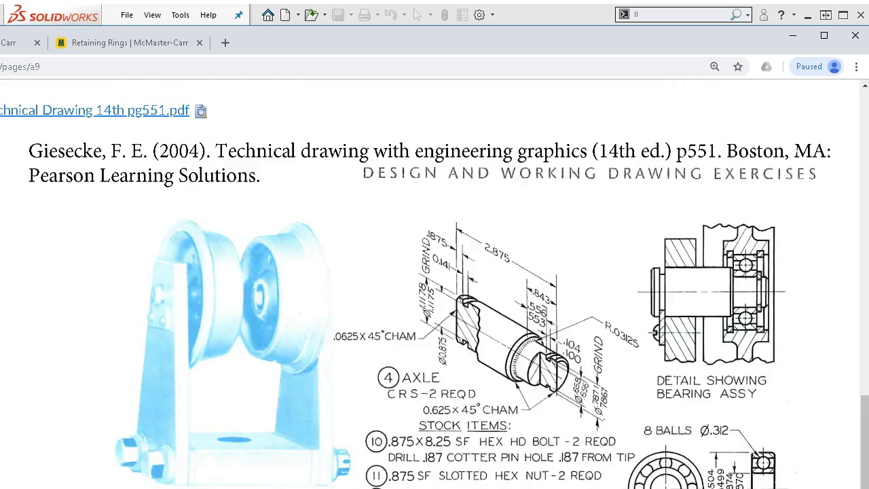
# Create a folder named "Assign9 13.53" in 2018F SW assignments and open it.
pyautogui.scroll(-2, 435, 285)
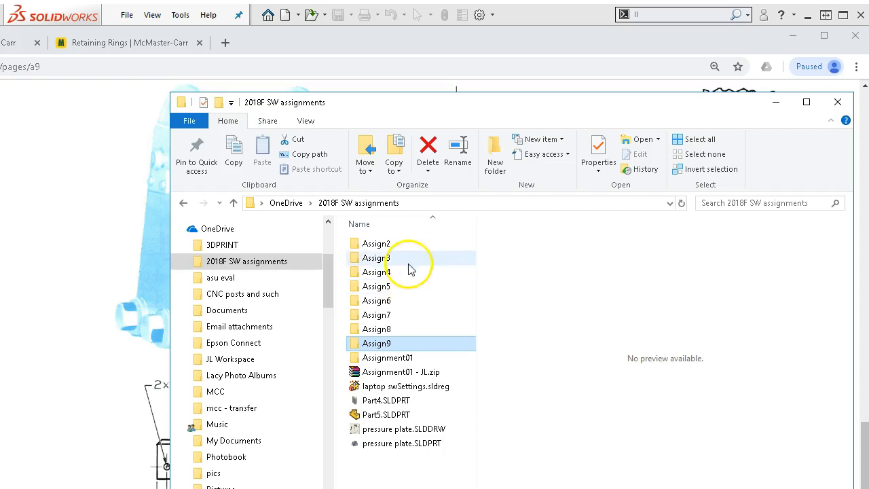
pyautogui.click(493, 162)
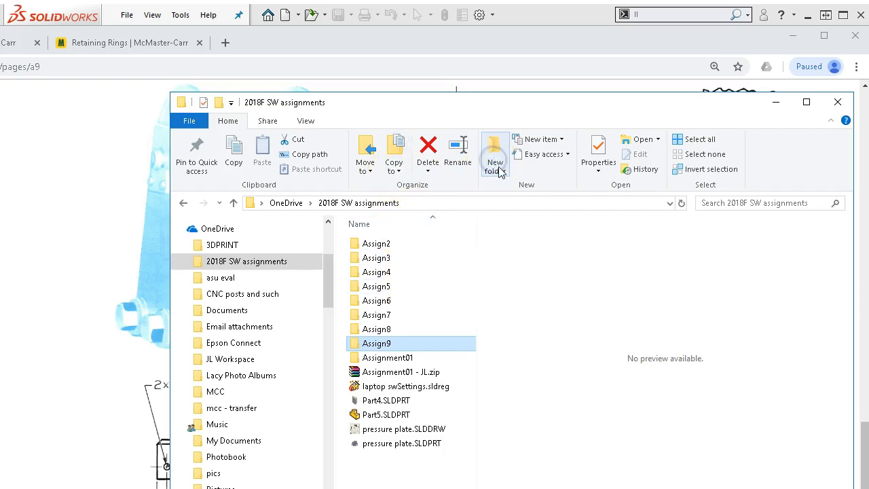
pyautogui.write('Assign')
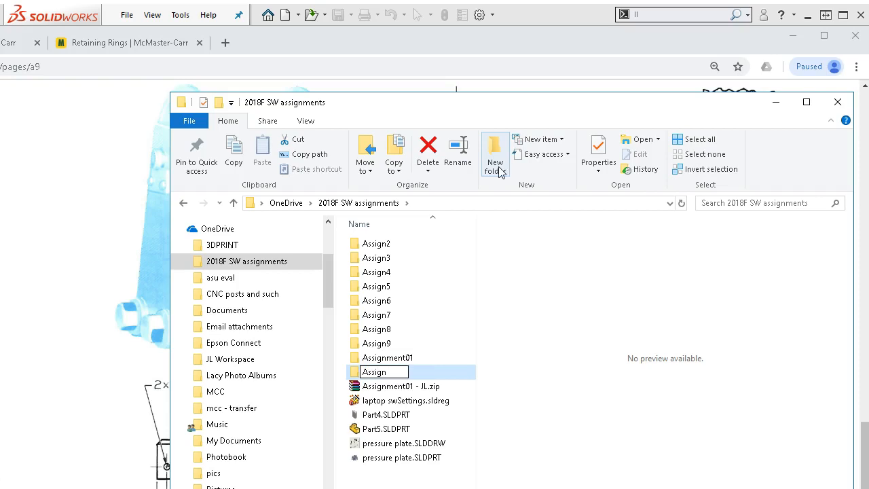
pyautogui.write('9 13.53')
pyautogui.press('Return')
pyautogui.doubleClick(405, 357)
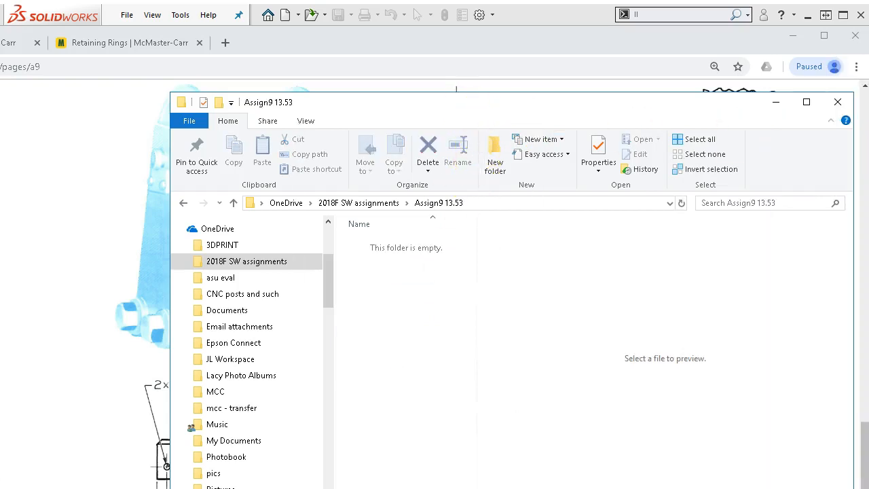
# Switch to the browser's McMaster-Carr ball bearings page and examine the Shielded with Retaining Ring sizes.
pyautogui.hotkey('alt', 'Tab')
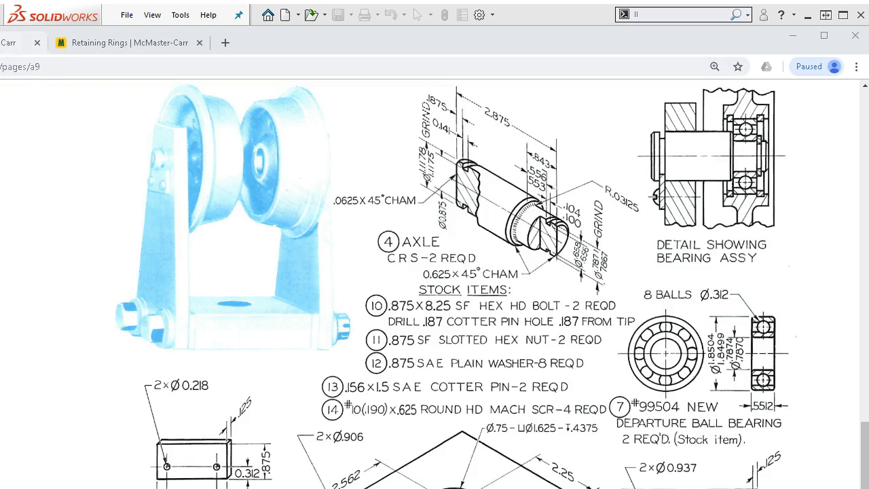
pyautogui.click(5, 43)
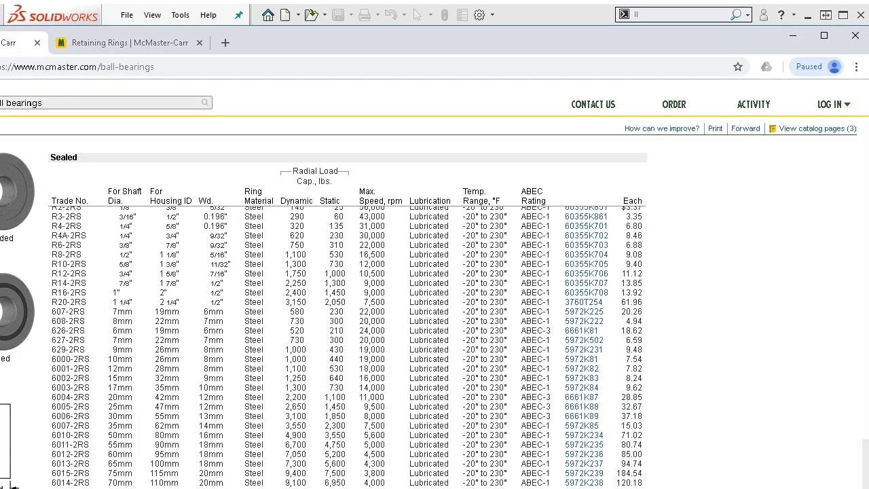
pyautogui.click(327, 44)
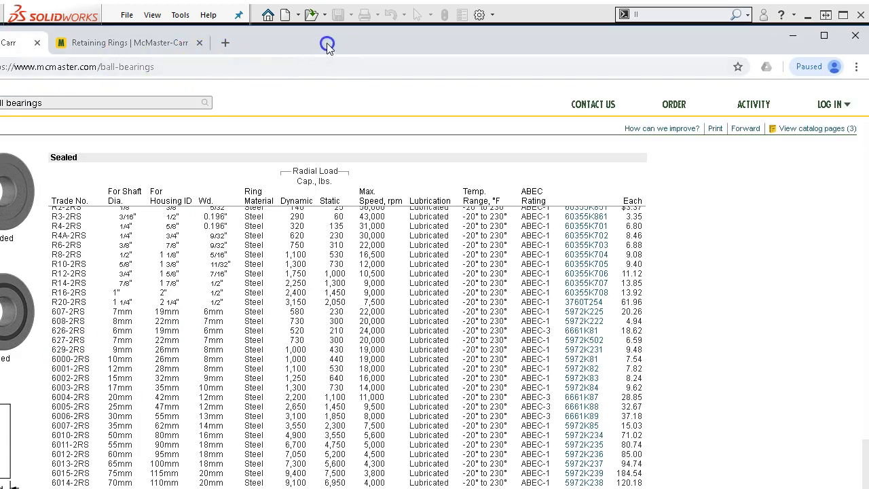
pyautogui.moveTo(276, 46); pyautogui.dragTo(327, 44)
pyautogui.scroll(1, 326, 213)
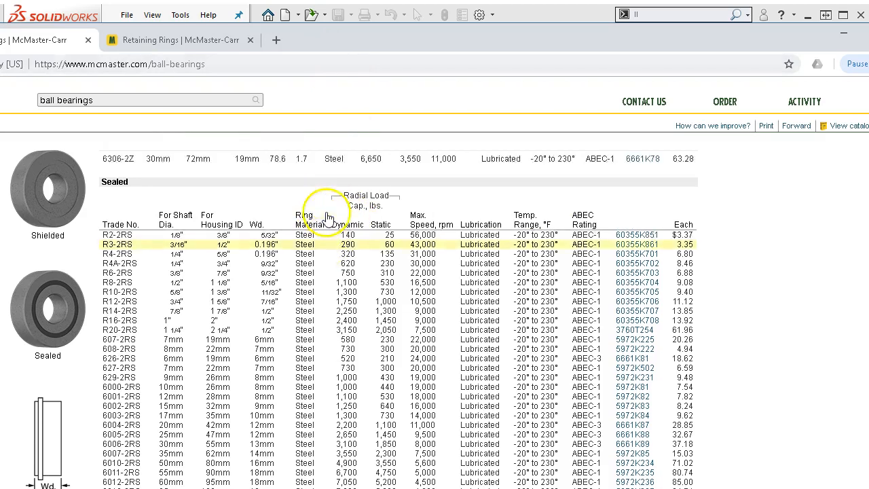
pyautogui.scroll(2, 326, 216)
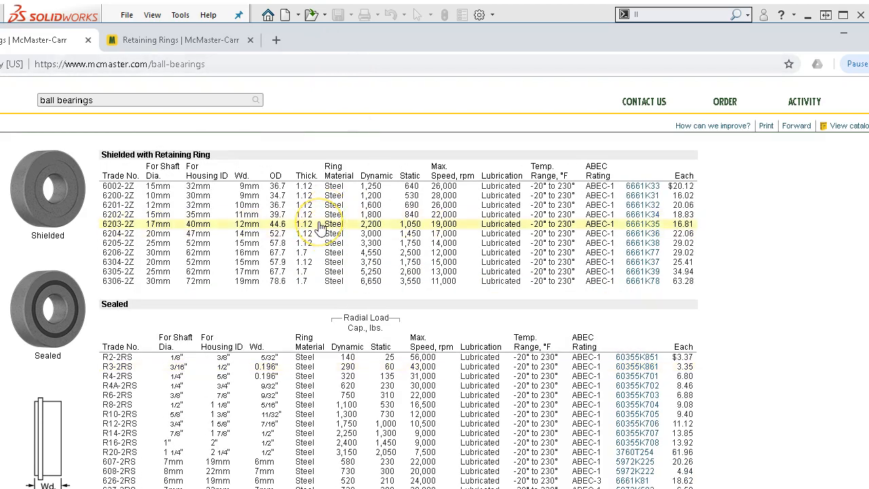
pyautogui.click(344, 226)
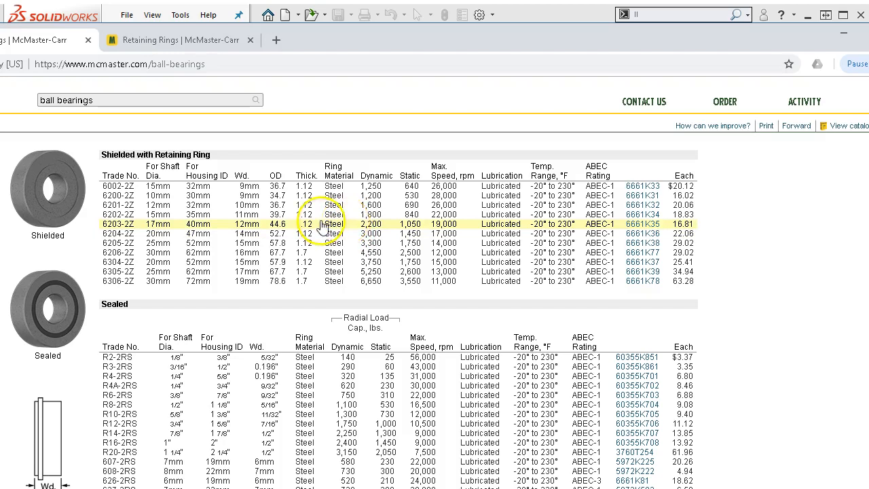
# Examine the Sealed ball bearings table for shaft diameter, housing ID and width in millimetres.
pyautogui.click(478, 40)
pyautogui.moveTo(479, 41); pyautogui.dragTo(690, 40)
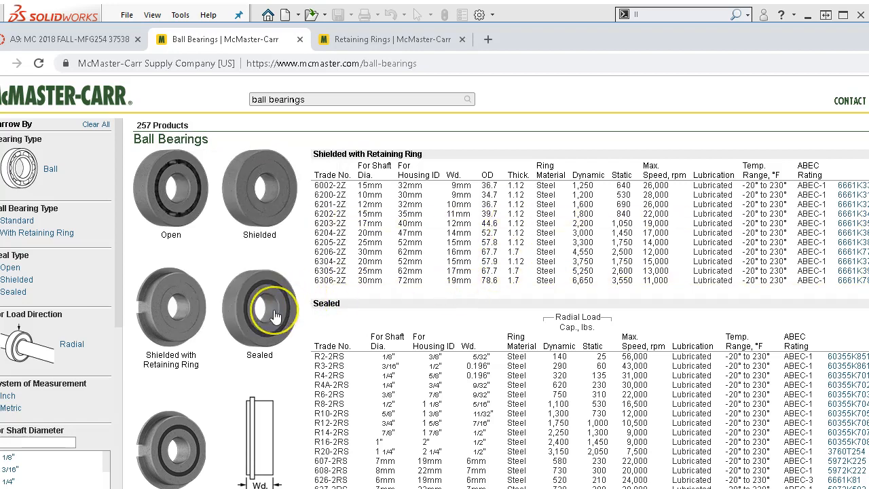
pyautogui.moveTo(275, 316)
pyautogui.click(511, 325)
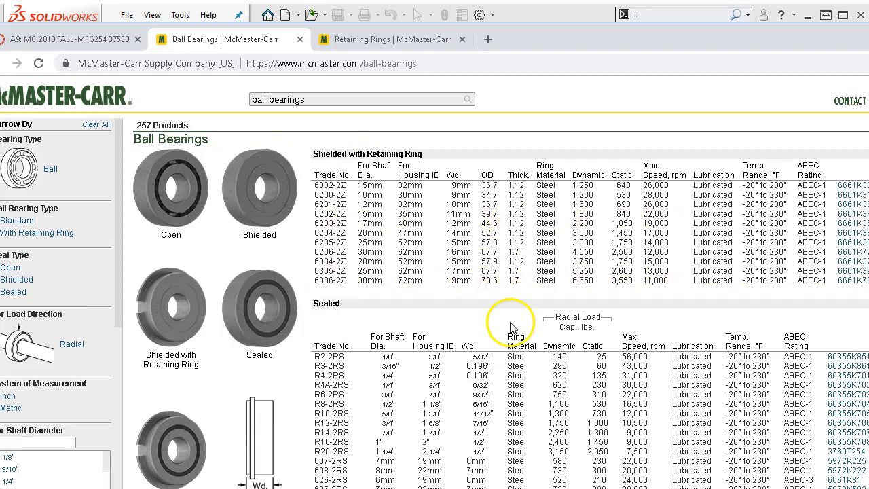
pyautogui.scroll(-3, 510, 326)
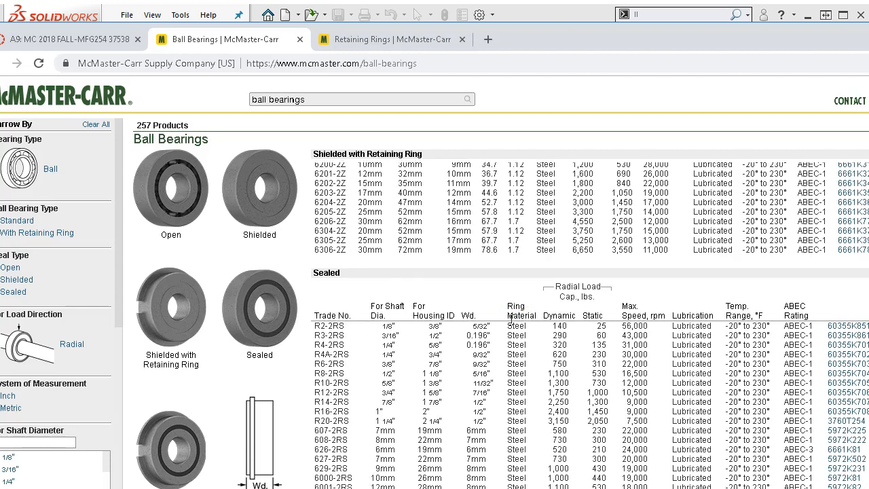
pyautogui.click(509, 317)
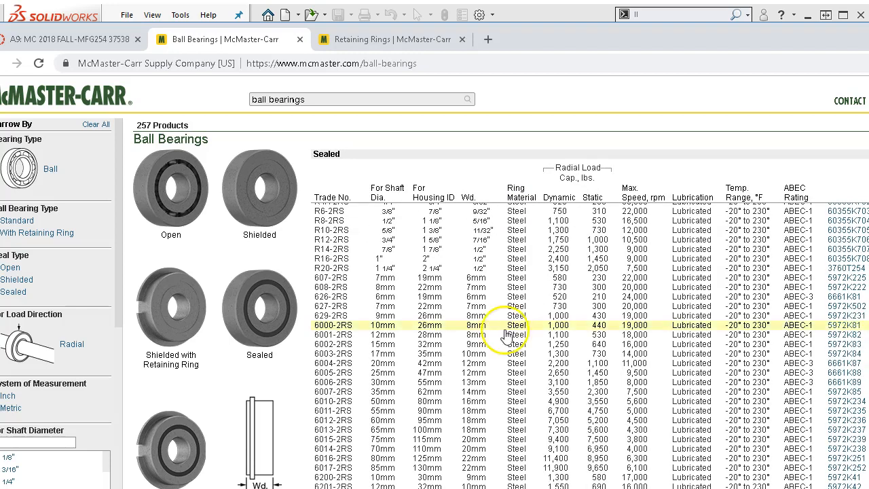
pyautogui.scroll(-1, 508, 323)
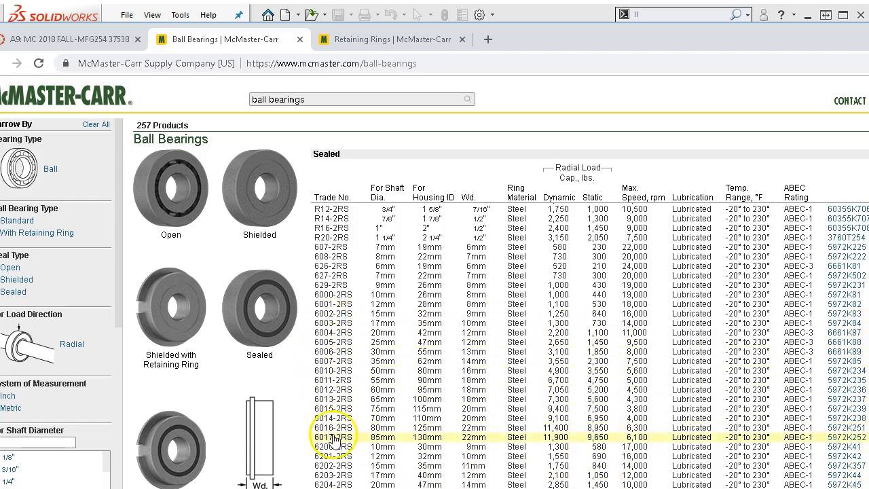
pyautogui.click(337, 377)
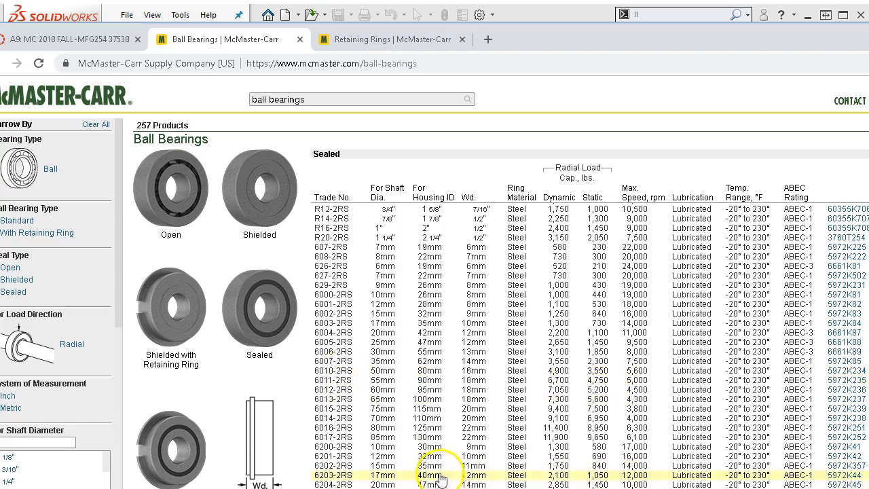
# Convert the bearing width to millimetres in Calculator by dividing 0.5512 by 0.03937, and close Calculator.
pyautogui.press('super')
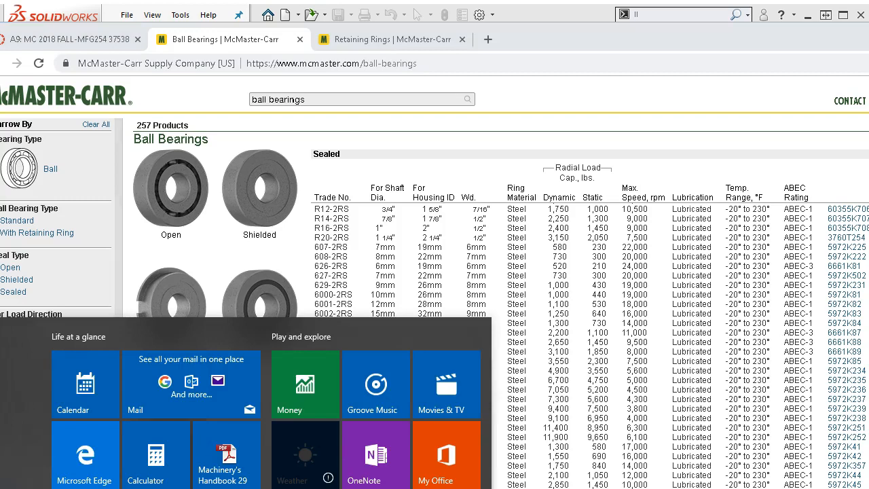
pyautogui.click(172, 463)
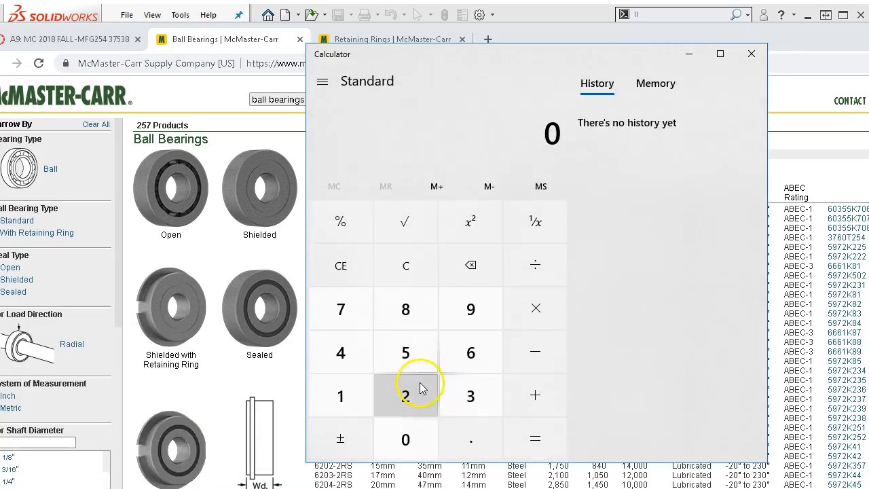
pyautogui.click(467, 438)
pyautogui.doubleClick(404, 355)
pyautogui.click(354, 395)
pyautogui.click(405, 396)
pyautogui.click(535, 264)
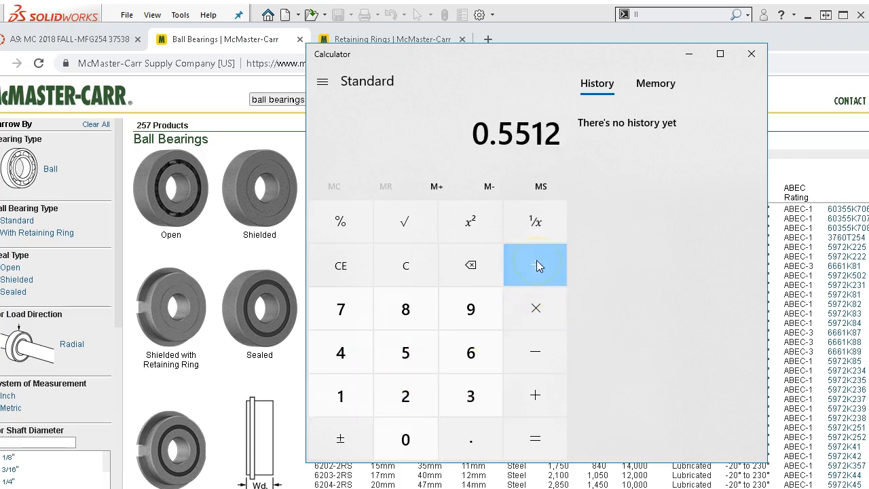
pyautogui.click(462, 438)
pyautogui.click(427, 441)
pyautogui.click(470, 395)
pyautogui.click(471, 309)
pyautogui.click(461, 387)
pyautogui.click(346, 316)
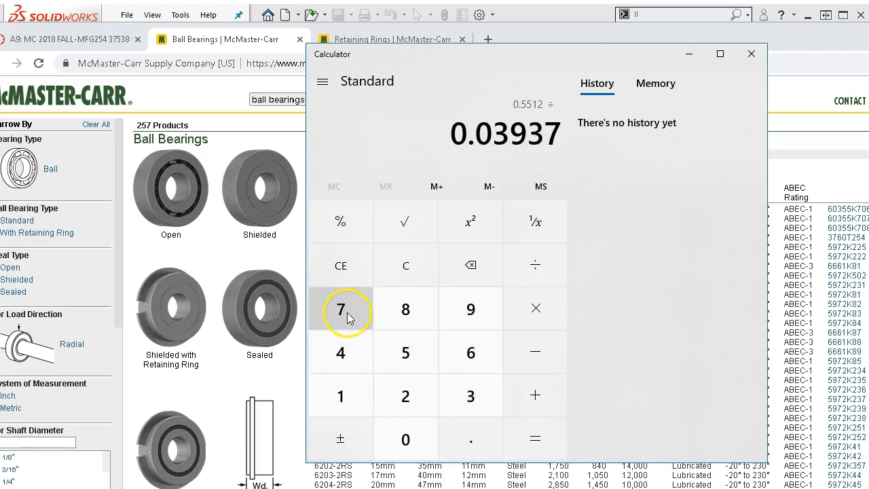
pyautogui.click(529, 432)
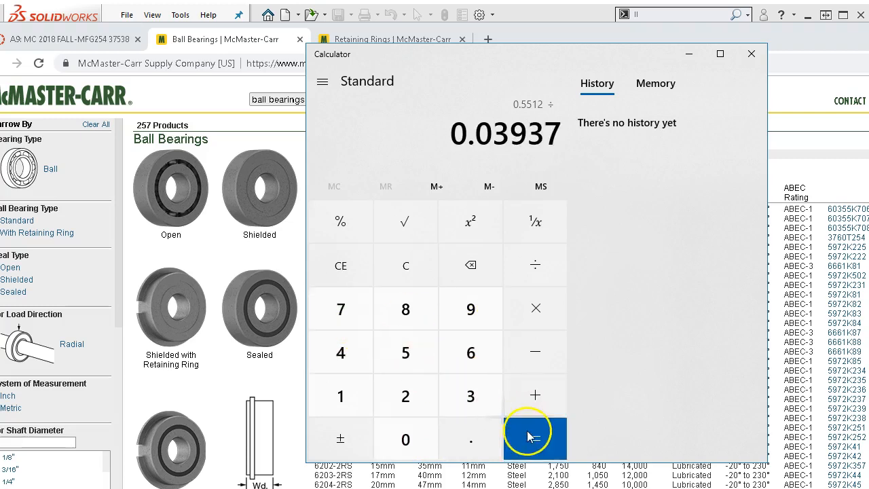
pyautogui.click(528, 308)
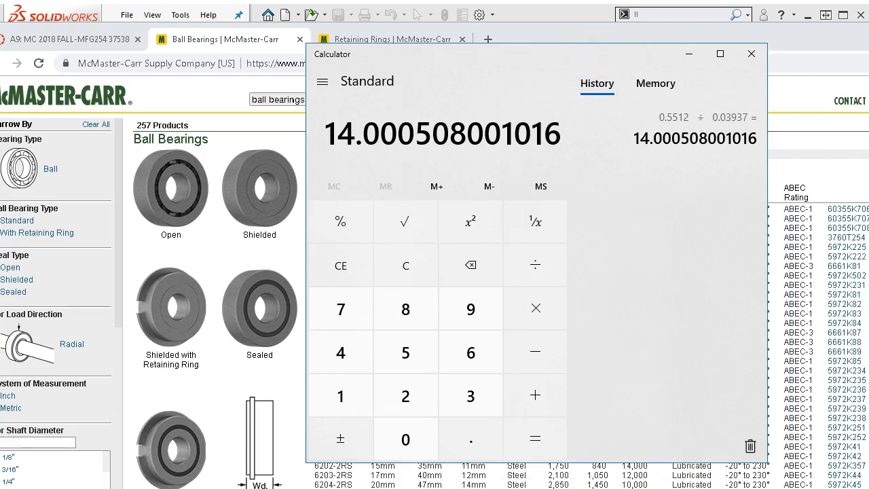
pyautogui.click(751, 54)
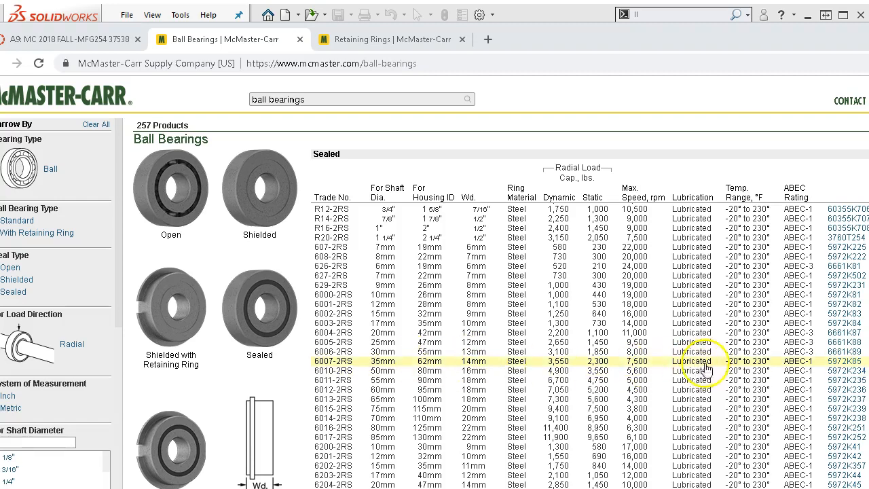
# Open the product detail page of sealed bearing 6007-2RS, part 5972K85, and view its dimensioned drawing.
pyautogui.click(839, 362)
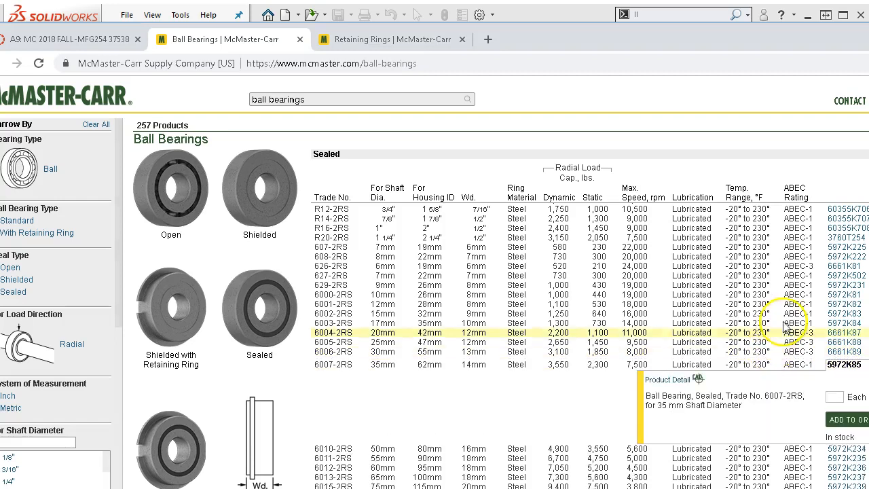
pyautogui.click(658, 380)
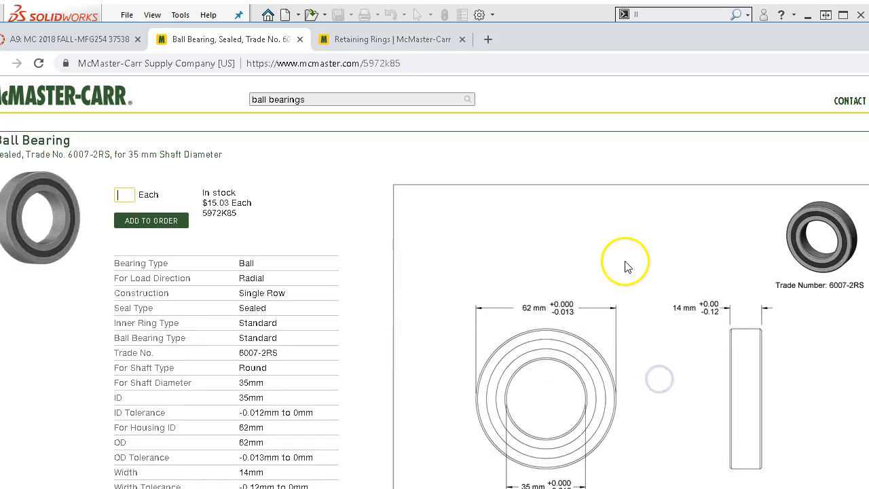
pyautogui.scroll(-1, 614, 265)
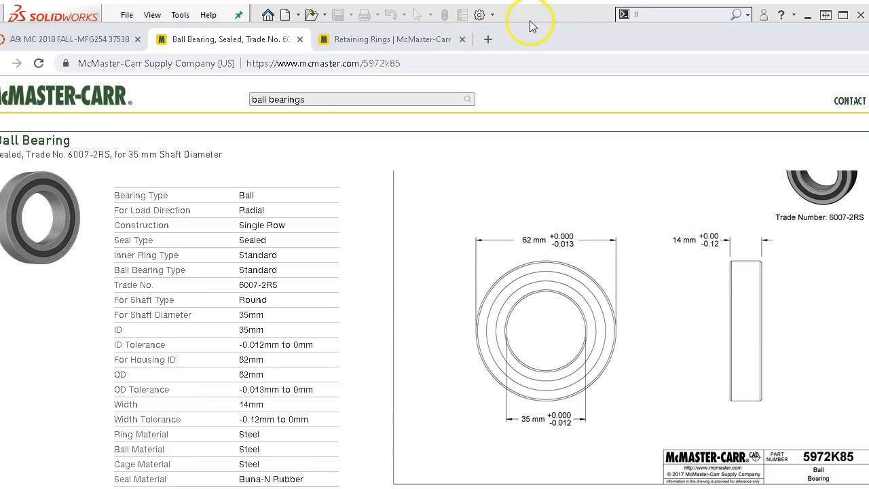
# Check the ball bearing's dimensions in the A9 assignment drawing and return to the 5972K85 product page.
pyautogui.click(97, 39)
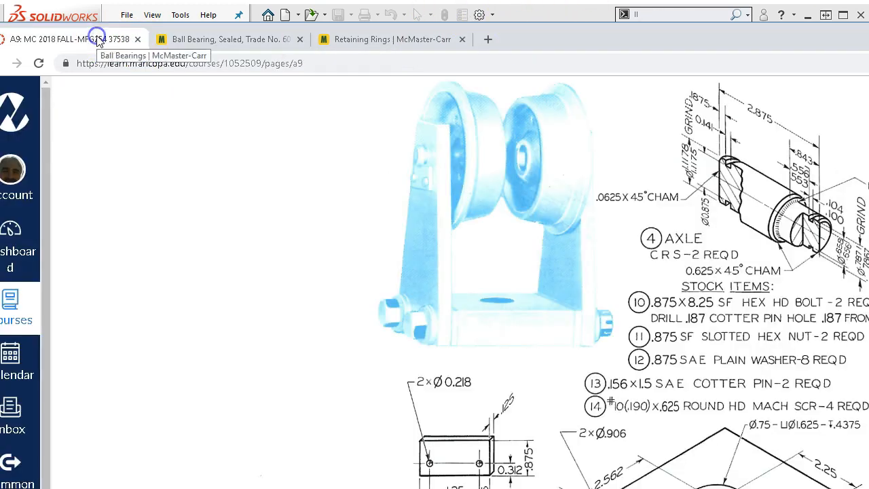
pyautogui.moveTo(868, 32); pyautogui.dragTo(737, 29)
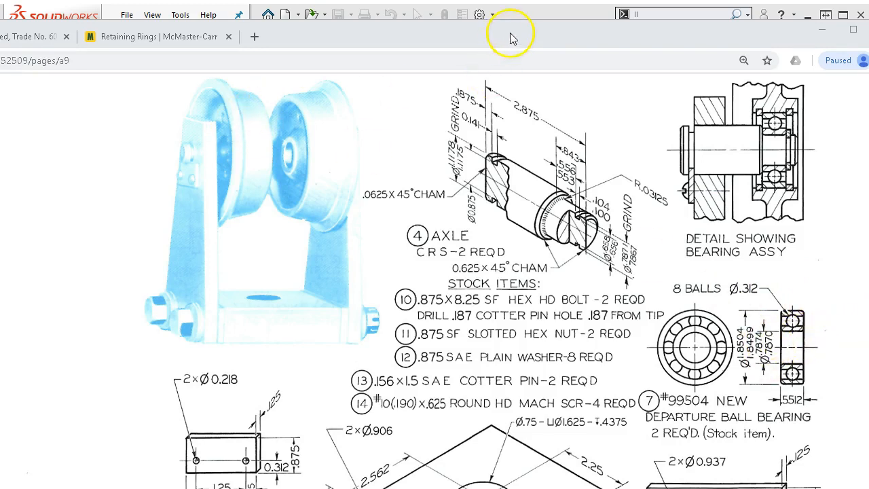
pyautogui.click(58, 35)
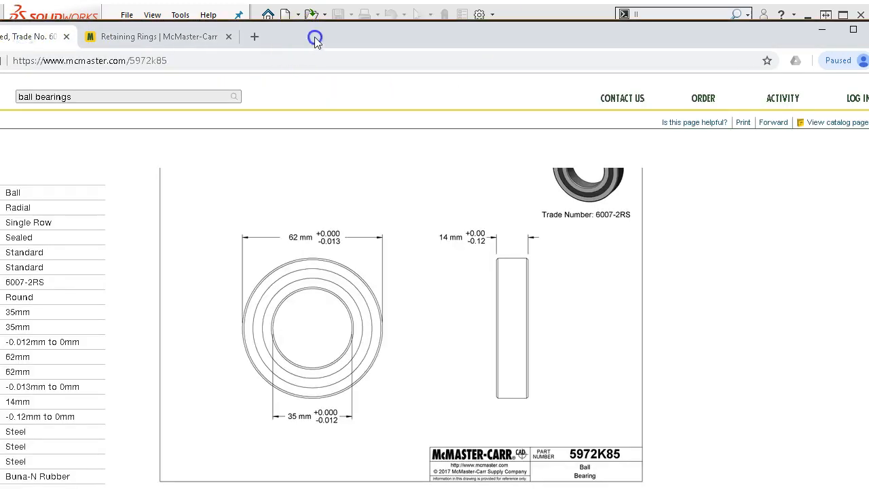
pyautogui.moveTo(301, 37); pyautogui.dragTo(445, 39)
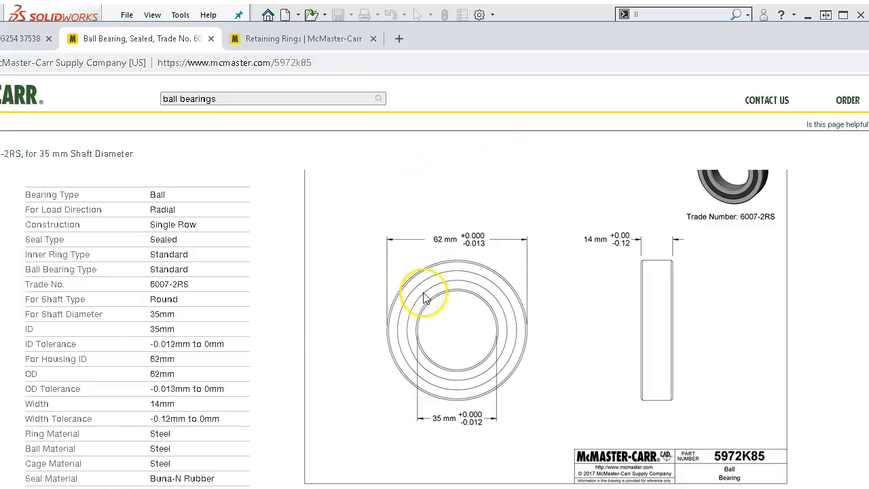
# Go back to the ball bearings catalogue and examine the Open bearings table for a 14 mm wide size.
pyautogui.scroll(1, 424, 316)
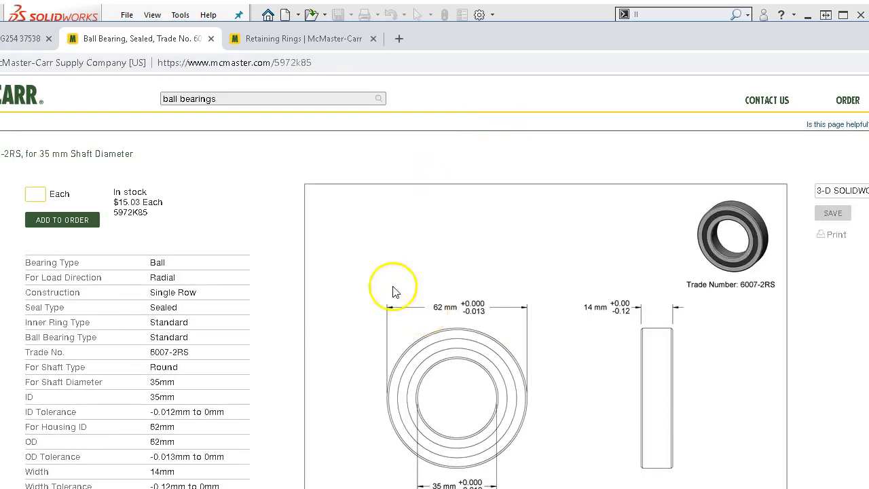
pyautogui.hotkey('alt', 'Left')
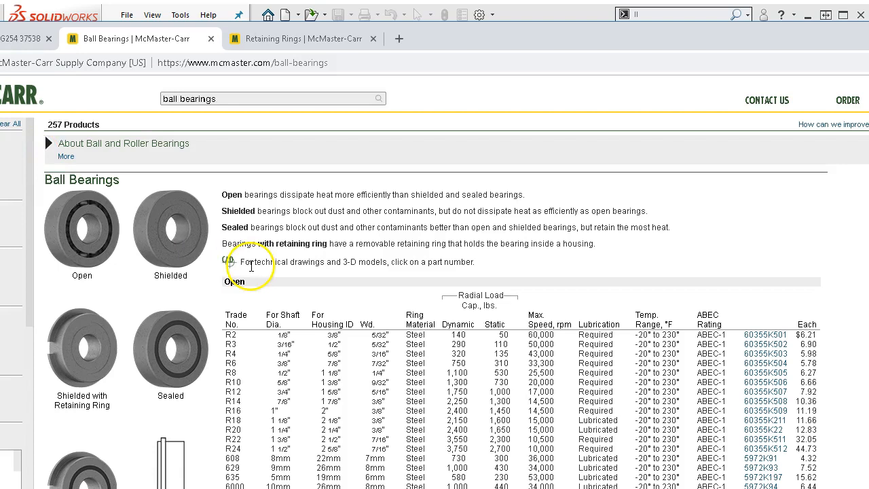
pyautogui.scroll(-2, 359, 305)
pyautogui.scroll(-1, 359, 309)
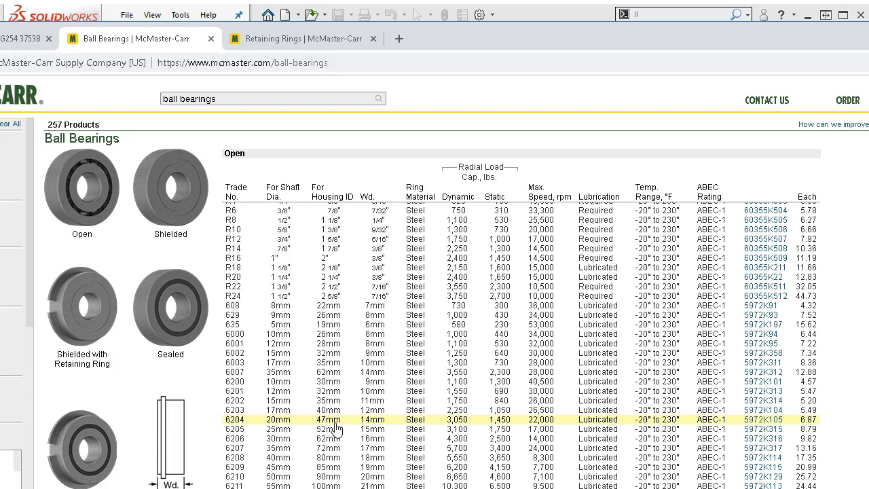
pyautogui.scroll(-1, 335, 426)
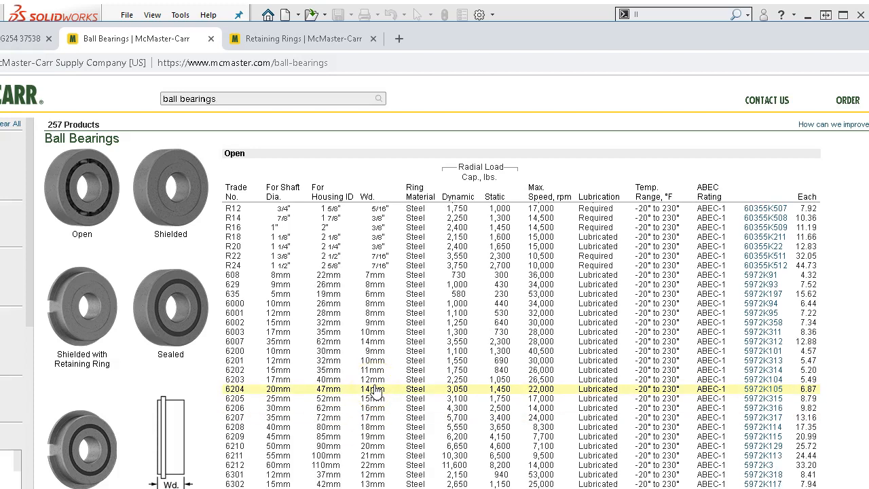
pyautogui.scroll(-1, 375, 391)
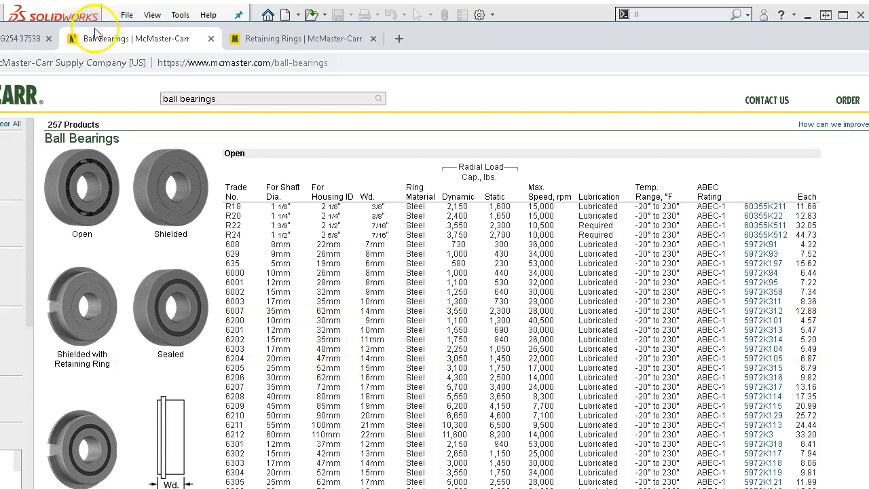
# Return to the A9 assignment drawing's ball bearing dimensions and bring up Calculator beside them.
pyautogui.click(17, 38)
pyautogui.moveTo(697, 38); pyautogui.dragTo(475, 33)
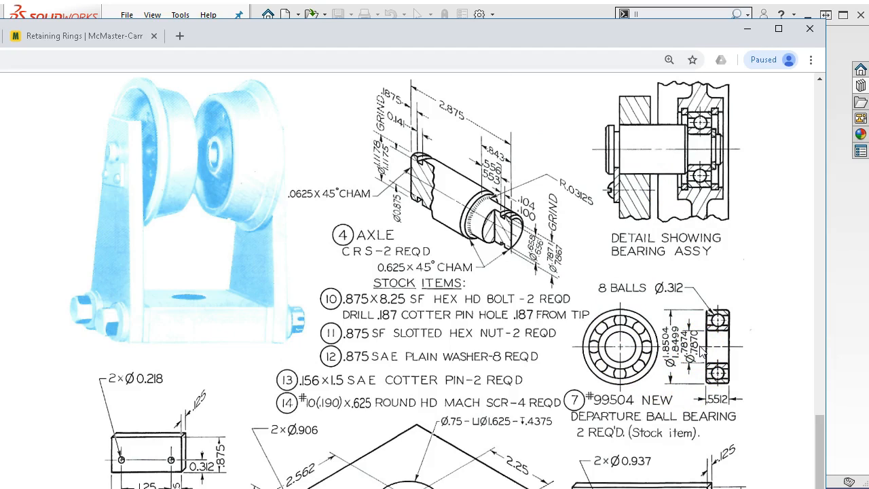
pyautogui.moveTo(868, 170); pyautogui.dragTo(352, 104)
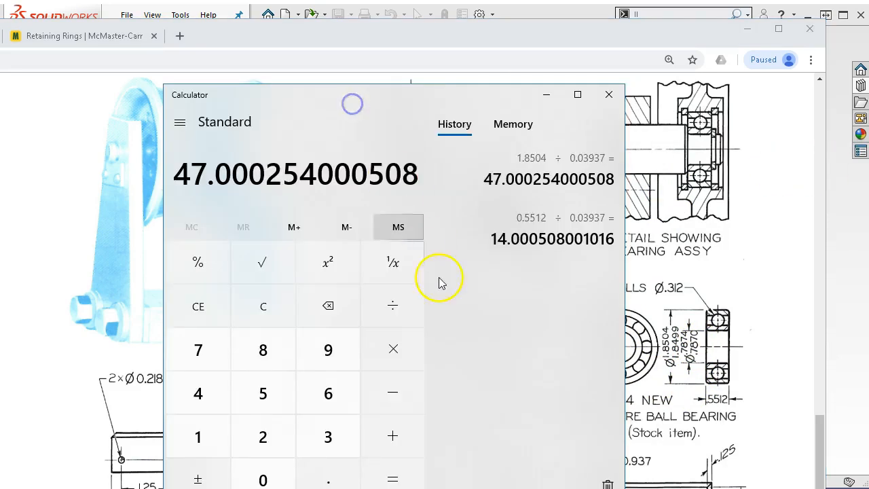
pyautogui.click(281, 310)
pyautogui.click(319, 477)
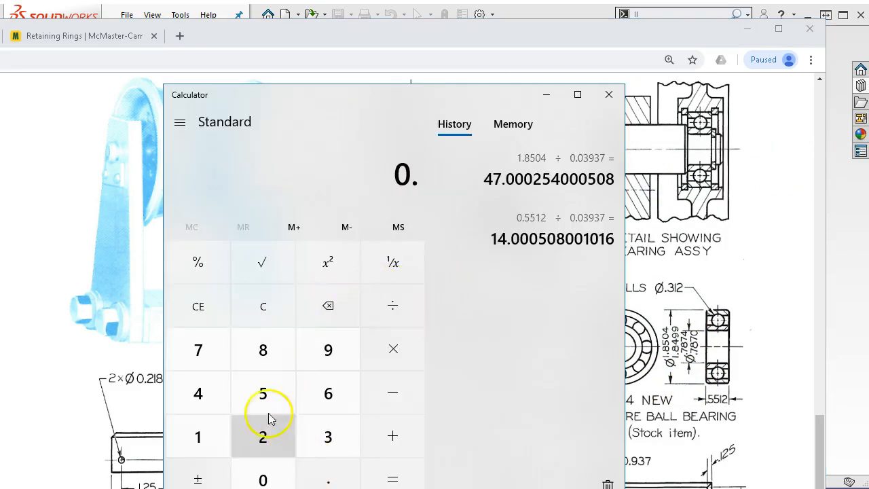
pyautogui.click(272, 358)
pyautogui.click(219, 352)
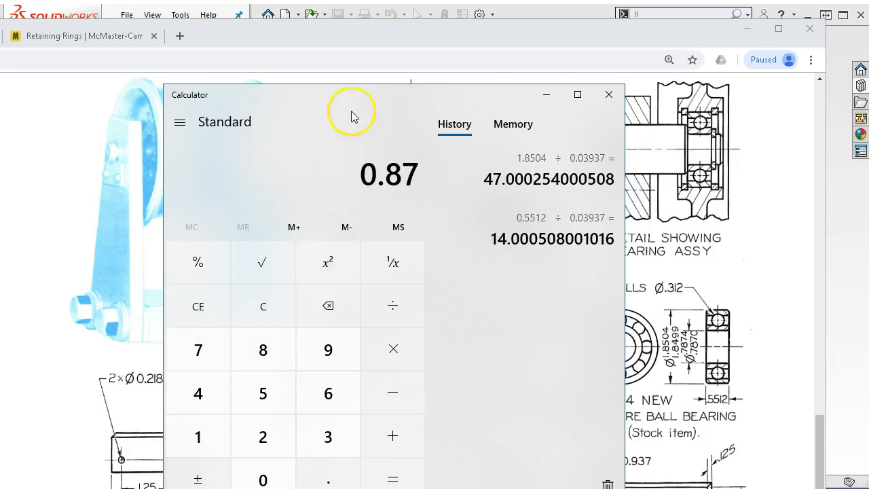
pyautogui.moveTo(330, 93); pyautogui.dragTo(311, 51)
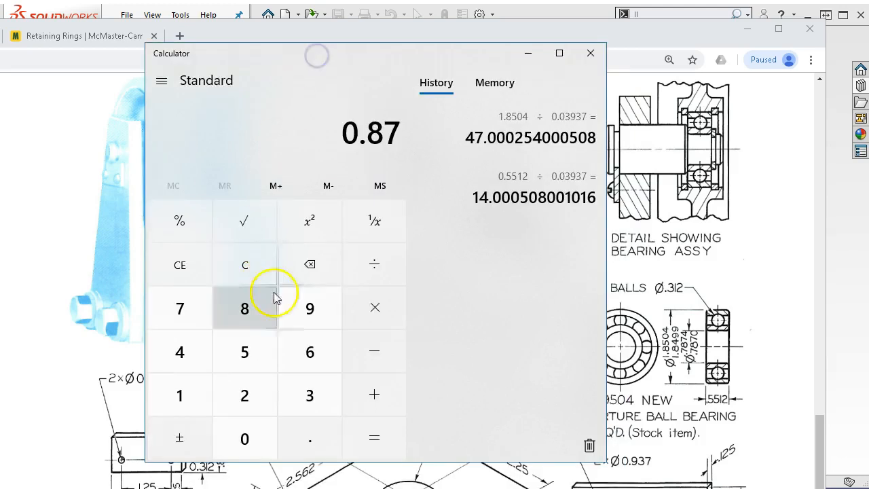
pyautogui.click(256, 255)
# Convert the bearing's bore diameter to millimetres by dividing 0.787 by 0.03937, and close Calculator.
pyautogui.click(302, 431)
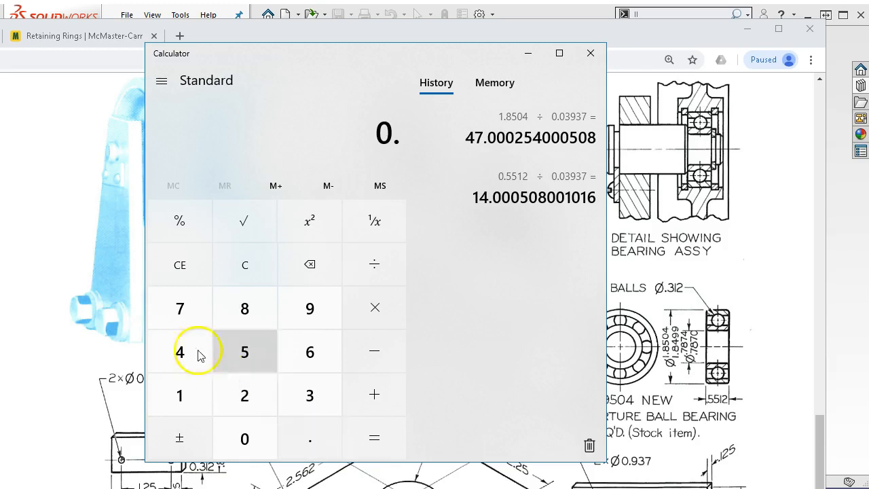
pyautogui.click(178, 319)
pyautogui.click(235, 305)
pyautogui.click(187, 313)
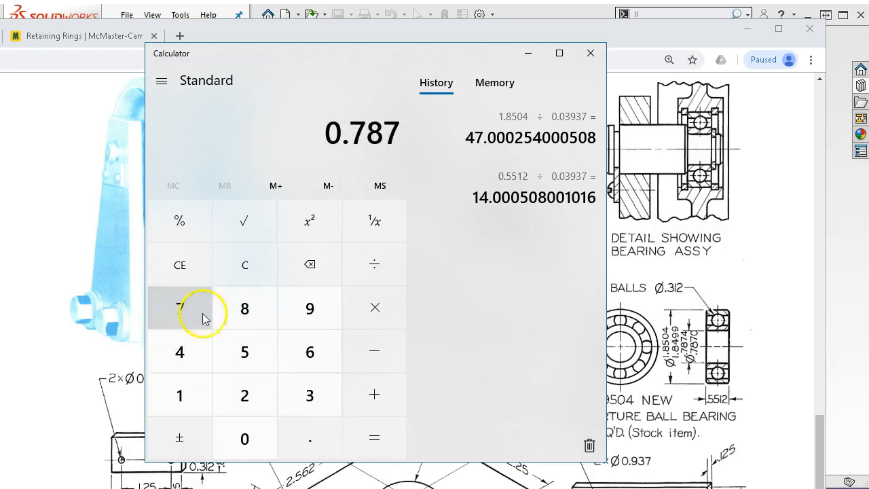
pyautogui.click(378, 266)
pyautogui.click(282, 440)
pyautogui.click(252, 439)
pyautogui.click(312, 402)
pyautogui.click(289, 320)
pyautogui.click(293, 386)
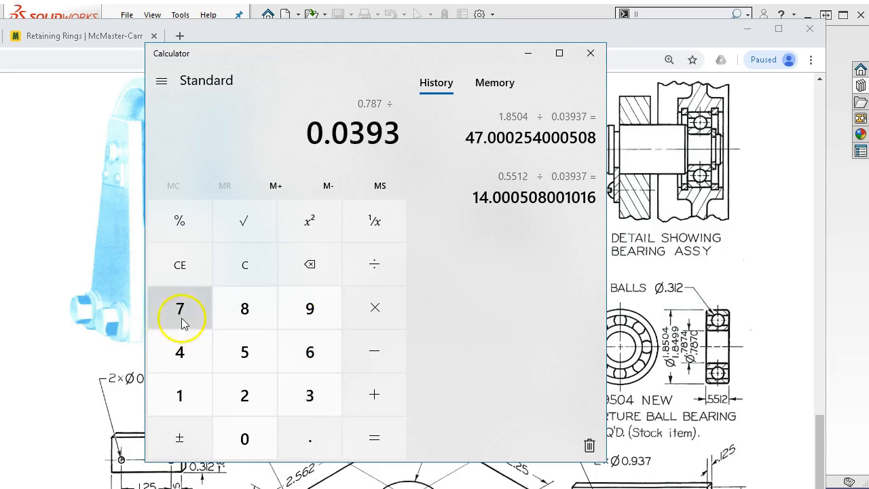
pyautogui.click(175, 325)
pyautogui.click(377, 436)
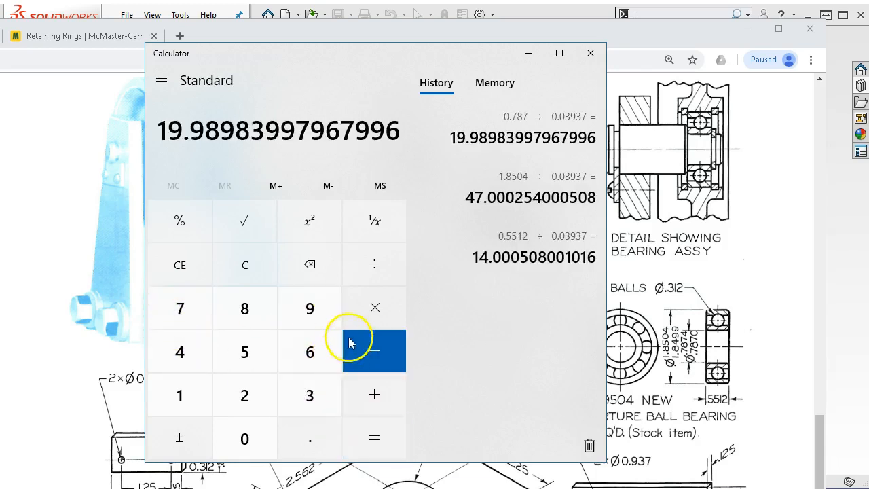
pyautogui.click(588, 55)
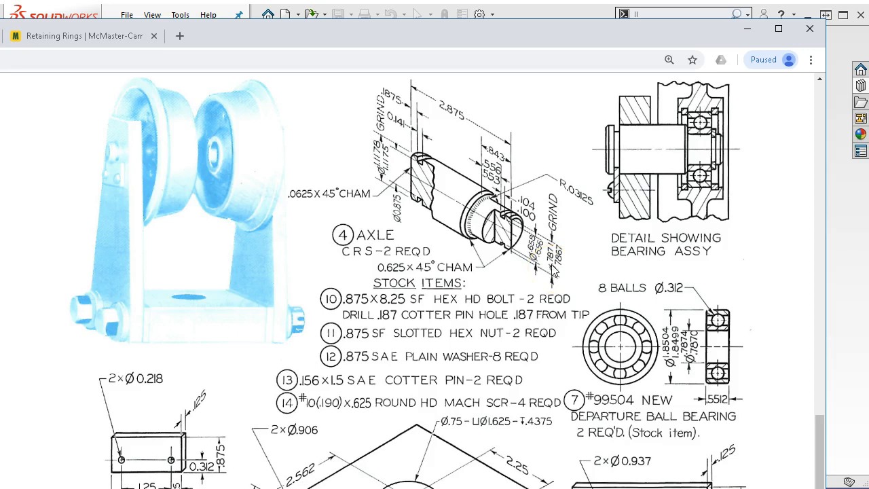
# Open the product detail page of open bearing 6204, part 5972K105, from the catalogue and save its 3-D SOLIDWORKS model.
pyautogui.moveTo(372, 33); pyautogui.dragTo(417, 38)
pyautogui.scroll(-2, 723, 324)
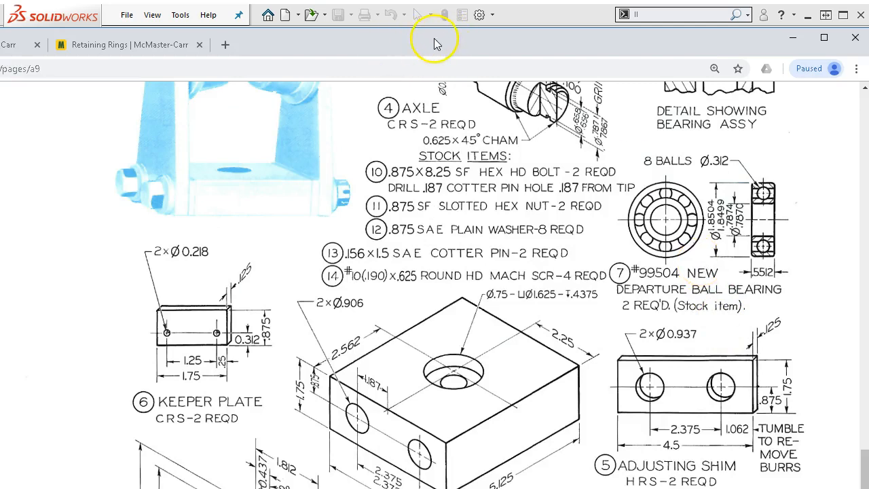
pyautogui.click(12, 46)
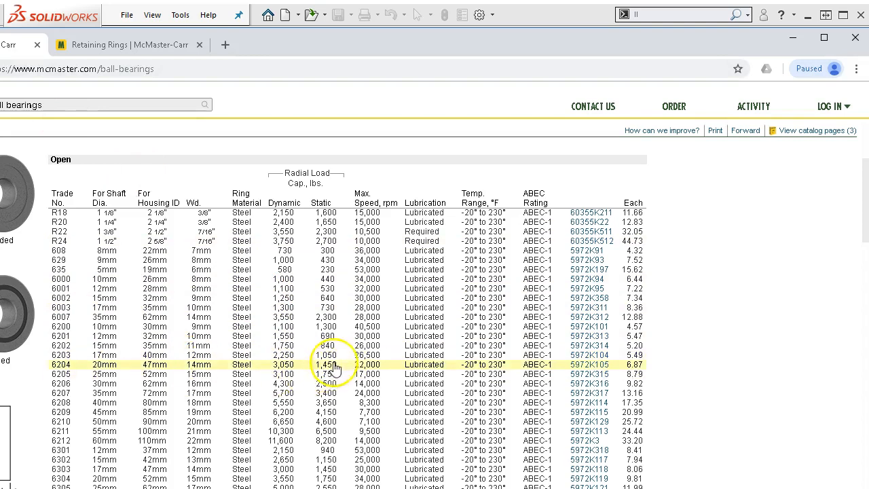
pyautogui.click(602, 368)
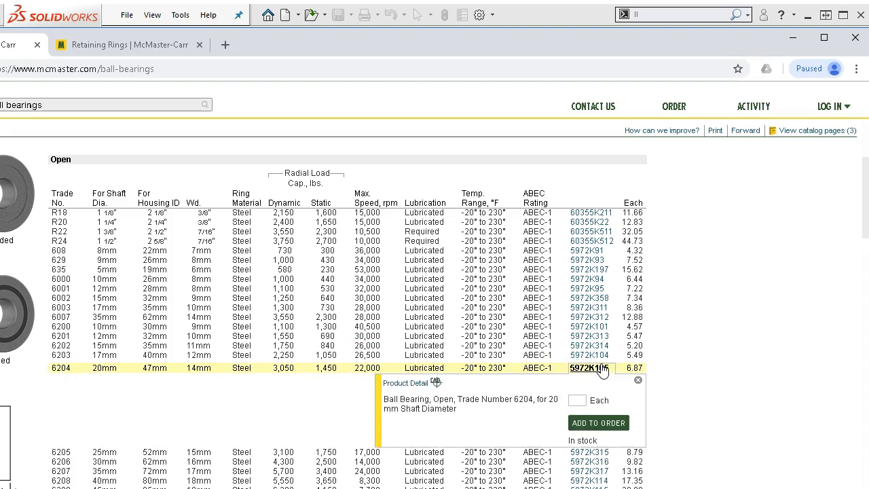
pyautogui.click(412, 383)
pyautogui.scroll(-1, 413, 379)
pyautogui.click(418, 373)
pyautogui.scroll(1, 417, 372)
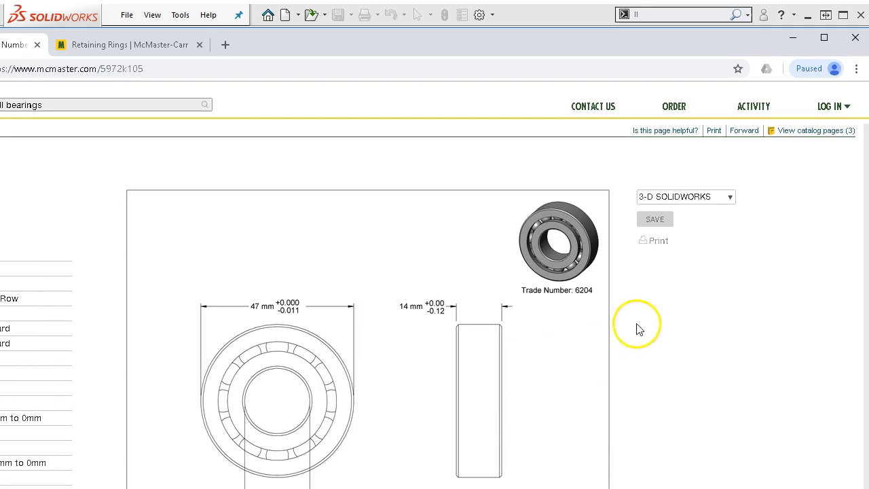
pyautogui.click(657, 223)
pyautogui.moveTo(407, 47); pyautogui.dragTo(450, 47)
pyautogui.moveTo(316, 45); pyautogui.dragTo(464, 47)
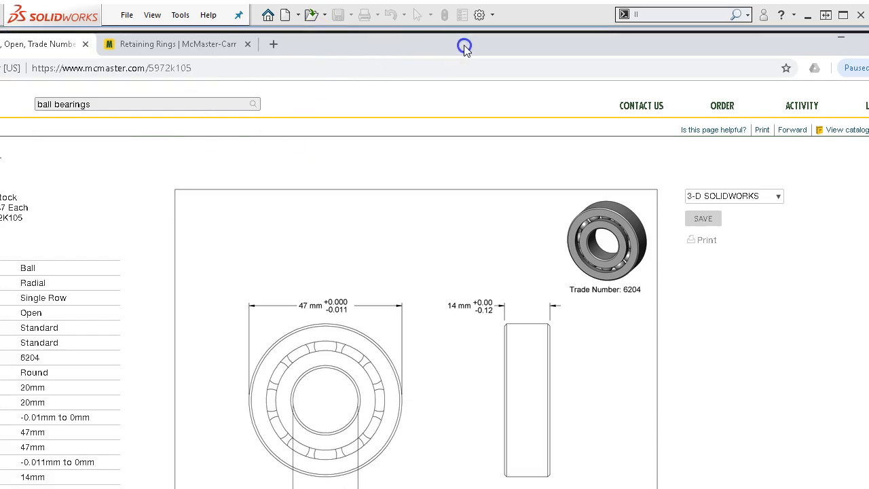
# Return to the ball bearings catalogue and examine the Shielded and Sealed tables for a 20 mm shaft, 47 mm housing, 14 mm wide size.
pyautogui.hotkey('alt', 'Left')
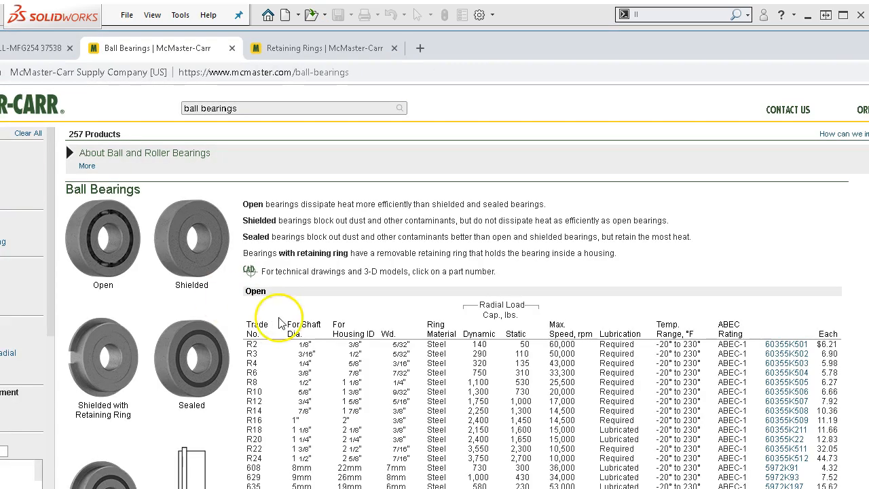
pyautogui.scroll(-10, 457, 385)
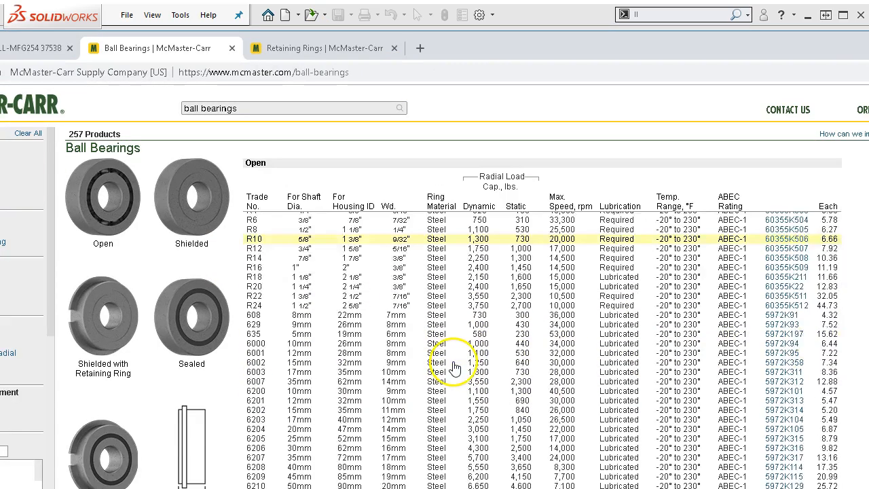
pyautogui.scroll(-3, 455, 361)
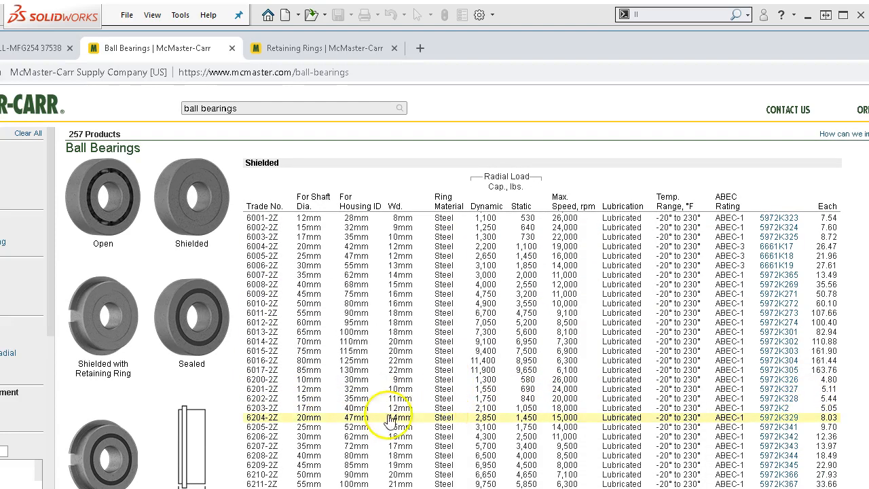
pyautogui.scroll(-3, 549, 424)
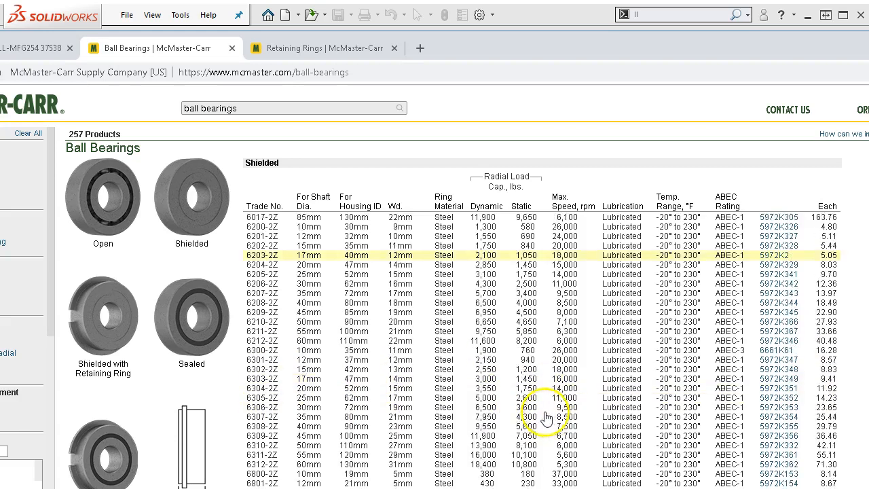
pyautogui.scroll(-10, 533, 407)
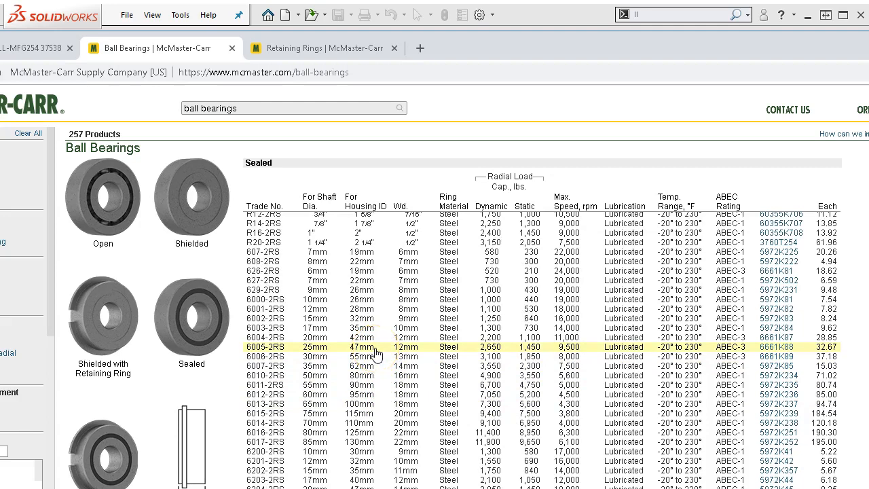
pyautogui.scroll(-2, 375, 353)
pyautogui.click(394, 421)
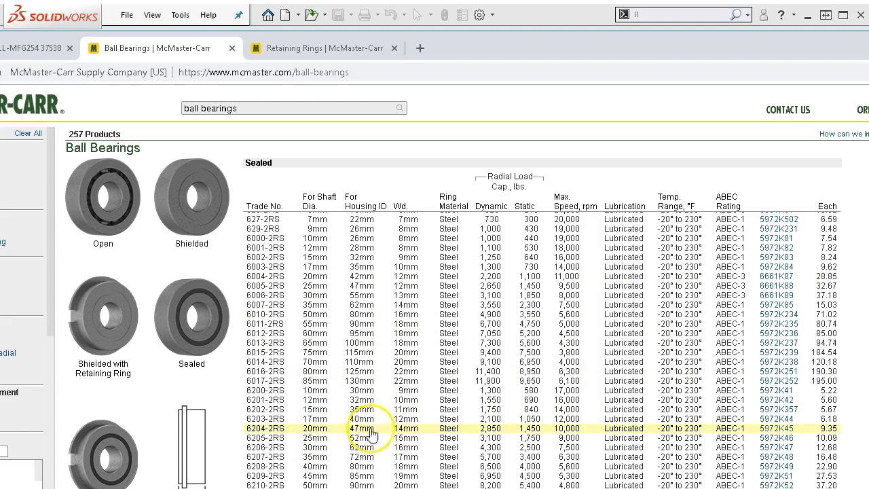
# Open the product detail page of sealed bearing 6204-2RS, part 5972K45, and save its 3-D SOLIDWORKS model.
pyautogui.click(774, 430)
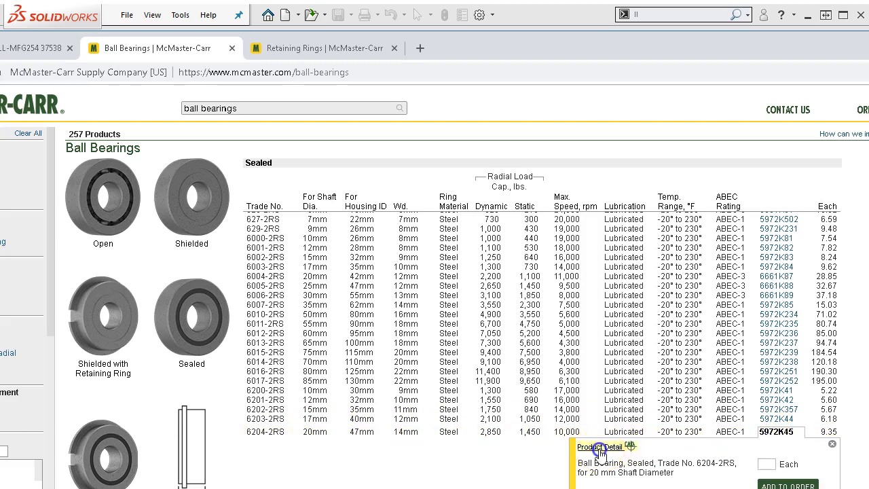
pyautogui.click(599, 446)
pyautogui.scroll(-1, 600, 415)
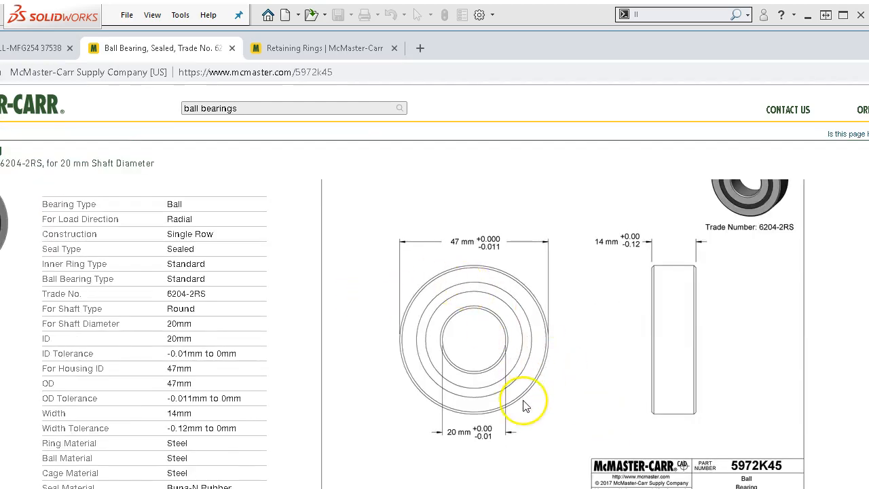
pyautogui.scroll(1, 545, 403)
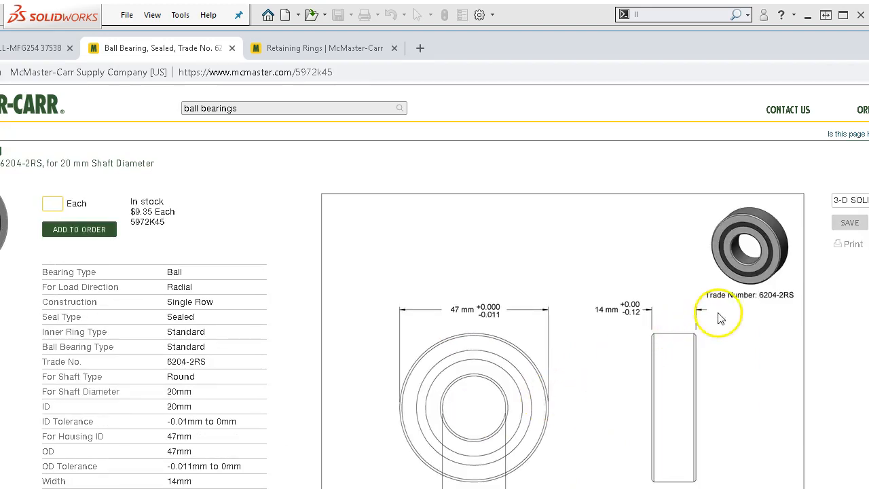
pyautogui.click(841, 224)
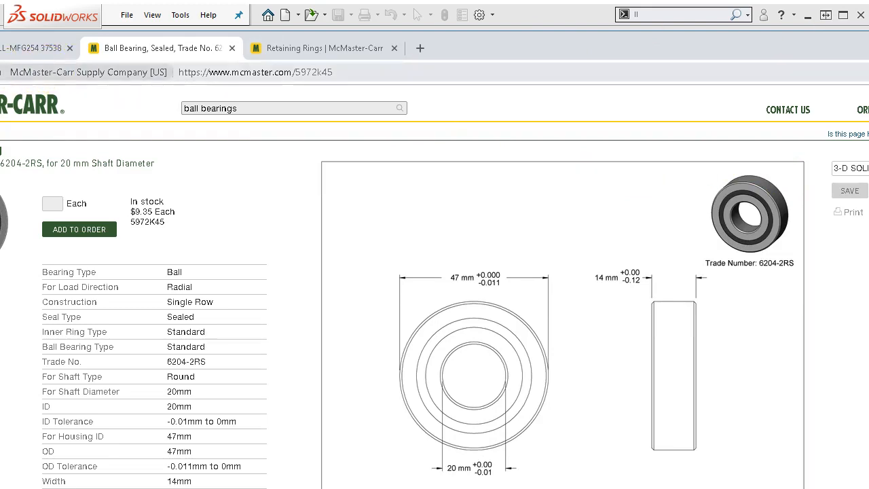
# Examine the axle snap ring and wheel snap ring in the A9 assignment drawing.
pyautogui.click(34, 48)
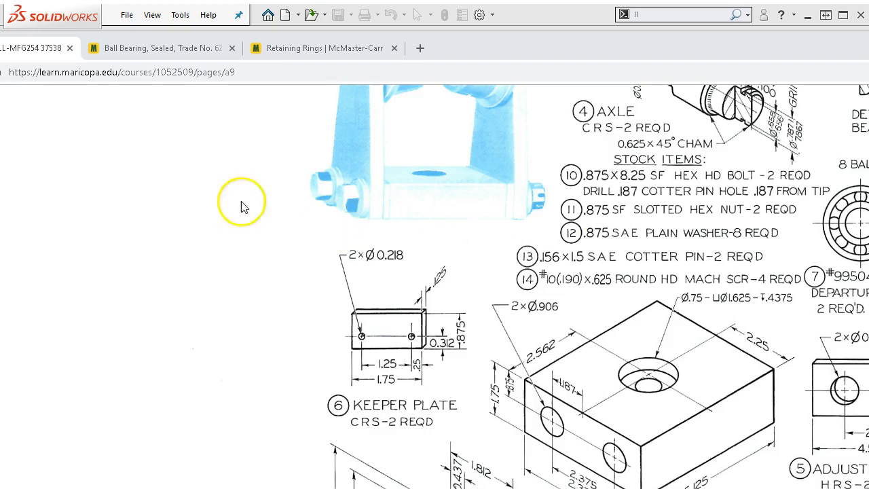
pyautogui.scroll(-4, 199, 213)
pyautogui.scroll(-3, 200, 218)
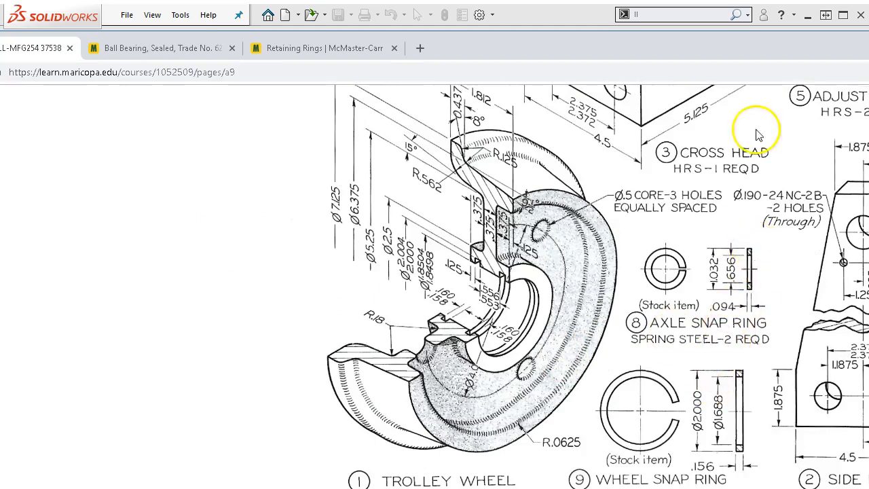
# Switch to SOLIDWORKS and open the Internal folder of Retaining Rings in the Design Library.
pyautogui.click(550, 14)
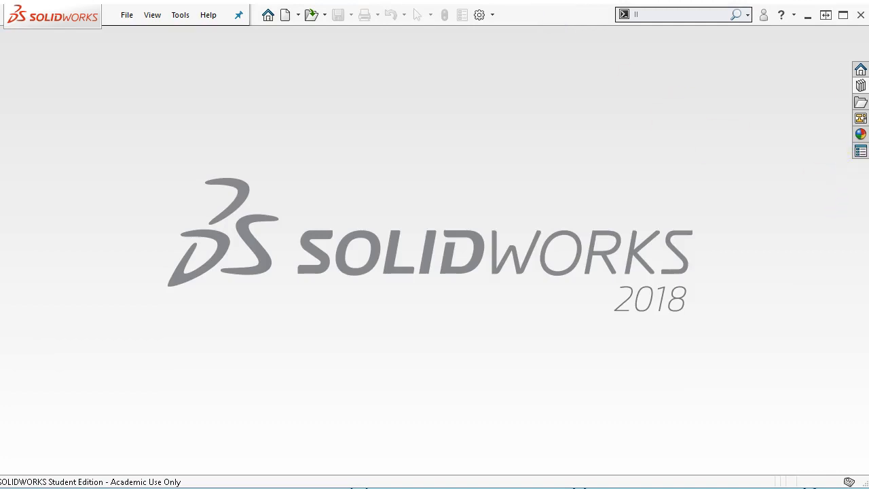
pyautogui.click(860, 87)
pyautogui.scroll(-1, 805, 97)
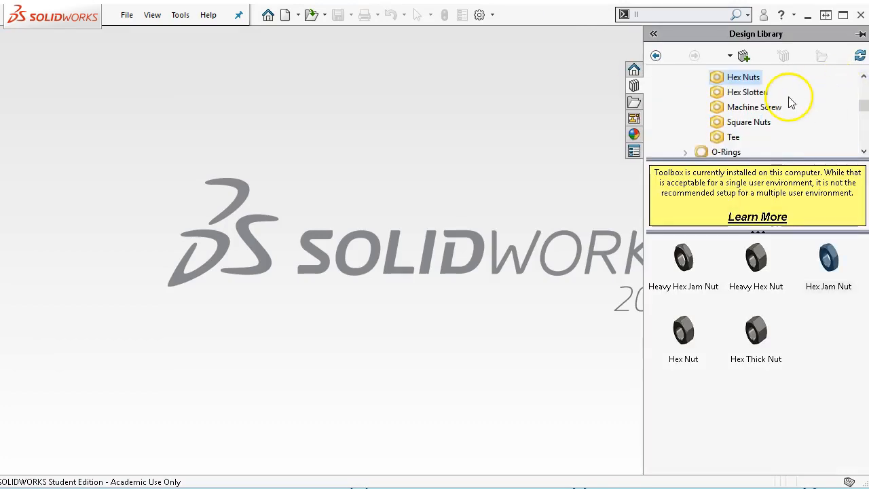
pyautogui.scroll(-1, 764, 129)
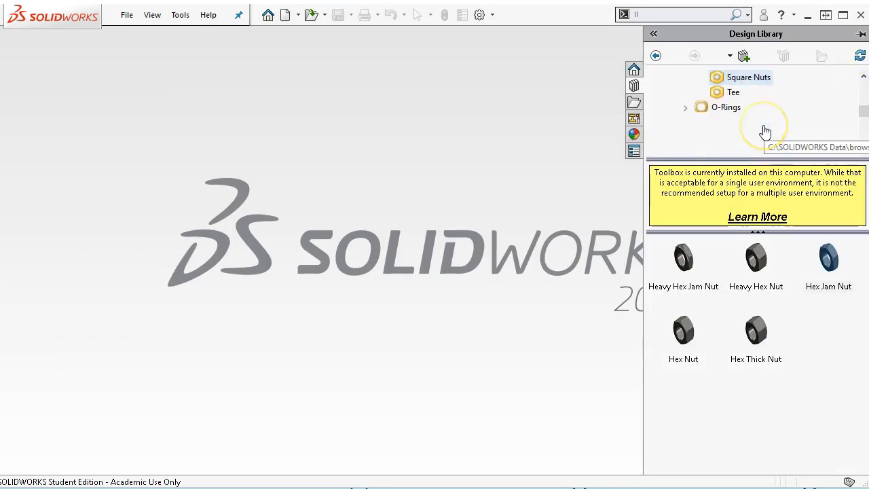
pyautogui.scroll(-1, 764, 126)
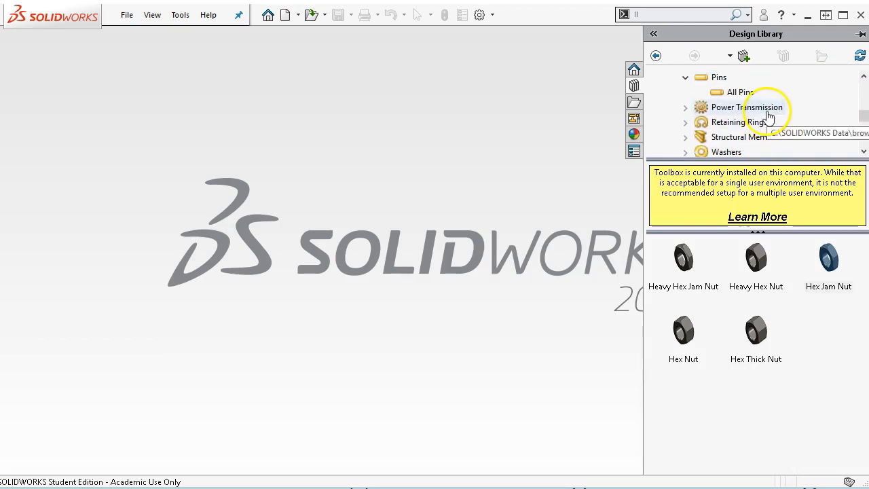
pyautogui.click(691, 125)
pyautogui.click(742, 136)
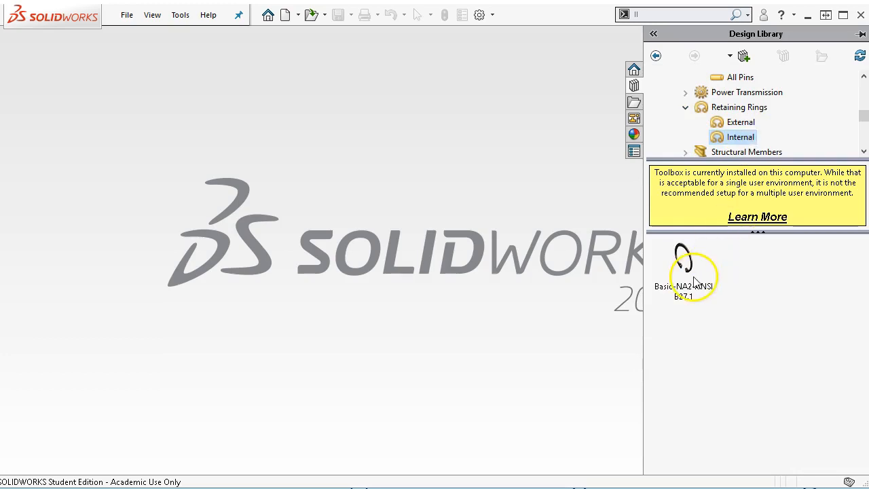
# Compare the snap rings in the A9 drawing with the internal retaining ring offered in the Design Library.
pyautogui.hotkey('alt', 'Tab')
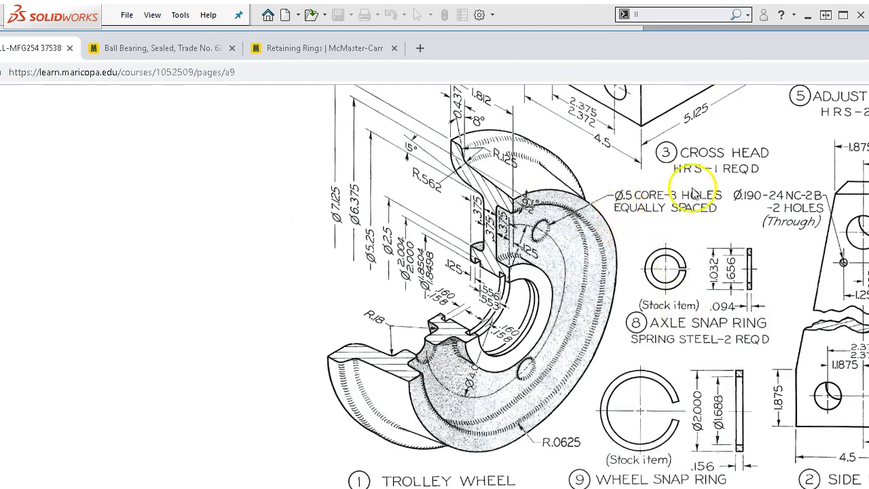
pyautogui.click(558, 16)
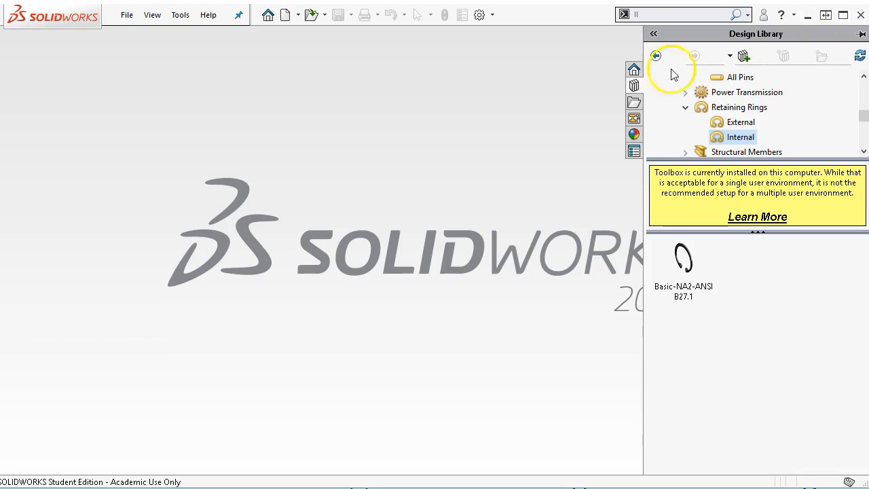
pyautogui.hotkey('alt', 'Tab')
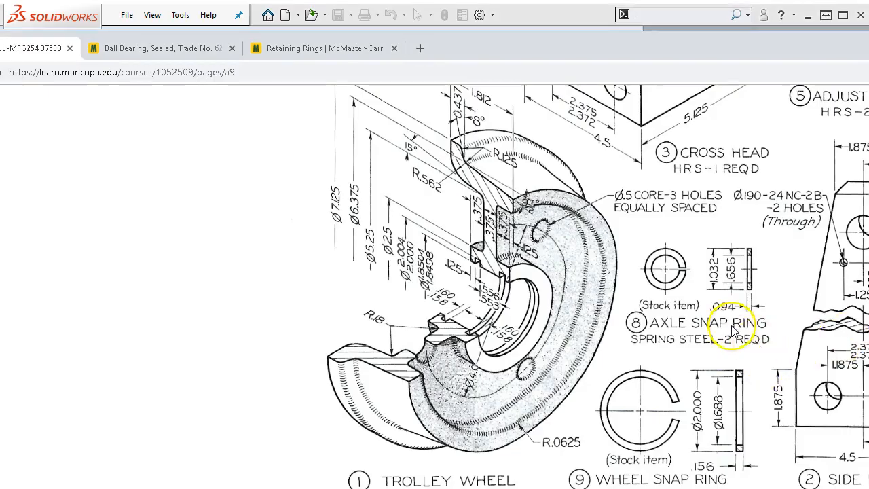
# Compare the snap rings with the axle and trolley wheel grooves in the A9 assignment drawing.
pyautogui.scroll(1, 721, 343)
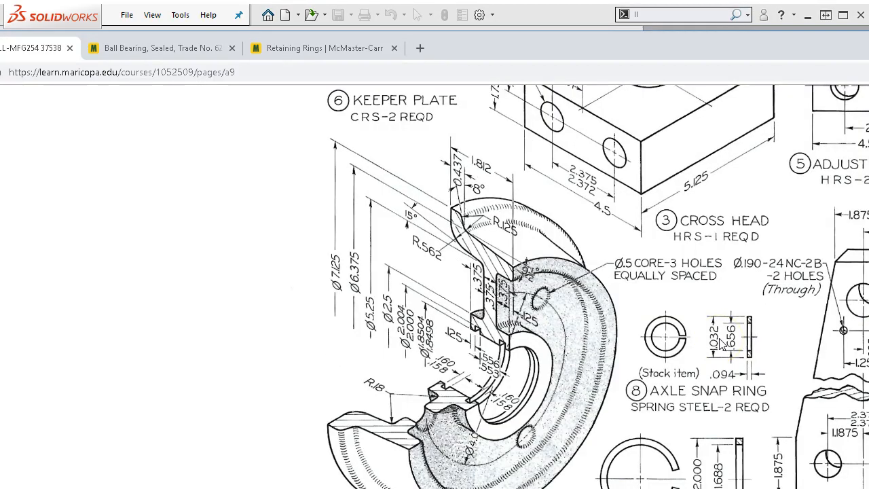
pyautogui.scroll(3, 720, 344)
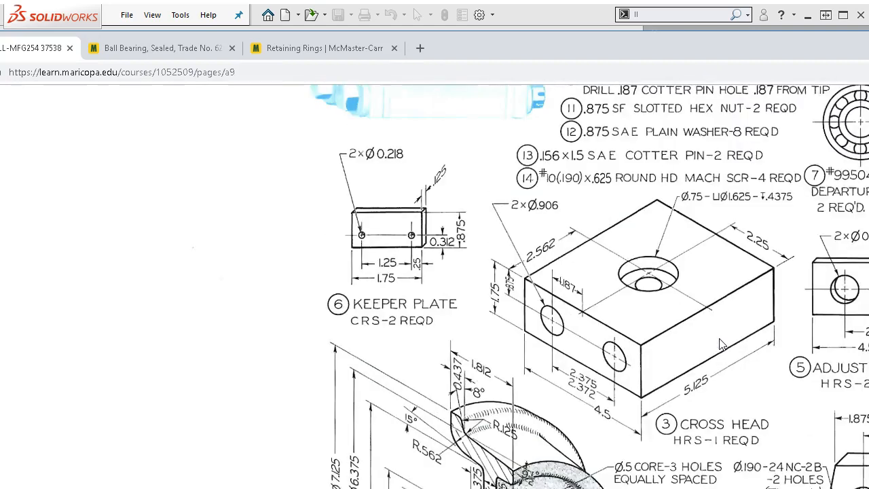
pyautogui.scroll(1, 721, 344)
pyautogui.scroll(1, 721, 344)
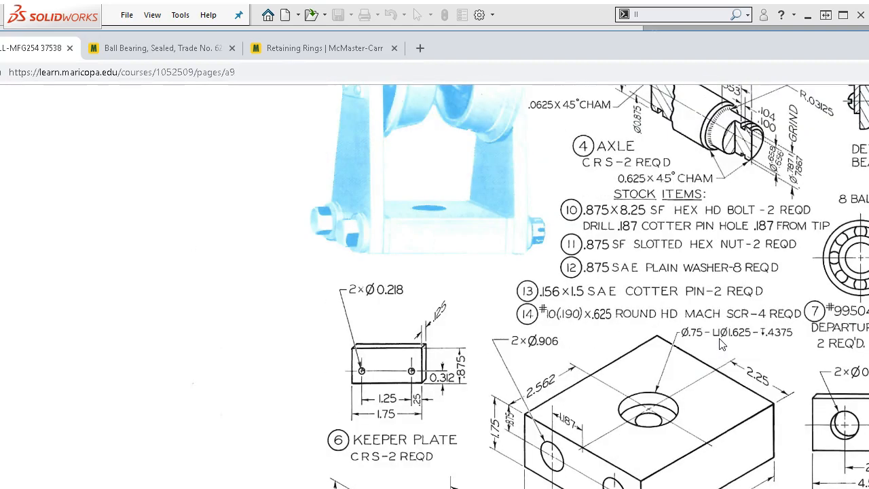
pyautogui.scroll(1, 720, 344)
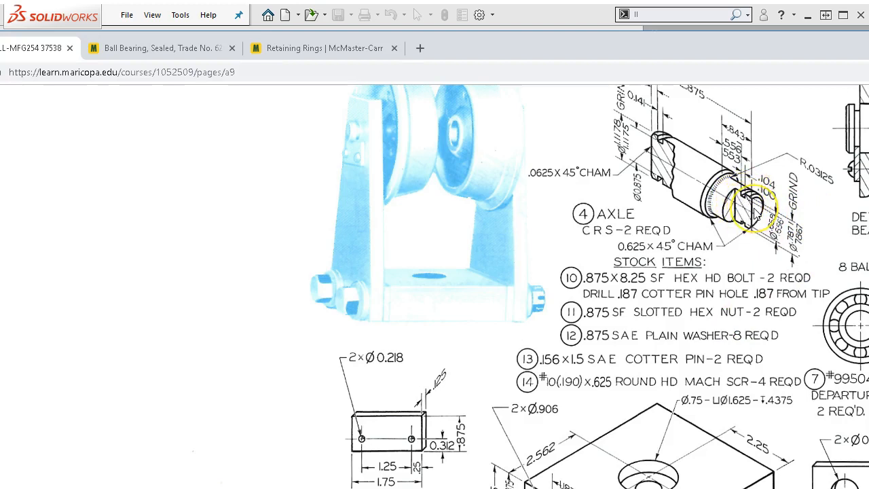
pyautogui.scroll(-5, 755, 214)
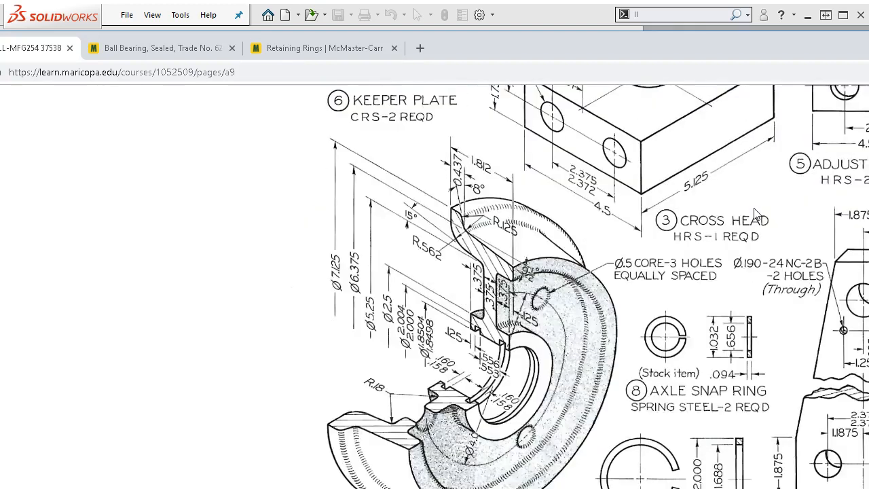
pyautogui.scroll(-1, 756, 214)
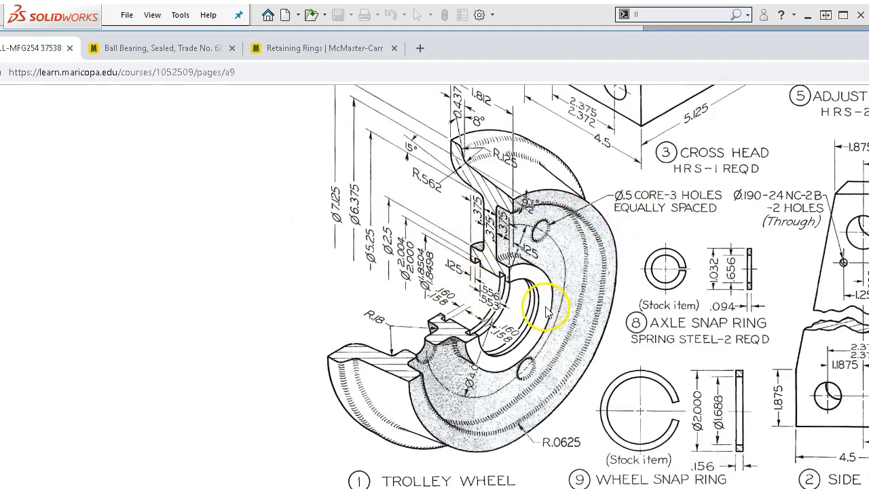
pyautogui.scroll(12, 547, 311)
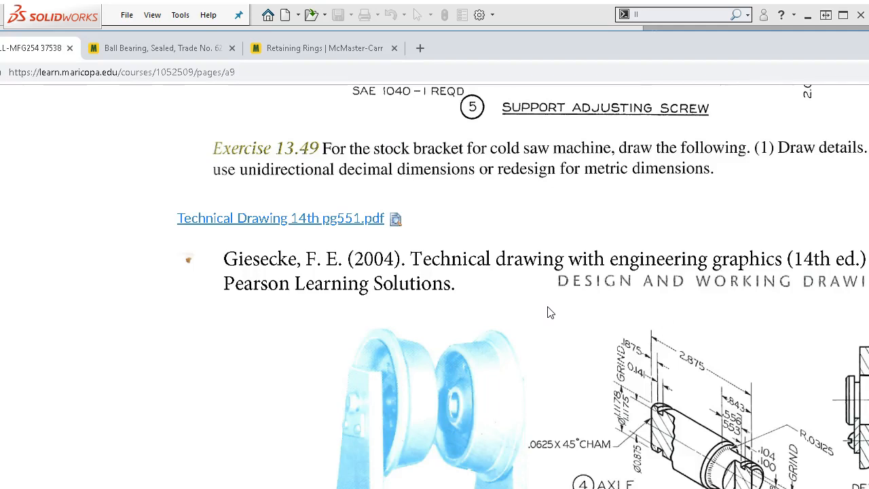
pyautogui.scroll(4, 547, 311)
pyautogui.scroll(-2, 550, 310)
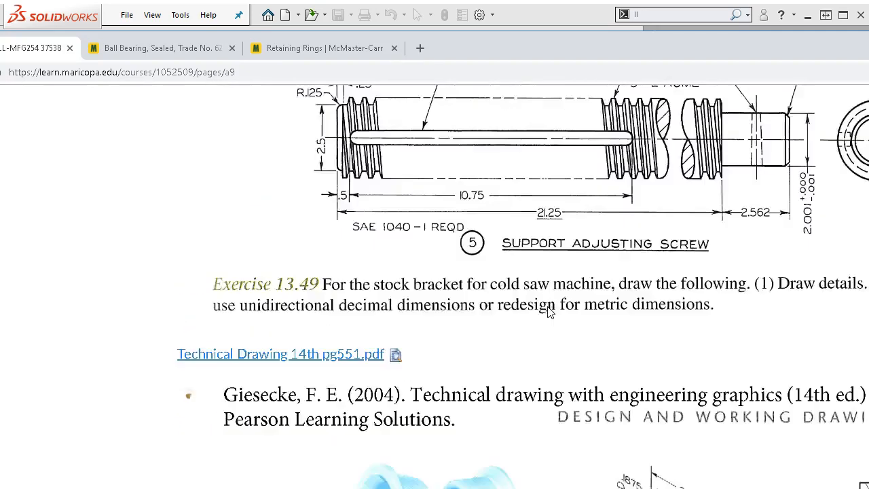
pyautogui.scroll(-4, 548, 311)
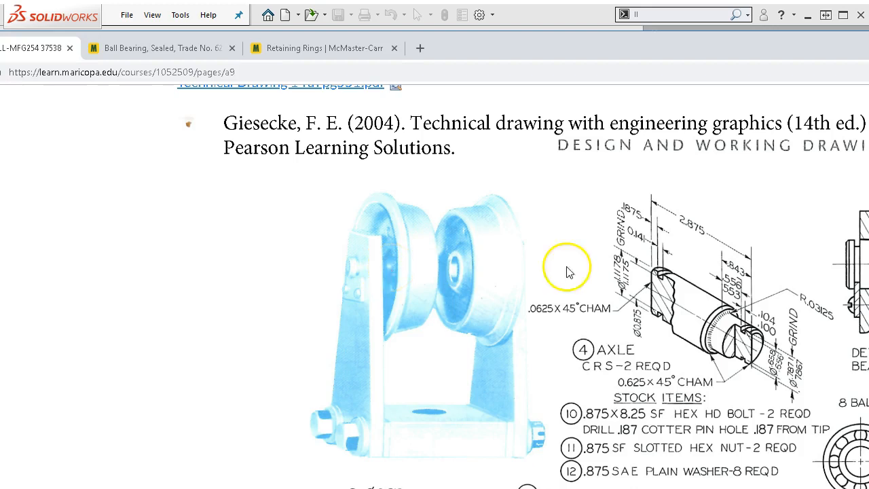
# Examine the bearing assembly detail, the axle and the listed stock items in the A9 drawing.
pyautogui.moveTo(868, 44); pyautogui.dragTo(682, 51)
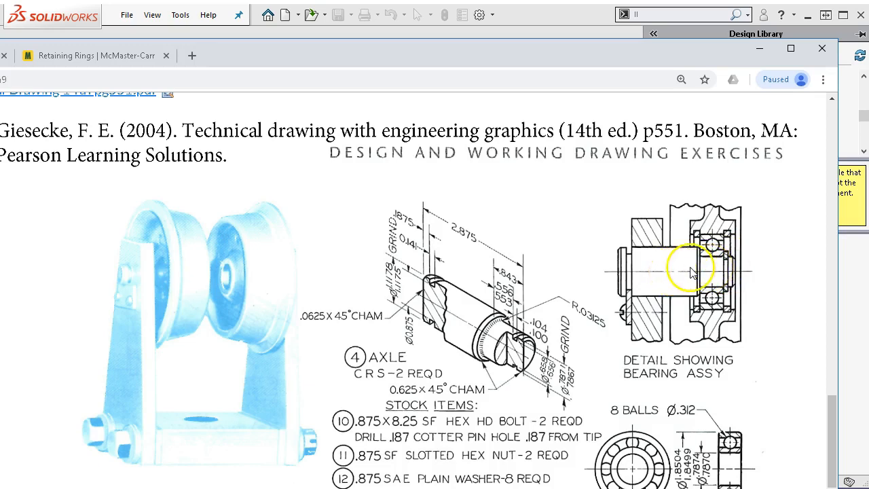
pyautogui.scroll(-1, 625, 321)
pyautogui.scroll(-2, 626, 321)
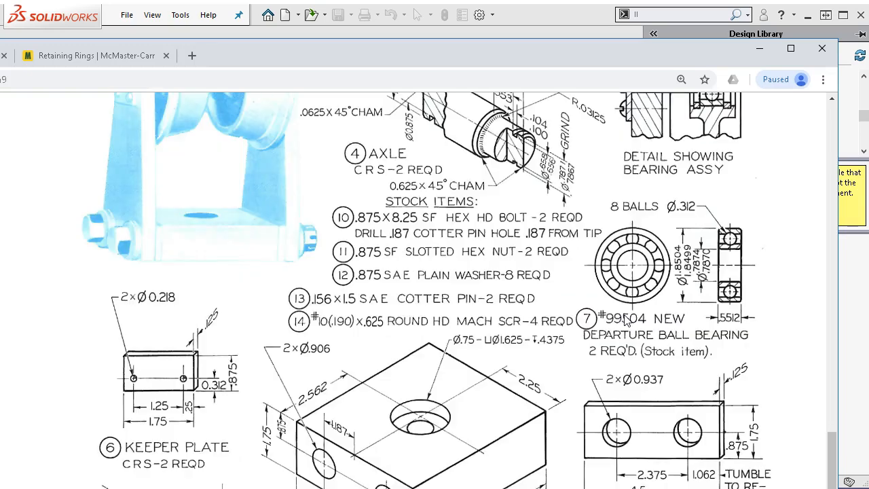
pyautogui.scroll(2, 631, 244)
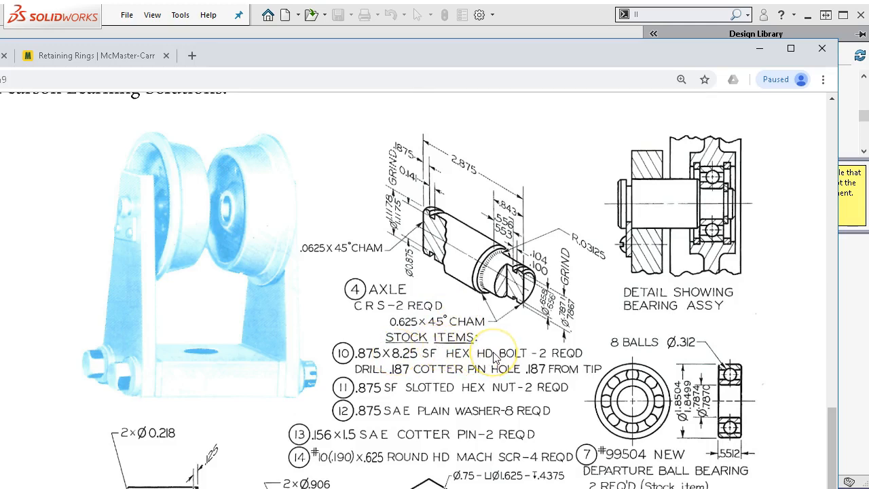
pyautogui.scroll(-1, 495, 358)
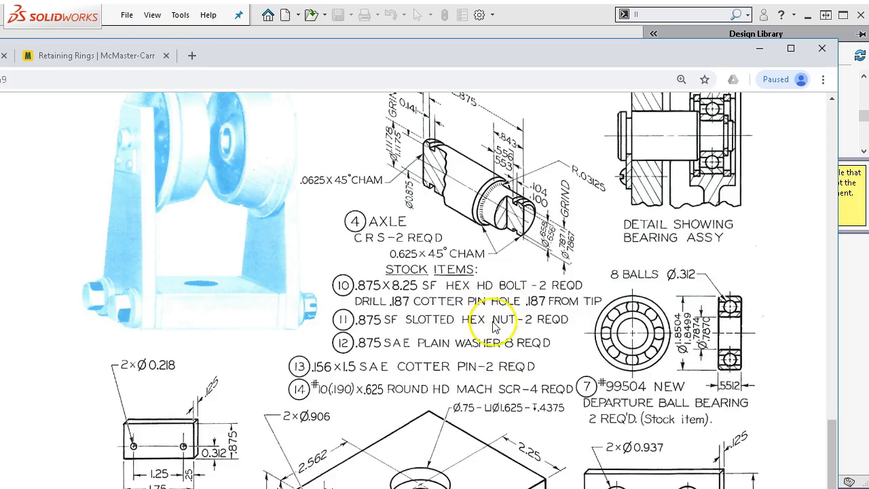
pyautogui.scroll(1, 502, 310)
pyautogui.scroll(-1, 501, 311)
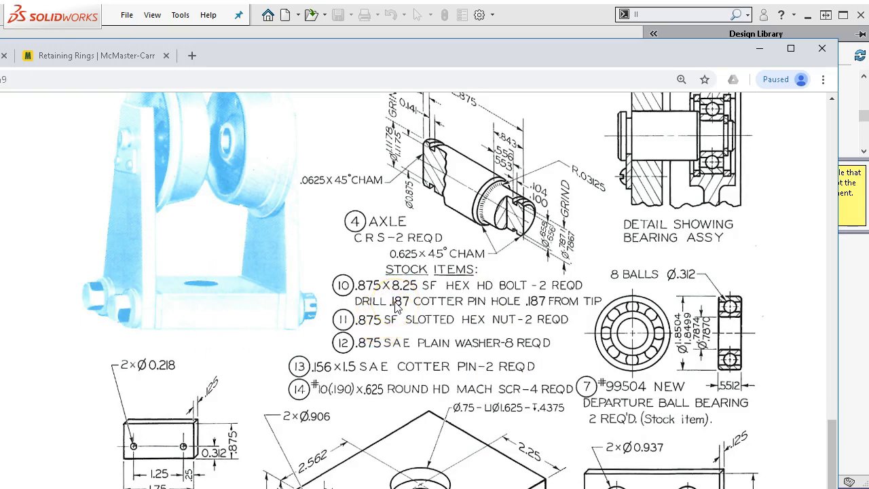
pyautogui.scroll(-1, 398, 307)
pyautogui.scroll(-5, 428, 314)
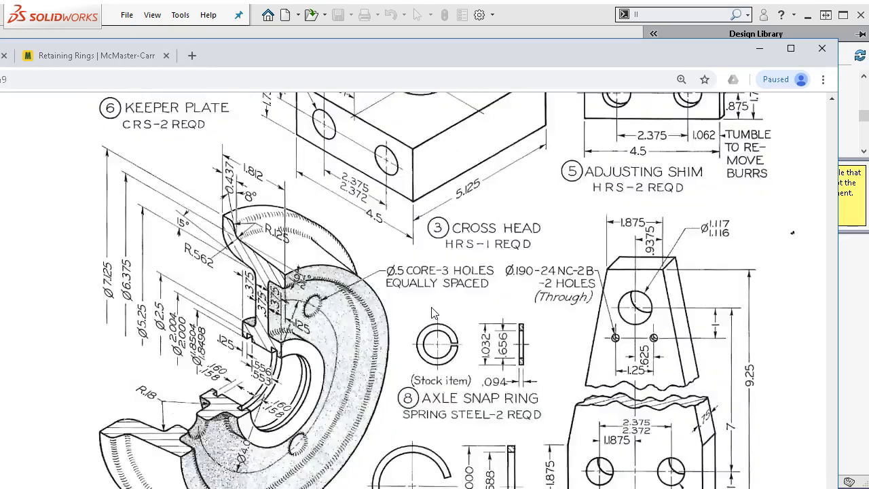
pyautogui.scroll(8, 432, 313)
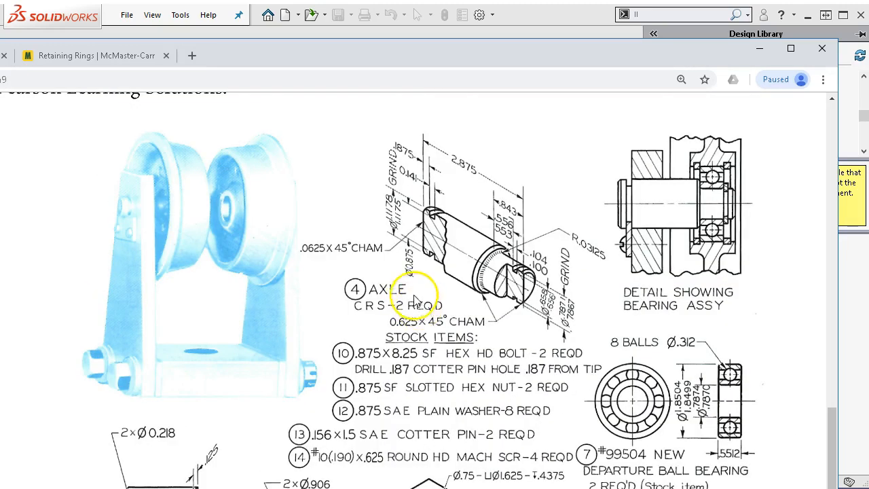
pyautogui.scroll(-1, 422, 298)
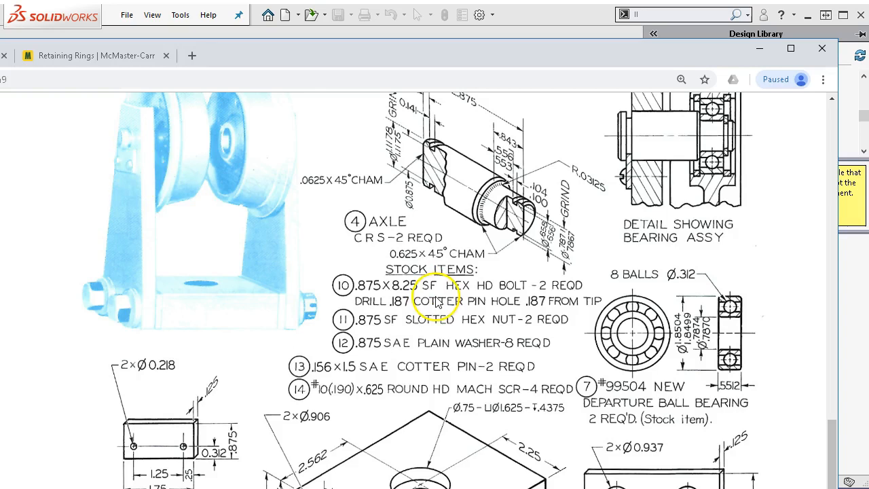
pyautogui.scroll(-5, 437, 303)
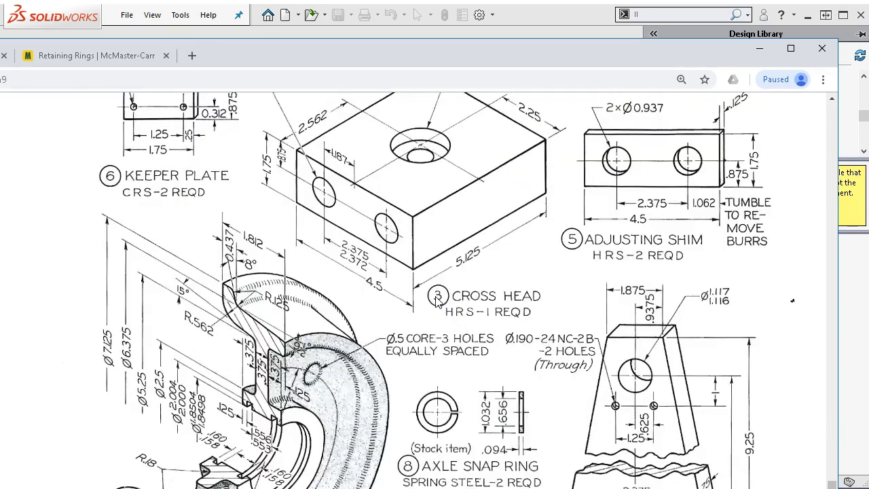
pyautogui.scroll(-2, 436, 304)
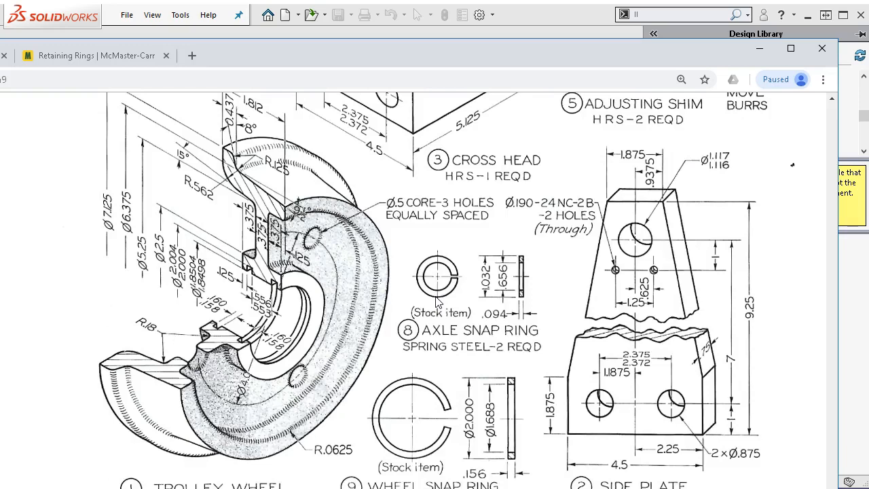
pyautogui.scroll(8, 450, 306)
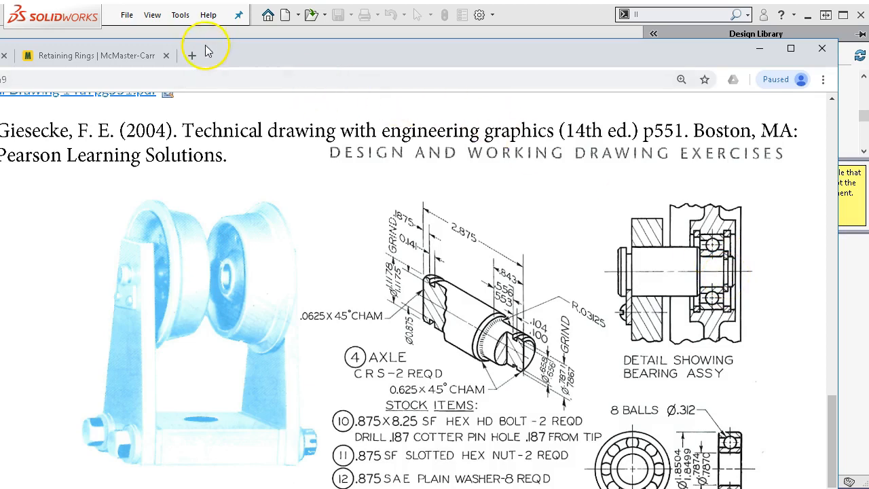
# Switch to SOLIDWORKS and create a new part from the inch template.
pyautogui.click(230, 57)
pyautogui.moveTo(231, 57); pyautogui.dragTo(860, 80)
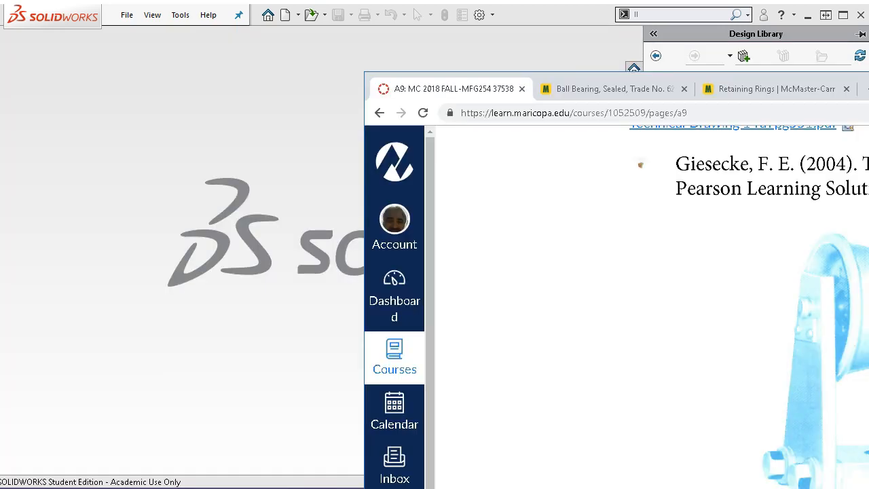
pyautogui.click(307, 116)
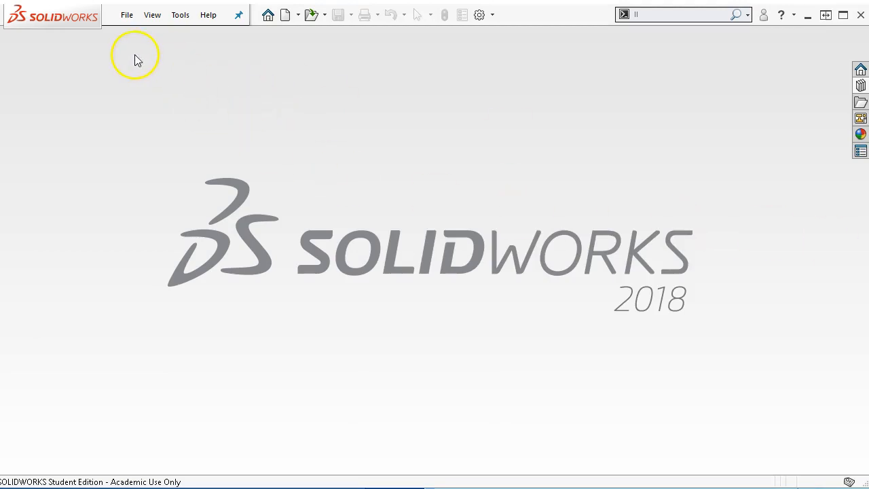
pyautogui.click(127, 15)
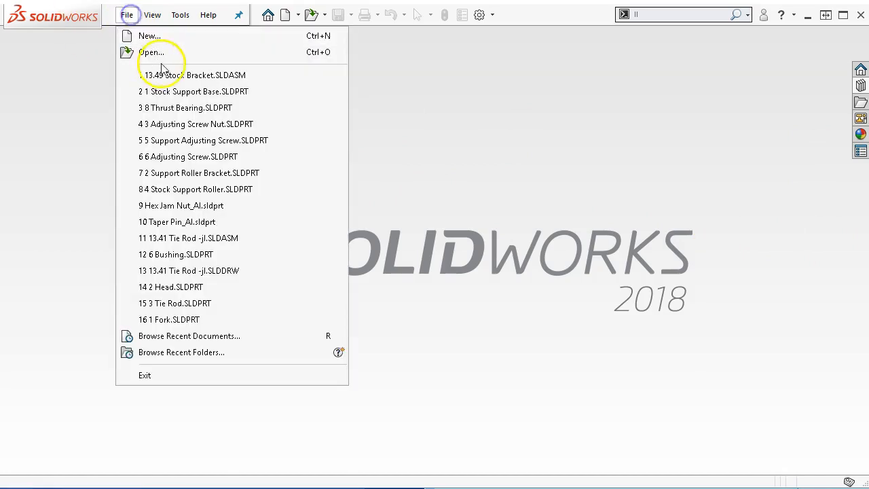
pyautogui.click(142, 36)
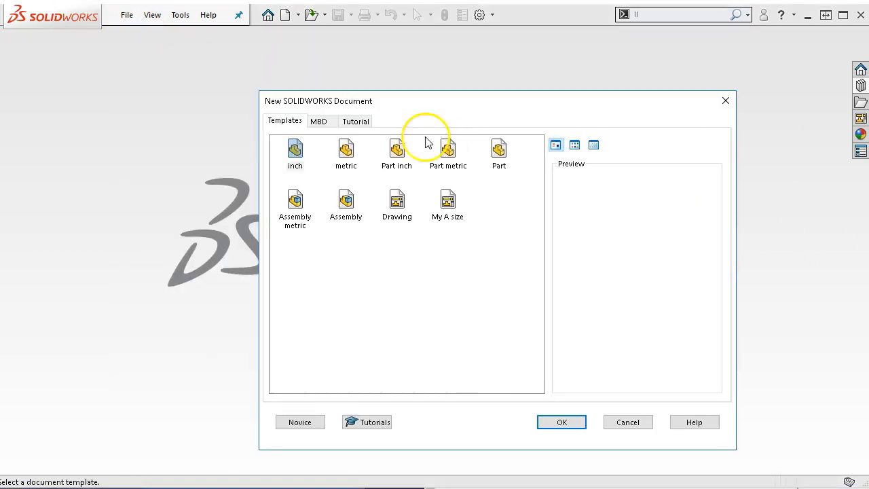
pyautogui.click(295, 151)
# Review the axle's shape and dimensions in the A9 drawing, then return to the new SOLIDWORKS part.
pyautogui.moveTo(868, 93)
pyautogui.mouseDown()
pyautogui.moveTo(572, 93)
pyautogui.moveTo(500, 56)
pyautogui.mouseUp()
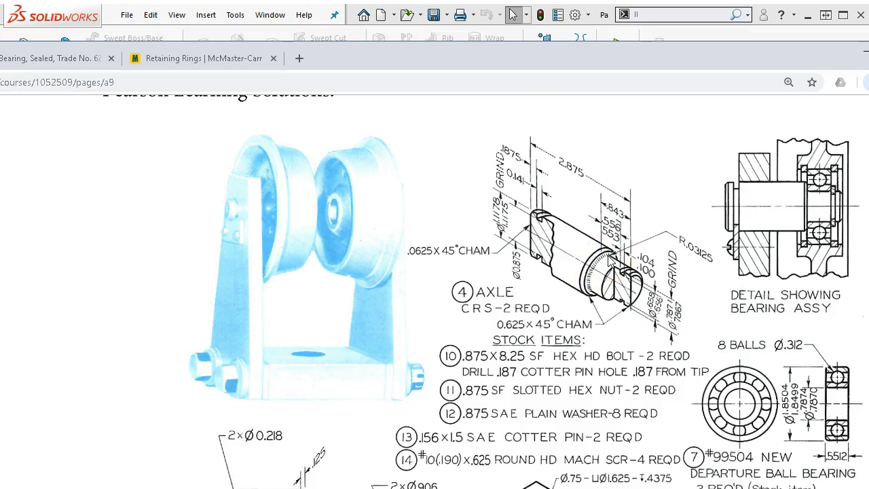
pyautogui.moveTo(507, 50); pyautogui.dragTo(868, 74)
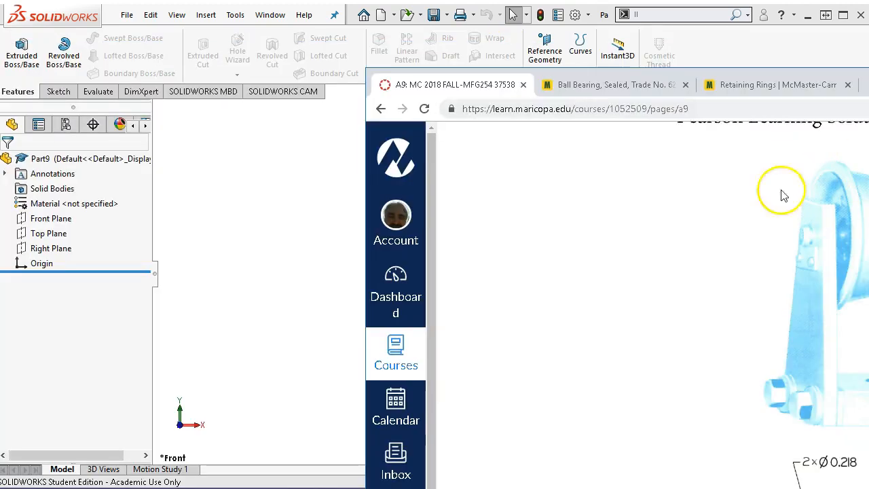
pyautogui.click(299, 216)
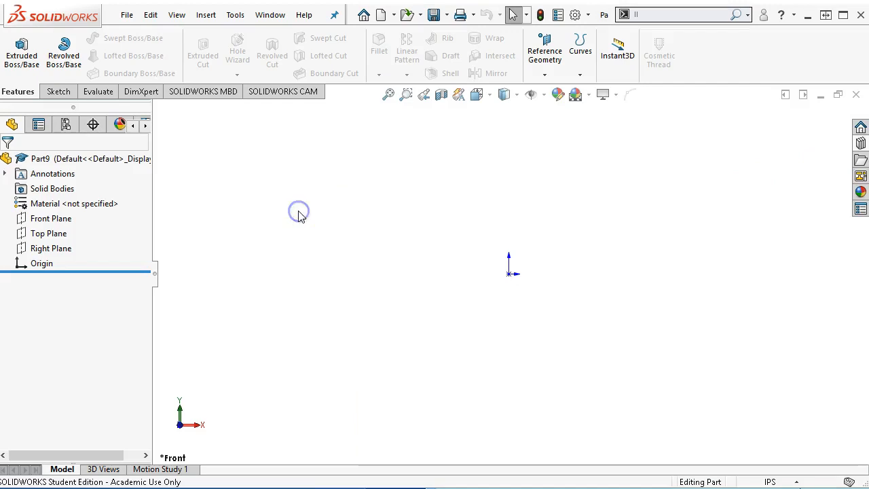
# Start a sketch on the Front Plane and draw a horizontal, infinite-length construction line through the origin.
pyautogui.click(36, 221)
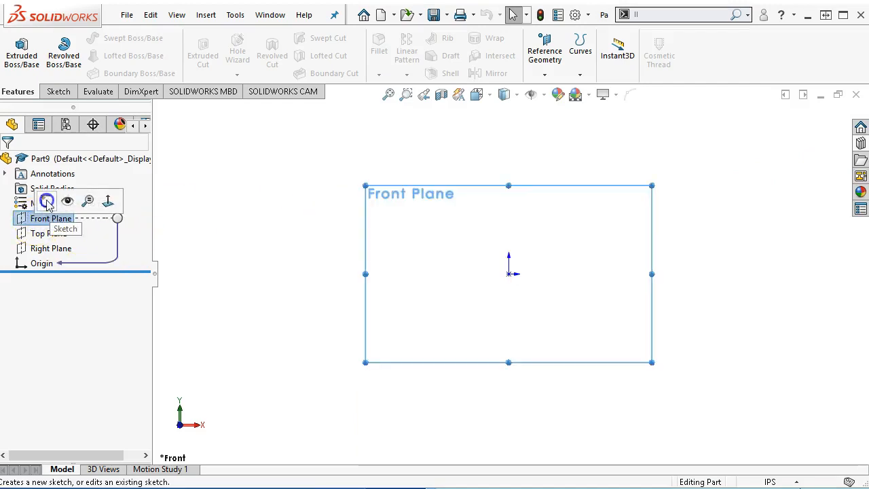
pyautogui.click(47, 202)
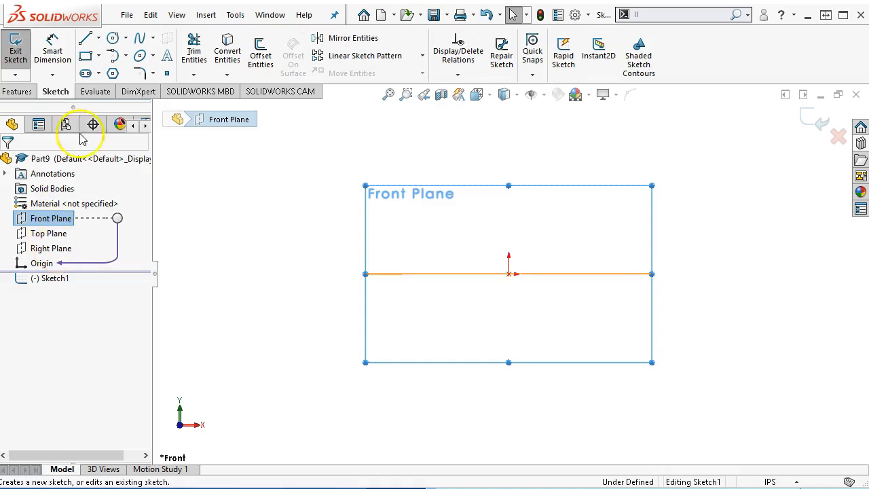
pyautogui.click(97, 38)
pyautogui.click(99, 73)
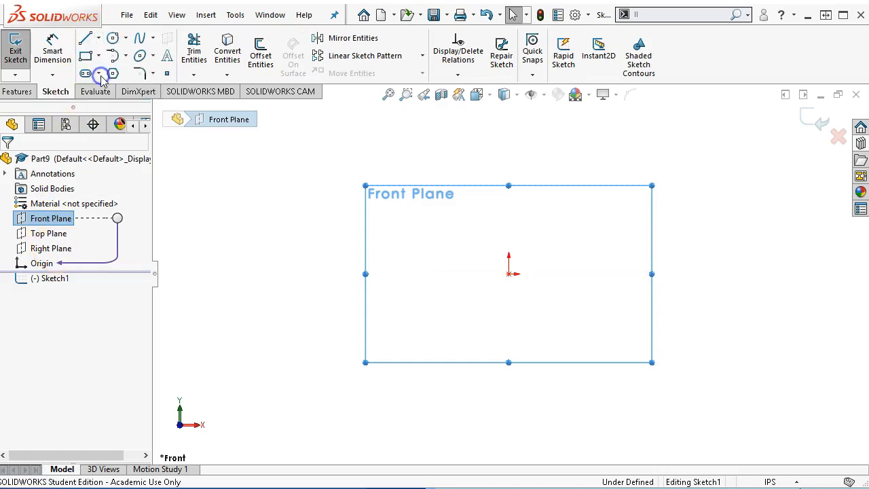
pyautogui.click(27, 266)
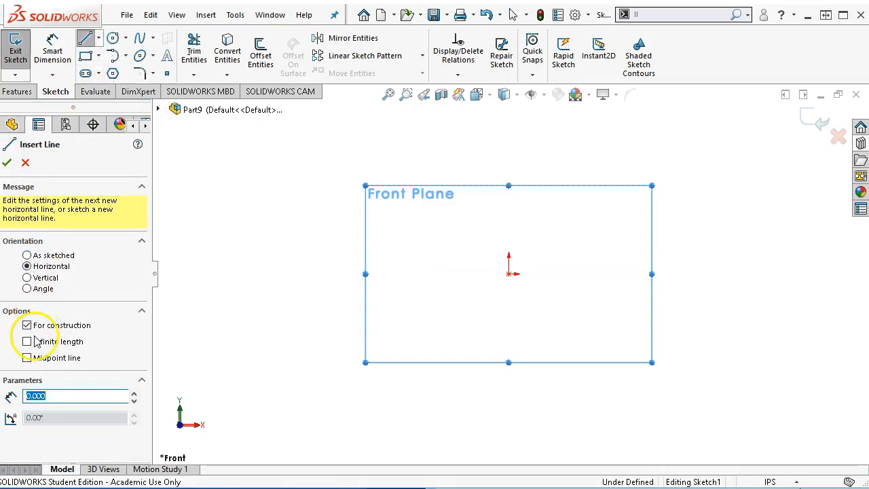
pyautogui.click(27, 341)
pyautogui.click(508, 274)
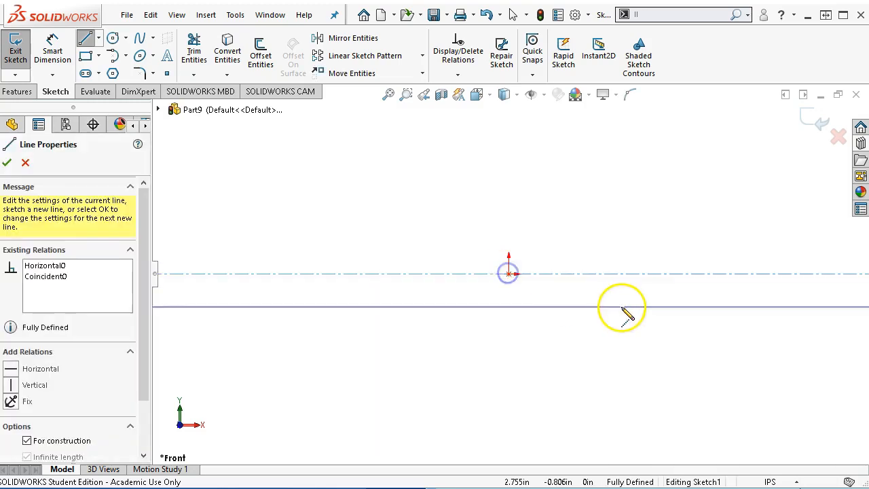
pyautogui.rightClick(617, 305)
pyautogui.click(631, 314)
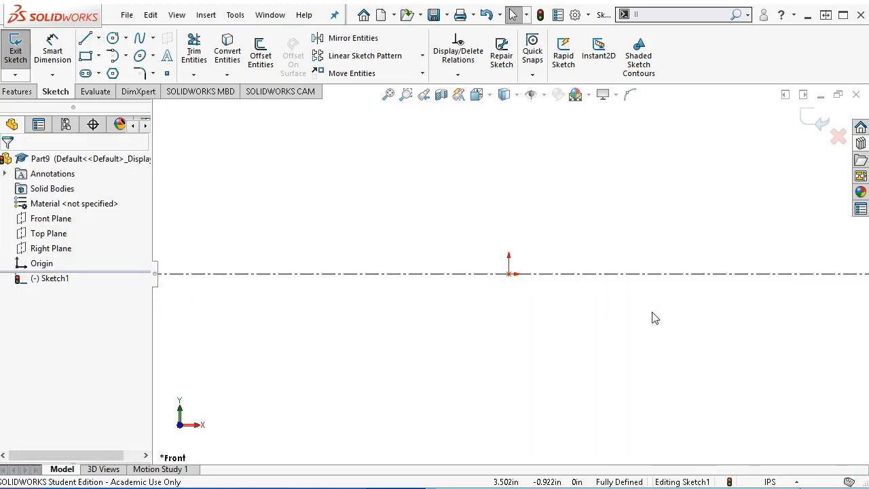
# Sketch the axle's upper profile from the origin: a vertical end about 1.47 in high, angled corner, short flat, groove about 0.415 in wide, and long horizontal line.
pyautogui.press('l')
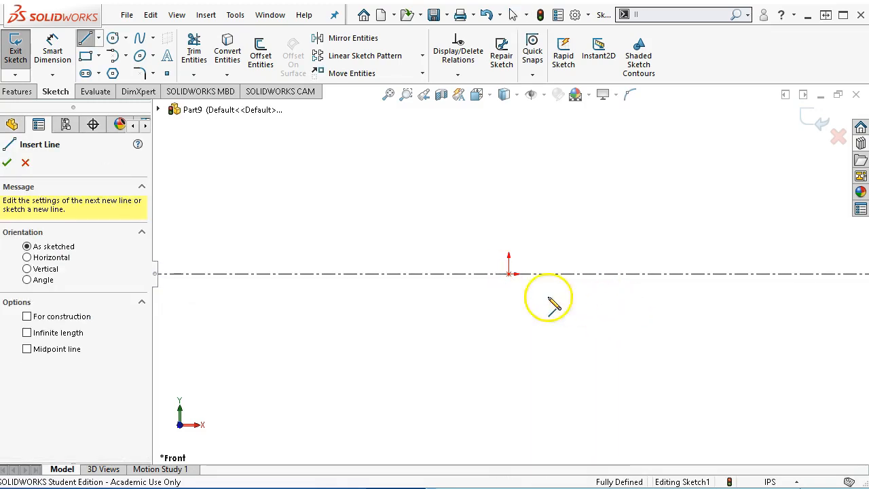
pyautogui.click(508, 274)
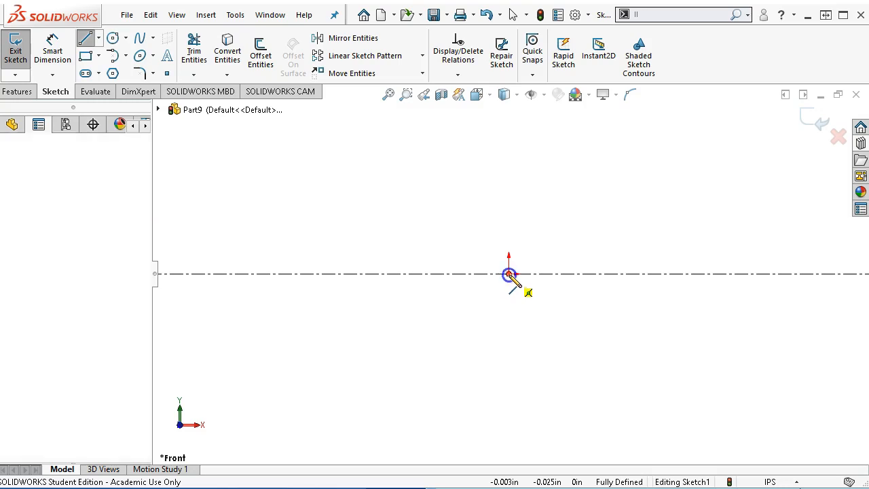
pyautogui.click(510, 216)
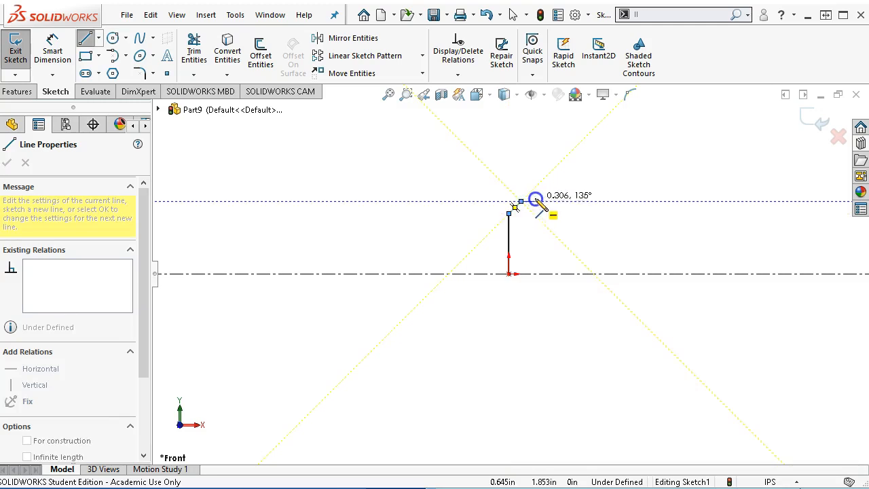
pyautogui.click(520, 201)
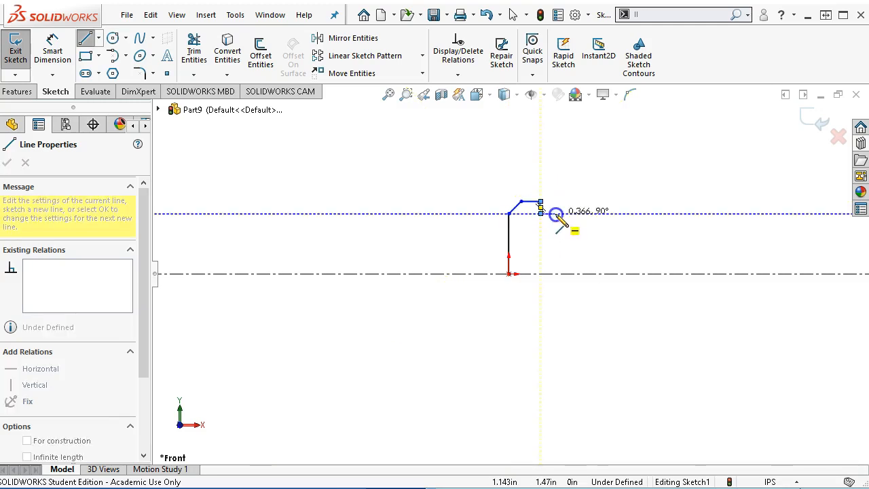
pyautogui.click(540, 214)
pyautogui.click(557, 214)
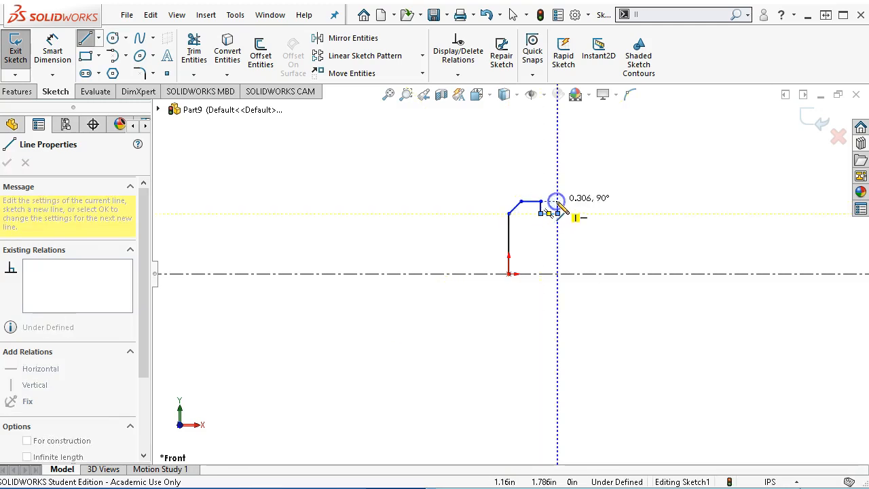
pyautogui.click(557, 201)
pyautogui.click(620, 201)
pyautogui.rightClick(643, 167)
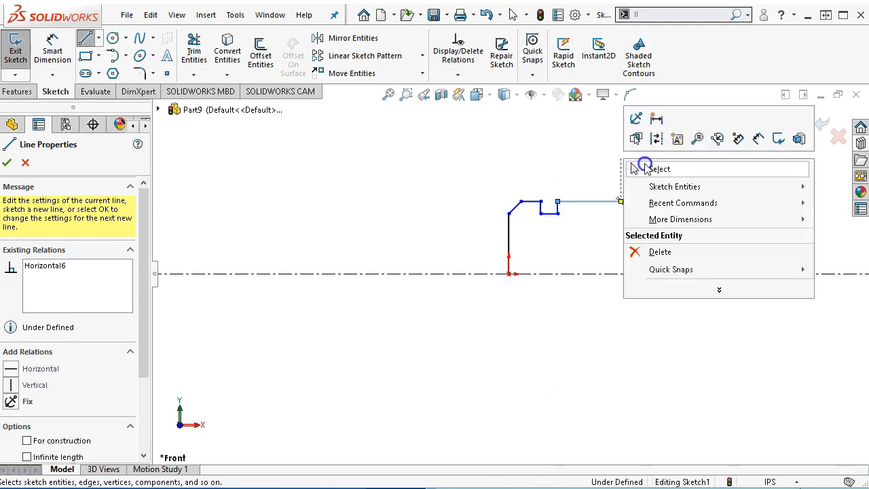
pyautogui.click(645, 166)
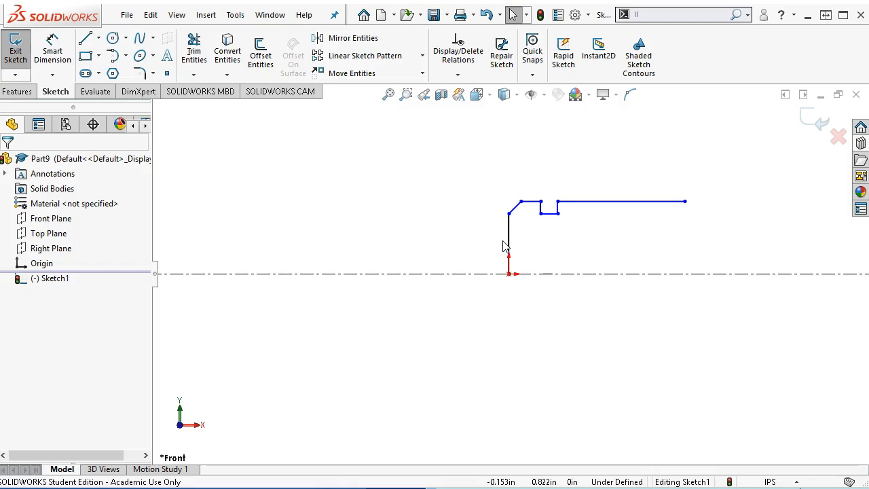
# Dimension the axle's end chamfer with a 45° angle to the end face and a height of 0.06 in.
pyautogui.rightClick(471, 183)
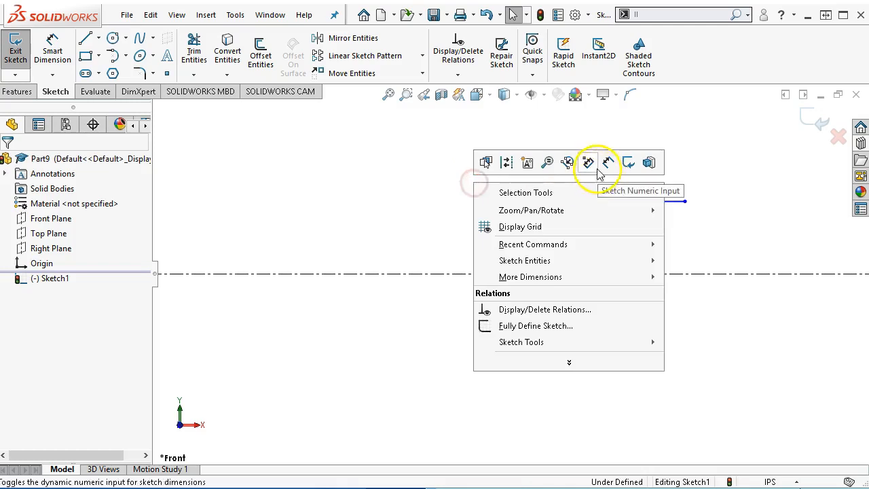
pyautogui.click(602, 161)
pyautogui.click(508, 228)
pyautogui.click(515, 208)
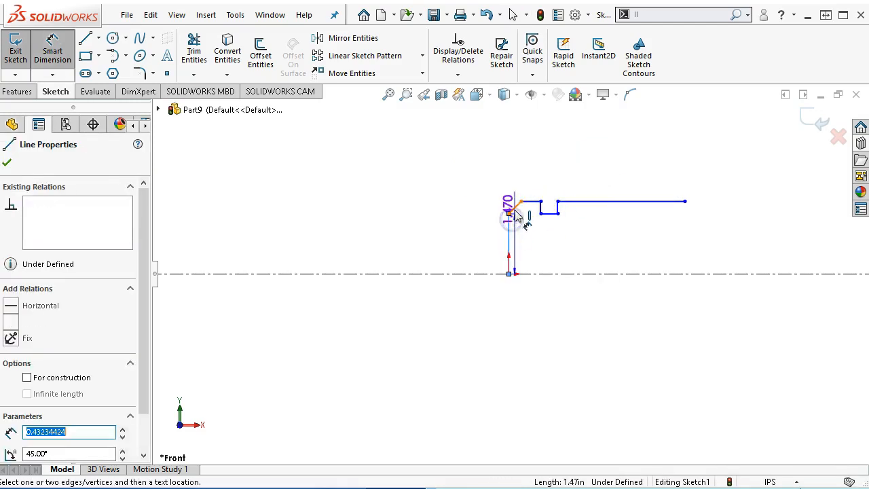
pyautogui.click(533, 157)
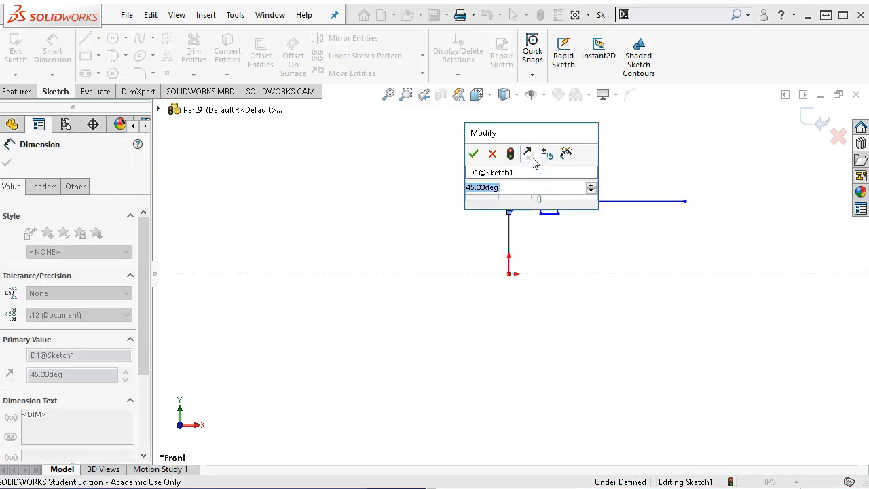
pyautogui.press('Return')
pyautogui.moveTo(515, 206); pyautogui.dragTo(431, 210)
pyautogui.click(432, 212)
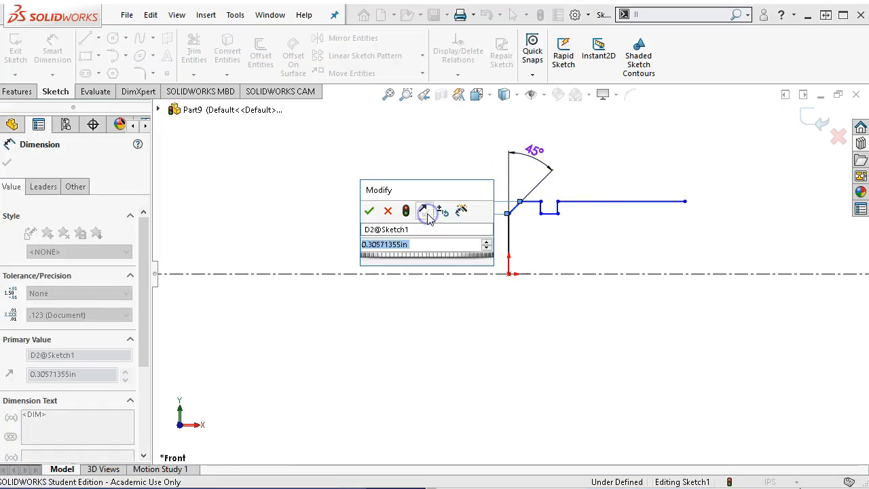
pyautogui.write('0.06')
pyautogui.press('Return')
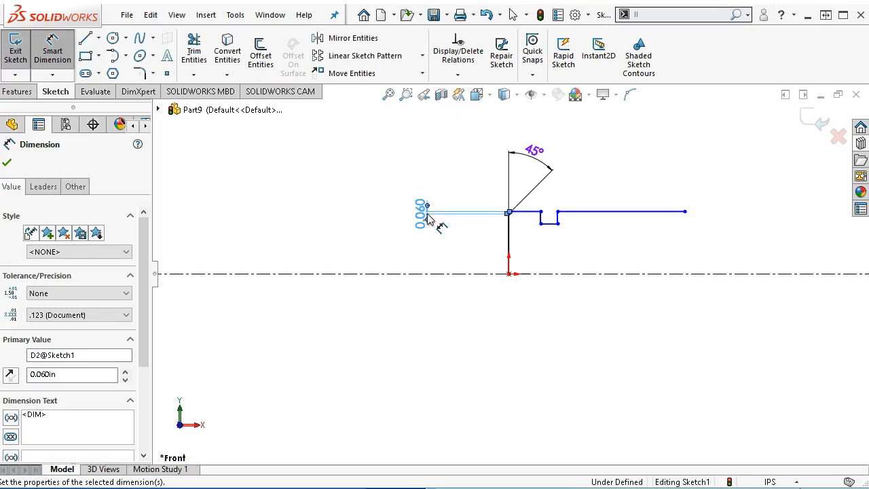
# Dimension the short outer line beside the chamfer about the centerline as a 1.1178 in diameter.
pyautogui.scroll(-1, 532, 230)
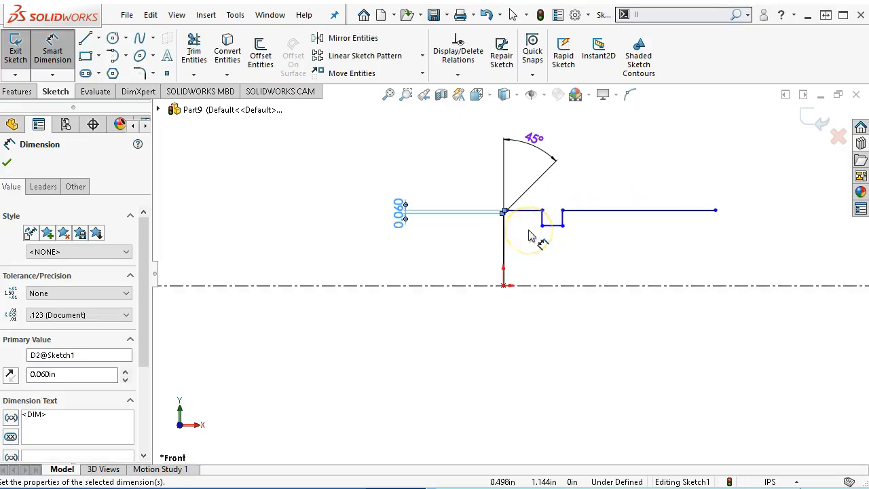
pyautogui.click(517, 211)
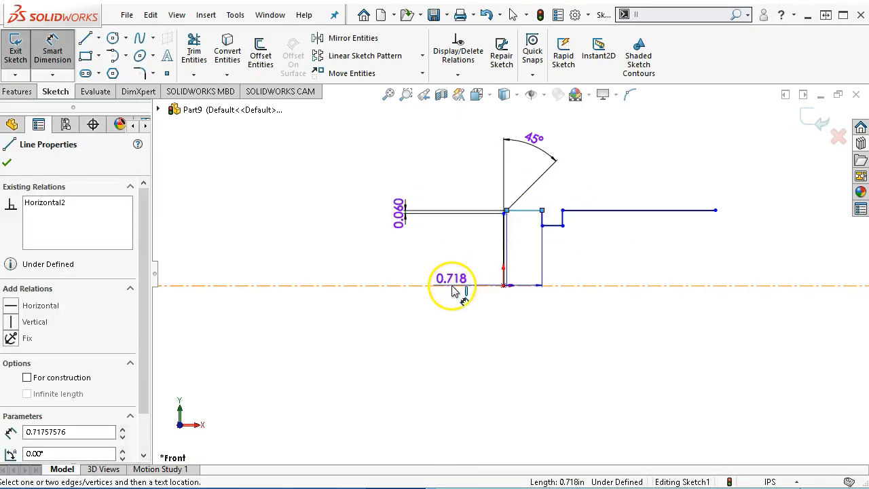
pyautogui.click(451, 286)
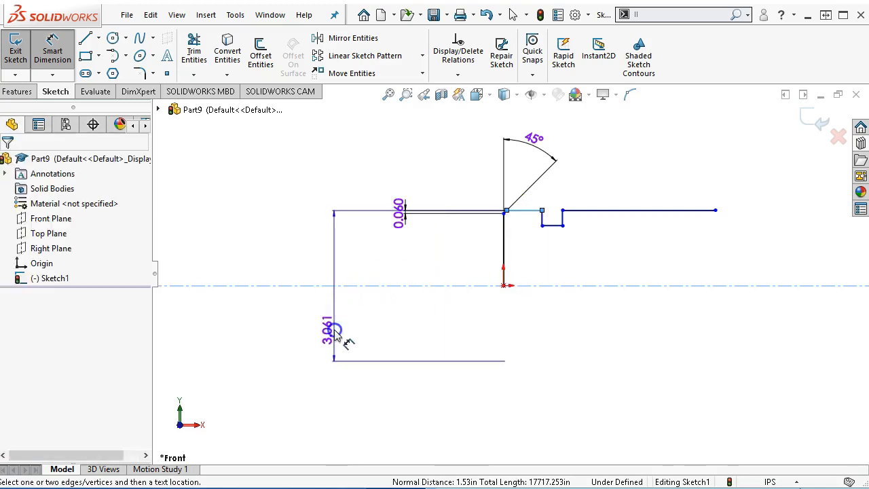
pyautogui.click(334, 332)
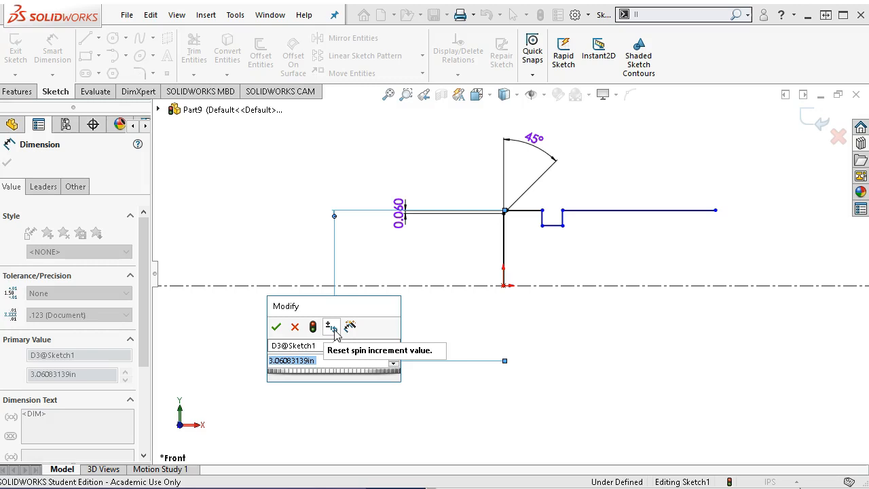
pyautogui.write('1')
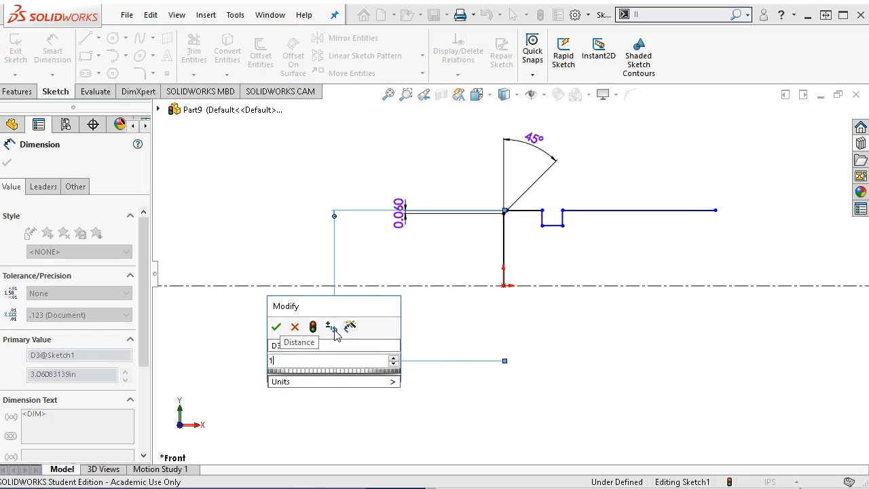
pyautogui.write('.1178')
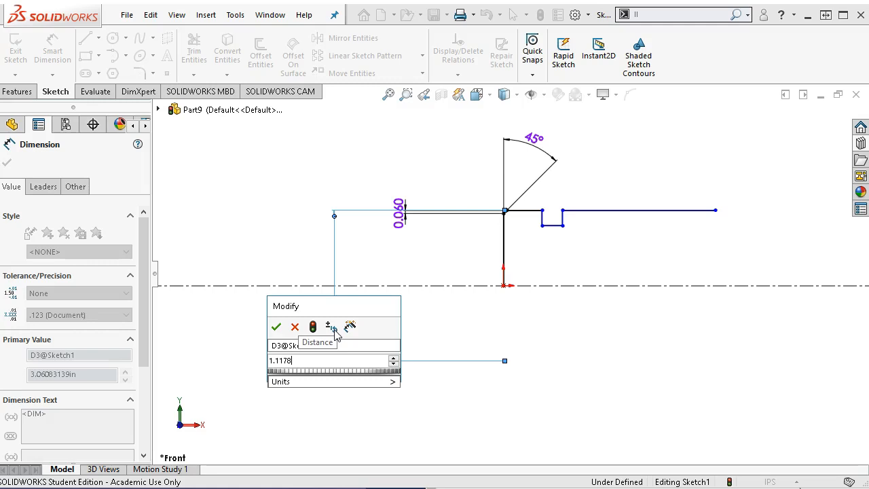
pyautogui.press('Return')
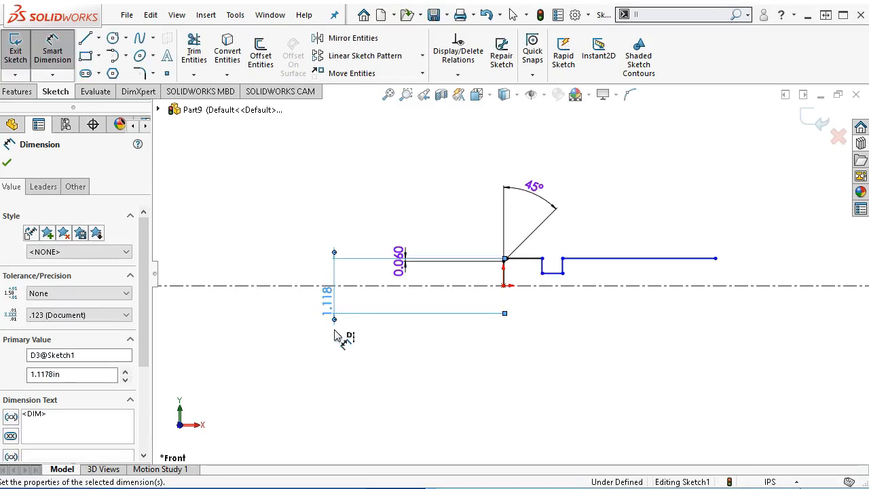
# Dimension the groove's bottom line about the centerline as a 0.875 in diameter.
pyautogui.scroll(-2, 576, 284)
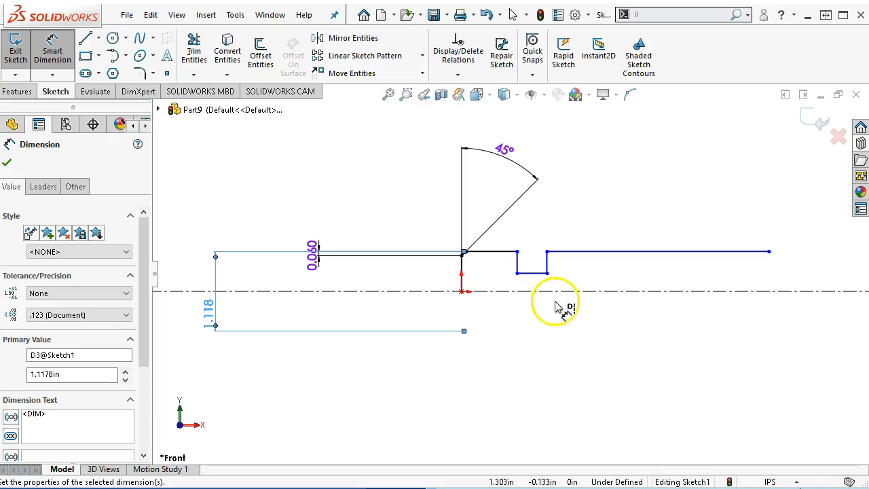
pyautogui.click(530, 272)
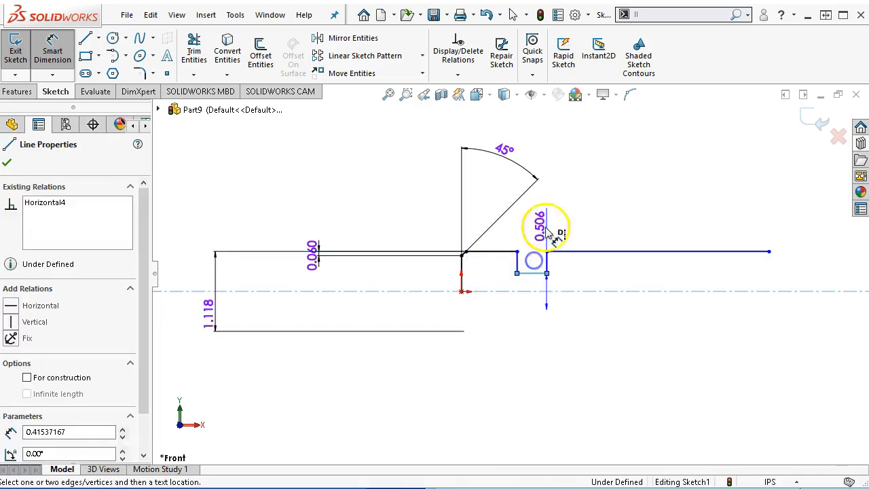
pyautogui.click(585, 209)
pyautogui.write('.875')
pyautogui.press('Return')
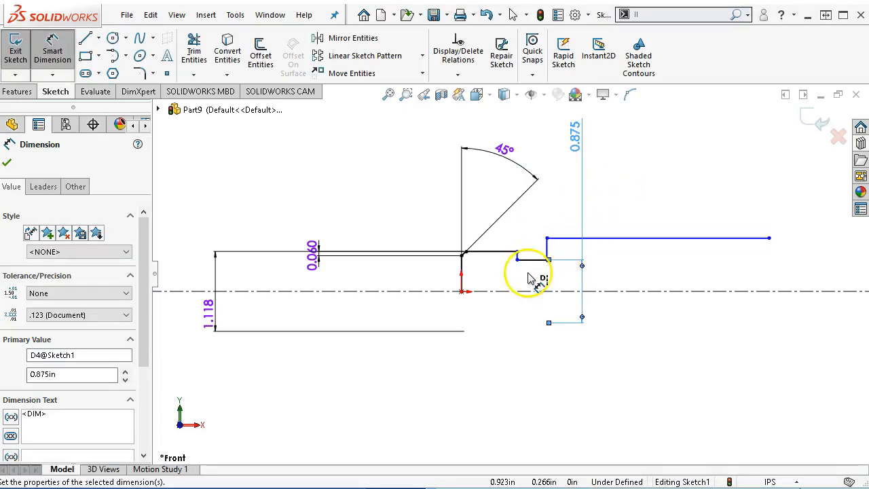
pyautogui.scroll(-1, 524, 272)
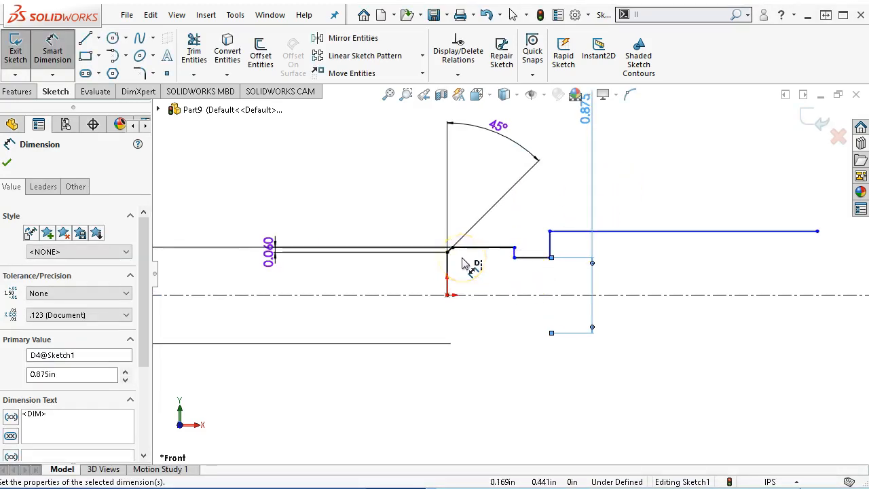
pyautogui.click(521, 260)
pyautogui.click(523, 277)
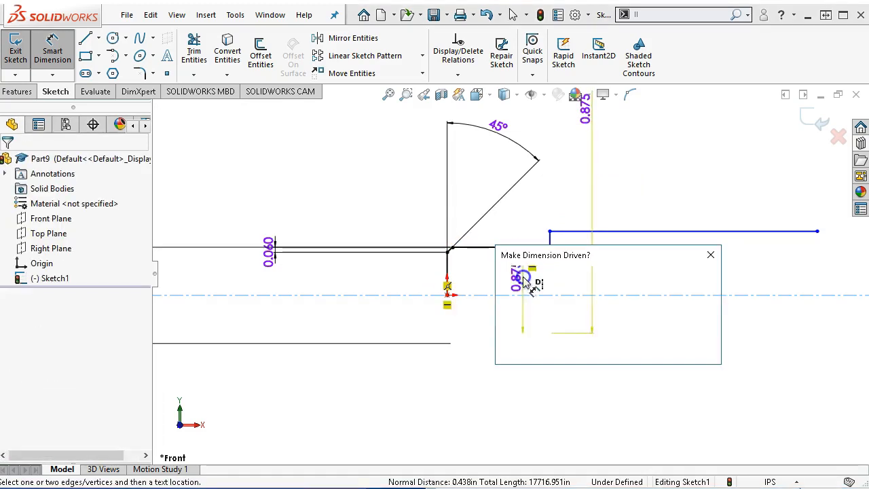
pyautogui.click(670, 324)
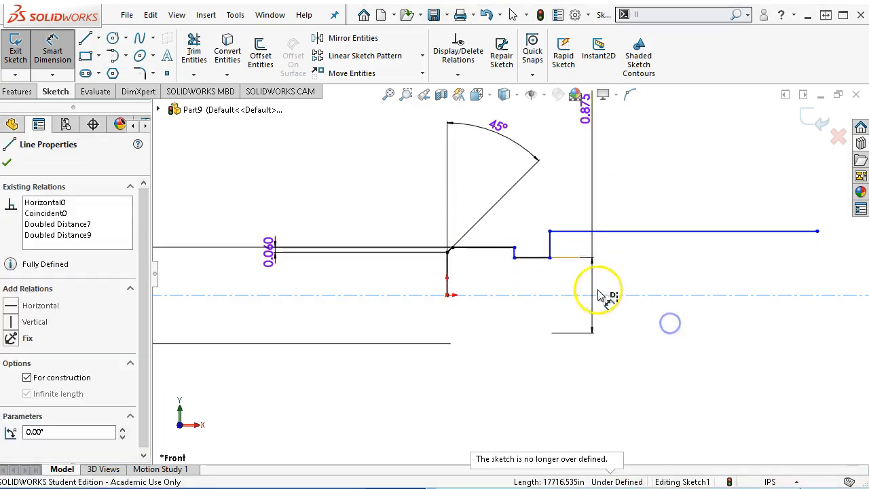
pyautogui.click(523, 257)
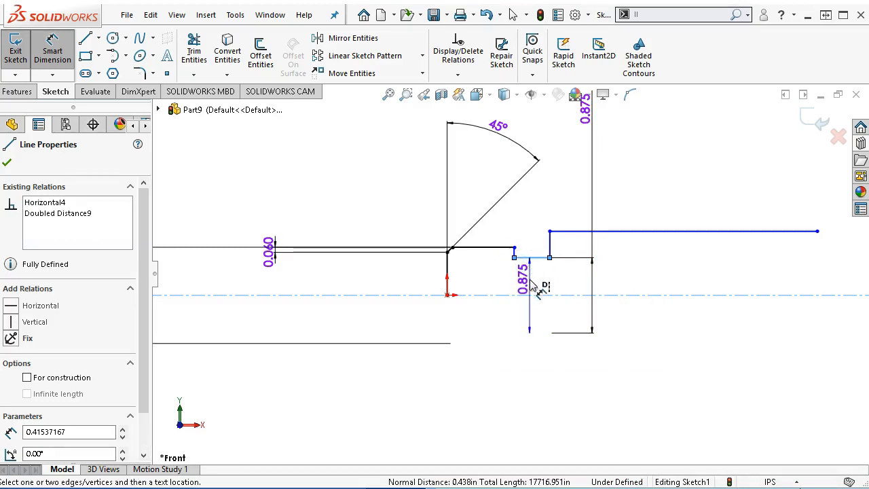
pyautogui.press('Escape')
# Set the groove's width to 0.141 in with a dimension on its bottom line.
pyautogui.click(531, 258)
pyautogui.click(524, 280)
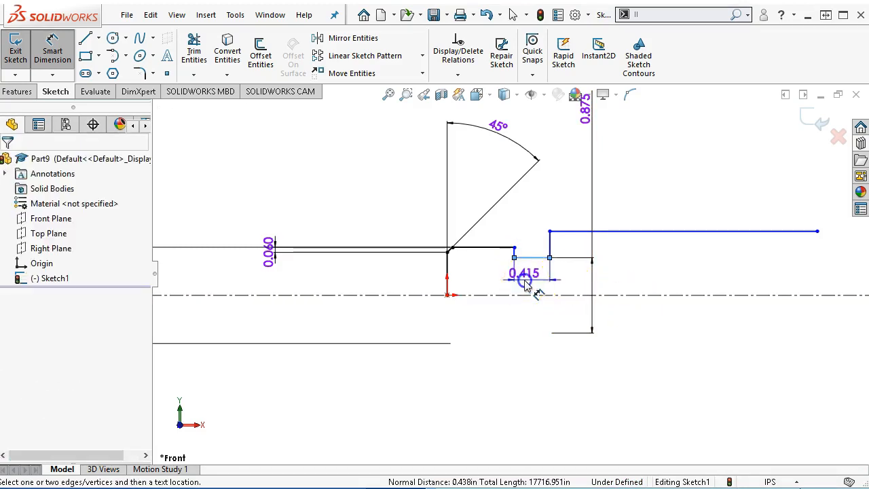
pyautogui.write('.141')
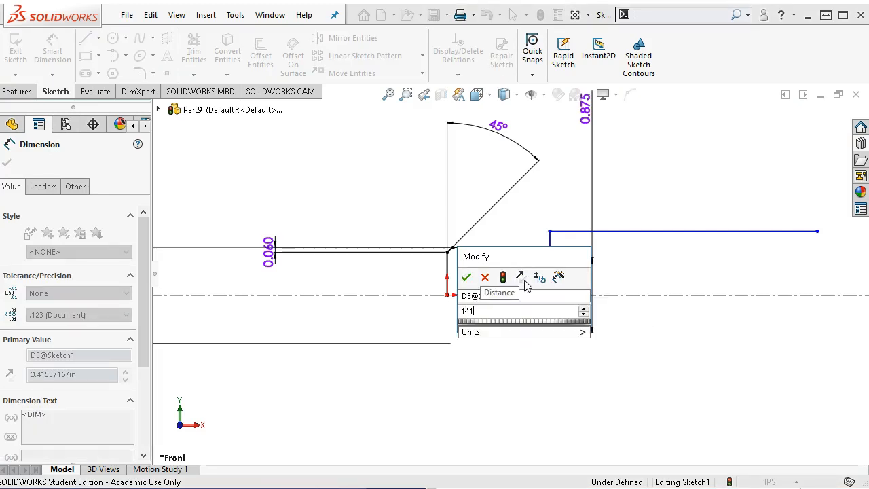
pyautogui.press('Return')
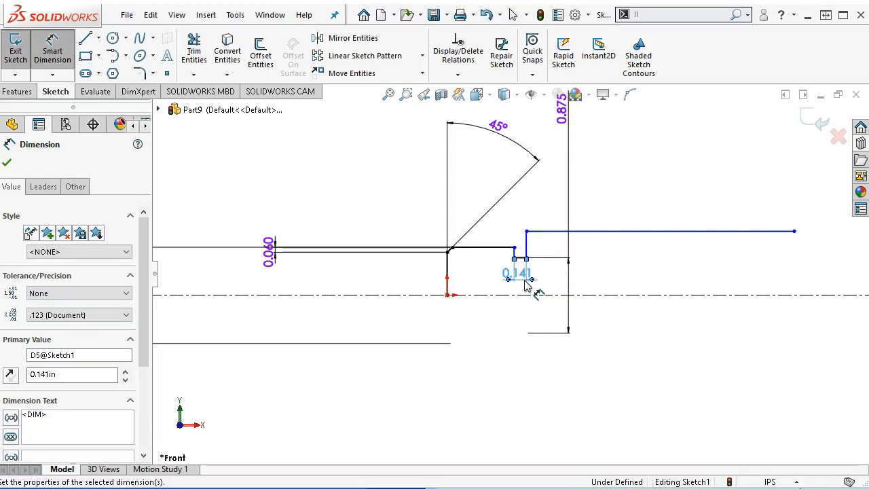
# Dimension the distance from the axle's end face to the near groove wall as 0.188 in, and finish dimensioning.
pyautogui.scroll(-4, 514, 255)
pyautogui.click(518, 264)
pyautogui.click(379, 279)
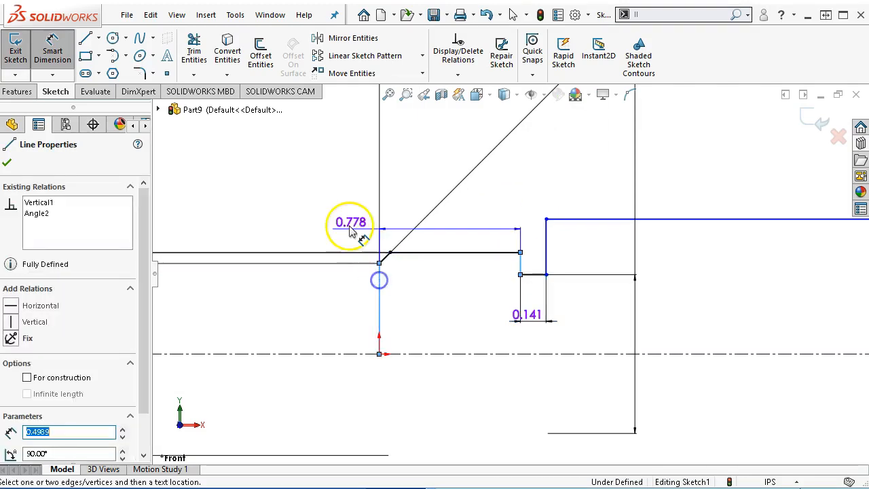
pyautogui.click(353, 221)
pyautogui.write('.187')
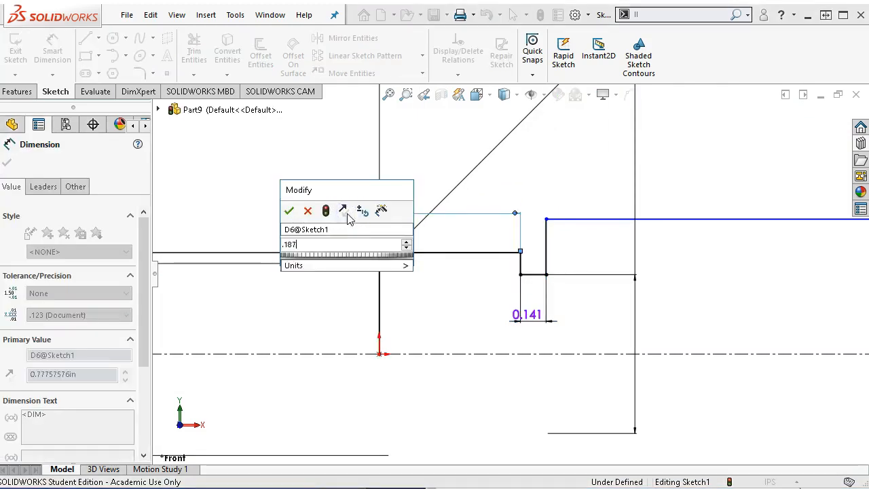
pyautogui.press('Return')
pyautogui.click(437, 228)
pyautogui.rightClick(542, 175)
pyautogui.click(516, 232)
# Make the outer lines on both sides of the groove collinear.
pyautogui.click(402, 253)
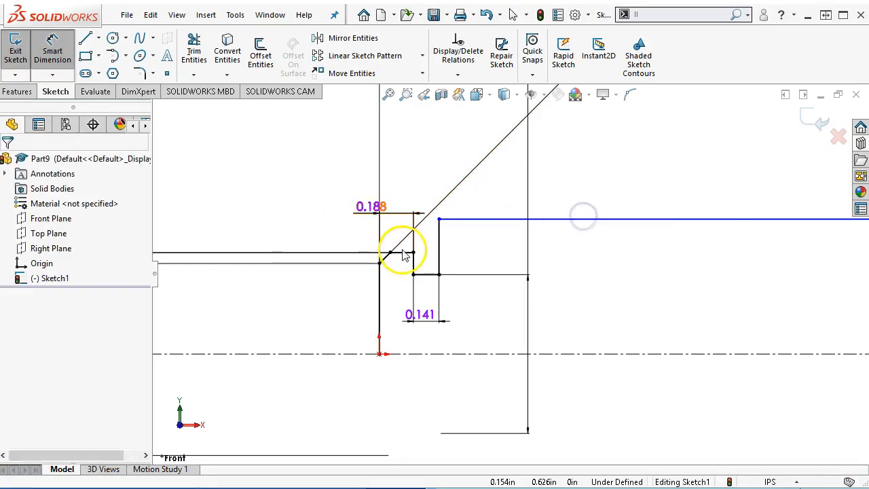
pyautogui.keyDown('ctrl'); pyautogui.click(482, 221); pyautogui.keyUp('ctrl')
pyautogui.click(619, 159)
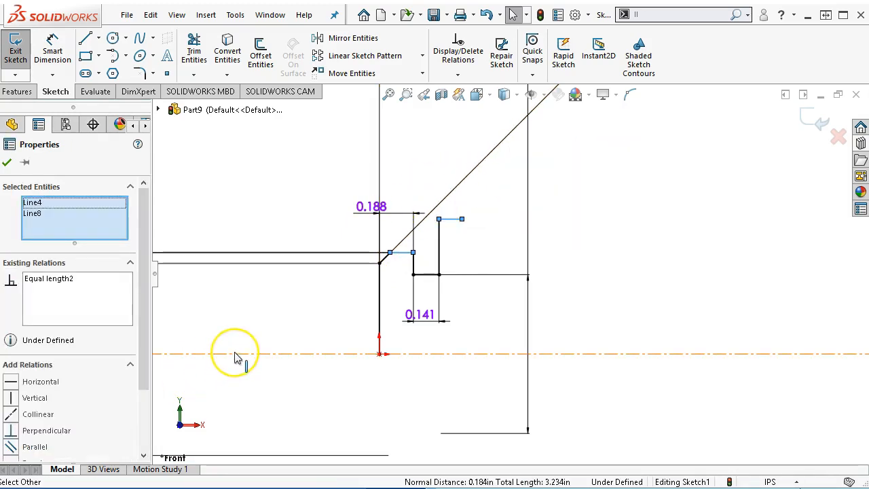
pyautogui.hotkey('ctrl', 'z')
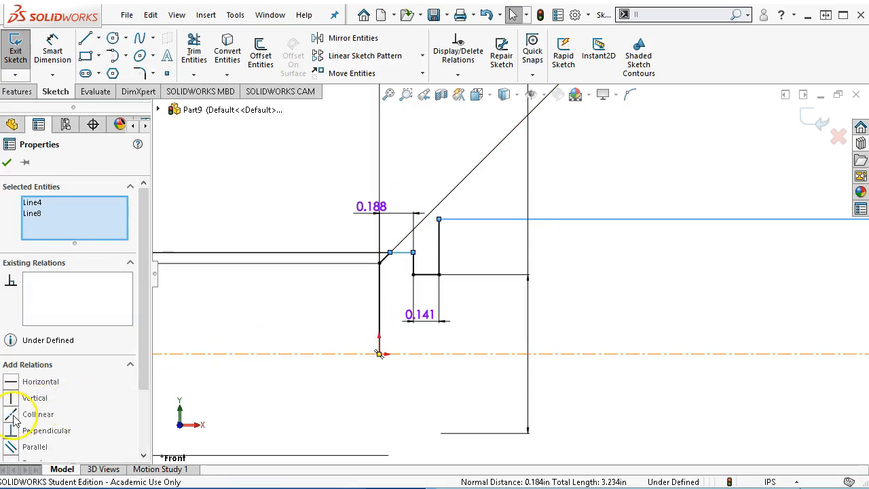
pyautogui.click(14, 420)
pyautogui.click(563, 194)
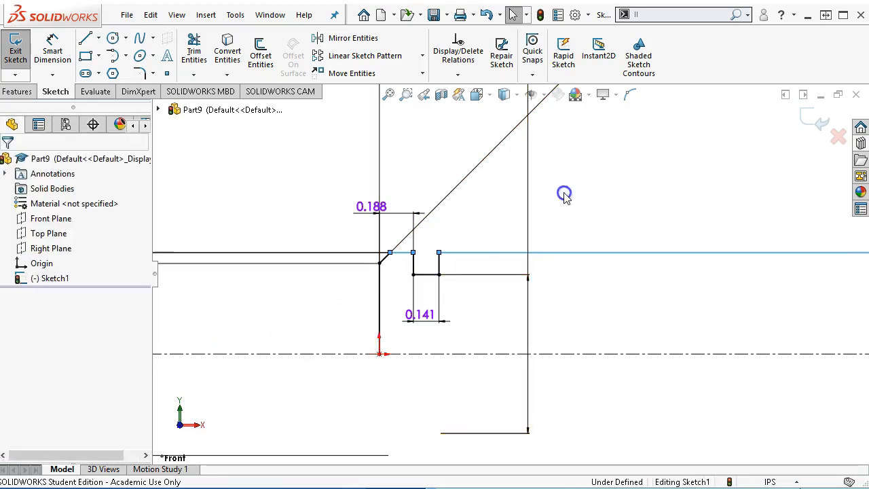
# Sketch a sloping chamfer line about 0.17 in long from the outer line's free end, followed by a short vertical shoulder line.
pyautogui.press('f')
pyautogui.scroll(-1, 564, 212)
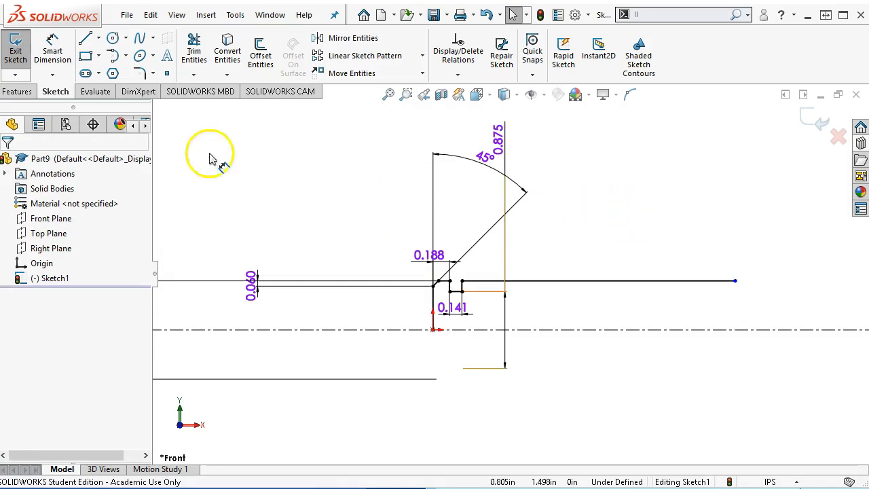
pyautogui.click(85, 39)
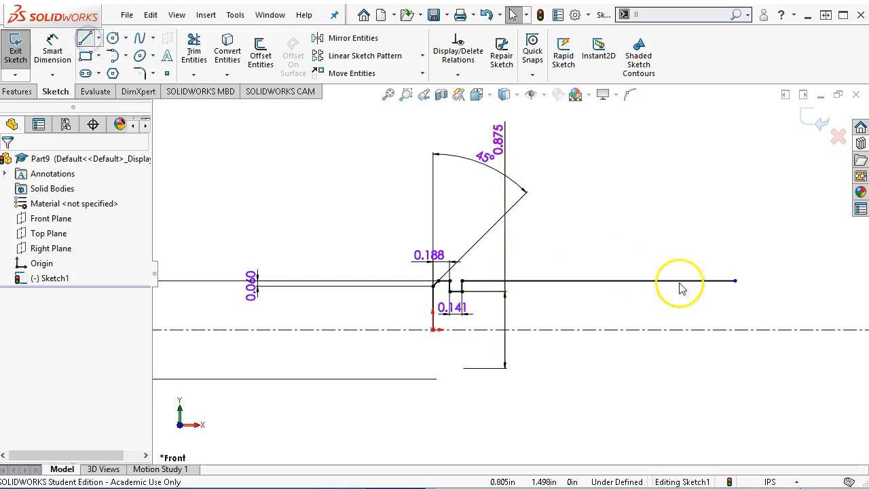
pyautogui.scroll(-1, 732, 285)
pyautogui.click(736, 280)
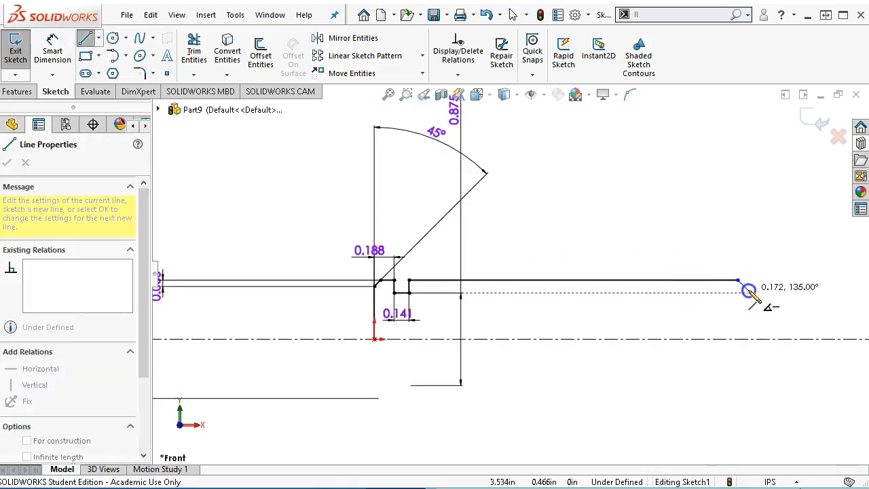
pyautogui.click(749, 292)
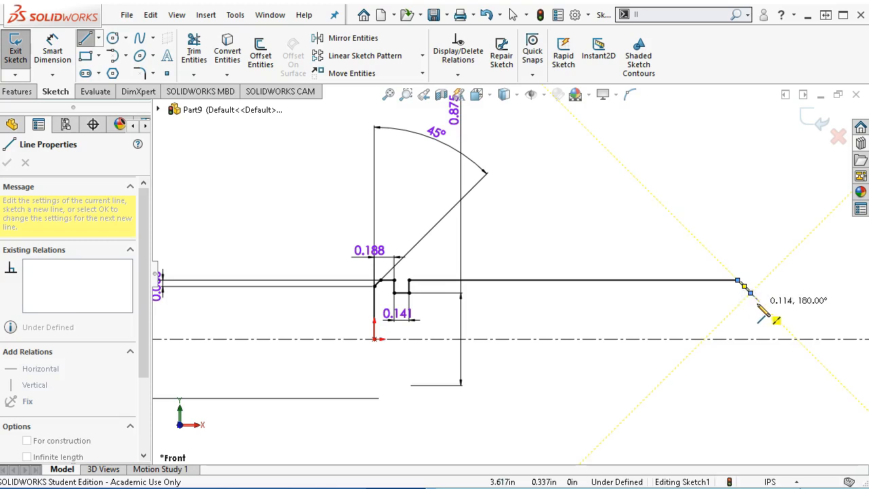
pyautogui.doubleClick(751, 304)
pyautogui.rightClick(760, 249)
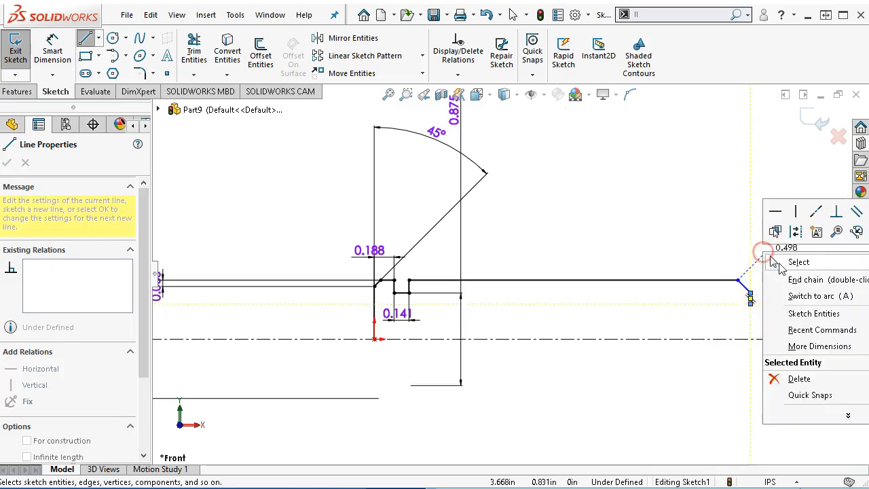
pyautogui.click(775, 260)
# Dimension the new chamfer's vertical height as 0.06 in.
pyautogui.scroll(-2, 749, 258)
pyautogui.rightClick(745, 252)
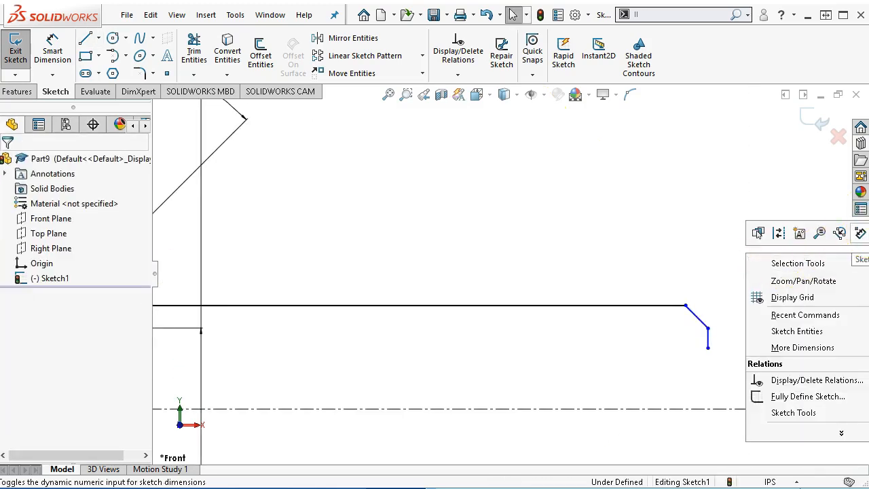
pyautogui.click(861, 231)
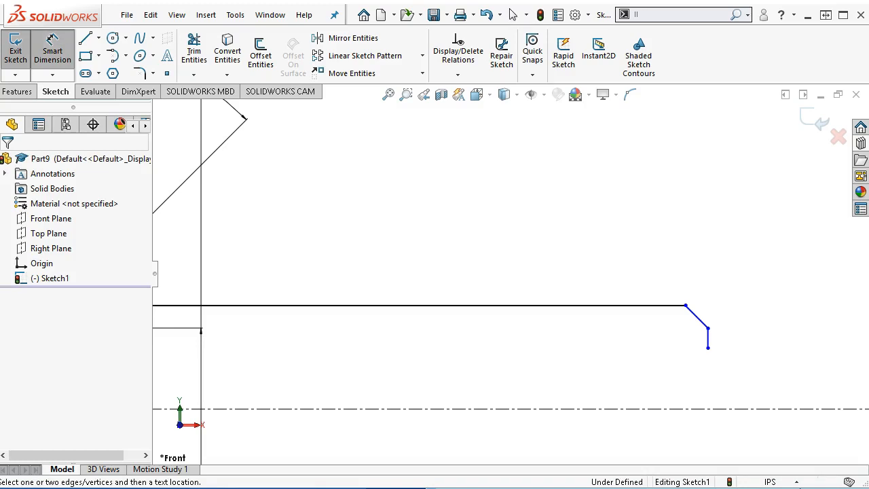
pyautogui.click(700, 318)
pyautogui.click(761, 325)
pyautogui.write('0.06')
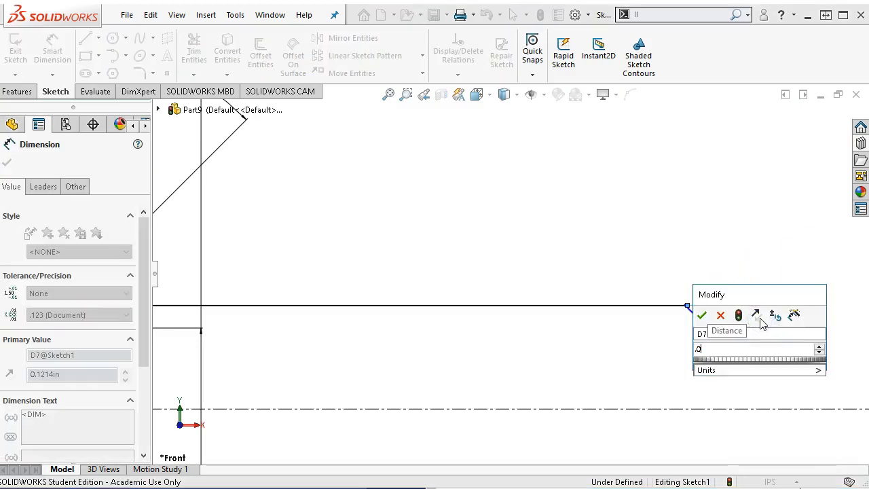
pyautogui.press('Return')
pyautogui.scroll(-4, 715, 322)
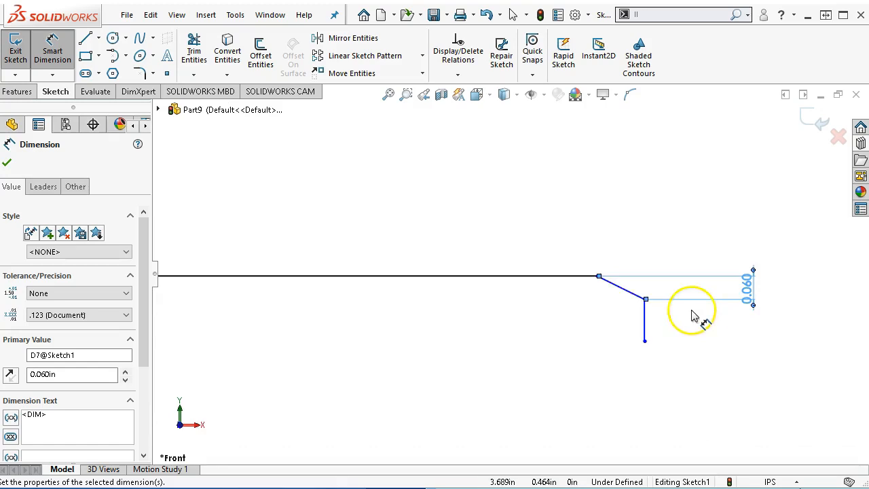
pyautogui.click(551, 278)
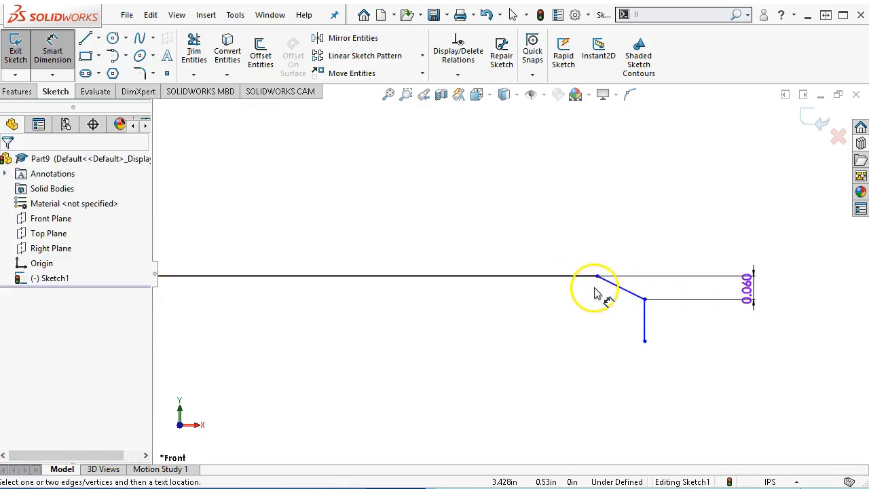
pyautogui.click(625, 290)
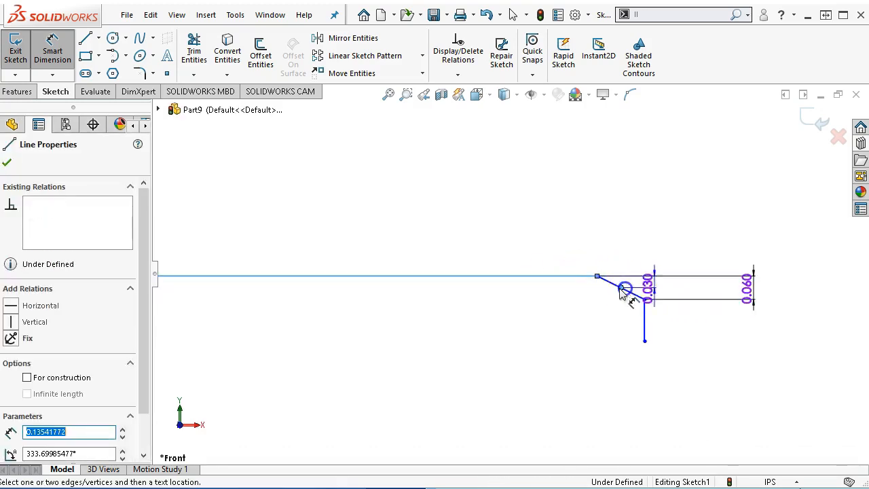
pyautogui.click(672, 288)
pyautogui.click(687, 328)
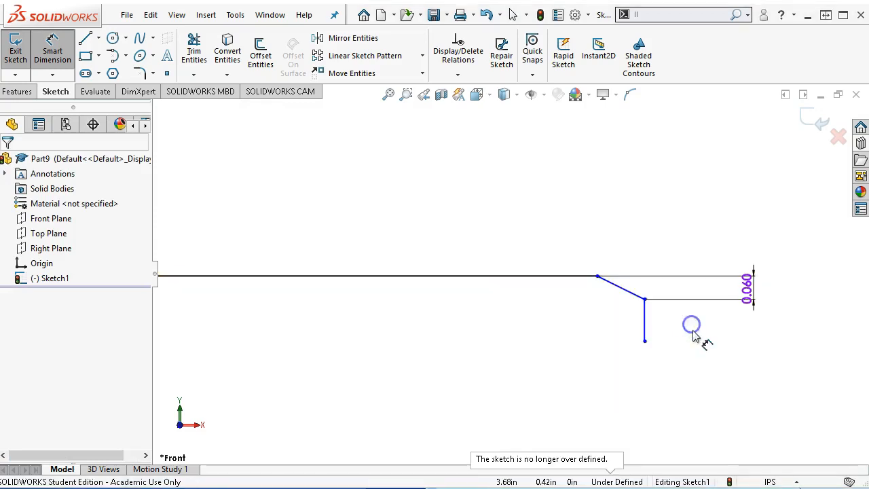
# Dimension the angle between the axle's outer line and the shoulder chamfer as 45°, and finish dimensioning.
pyautogui.click(627, 291)
pyautogui.click(657, 290)
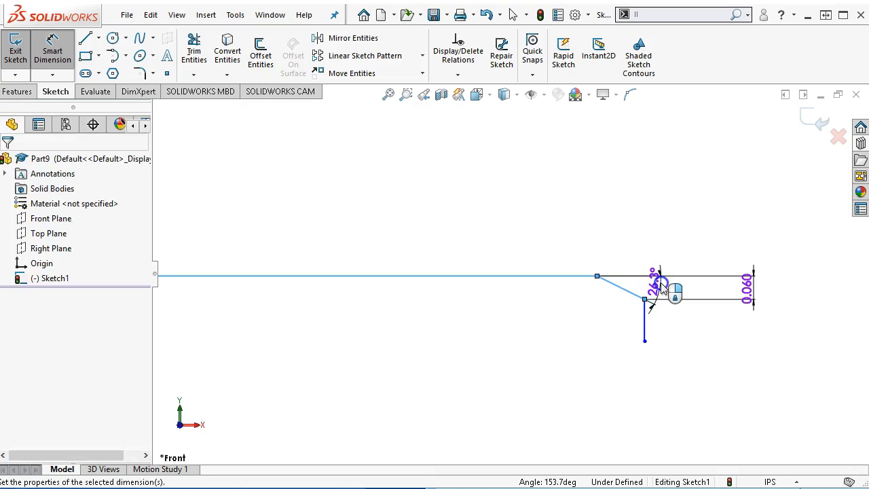
pyautogui.write('45')
pyautogui.press('Return')
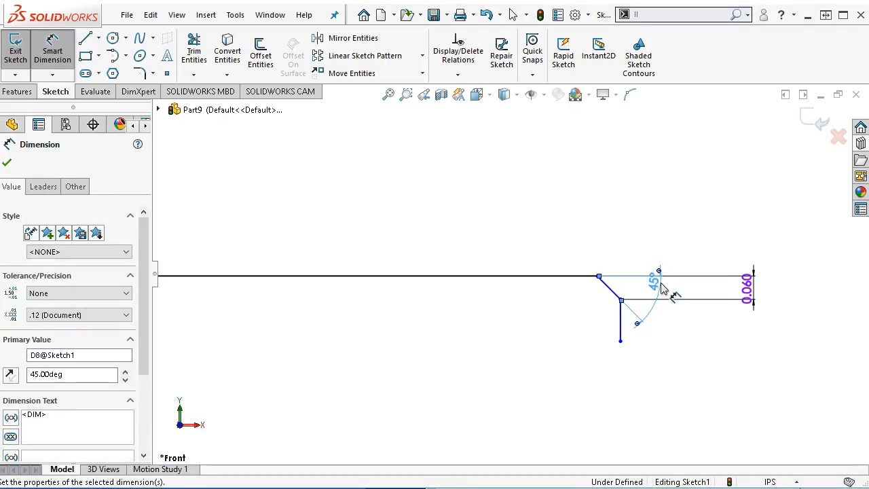
pyautogui.scroll(-3, 642, 241)
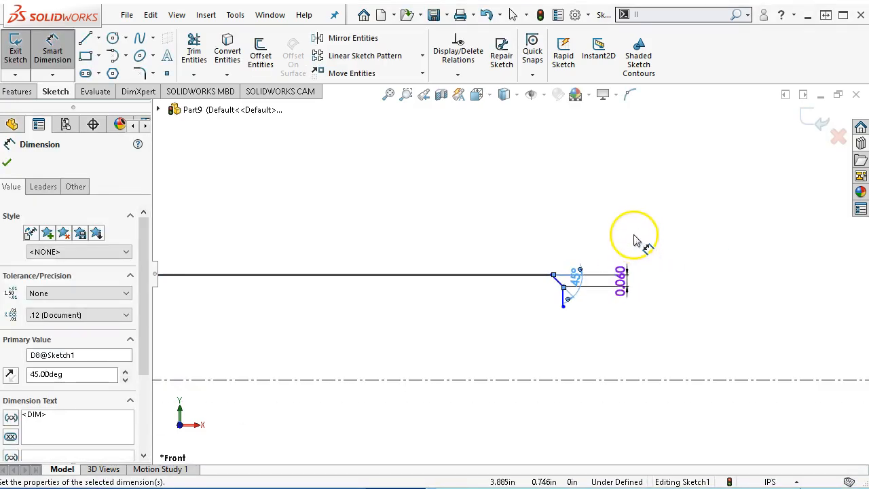
pyautogui.rightClick(614, 215)
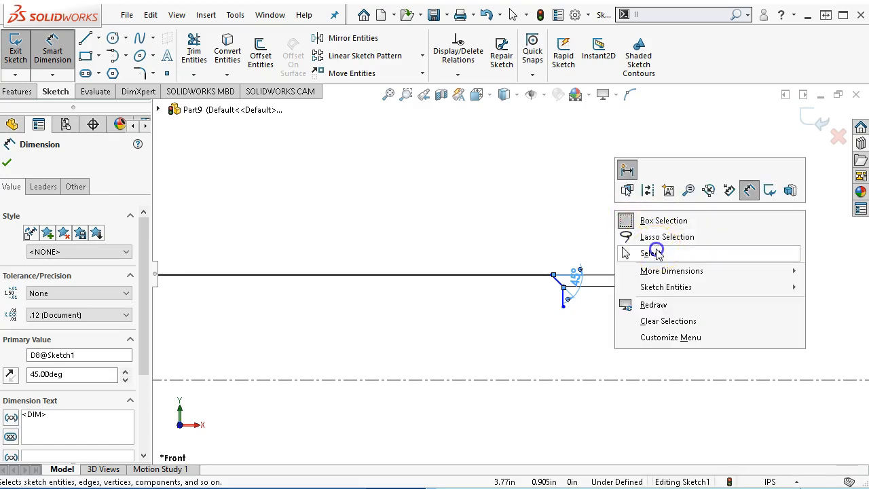
pyautogui.click(650, 249)
# Continue the profile from the shoulder with a reduced-diameter section, a rectangular groove, an end chamfer, and a vertical end face down to the centerline.
pyautogui.scroll(-2, 667, 283)
pyautogui.scroll(1, 313, 288)
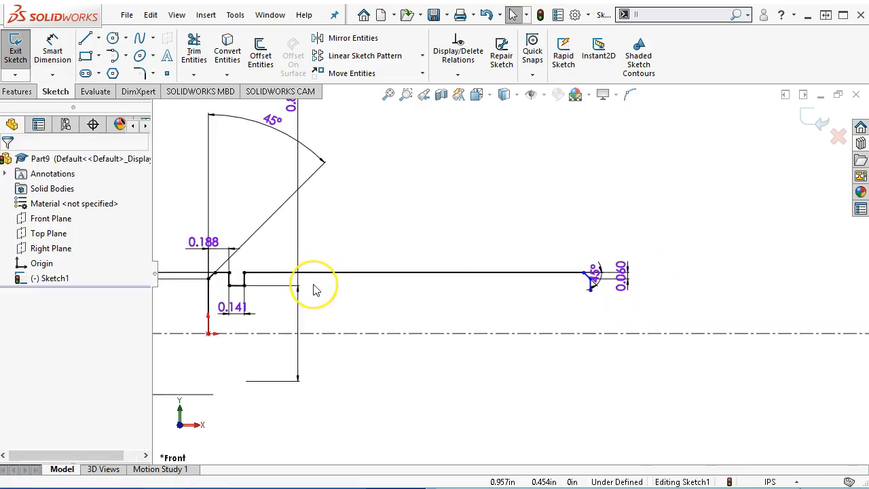
pyautogui.press('l')
pyautogui.scroll(3, 543, 333)
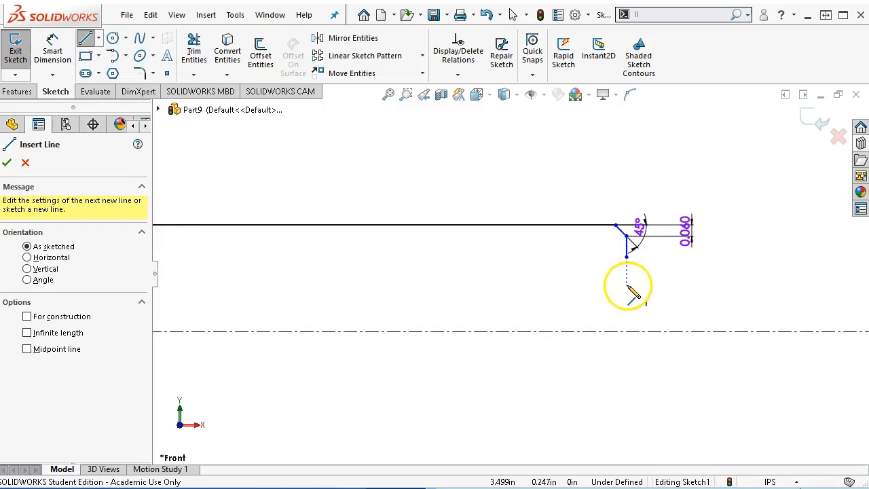
pyautogui.click(626, 256)
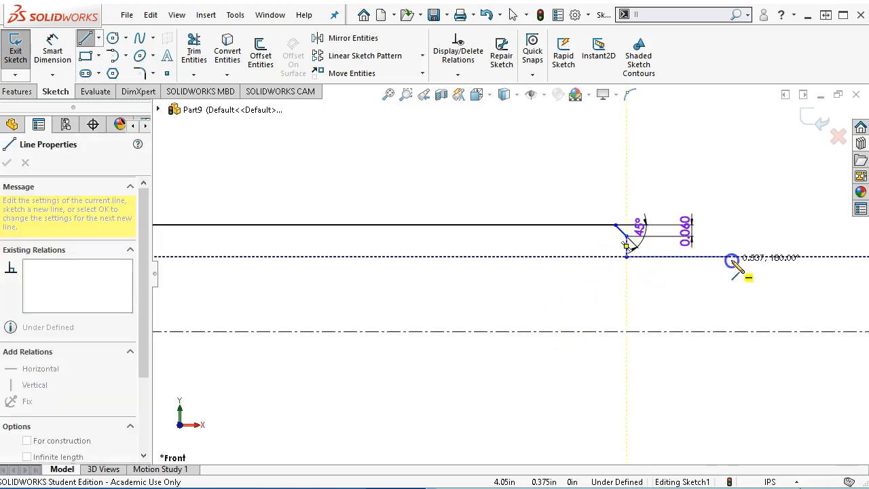
pyautogui.click(795, 257)
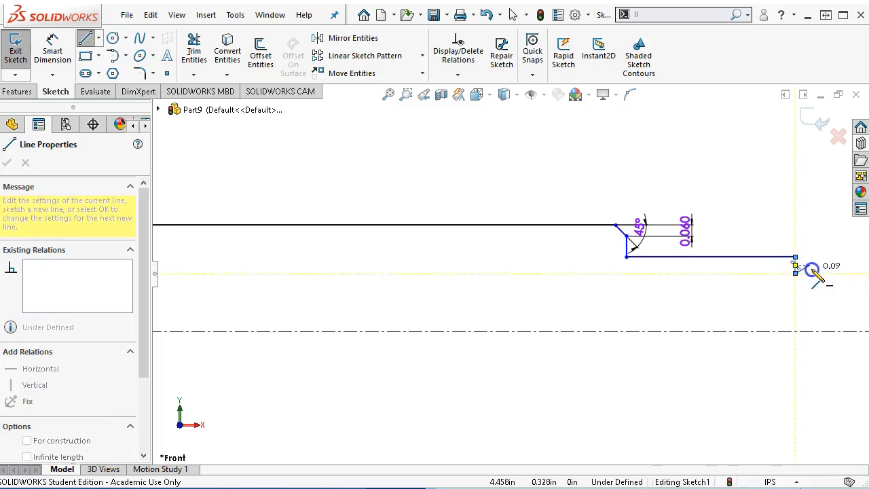
pyautogui.click(814, 273)
pyautogui.click(813, 256)
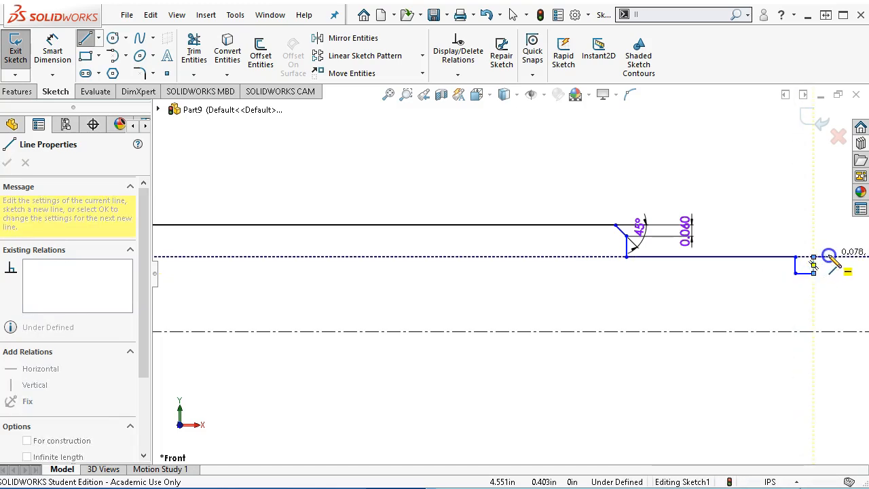
pyautogui.click(836, 331)
pyautogui.scroll(2, 836, 331)
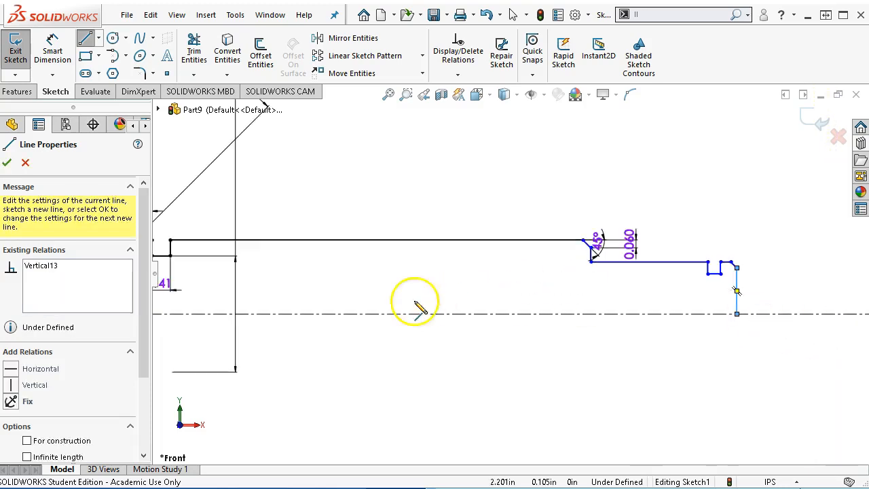
# Close the profile with a line along the centerline from the origin to the far end face, and finish drawing lines.
pyautogui.scroll(1, 340, 309)
pyautogui.scroll(-1, 339, 308)
pyautogui.click(171, 306)
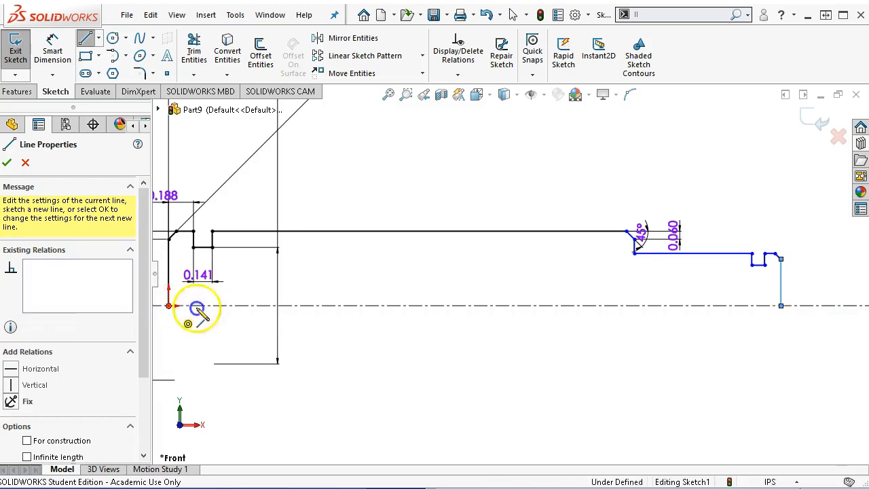
pyautogui.click(780, 306)
pyautogui.rightClick(781, 213)
pyautogui.click(794, 214)
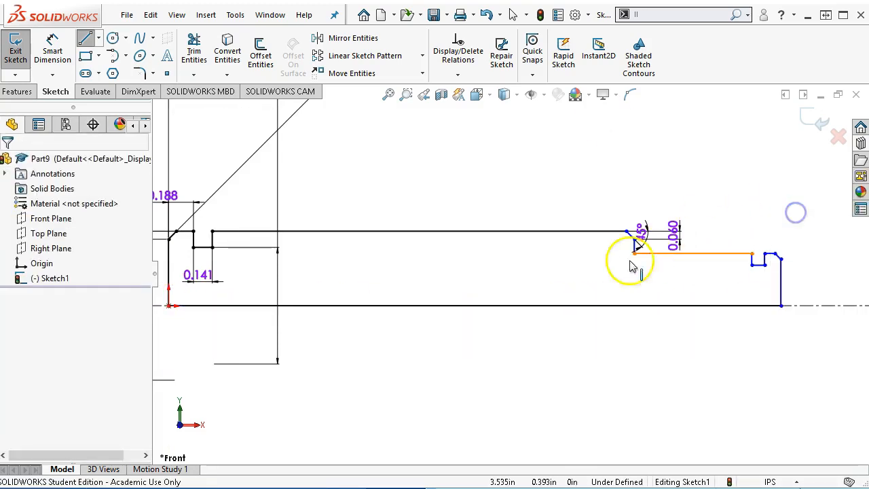
# Dimension the axle's overall length between its two end faces as 2.875 in, and finish dimensioning.
pyautogui.click(52, 48)
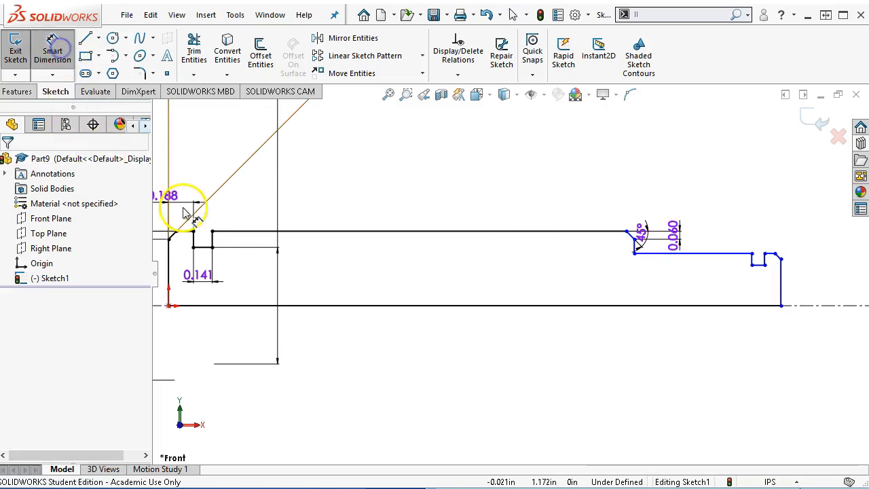
pyautogui.click(168, 280)
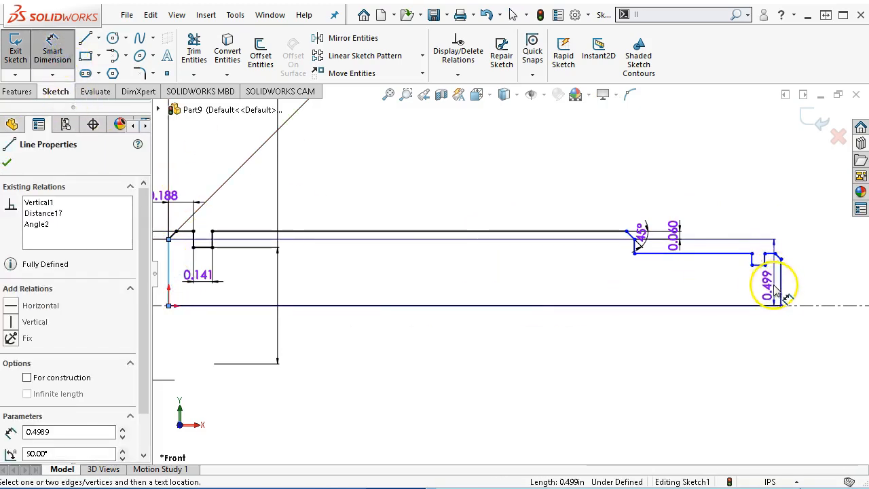
pyautogui.click(774, 295)
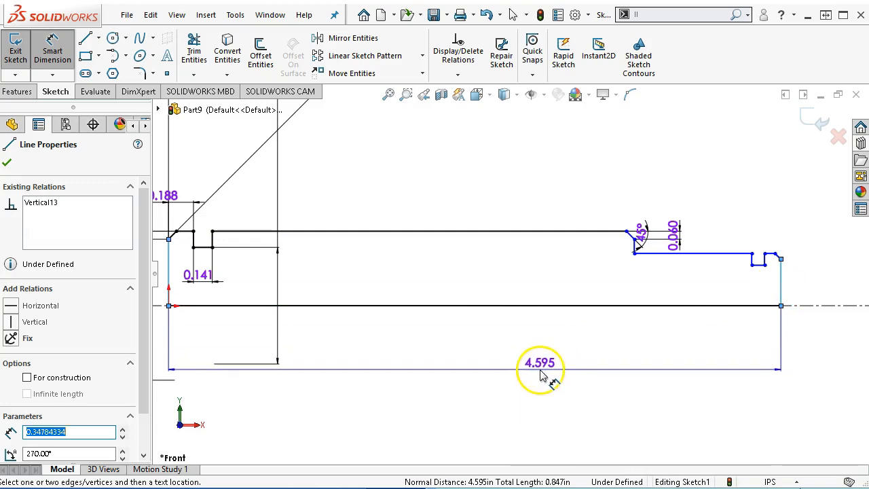
pyautogui.click(539, 376)
pyautogui.write('2.875')
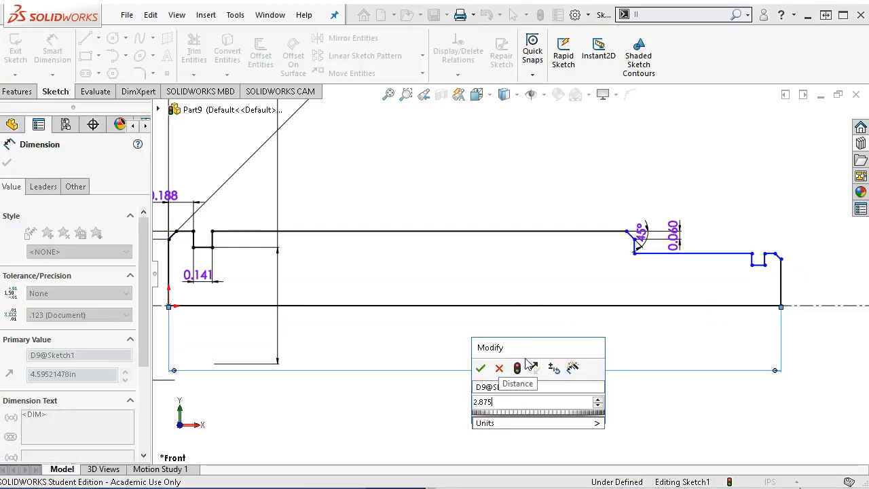
pyautogui.press('Return')
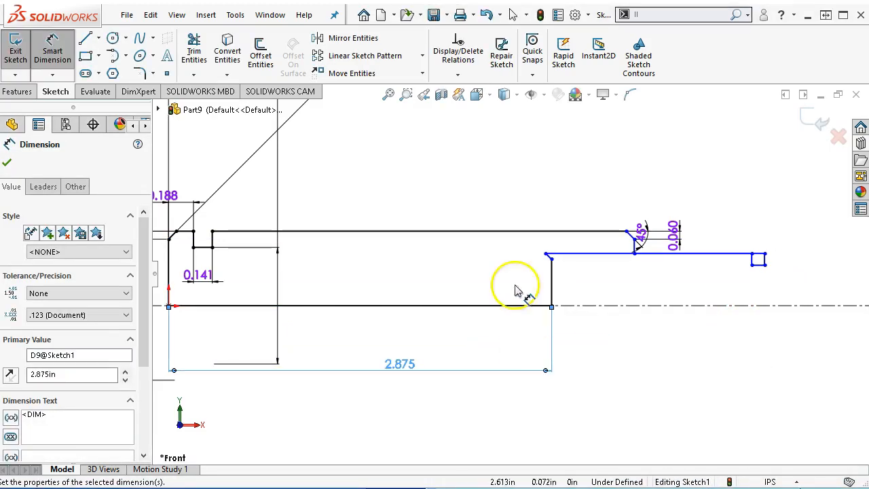
pyautogui.rightClick(524, 170)
pyautogui.click(559, 211)
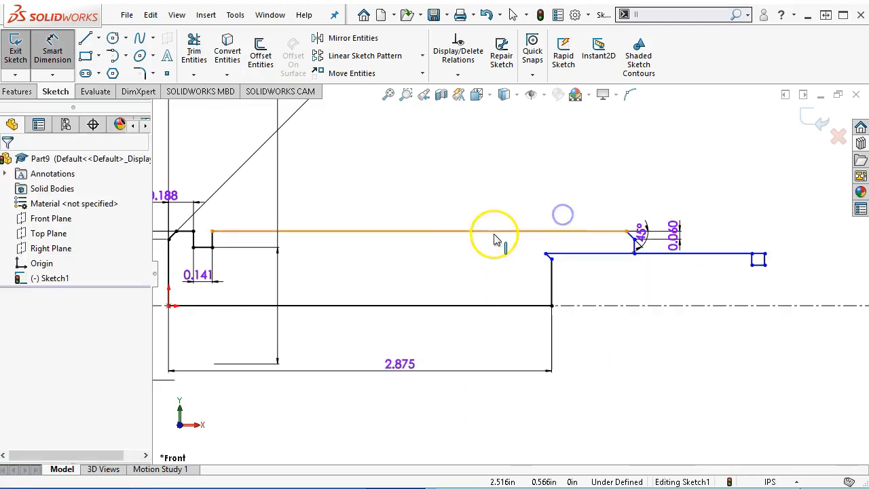
# Reposition the shoulder chamfer and the second groove inside the overall length so the profile no longer overlaps itself.
pyautogui.moveTo(626, 232); pyautogui.dragTo(567, 233)
pyautogui.moveTo(488, 232); pyautogui.dragTo(404, 224)
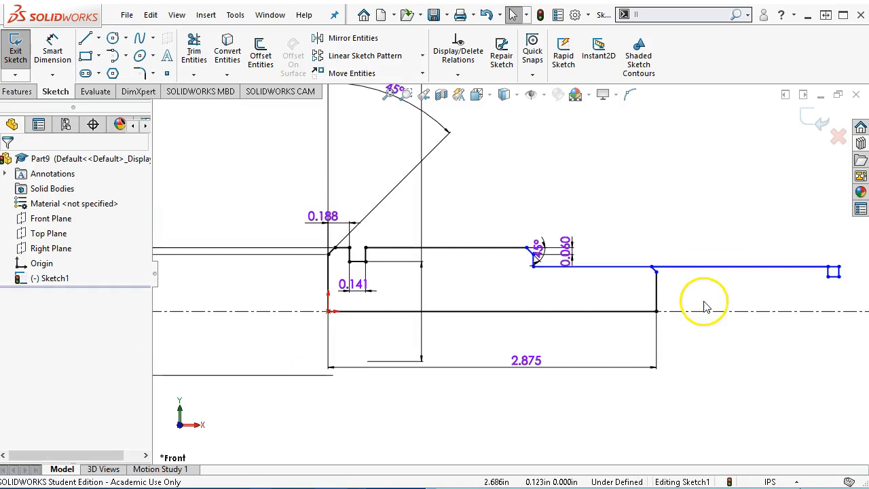
pyautogui.moveTo(833, 271); pyautogui.dragTo(605, 270)
pyautogui.moveTo(839, 271); pyautogui.dragTo(628, 267)
pyautogui.scroll(-4, 562, 291)
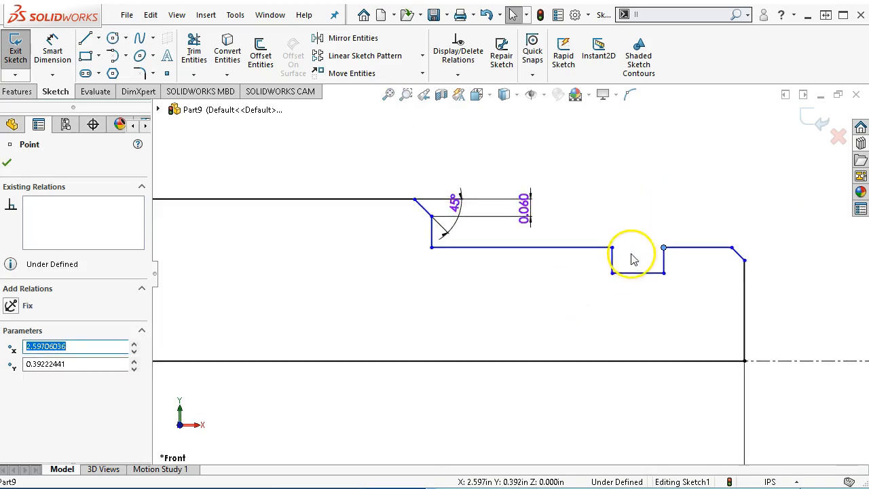
# Make the outer lines on both sides of the reduced section's groove collinear.
pyautogui.click(678, 248)
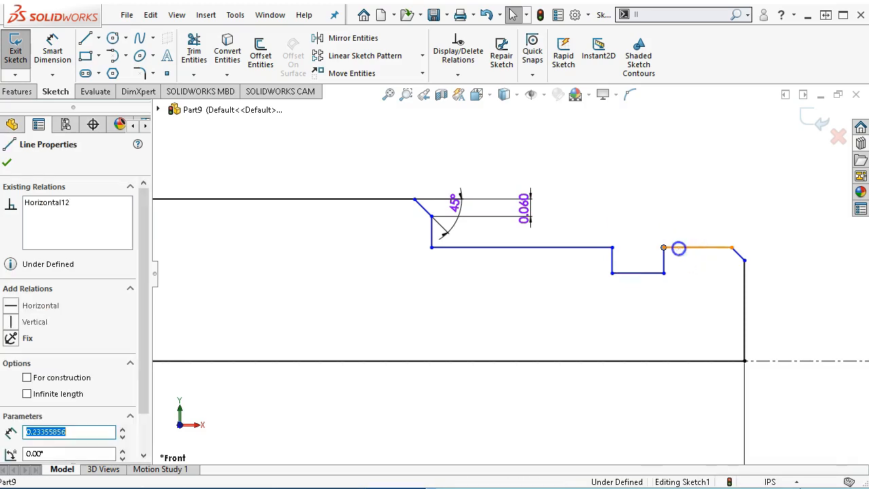
pyautogui.keyDown('ctrl'); pyautogui.click(574, 248); pyautogui.keyUp('ctrl')
pyautogui.click(652, 185)
pyautogui.click(609, 156)
# Dimension the bottom diameter of the reduced section's groove about the centerline as 0.658 in.
pyautogui.rightClick(608, 156)
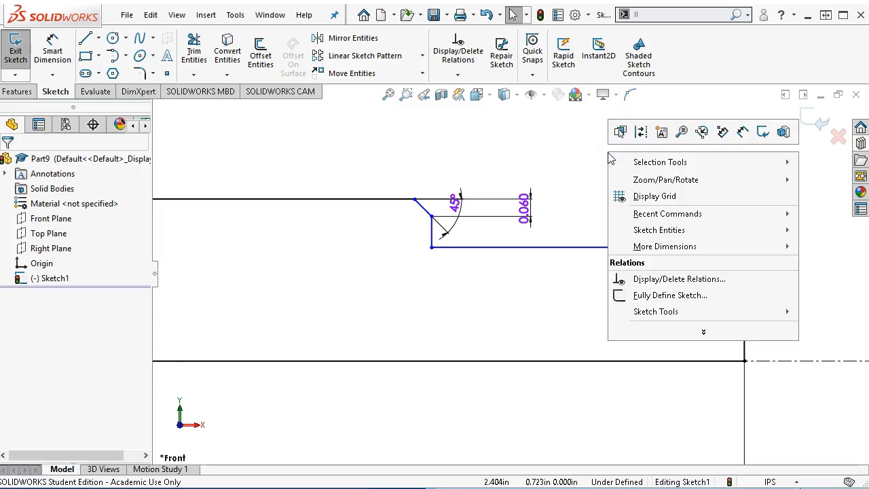
pyautogui.click(742, 131)
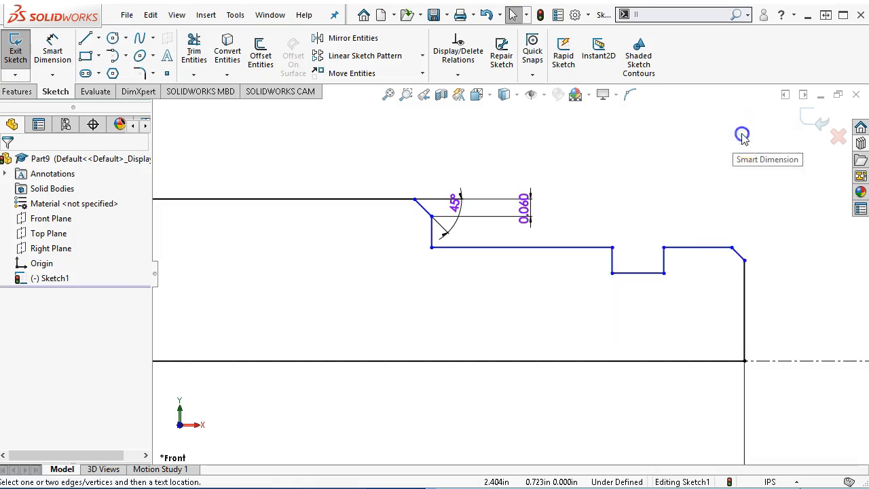
pyautogui.click(643, 275)
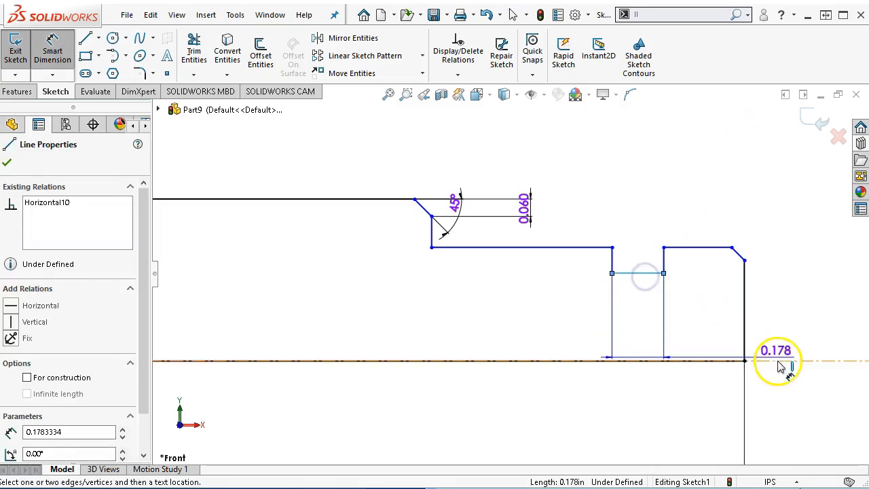
pyautogui.click(754, 360)
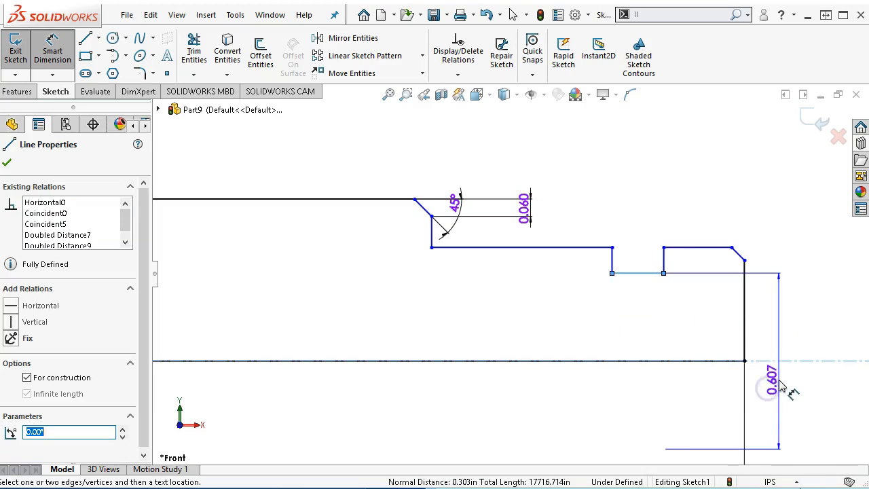
pyautogui.click(780, 385)
pyautogui.write('.6')
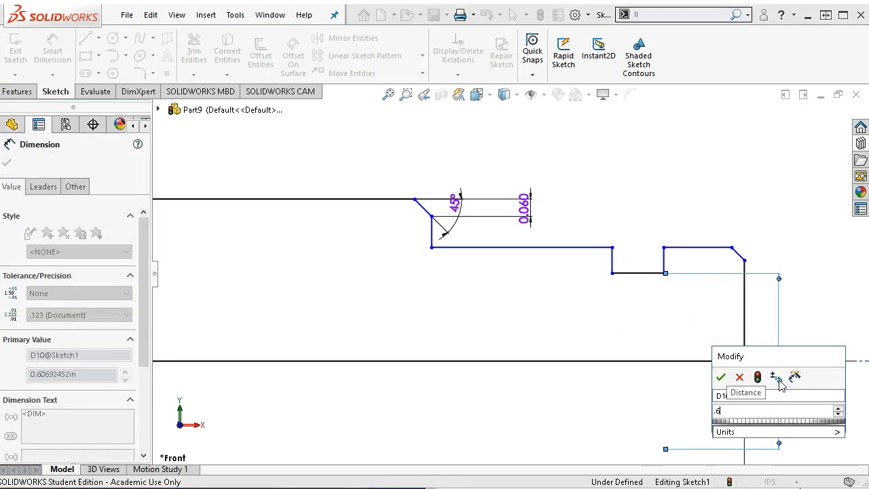
pyautogui.write('58')
pyautogui.press('Return')
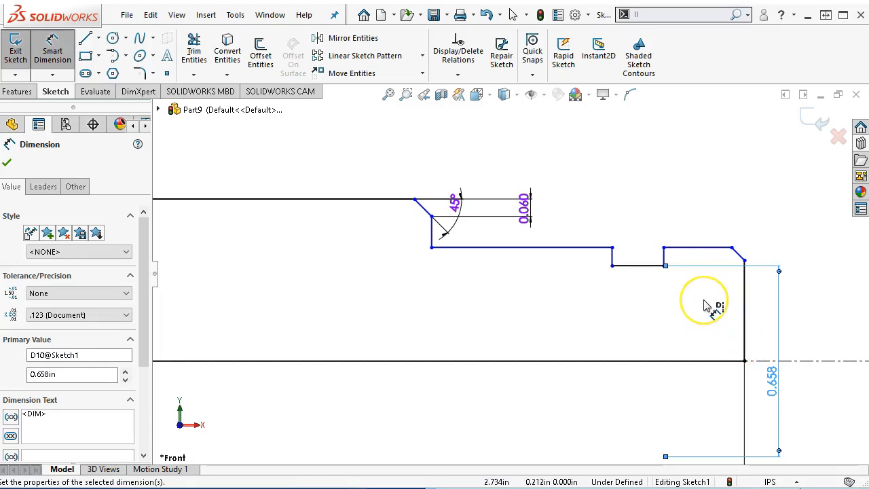
# Dimension the reduced section's outer diameter about the centerline as 0.7871 in.
pyautogui.click(712, 248)
pyautogui.click(810, 303)
pyautogui.write('.787')
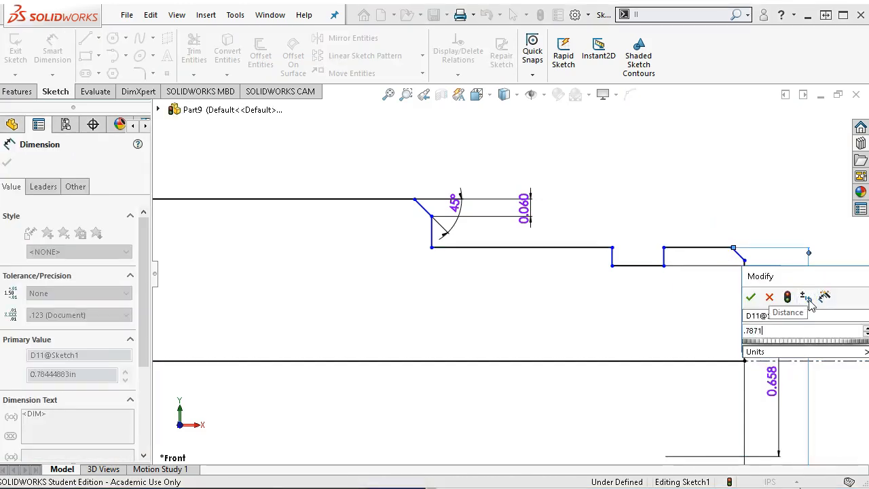
pyautogui.write('1')
pyautogui.press('Return')
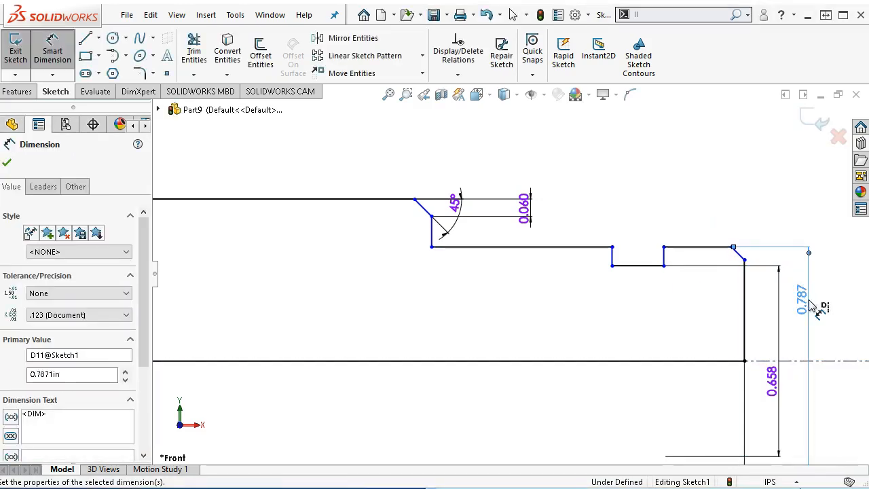
# Dimension the vertical height of the chamfer at the reduced end as 0.06 in.
pyautogui.click(740, 255)
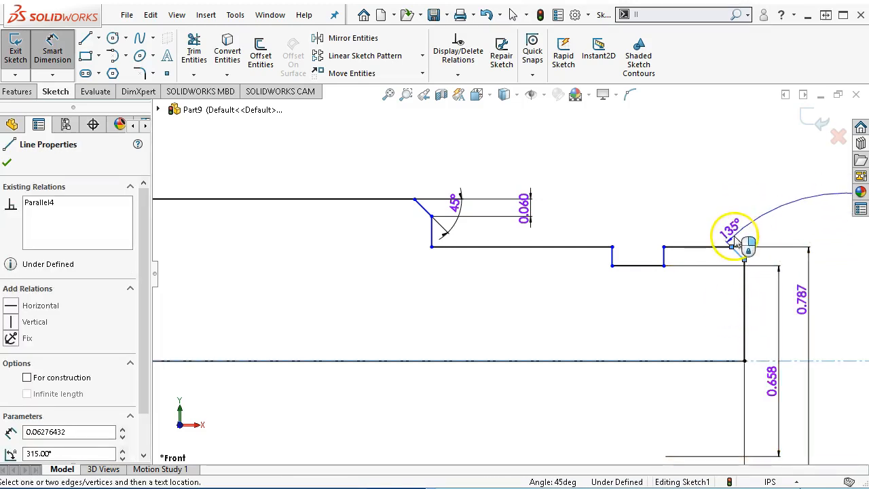
pyautogui.press('Escape')
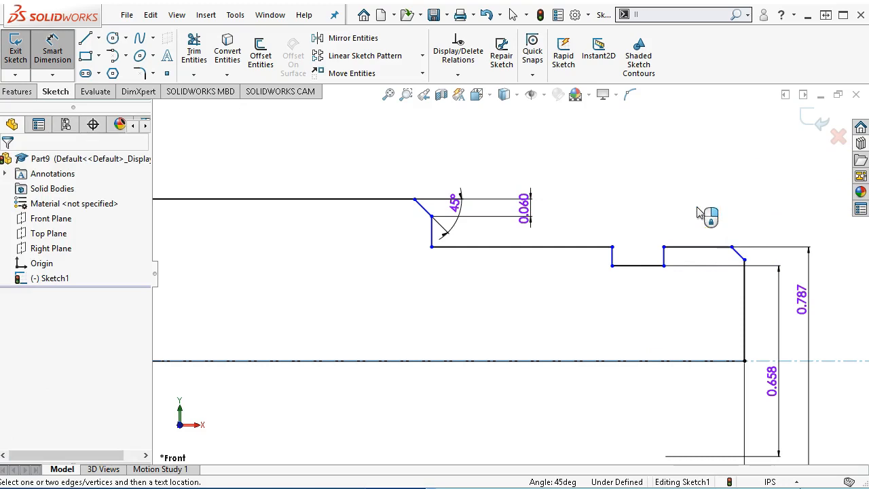
pyautogui.click(737, 253)
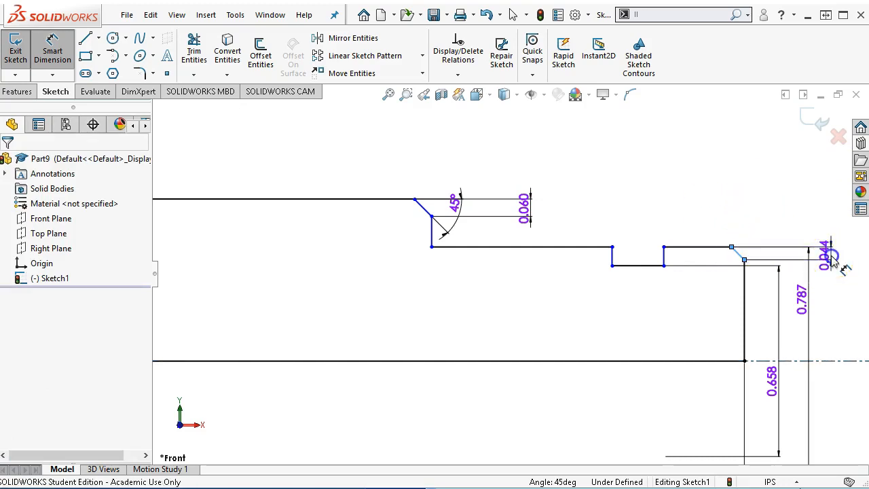
pyautogui.click(833, 262)
pyautogui.write('.06')
pyautogui.press('Return')
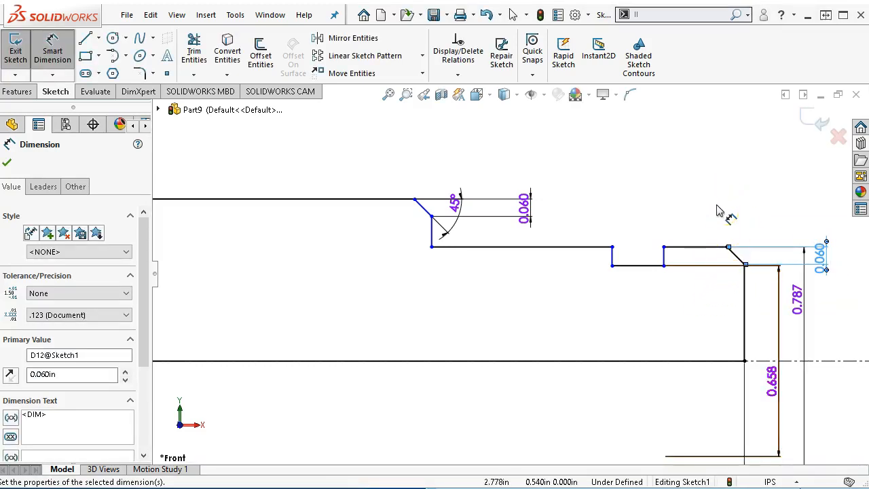
# Dimension the width of the reduced section's groove as 0.1 in.
pyautogui.click(633, 267)
pyautogui.click(640, 183)
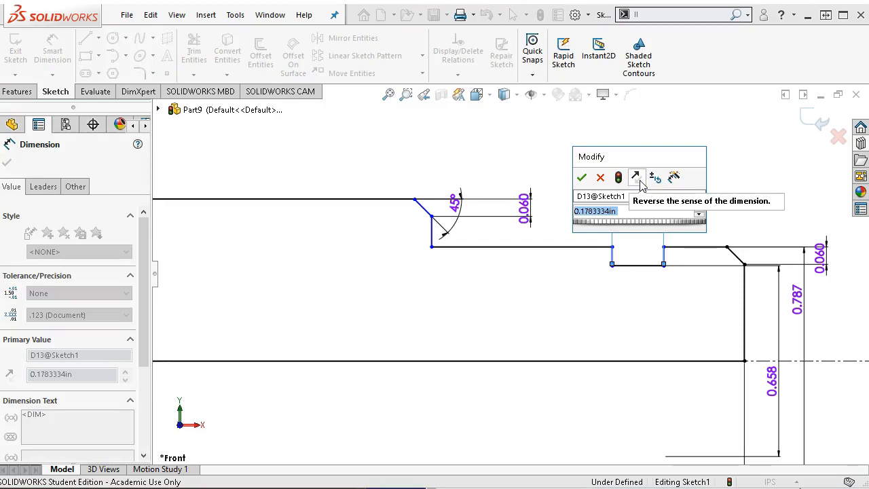
pyautogui.write('.1')
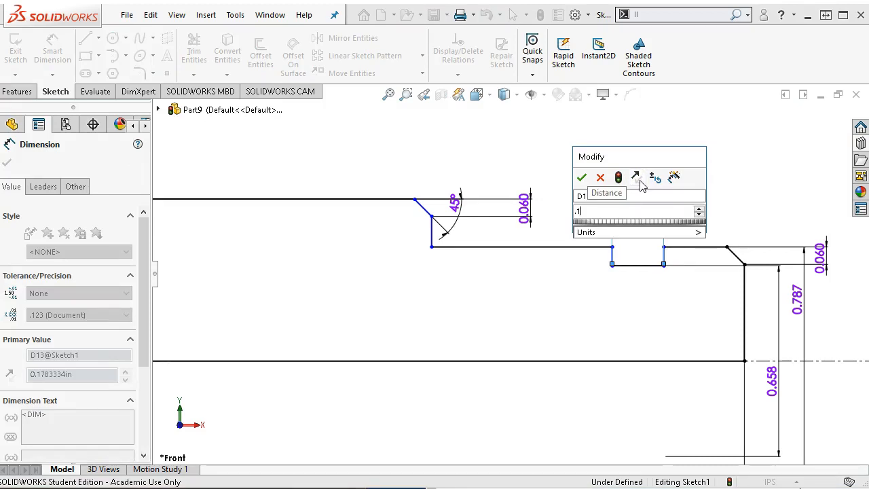
pyautogui.press('Return')
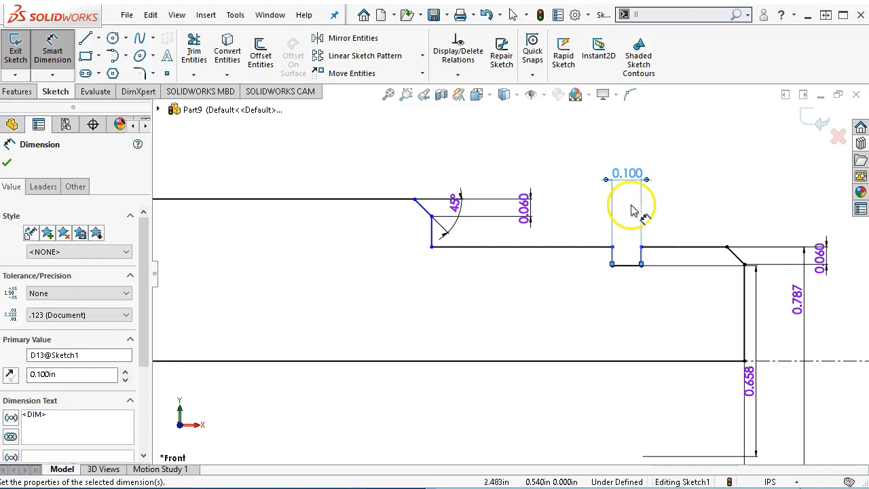
# Dimension the distance from the shoulder face to the near wall of the reduced section's groove as 0.556 in, and finish dimensioning.
pyautogui.click(432, 238)
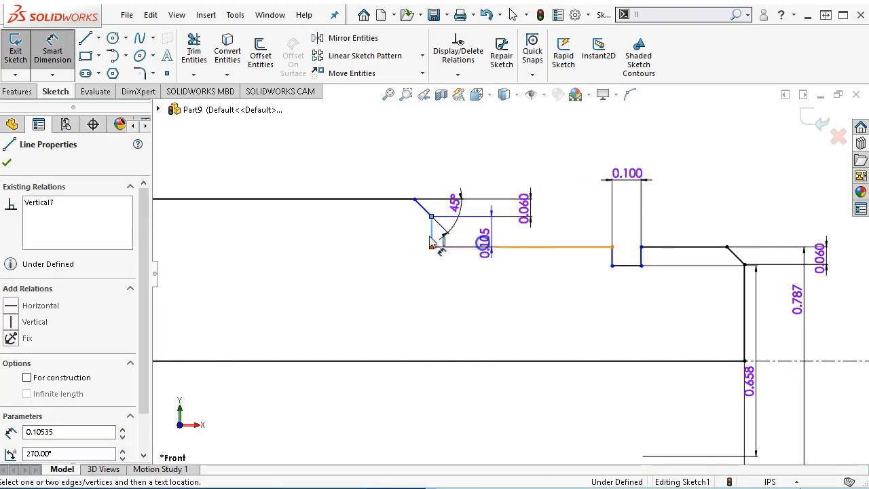
pyautogui.click(612, 256)
pyautogui.click(562, 151)
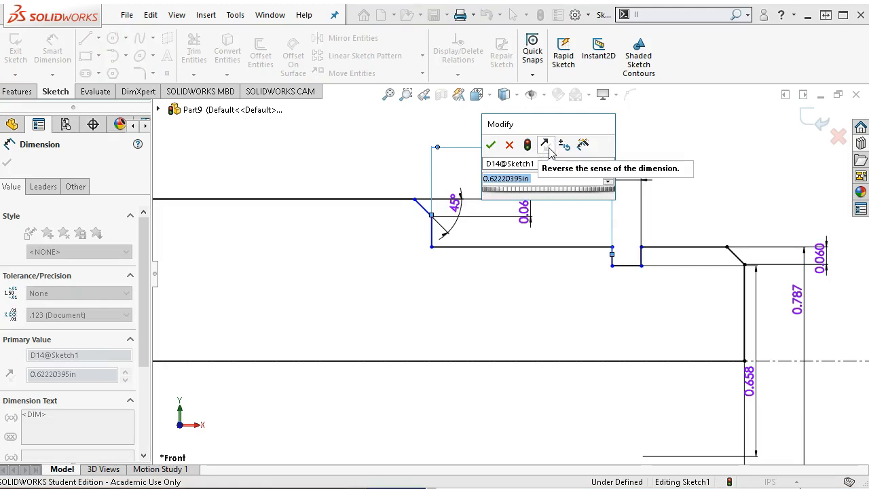
pyautogui.write('0.556')
pyautogui.press('Return')
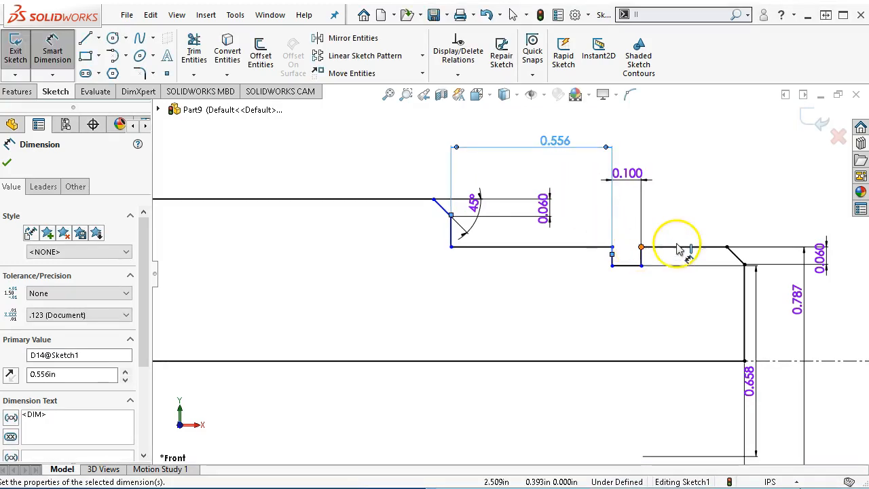
pyautogui.rightClick(707, 172)
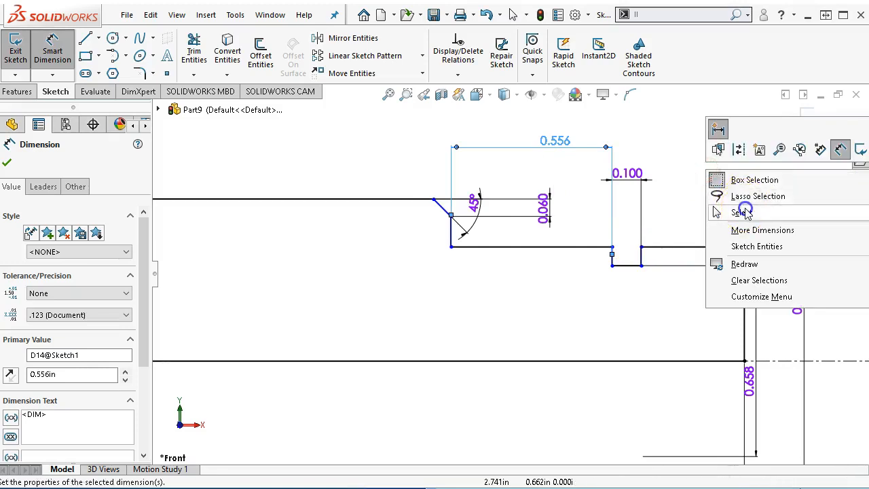
pyautogui.click(741, 212)
# Test the groove's remaining freedom, dimension the reduced section from shoulder face to end face as 0.843 in, and finish dimensioning.
pyautogui.moveTo(674, 291)
pyautogui.mouseDown()
pyautogui.moveTo(625, 281)
pyautogui.moveTo(674, 278)
pyautogui.moveTo(646, 276)
pyautogui.mouseUp()
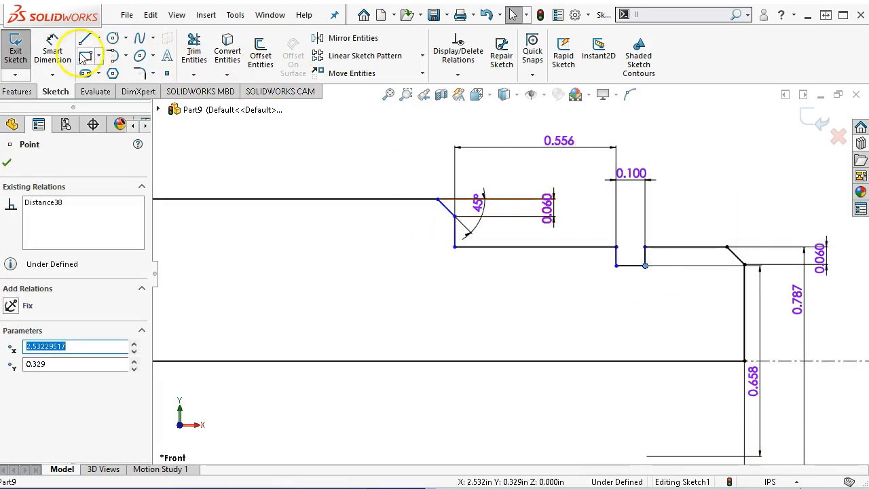
pyautogui.click(54, 52)
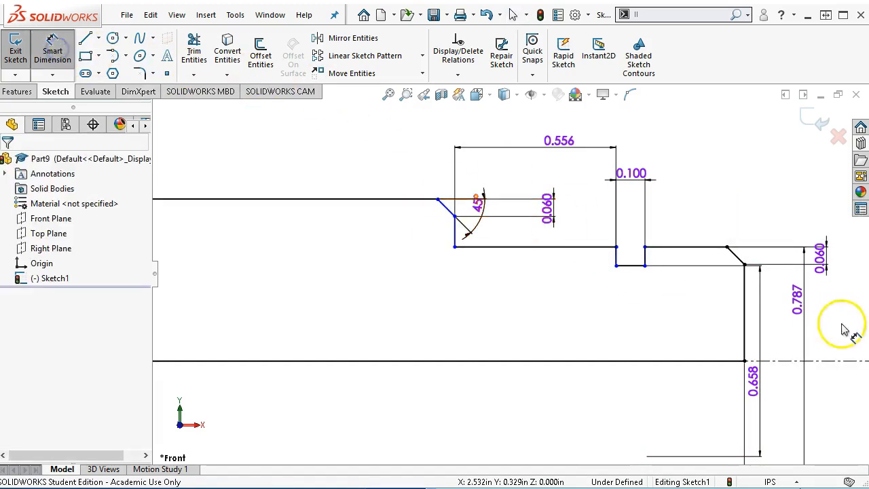
pyautogui.click(744, 298)
pyautogui.click(455, 231)
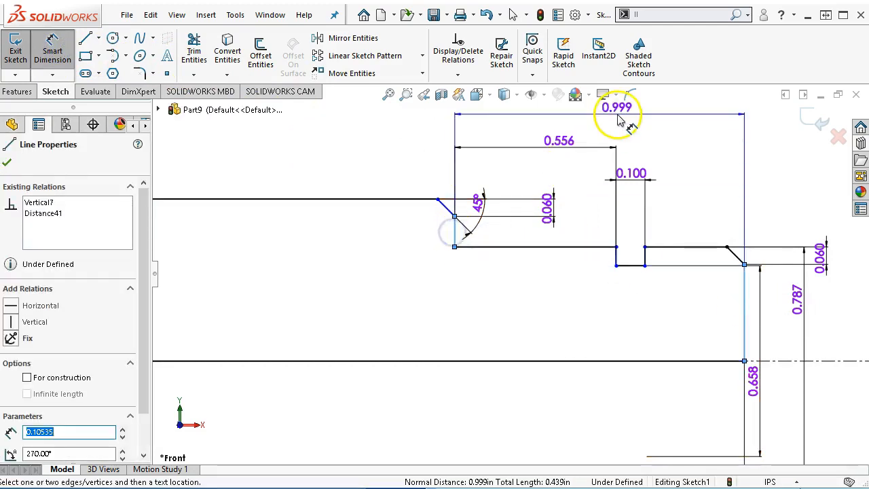
pyautogui.click(616, 126)
pyautogui.write('.')
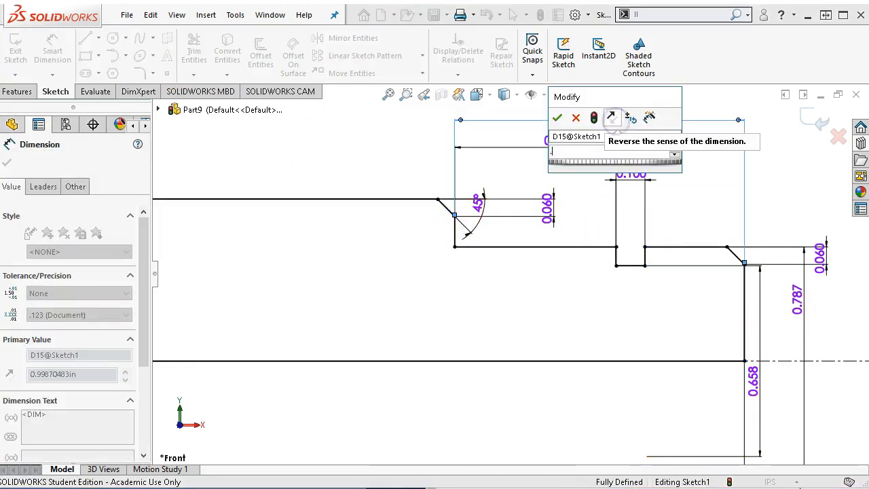
pyautogui.write('843')
pyautogui.press('Return')
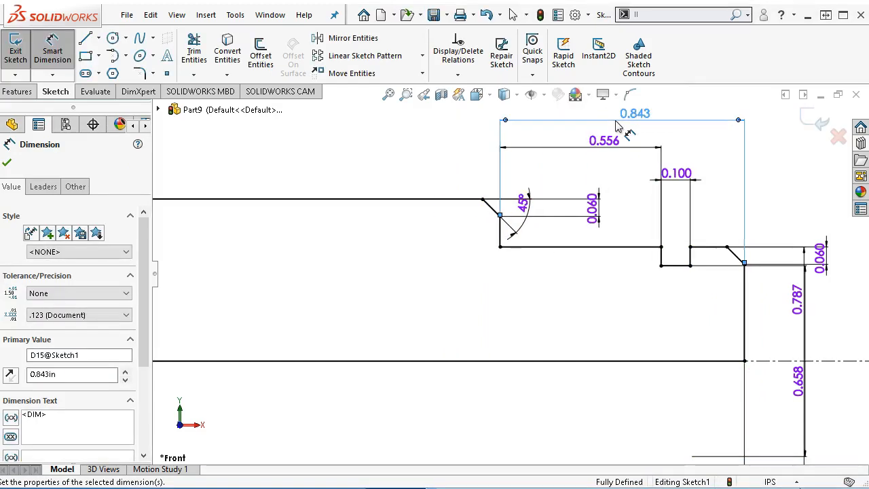
pyautogui.scroll(3, 465, 278)
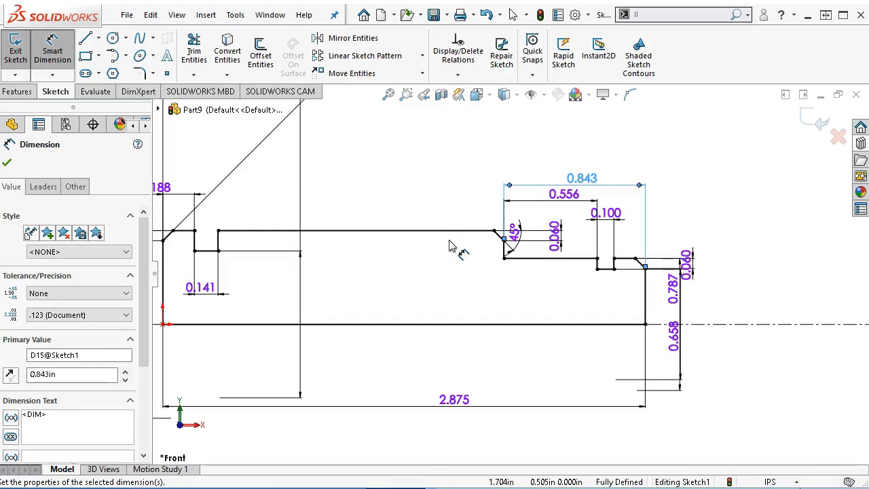
pyautogui.rightClick(446, 175)
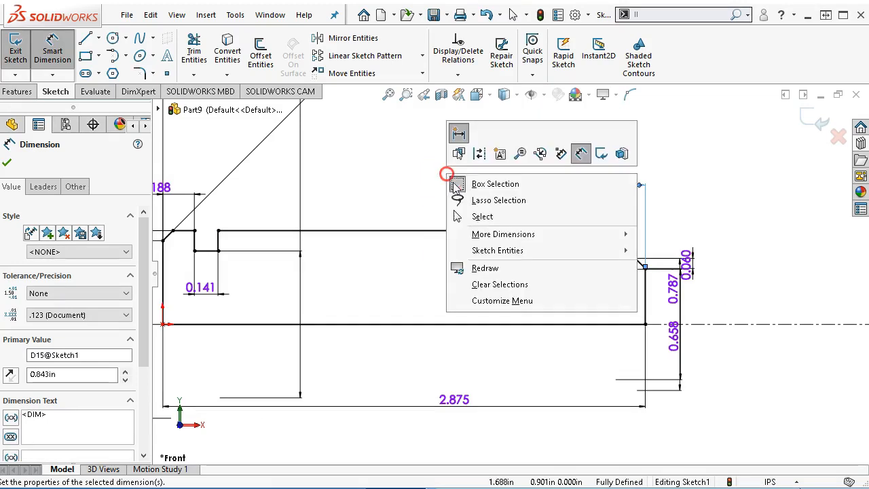
pyautogui.click(480, 216)
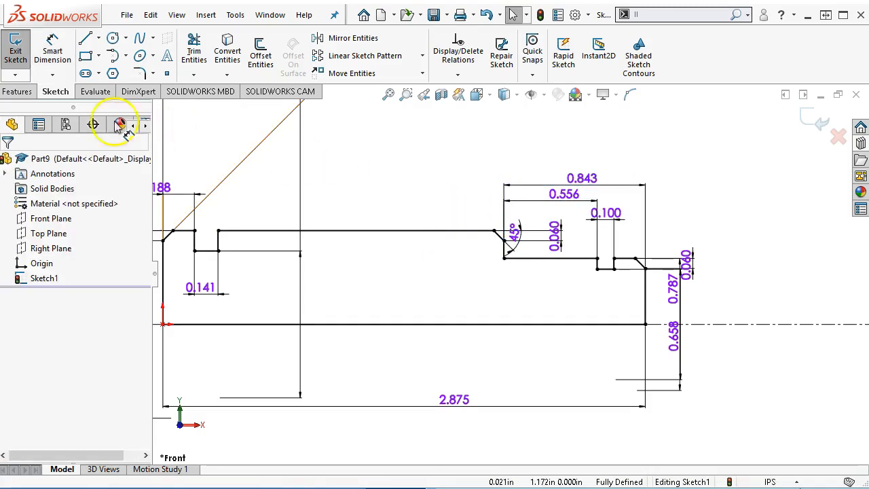
# Revolve the axle profile 360 degrees around the centerline into a solid.
pyautogui.click(23, 94)
pyautogui.click(61, 58)
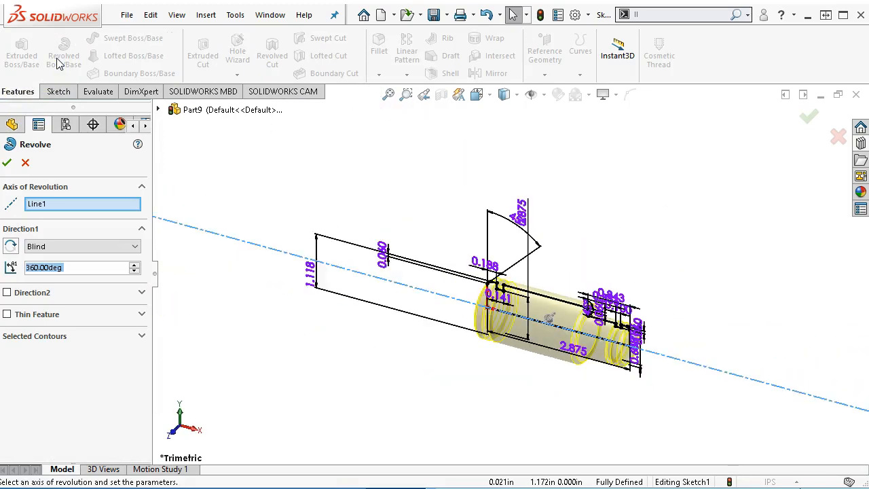
pyautogui.click(7, 163)
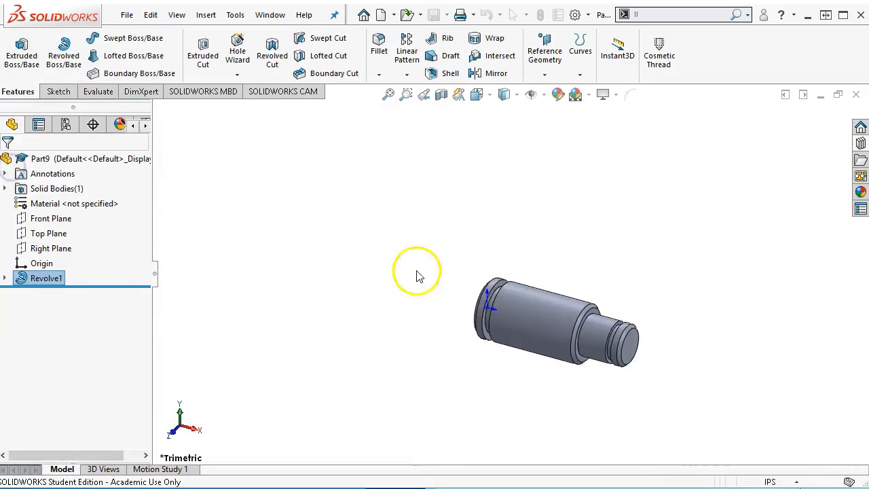
# Fillet the inside edge where the reduced section meets the shoulder face with a 0.030 in radius.
pyautogui.scroll(-3, 586, 299)
pyautogui.scroll(-3, 587, 296)
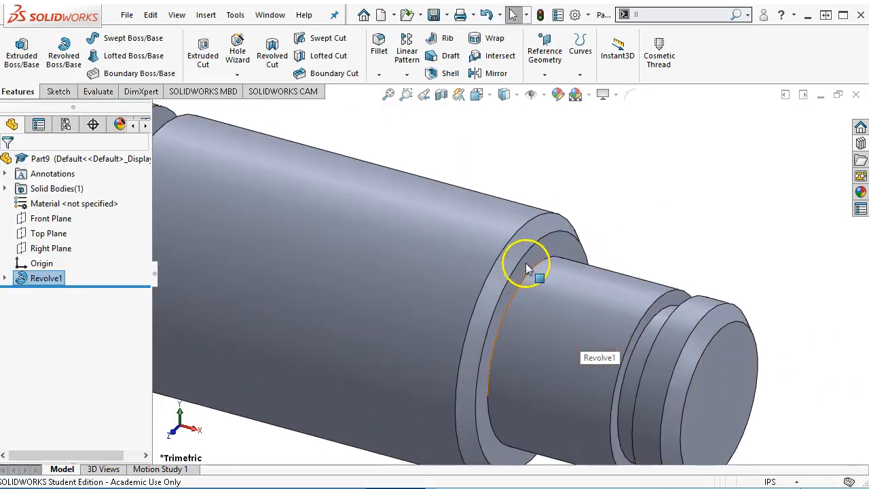
pyautogui.click(536, 273)
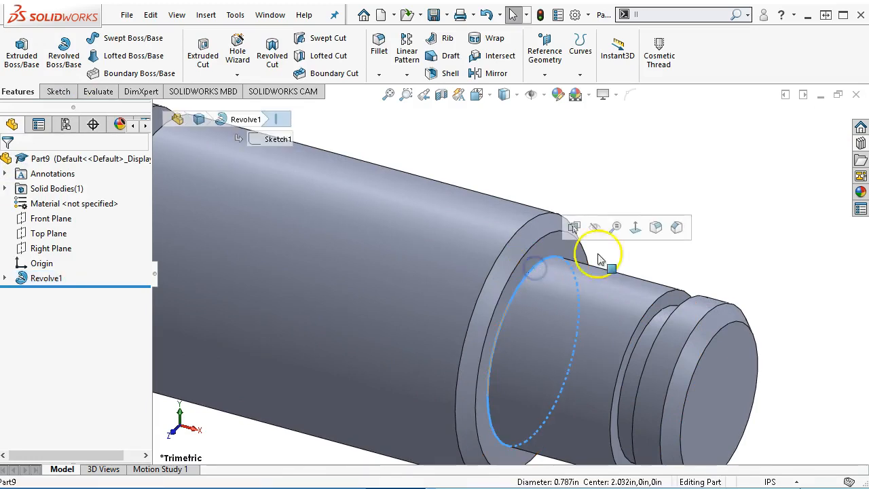
pyautogui.click(655, 228)
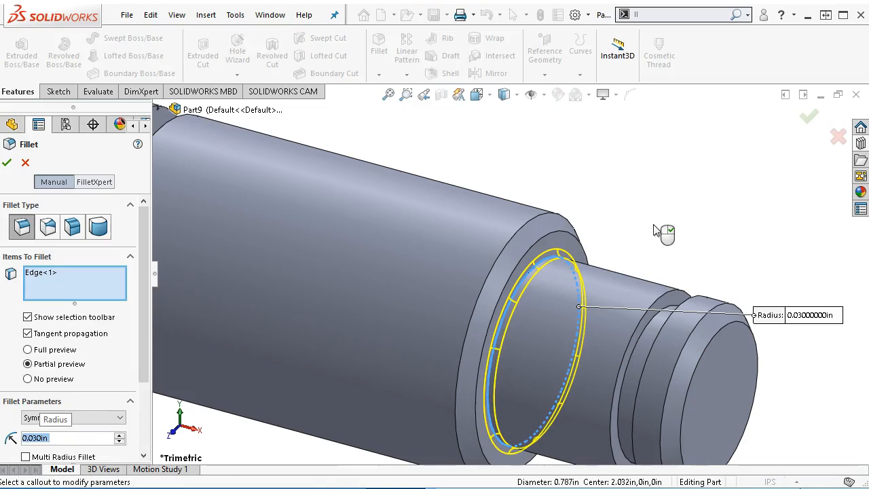
pyautogui.click(7, 161)
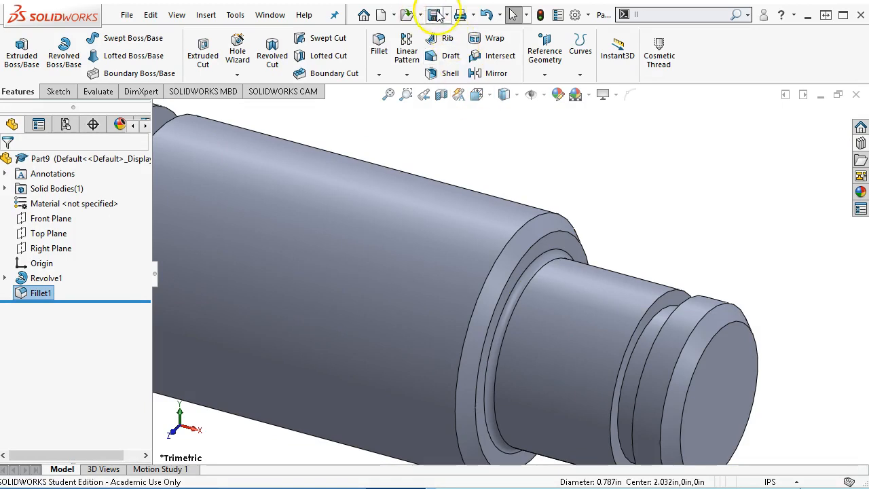
# Save the part as "4 Axle" in the Assign9 13.53 folder under 2018F SW assignments.
pyautogui.hotkey('ctrl', 's')
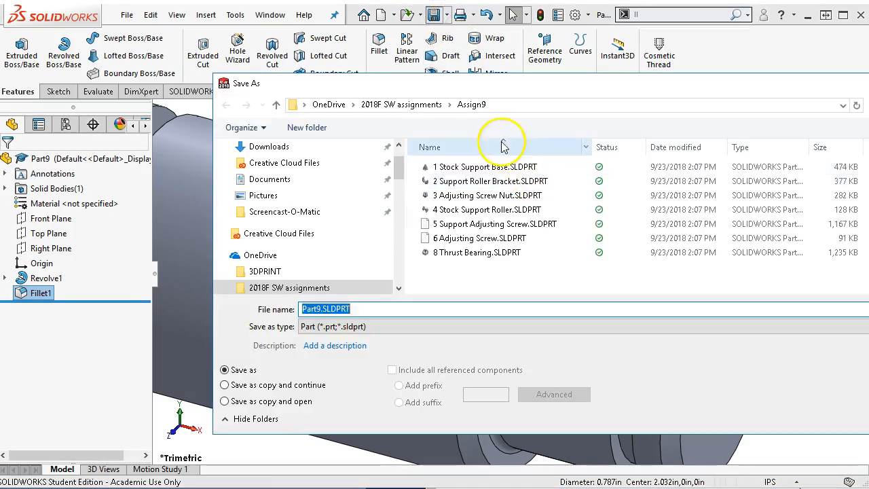
pyautogui.click(422, 104)
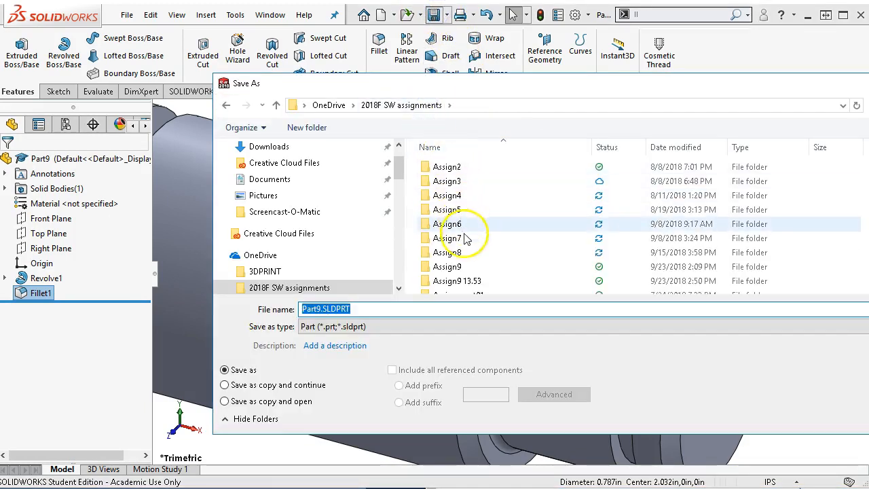
pyautogui.doubleClick(459, 280)
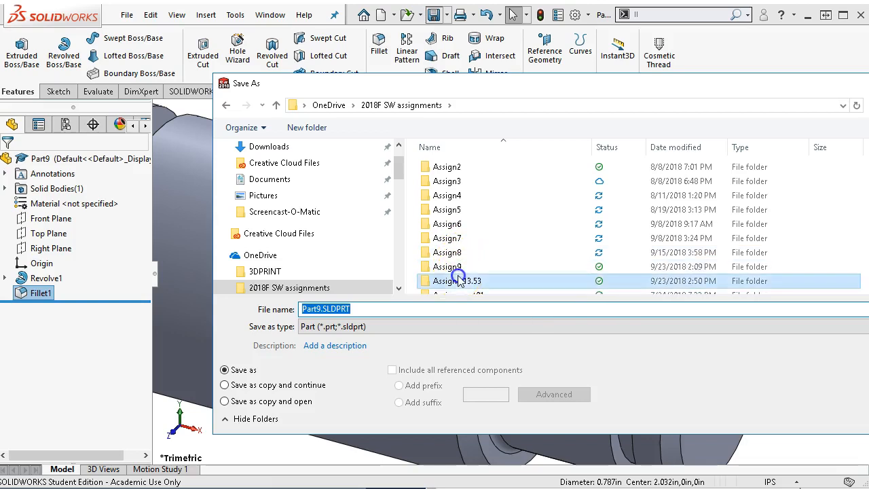
pyautogui.doubleClick(386, 308)
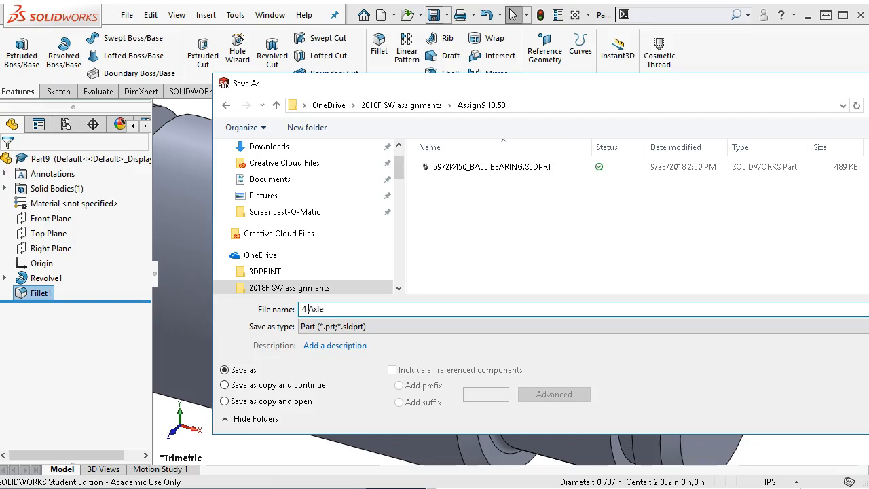
pyautogui.click(863, 400)
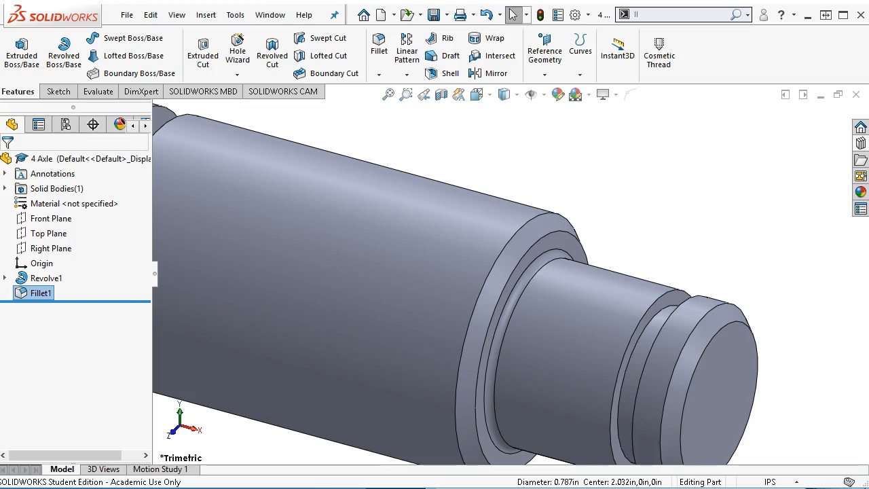
# Switch to the A9 course page in the browser, examine the keeper plate's dimensions, and return to SOLIDWORKS.
pyautogui.moveTo(868, 92); pyautogui.dragTo(784, 59)
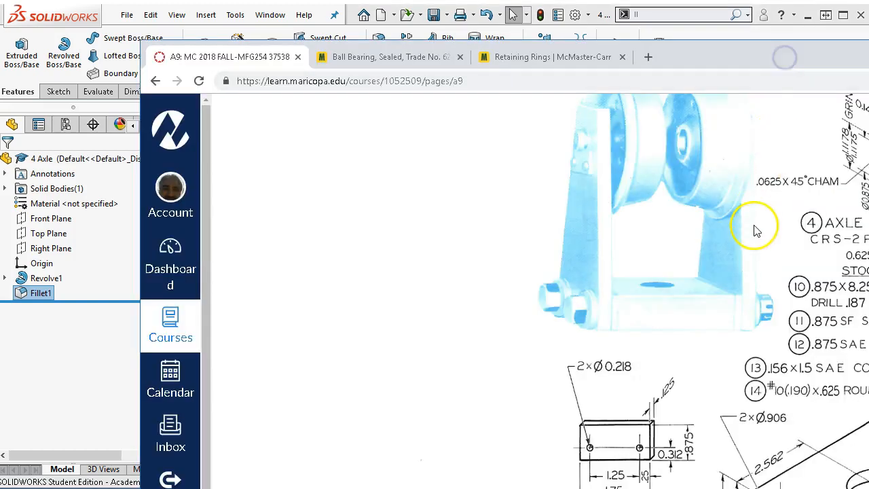
pyautogui.scroll(-1, 754, 226)
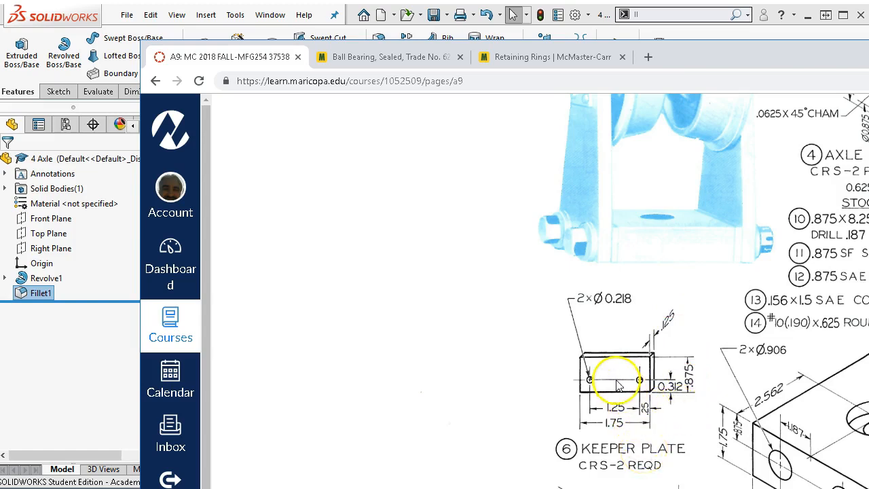
pyautogui.moveTo(738, 64); pyautogui.dragTo(868, 116)
pyautogui.click(296, 127)
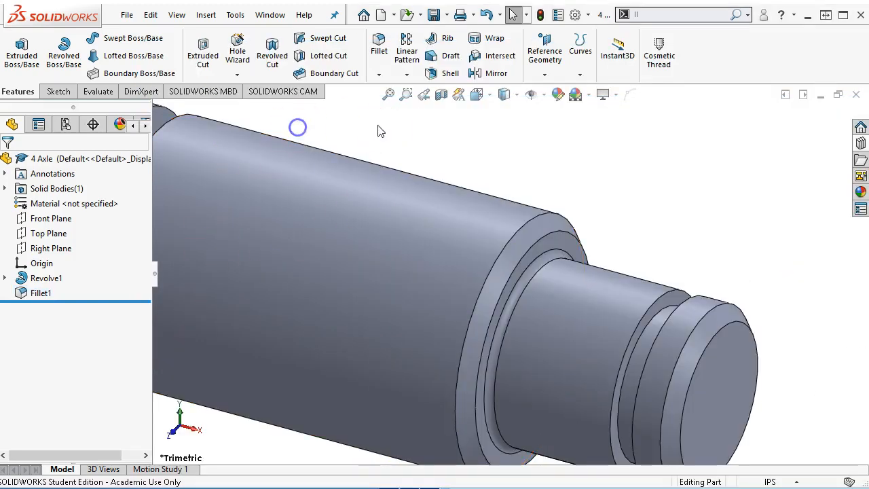
# Close the axle part and create a new part from the inch template.
pyautogui.click(855, 94)
pyautogui.click(126, 15)
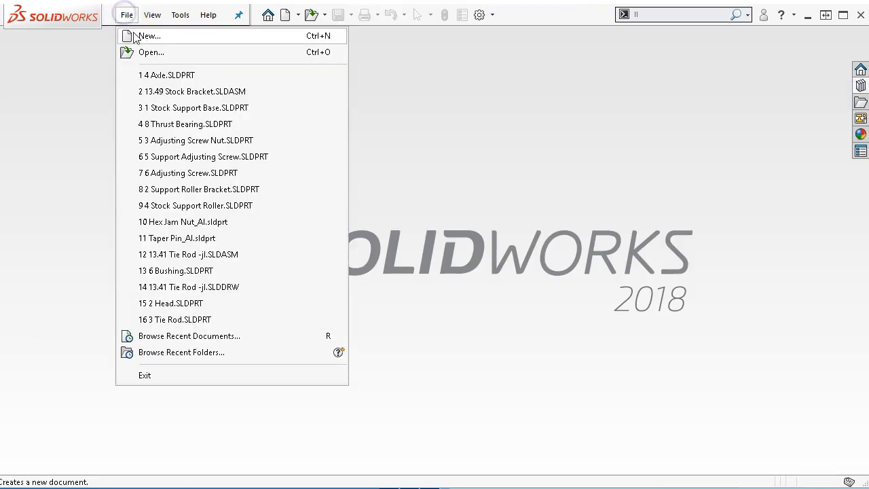
pyautogui.click(135, 33)
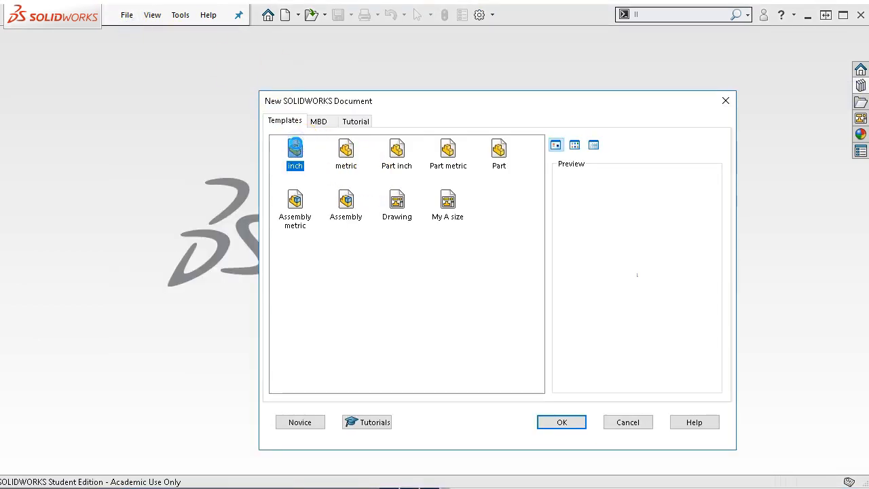
pyautogui.doubleClick(295, 147)
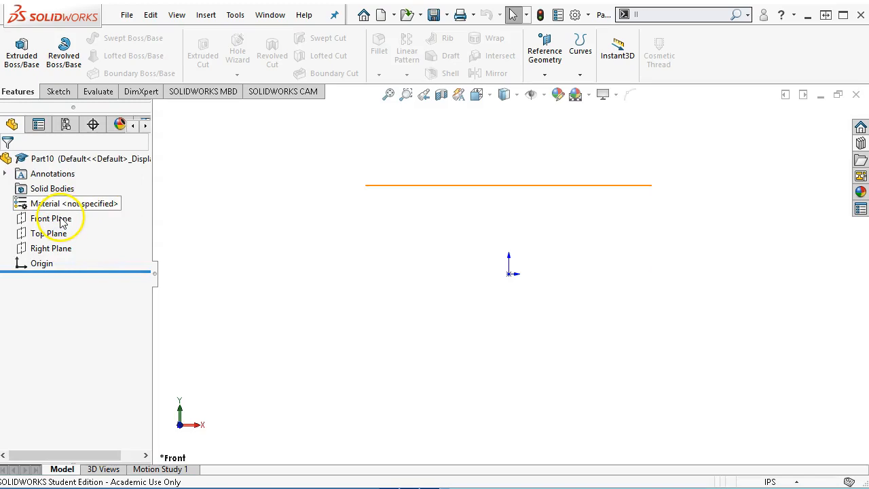
# Start a sketch on the Front Plane and sketch a corner rectangle just above the origin.
pyautogui.click(61, 221)
pyautogui.click(72, 196)
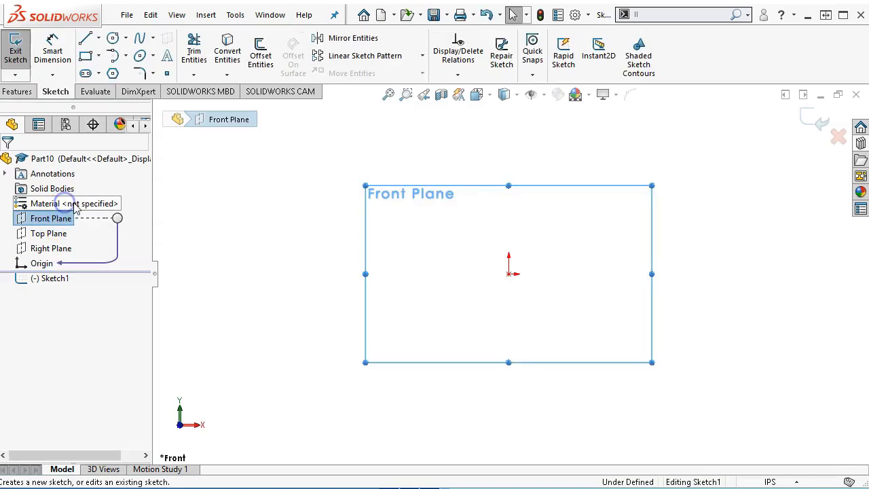
pyautogui.click(85, 55)
pyautogui.moveTo(484, 179); pyautogui.dragTo(619, 243)
pyautogui.rightClick(618, 244)
pyautogui.click(644, 256)
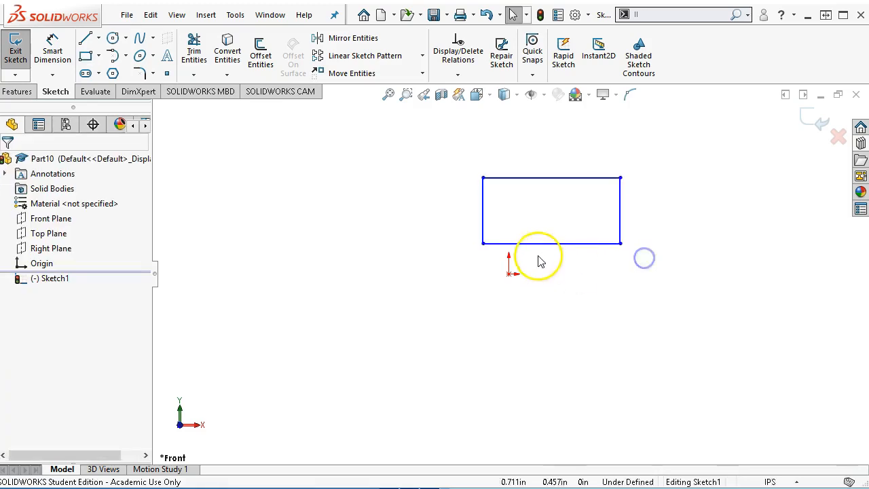
# Add a midpoint relation between the origin and the rectangle's bottom edge.
pyautogui.click(509, 274)
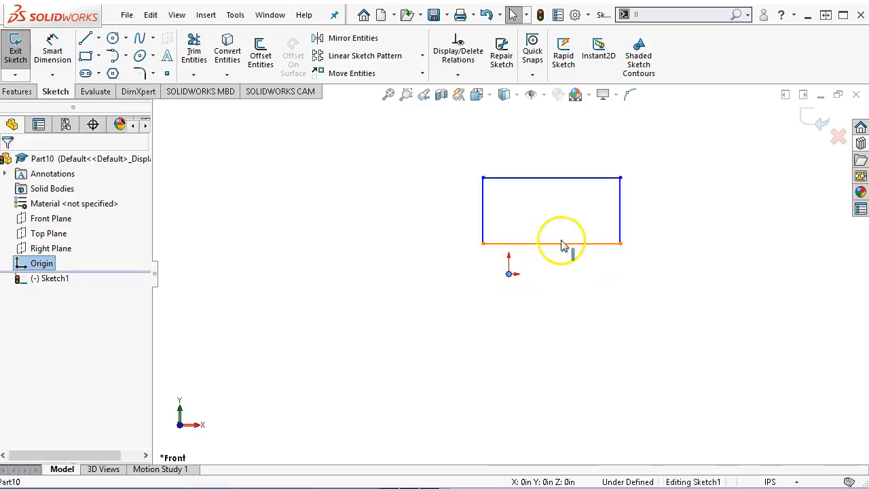
pyautogui.keyDown('ctrl'); pyautogui.click(582, 243); pyautogui.keyUp('ctrl')
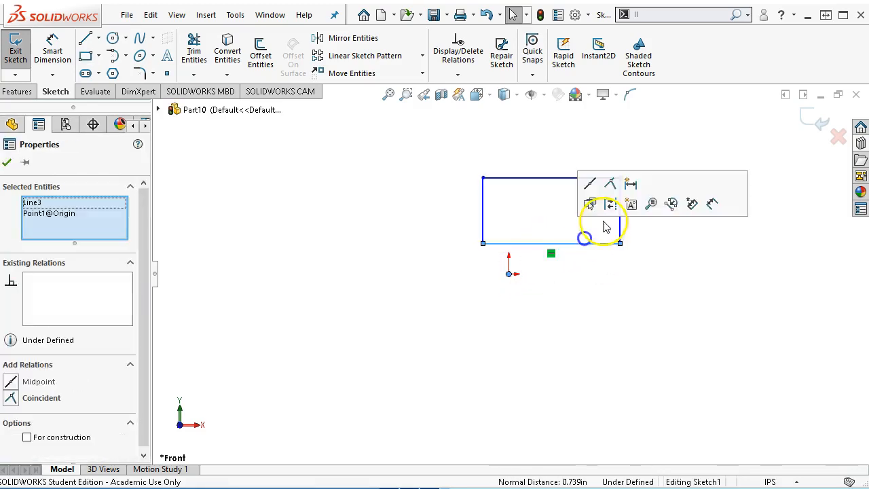
pyautogui.click(588, 183)
# Dimension the rectangle's bottom edge as 1.75 in wide.
pyautogui.rightClick(507, 161)
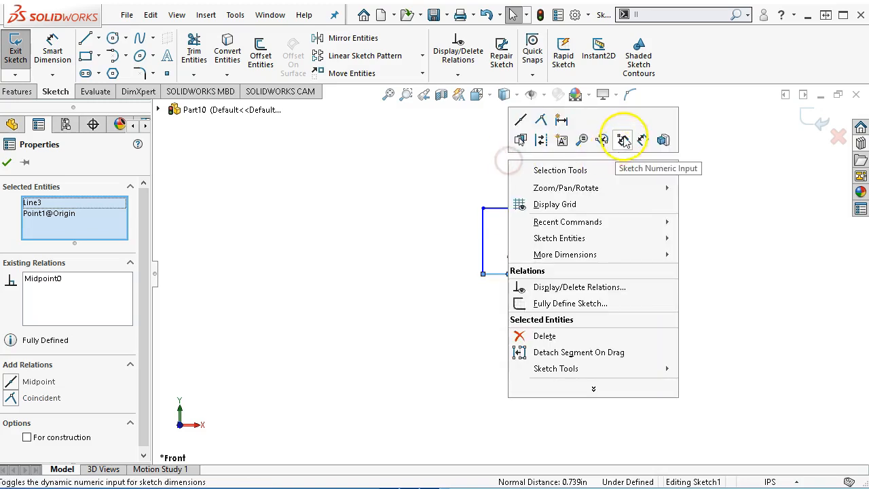
pyautogui.click(643, 140)
pyautogui.click(493, 278)
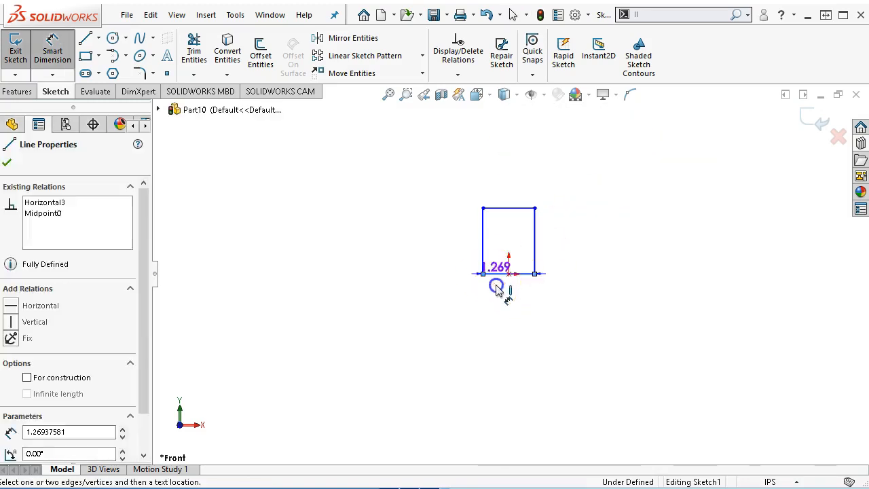
pyautogui.click(502, 316)
pyautogui.write('1.75')
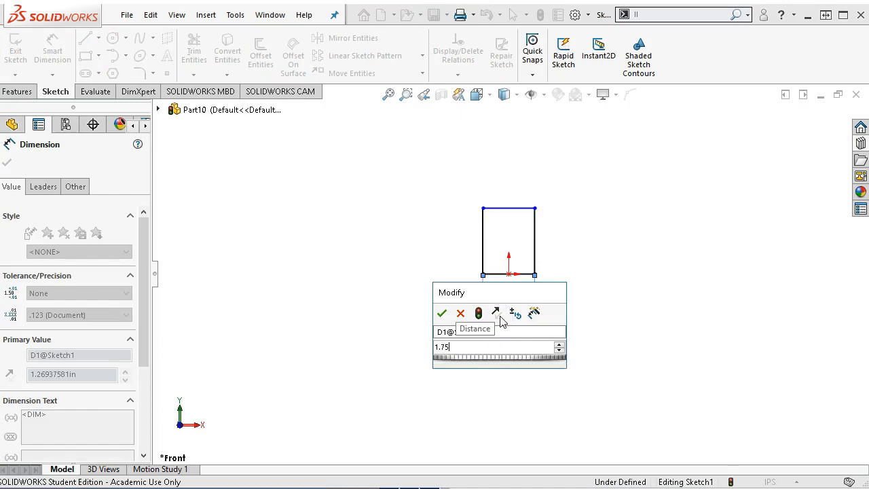
pyautogui.press('Return')
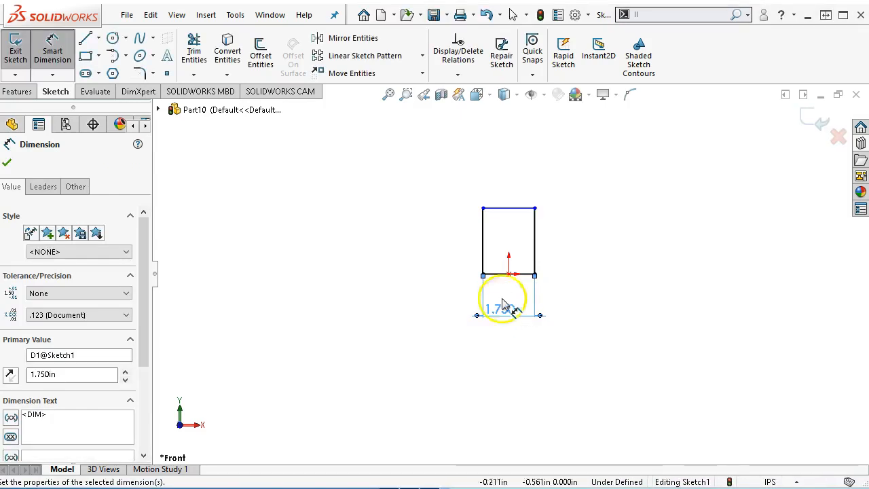
# Dimension the rectangle's height as 0.875 in and finish dimensioning.
pyautogui.click(538, 241)
pyautogui.click(598, 309)
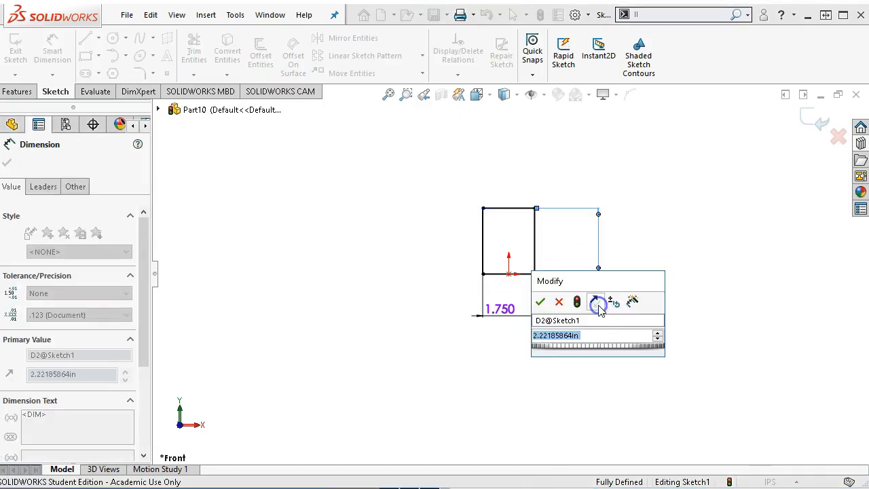
pyautogui.write('.875')
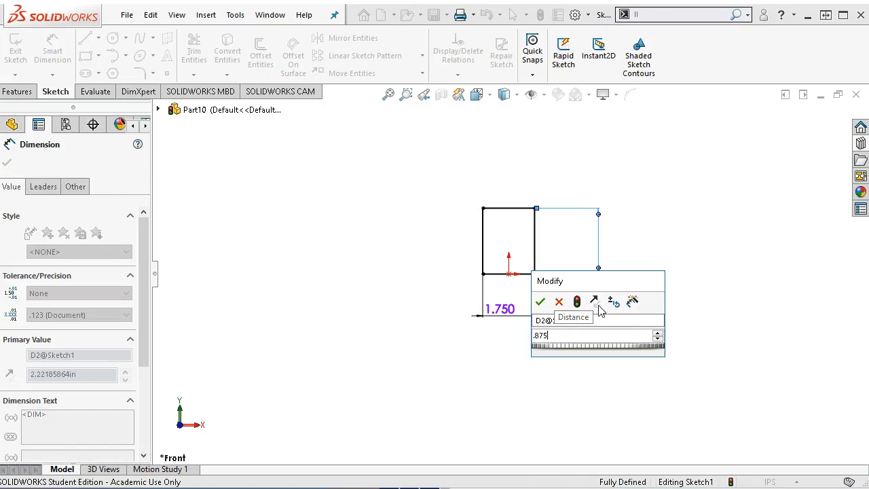
pyautogui.press('Return')
pyautogui.rightClick(524, 287)
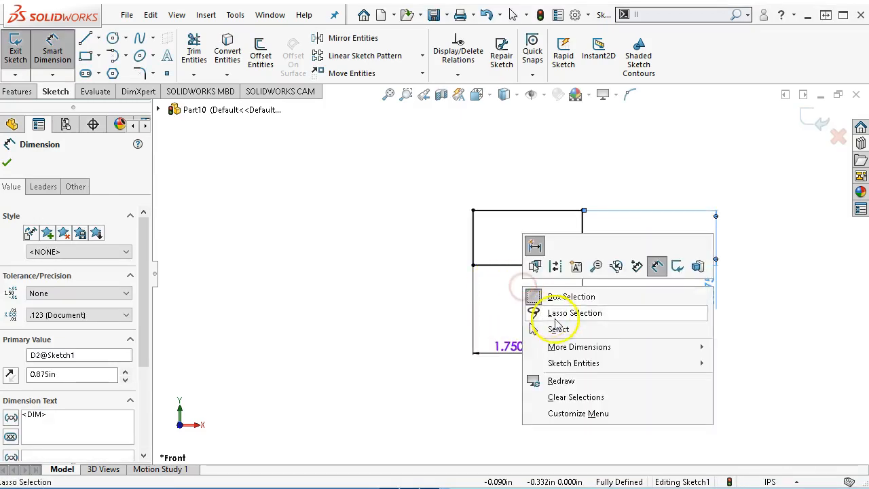
pyautogui.click(556, 329)
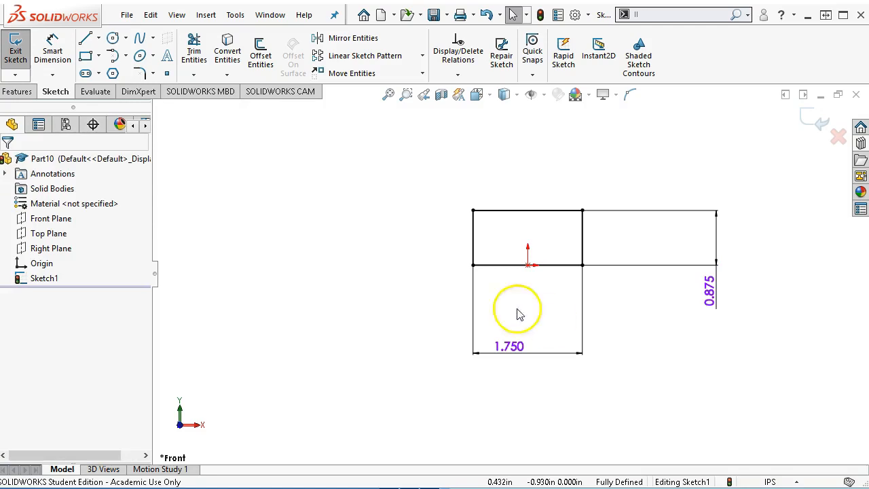
# Sketch a vertical construction line from the origin to the midpoint of the rectangle's top edge.
pyautogui.press('l')
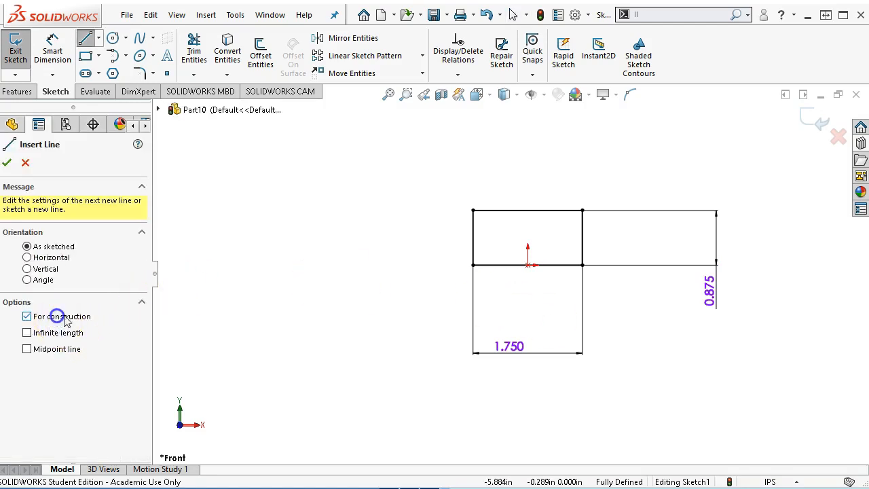
pyautogui.moveTo(527, 264); pyautogui.dragTo(529, 211)
pyautogui.rightClick(578, 168)
pyautogui.click(607, 176)
# Move the 1.750 in width dimension closer to the rectangle's bottom edge.
pyautogui.scroll(-1, 548, 249)
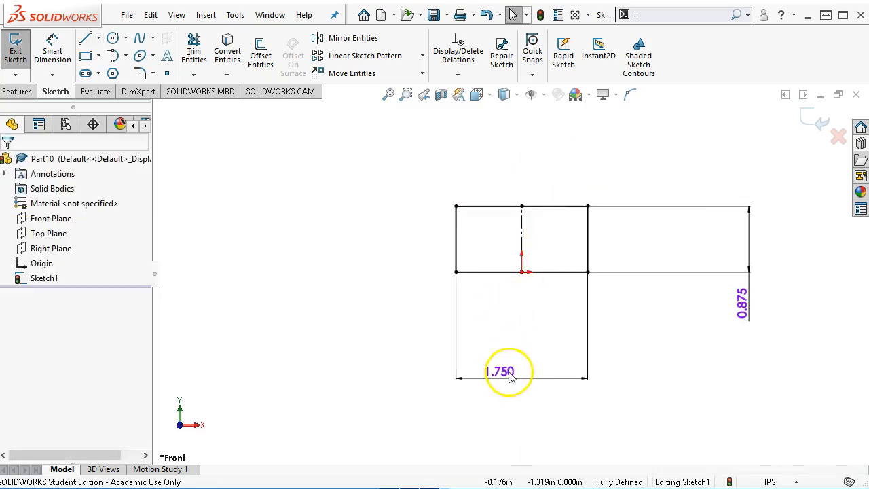
pyautogui.moveTo(511, 378); pyautogui.dragTo(543, 315)
pyautogui.click(539, 303)
# Sketch a circle about 0.218 in in diameter, centred about 0.445 in right of and 0.237 in above the origin.
pyautogui.scroll(-2, 543, 299)
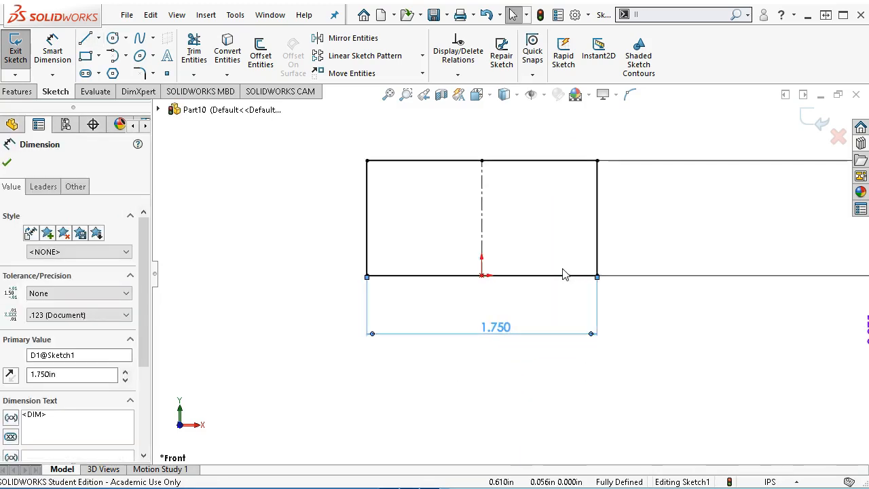
pyautogui.rightClick(556, 244)
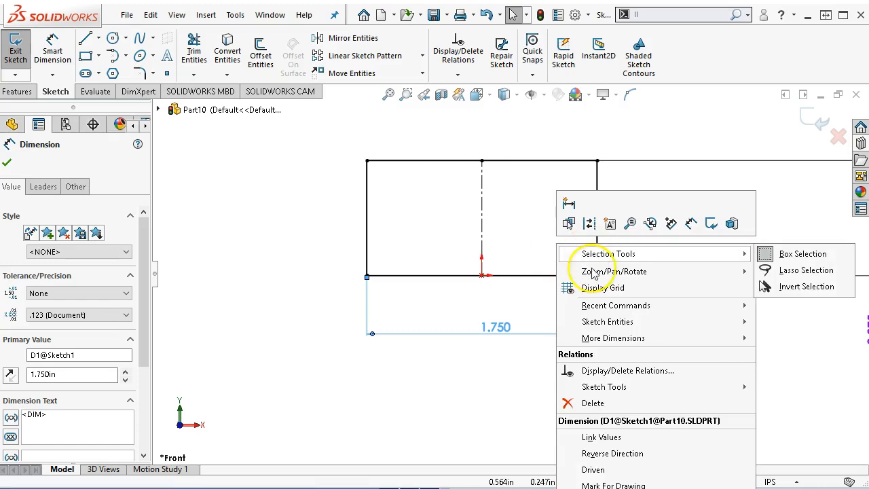
pyautogui.moveTo(626, 399)
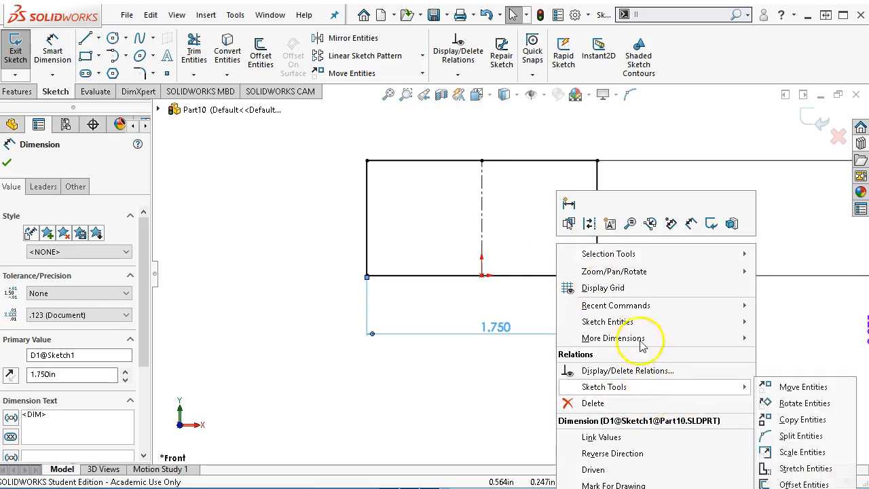
pyautogui.moveTo(627, 258)
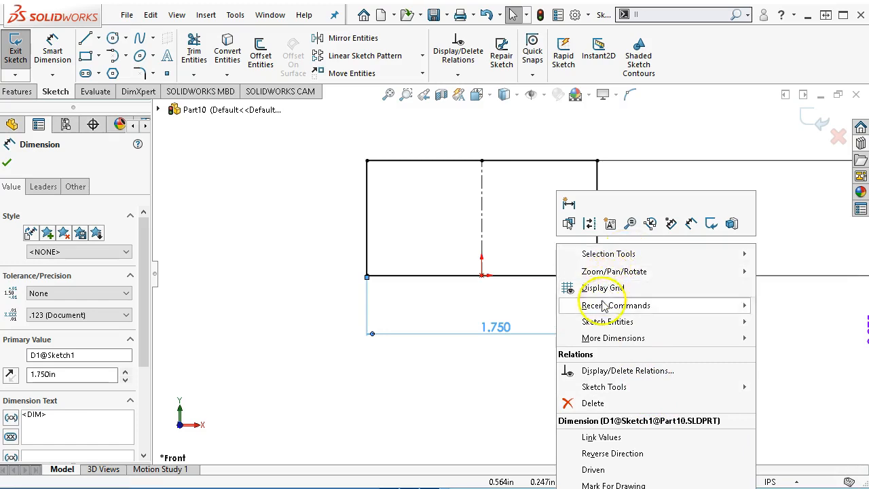
pyautogui.moveTo(603, 321)
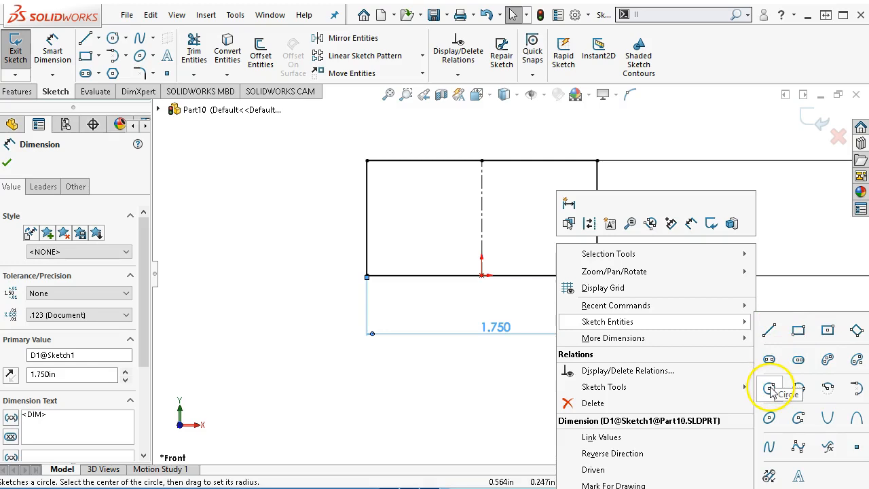
pyautogui.click(769, 387)
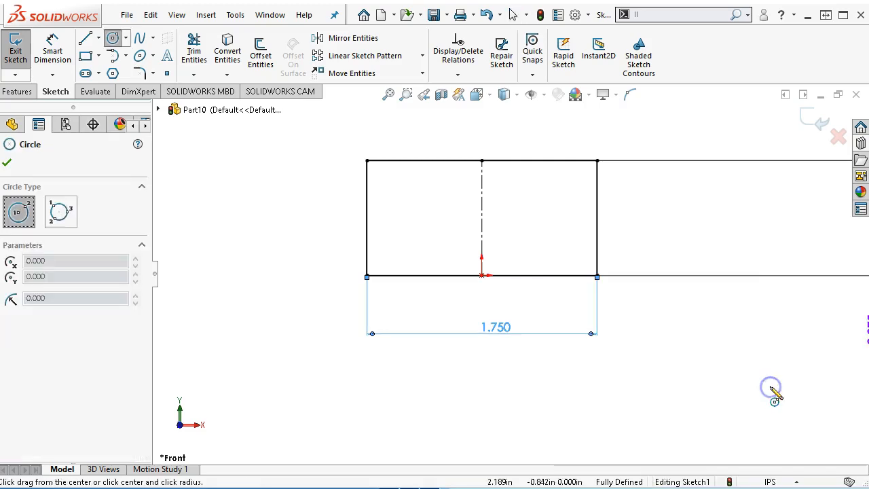
pyautogui.click(540, 244)
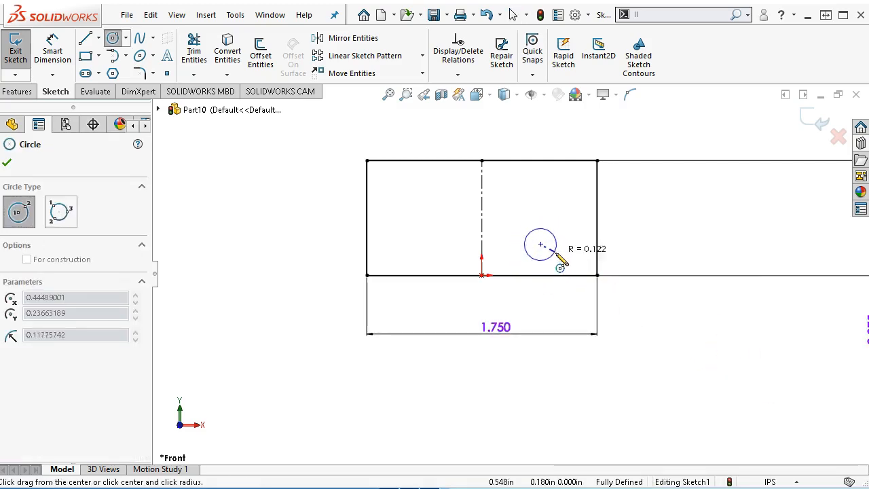
pyautogui.click(555, 252)
pyautogui.rightClick(659, 300)
pyautogui.click(682, 311)
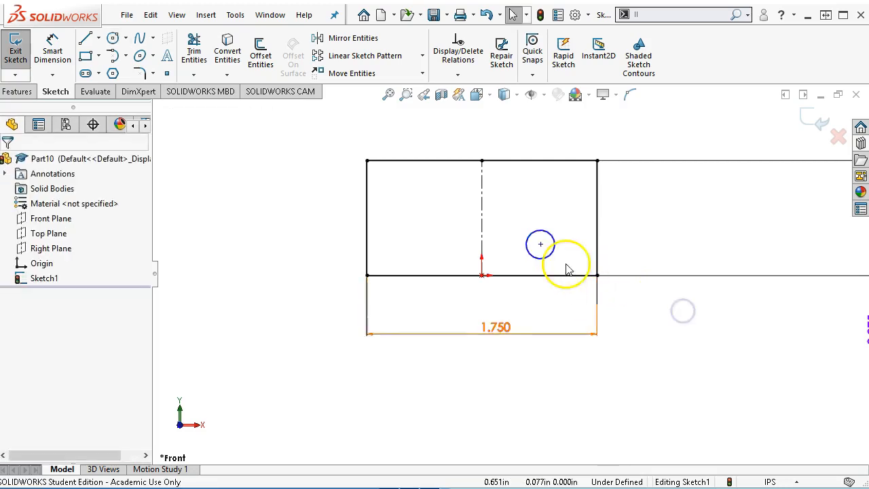
# Mirror the circle about the vertical construction line.
pyautogui.click(549, 251)
pyautogui.click(480, 244)
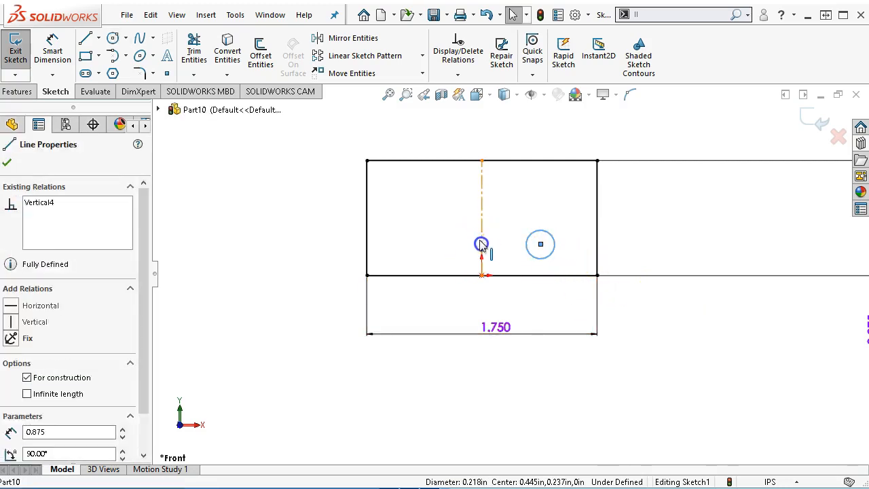
pyautogui.keyDown('ctrl'); pyautogui.click(532, 234); pyautogui.keyUp('ctrl')
pyautogui.click(351, 38)
# Dimension the left circle's centre 0.312 in above the rectangle's bottom edge.
pyautogui.rightClick(597, 150)
pyautogui.click(727, 128)
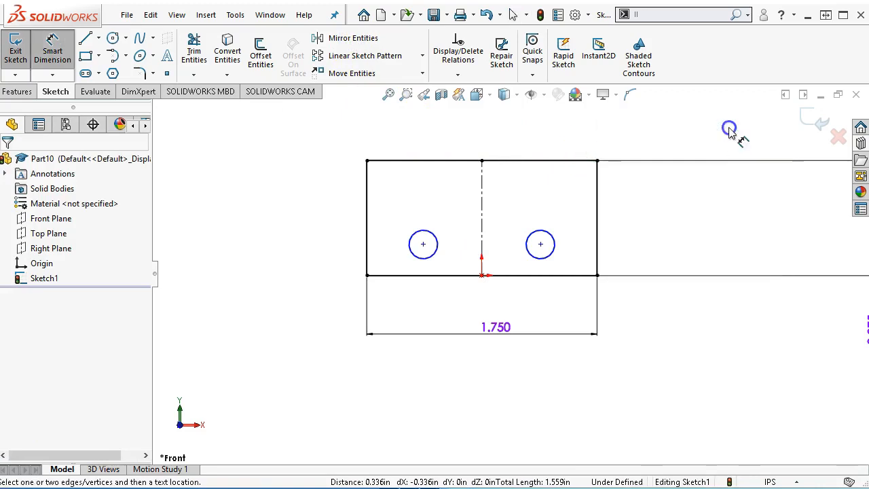
pyautogui.click(410, 249)
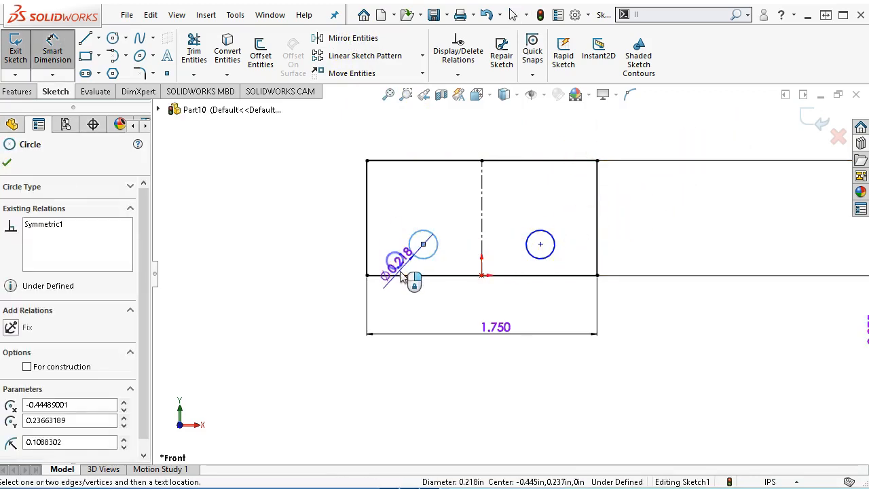
pyautogui.click(397, 275)
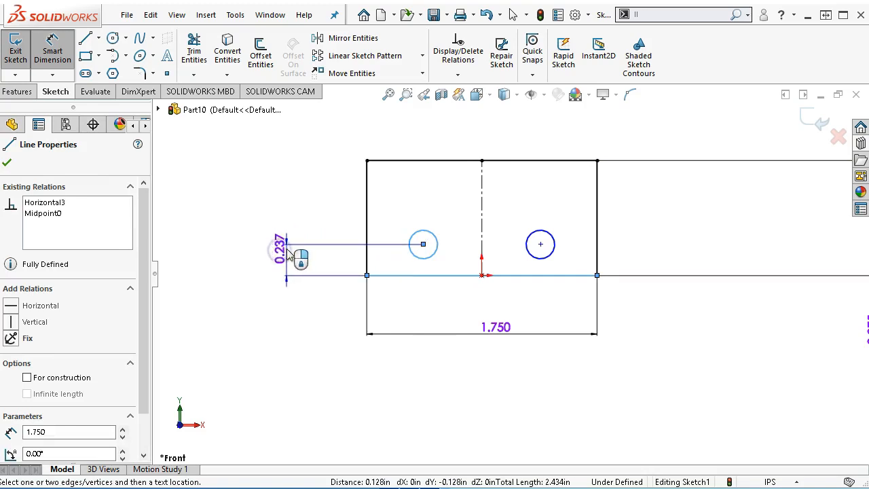
pyautogui.click(287, 254)
pyautogui.write('.312')
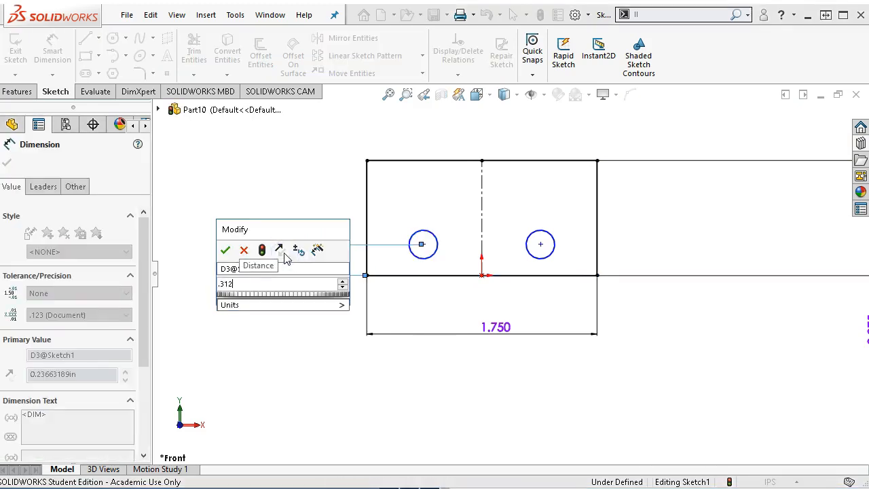
pyautogui.press('Return')
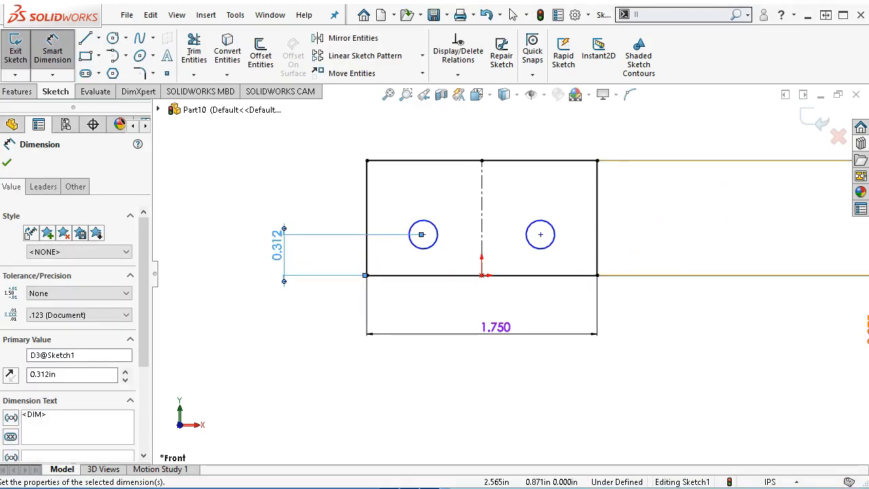
# Check the hole spacing on the keeper plate drawing and dimension the distance between the two circles as 1.25 in.
pyautogui.hotkey('alt', 'Tab')
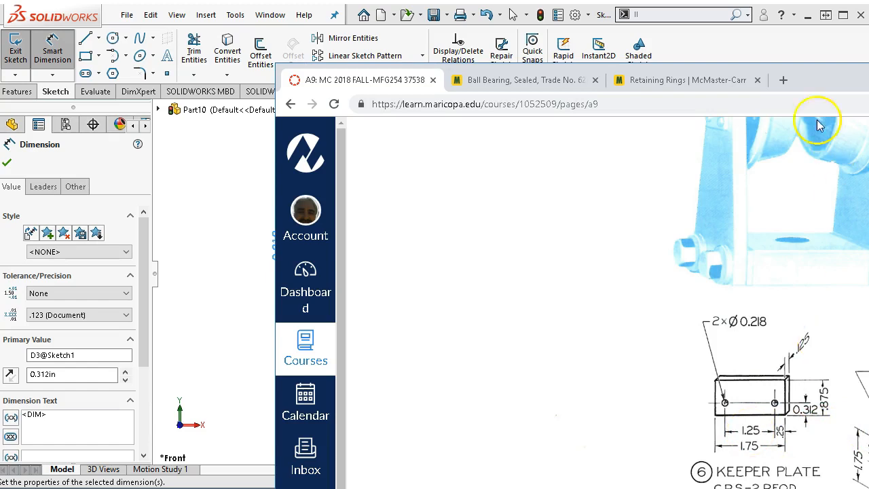
pyautogui.click(814, 42)
pyautogui.click(409, 231)
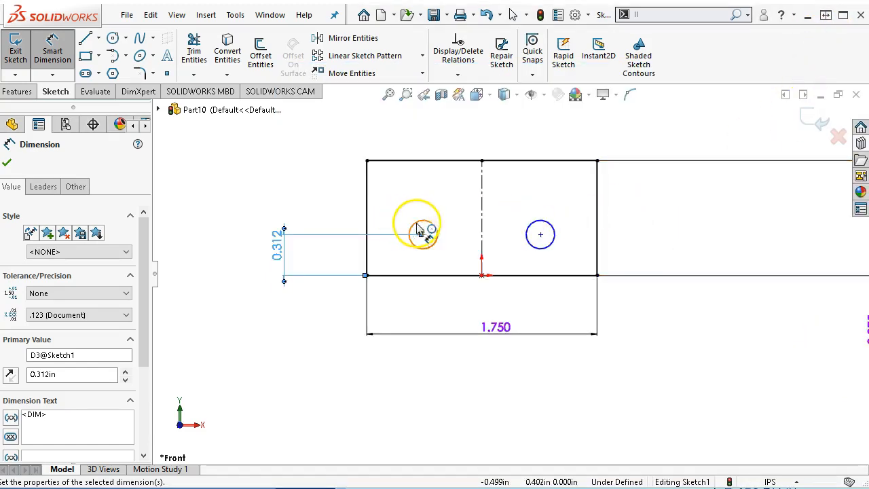
pyautogui.click(553, 244)
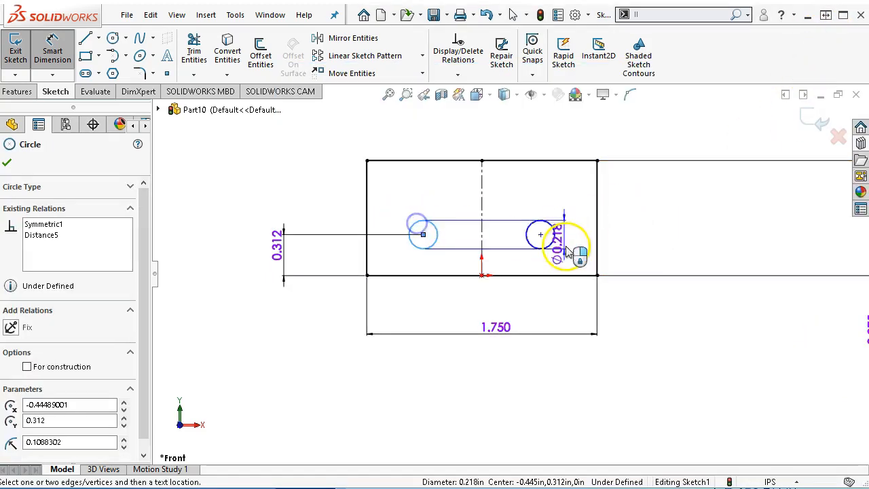
pyautogui.click(498, 314)
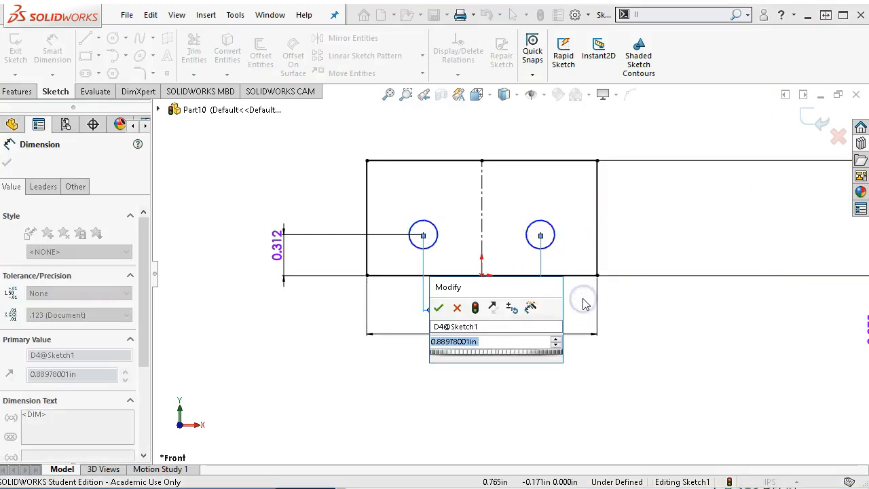
pyautogui.write('1.25')
pyautogui.press('Return')
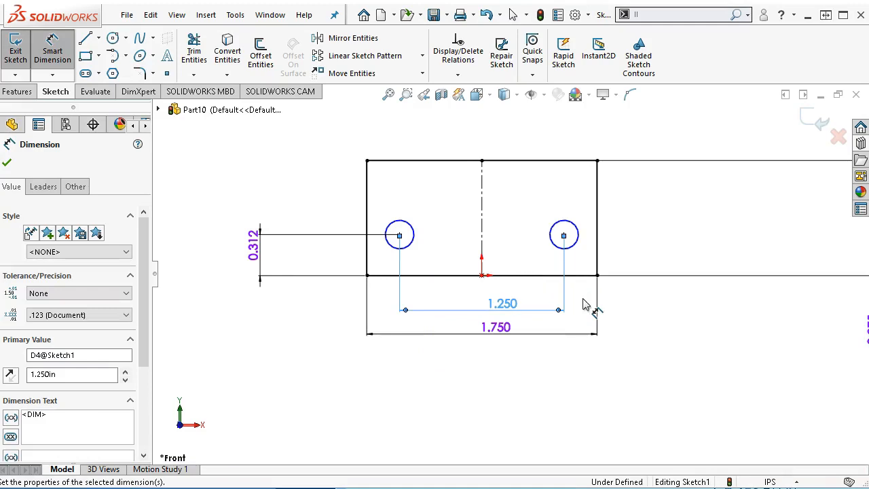
# Dimension the right circle's diameter as 0.218 in.
pyautogui.click(576, 224)
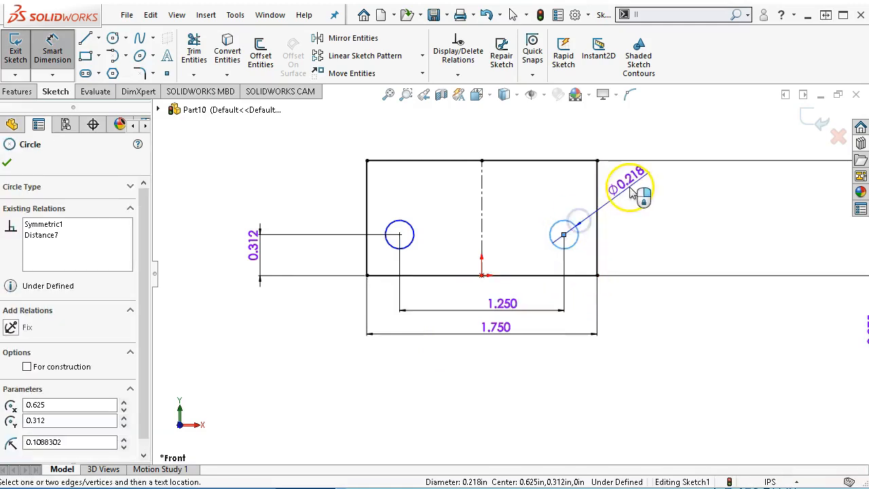
pyautogui.click(630, 192)
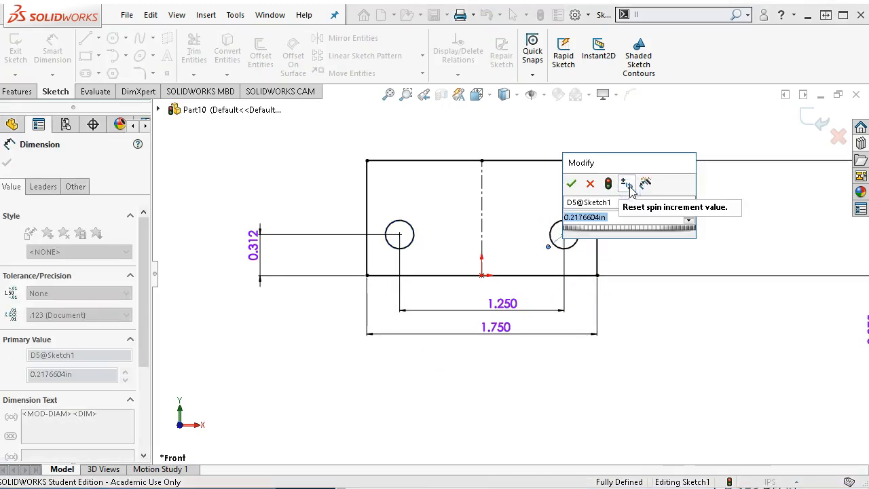
pyautogui.moveTo(580, 217); pyautogui.dragTo(642, 219)
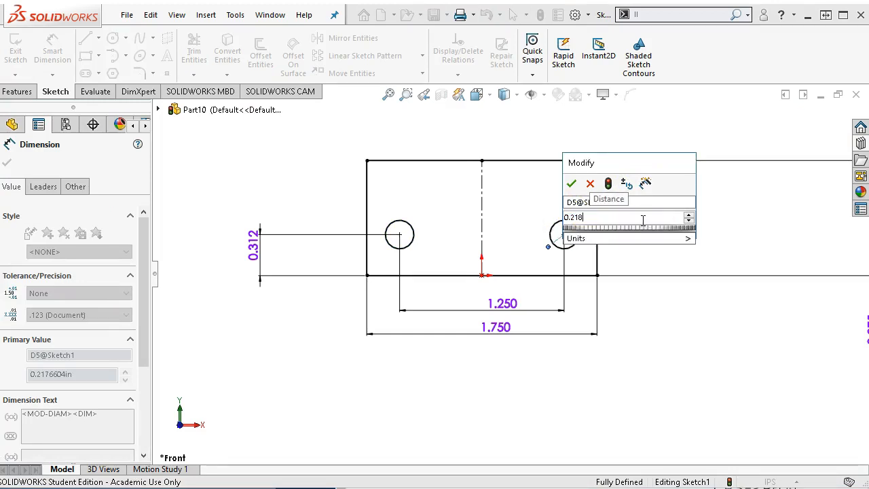
pyautogui.press('Return')
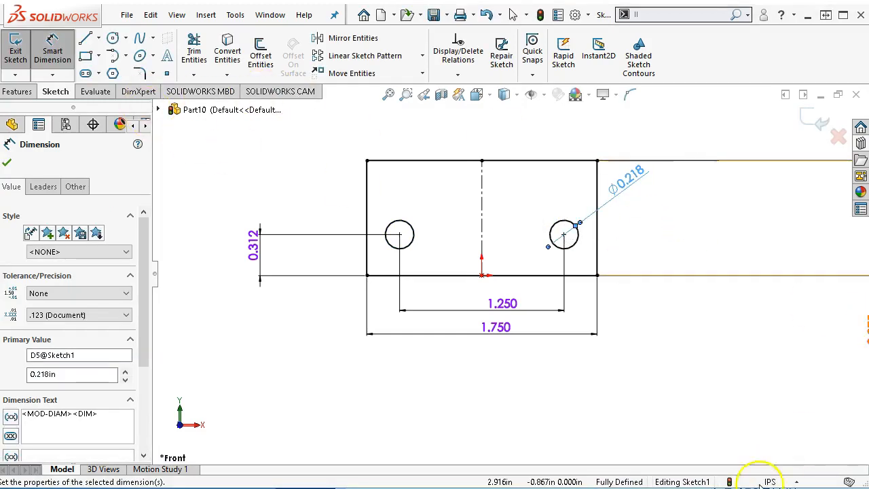
# Check the plate thickness on the reference drawing and extrude the sketch as a blind boss 0.125 in deep.
pyautogui.click(760, 484)
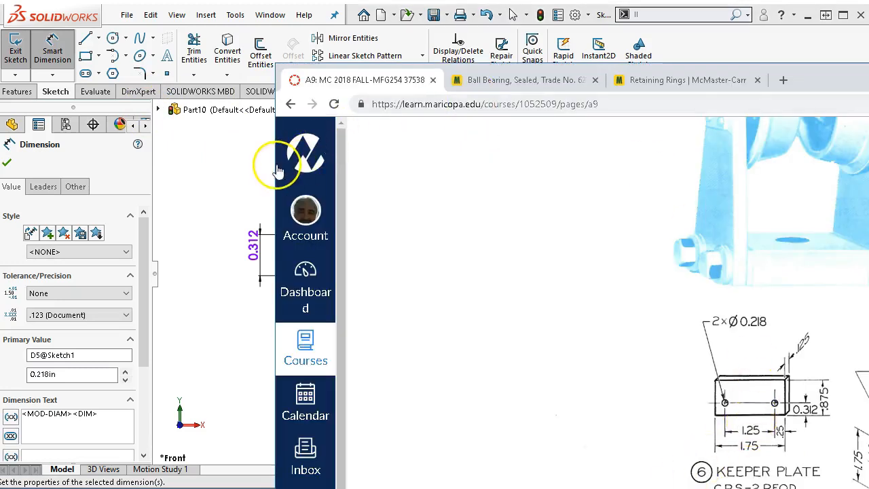
pyautogui.click(252, 167)
pyautogui.click(16, 89)
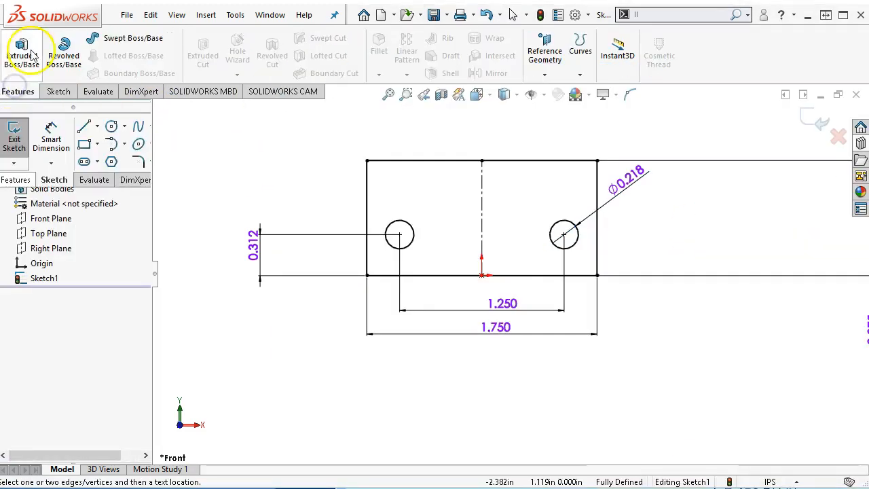
pyautogui.click(21, 54)
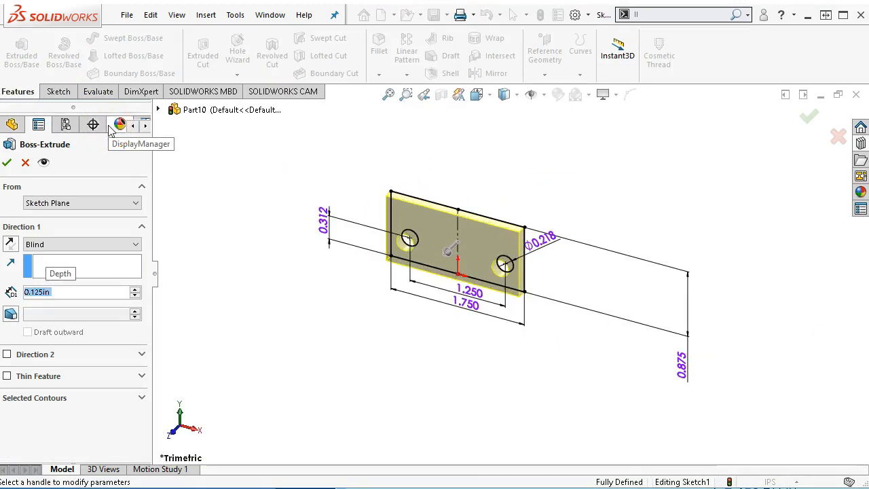
pyautogui.click(8, 163)
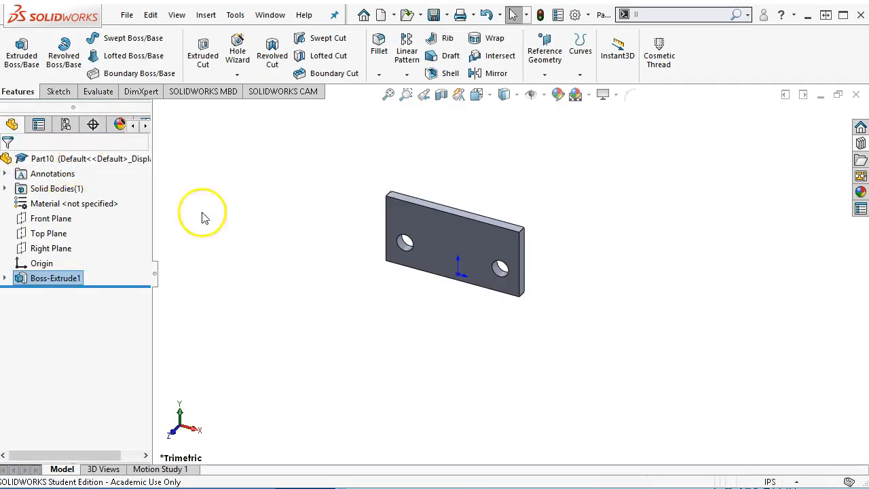
# Check the part's name on the drawing, save the part as 6 Keeper Plate in the Assign9 13.53 folder, and close it.
pyautogui.hotkey('alt', 'Tab')
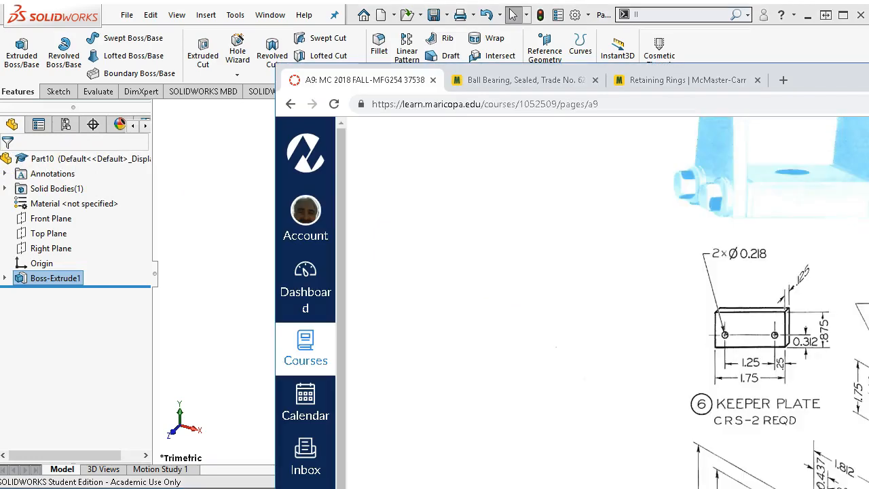
pyautogui.click(207, 267)
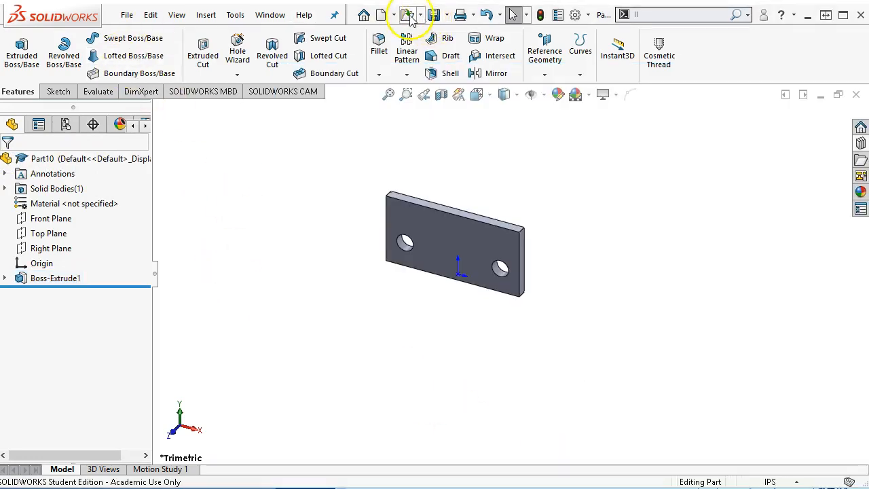
pyautogui.click(432, 16)
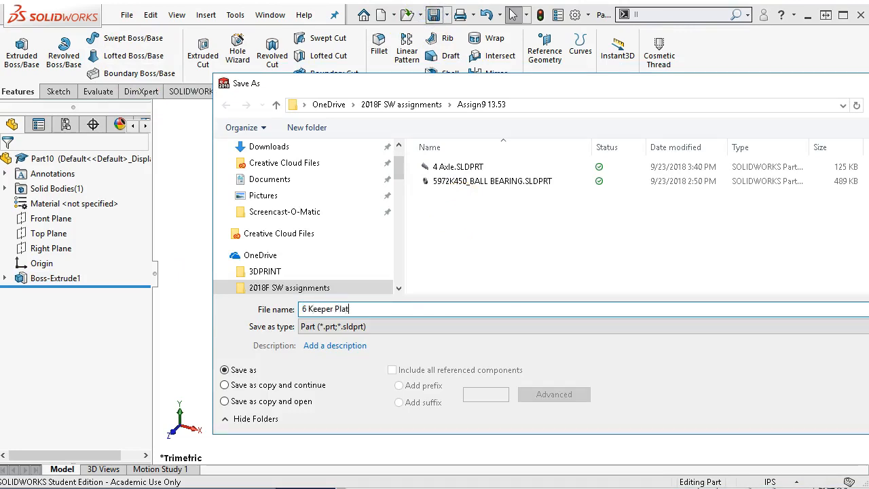
pyautogui.press('Return')
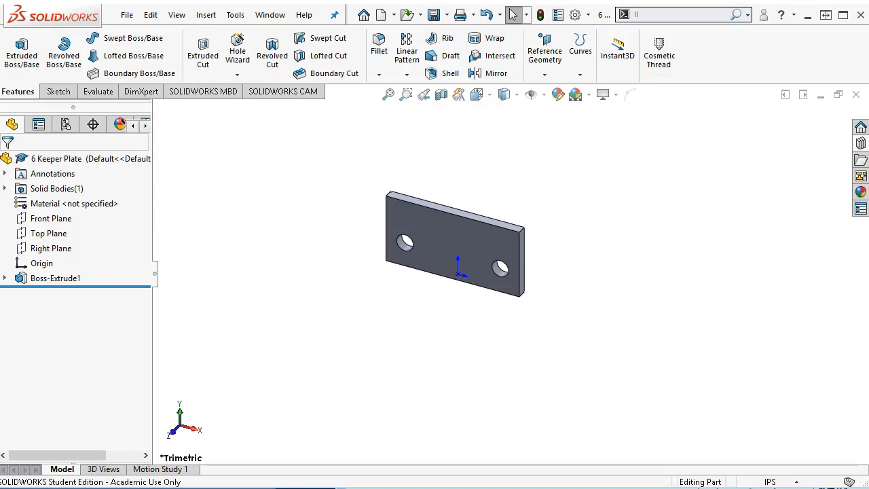
pyautogui.click(856, 94)
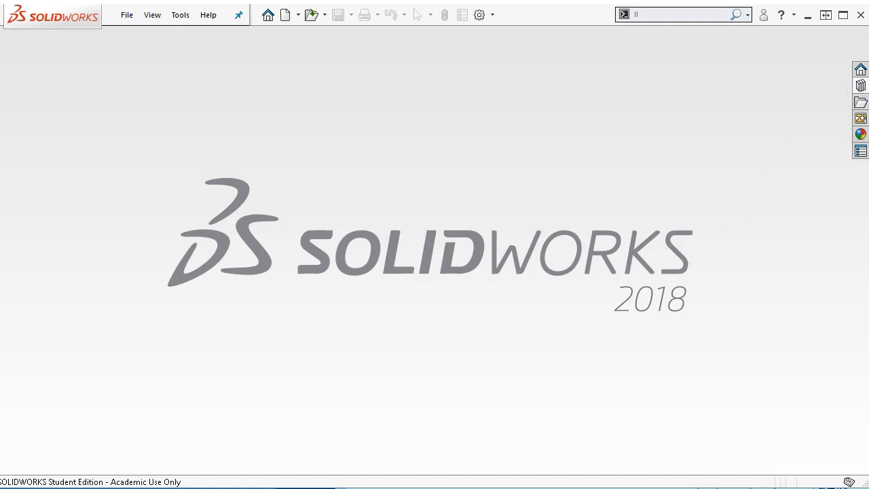
# Switch to the browser and examine the dimensions of part 3, the cross head, on the A9 drawing.
pyautogui.hotkey('alt', 'Tab')
pyautogui.moveTo(868, 78); pyautogui.dragTo(589, 46)
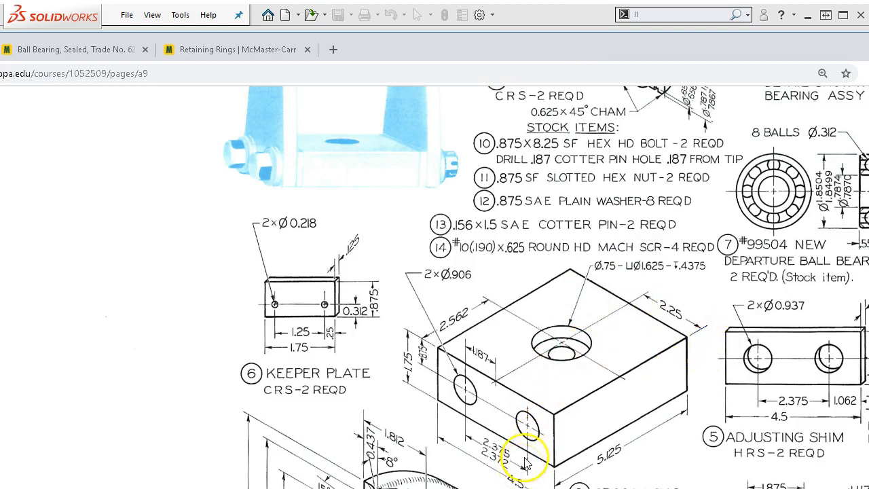
pyautogui.scroll(-1, 591, 374)
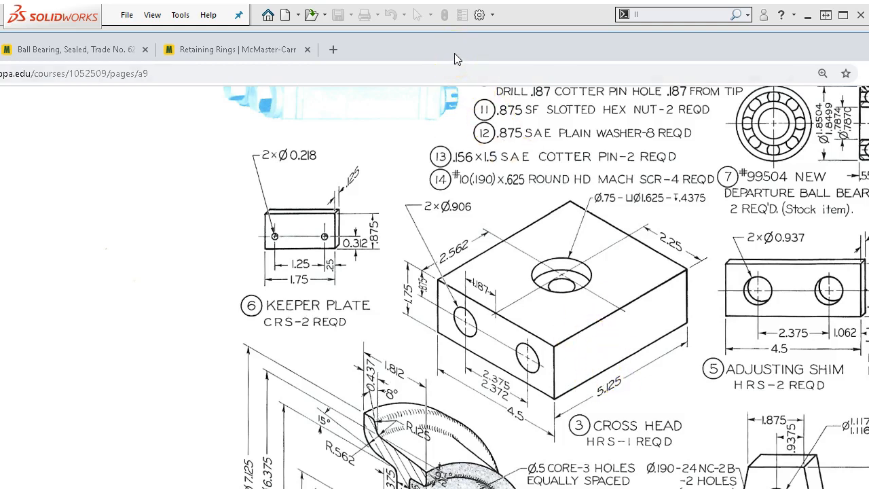
pyautogui.moveTo(454, 53); pyautogui.dragTo(868, 116)
pyautogui.click(176, 179)
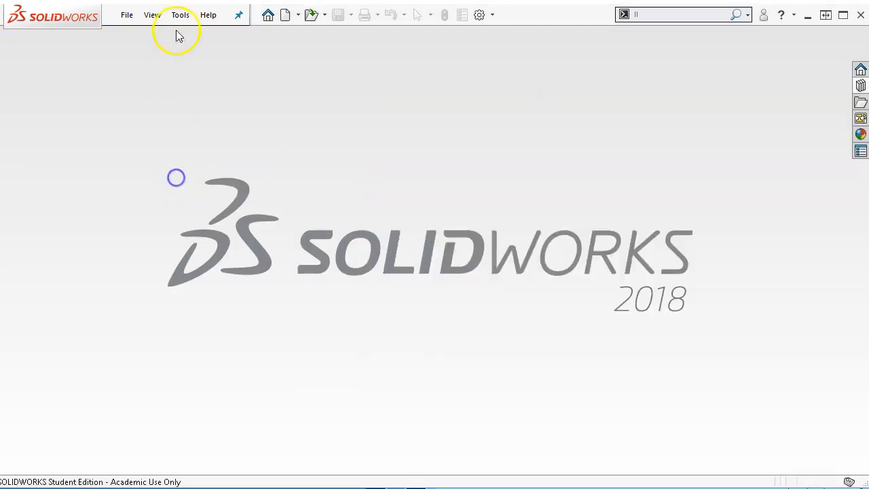
# Create a new part from the inch template and start a sketch on the Top Plane.
pyautogui.click(125, 15)
pyautogui.click(130, 35)
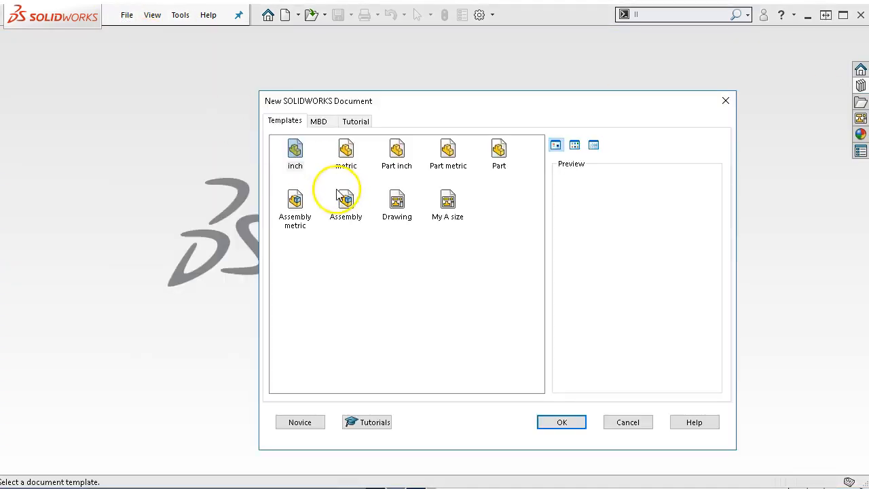
pyautogui.doubleClick(294, 160)
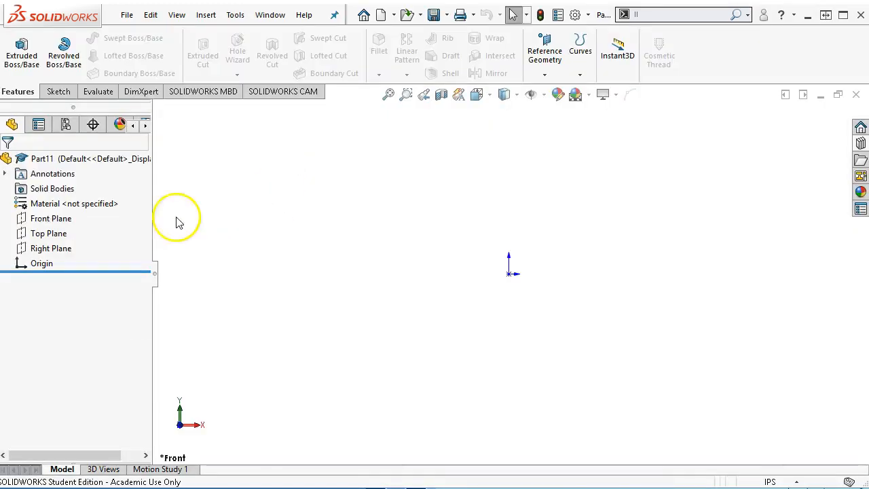
pyautogui.click(61, 234)
pyautogui.click(70, 213)
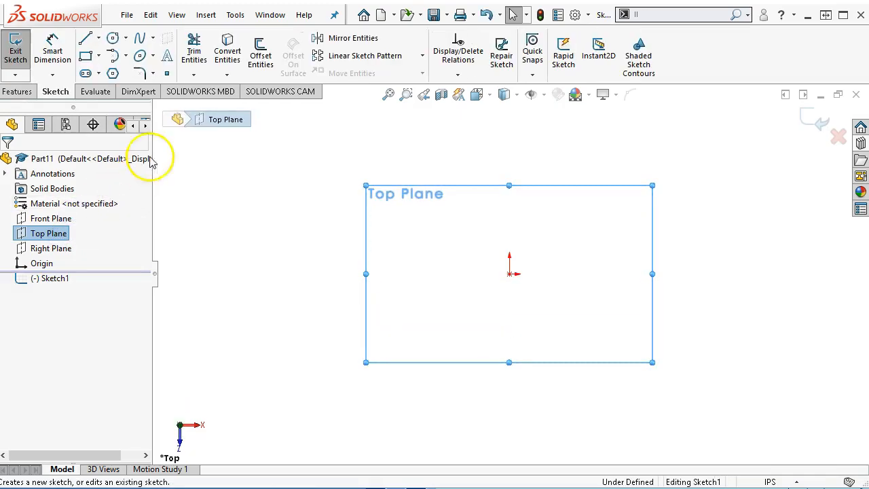
# Sketch a center rectangle about 4.618 in wide with diagonal construction lines and place its centre on the origin.
pyautogui.click(99, 60)
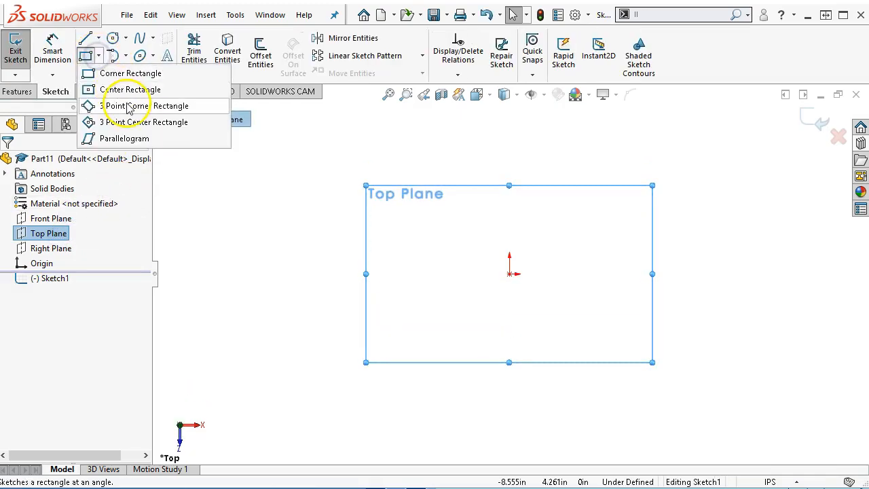
pyautogui.click(156, 143)
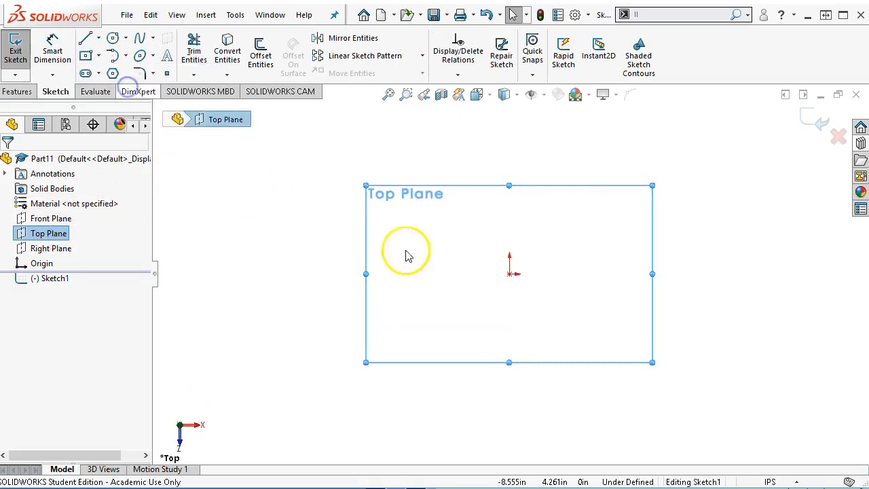
pyautogui.click(510, 274)
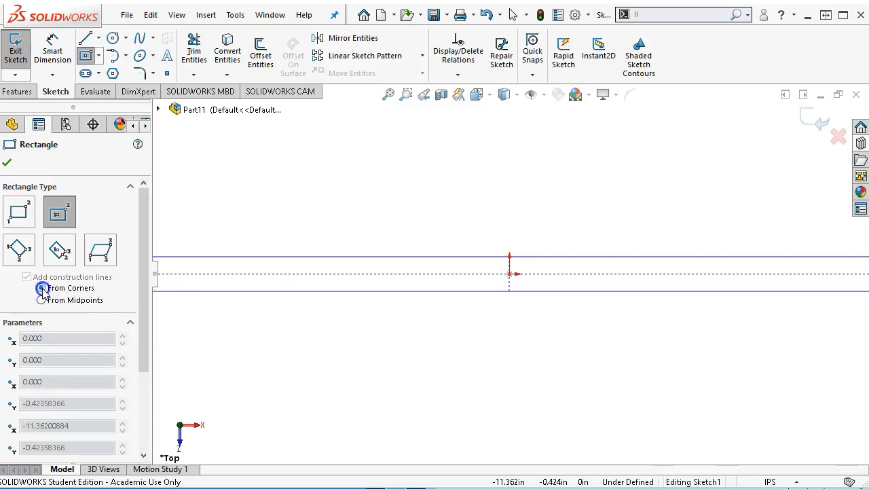
pyautogui.moveTo(492, 315); pyautogui.dragTo(586, 387)
pyautogui.rightClick(636, 255)
pyautogui.click(669, 266)
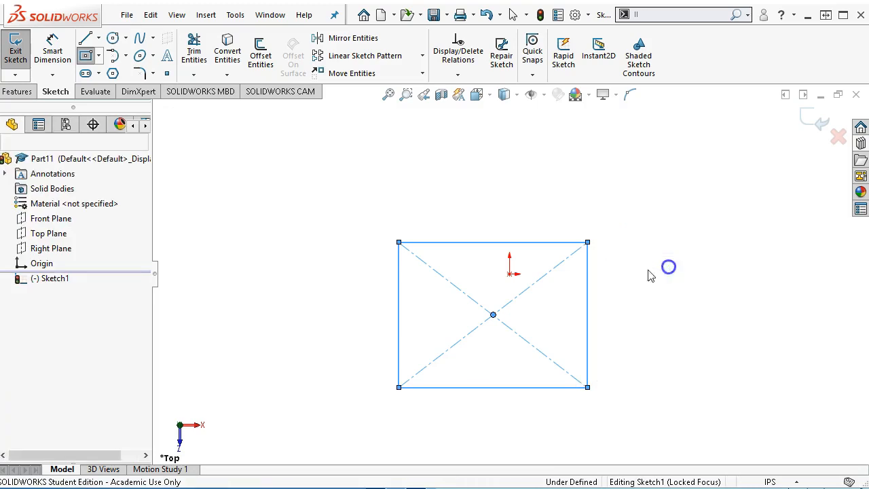
pyautogui.moveTo(492, 315); pyautogui.dragTo(509, 273)
# Dimension the center rectangle 4.5 in wide and 5.125 in high.
pyautogui.rightClick(622, 129)
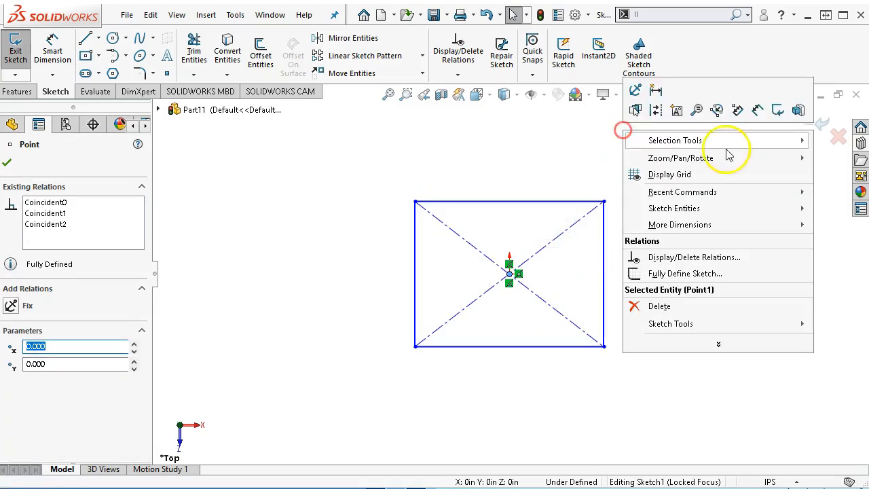
pyautogui.click(759, 110)
pyautogui.click(503, 201)
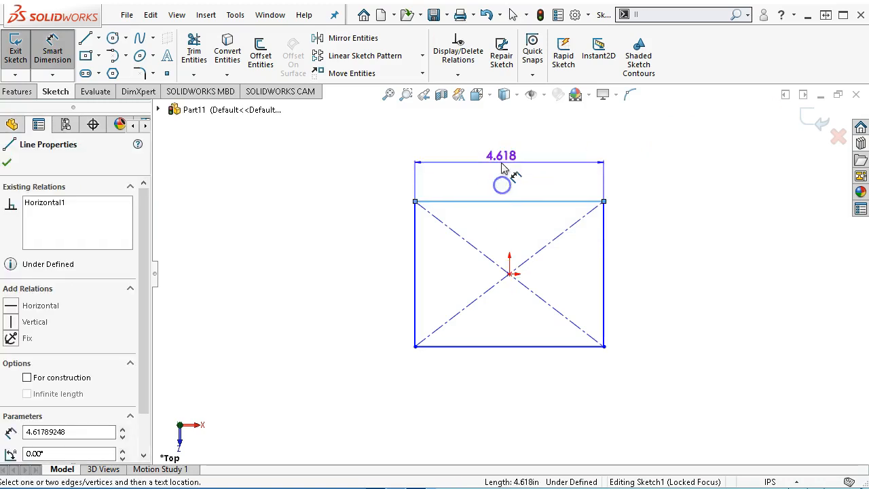
pyautogui.click(503, 169)
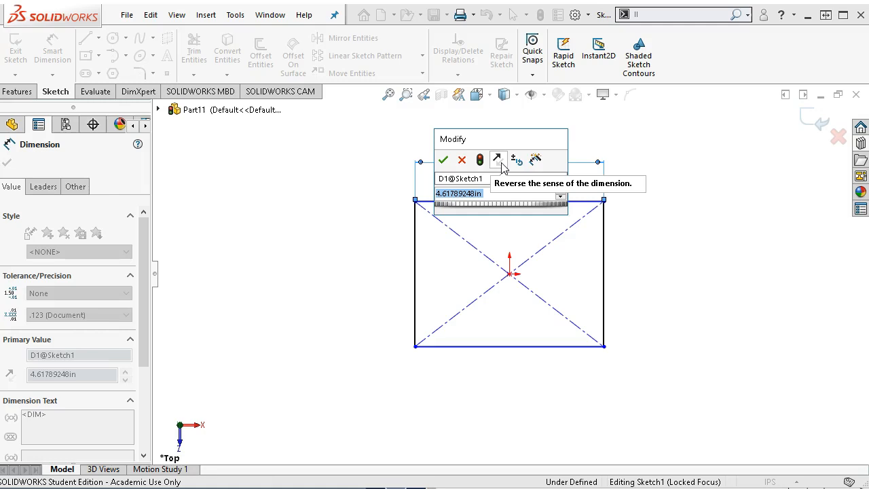
pyautogui.write('4.5')
pyautogui.press('Return')
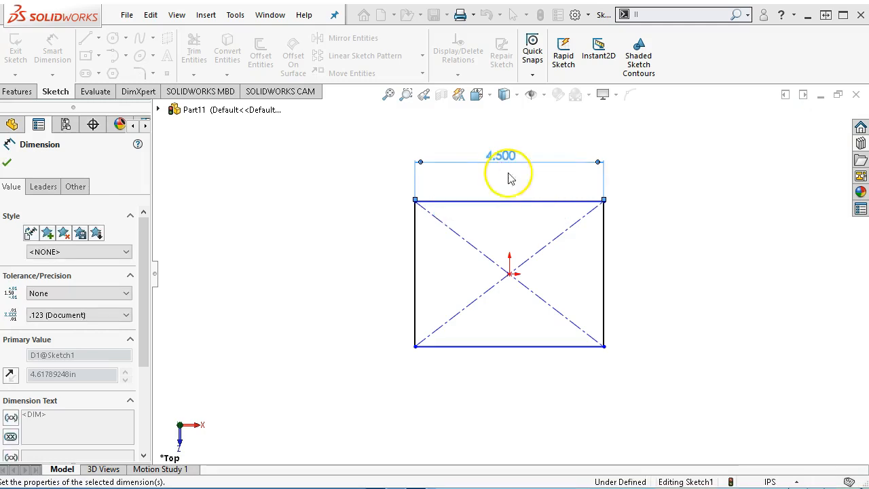
pyautogui.click(610, 289)
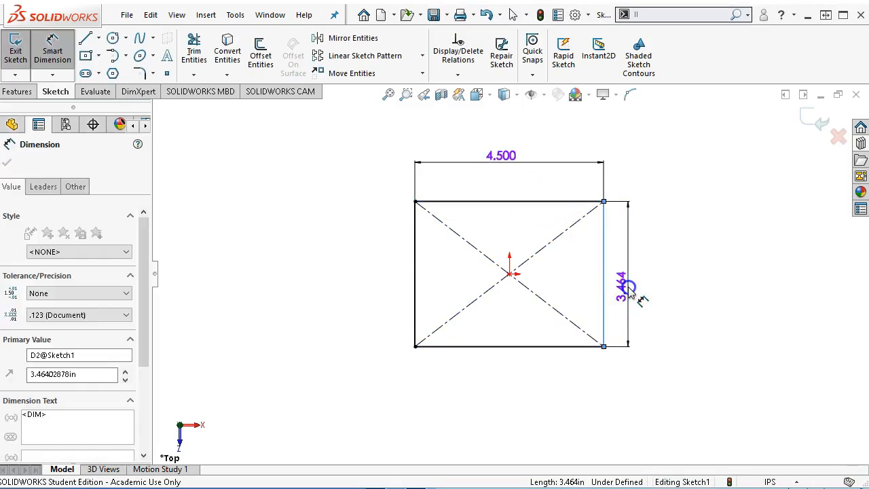
pyautogui.click(630, 288)
pyautogui.write('5.125')
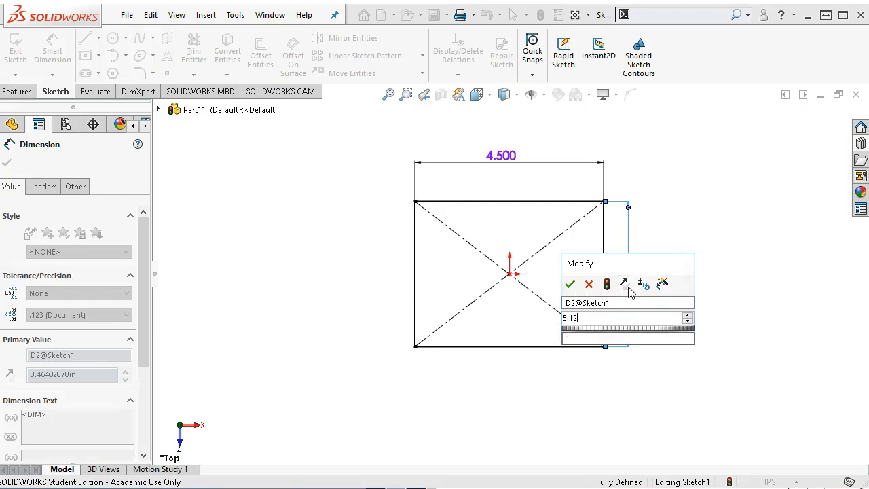
pyautogui.press('Return')
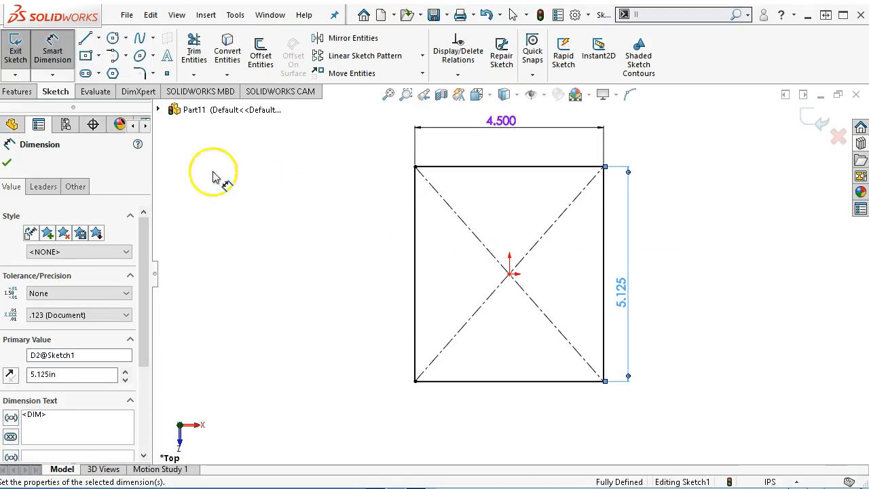
# Extrude the rectangle sketch as a blind boss 1.75 in deep.
pyautogui.click(17, 91)
pyautogui.click(22, 68)
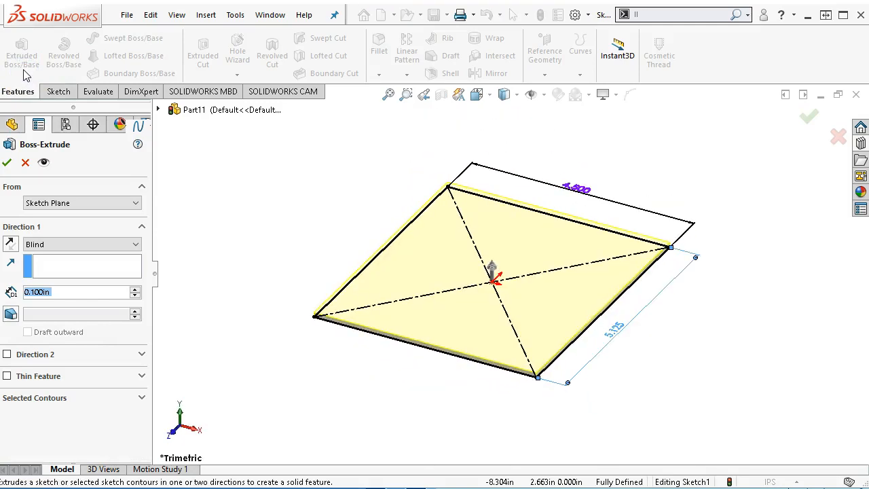
pyautogui.write('1.75')
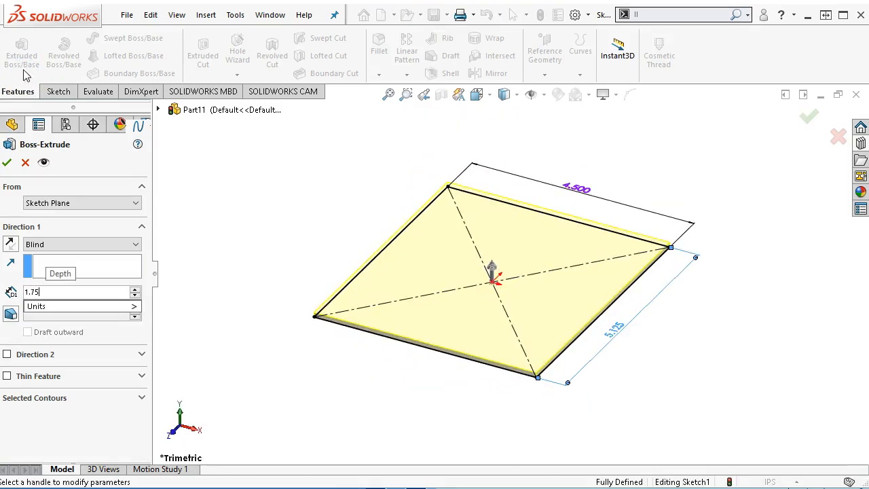
pyautogui.press('Return')
pyautogui.click(27, 188)
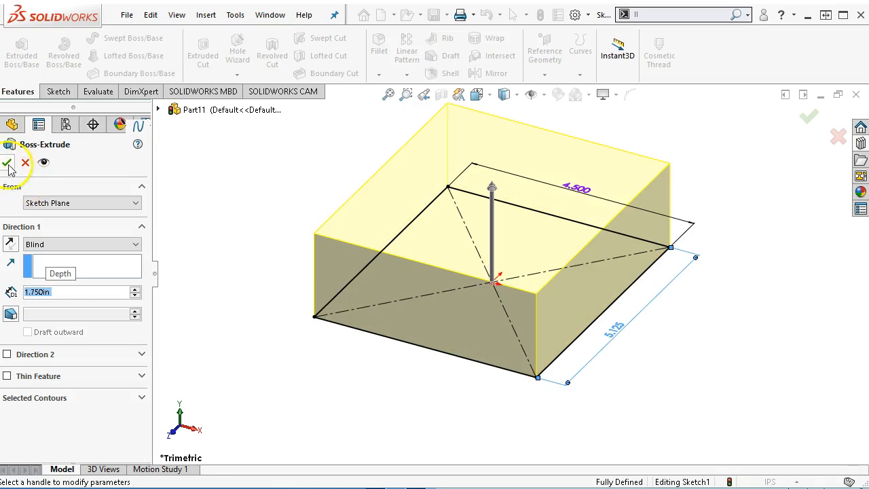
pyautogui.click(6, 162)
# Start a Hole Wizard hole on the block's front face with drill size 29/32 (0.90625 in), decimal values shown, and end condition Up To Next.
pyautogui.click(351, 278)
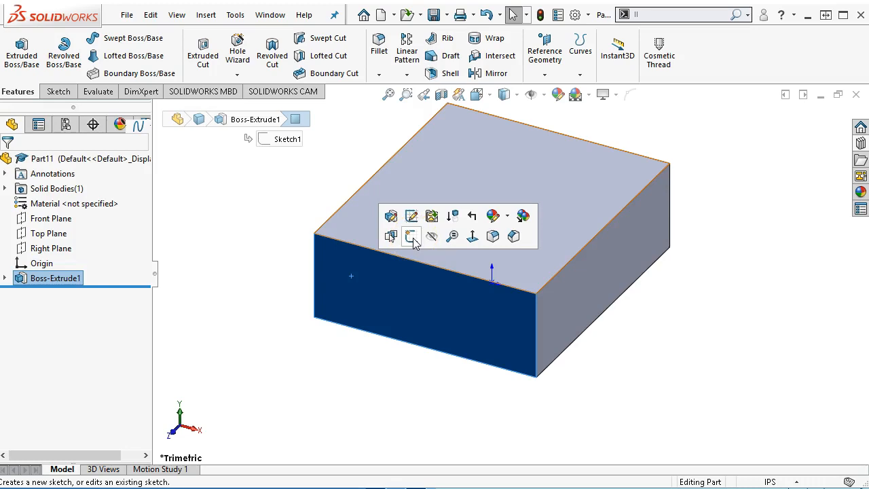
pyautogui.click(391, 239)
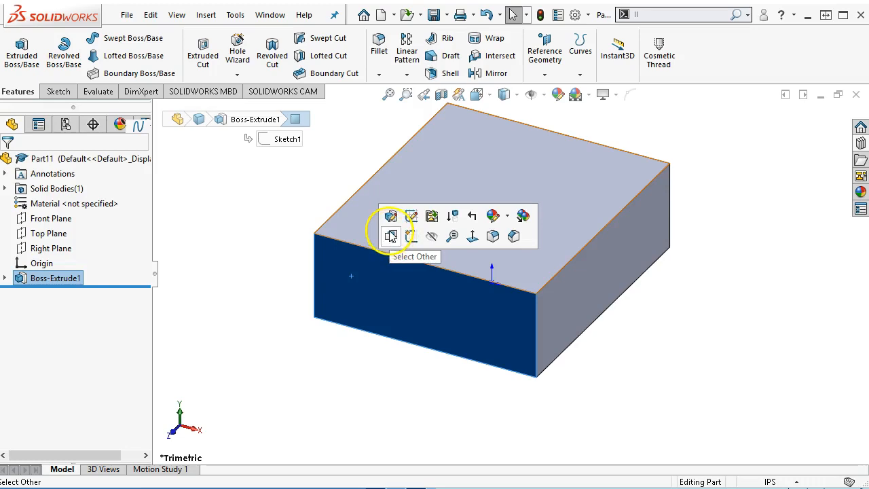
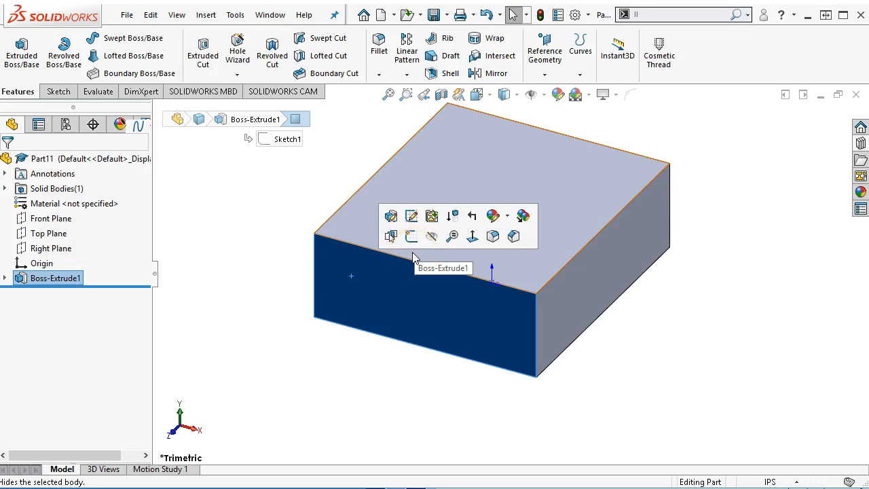
pyautogui.click(410, 273)
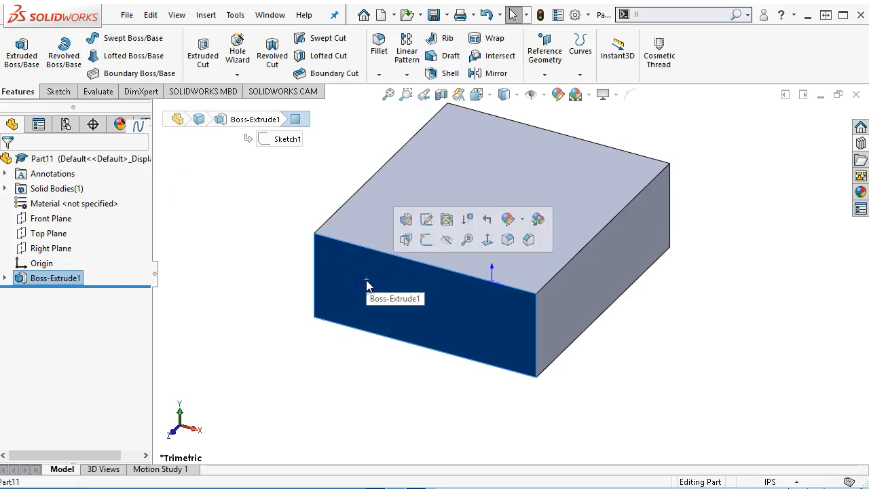
pyautogui.press('s')
pyautogui.click(409, 329)
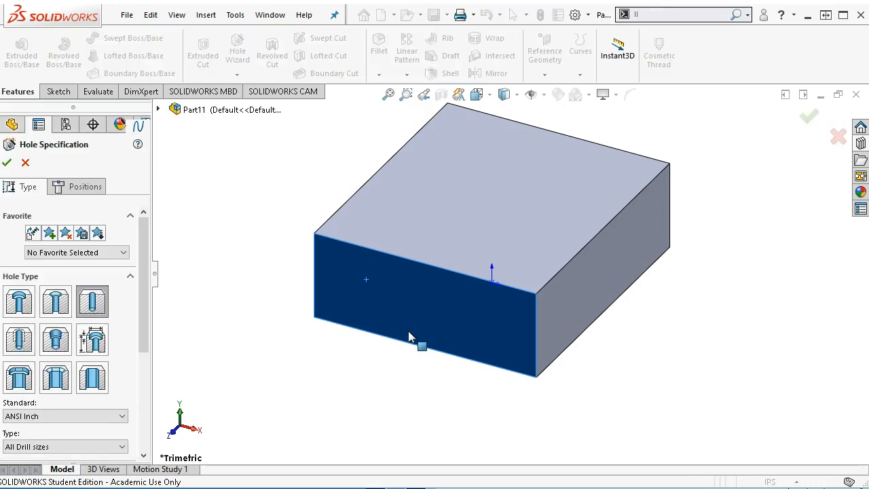
pyautogui.moveTo(145, 291); pyautogui.dragTo(148, 310)
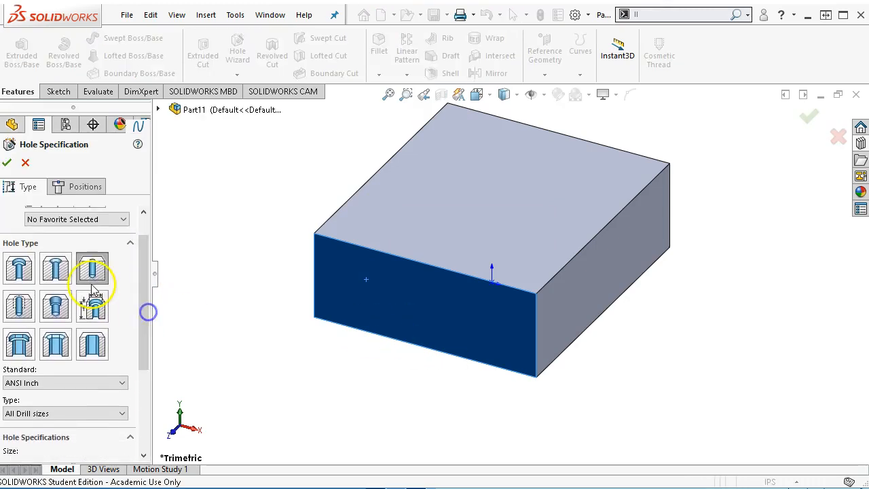
pyautogui.moveTo(142, 342); pyautogui.dragTo(142, 419)
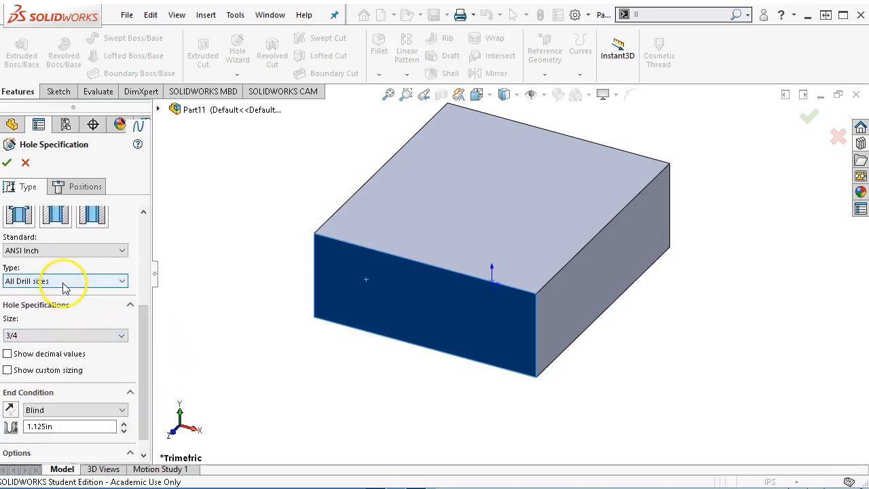
pyautogui.click(51, 354)
pyautogui.click(77, 335)
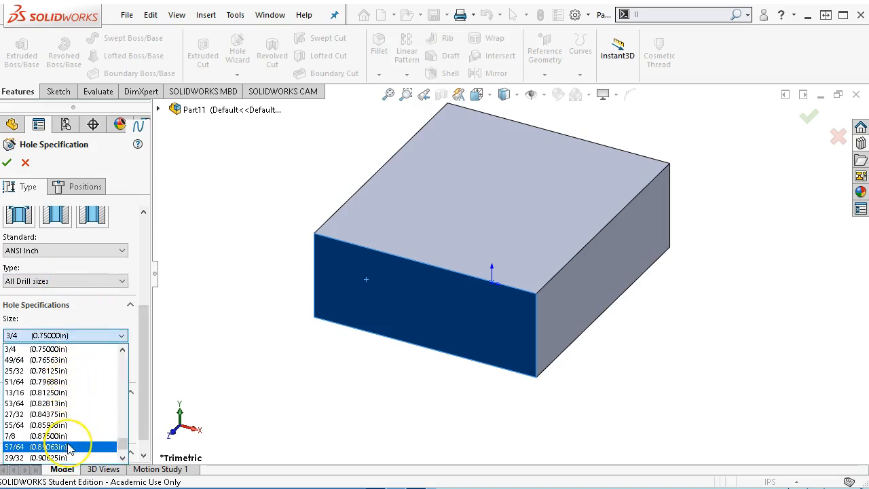
pyautogui.scroll(-1, 70, 448)
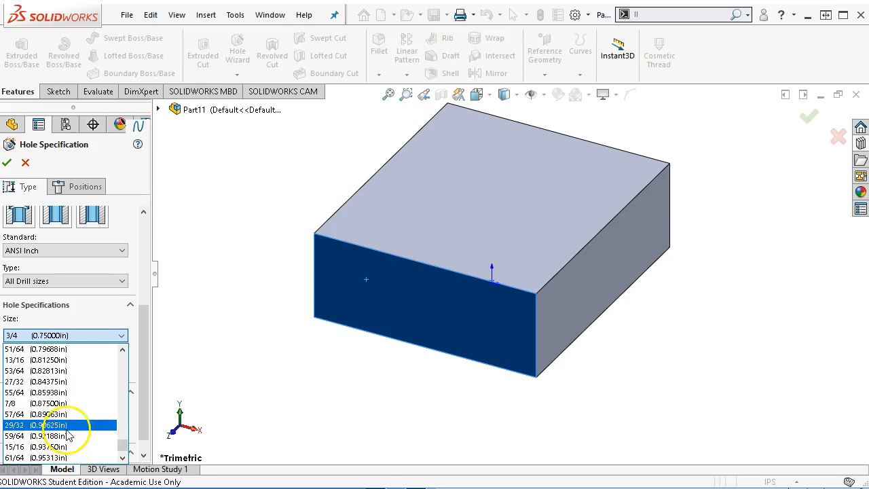
pyautogui.click(66, 425)
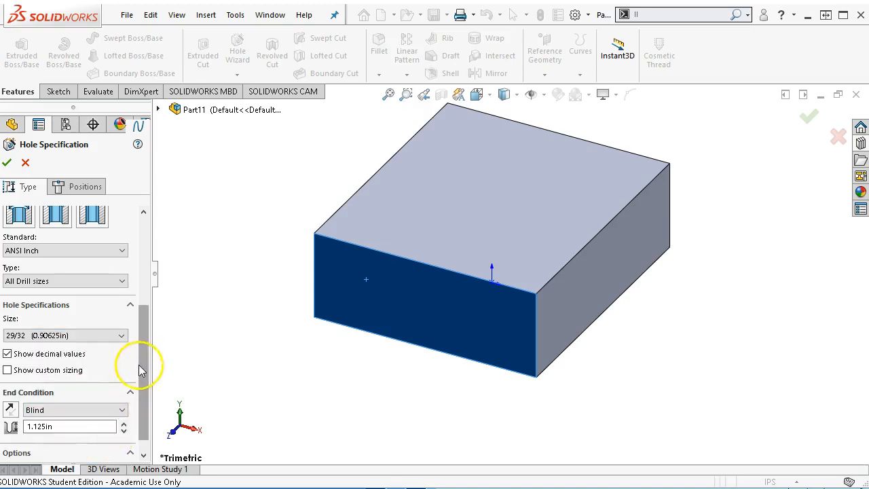
pyautogui.click(105, 410)
pyautogui.click(54, 438)
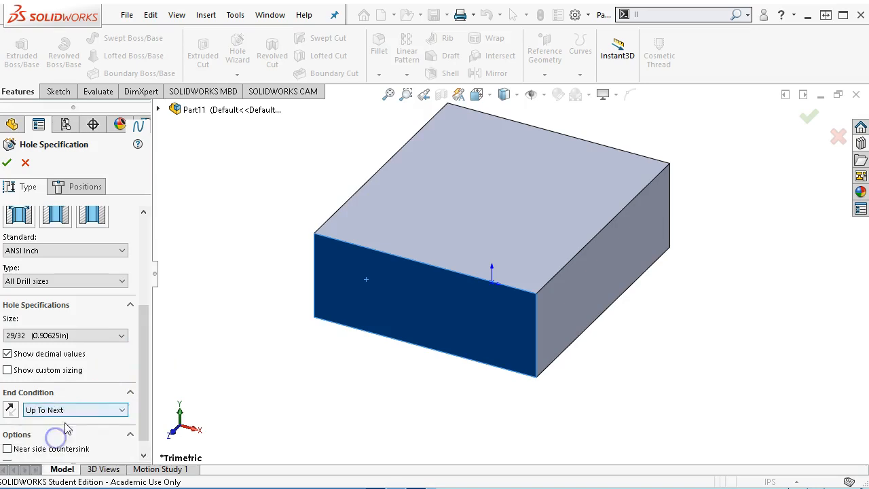
# Place one hole on the left half of the front face, about 1.17 in left of and 0.82 in above the origin.
pyautogui.click(59, 187)
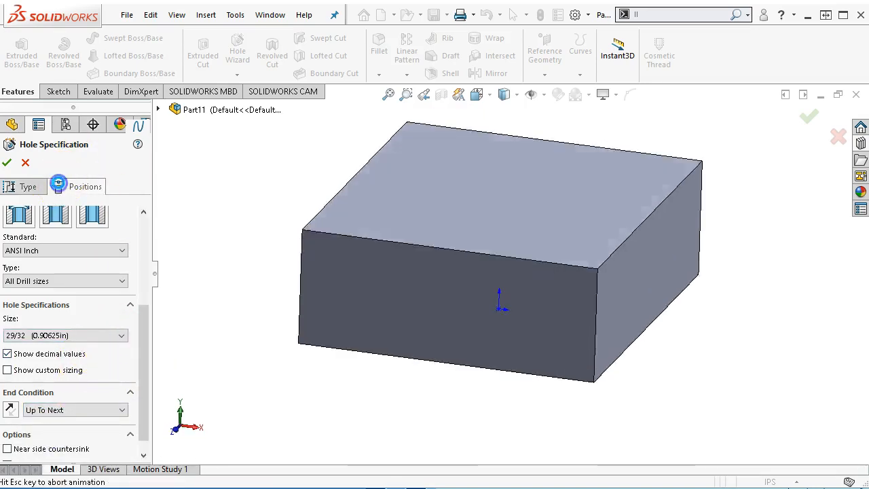
pyautogui.click(404, 278)
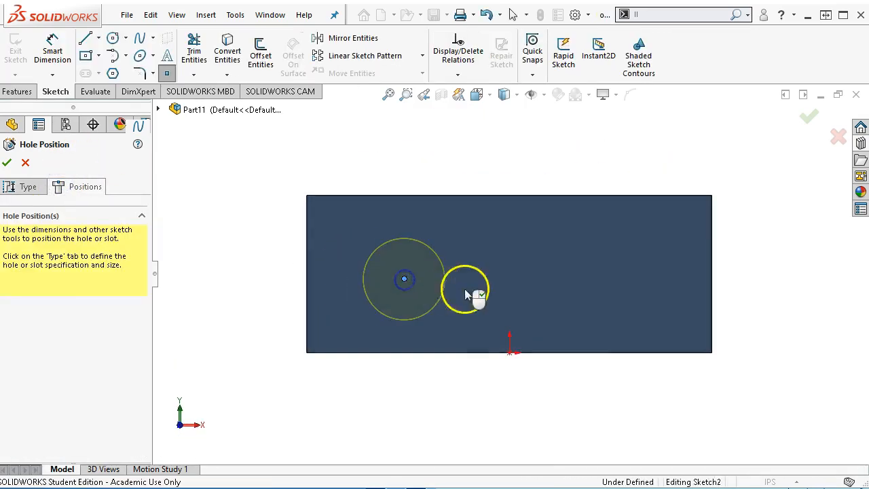
pyautogui.rightClick(497, 290)
pyautogui.click(509, 297)
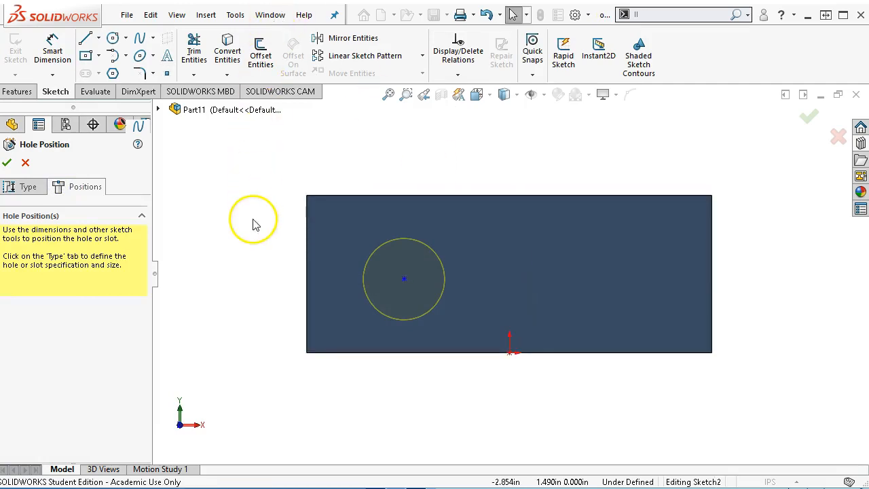
# Draw a vertical construction line from the origin to the top edge of the front face.
pyautogui.press('l')
pyautogui.click(508, 352)
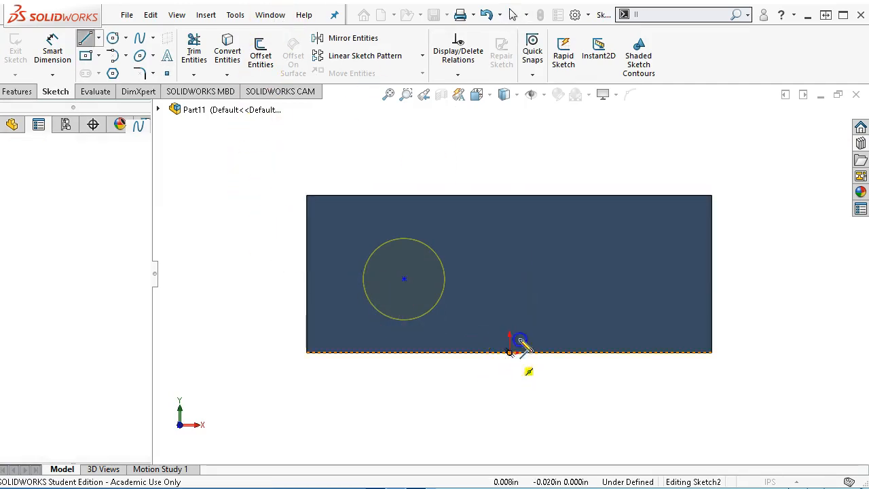
pyautogui.click(509, 196)
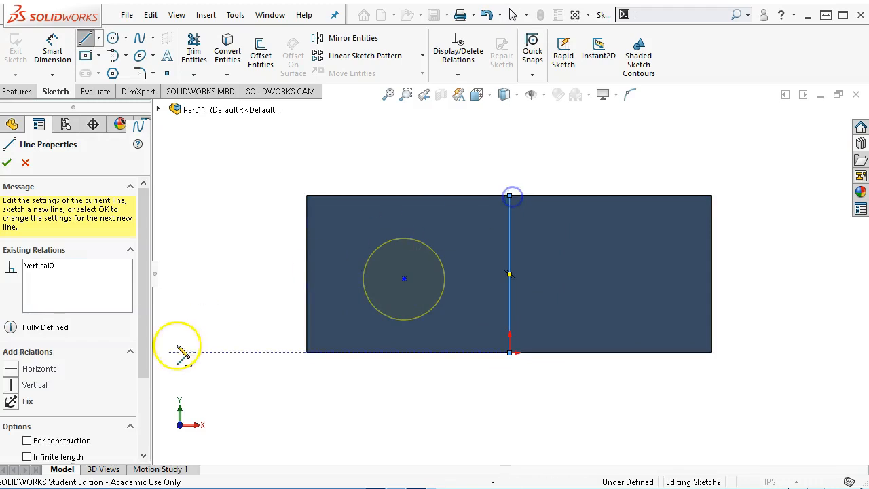
pyautogui.click(28, 441)
pyautogui.rightClick(412, 146)
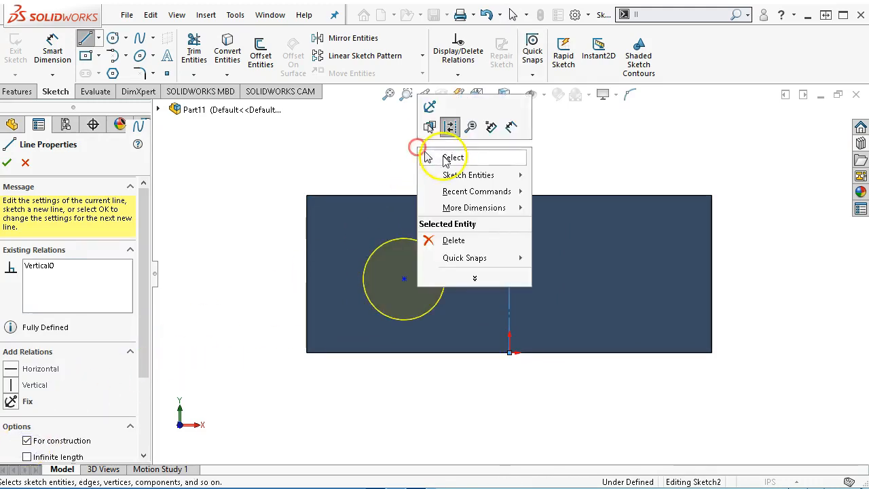
pyautogui.click(448, 156)
# Mirror the hole's centre point about the vertical construction line.
pyautogui.click(404, 279)
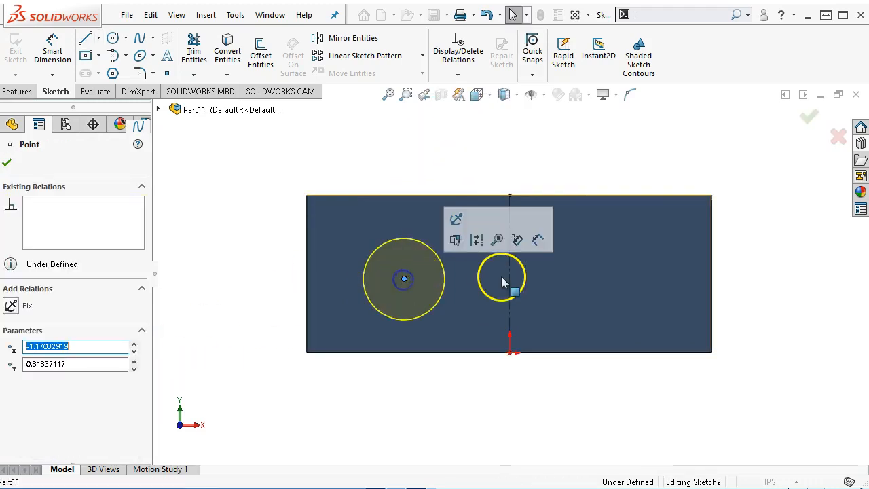
pyautogui.keyDown('ctrl'); pyautogui.click(508, 275); pyautogui.keyUp('ctrl')
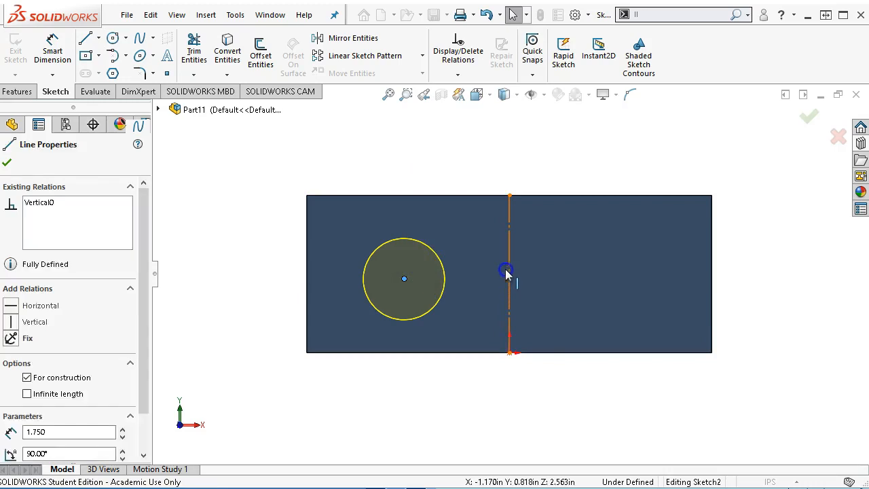
pyautogui.click(326, 38)
# Dimension the horizontal distance between the two hole centres and set it to 2.3735 in.
pyautogui.rightClick(470, 164)
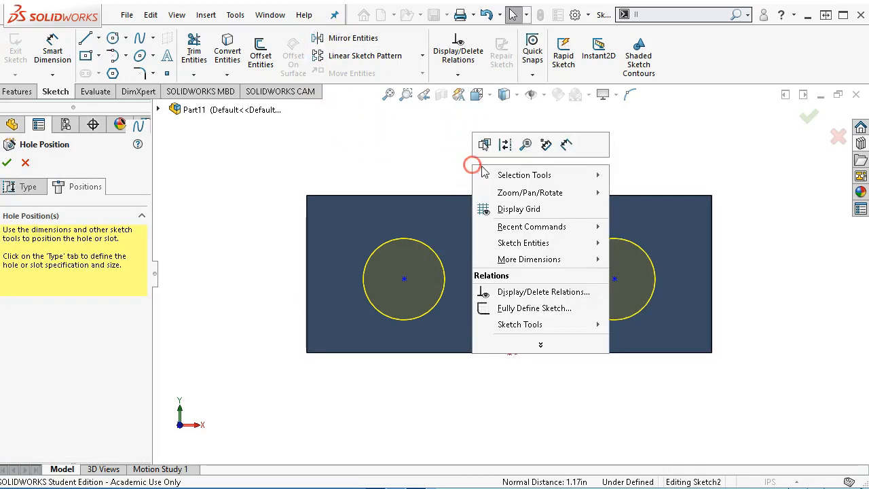
pyautogui.click(564, 146)
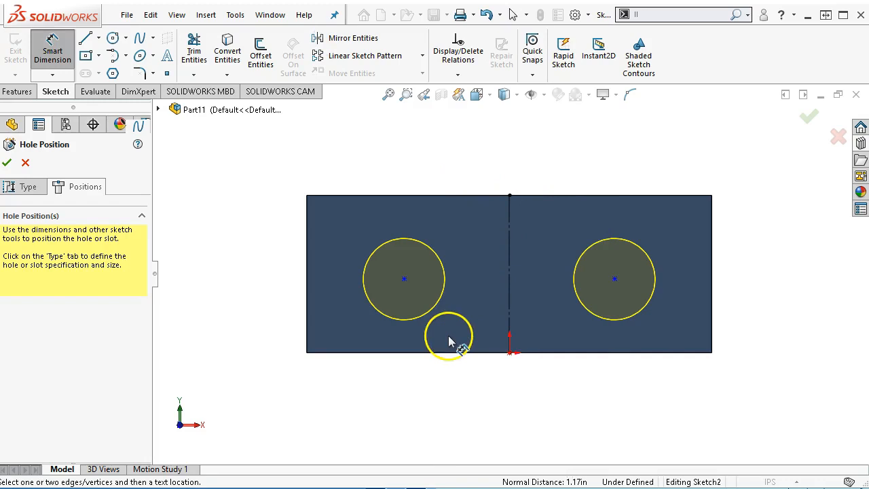
pyautogui.click(403, 279)
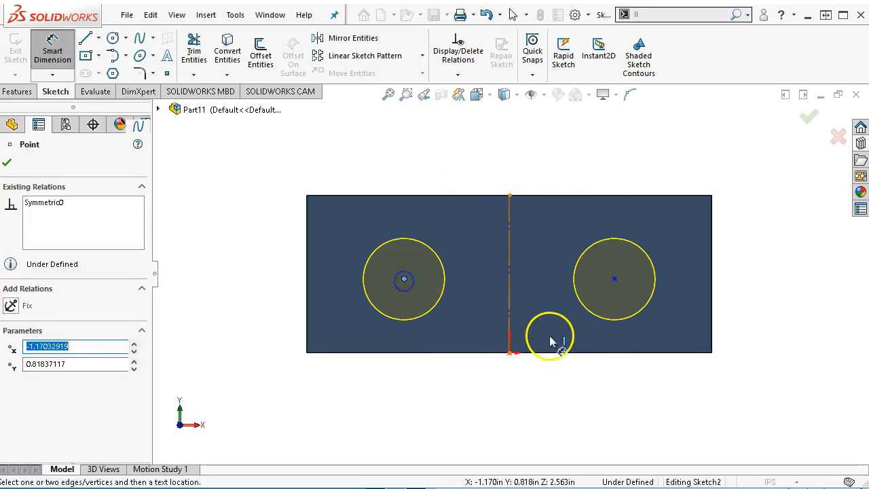
pyautogui.click(614, 279)
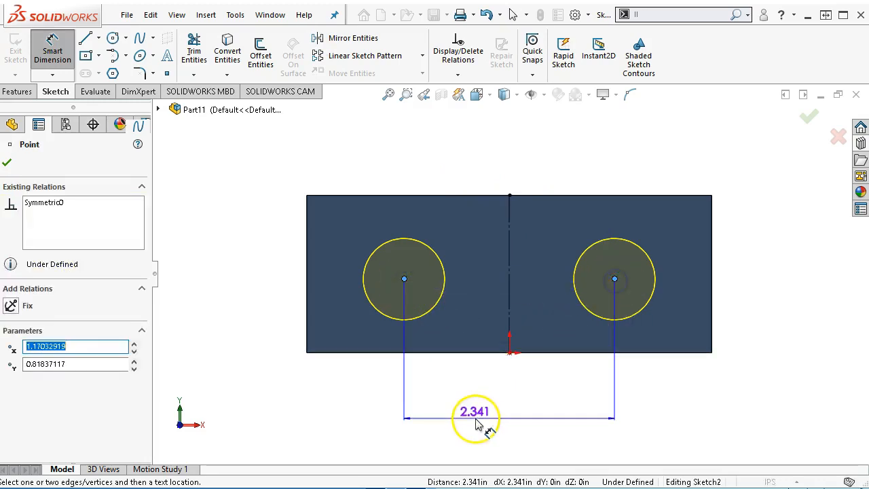
pyautogui.click(490, 403)
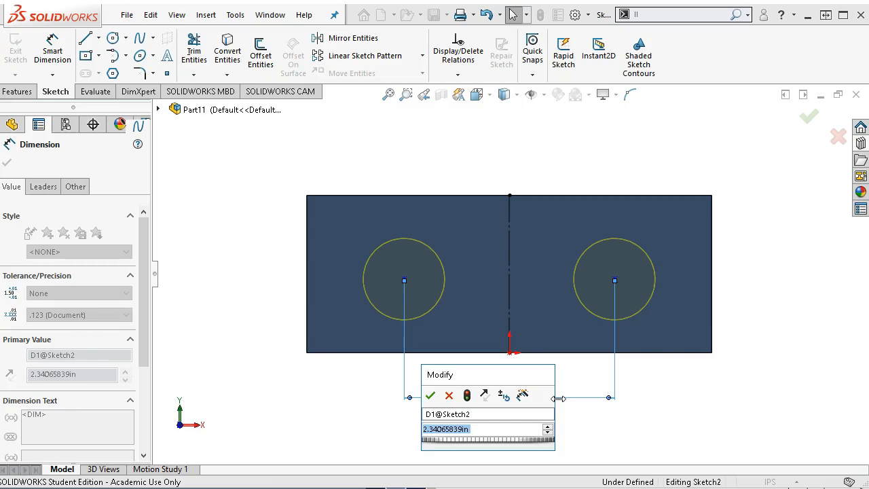
pyautogui.write('2.3')
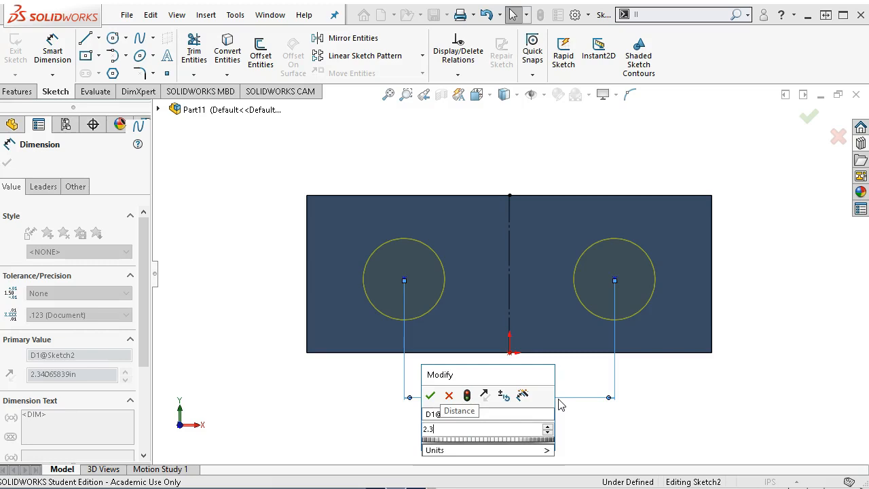
pyautogui.write('5')
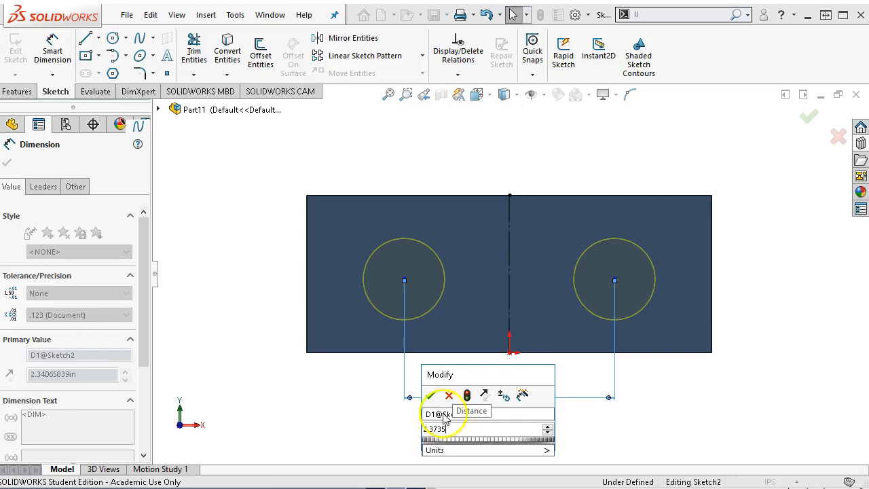
pyautogui.click(430, 395)
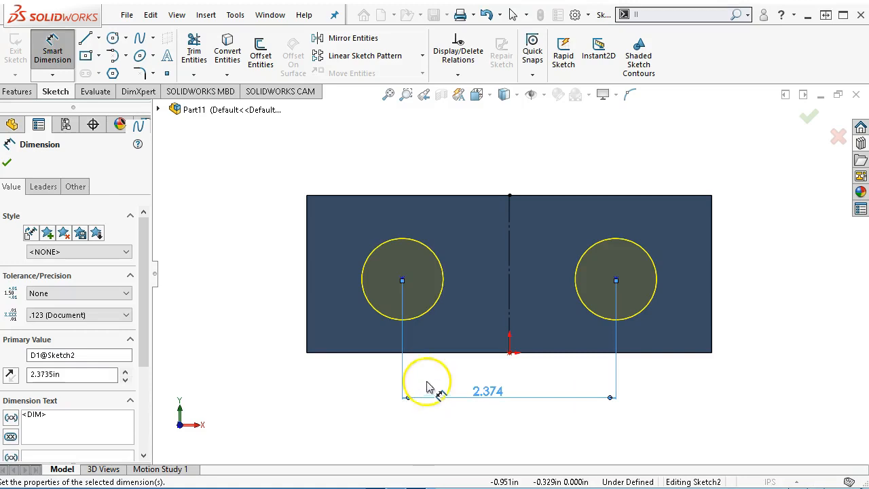
# Give the hole-spacing dimension a Limit tolerance of +0.0015 in and -0.00015 in, with four decimal places.
pyautogui.click(73, 293)
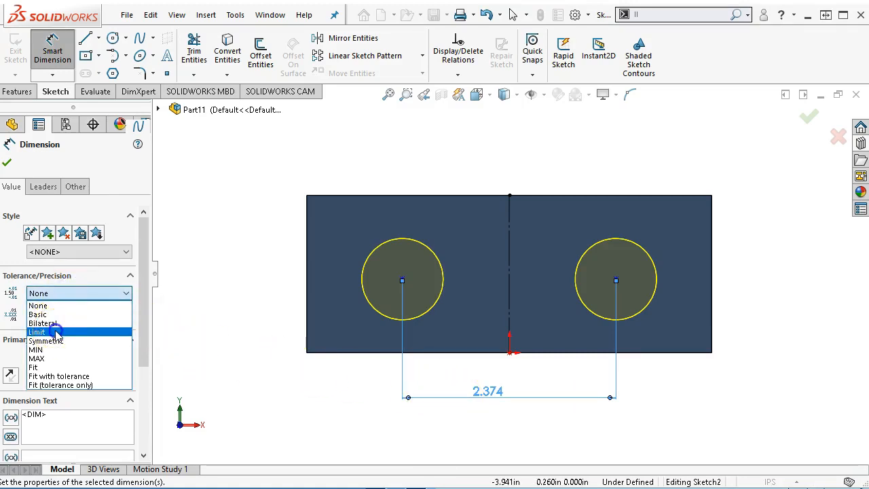
pyautogui.click(54, 331)
pyautogui.click(65, 314)
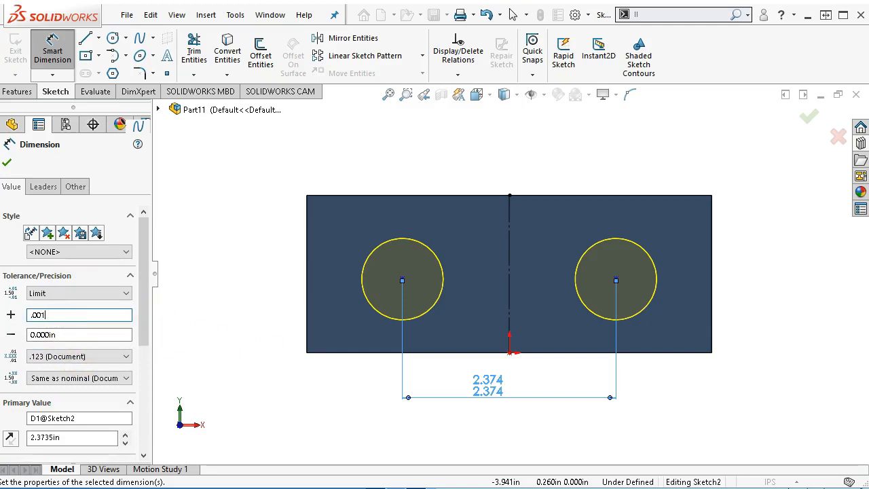
pyautogui.click(62, 334)
pyautogui.write('.000')
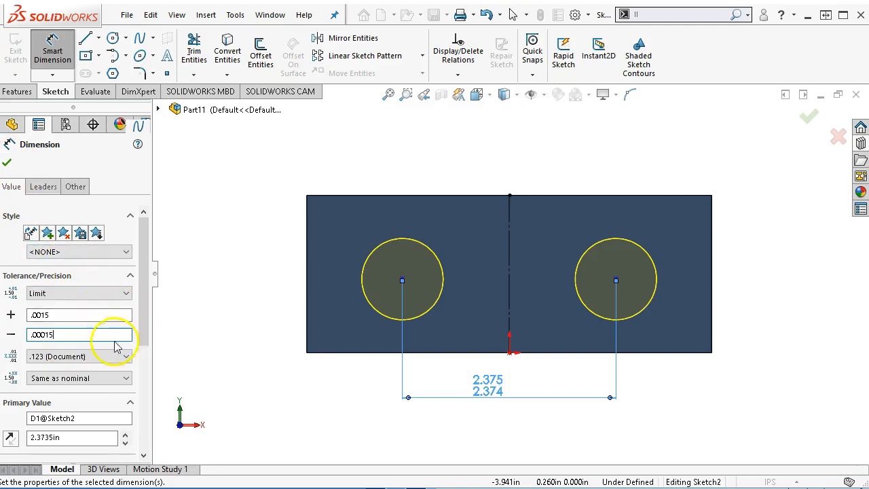
pyautogui.click(76, 356)
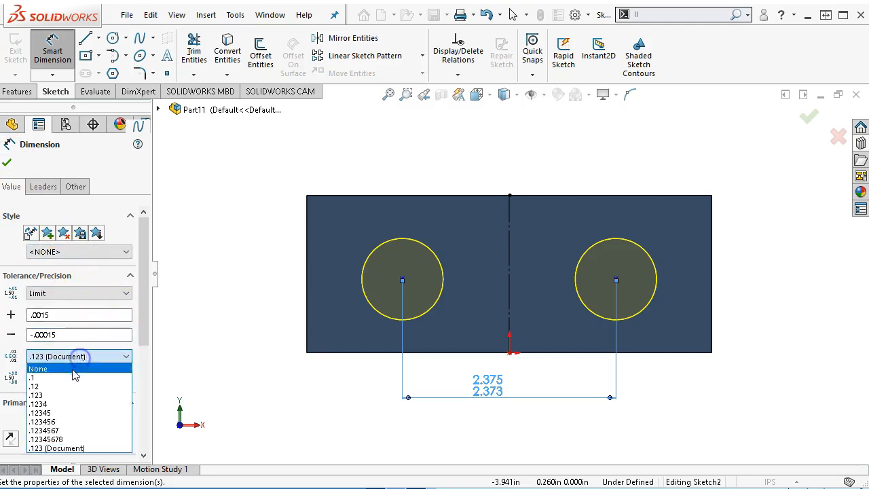
pyautogui.click(57, 403)
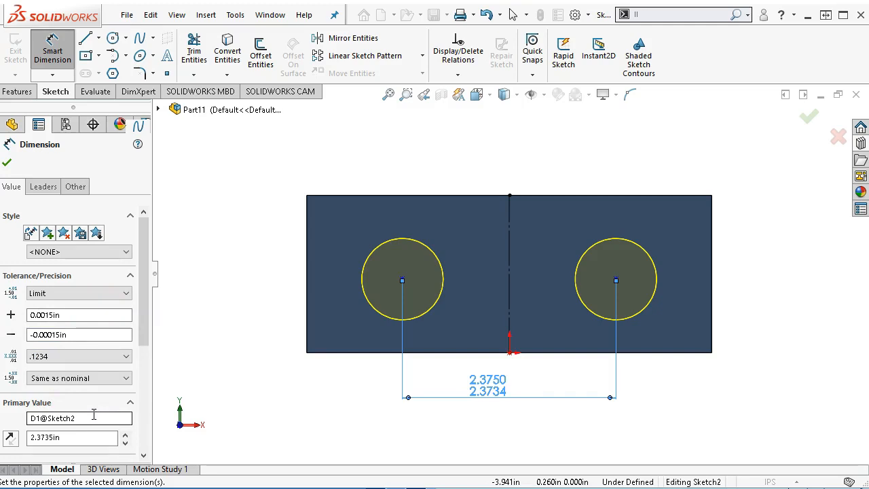
pyautogui.click(95, 414)
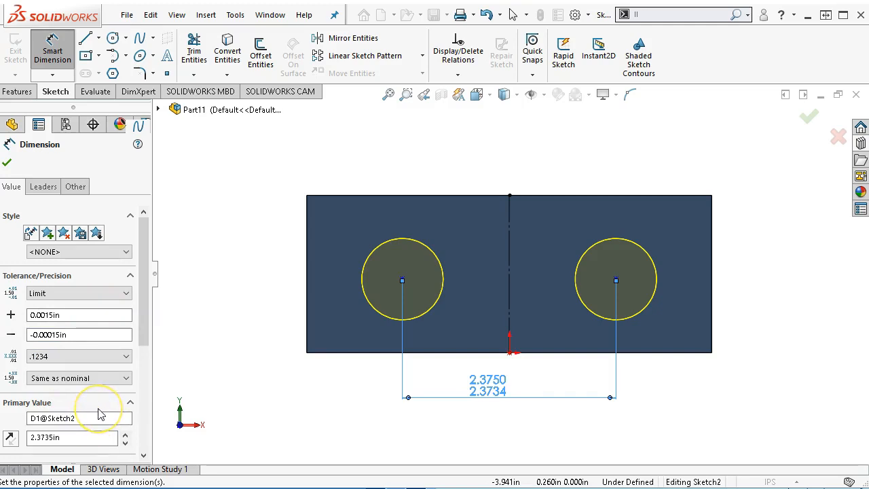
# Correct the lower limit of the hole-spacing tolerance to -0.0015 in and accept the dimension.
pyautogui.click(80, 333)
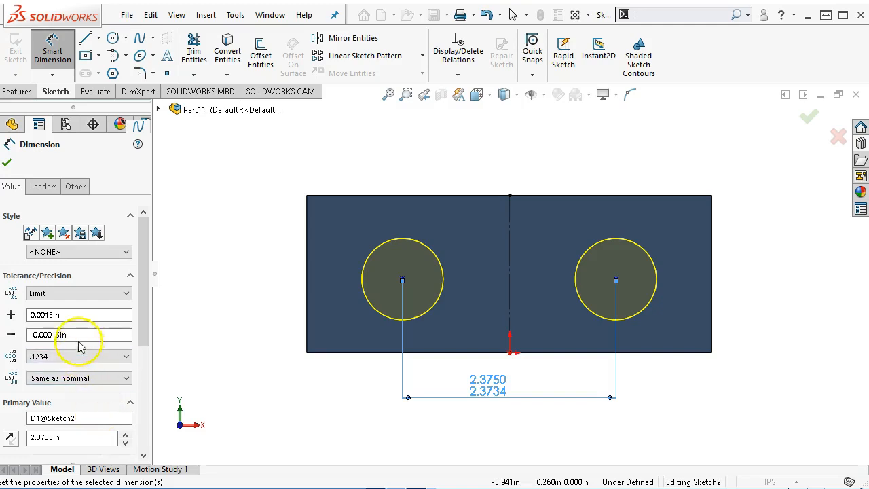
pyautogui.click(53, 334)
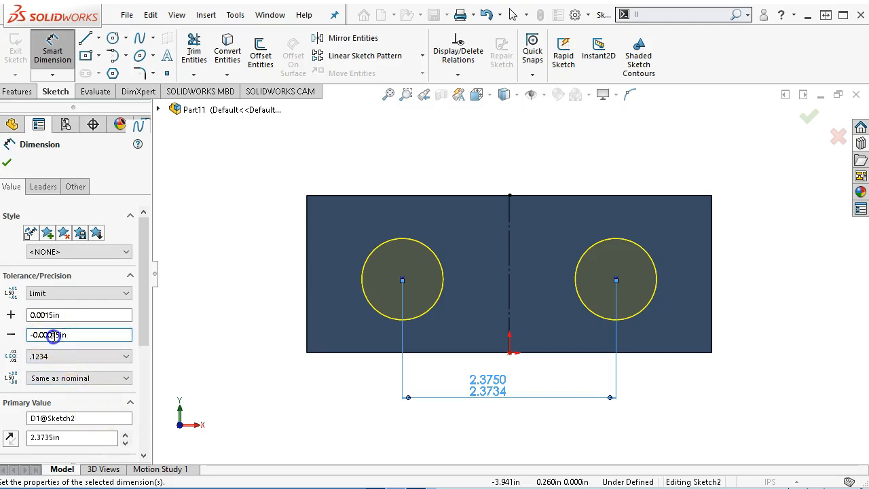
pyautogui.press('BackSpace')
pyautogui.click(138, 345)
pyautogui.press('Tab')
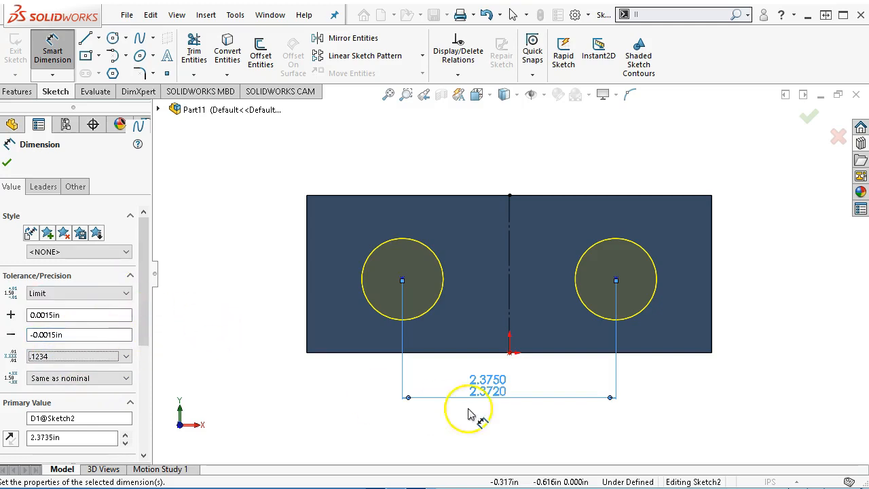
pyautogui.click(7, 164)
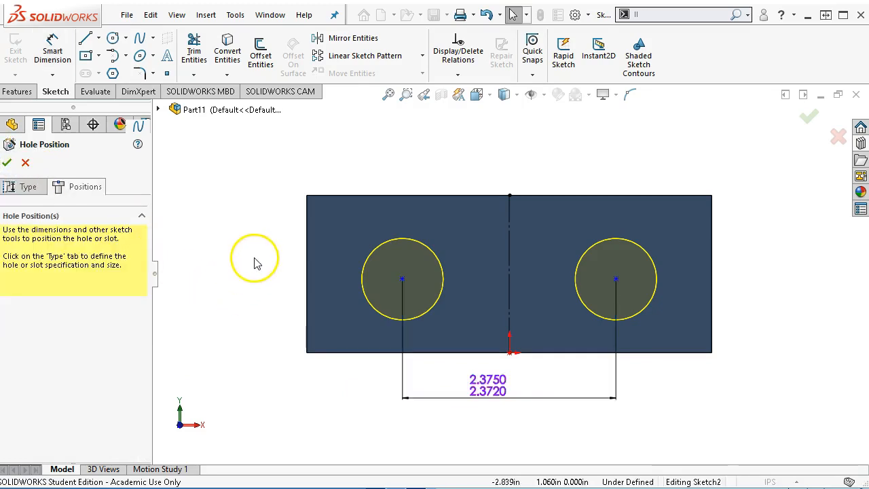
# Make the left hole's centre horizontal with the midpoint of the vertical construction line and finish the hole feature.
pyautogui.scroll(1, 470, 137)
pyautogui.click(471, 135)
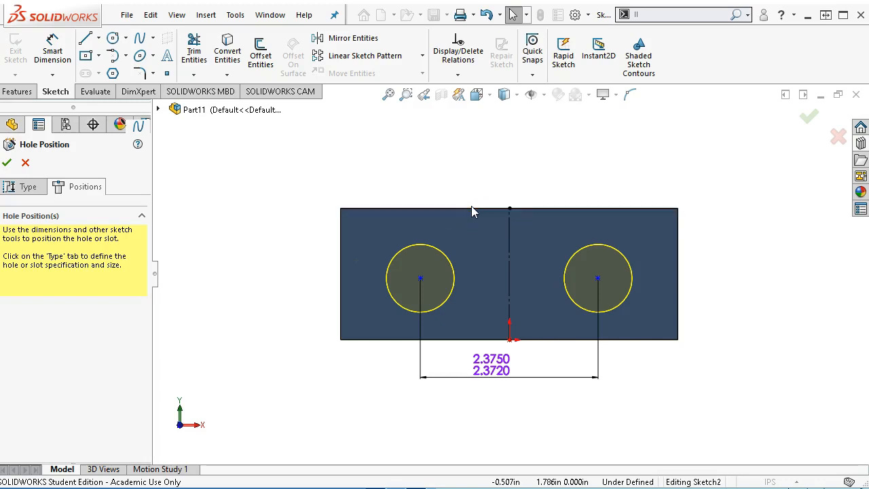
pyautogui.rightClick(509, 275)
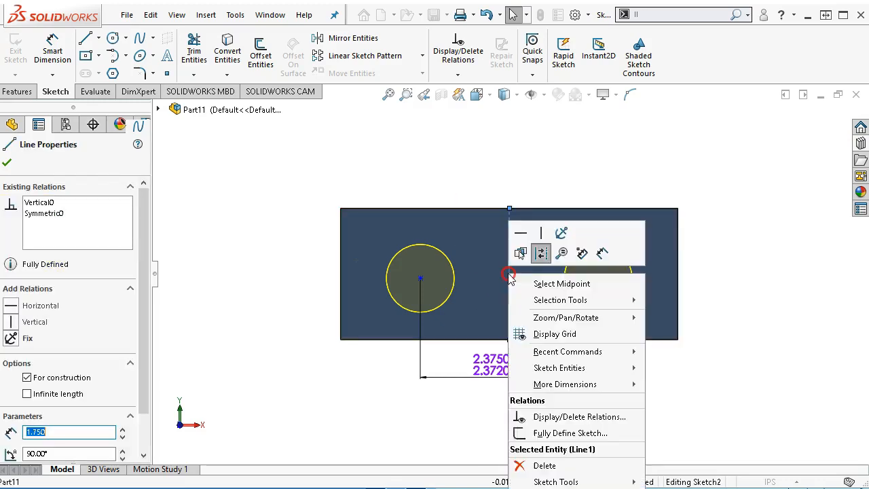
pyautogui.click(543, 284)
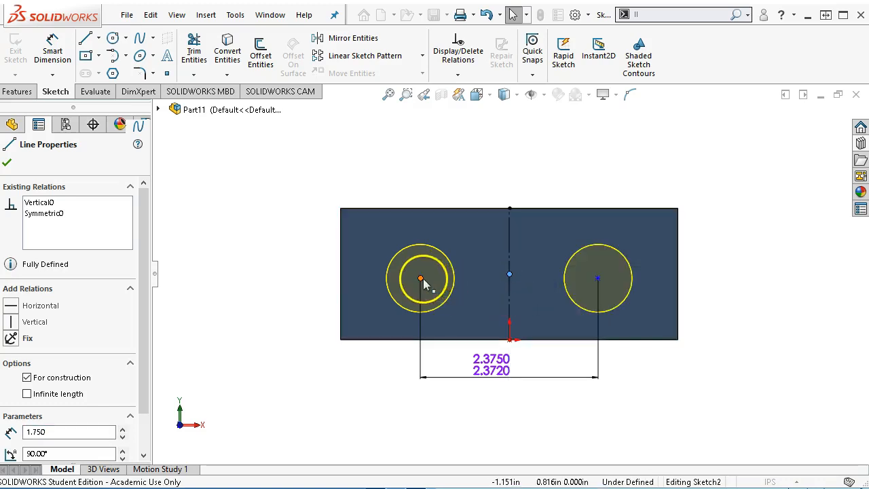
pyautogui.keyDown('ctrl'); pyautogui.click(422, 279); pyautogui.keyUp('ctrl')
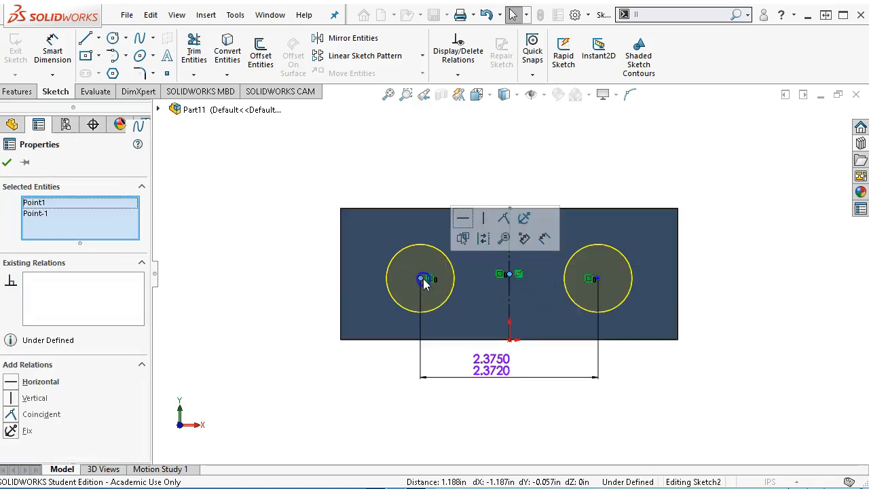
pyautogui.click(463, 220)
pyautogui.click(434, 159)
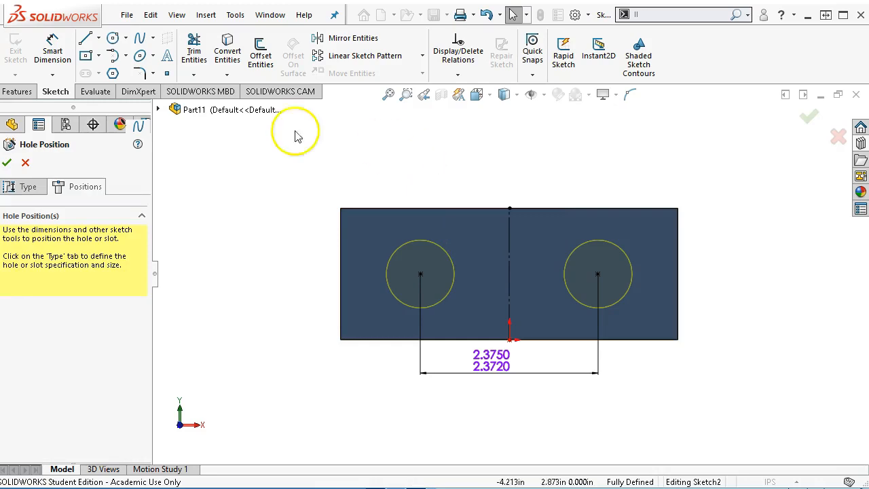
pyautogui.click(7, 162)
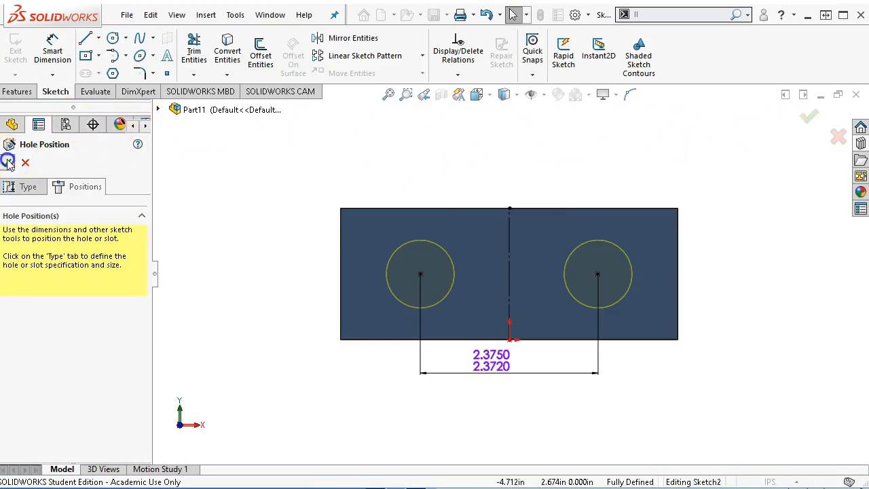
# Start a Hole Wizard counterbore hole on the block's top face using the ANSI Inch standard and Hex Bolt type.
pyautogui.moveTo(447, 218); pyautogui.dragTo(416, 315, button='middle')
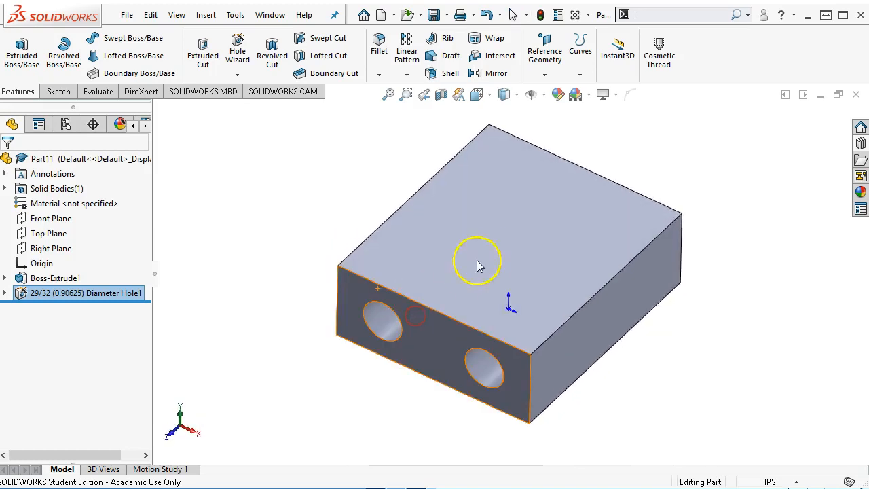
pyautogui.click(502, 242)
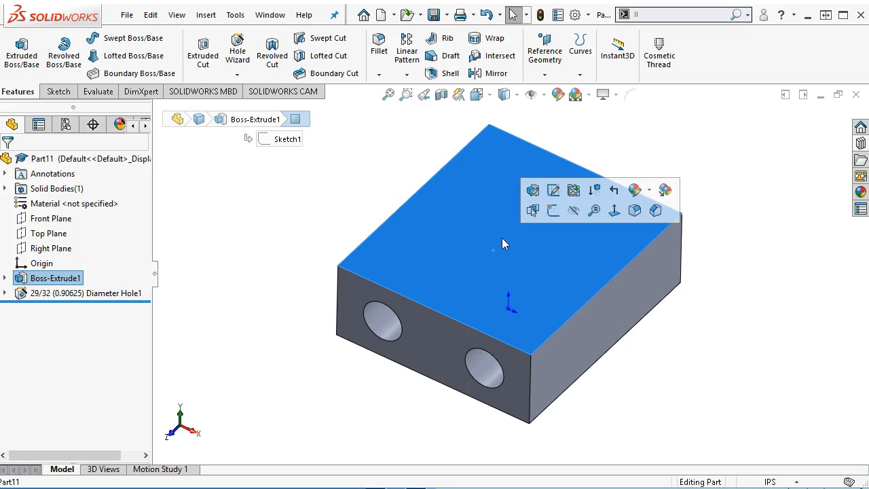
pyautogui.click(502, 261)
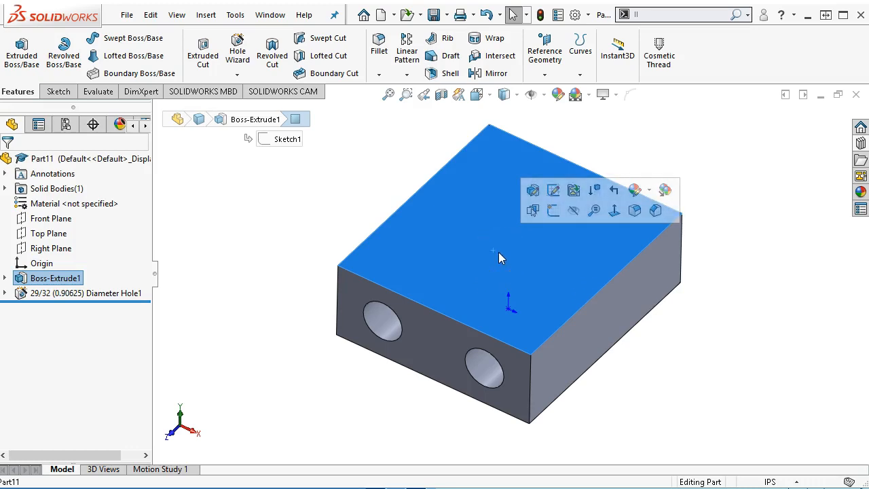
pyautogui.press('s')
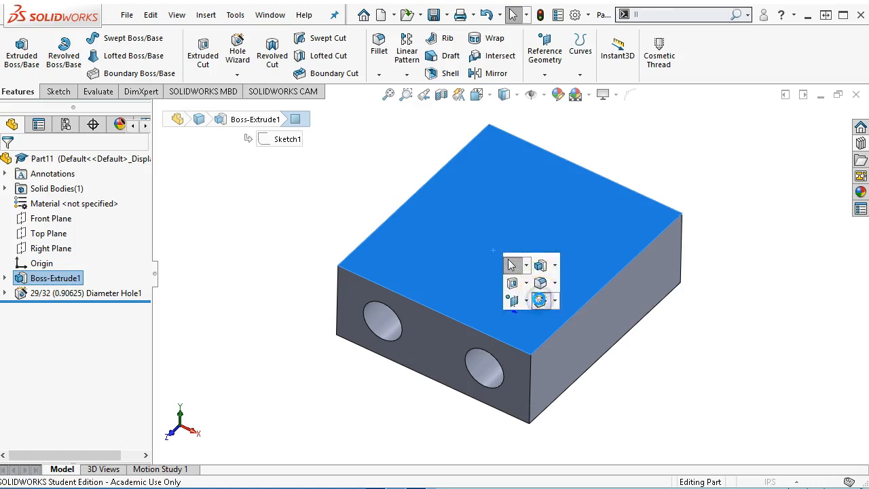
pyautogui.click(539, 299)
pyautogui.click(19, 302)
pyautogui.moveTo(146, 307); pyautogui.dragTo(140, 376)
pyautogui.click(80, 303)
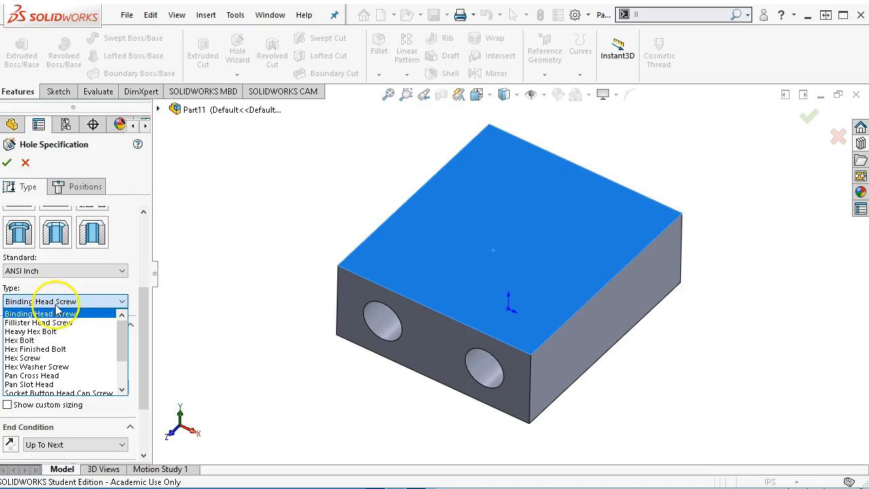
pyautogui.click(41, 340)
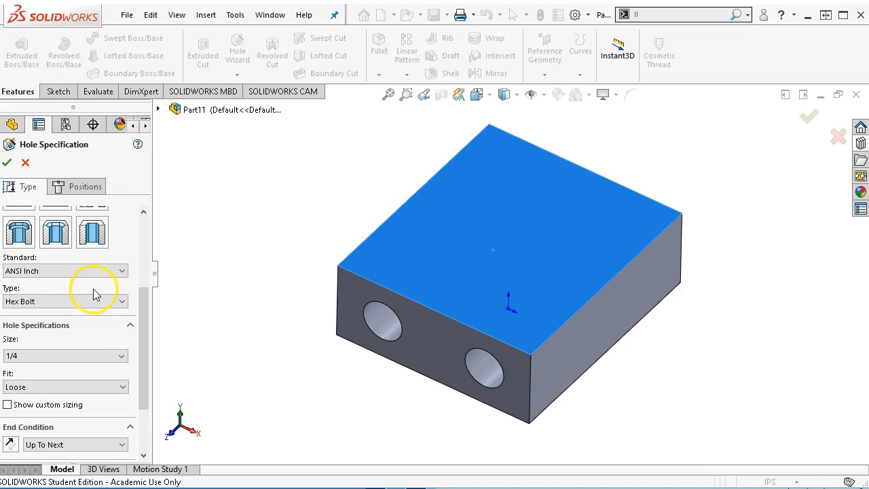
# Set the counterbore hole size to 7/8 and check the available fit options.
pyautogui.click(102, 356)
pyautogui.scroll(-1, 72, 408)
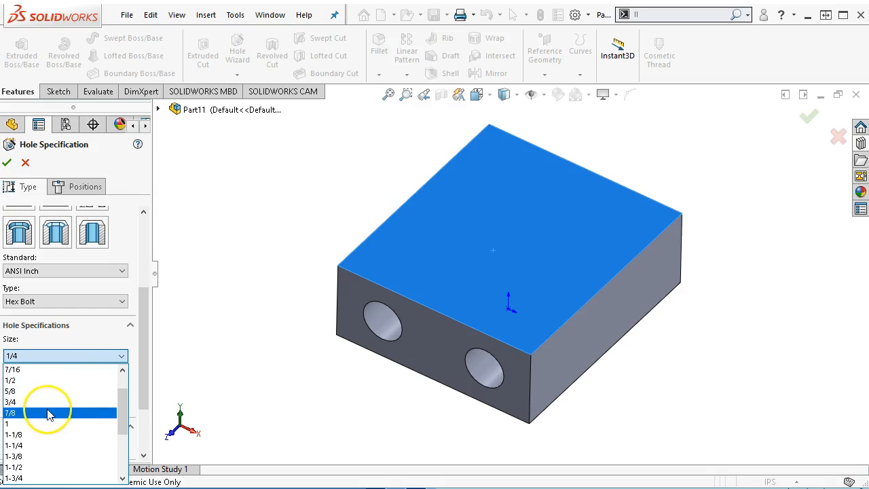
pyautogui.click(47, 412)
pyautogui.click(64, 387)
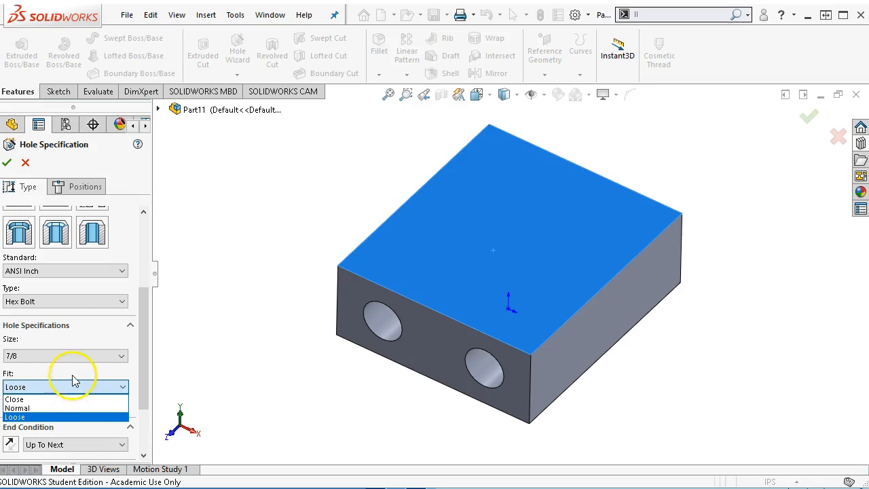
pyautogui.click(68, 356)
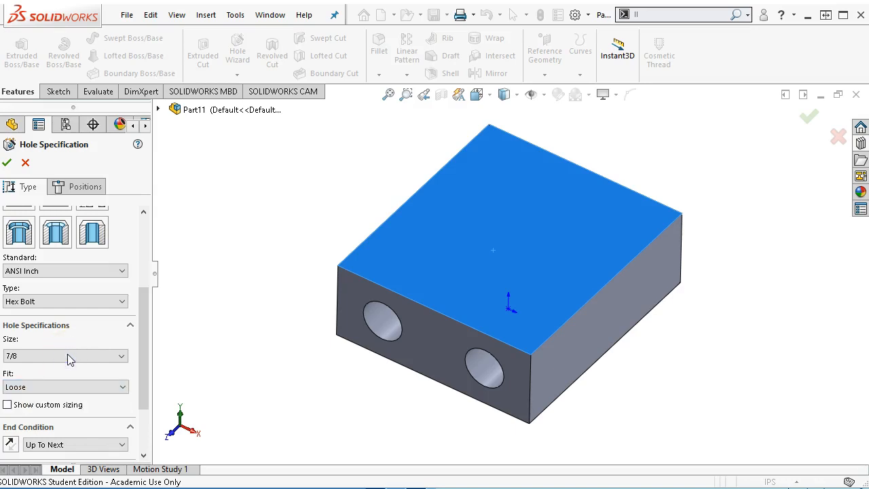
# Set the counterbore hole size to 3/4.
pyautogui.click(68, 355)
pyautogui.scroll(1, 81, 378)
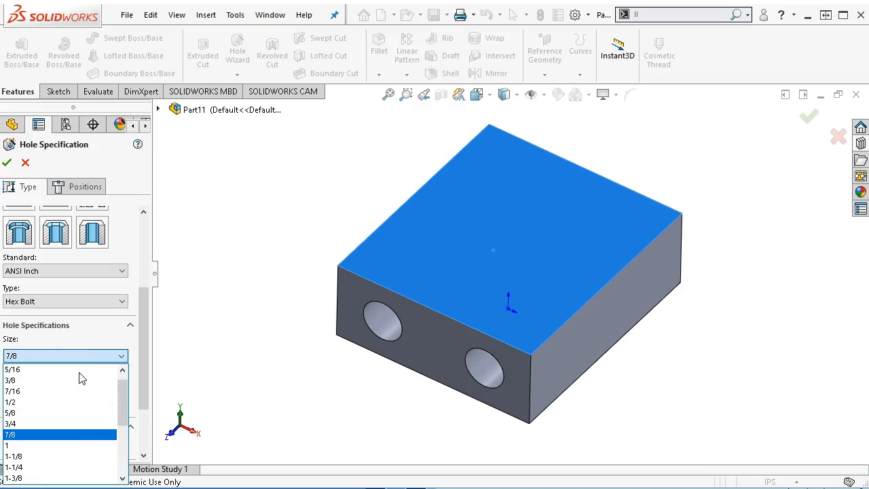
pyautogui.click(22, 424)
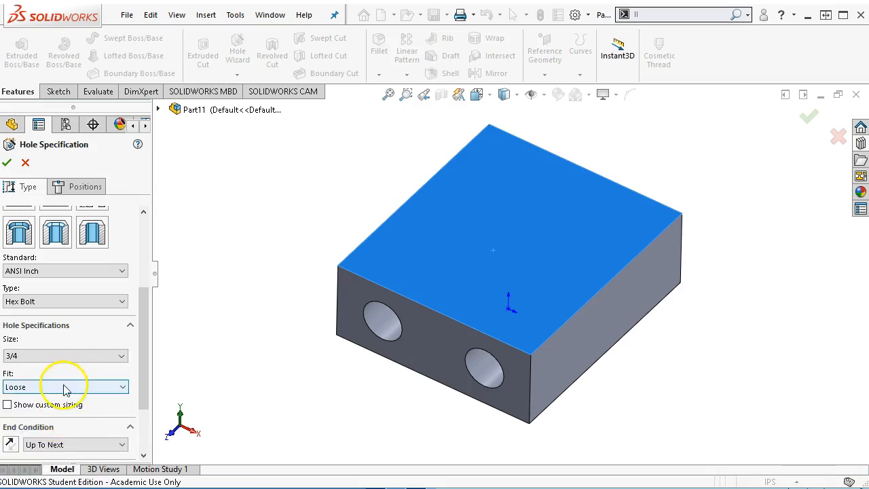
# Set the 3/4 counterbore's fit to Normal and turn on custom sizing.
pyautogui.click(66, 387)
pyautogui.click(54, 409)
pyautogui.click(42, 405)
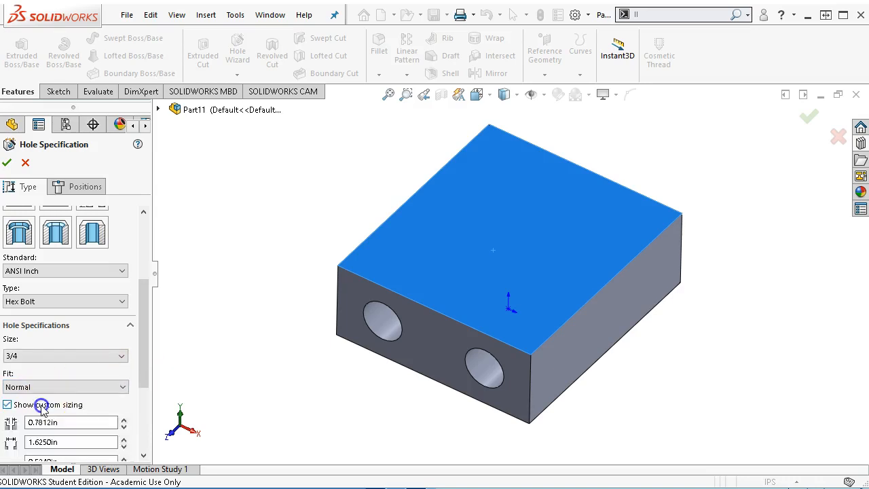
pyautogui.moveTo(142, 360); pyautogui.dragTo(148, 388)
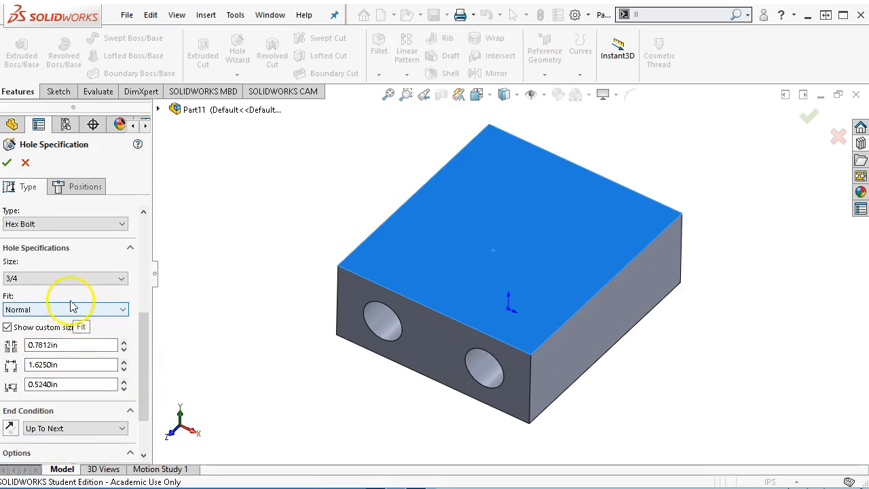
# Set the counterbore size to 5/8 with a Loose fit and review the custom sizing values.
pyautogui.click(59, 284)
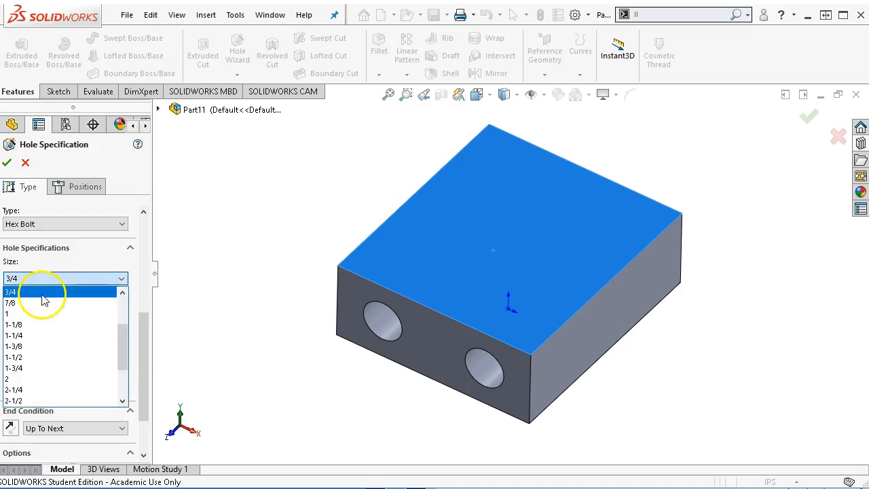
pyautogui.click(27, 314)
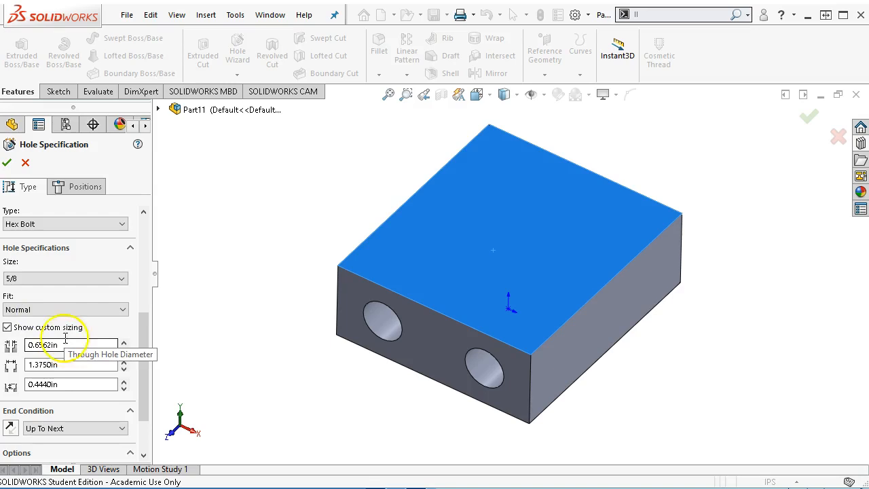
pyautogui.click(58, 309)
pyautogui.click(44, 339)
pyautogui.click(70, 345)
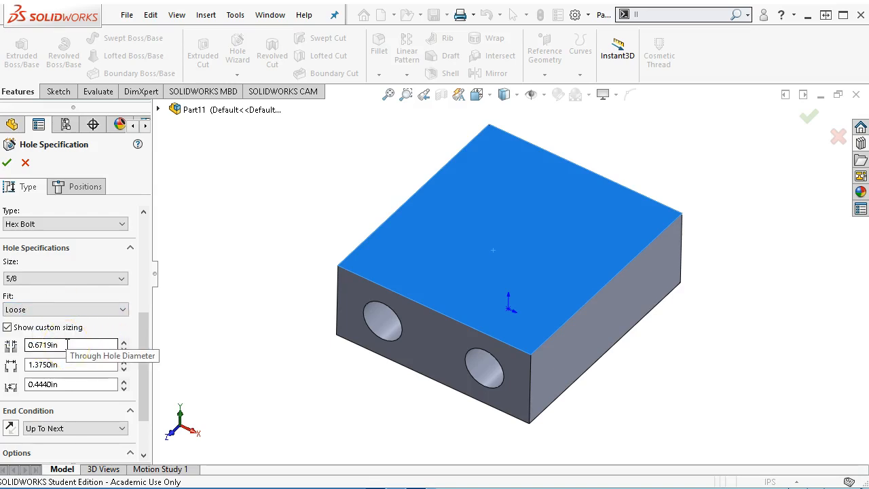
pyautogui.click(63, 383)
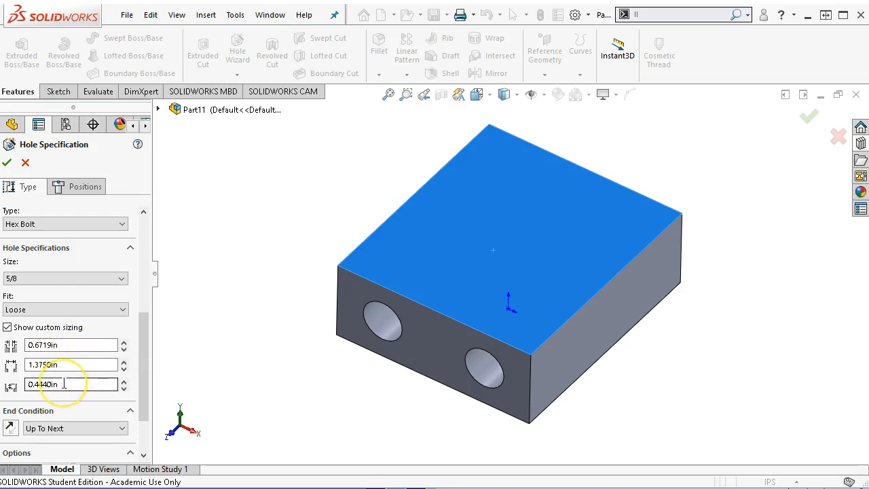
pyautogui.click(64, 347)
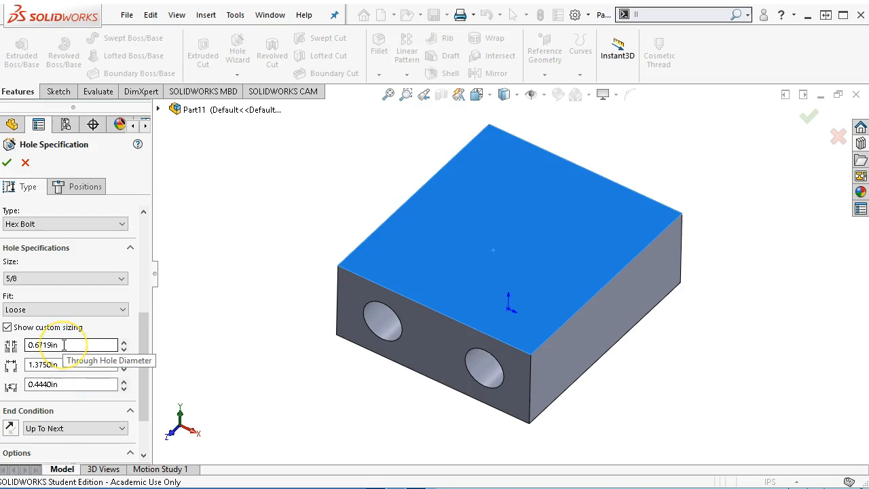
# Set the counterbore's custom through hole diameter to 0.75 in, counterbore diameter to 1.625 in and counterbore depth to 0.4375 in.
pyautogui.click(62, 347)
pyautogui.doubleClick(62, 347)
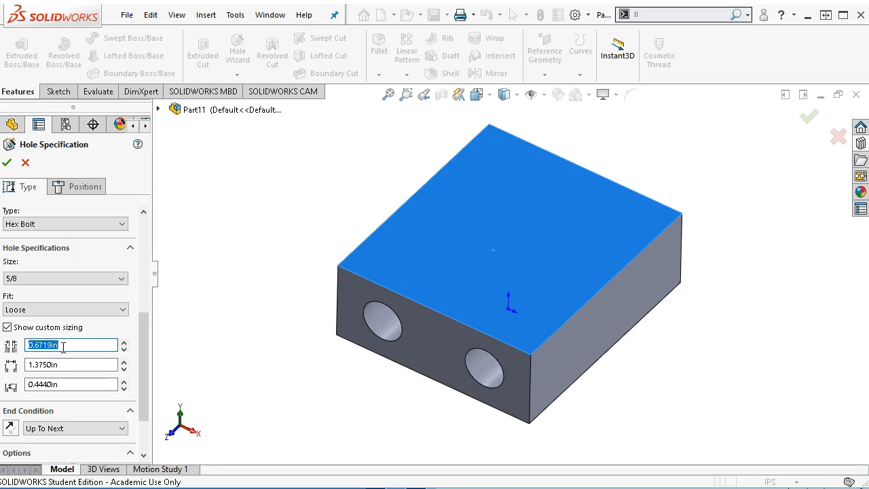
pyautogui.write('.75')
pyautogui.doubleClick(60, 363)
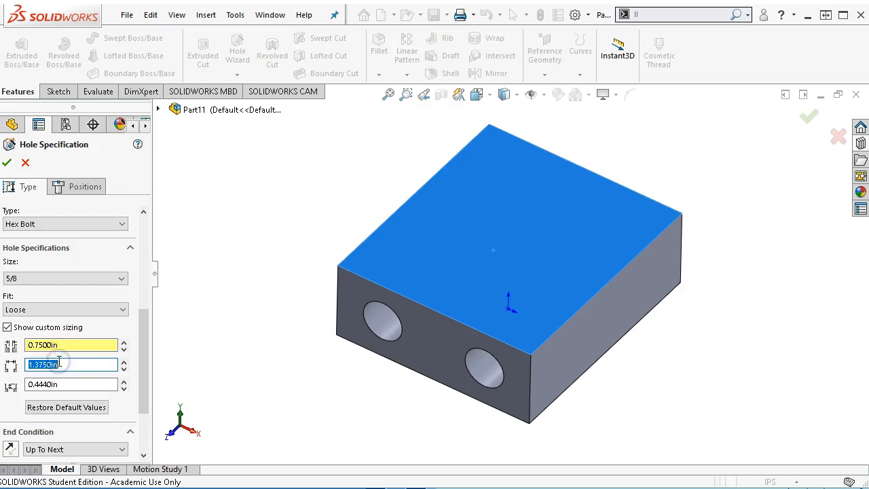
pyautogui.write('1.625')
pyautogui.doubleClick(65, 385)
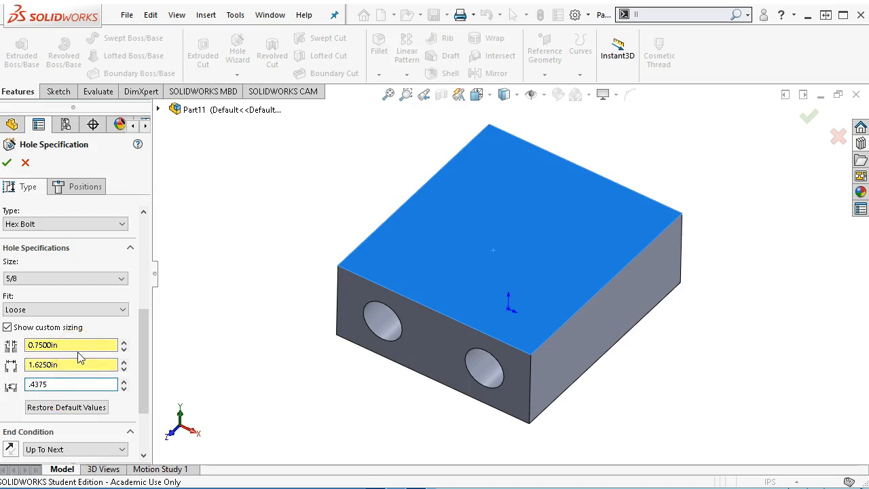
pyautogui.press('Tab')
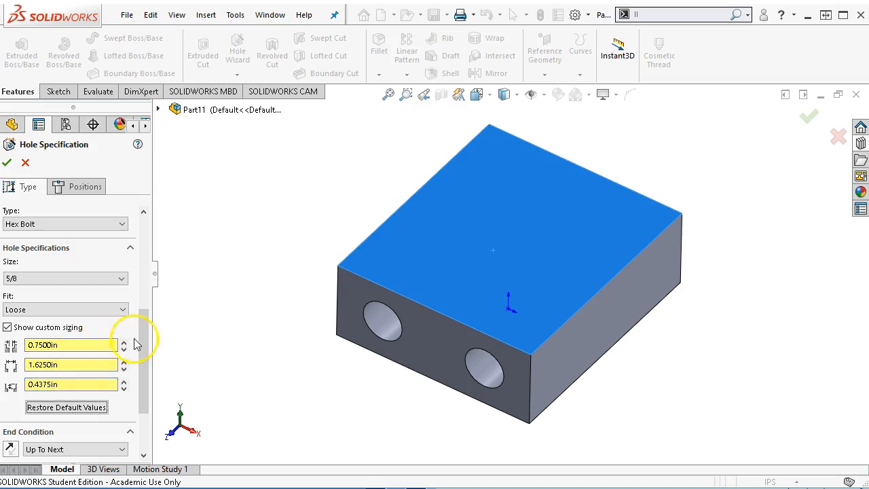
# Place the counterbore hole at the origin on the block's top face, finish the feature and show the part in isometric view.
pyautogui.moveTo(145, 330); pyautogui.dragTo(152, 251)
pyautogui.click(80, 187)
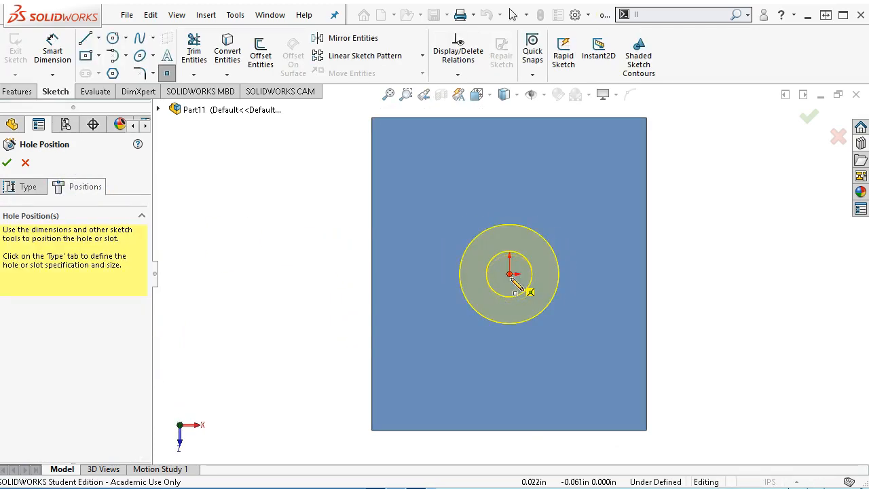
pyautogui.click(510, 275)
pyautogui.rightClick(656, 291)
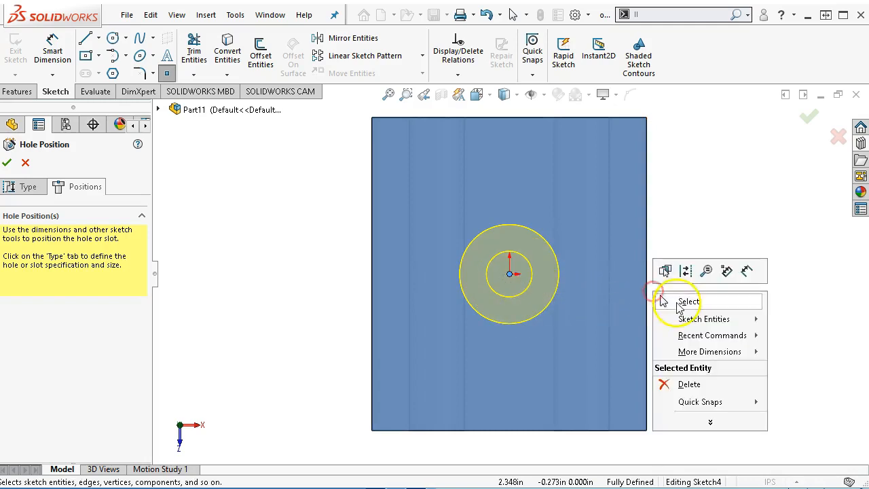
pyautogui.click(679, 300)
pyautogui.click(808, 116)
pyautogui.click(760, 220)
pyautogui.hotkey('ctrl', '7')
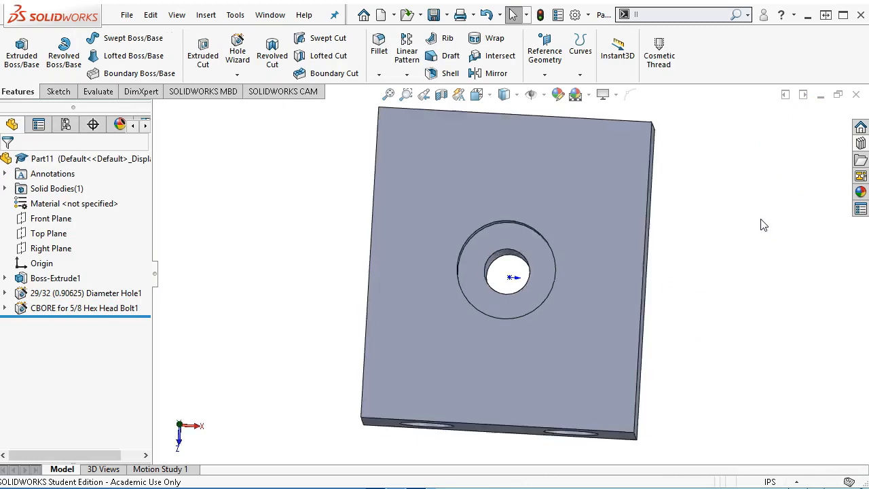
pyautogui.click(748, 206)
pyautogui.click(417, 180)
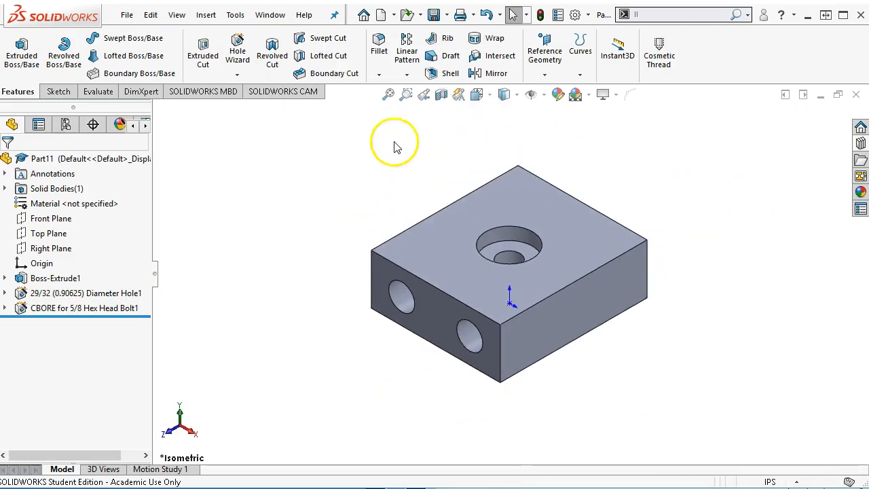
# Save the part as 3 Cross Head in the Assign9 13.53 folder and close it.
pyautogui.click(433, 14)
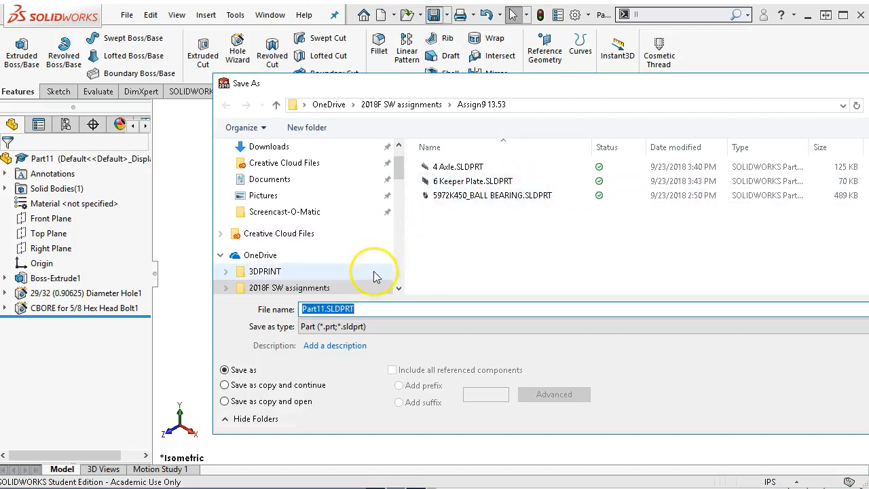
pyautogui.write('3 Cross Head')
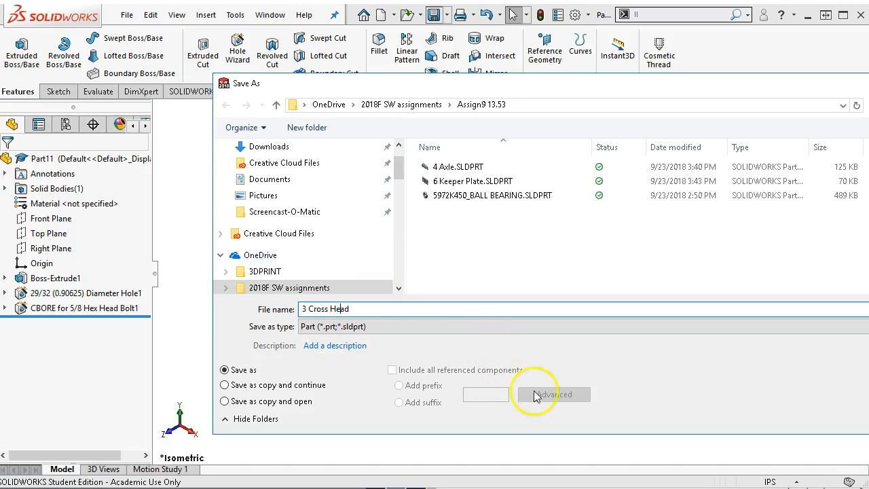
pyautogui.press('Return')
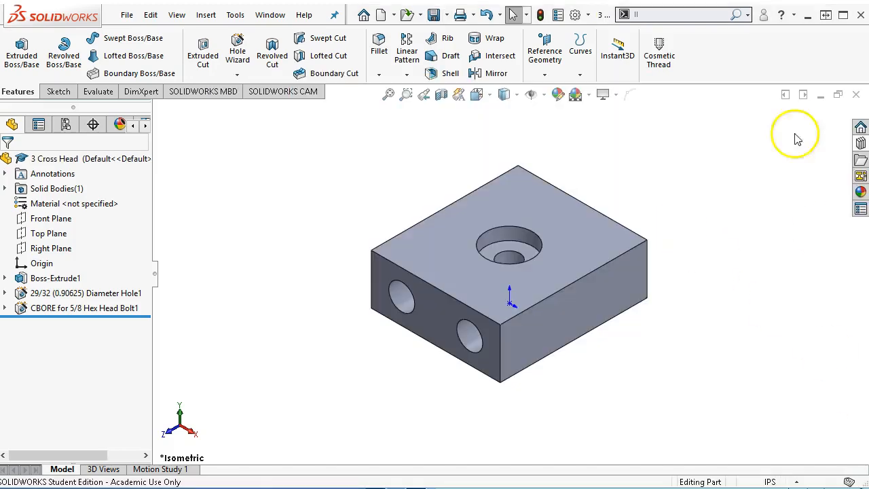
pyautogui.click(855, 95)
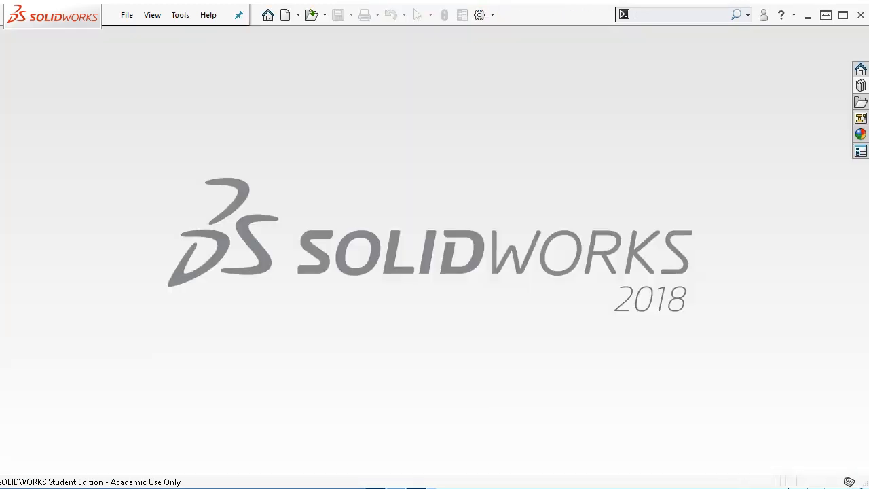
# Check the adjusting shim against the keeper plate on the reference drawing and open the 6 Keeper Plate part.
pyautogui.moveTo(868, 116); pyautogui.dragTo(465, 63)
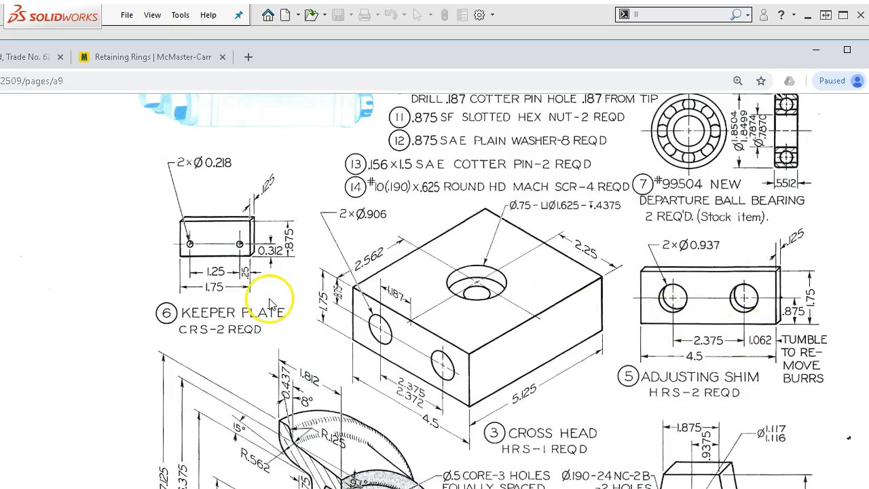
pyautogui.moveTo(452, 51); pyautogui.dragTo(868, 70)
pyautogui.click(255, 190)
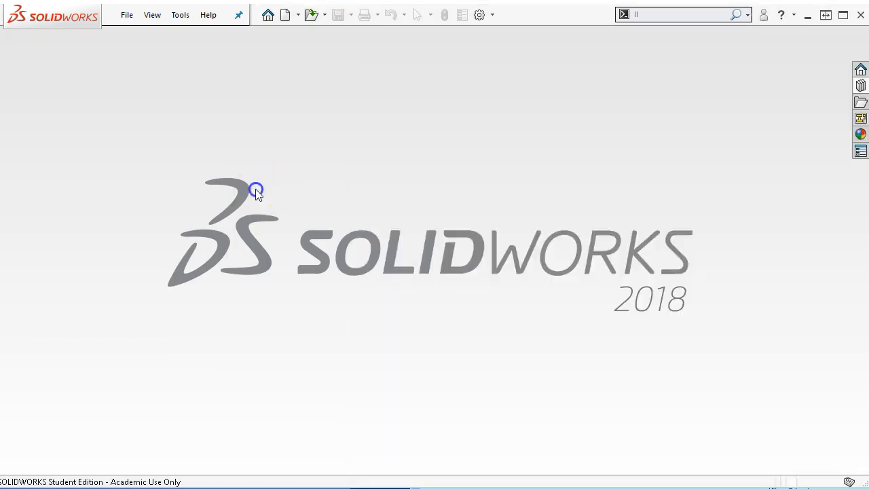
pyautogui.click(126, 15)
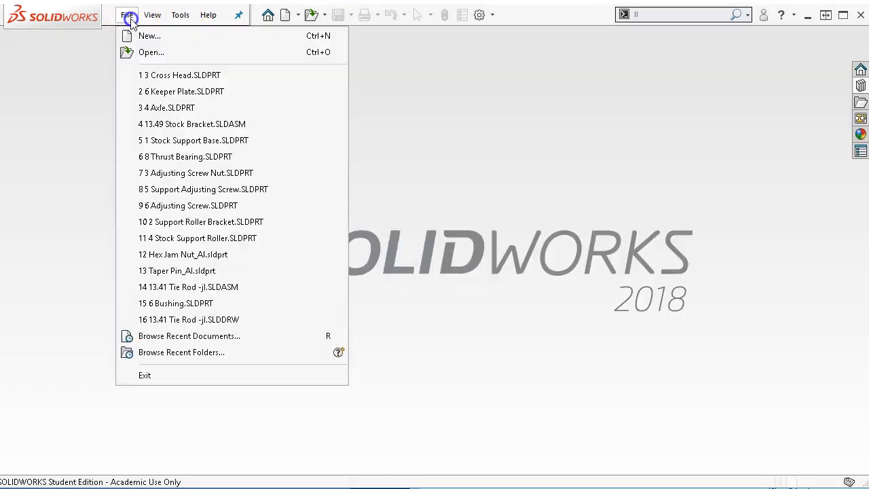
pyautogui.click(151, 54)
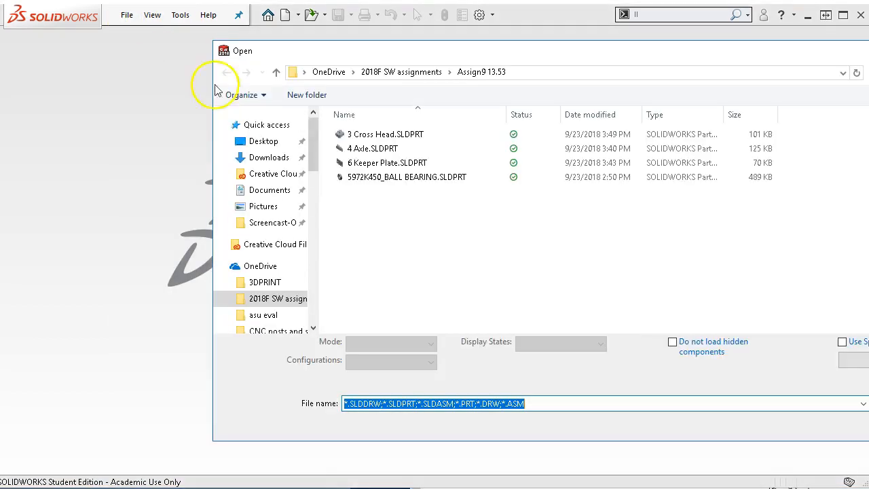
pyautogui.click(351, 163)
pyautogui.click(867, 406)
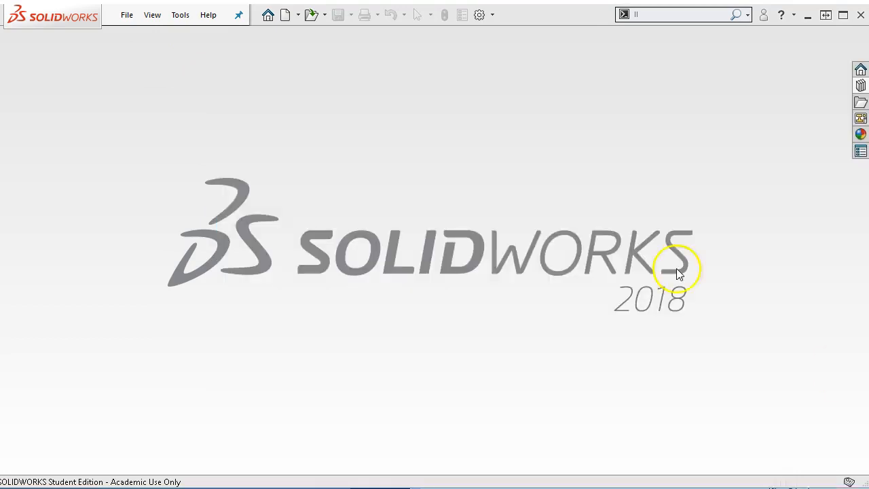
# Save a copy of the keeper plate as 5 Adjusting Shim and open the copy.
pyautogui.click(127, 15)
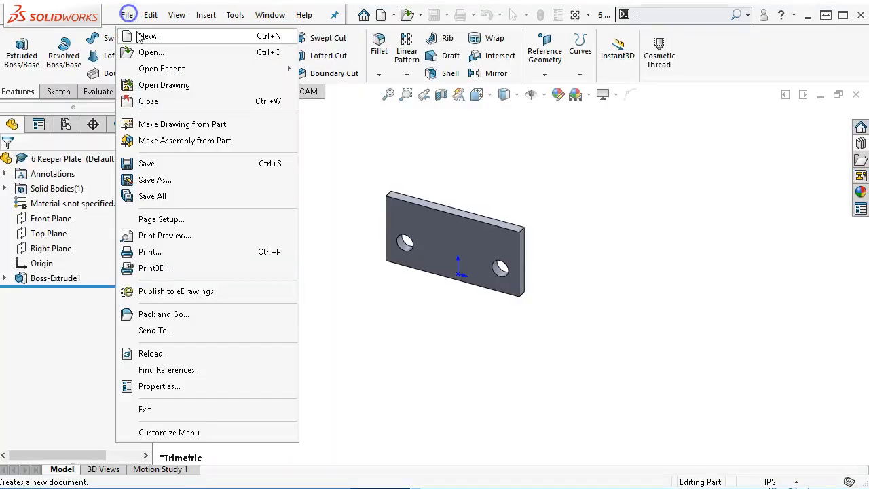
pyautogui.click(157, 180)
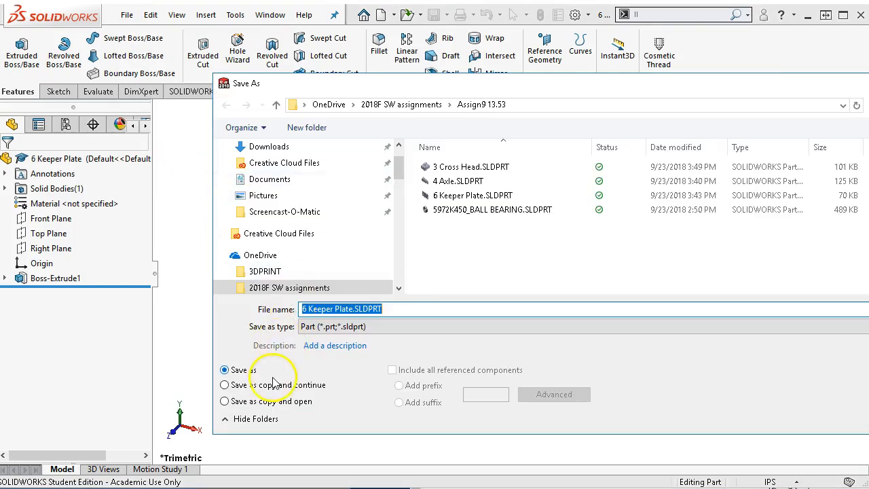
pyautogui.click(225, 401)
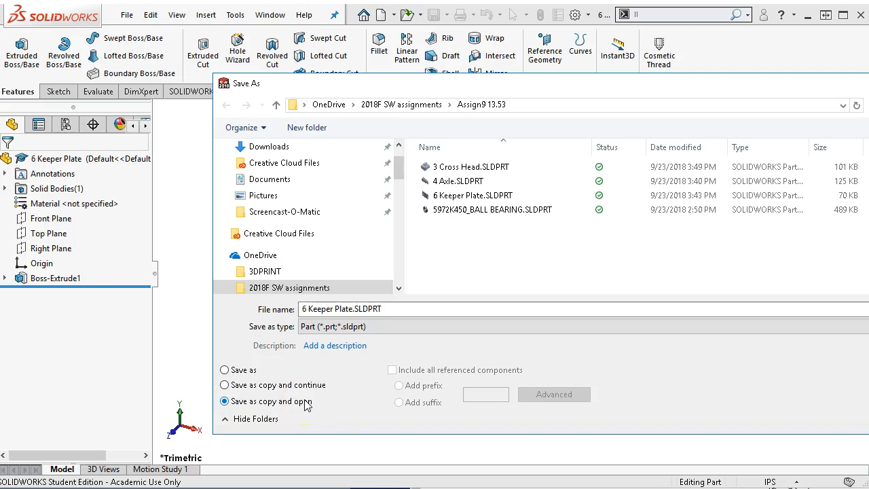
pyautogui.click(335, 310)
pyautogui.moveTo(351, 309); pyautogui.dragTo(290, 311)
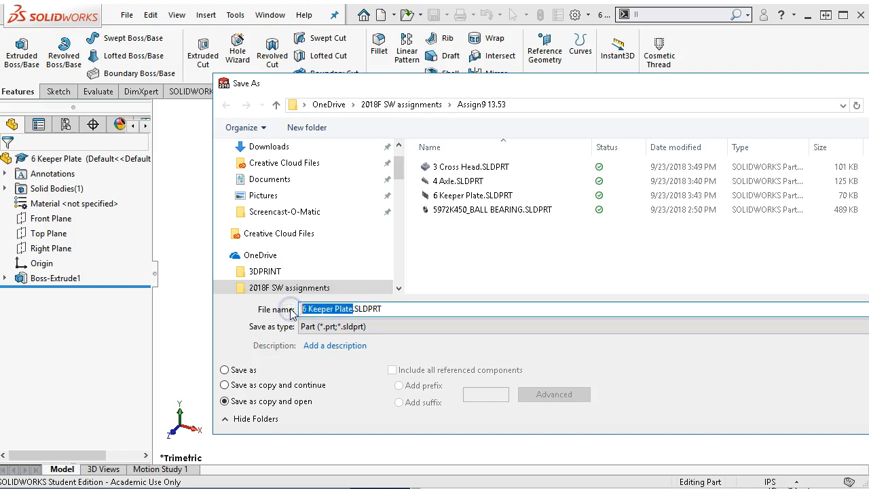
pyautogui.write('5 Adjusting SHim')
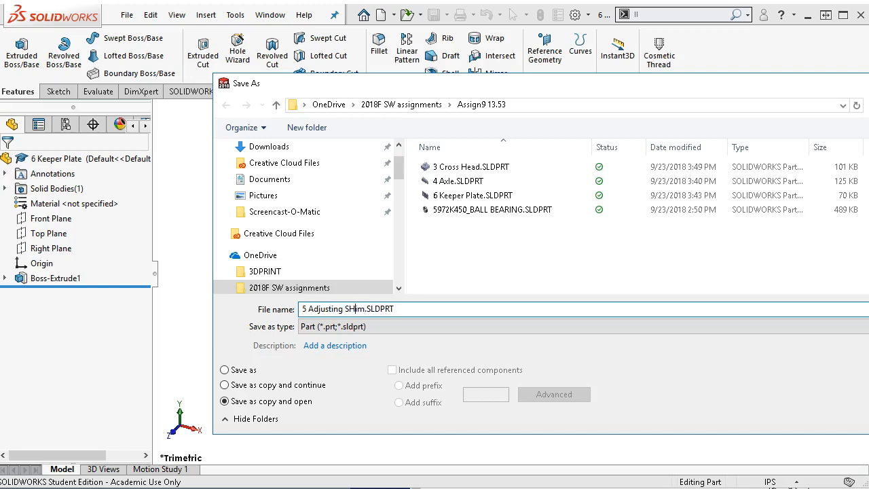
pyautogui.press('BackSpace')
pyautogui.press('Return')
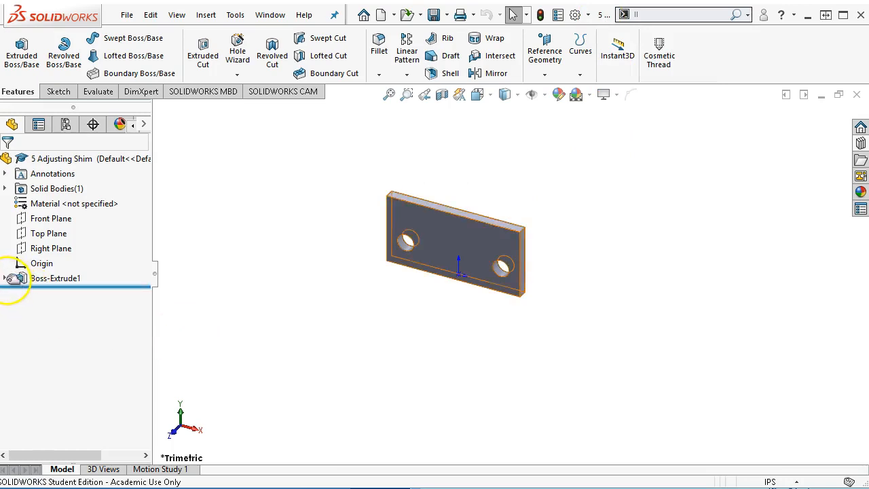
# Display the dimensions of the shim's base sketch and open the horizontal hole spacing dimension for editing.
pyautogui.click(6, 280)
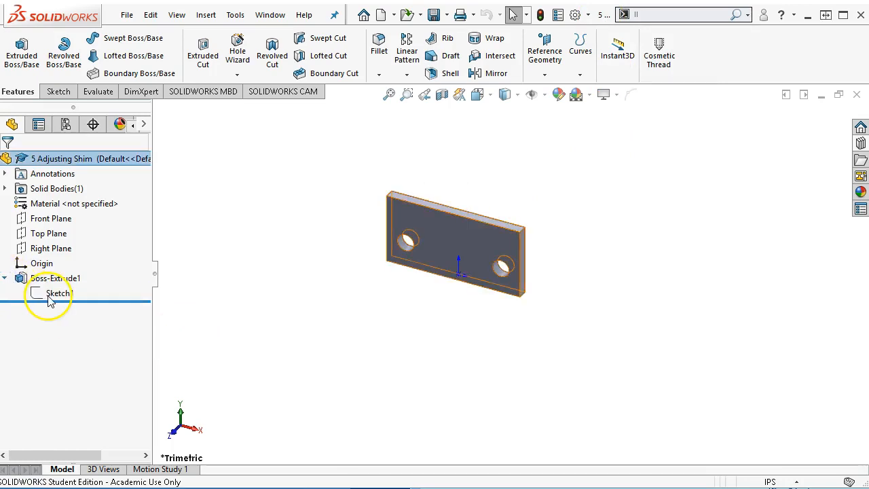
pyautogui.click(49, 295)
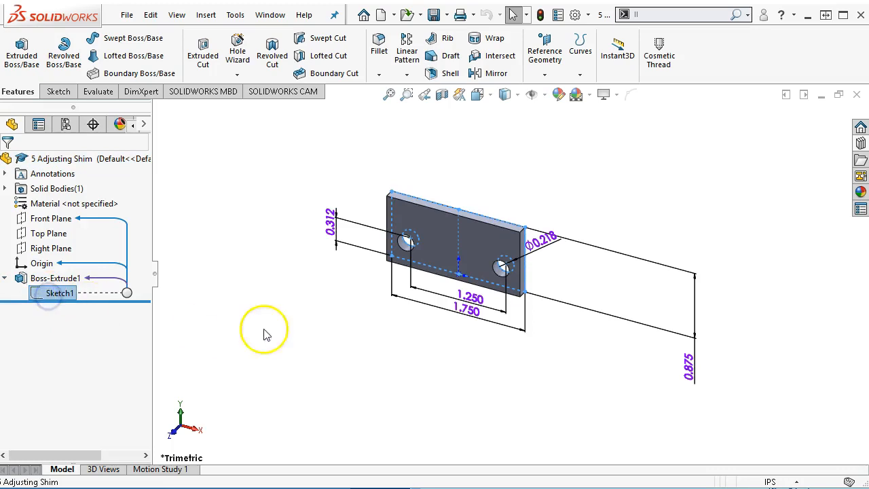
pyautogui.doubleClick(469, 299)
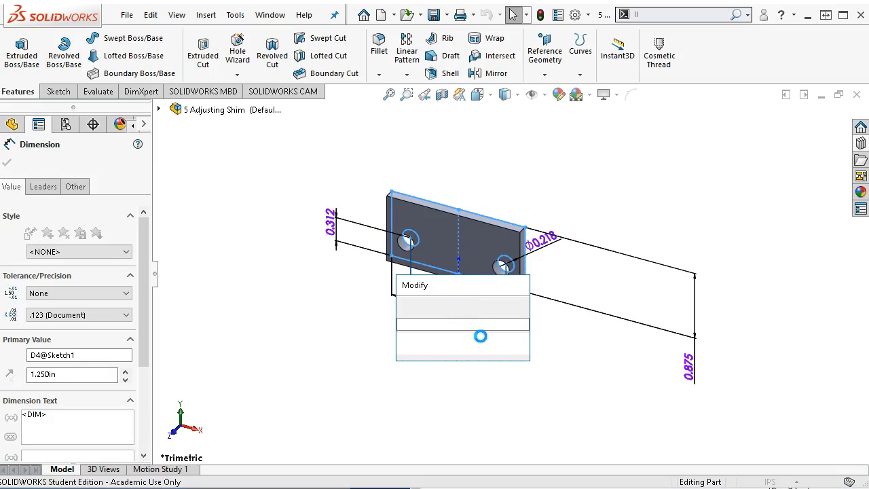
# Set the center-to-center spacing of the two holes in the Adjusting Shim to 2.375 in.
pyautogui.write('4.5')
pyautogui.press('Return')
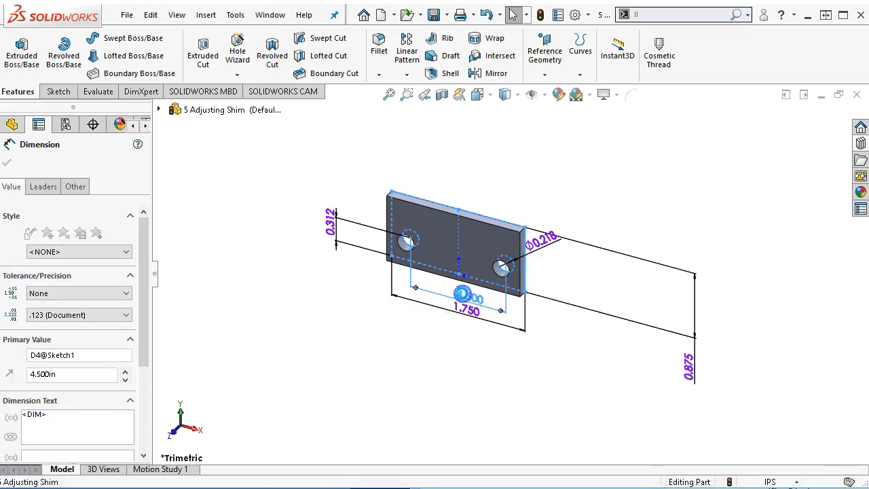
pyautogui.doubleClick(461, 293)
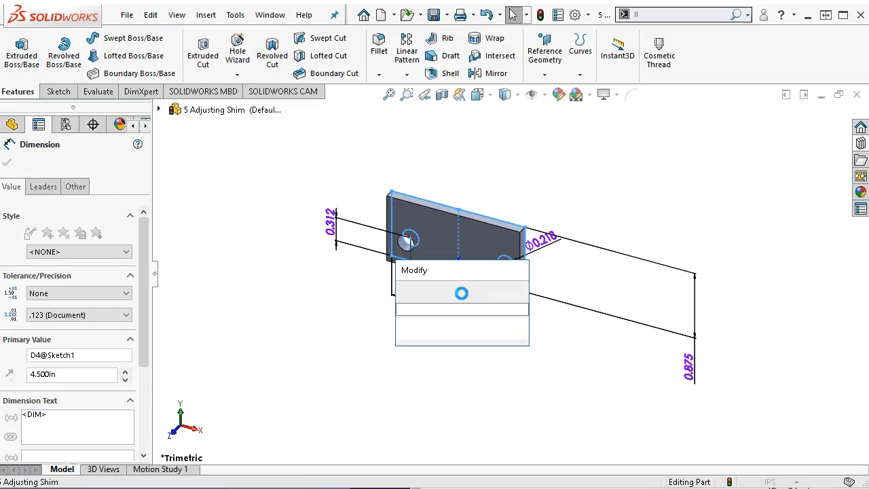
pyautogui.write('2.375')
pyautogui.press('Return')
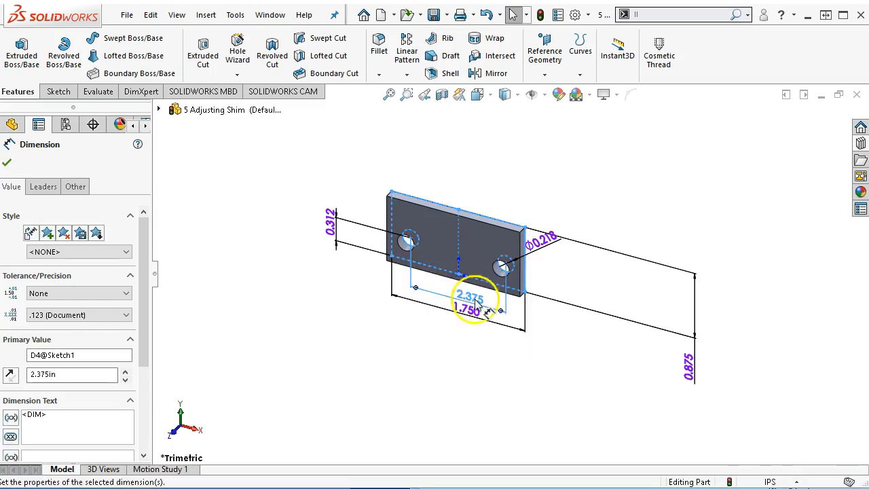
# Set the plate's overall length to 4.5 in and its height to 1.75 in.
pyautogui.click(475, 319)
pyautogui.doubleClick(468, 323)
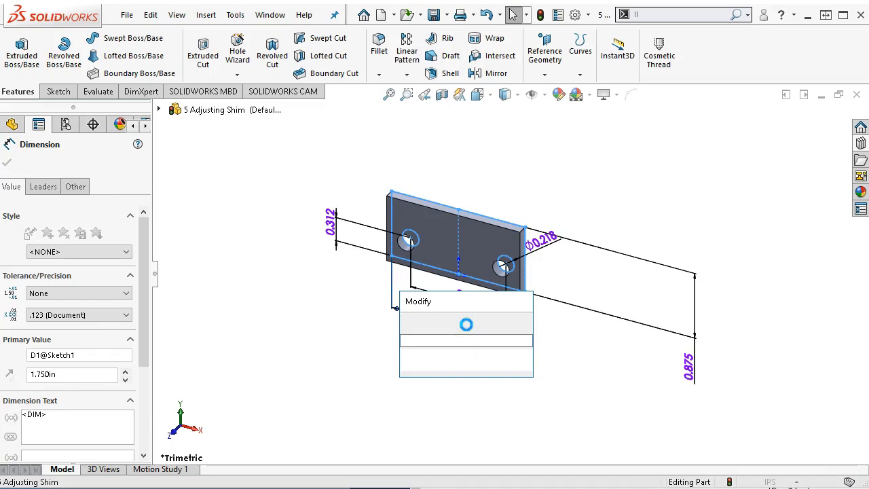
pyautogui.write('4.5')
pyautogui.press('Return')
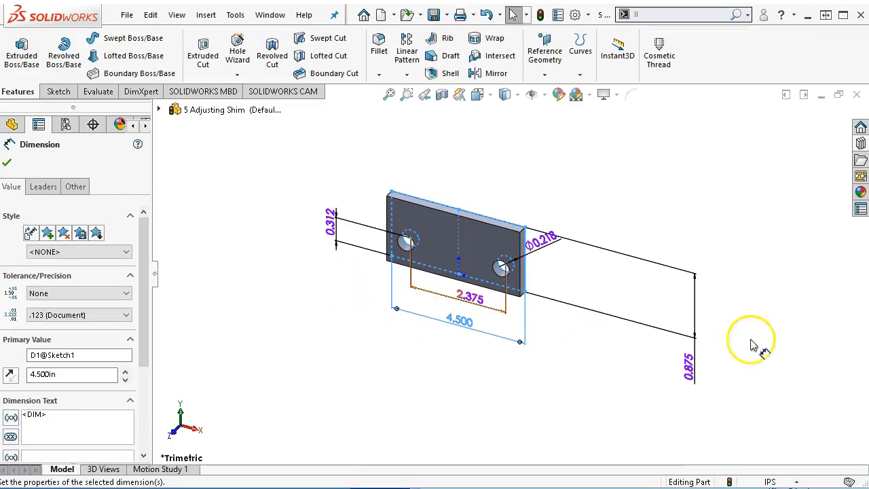
pyautogui.doubleClick(688, 367)
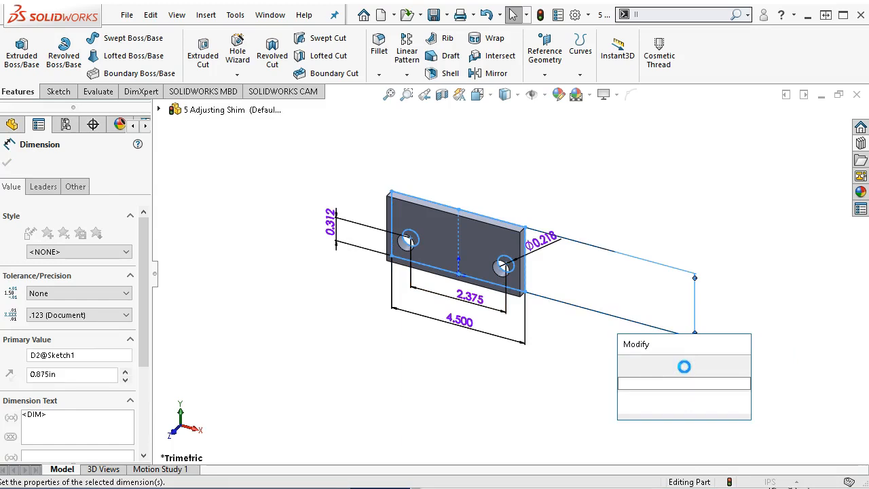
pyautogui.write('1.75')
pyautogui.press('Return')
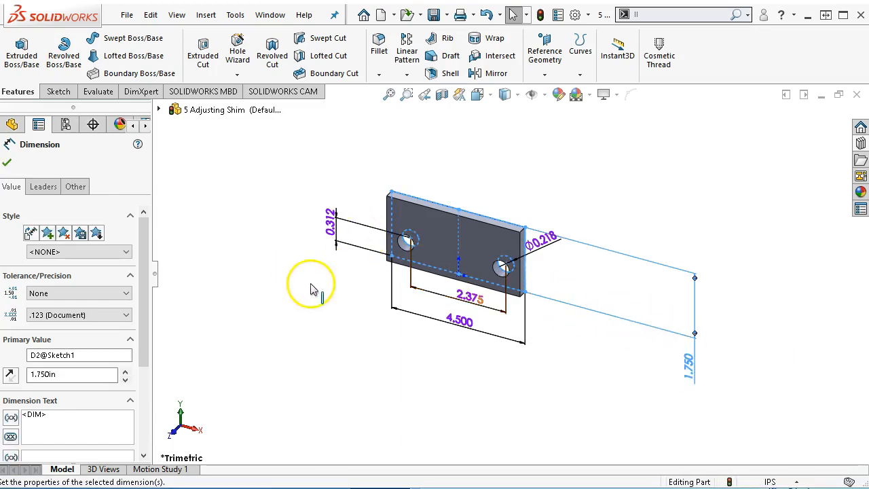
# Set the holes' height above the plate's bottom edge to 0.875 in and their diameter to 0.937 in.
pyautogui.doubleClick(330, 223)
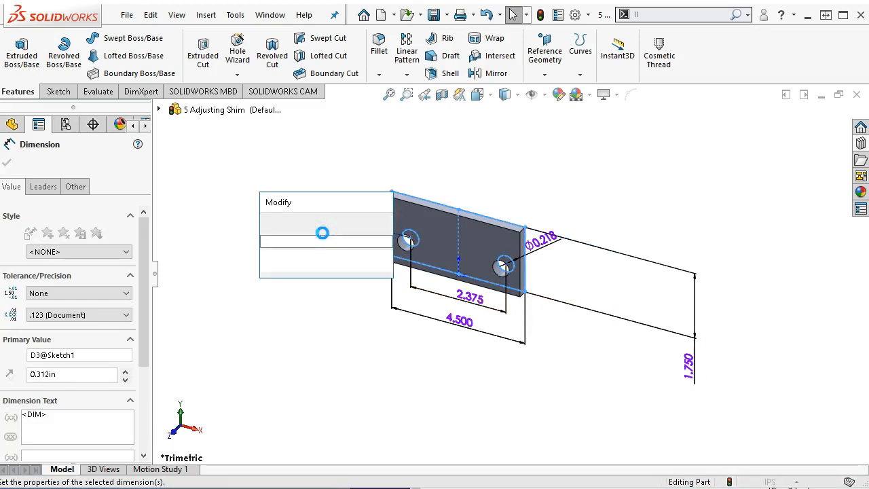
pyautogui.write('.875')
pyautogui.press('Return')
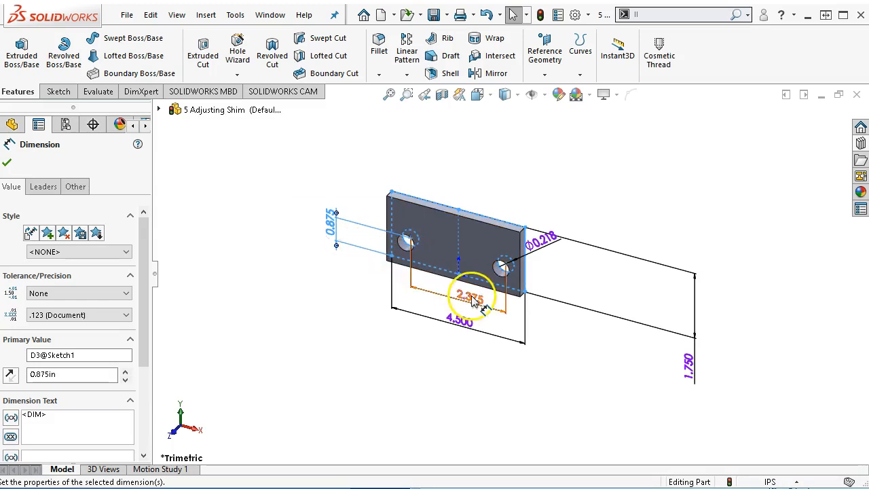
pyautogui.doubleClick(529, 246)
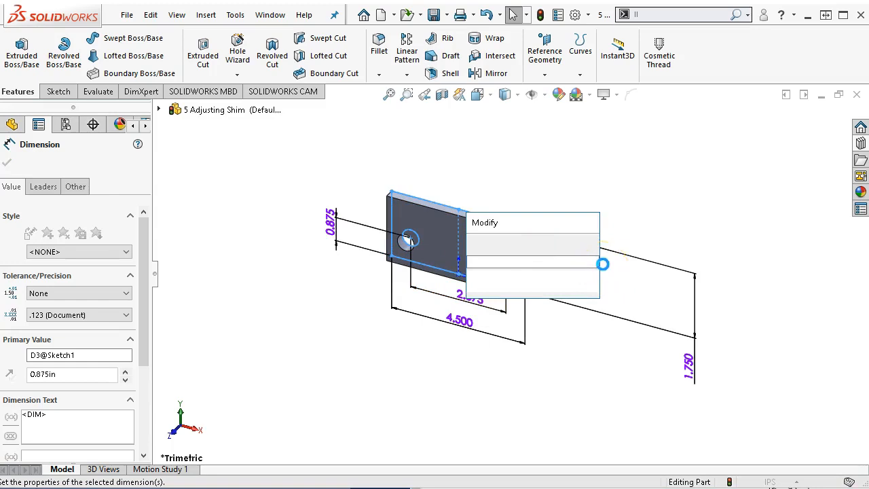
pyautogui.write('.937')
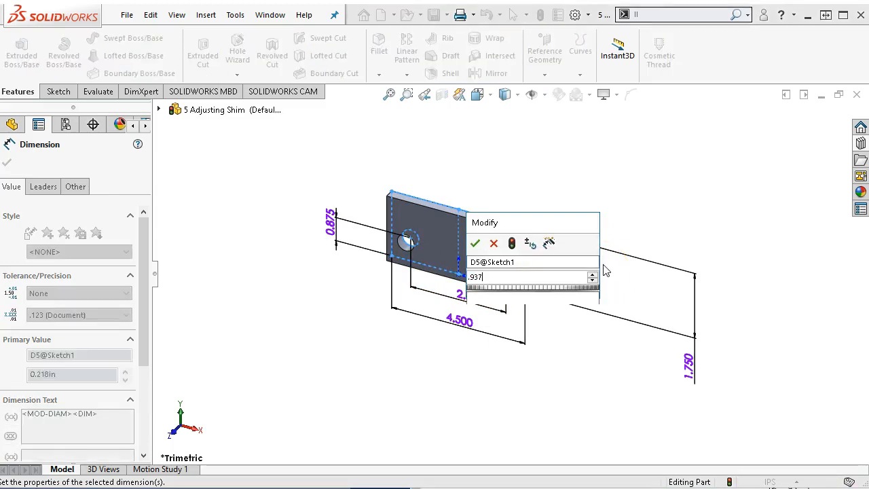
pyautogui.press('Return')
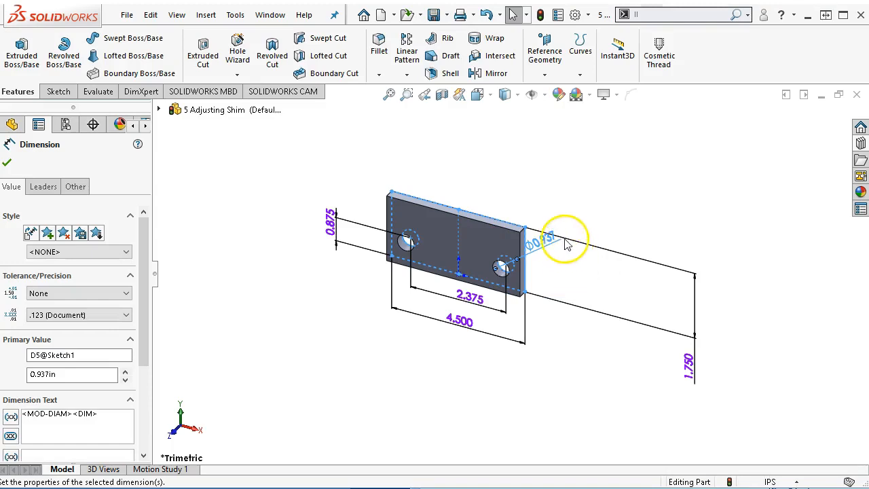
# Rebuild the Adjusting Shim part with the edited sketch dimensions and fit it in view.
pyautogui.click(540, 14)
pyautogui.press('f')
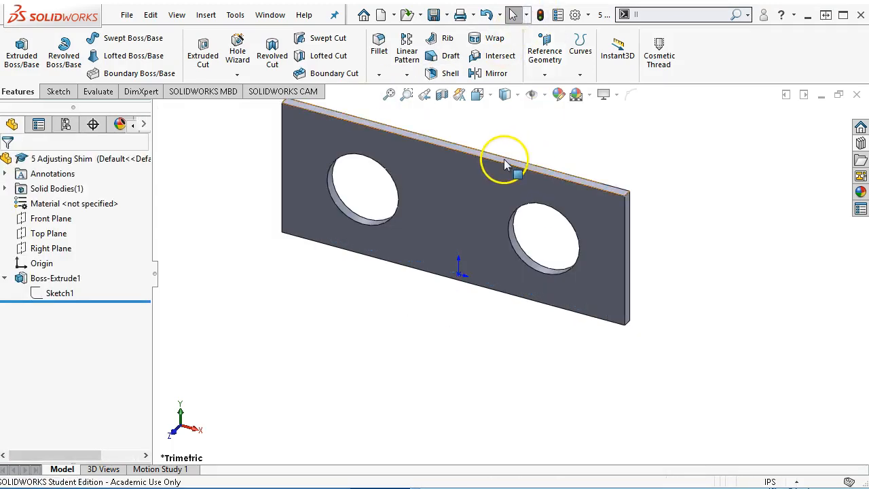
pyautogui.scroll(1, 506, 161)
pyautogui.click(505, 150)
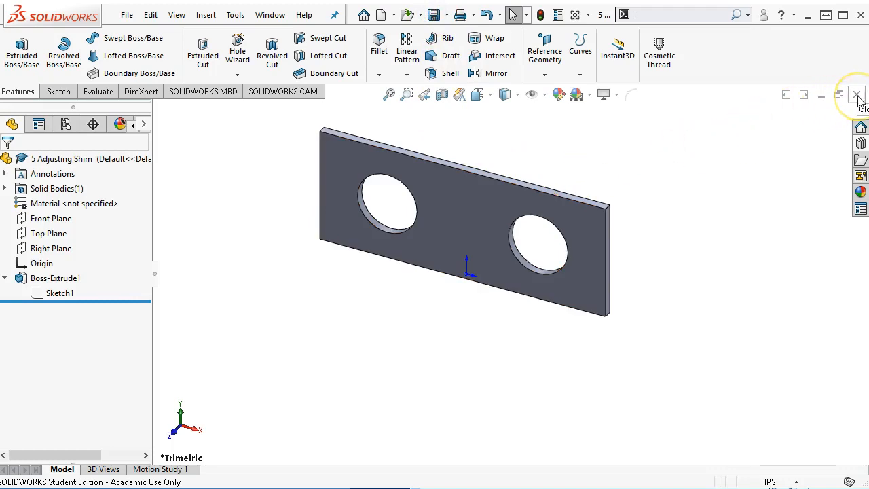
# Switch to the reference drawing in the browser and examine the Adjusting Shim, Cross Head and neighbouring part details.
pyautogui.moveTo(868, 79); pyautogui.dragTo(448, 54)
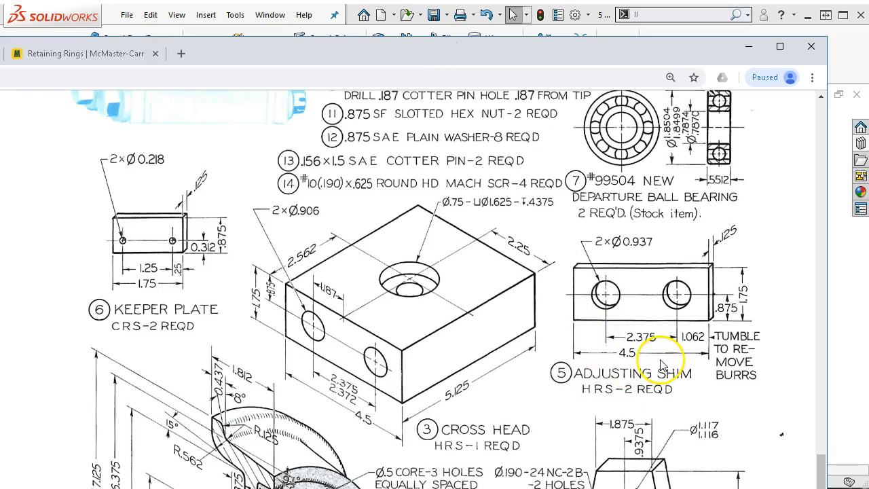
pyautogui.scroll(-1, 650, 383)
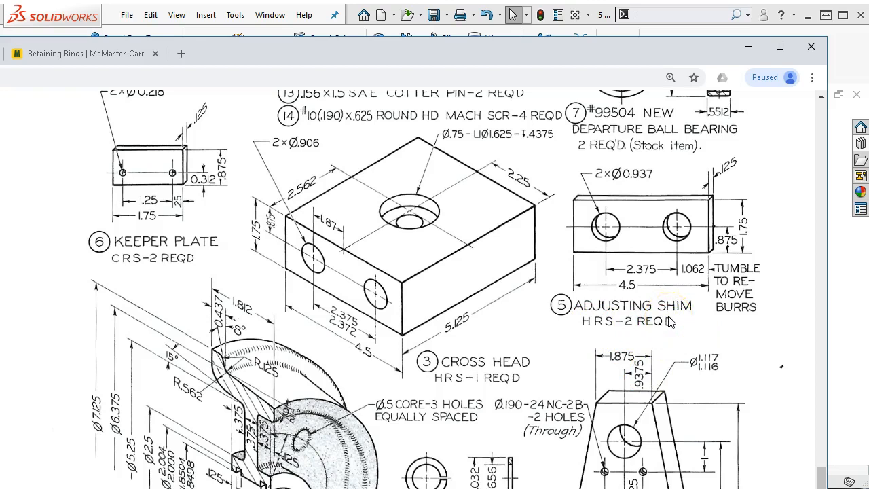
pyautogui.scroll(-1, 711, 310)
pyautogui.scroll(-1, 711, 310)
pyautogui.scroll(1, 711, 310)
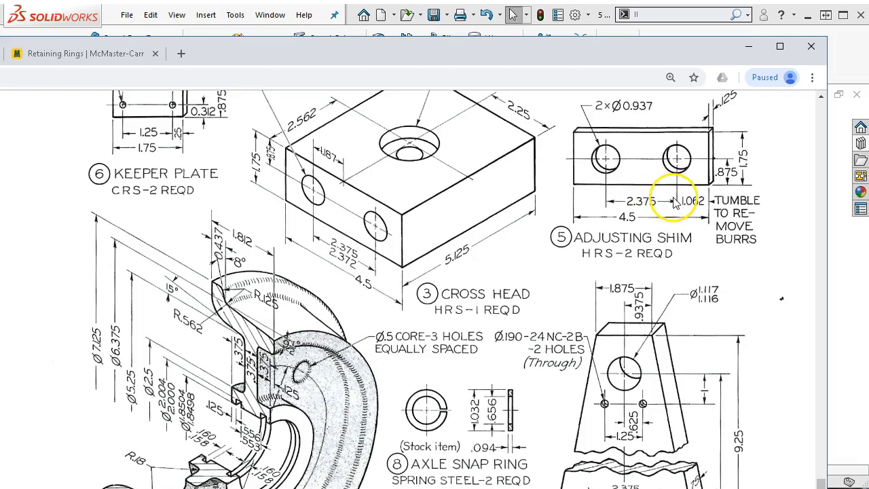
pyautogui.moveTo(413, 57); pyautogui.dragTo(868, 130)
# Close the Keeper Plate part and create a new part from the inch template.
pyautogui.click(190, 212)
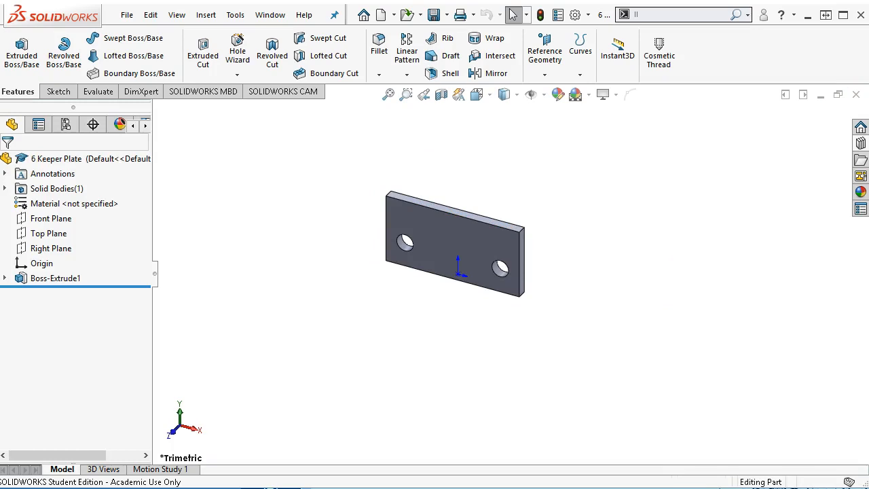
pyautogui.click(855, 96)
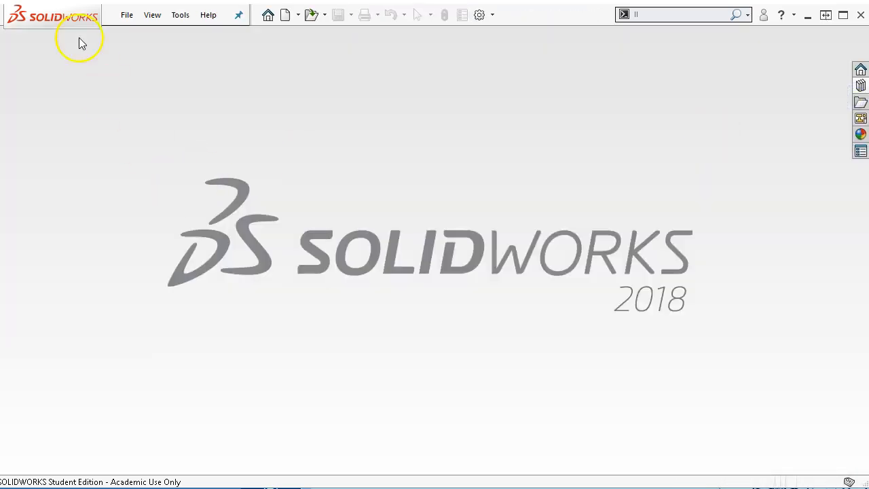
pyautogui.click(130, 16)
pyautogui.click(124, 34)
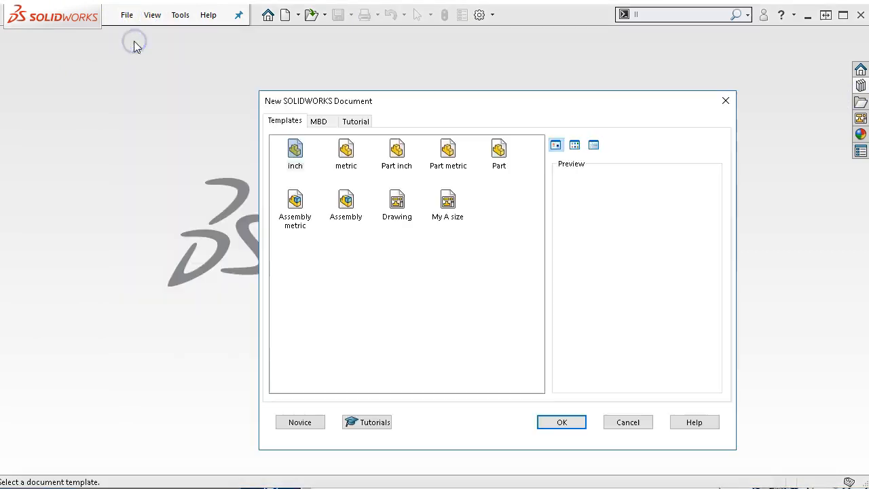
pyautogui.click(287, 156)
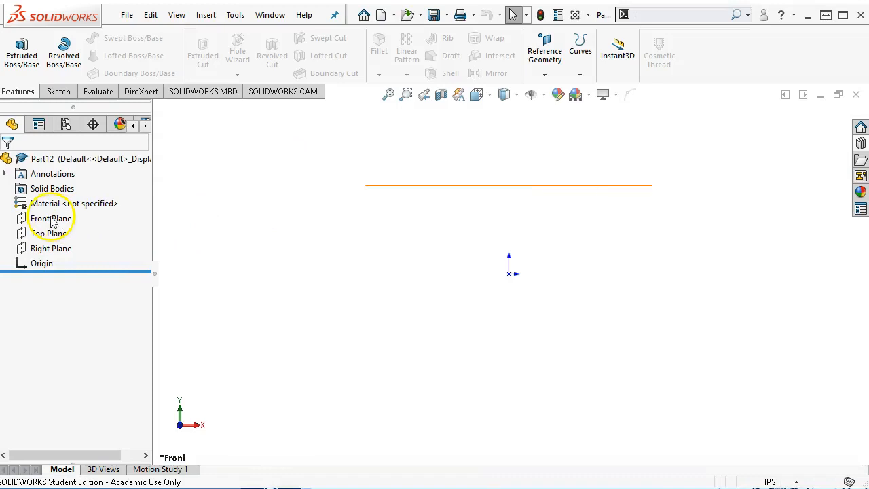
# Start a new sketch on the Front Plane of the new part.
pyautogui.click(52, 219)
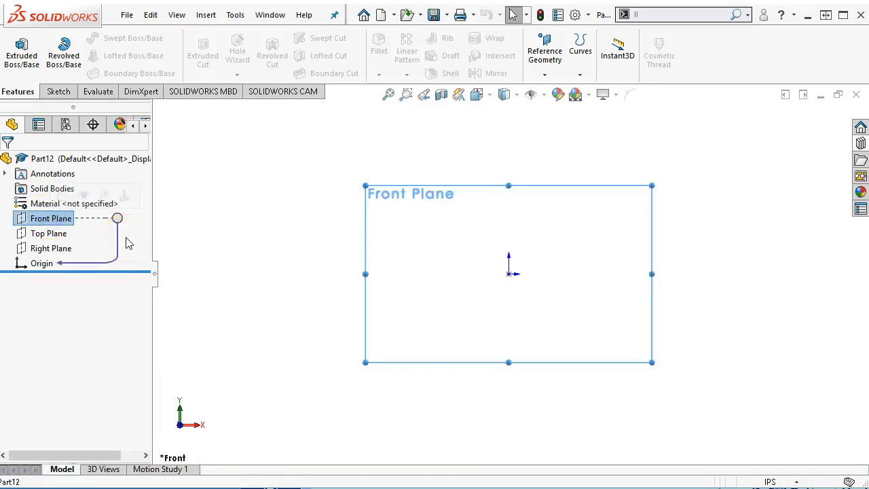
pyautogui.rightClick(68, 221)
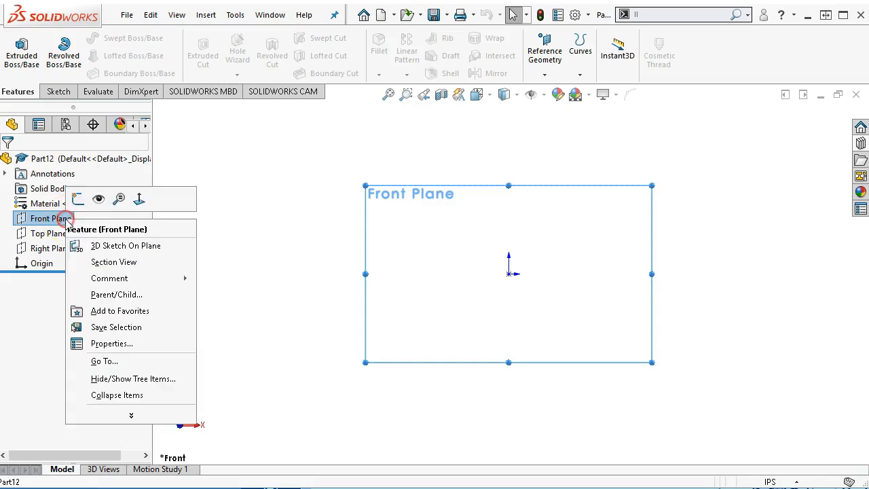
pyautogui.click(79, 202)
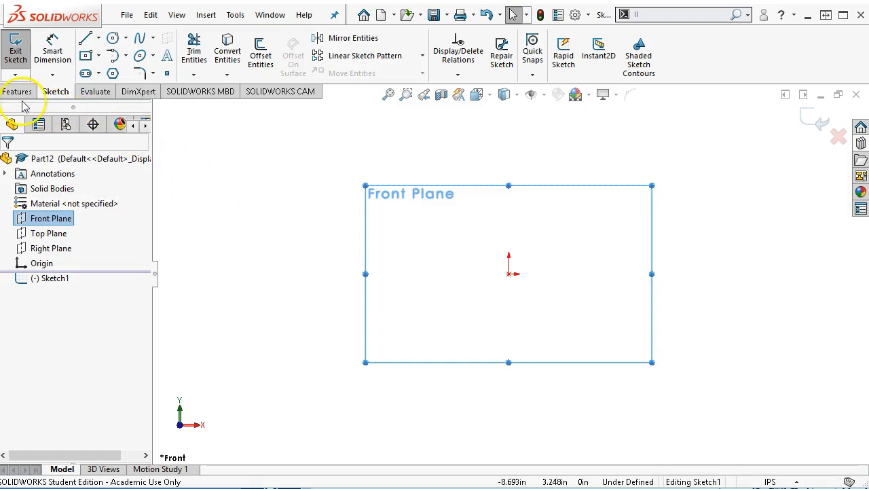
# Sketch a corner rectangle about 5.55 in wide and 1.81 in high just above the origin.
pyautogui.click(82, 59)
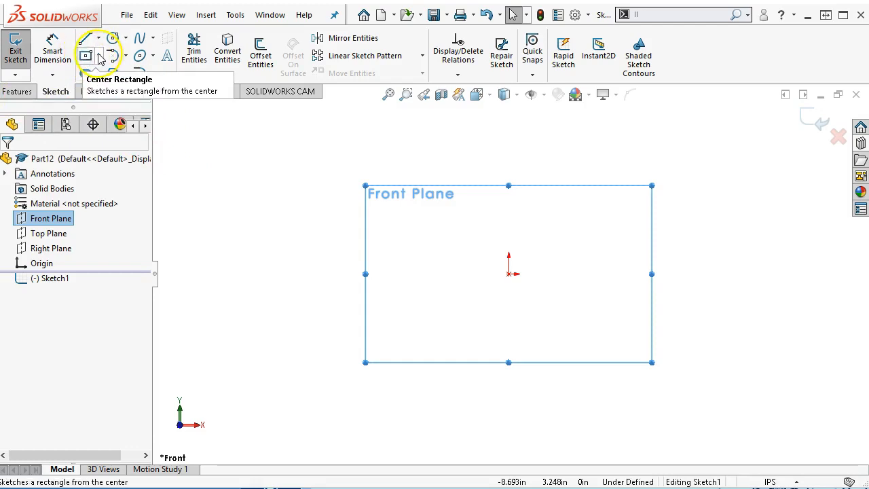
pyautogui.click(100, 56)
pyautogui.moveTo(93, 55)
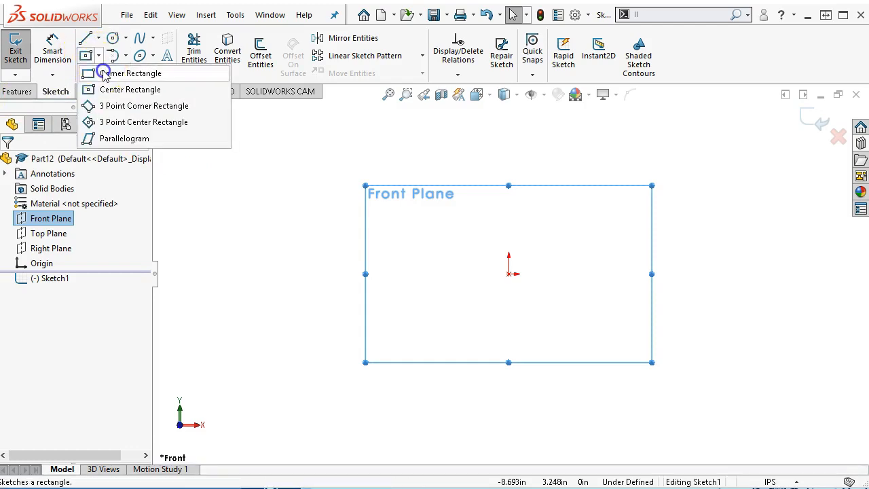
pyautogui.click(129, 73)
pyautogui.click(399, 169)
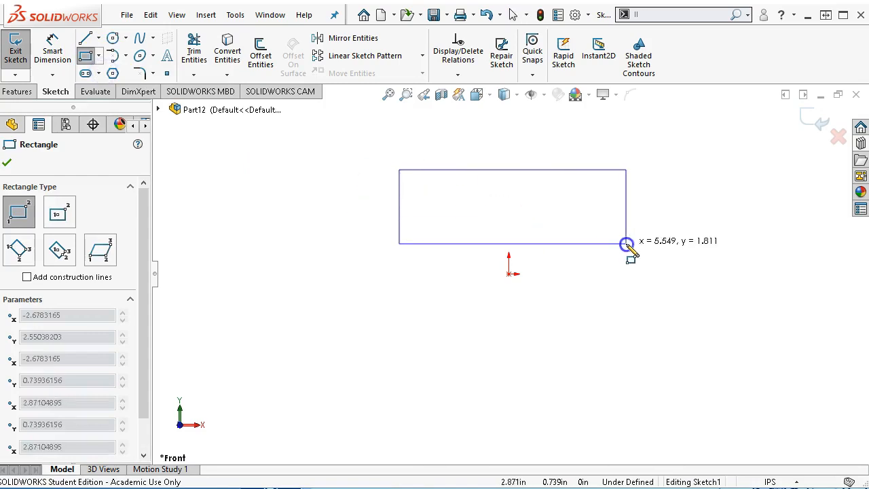
pyautogui.click(625, 242)
pyautogui.rightClick(627, 244)
pyautogui.click(681, 268)
# Add a midpoint relation between the origin and the rectangle's bottom line.
pyautogui.click(524, 282)
pyautogui.click(510, 273)
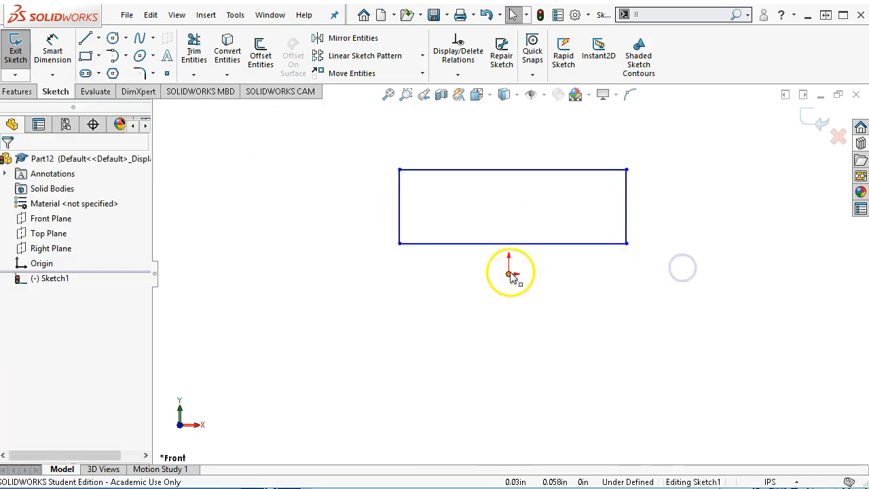
pyautogui.keyDown('ctrl'); pyautogui.click(507, 245); pyautogui.keyUp('ctrl')
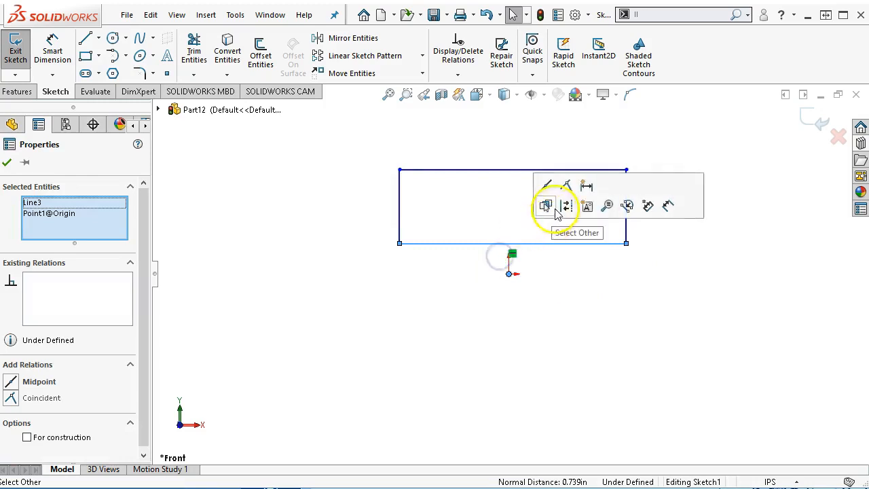
pyautogui.click(548, 188)
# Dimension the rectangle's bottom line and set its length to 4.5 in.
pyautogui.rightClick(665, 269)
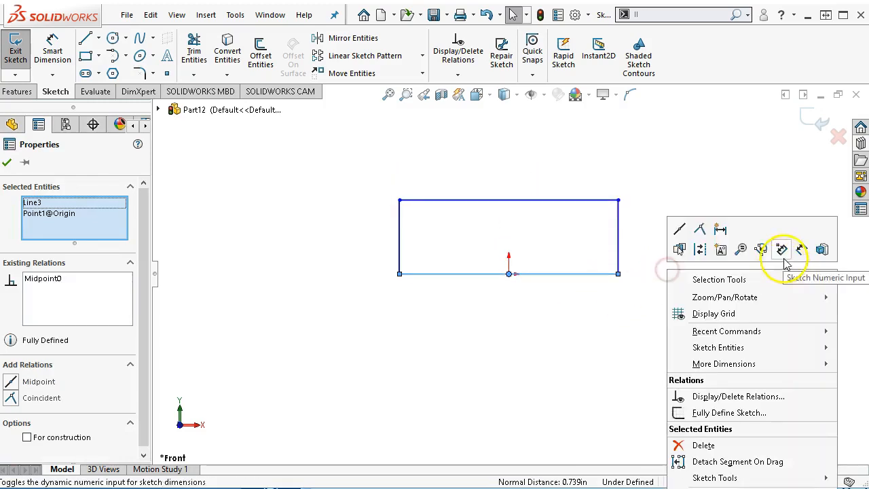
pyautogui.click(798, 250)
pyautogui.click(478, 281)
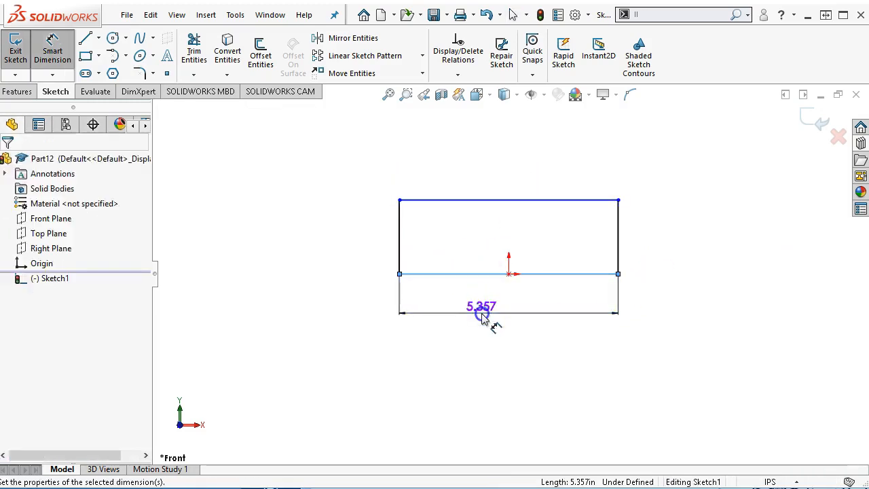
pyautogui.click(484, 311)
pyautogui.write('4.6')
pyautogui.press('BackSpace')
pyautogui.write('5')
pyautogui.press('Return')
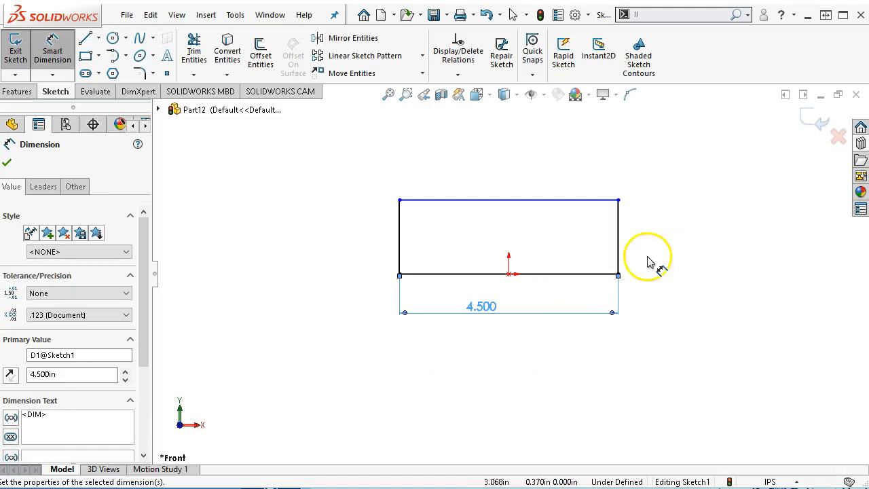
# Dimension the rectangle's right side and set its height to 1.875 in.
pyautogui.click(618, 250)
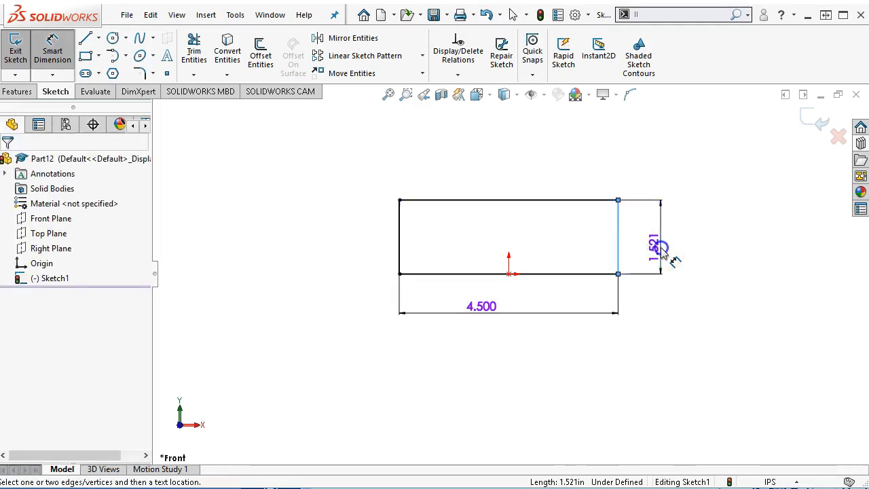
pyautogui.click(661, 248)
pyautogui.write('1.87')
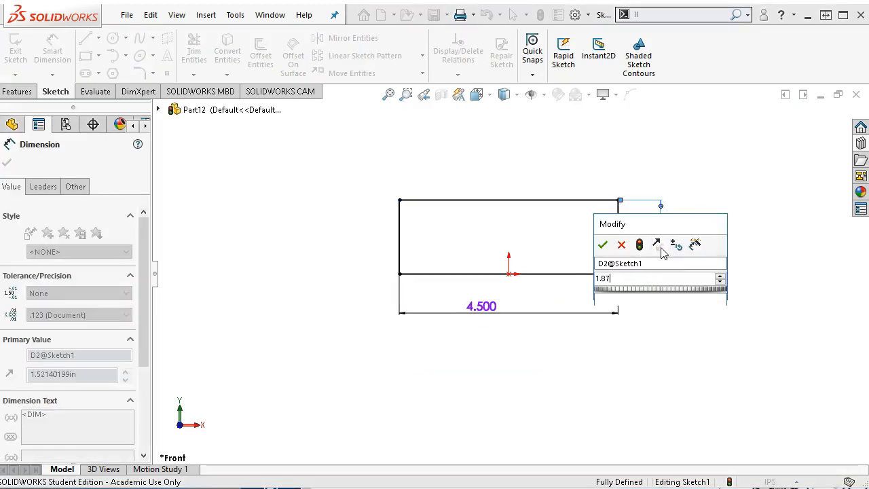
pyautogui.write('5')
pyautogui.press('Return')
pyautogui.rightClick(607, 160)
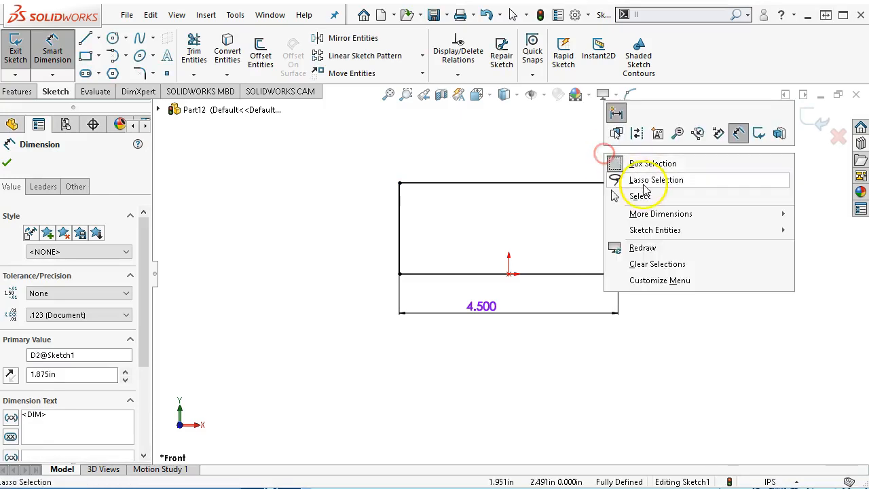
# Convert the rectangle's top line to construction geometry.
pyautogui.click(644, 196)
pyautogui.scroll(3, 582, 203)
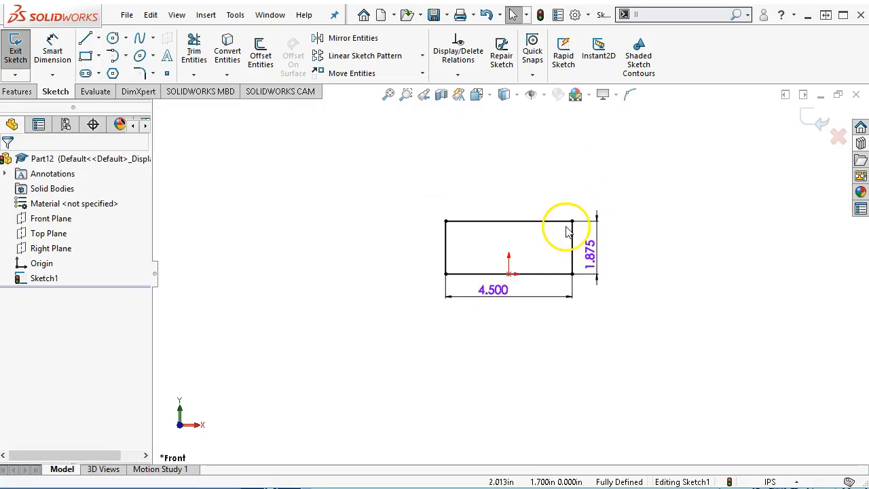
pyautogui.scroll(2, 566, 209)
pyautogui.scroll(-3, 560, 205)
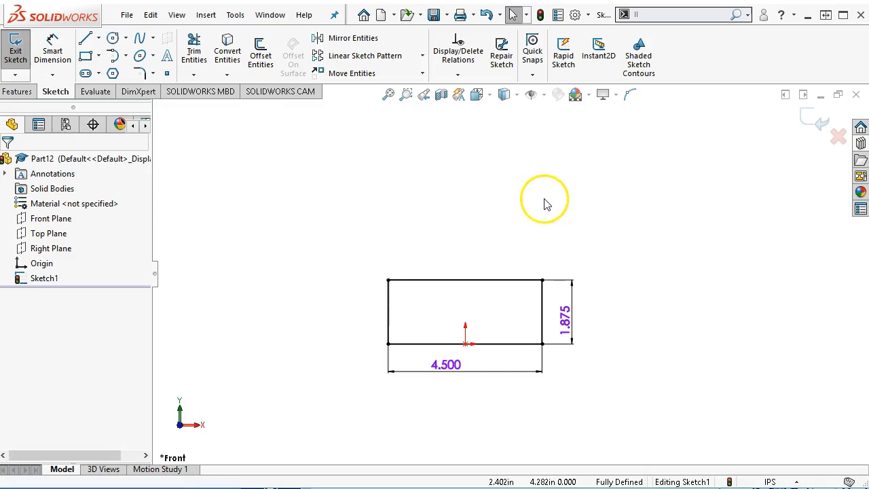
pyautogui.click(488, 279)
pyautogui.click(547, 239)
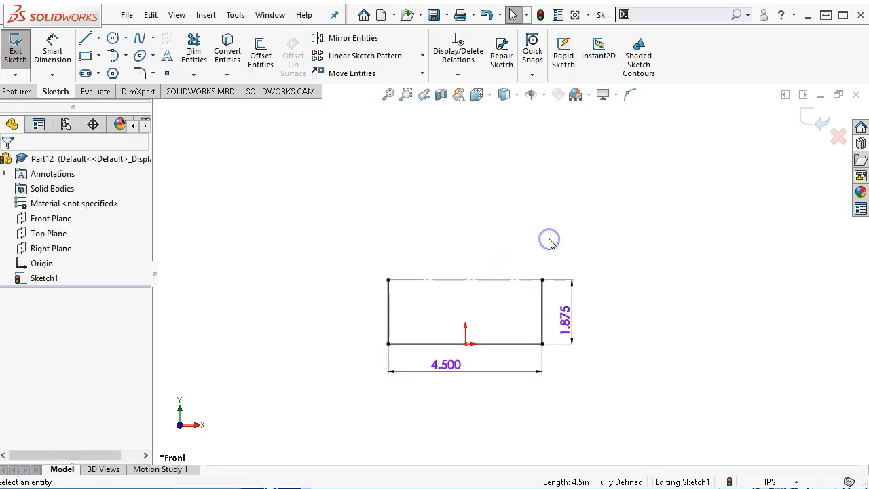
# Sketch a three-line tapered outline above the rectangle, joining its upper corners through a horizontal line about 2.48 in long and 6.31 in above the base.
pyautogui.click(85, 38)
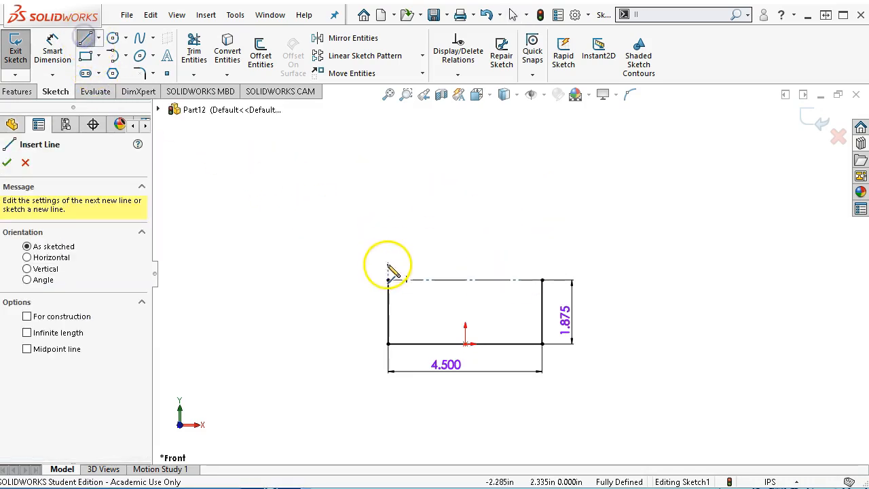
pyautogui.click(388, 279)
pyautogui.click(432, 129)
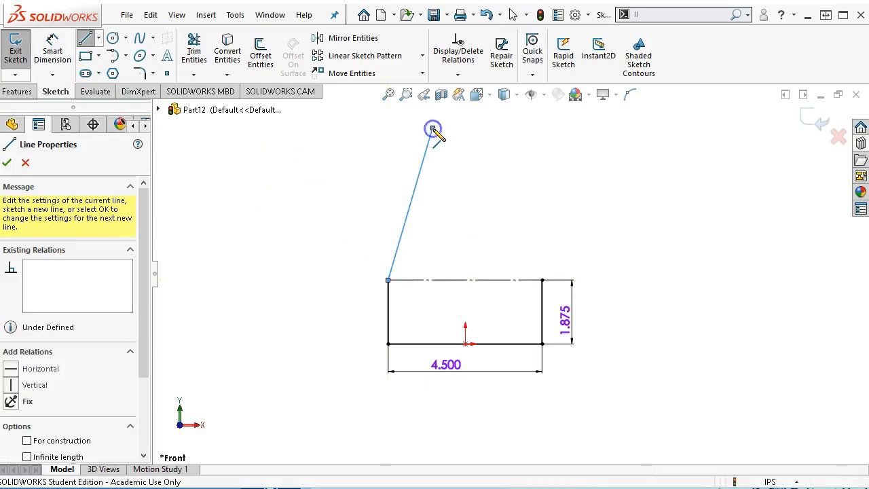
pyautogui.click(517, 127)
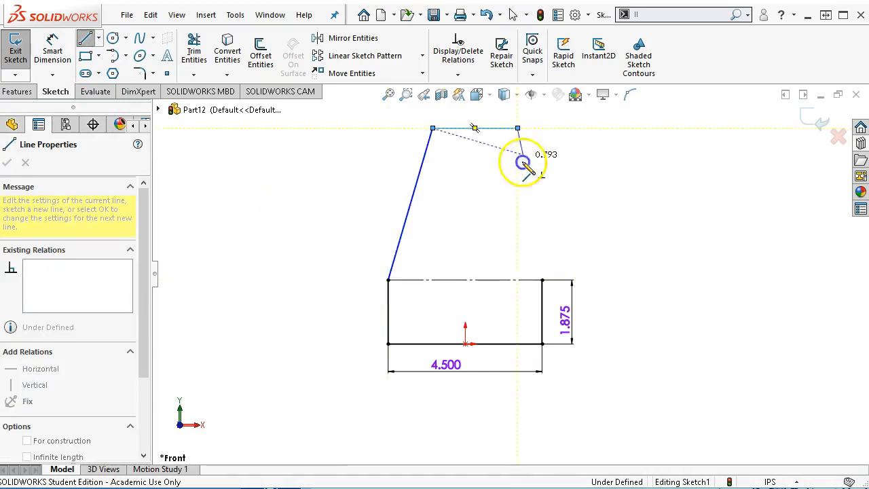
pyautogui.click(541, 280)
pyautogui.rightClick(560, 155)
pyautogui.click(604, 167)
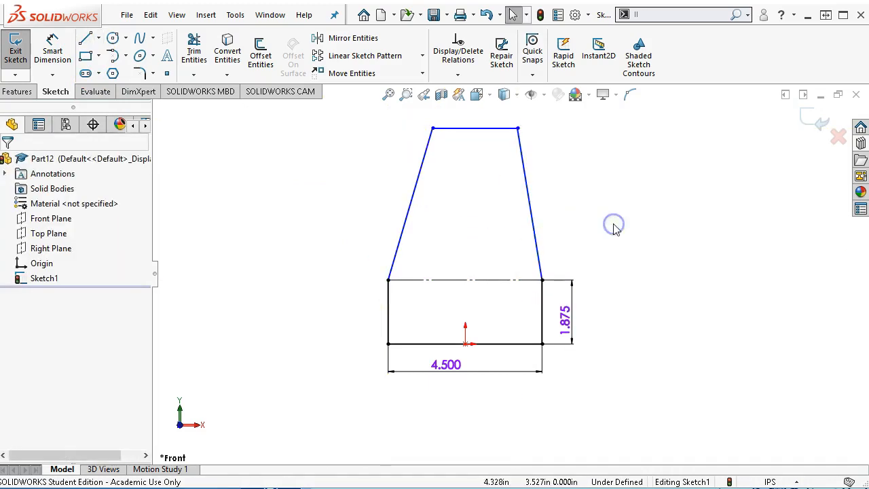
# Sketch a centerline from the midpoint of the outline's top line to the origin and make it vertical.
pyautogui.click(98, 38)
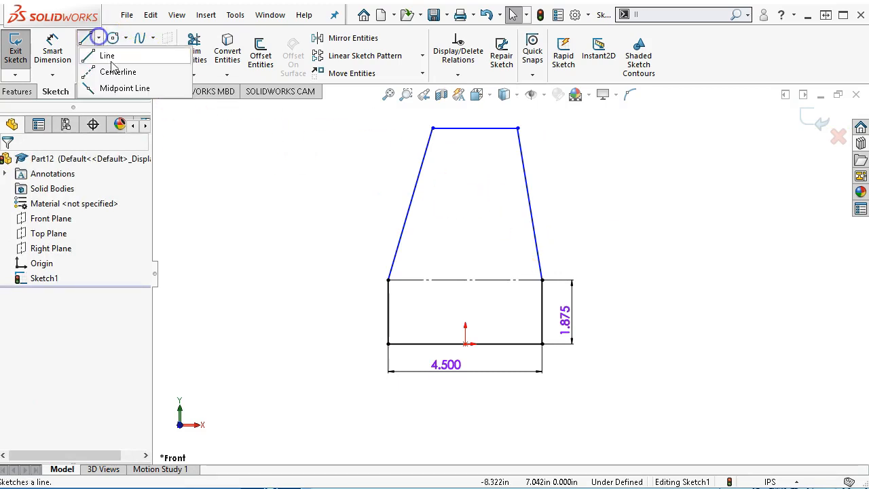
pyautogui.click(114, 72)
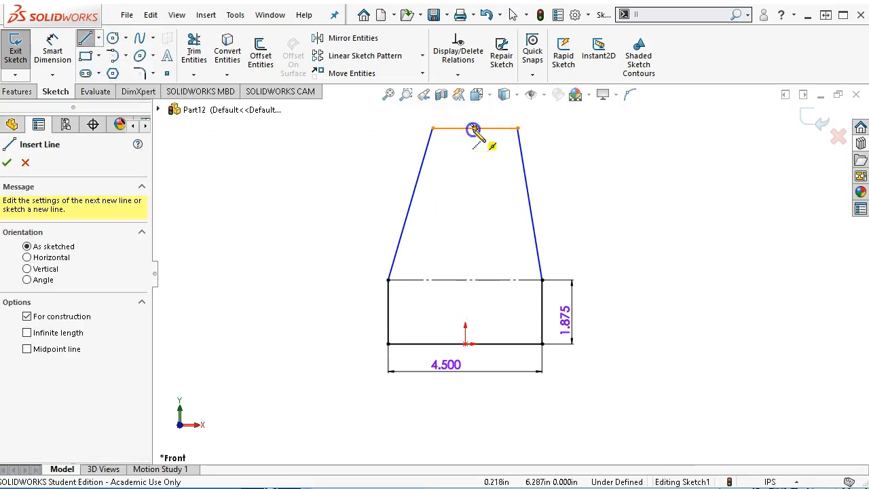
pyautogui.click(475, 128)
pyautogui.click(465, 343)
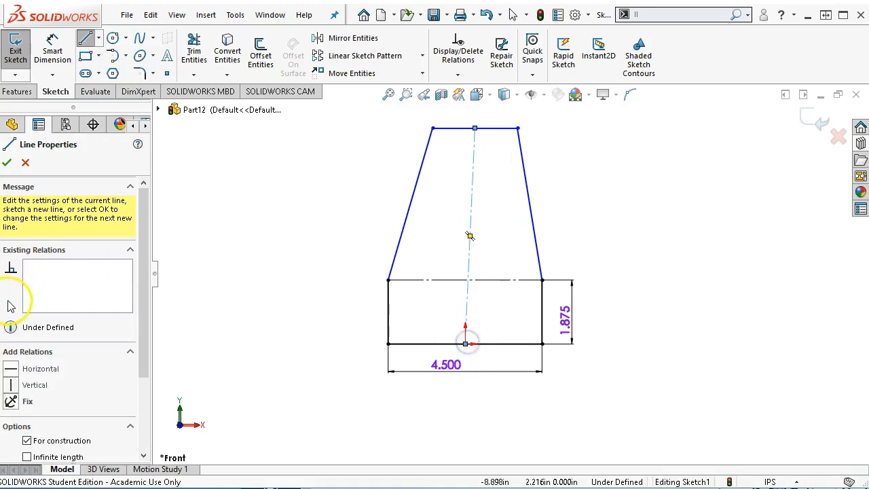
pyautogui.click(24, 384)
# Dimension the overall height between the outline's top line and the base line and set it to 9.25 in.
pyautogui.rightClick(215, 231)
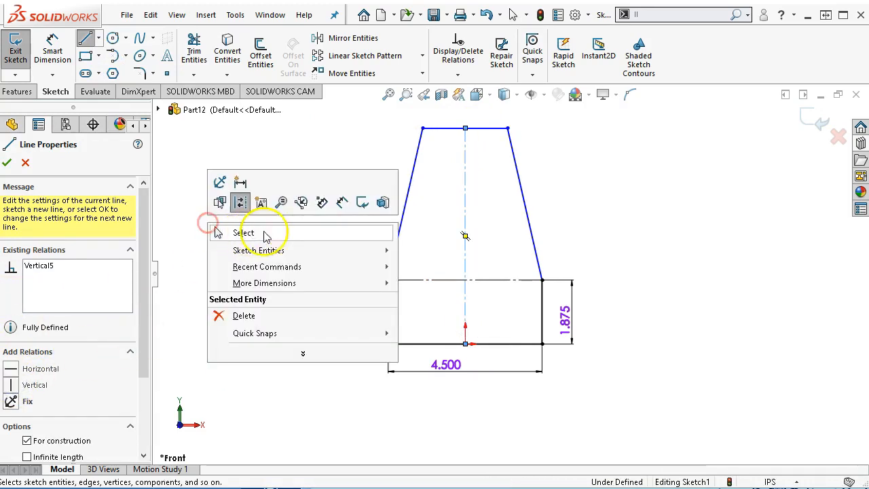
pyautogui.click(344, 203)
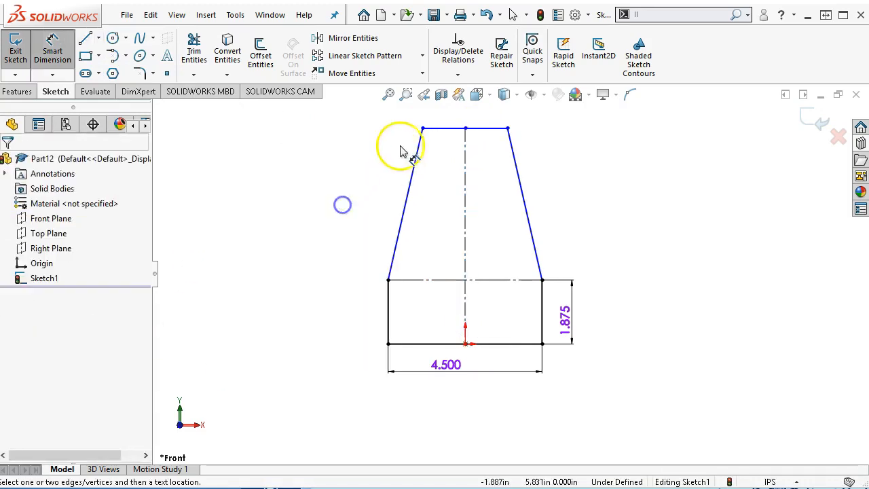
pyautogui.click(435, 136)
pyautogui.click(419, 347)
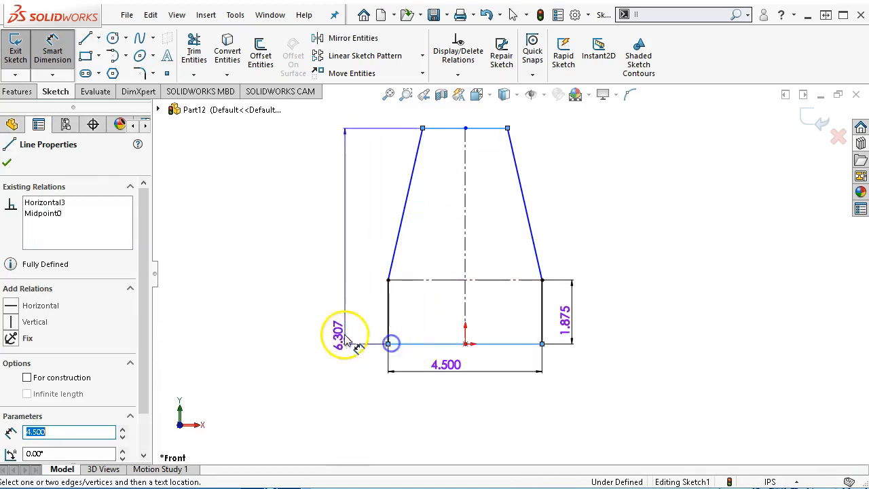
pyautogui.click(316, 298)
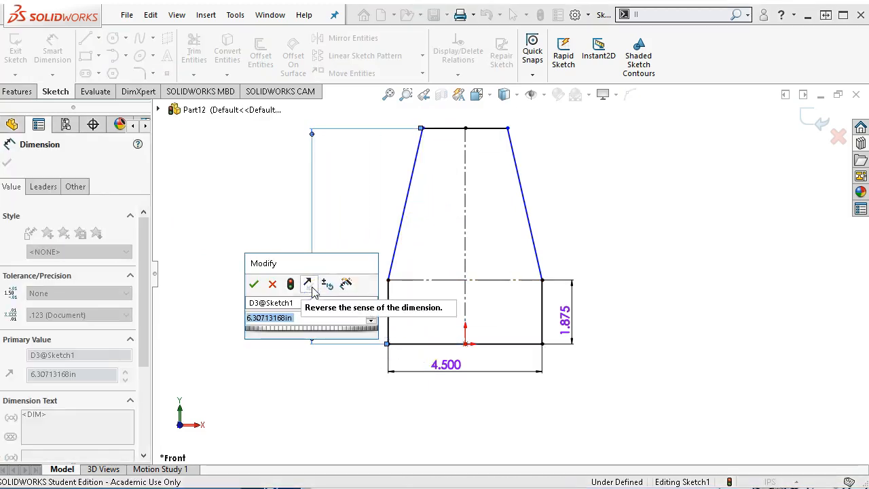
pyautogui.write('9.25')
pyautogui.press('Return')
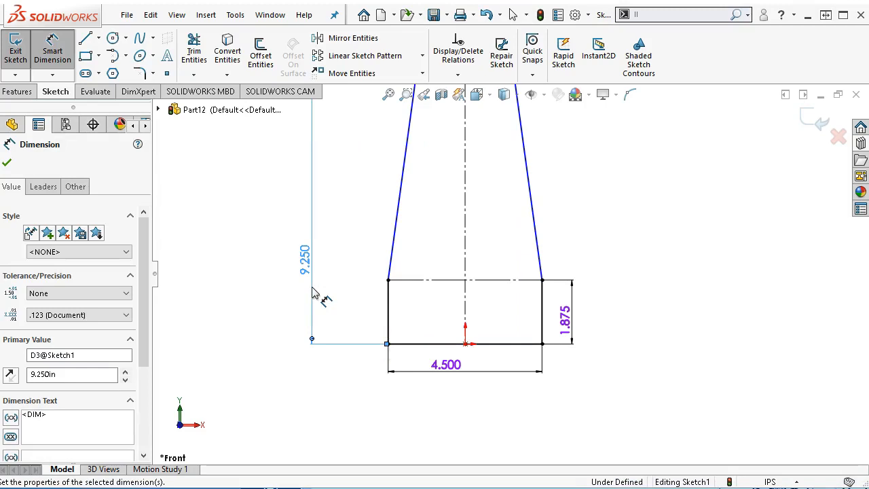
# Dimension the short top line of the tapered outline and set its length to 1.875 in.
pyautogui.scroll(4, 451, 202)
pyautogui.scroll(-3, 450, 202)
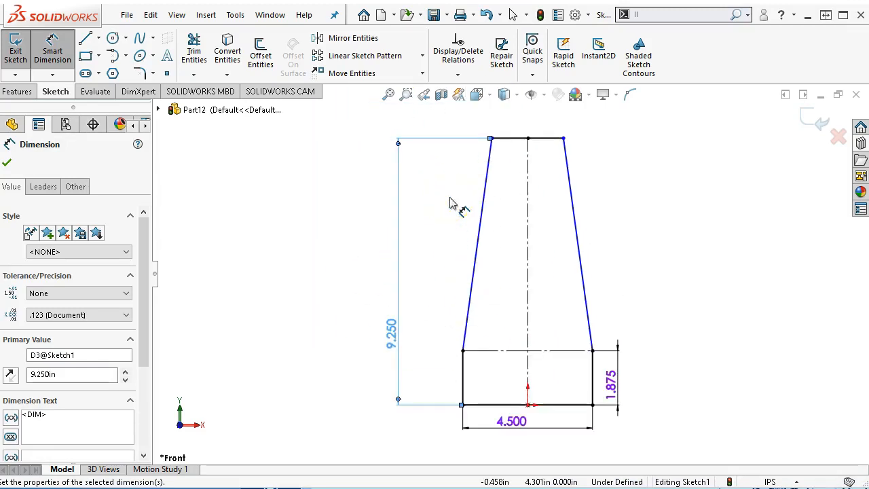
pyautogui.click(547, 139)
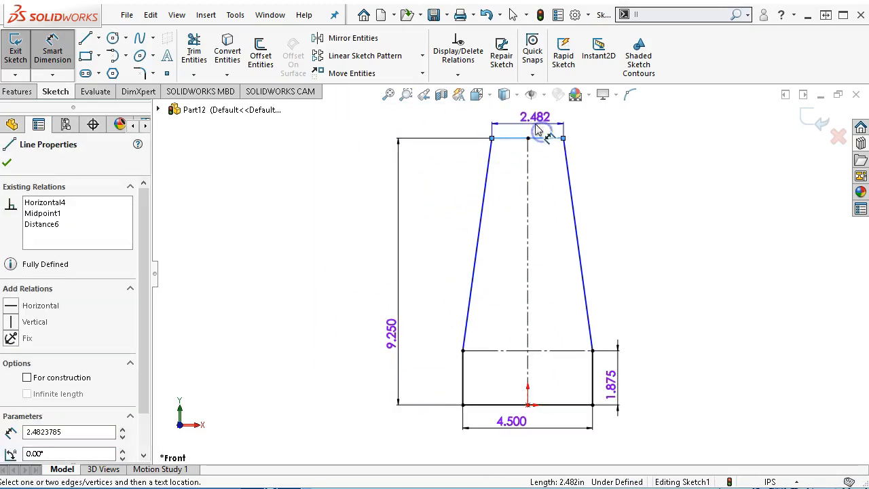
pyautogui.click(537, 127)
pyautogui.write('1.875')
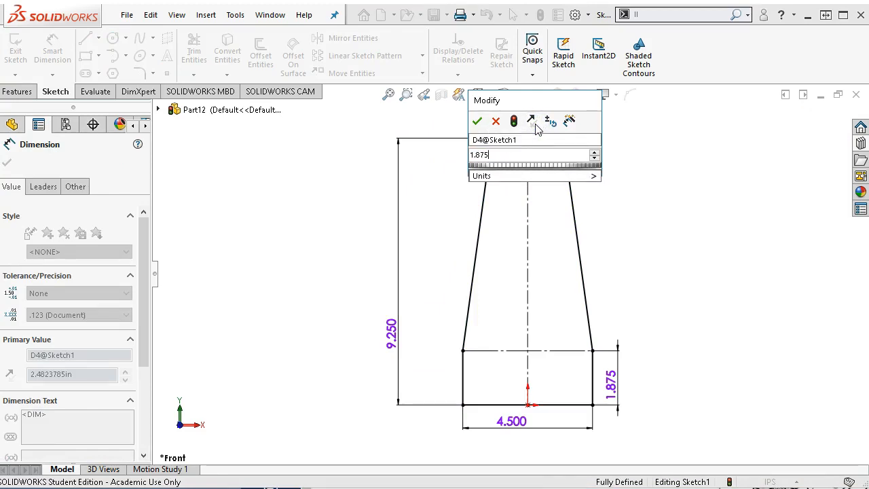
pyautogui.press('Return')
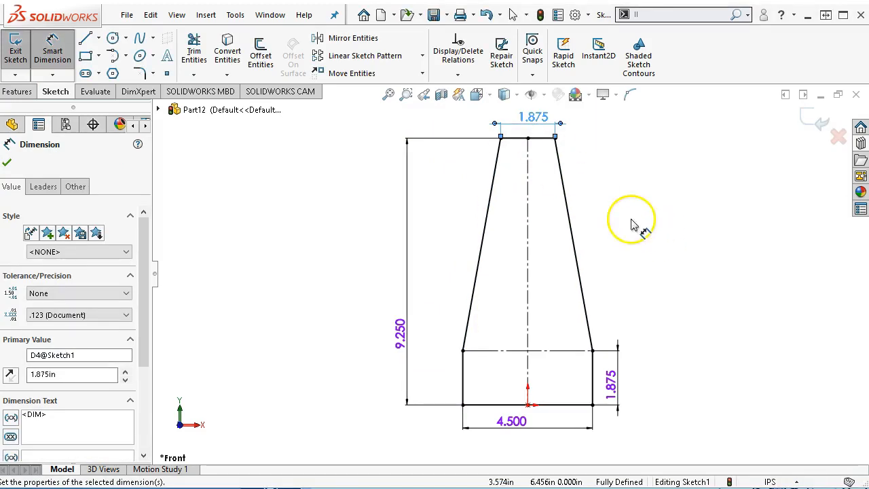
pyautogui.rightClick(644, 171)
pyautogui.click(675, 214)
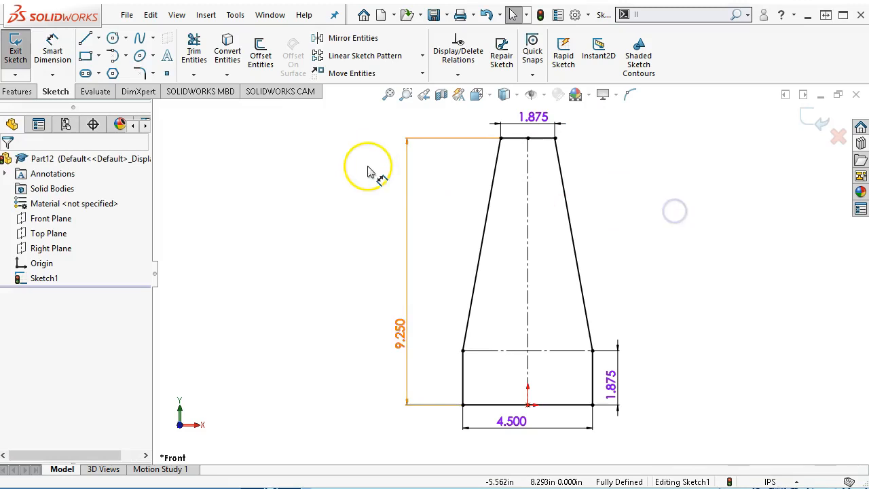
# Sketch a circle about 1.34 in in diameter on the centerline, about 7.35 in above the origin.
pyautogui.click(112, 38)
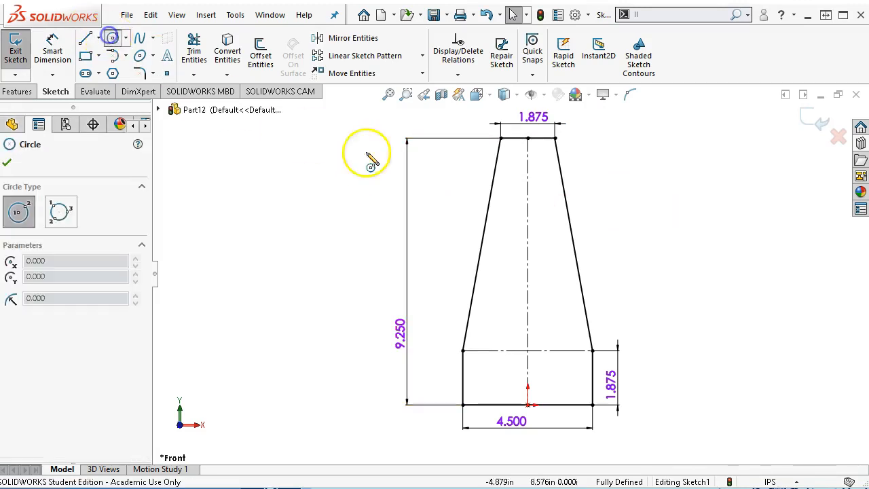
pyautogui.click(527, 193)
pyautogui.click(545, 203)
# Dimension the upper circle and set its diameter to 1.116 in.
pyautogui.rightClick(546, 203)
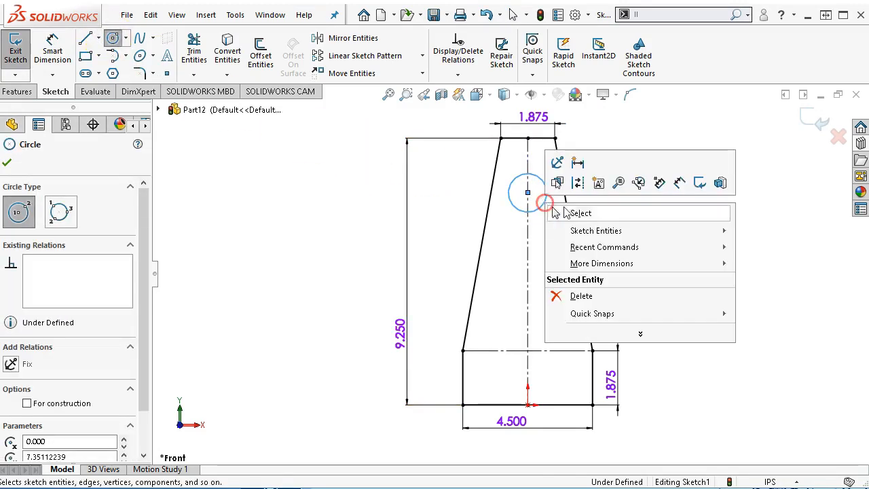
pyautogui.click(687, 181)
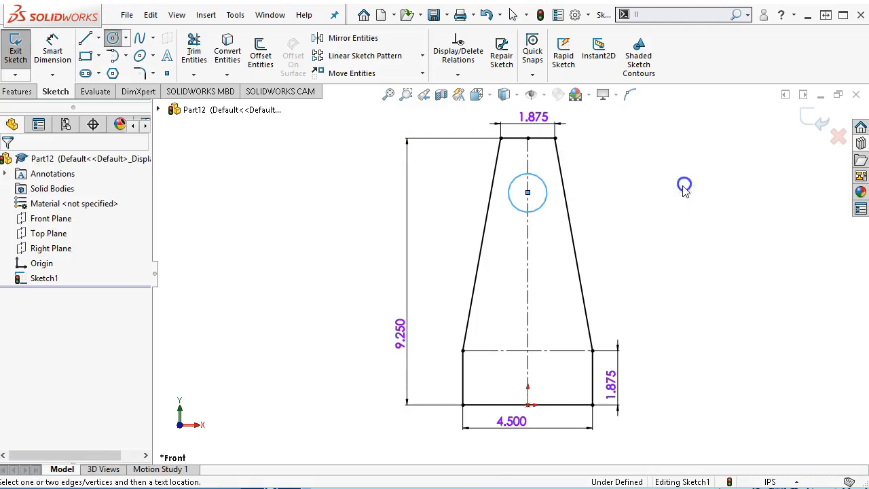
pyautogui.click(547, 202)
pyautogui.click(621, 165)
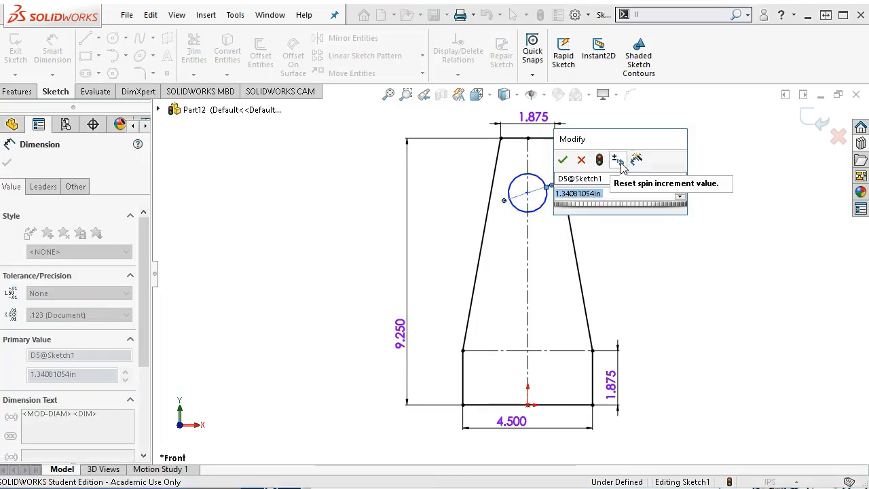
pyautogui.write('1.116')
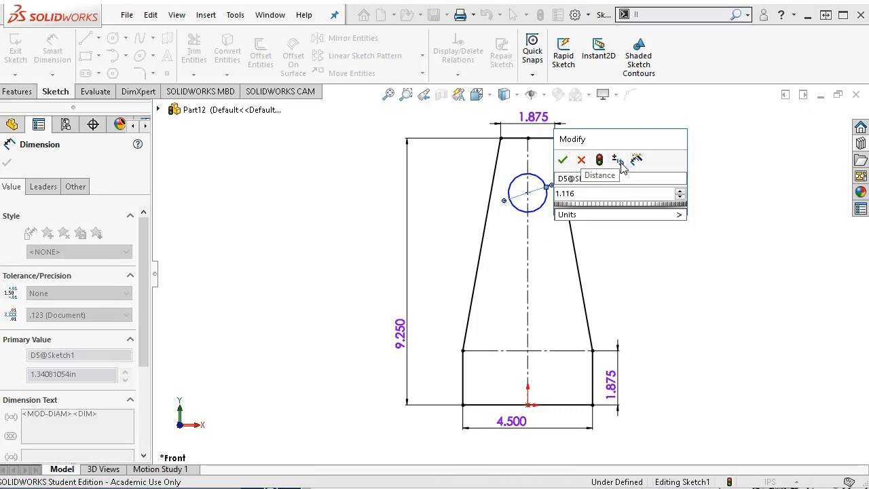
pyautogui.press('Return')
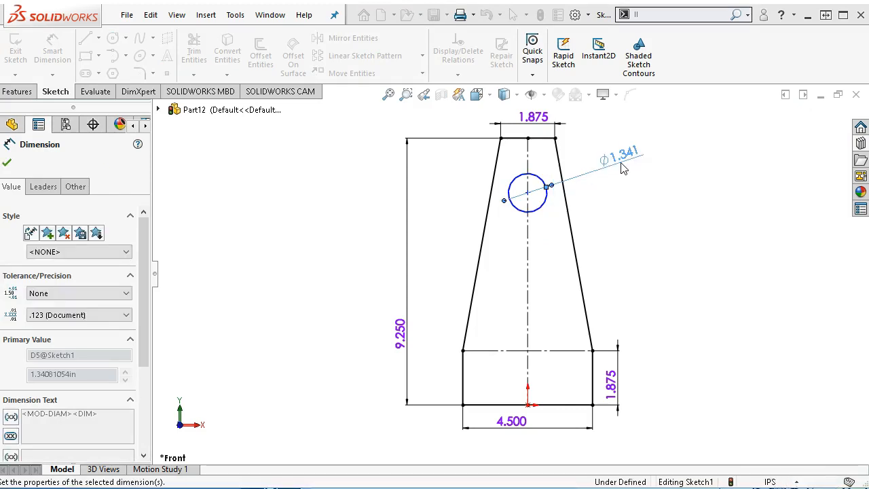
pyautogui.rightClick(612, 207)
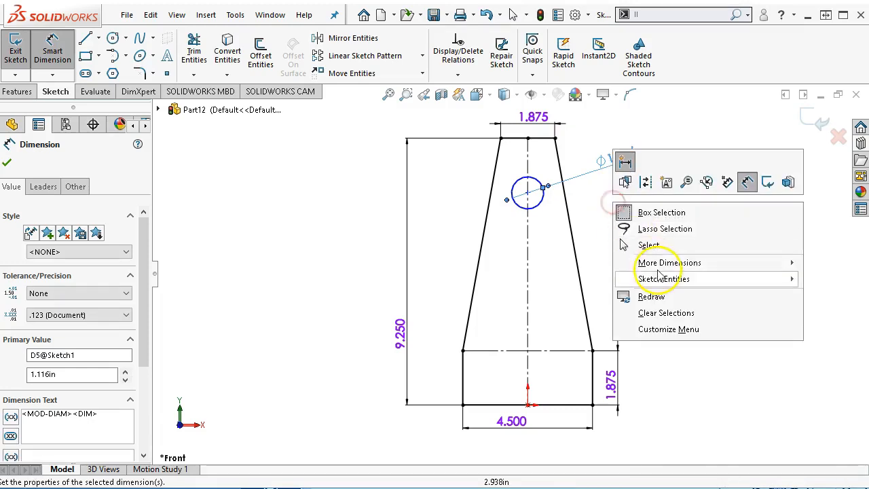
pyautogui.click(536, 206)
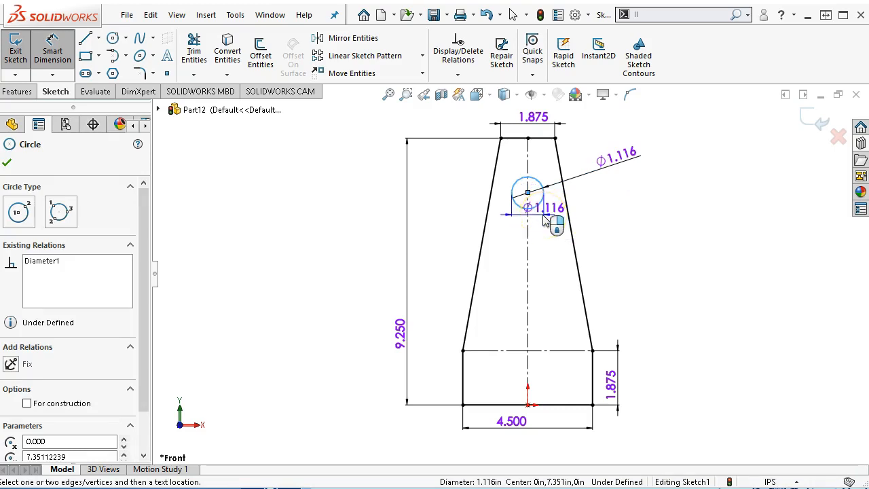
pyautogui.press('Escape')
pyautogui.press('Escape')
pyautogui.click(537, 253)
pyautogui.click(483, 230)
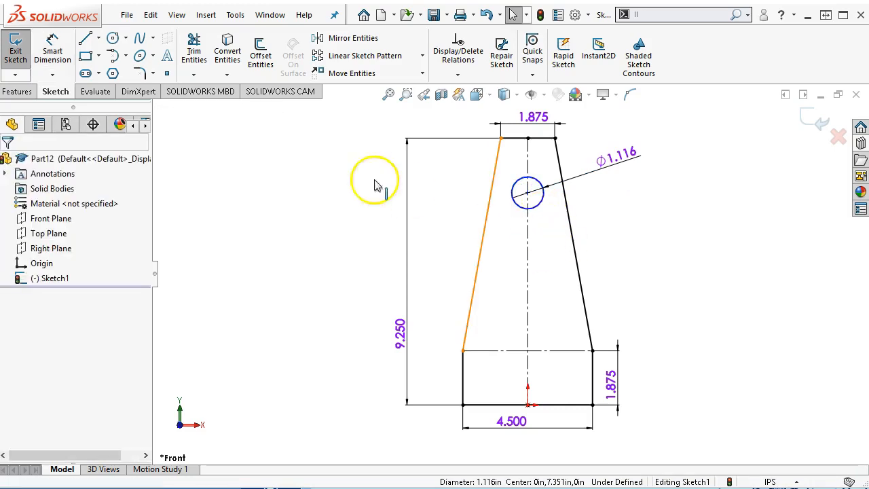
pyautogui.click(114, 38)
pyautogui.click(488, 374)
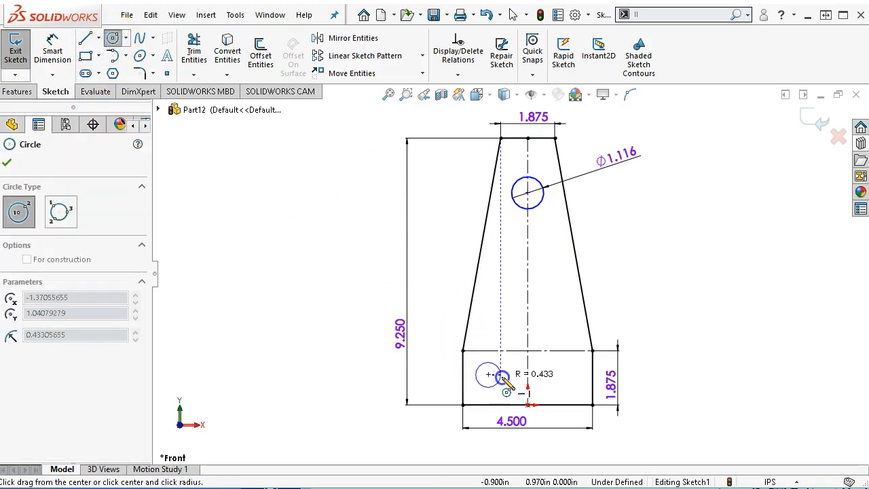
pyautogui.rightClick(503, 378)
pyautogui.click(533, 387)
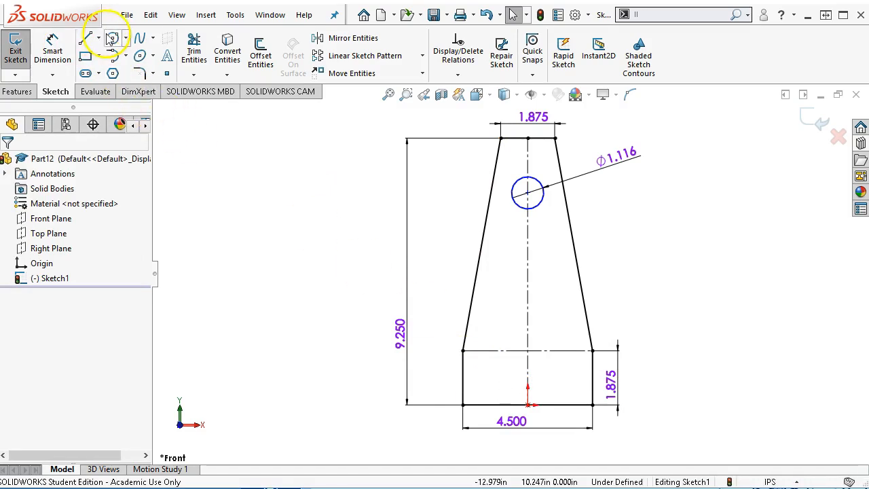
# Sketch a circle about 1.21 in in diameter in the base's left half, centered about 1.09 in left of and 0.99 in above the origin.
pyautogui.click(112, 38)
pyautogui.click(496, 376)
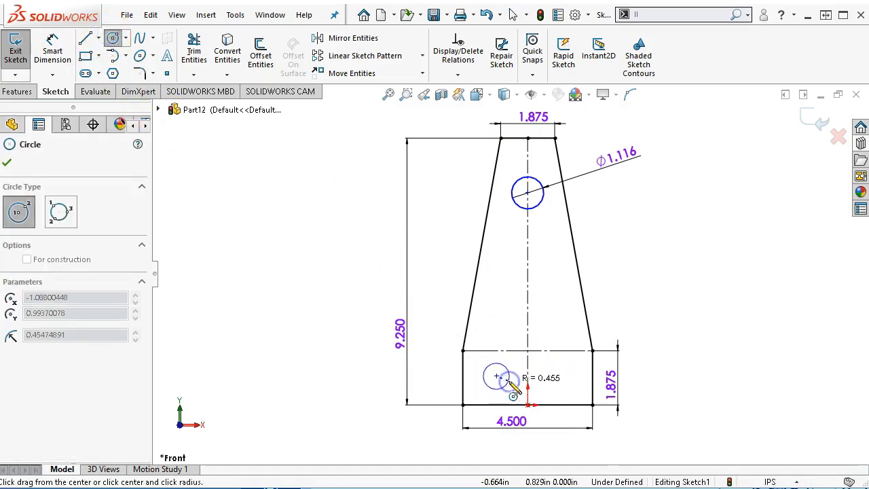
pyautogui.click(512, 384)
pyautogui.rightClick(545, 384)
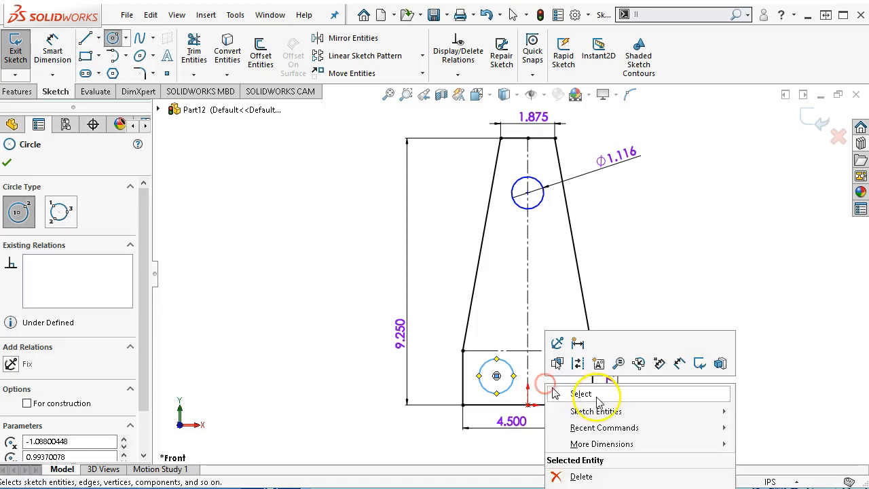
pyautogui.click(596, 397)
# Mirror the lower-left circle about the vertical centerline.
pyautogui.click(499, 394)
pyautogui.keyDown('ctrl'); pyautogui.click(529, 378); pyautogui.keyUp('ctrl')
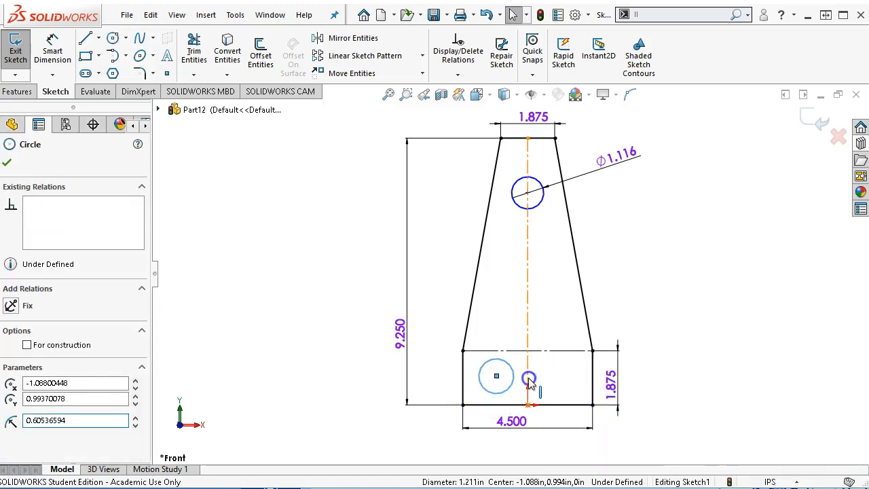
pyautogui.click(328, 38)
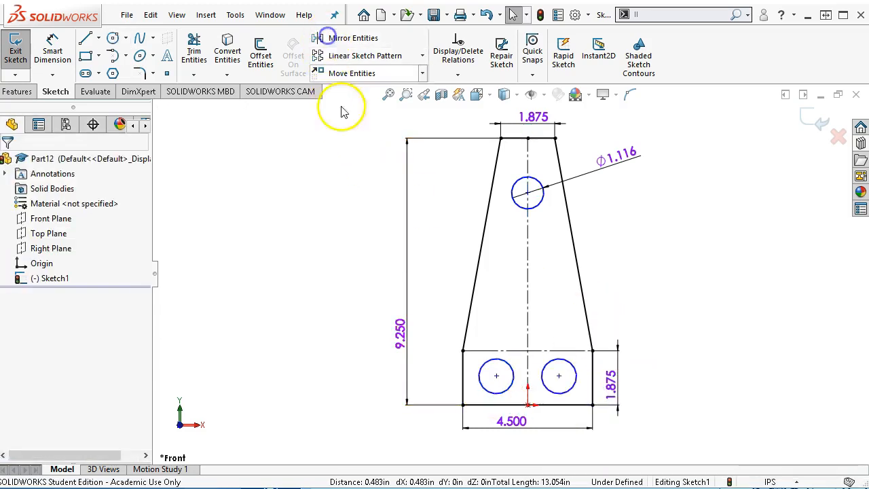
# Dimension the lower-right circle and set its diameter to 0.875 in.
pyautogui.rightClick(298, 190)
pyautogui.click(436, 173)
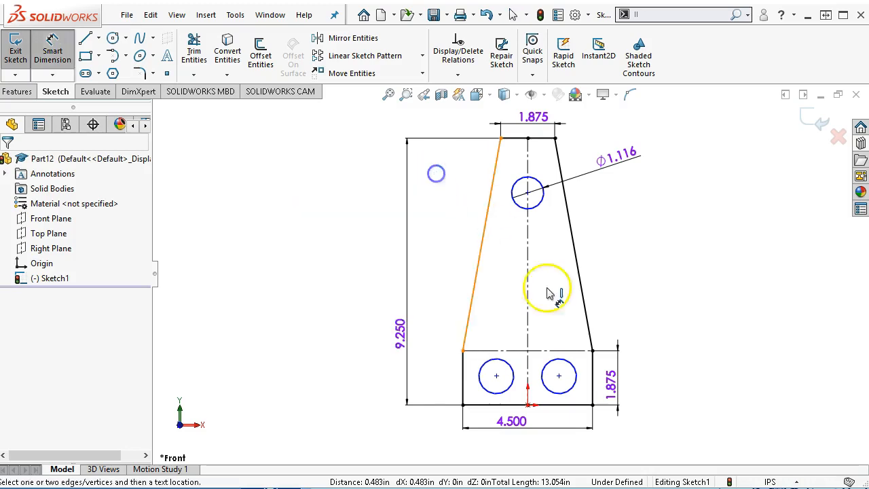
pyautogui.click(570, 364)
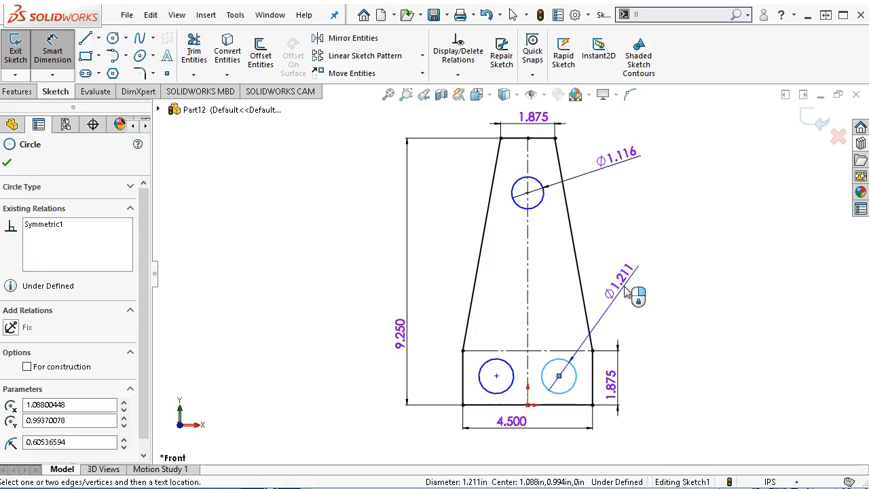
pyautogui.click(624, 288)
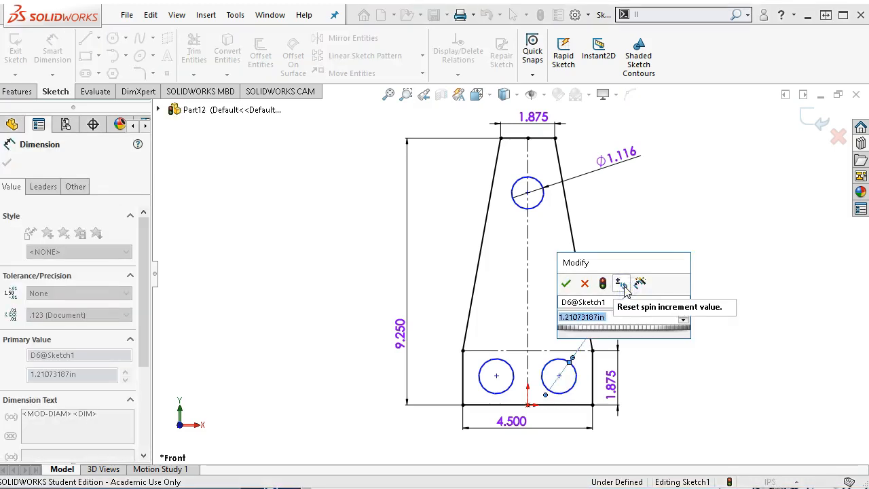
pyautogui.press('BackSpace')
pyautogui.write('.875')
pyautogui.press('Return')
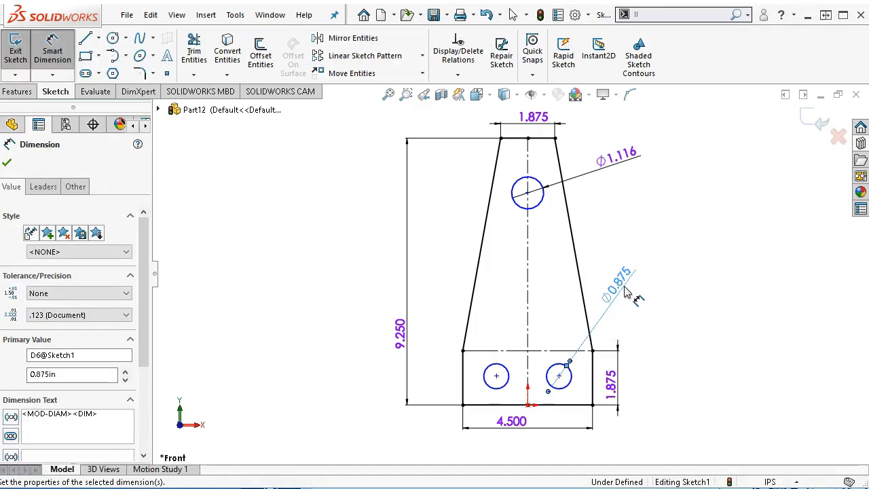
# Dimension the lower-right circle's center height above the base edge and set it to 1 in.
pyautogui.click(571, 403)
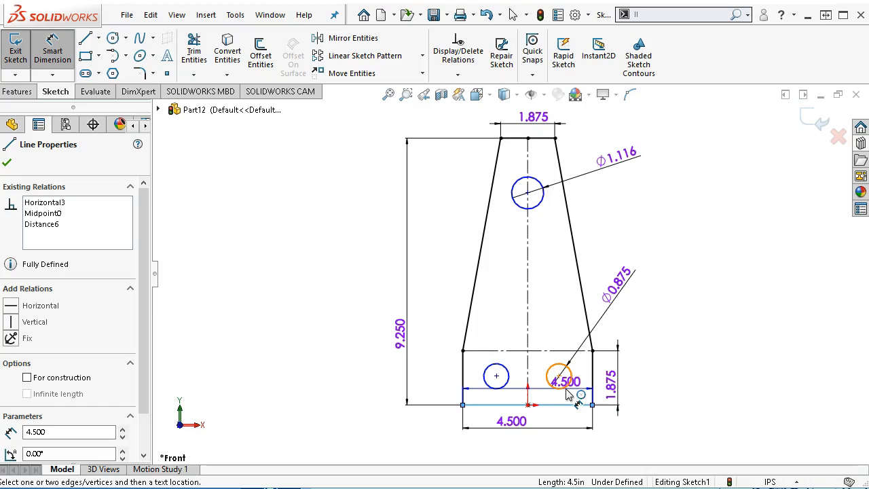
pyautogui.click(568, 388)
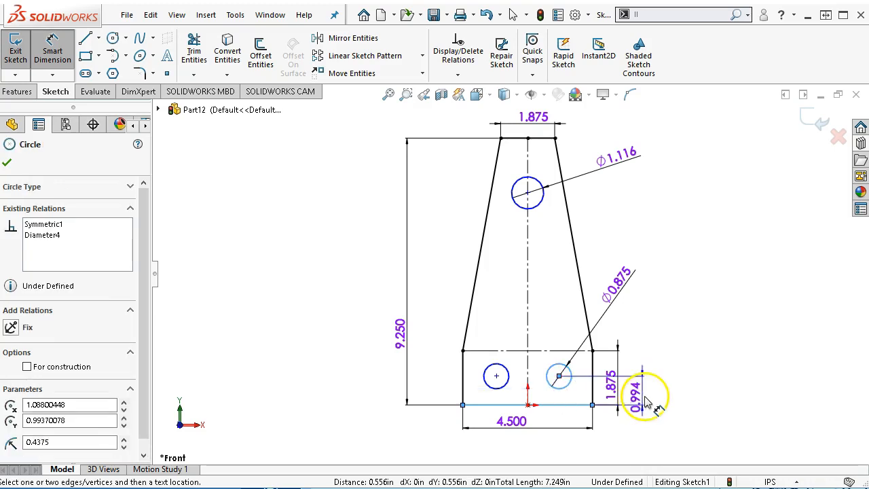
pyautogui.click(649, 401)
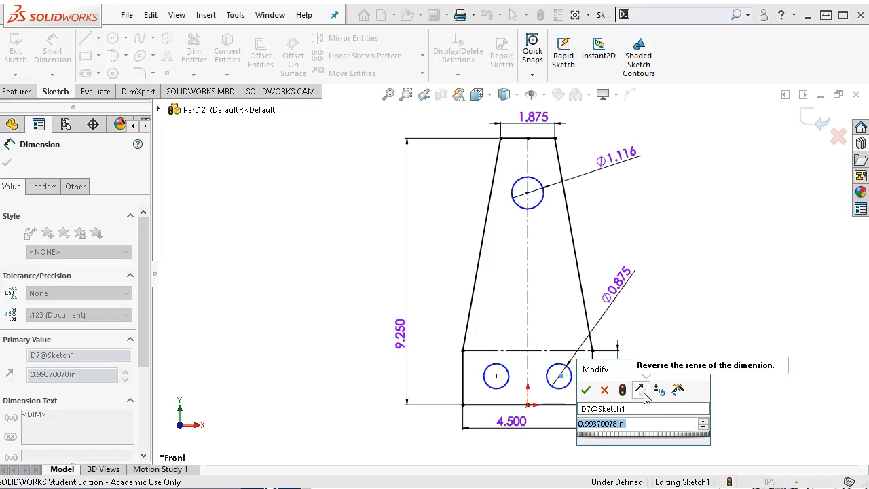
pyautogui.write('1.')
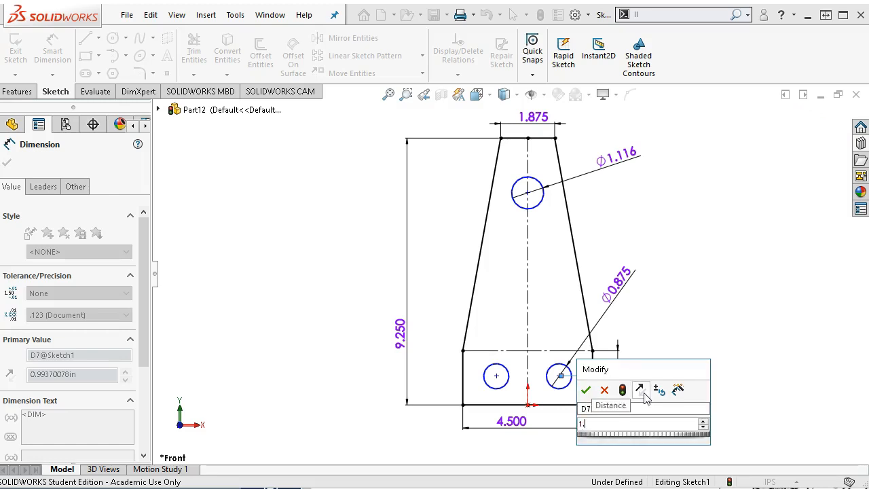
pyautogui.press('Return')
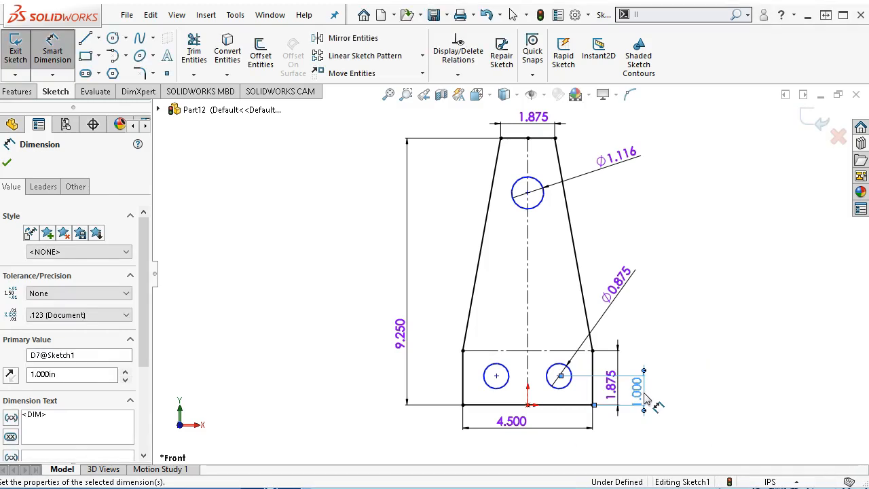
# Dimension the horizontal spacing between the two lower circles and set it to 2.3735 in.
pyautogui.click(488, 385)
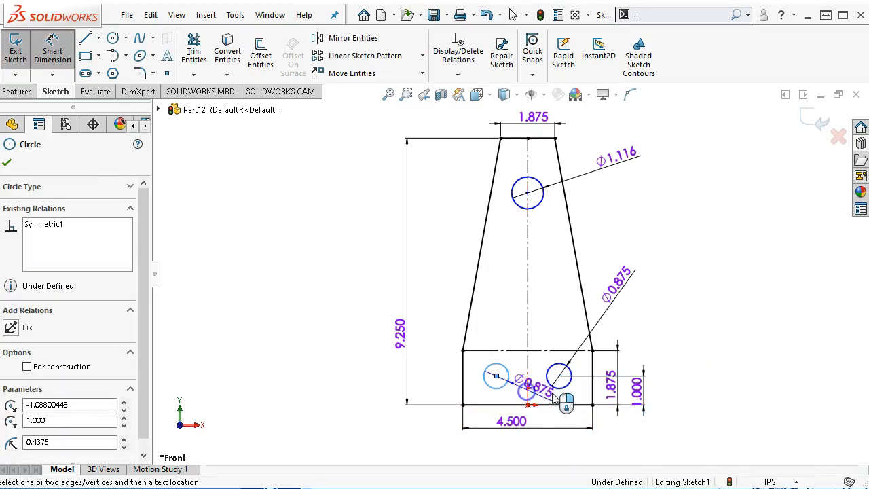
pyautogui.click(565, 385)
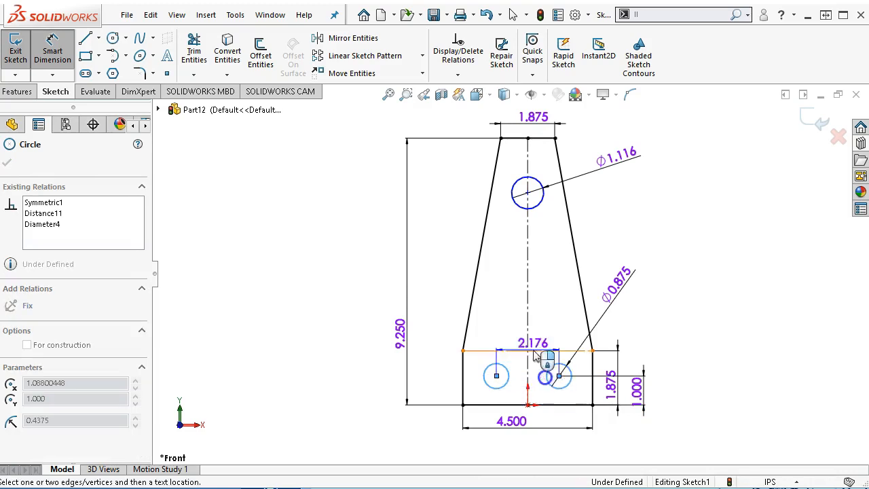
pyautogui.click(506, 323)
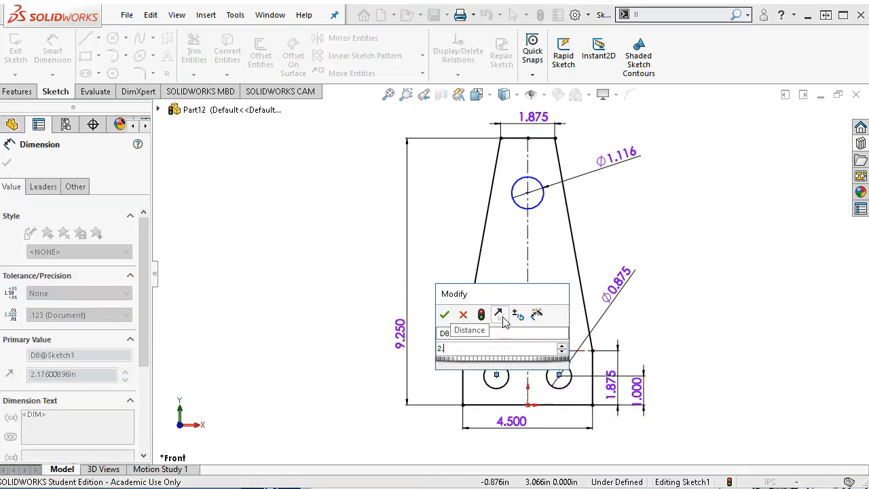
pyautogui.write('3735')
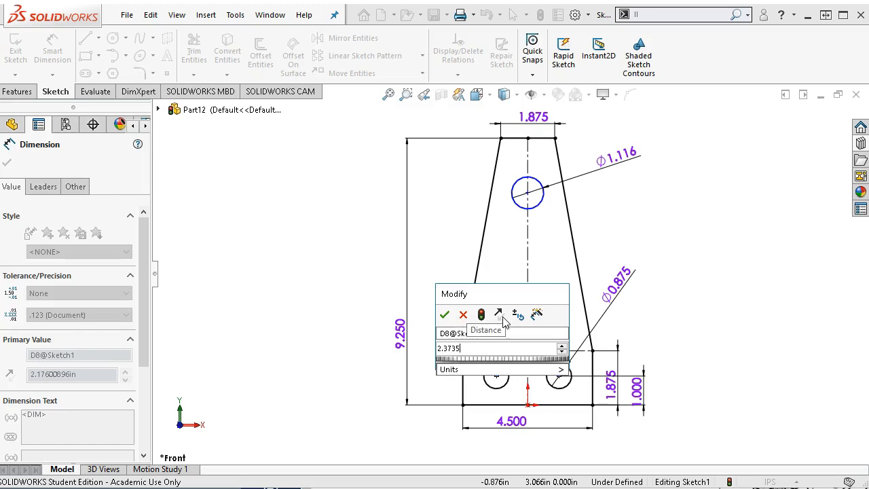
pyautogui.press('Return')
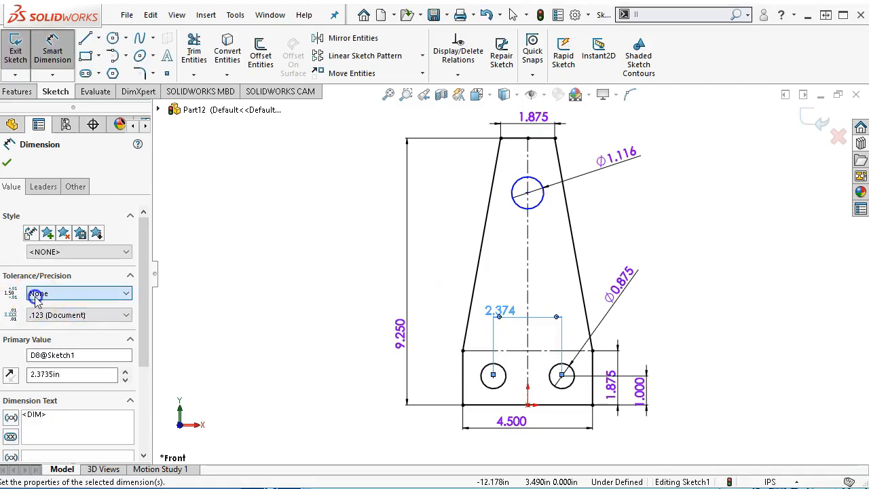
# Apply a bilateral tolerance of +0.0015 in and -0.0015 in to the lower circles' spacing dimension.
pyautogui.click(61, 292)
pyautogui.click(57, 323)
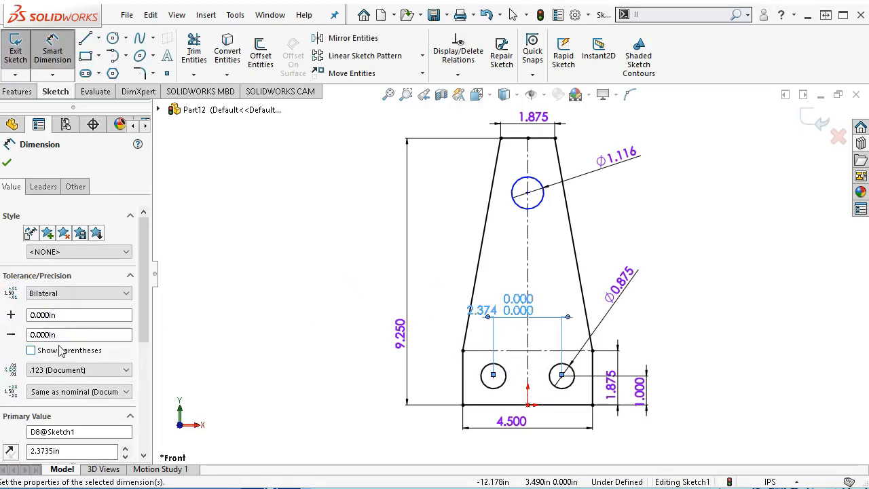
pyautogui.doubleClick(62, 316)
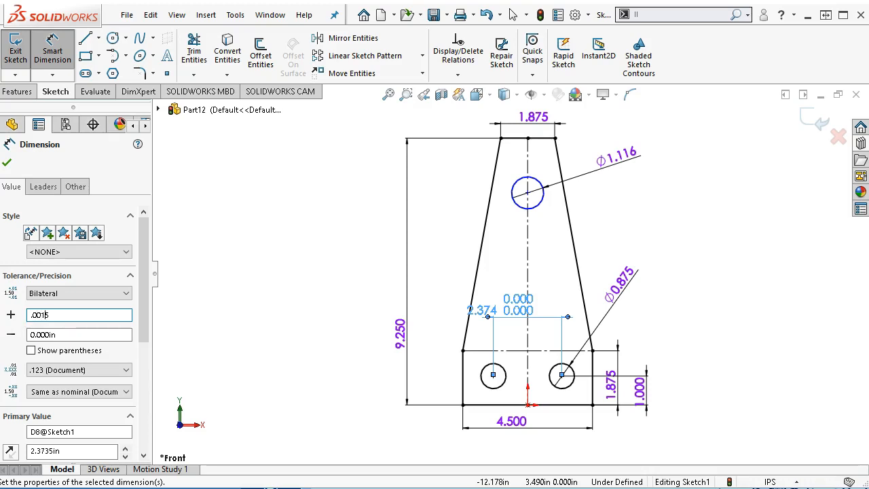
pyautogui.click(55, 317)
pyautogui.click(32, 335)
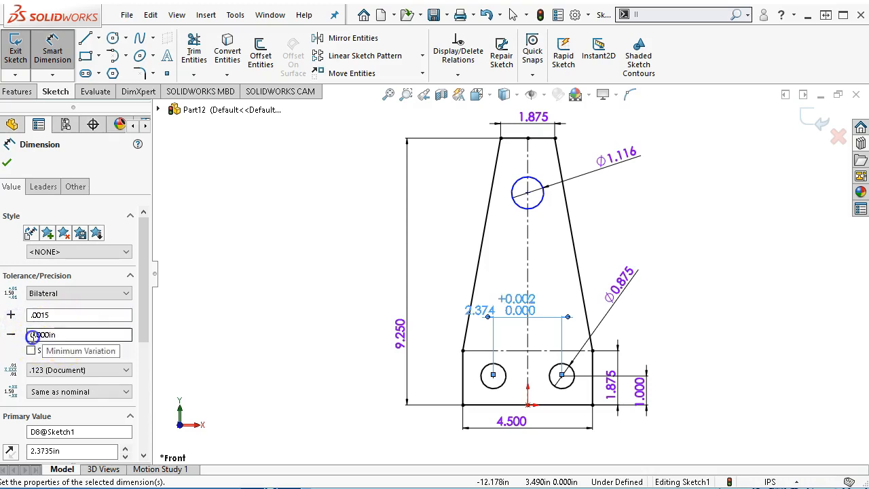
pyautogui.moveTo(60, 334); pyautogui.dragTo(6, 334)
pyautogui.write('.0015')
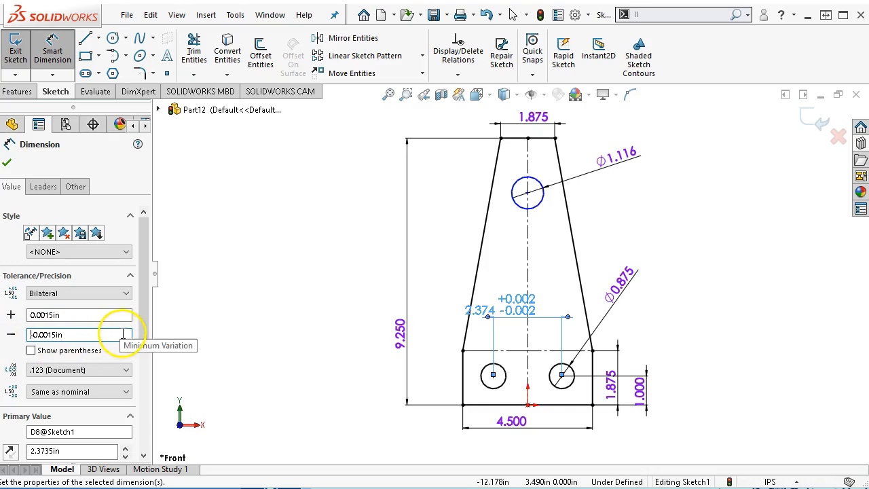
# Set the precision of the lower circles' spacing dimension to four decimal places (.1234).
pyautogui.click(82, 370)
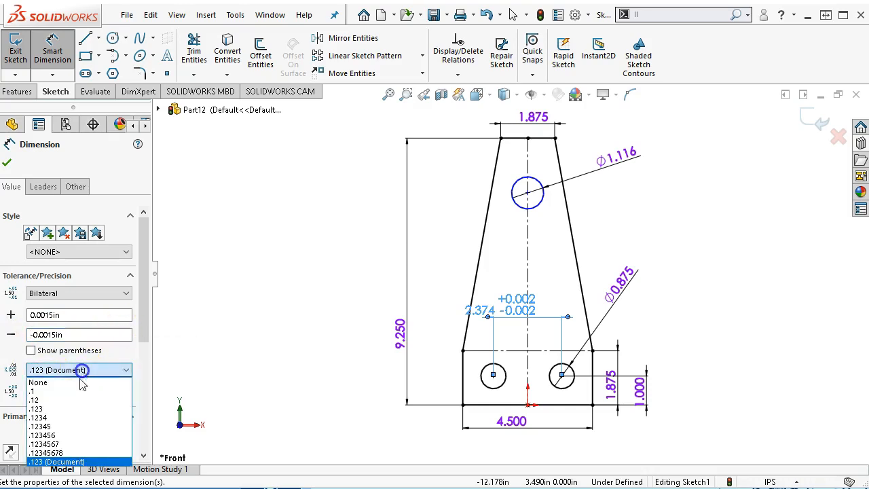
pyautogui.click(61, 416)
pyautogui.click(6, 162)
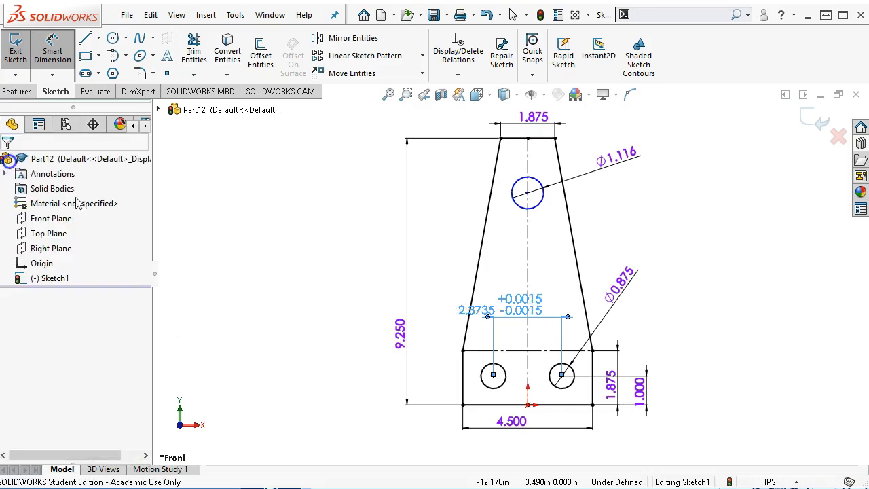
# Change the tolerance type of the lower circles' spacing dimension to Limit.
pyautogui.click(516, 309)
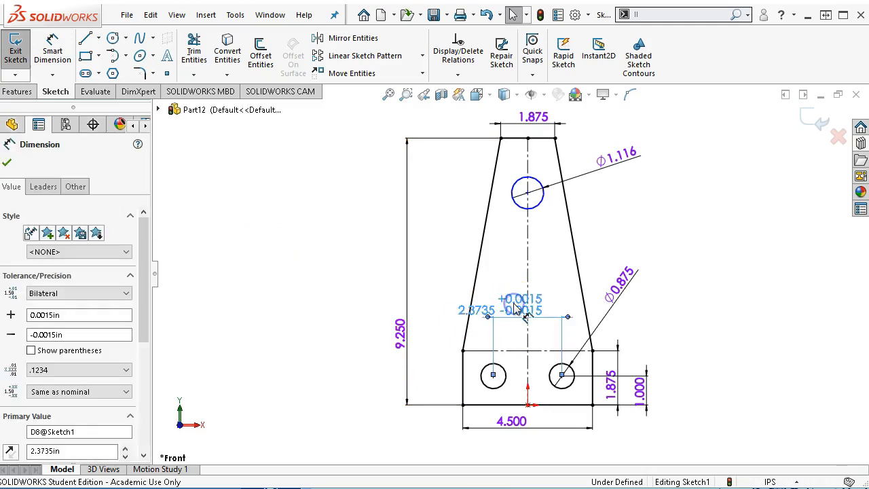
pyautogui.click(67, 293)
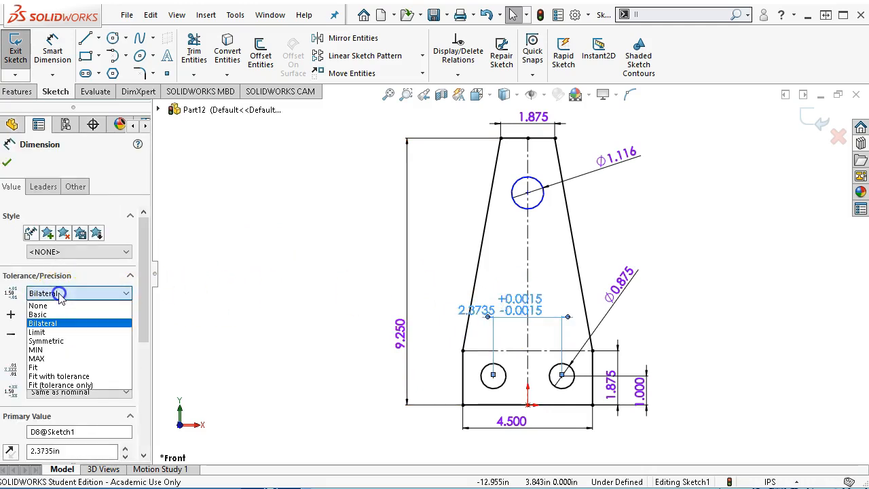
pyautogui.click(58, 330)
pyautogui.click(17, 192)
pyautogui.click(7, 164)
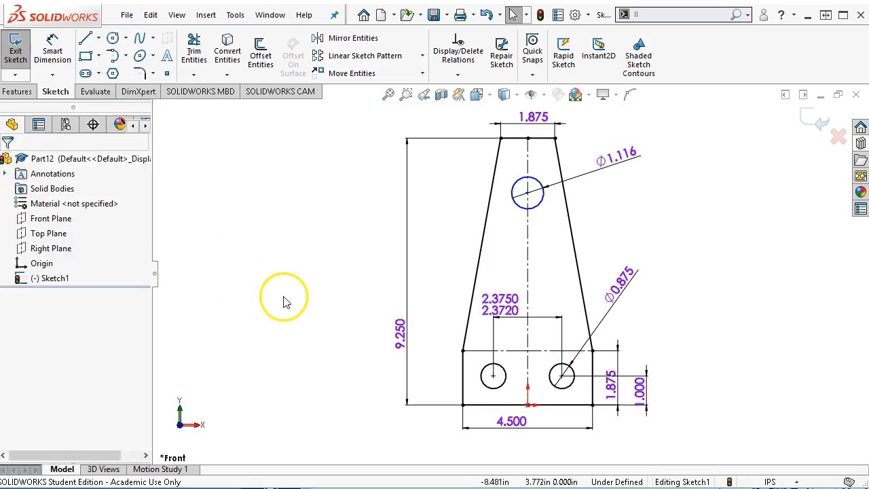
pyautogui.click(497, 316)
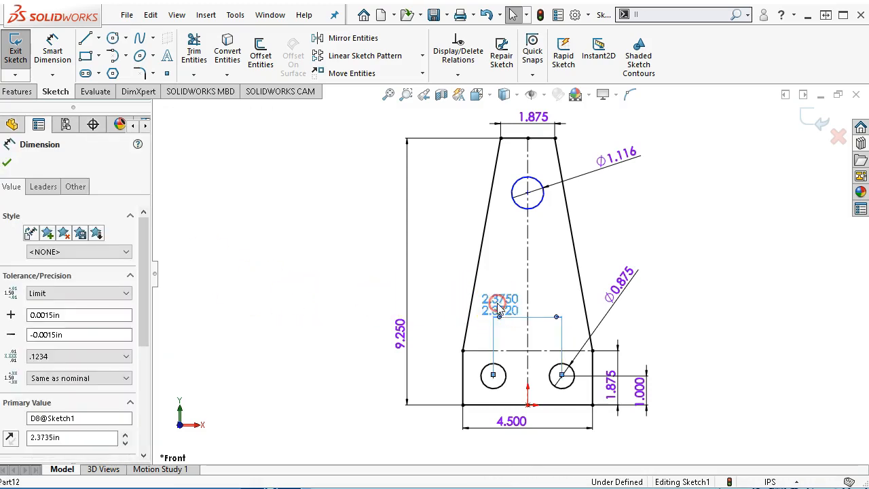
pyautogui.rightClick(498, 306)
pyautogui.press('Escape')
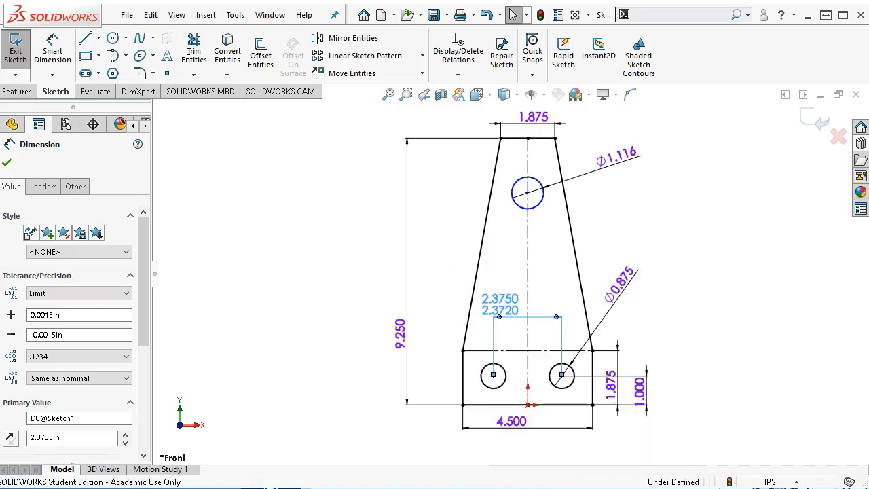
pyautogui.click(282, 230)
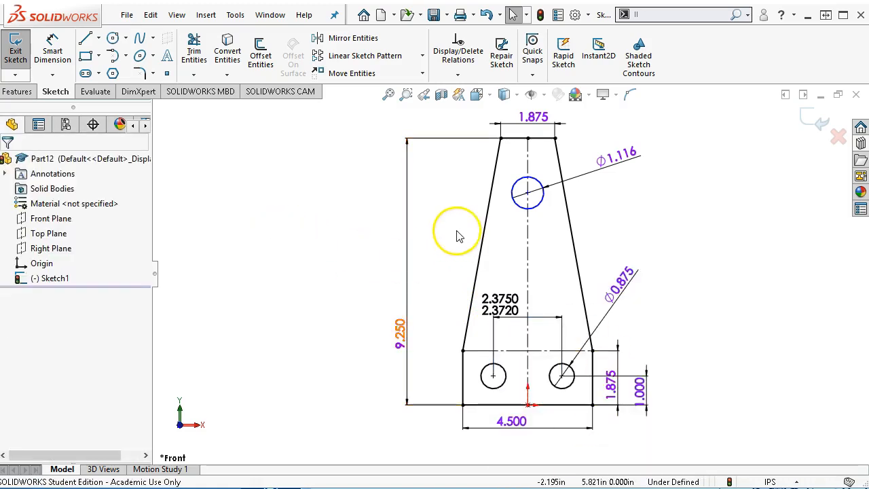
# Dimension the vertical distance between the lower-left and upper circle centers and set it to 7 in.
pyautogui.click(53, 52)
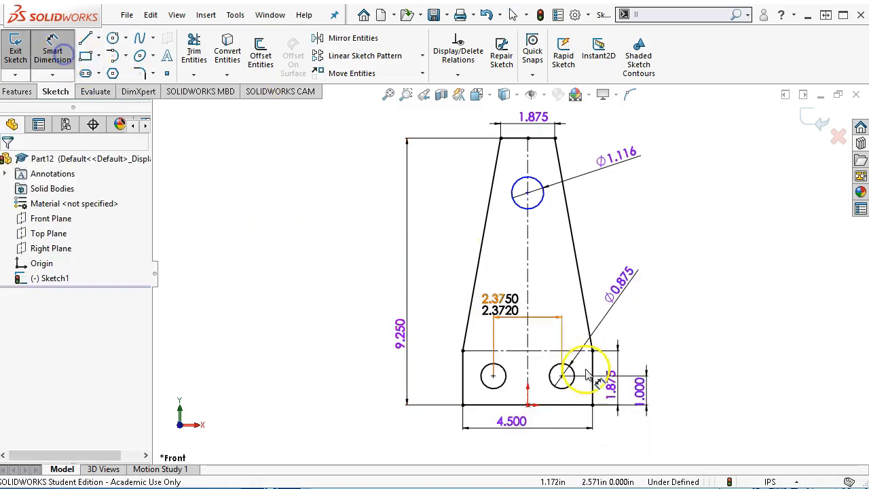
pyautogui.click(504, 384)
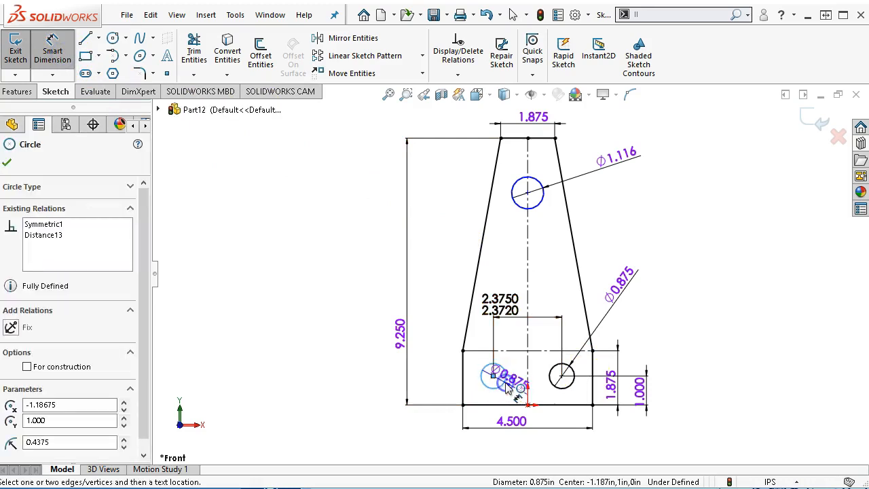
pyautogui.click(523, 212)
pyautogui.click(422, 264)
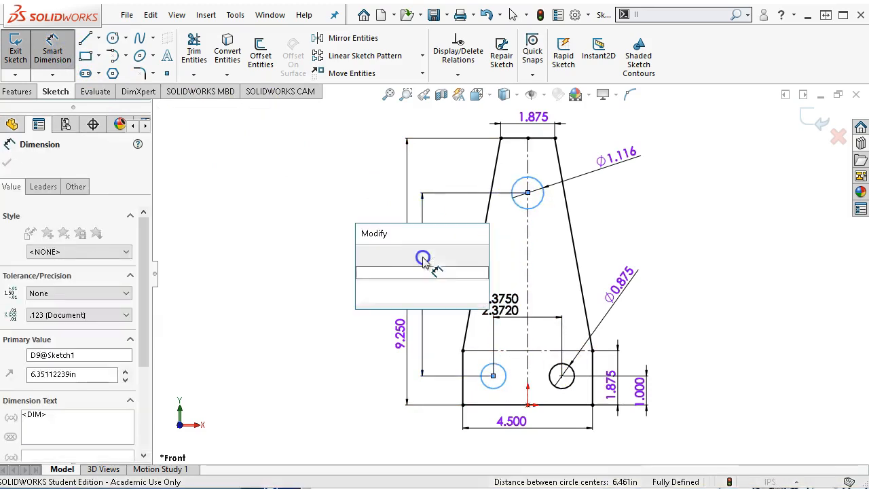
pyautogui.write('7')
pyautogui.press('Return')
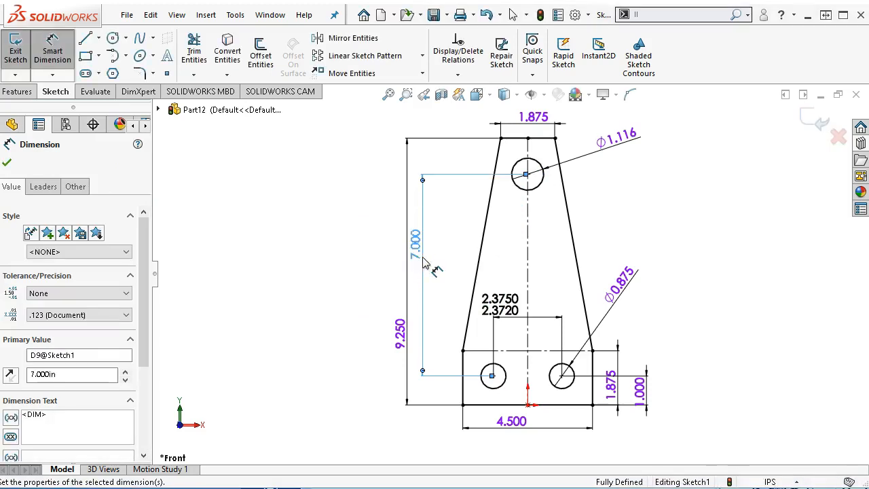
pyautogui.rightClick(697, 224)
pyautogui.click(763, 269)
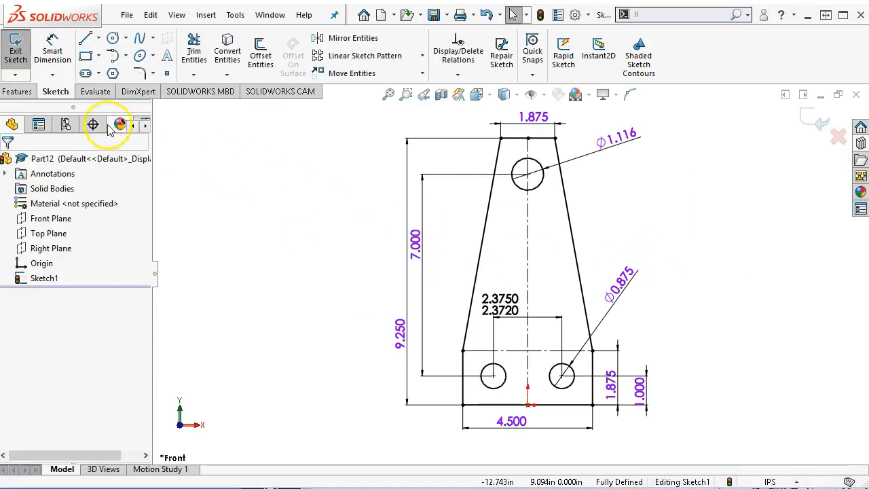
# Extrude the tapered plate profile with its three holes as a blind boss 0.75 in deep.
pyautogui.click(19, 92)
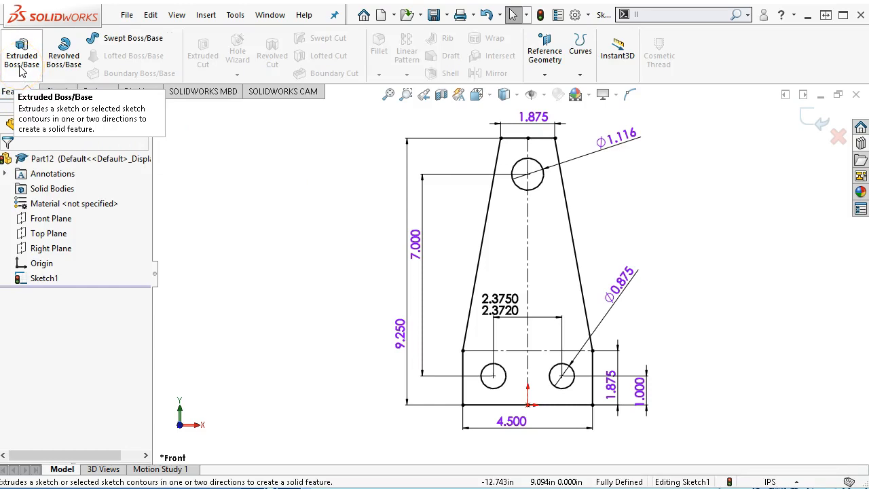
pyautogui.click(21, 68)
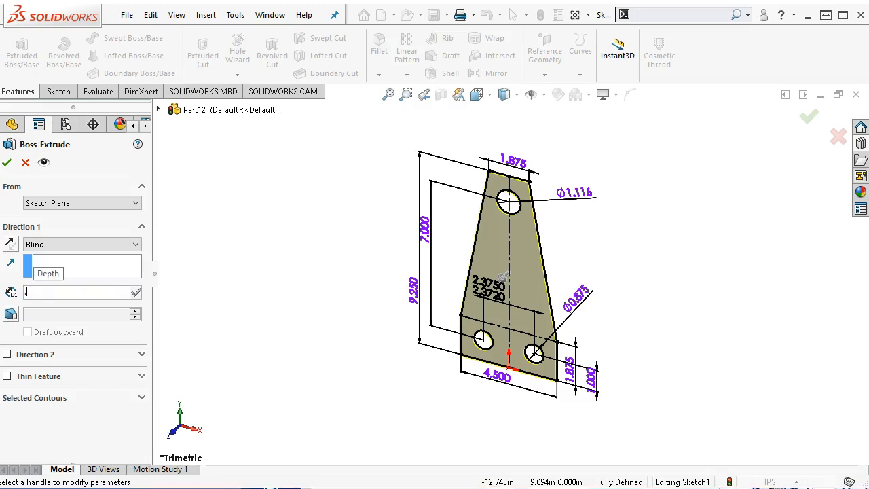
pyautogui.write('.75')
pyautogui.press('Return')
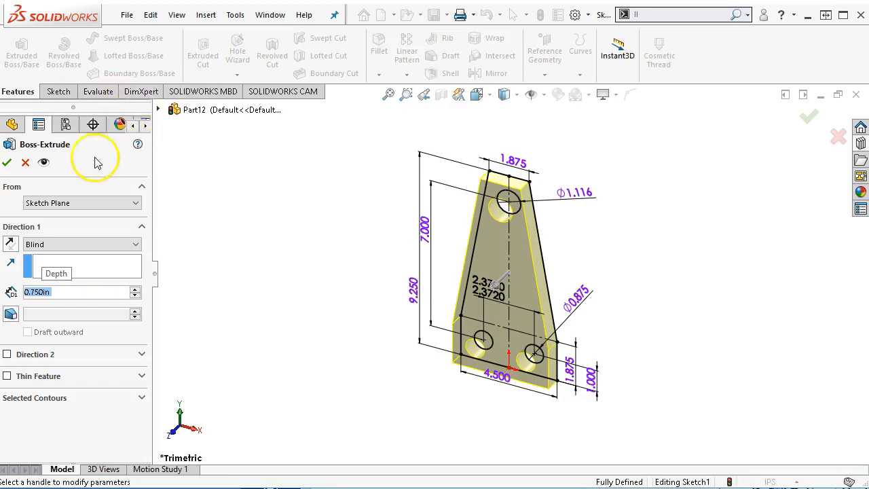
pyautogui.click(6, 162)
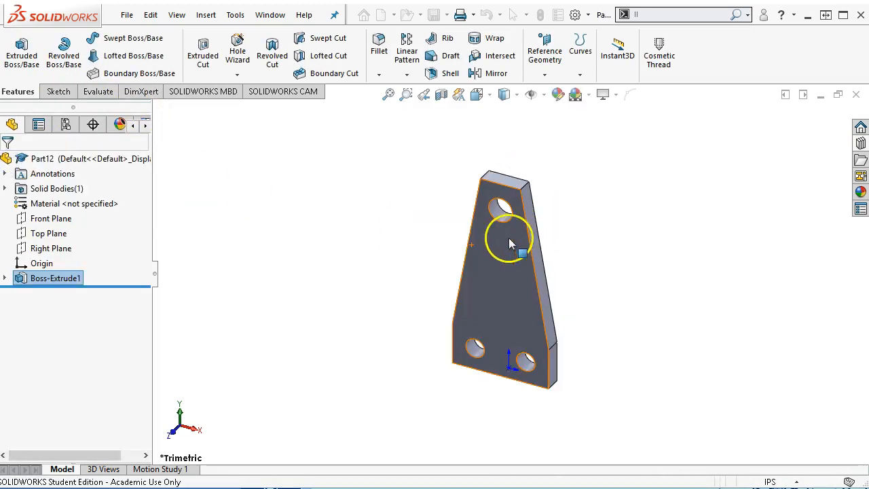
# Start a Hole Wizard hole on the plate's front face as an ANSI Inch bottoming tapped hole.
pyautogui.click(498, 242)
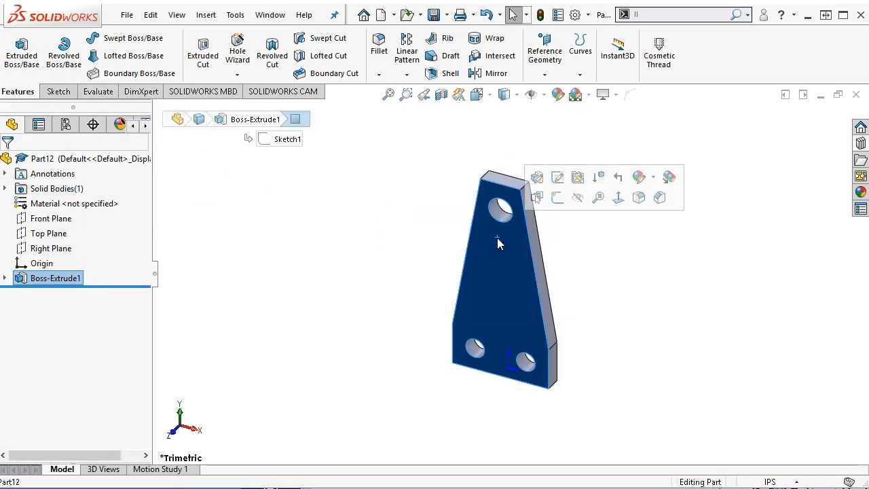
pyautogui.press('s')
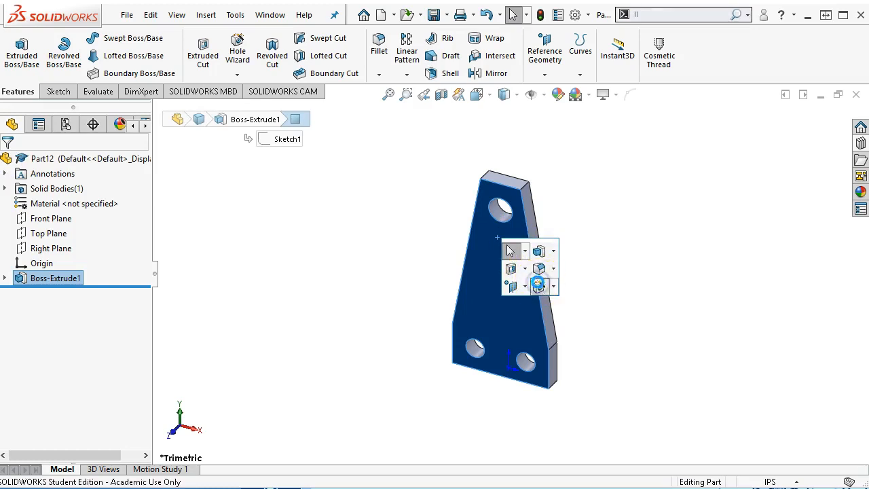
pyautogui.click(538, 285)
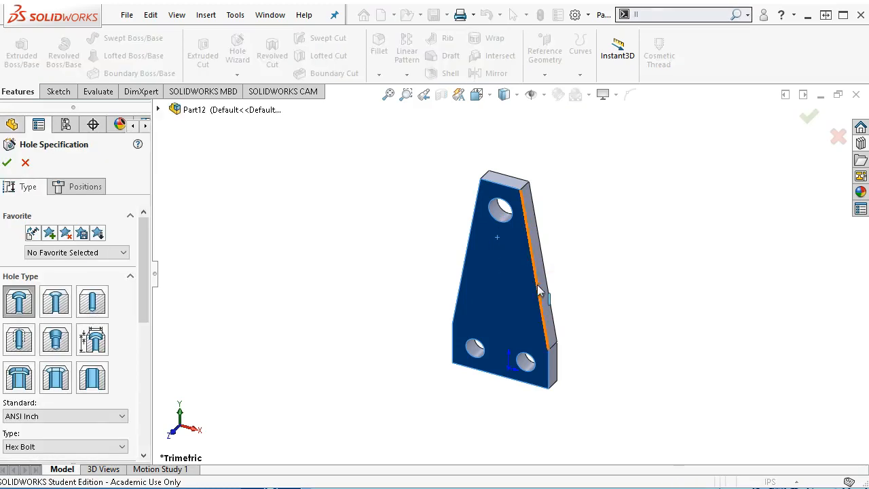
pyautogui.click(20, 338)
pyautogui.click(640, 374)
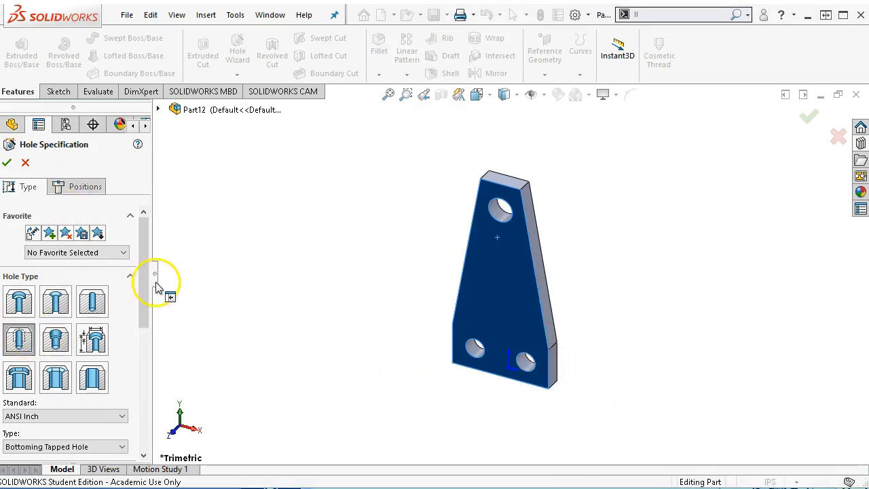
# Set the tapped hole's size to #10-24.
pyautogui.moveTo(145, 293); pyautogui.dragTo(165, 382)
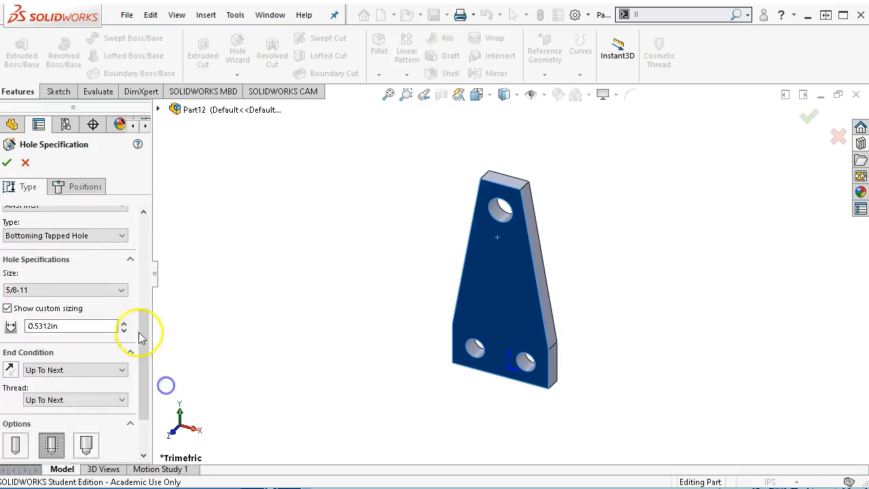
pyautogui.click(93, 288)
pyautogui.scroll(7, 76, 332)
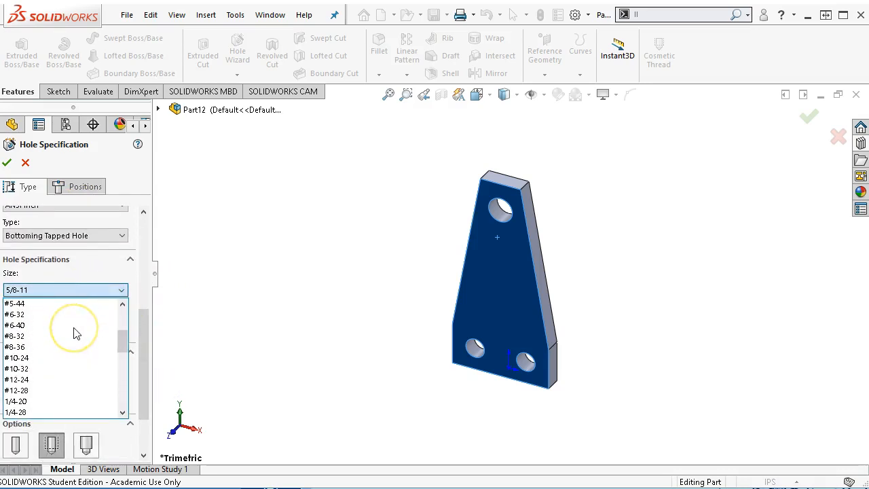
pyautogui.click(42, 368)
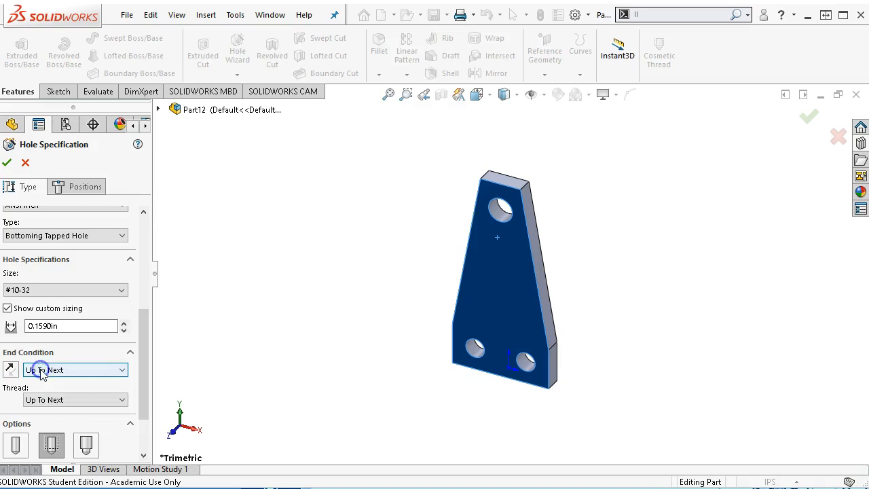
pyautogui.click(48, 288)
pyautogui.scroll(1, 43, 314)
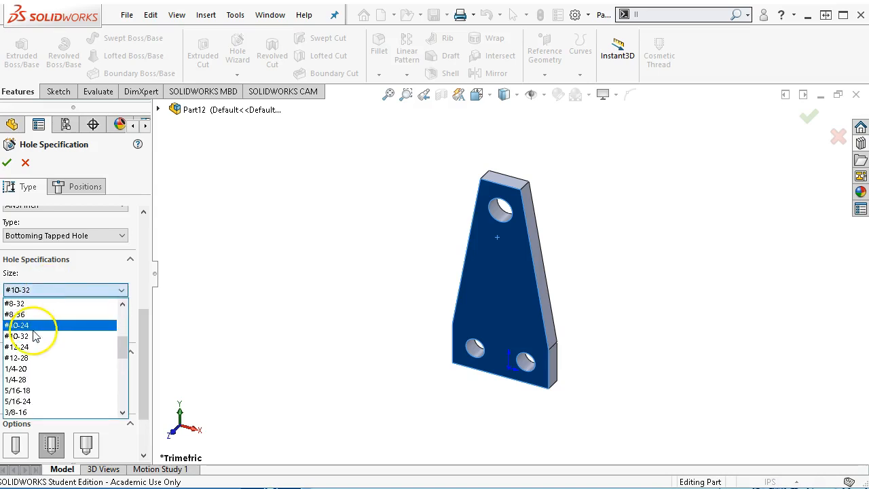
pyautogui.click(34, 332)
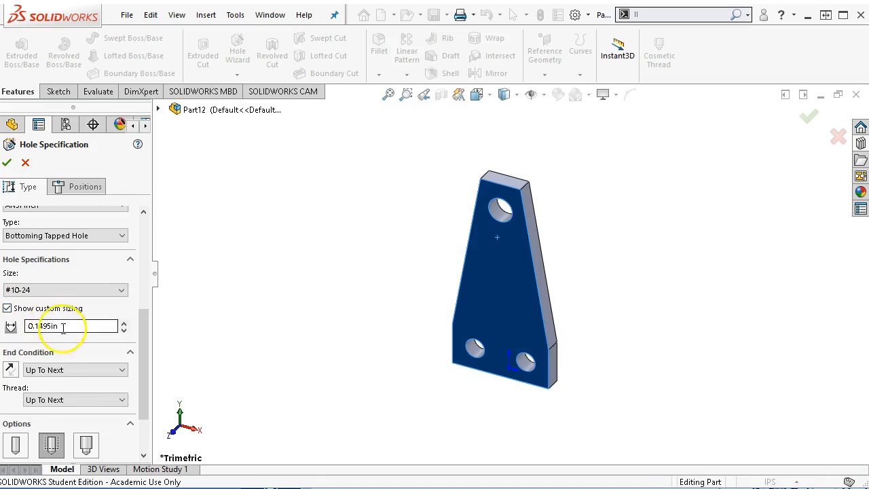
pyautogui.moveTo(140, 330); pyautogui.dragTo(140, 299)
# Place one tapped hole position on the front face, about 0.66 in left of centre and 6.36 in above the origin.
pyautogui.click(84, 188)
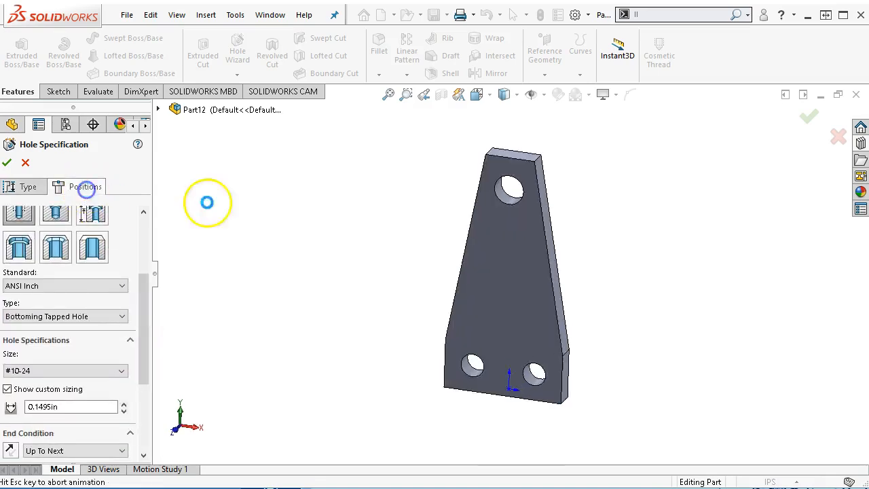
pyautogui.click(487, 216)
pyautogui.rightClick(539, 227)
pyautogui.click(550, 235)
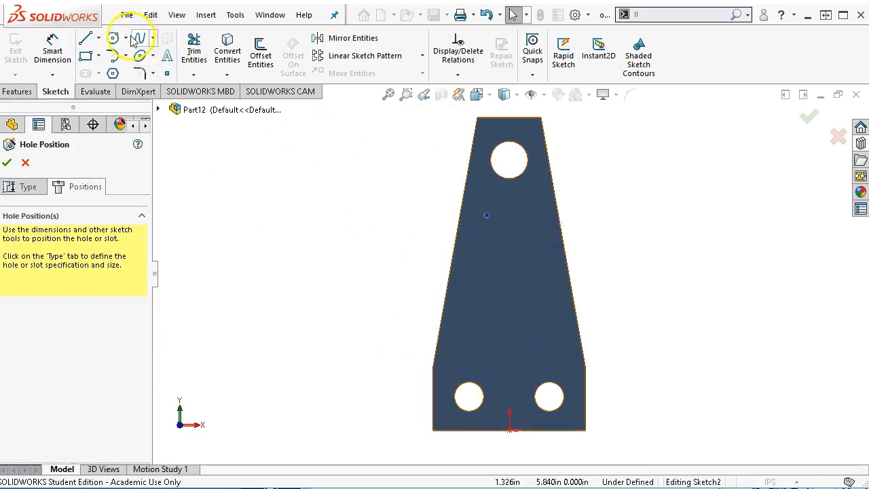
# Draw a vertical centerline from the origin to the midpoint of the plate's top edge.
pyautogui.click(98, 39)
pyautogui.click(109, 70)
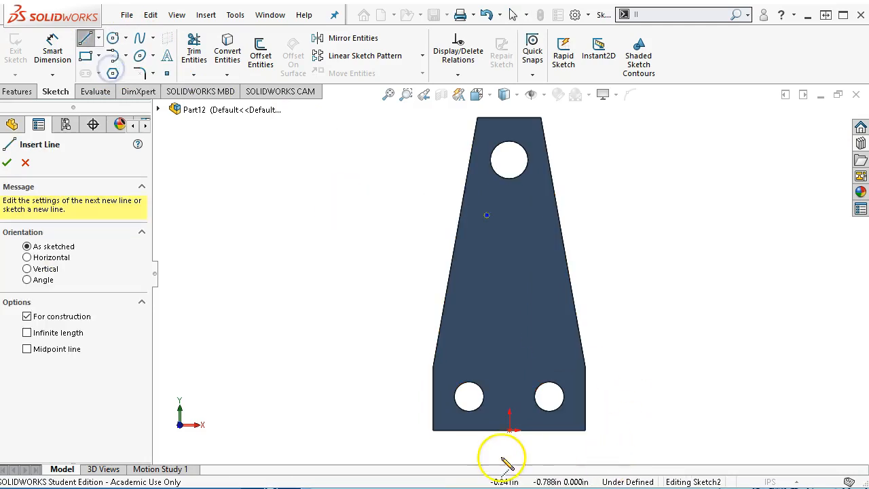
pyautogui.moveTo(509, 429)
pyautogui.mouseDown()
pyautogui.moveTo(509, 184)
pyautogui.moveTo(517, 115)
pyautogui.moveTo(530, 120)
pyautogui.mouseUp()
pyautogui.rightClick(617, 153)
pyautogui.click(645, 163)
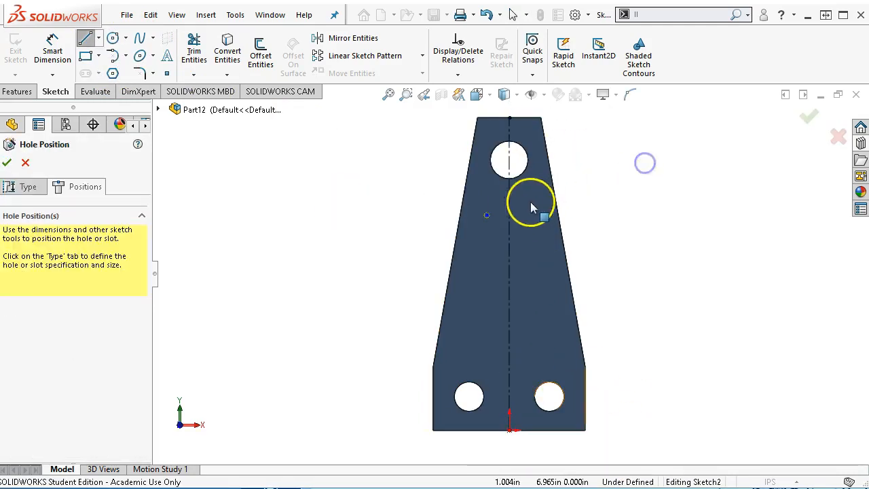
# Mirror the hole position point about the vertical centerline.
pyautogui.click(486, 215)
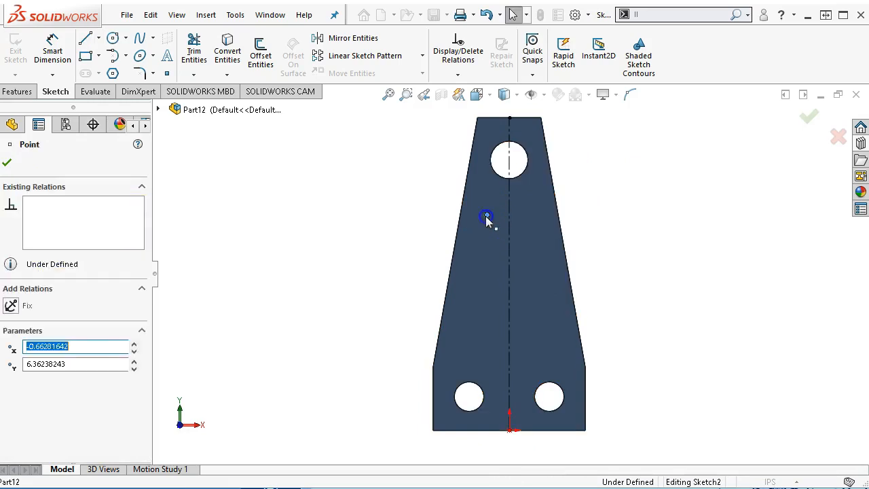
pyautogui.keyDown('ctrl'); pyautogui.click(506, 258); pyautogui.keyUp('ctrl')
pyautogui.click(353, 38)
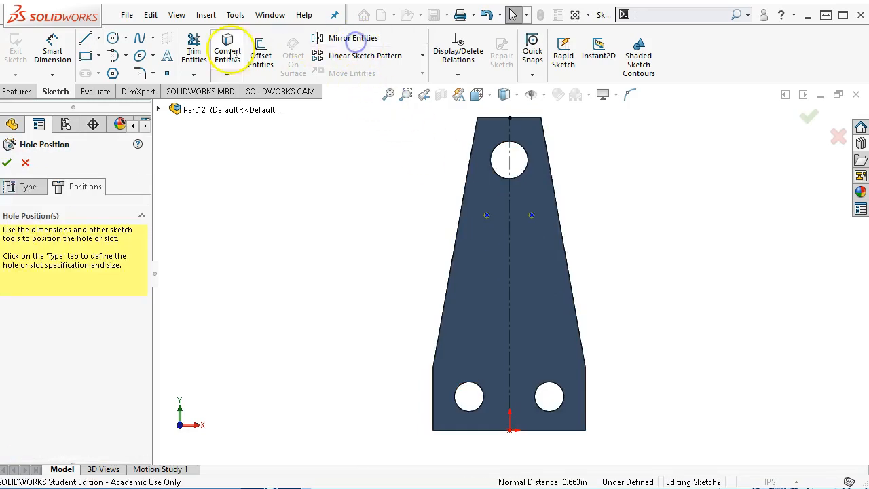
# Dimension the horizontal spacing between the two hole points and set it to 1.25 in.
pyautogui.click(53, 49)
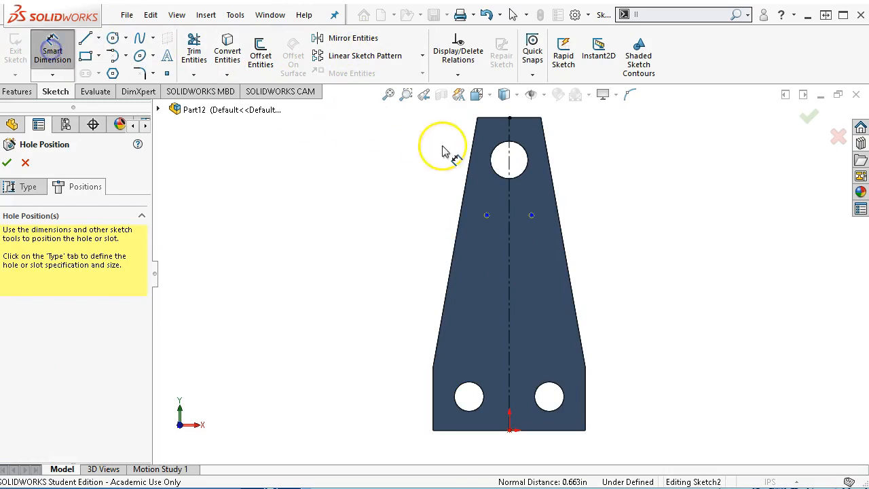
pyautogui.click(486, 215)
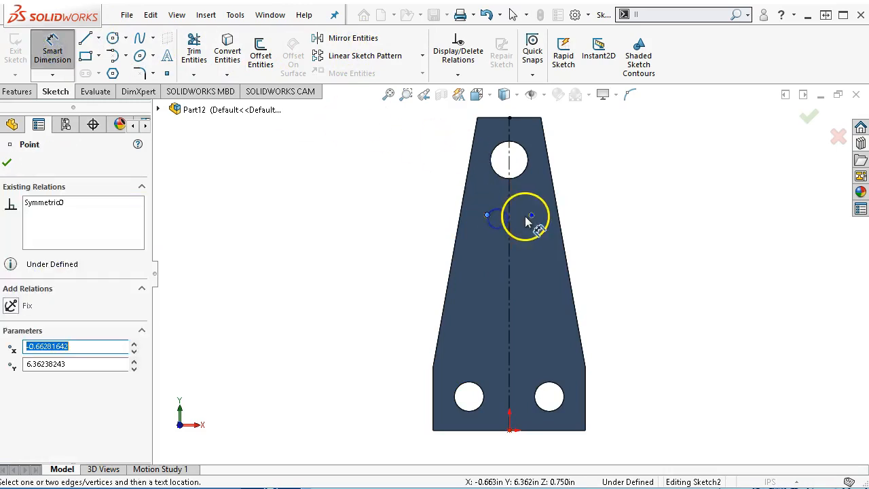
pyautogui.click(531, 216)
pyautogui.click(526, 235)
pyautogui.write('1.25')
pyautogui.press('Return')
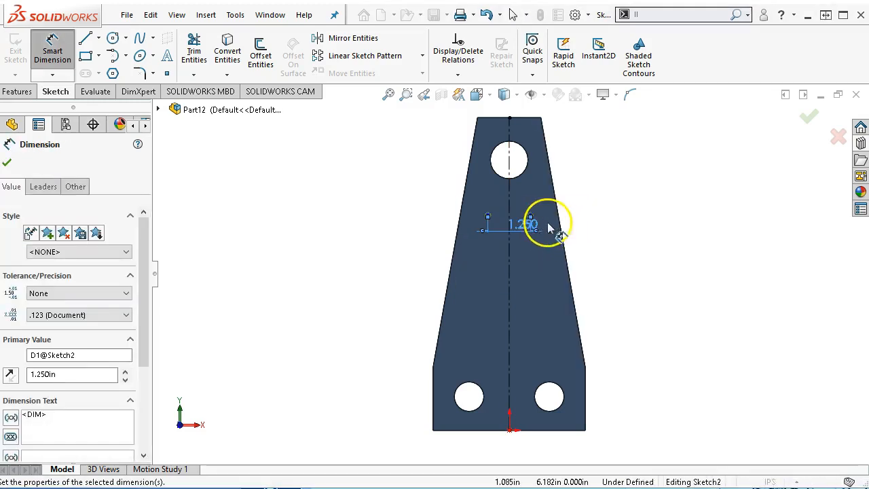
# Dimension the vertical distance between the large upper hole and the right hole point and set it to 1 in.
pyautogui.scroll(-3, 512, 197)
pyautogui.click(525, 182)
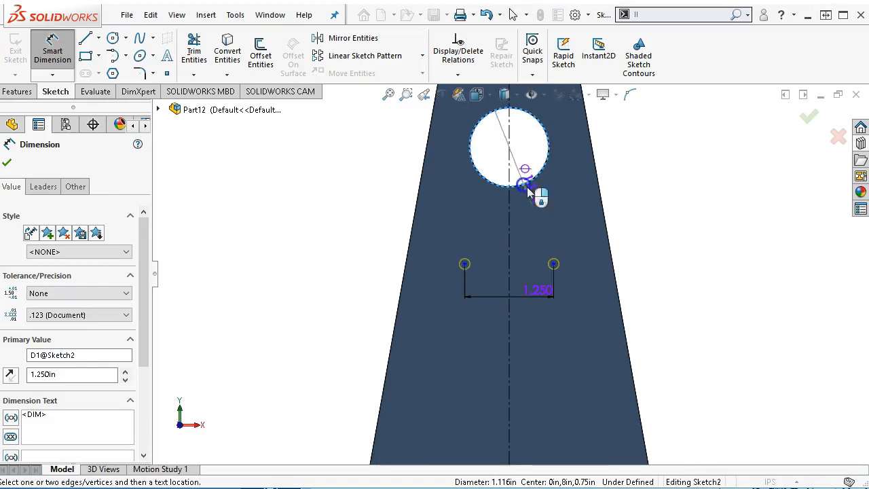
pyautogui.click(553, 263)
pyautogui.click(657, 206)
pyautogui.write('1')
pyautogui.press('Return')
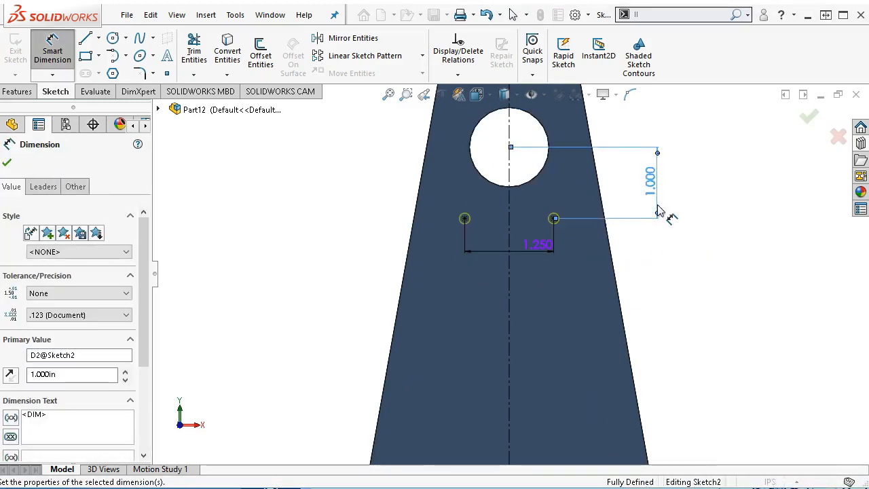
# Stop dimensioning and complete the two #10-24 tapped holes.
pyautogui.click(680, 248)
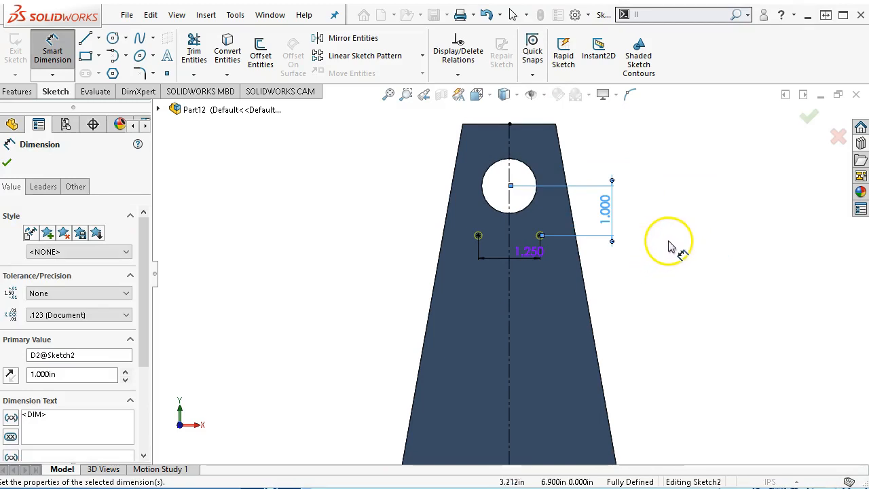
pyautogui.scroll(4, 677, 234)
pyautogui.click(629, 233)
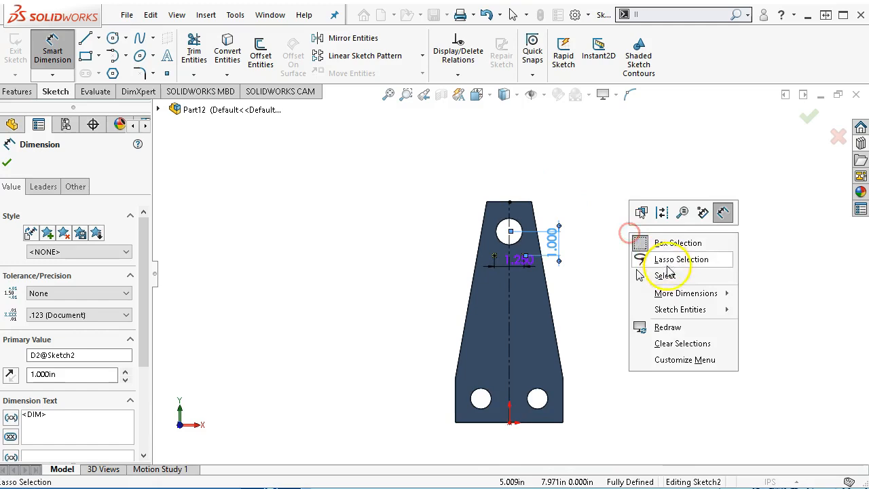
pyautogui.click(662, 273)
pyautogui.click(809, 117)
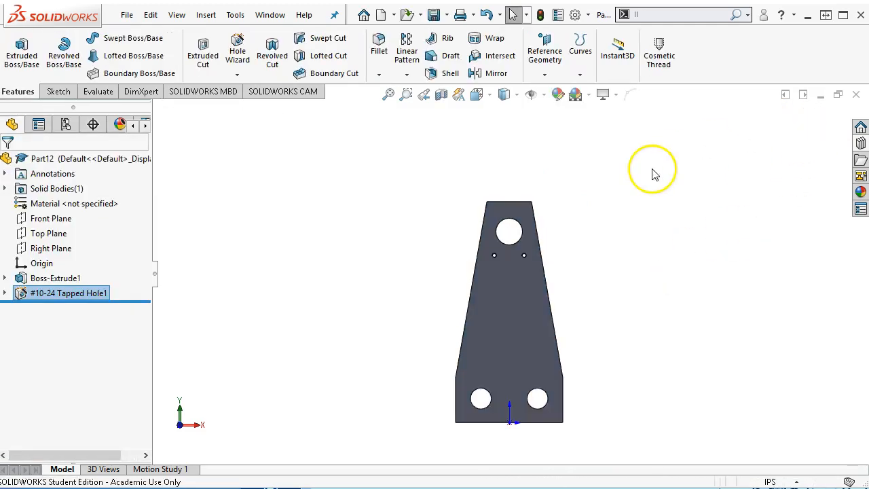
# Save the part as "2 Side Plate" in the Assign9 13.53 folder.
pyautogui.click(435, 16)
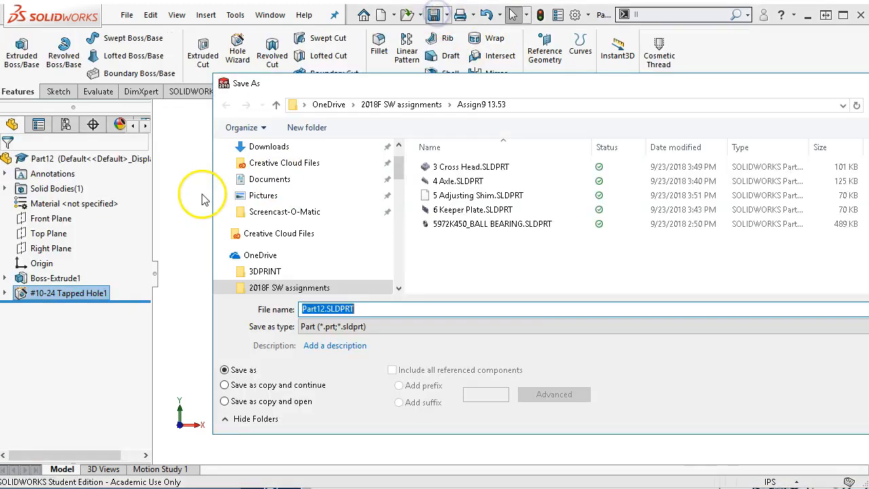
pyautogui.click(376, 326)
pyautogui.click(372, 326)
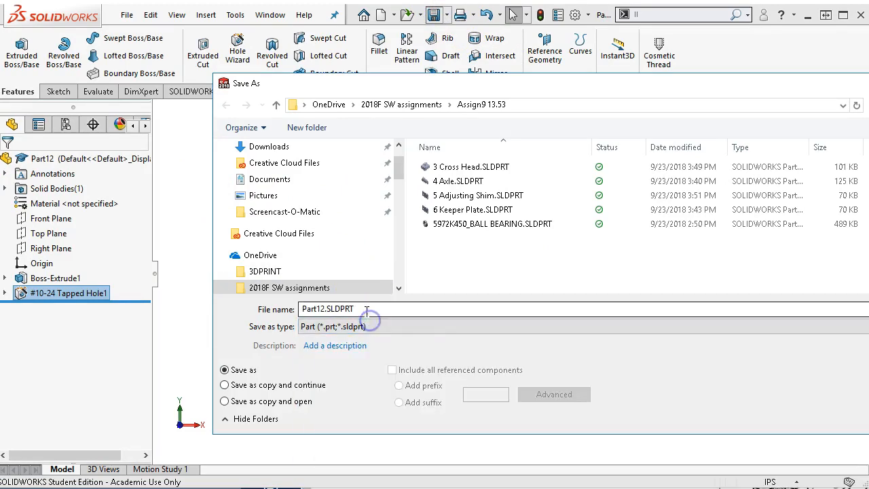
pyautogui.doubleClick(365, 308)
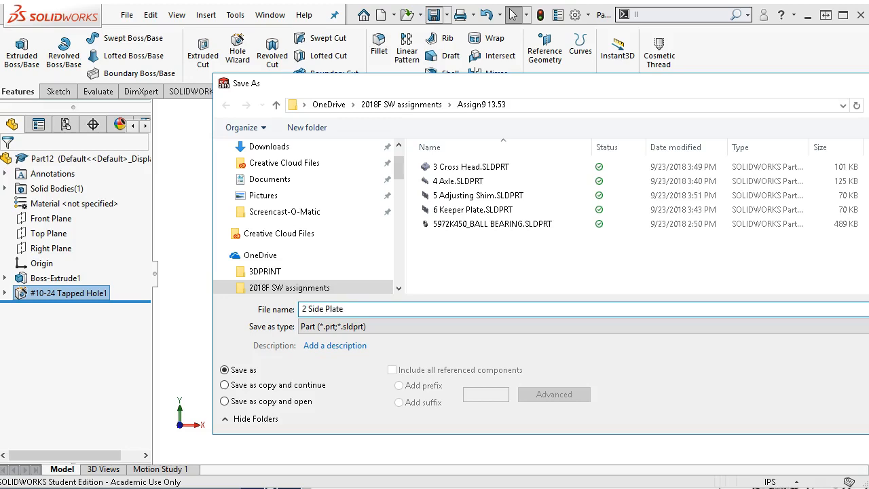
pyautogui.press('Return')
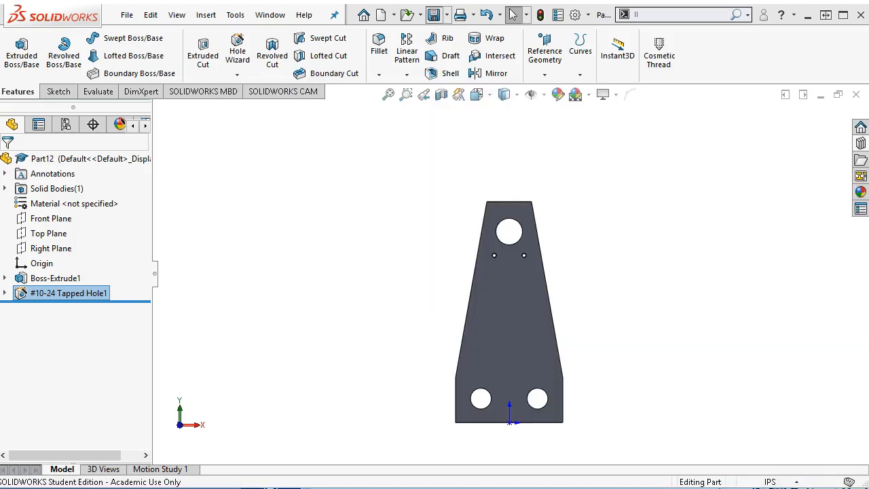
# Switch to the browser and examine the trolley wheel's dimensions in the reference drawing.
pyautogui.hotkey('alt', 'Tab')
pyautogui.moveTo(868, 127); pyautogui.dragTo(812, 49)
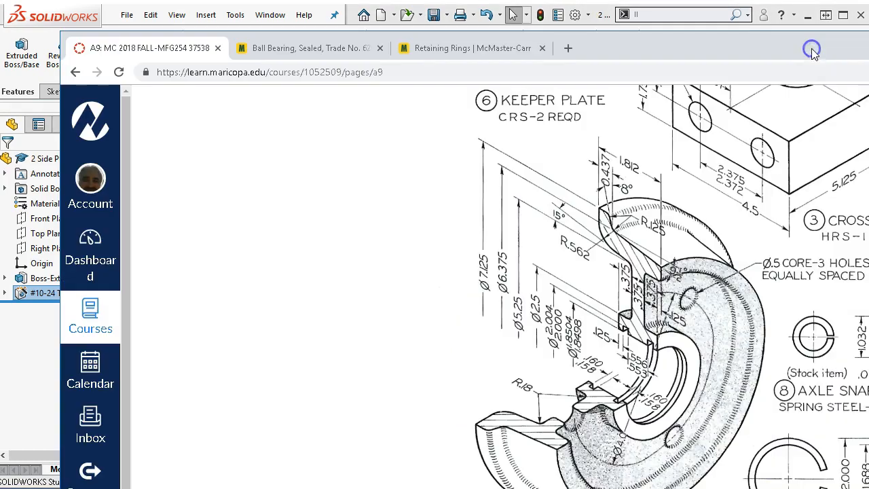
pyautogui.scroll(-1, 750, 170)
pyautogui.moveTo(868, 49); pyautogui.dragTo(707, 44)
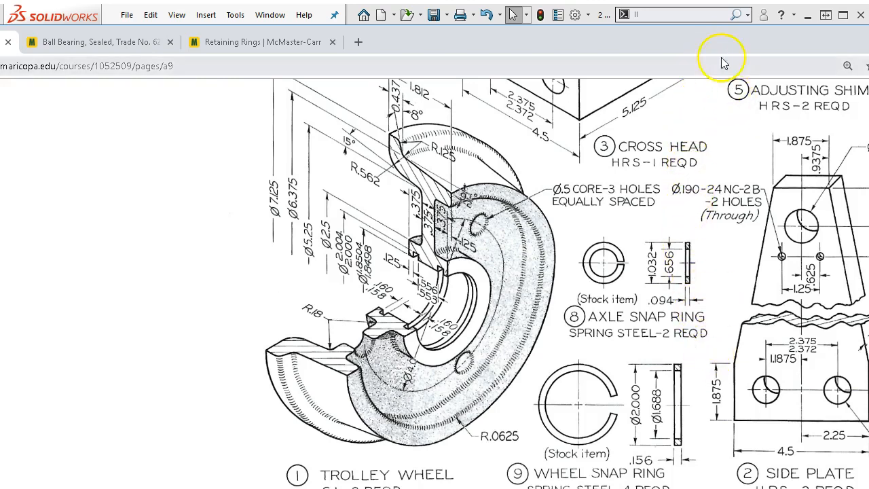
pyautogui.moveTo(711, 43); pyautogui.dragTo(570, 30)
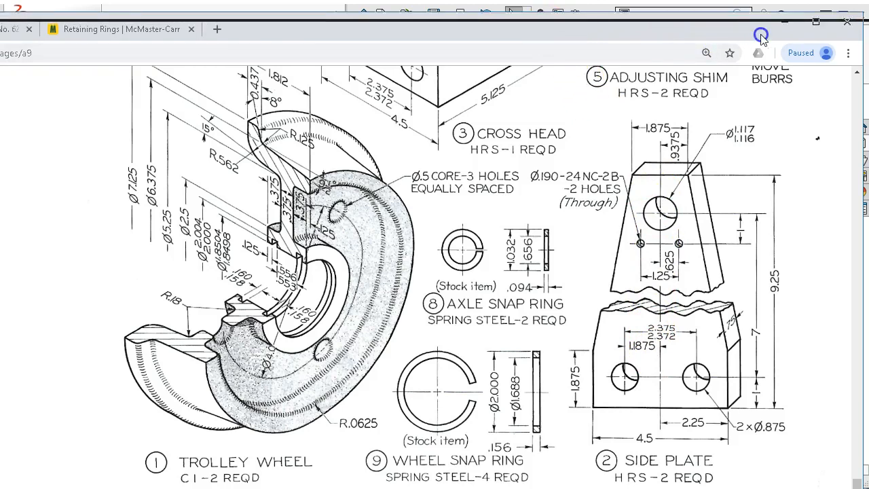
pyautogui.moveTo(547, 30); pyautogui.dragTo(776, 34)
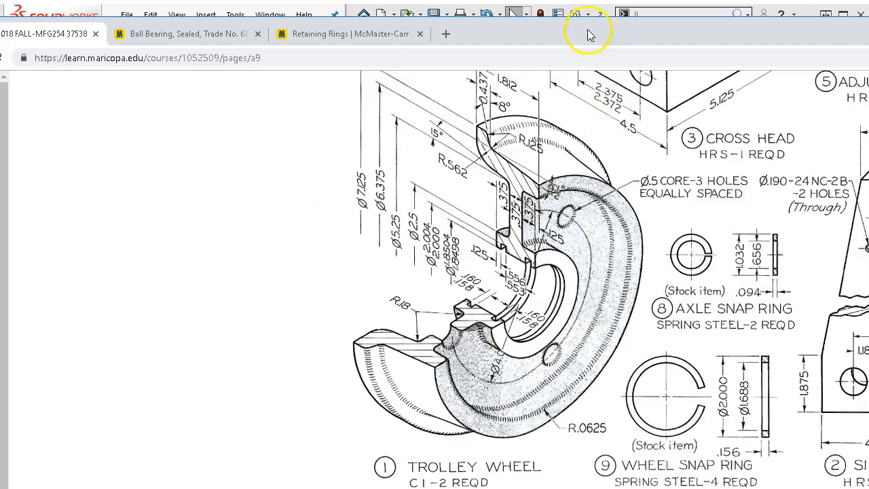
pyautogui.doubleClick(719, 41)
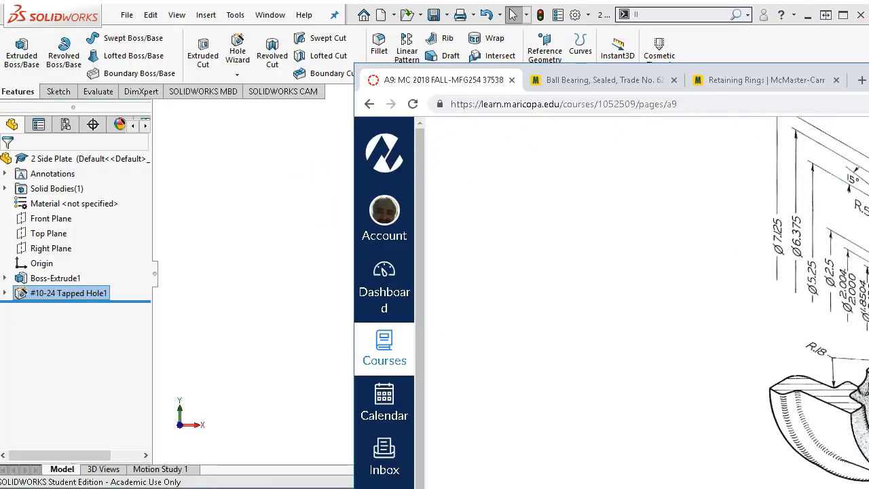
# Return to SOLIDWORKS, close the side plate part and create a new part document.
pyautogui.click(329, 210)
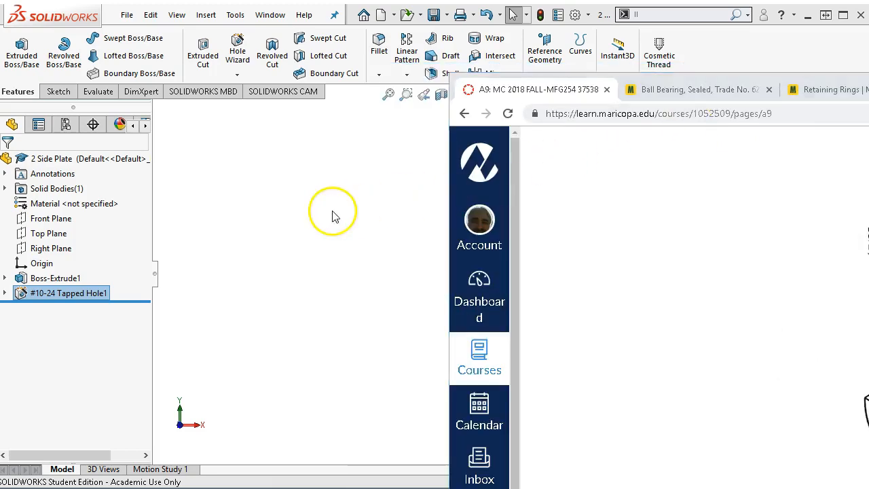
pyautogui.click(859, 95)
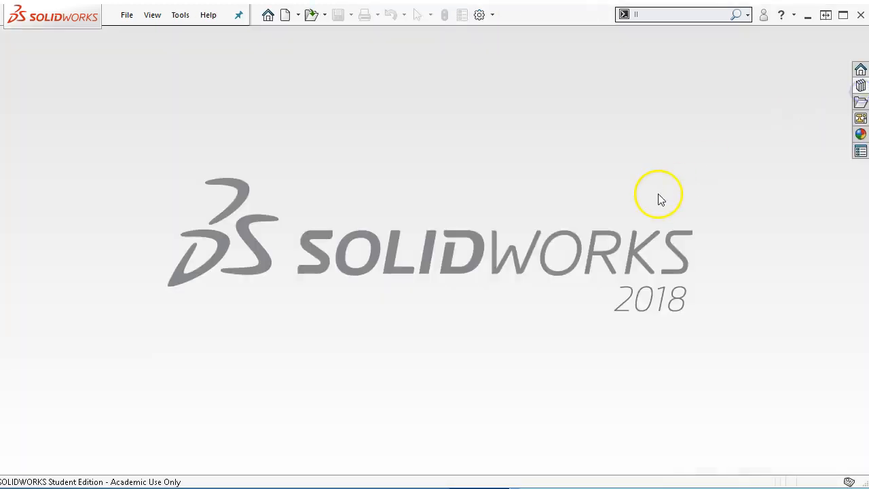
pyautogui.click(285, 15)
pyautogui.click(295, 149)
pyautogui.doubleClick(295, 148)
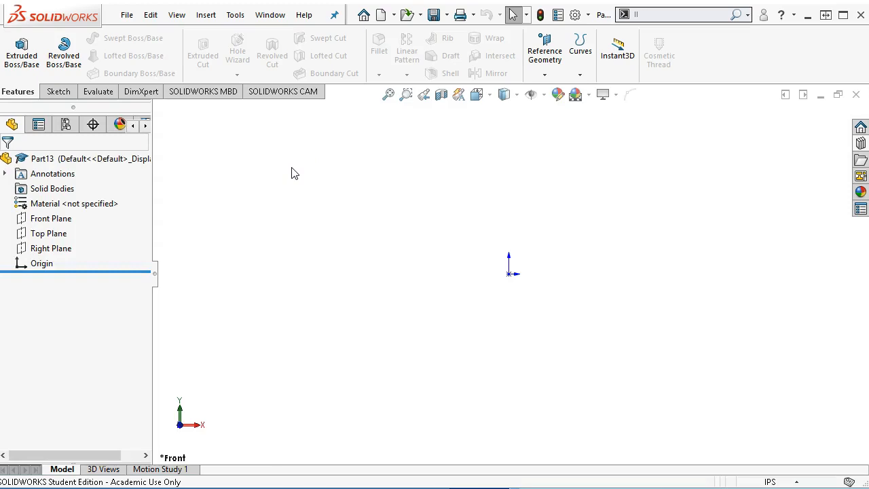
# Start a sketch on the Top Plane and draw an infinite vertical construction line through the origin.
pyautogui.click(56, 241)
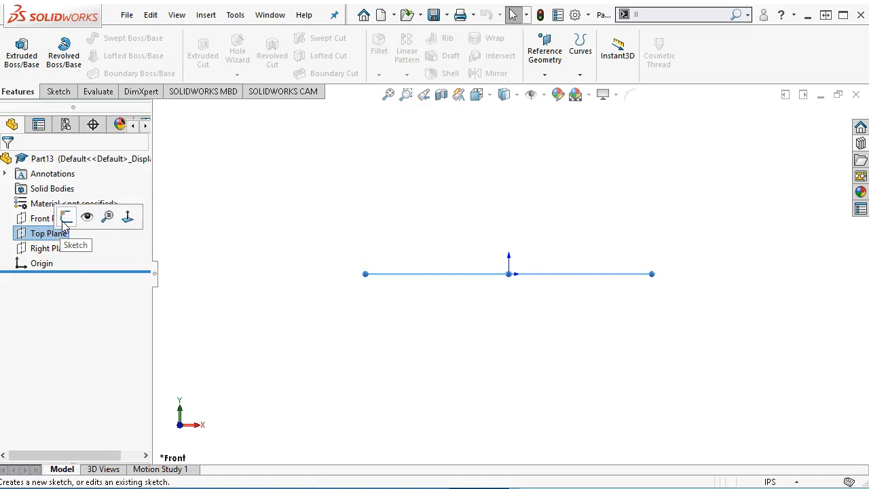
pyautogui.click(63, 224)
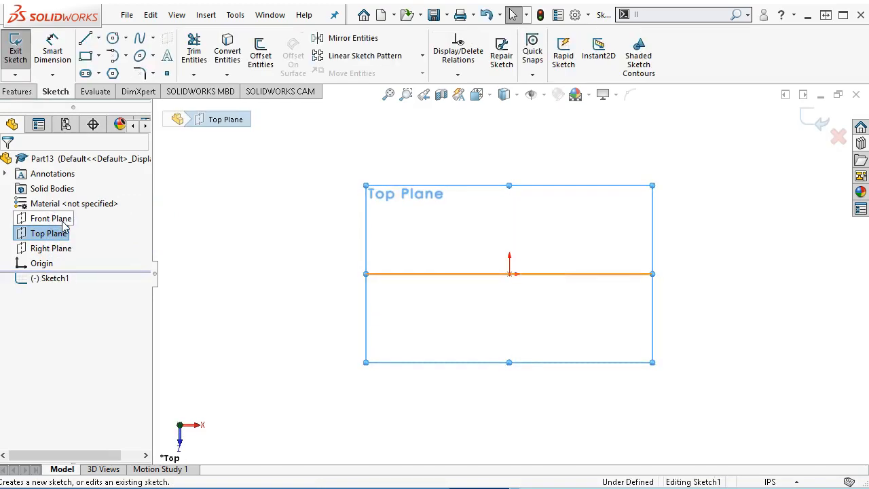
pyautogui.click(99, 38)
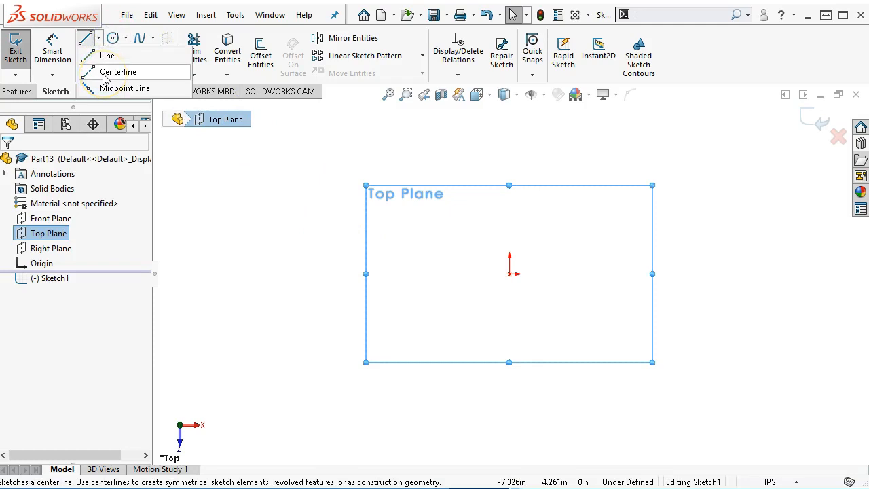
pyautogui.click(109, 72)
pyautogui.click(48, 270)
pyautogui.click(41, 333)
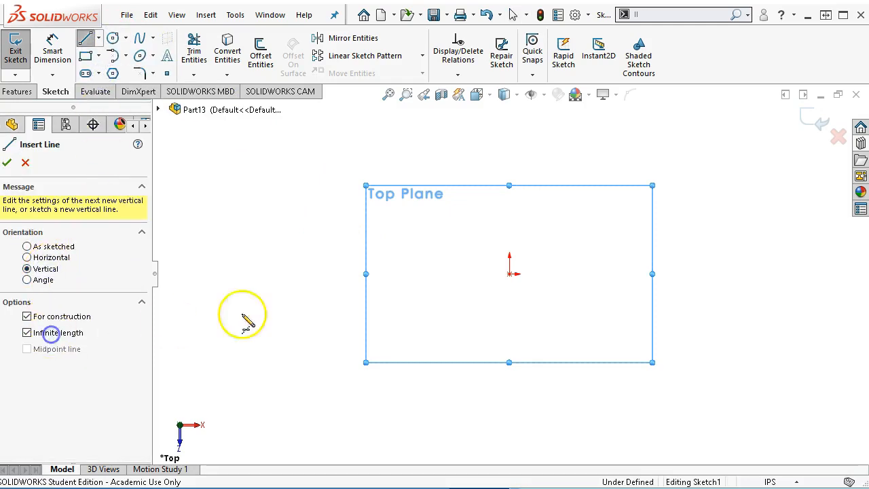
pyautogui.click(510, 275)
pyautogui.rightClick(593, 217)
pyautogui.click(618, 226)
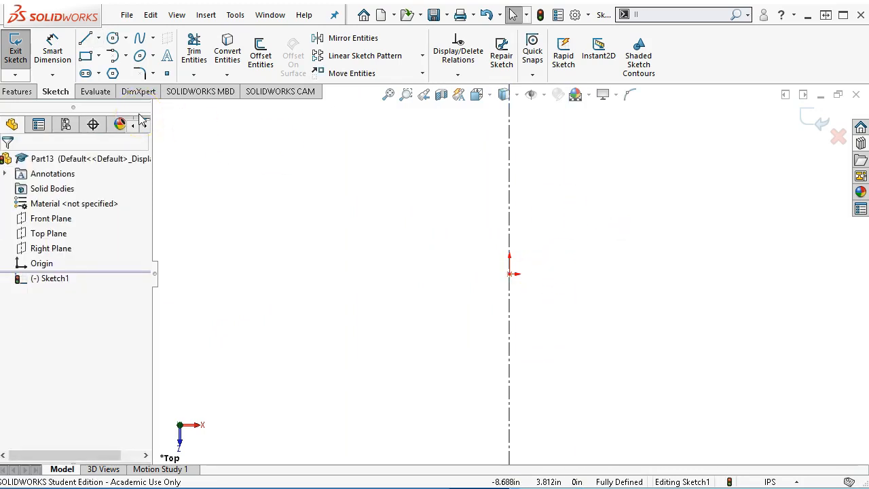
# Sketch the wheel hub's outline beside the centerline, about 0.8 in wide, with the short lower step and the web's lower edge.
pyautogui.click(100, 38)
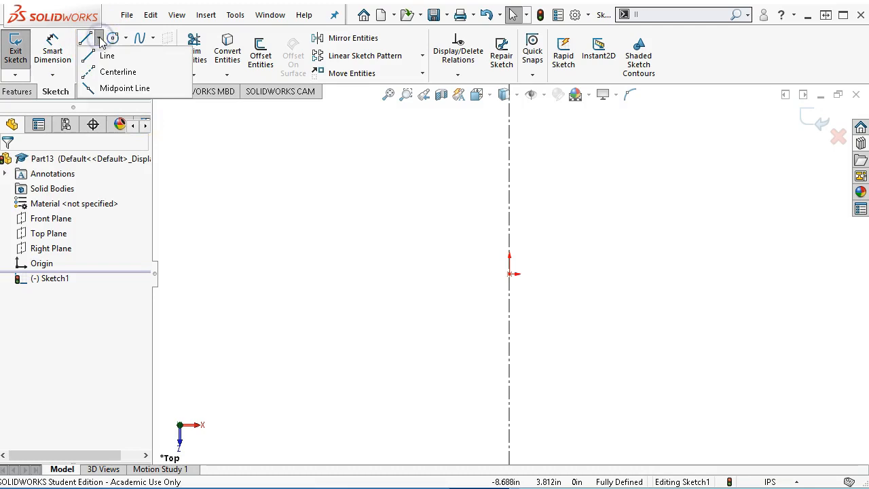
pyautogui.click(112, 72)
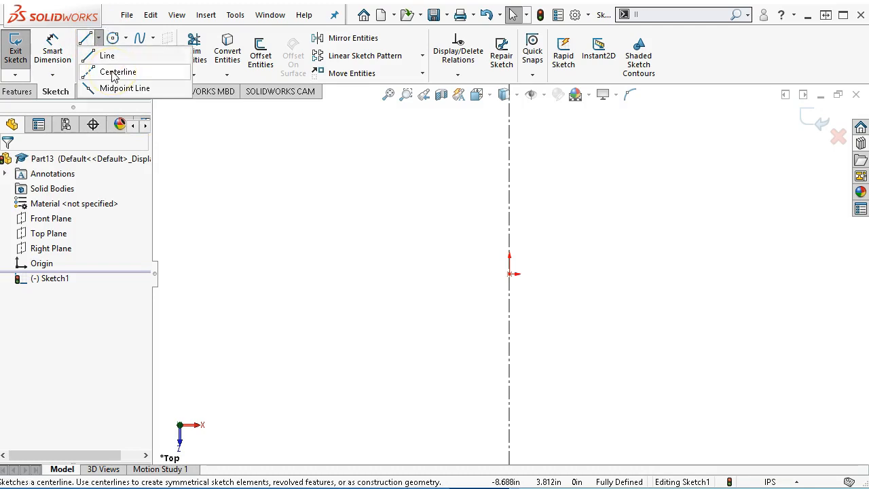
pyautogui.click(107, 56)
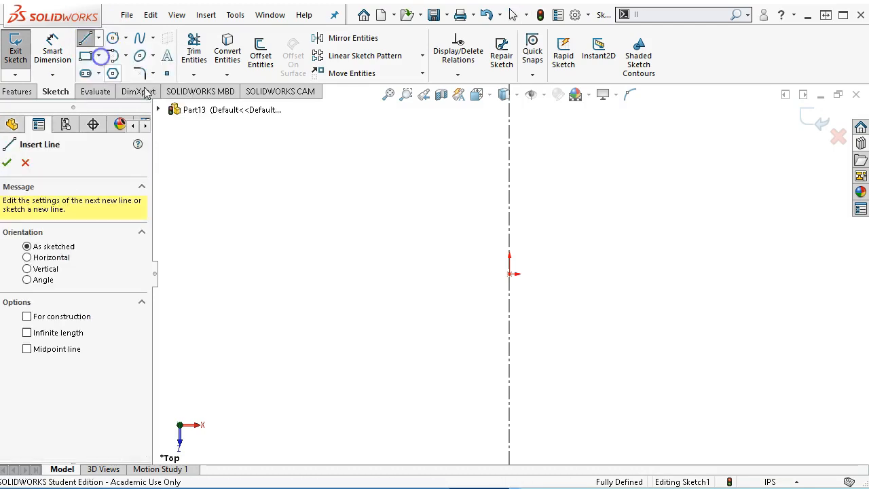
pyautogui.click(474, 274)
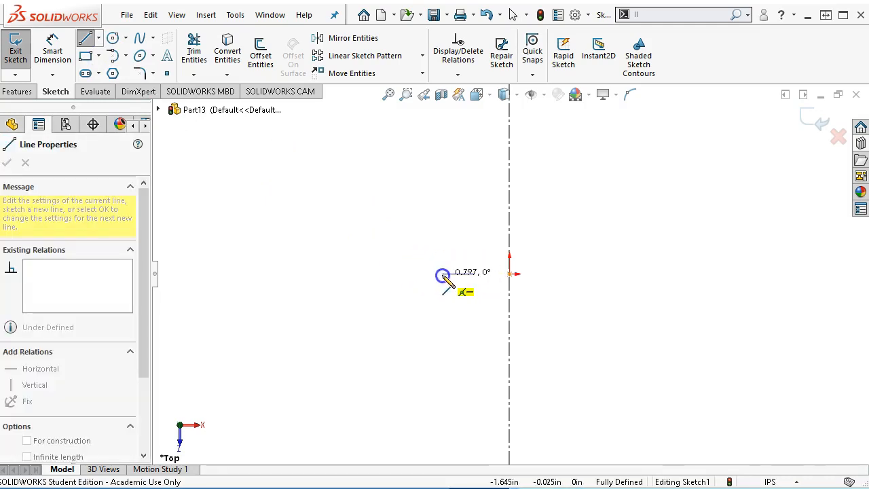
pyautogui.click(442, 274)
pyautogui.moveTo(477, 277); pyautogui.dragTo(478, 345)
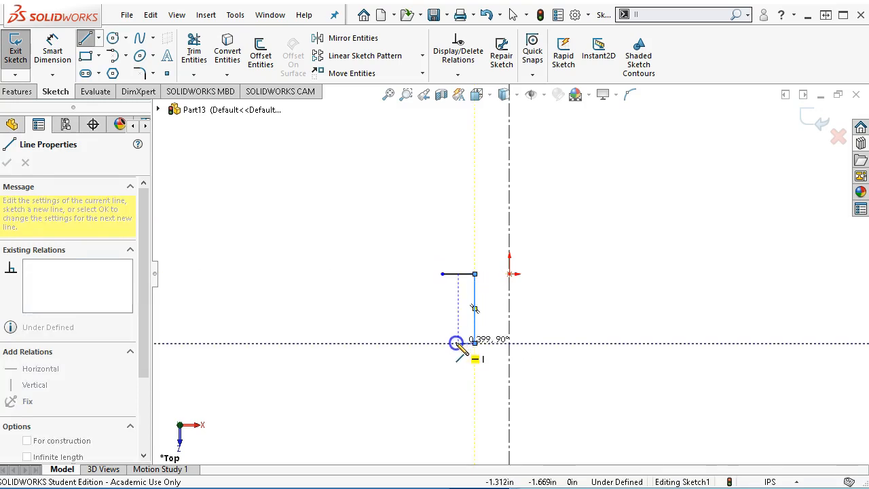
pyautogui.click(442, 343)
pyautogui.click(442, 322)
pyautogui.doubleClick(354, 321)
# Draw the short upper step down from the hub's outer top corner and the web's upper edge, parallel to the lower one.
pyautogui.click(443, 275)
pyautogui.click(442, 289)
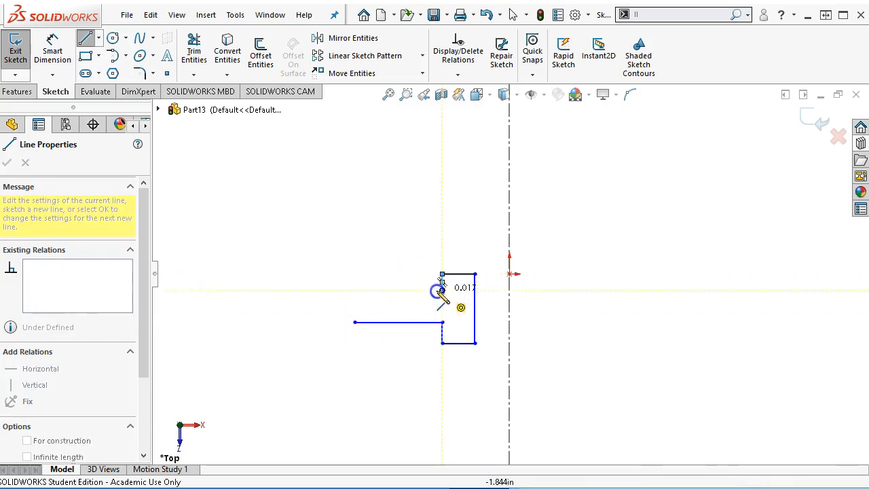
pyautogui.doubleClick(355, 290)
pyautogui.rightClick(536, 264)
pyautogui.click(576, 271)
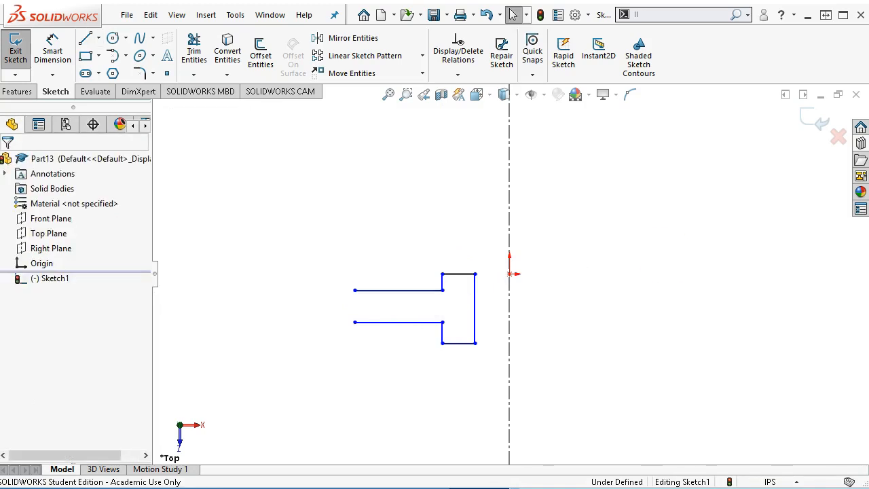
# Switch to the browser, examine the trolley wheel's hub and web dimensions in the reference drawing, and return to the SOLIDWORKS sketch.
pyautogui.moveTo(868, 85)
pyautogui.mouseDown()
pyautogui.moveTo(789, 83)
pyautogui.moveTo(577, 43)
pyautogui.mouseUp()
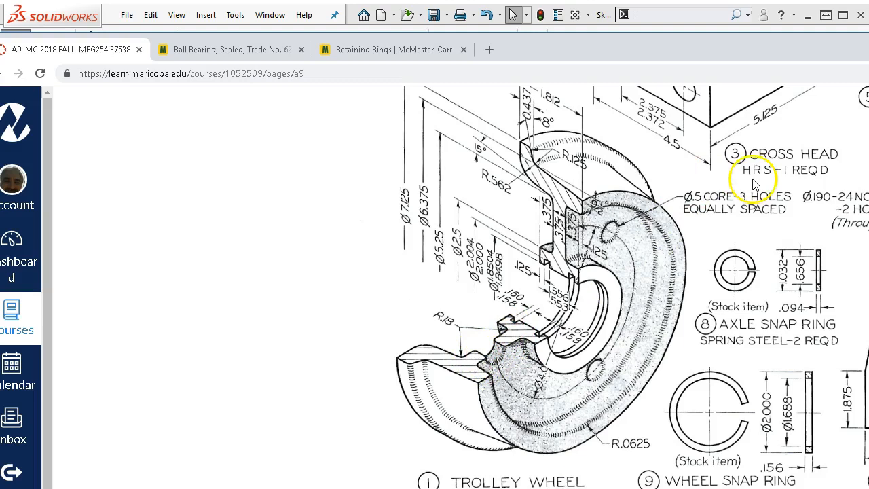
pyautogui.moveTo(721, 53); pyautogui.dragTo(721, 71)
pyautogui.scroll(2, 679, 177)
pyautogui.scroll(-2, 679, 187)
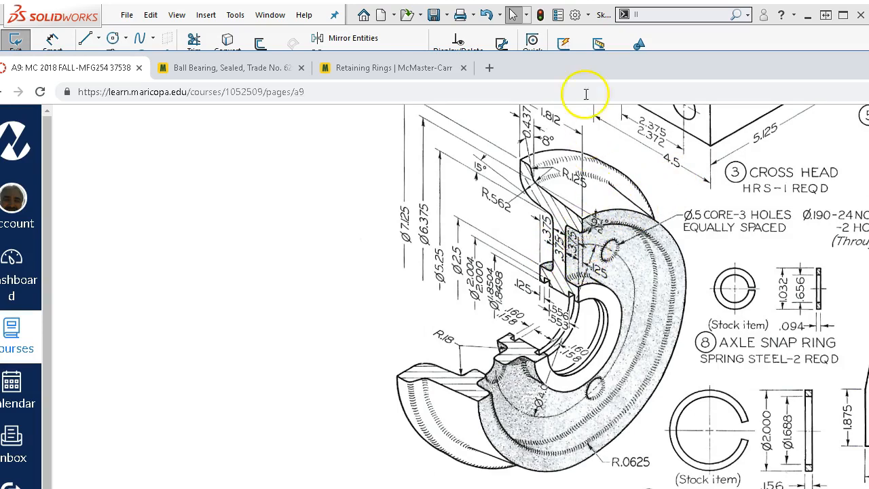
pyautogui.moveTo(574, 63)
pyautogui.mouseDown()
pyautogui.moveTo(868, 86)
pyautogui.moveTo(868, 95)
pyautogui.mouseUp()
# Make the two short vertical hub lines above and below the web equal in length.
pyautogui.scroll(-1, 397, 355)
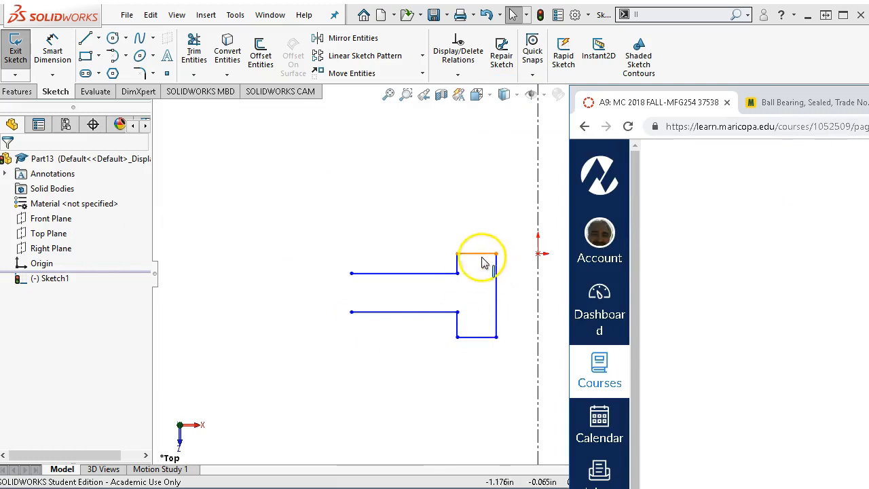
pyautogui.click(458, 260)
pyautogui.click(459, 265)
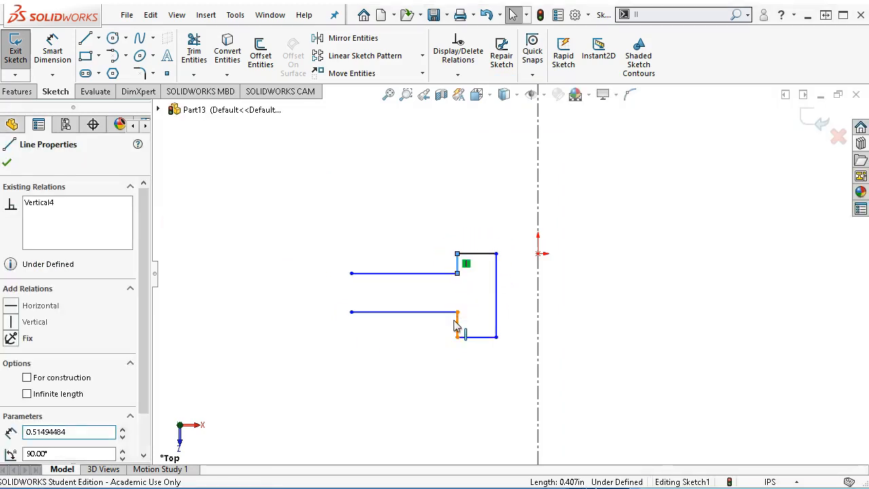
pyautogui.keyDown('ctrl'); pyautogui.click(459, 316); pyautogui.keyUp('ctrl')
pyautogui.click(534, 261)
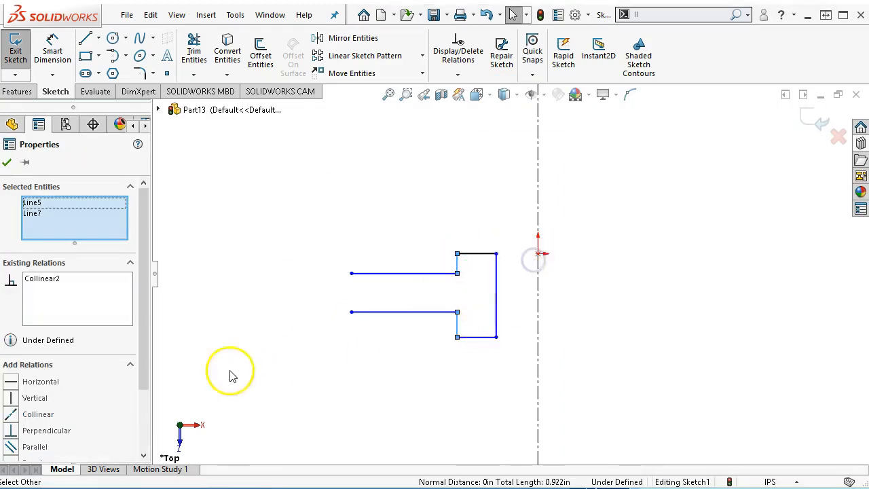
pyautogui.moveTo(141, 374); pyautogui.dragTo(140, 431)
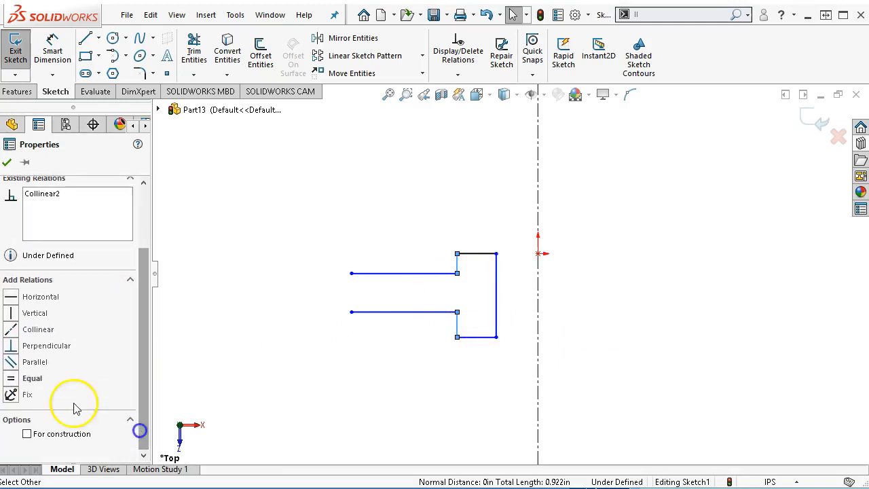
pyautogui.click(11, 378)
# Dimension the lower short vertical hub line to 0.375 in.
pyautogui.rightClick(341, 370)
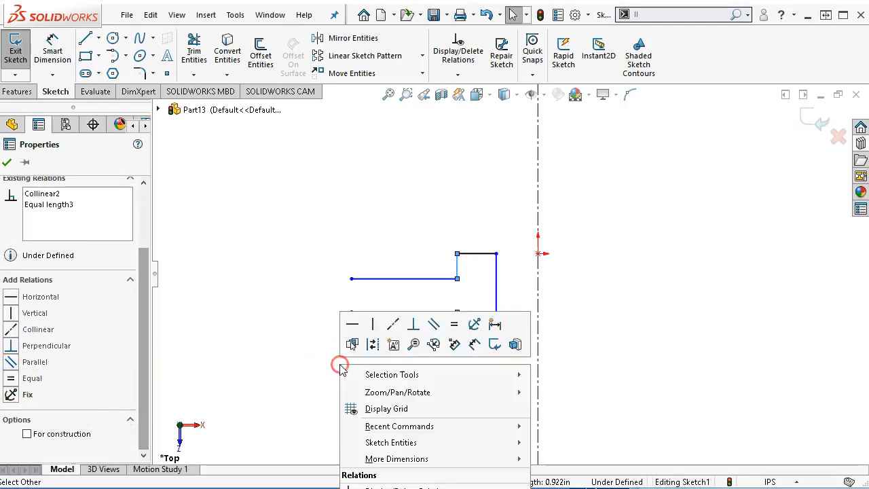
pyautogui.click(471, 343)
pyautogui.click(459, 328)
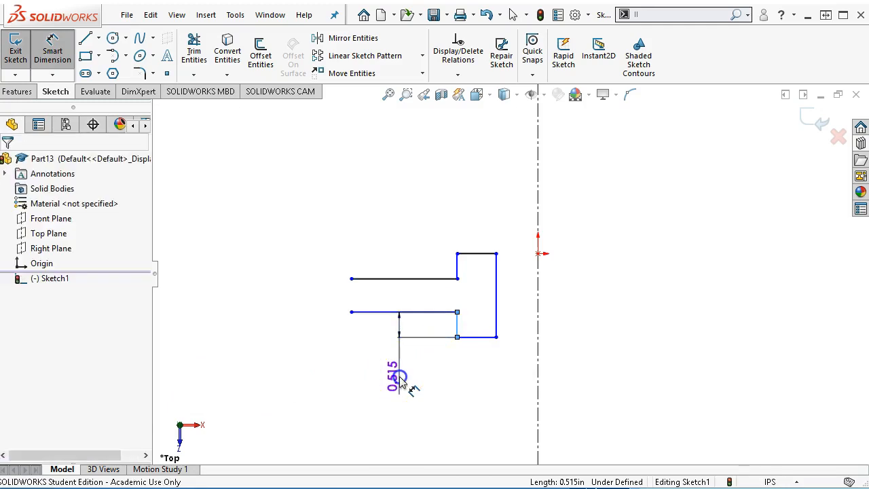
pyautogui.click(397, 368)
pyautogui.write('.37')
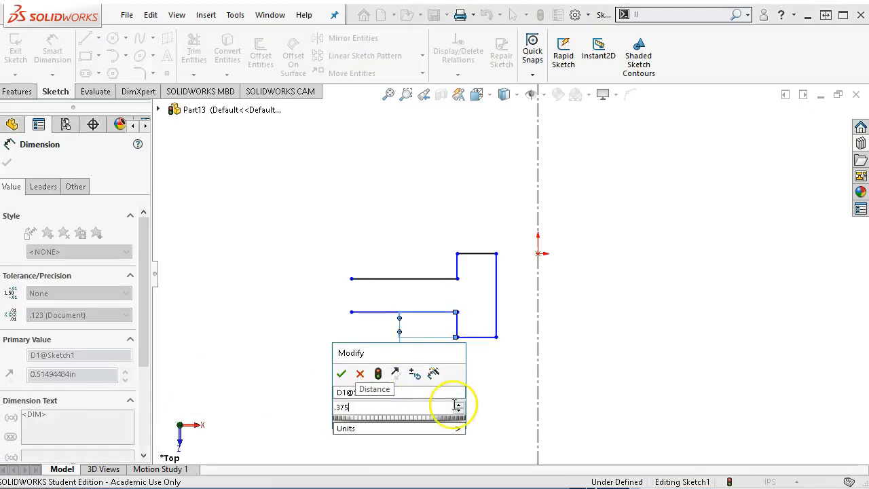
pyautogui.write('5')
pyautogui.press('Return')
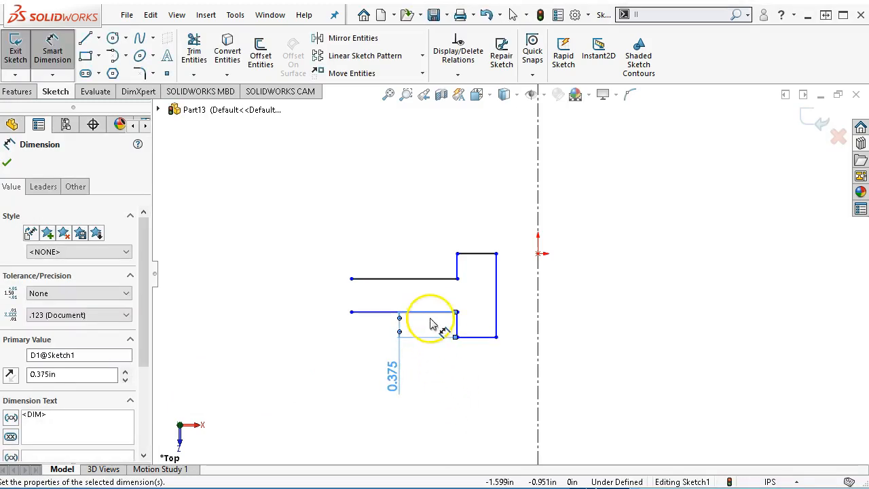
# Dimension the web's thickness between its two horizontal edges as 0.375 in.
pyautogui.click(433, 278)
pyautogui.click(434, 311)
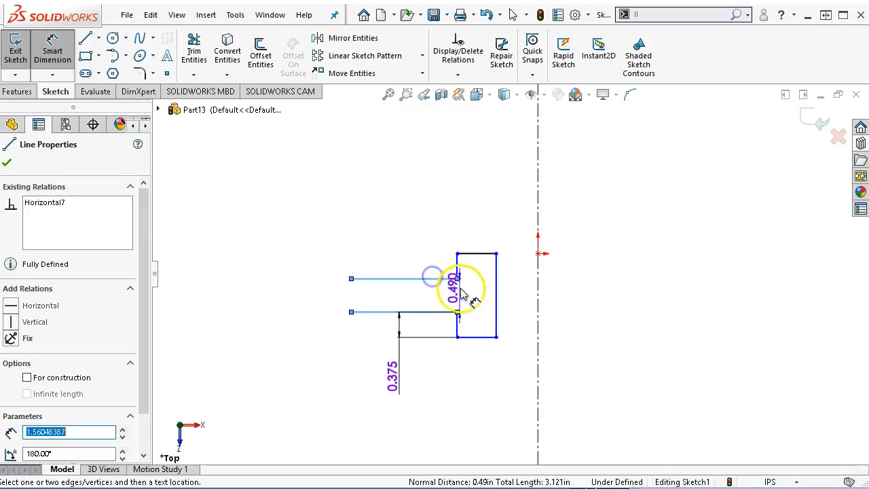
pyautogui.click(472, 293)
pyautogui.write('.375')
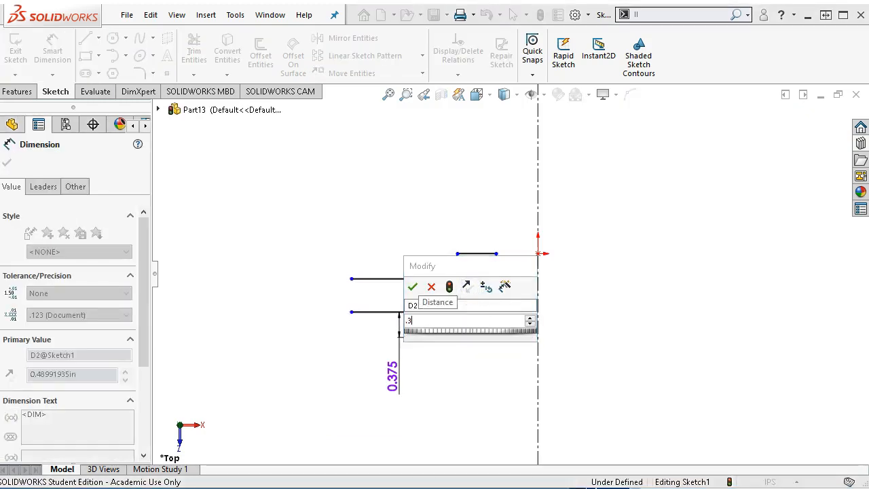
pyautogui.press('Return')
# Add a diameter dimension of 1.8498 in from the hub's inner vertical edge across the centerline.
pyautogui.click(496, 330)
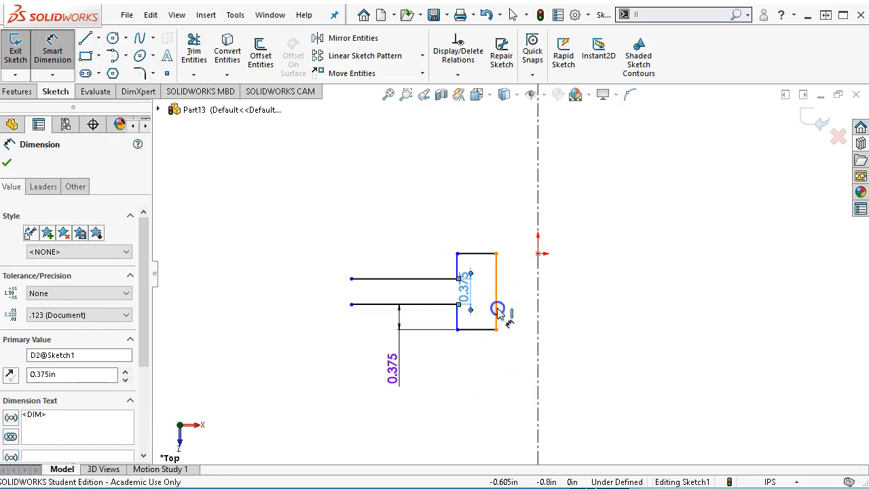
pyautogui.click(536, 311)
pyautogui.click(539, 310)
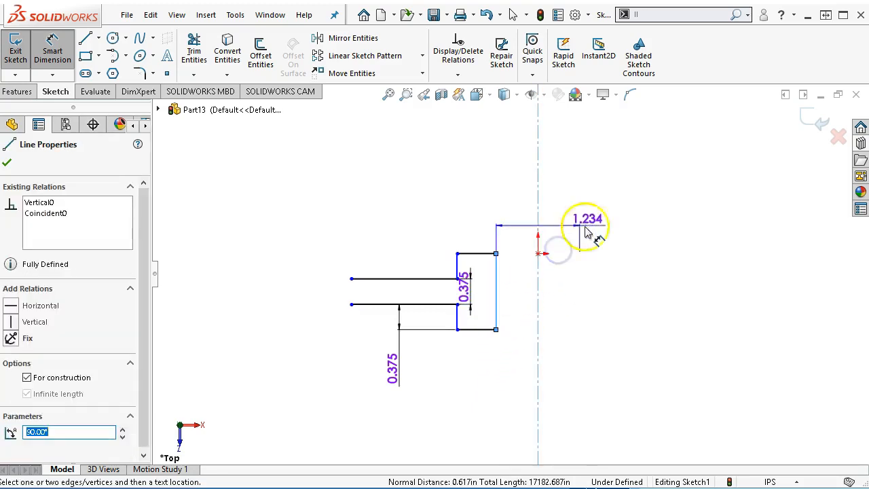
pyautogui.click(614, 219)
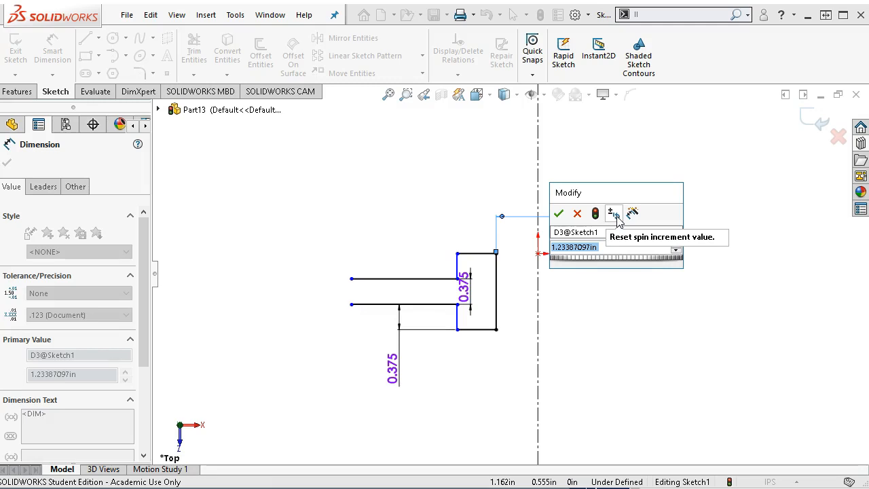
pyautogui.write('1.8498')
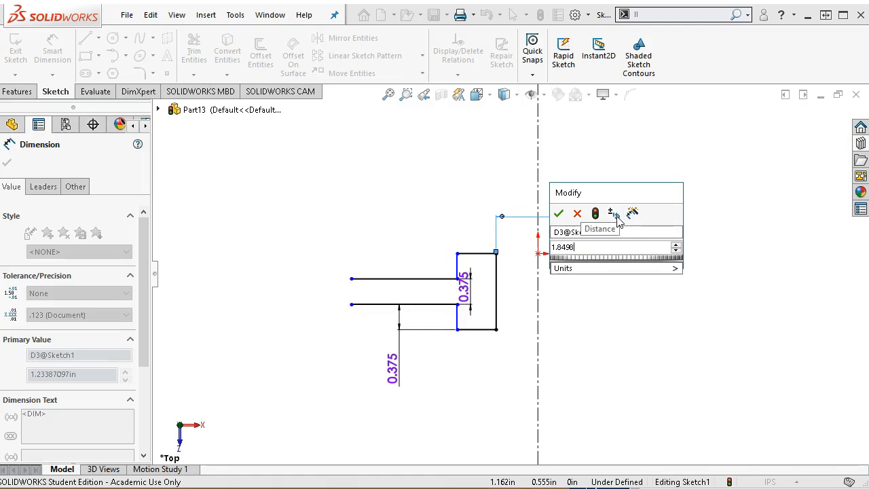
pyautogui.press('Return')
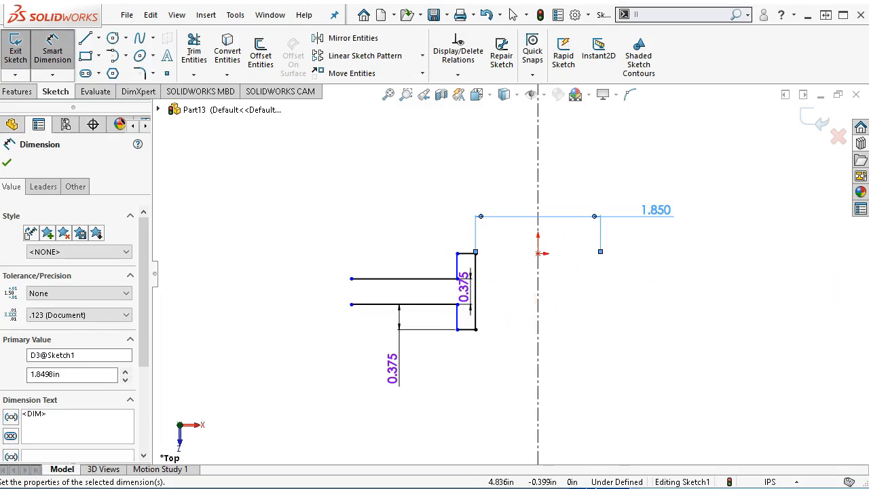
# Check the trolley wheel's hub diameters in the browser's reference drawing and return to the SOLIDWORKS sketch.
pyautogui.moveTo(867, 20)
pyautogui.mouseDown()
pyautogui.moveTo(703, 71)
pyautogui.moveTo(507, 24)
pyautogui.mouseUp()
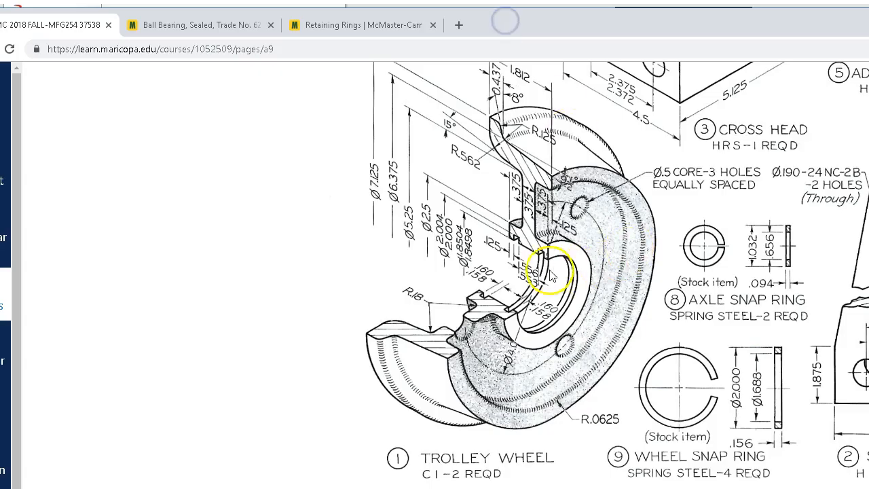
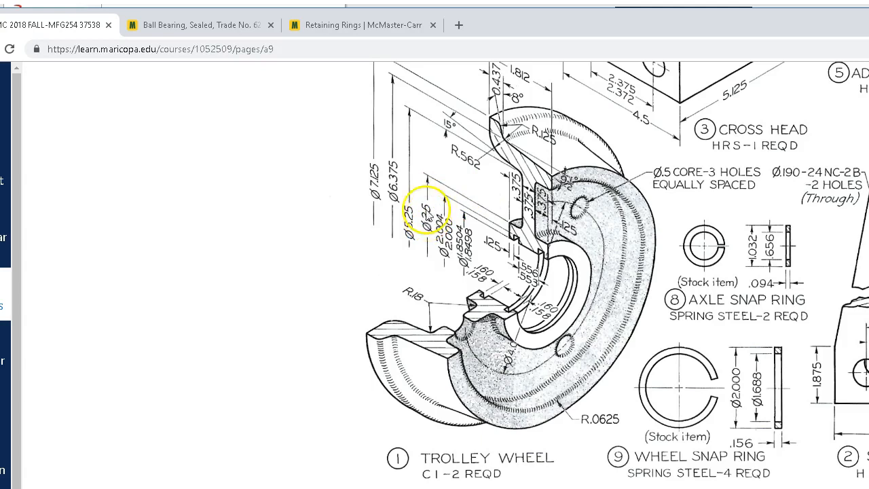
pyautogui.click(498, 48)
pyautogui.click(526, 55)
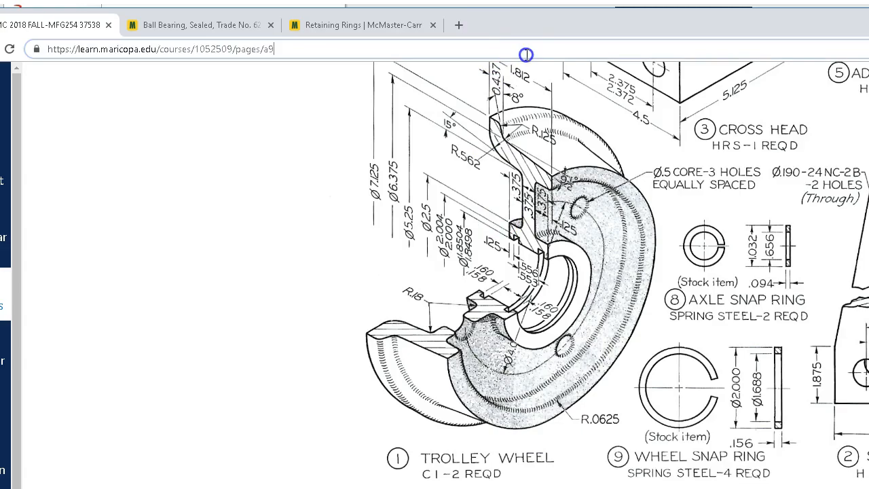
pyautogui.moveTo(617, 23); pyautogui.dragTo(868, 112)
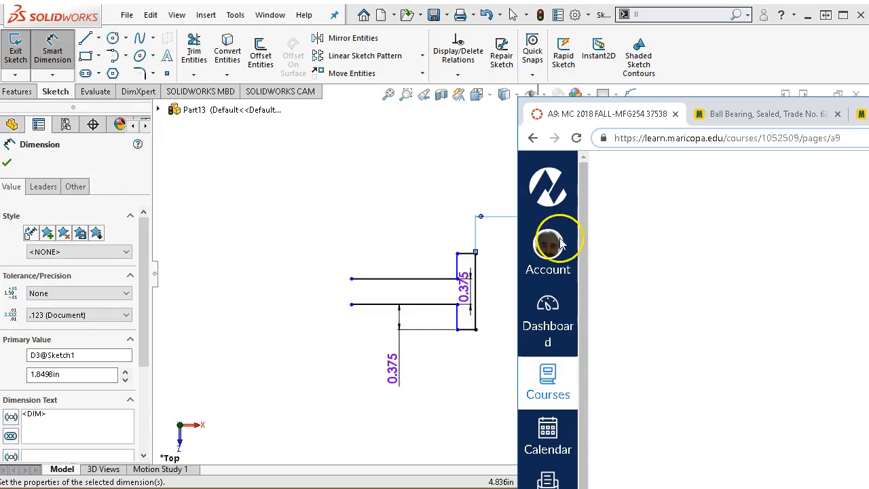
pyautogui.click(401, 208)
# Add a diameter dimension of 2.5 in from the hub's outer short vertical edge across the centerline.
pyautogui.click(478, 292)
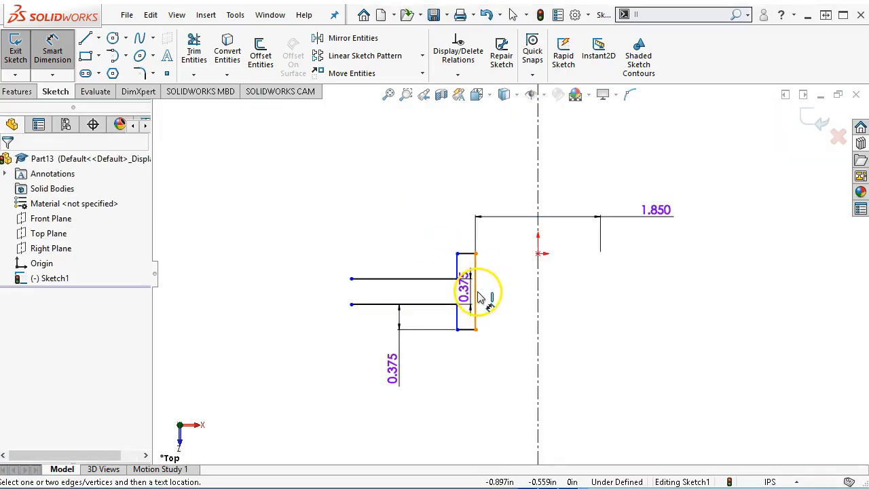
pyautogui.click(455, 265)
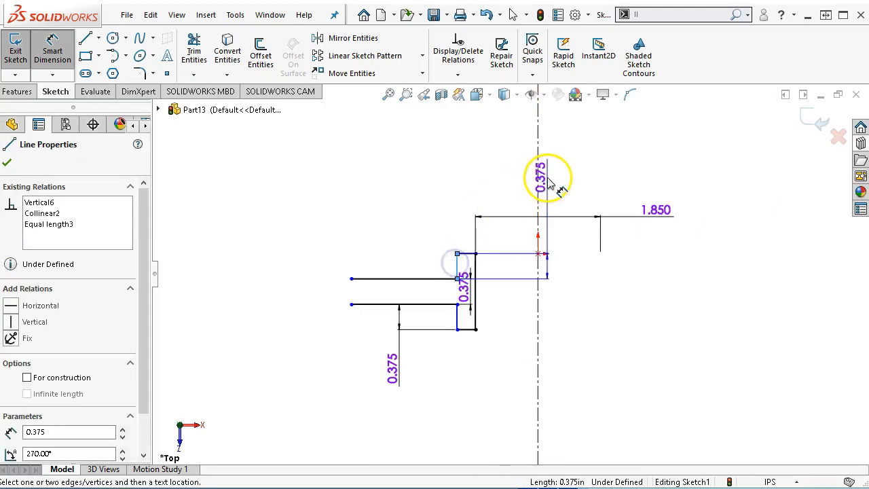
pyautogui.click(540, 176)
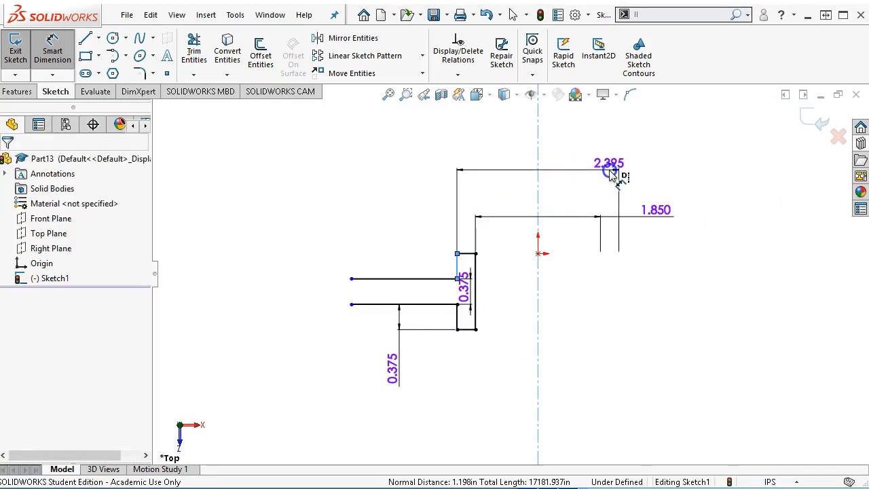
pyautogui.click(612, 174)
pyautogui.write('2.5')
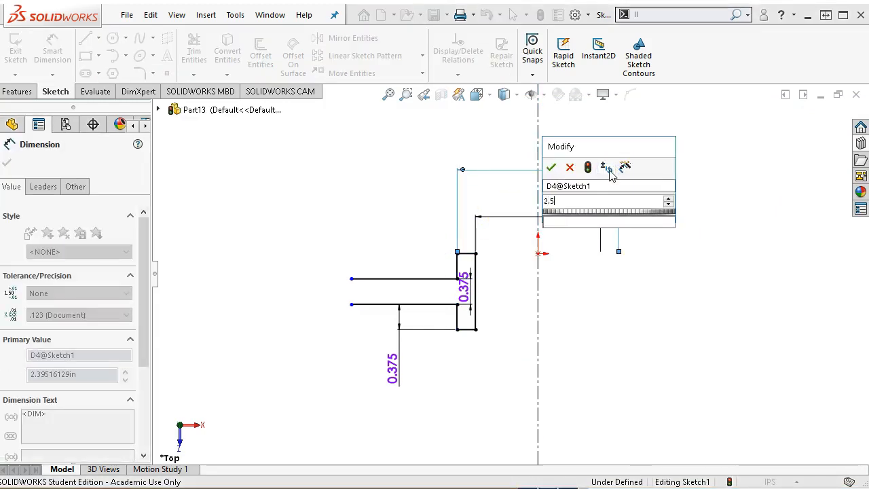
pyautogui.press('Return')
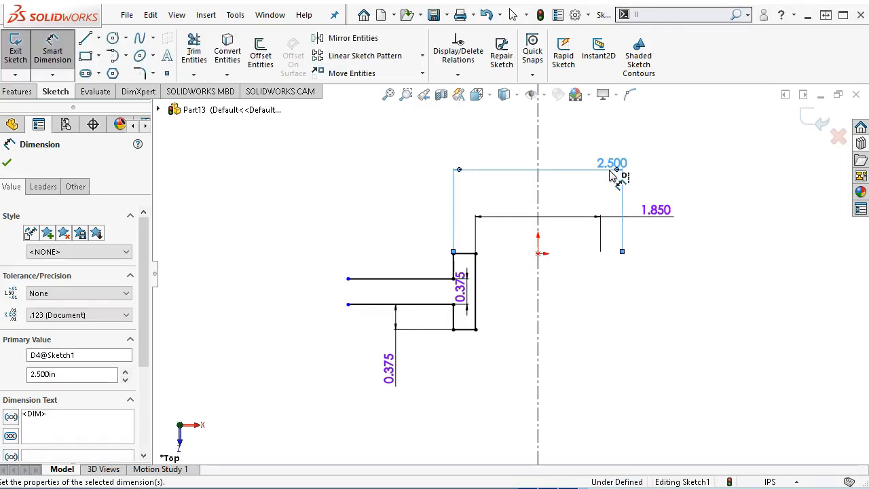
pyautogui.rightClick(388, 169)
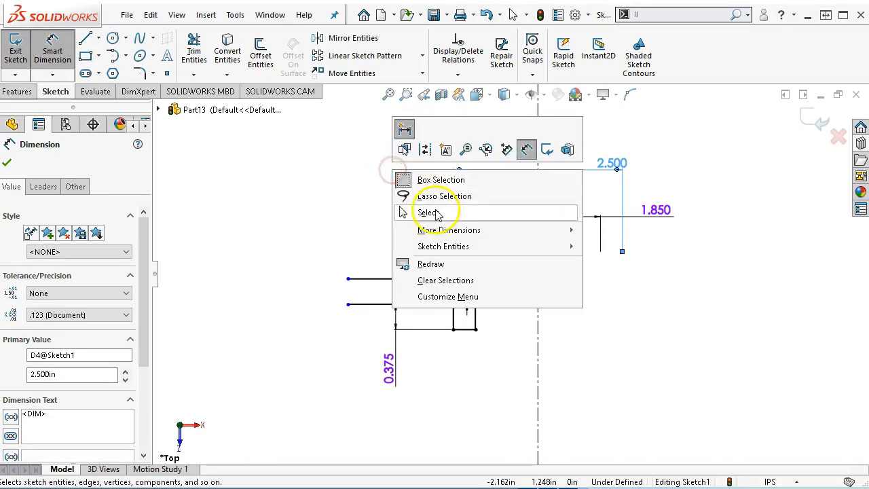
pyautogui.click(407, 209)
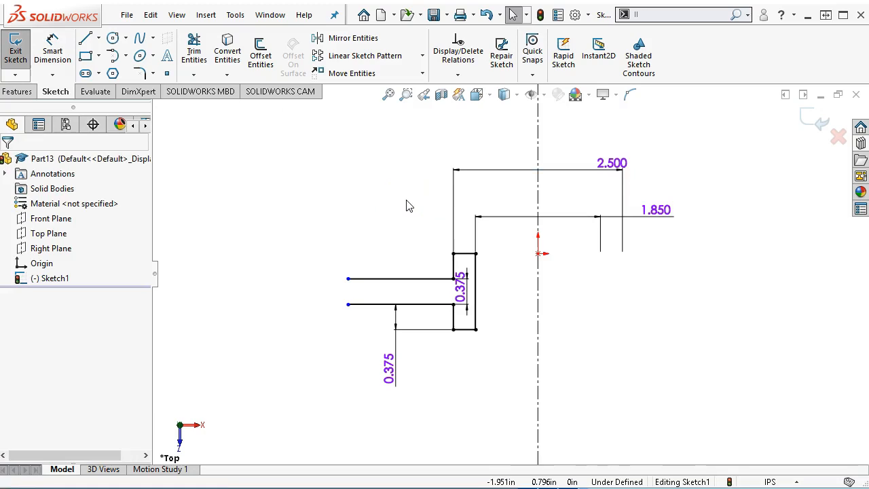
# Sketch the stepped rim outline with connected horizontal and vertical lines, joining the open ends of the upper and lower web lines.
pyautogui.click(84, 38)
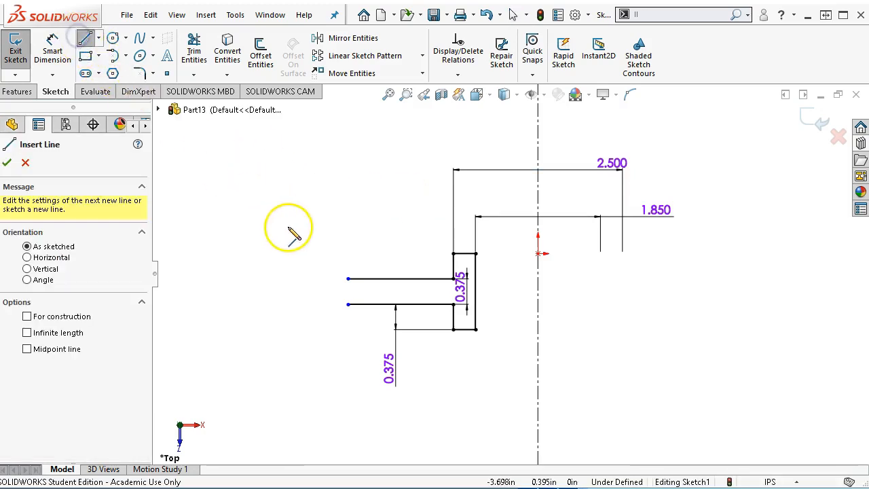
pyautogui.click(347, 279)
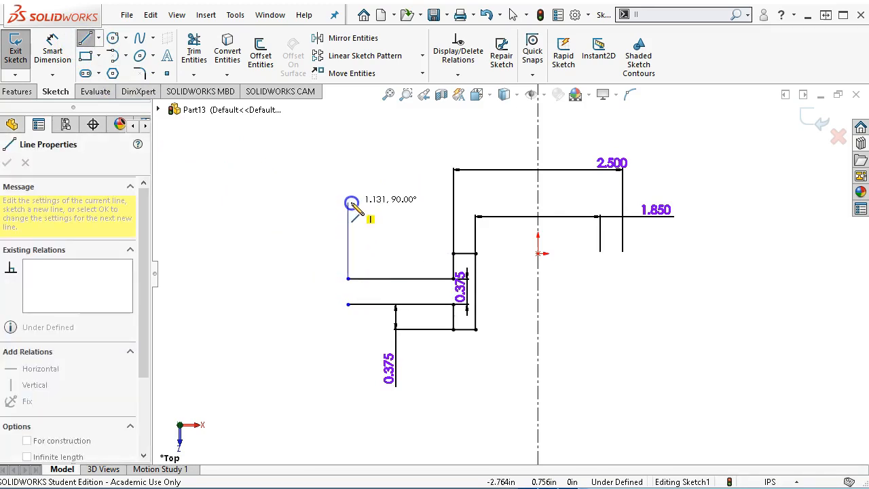
pyautogui.click(348, 202)
pyautogui.click(284, 201)
pyautogui.click(283, 229)
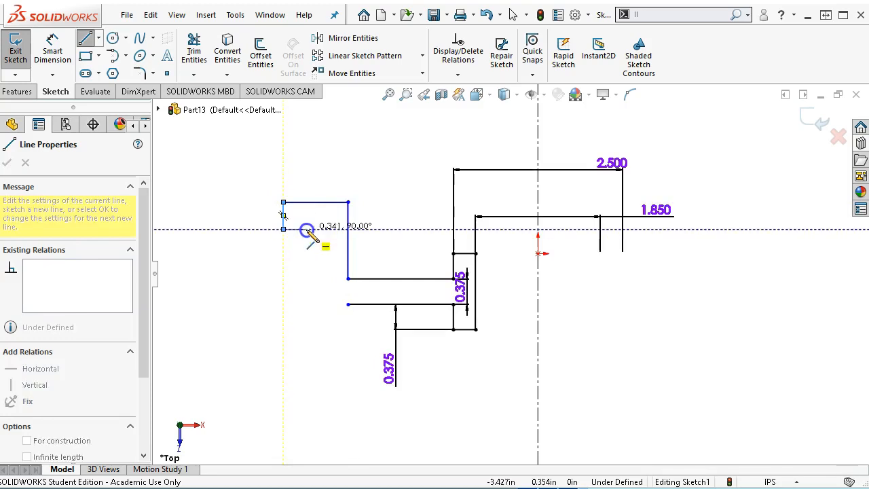
pyautogui.click(315, 228)
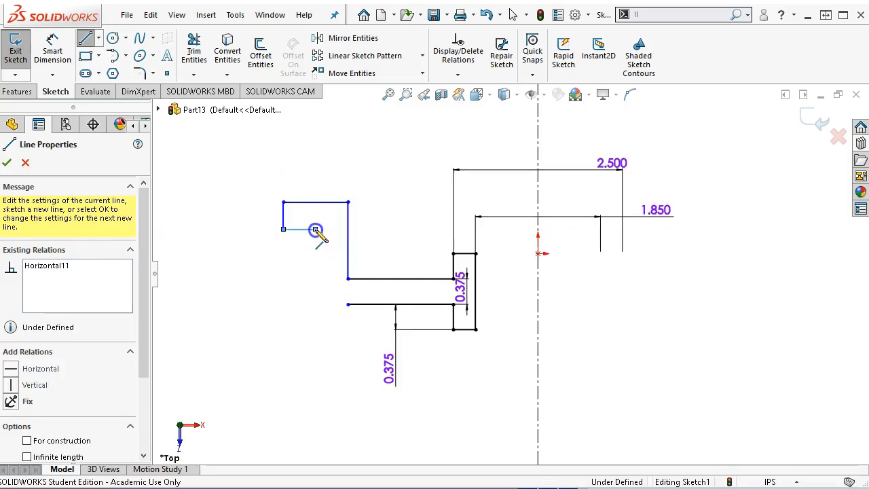
pyautogui.click(314, 380)
pyautogui.click(348, 378)
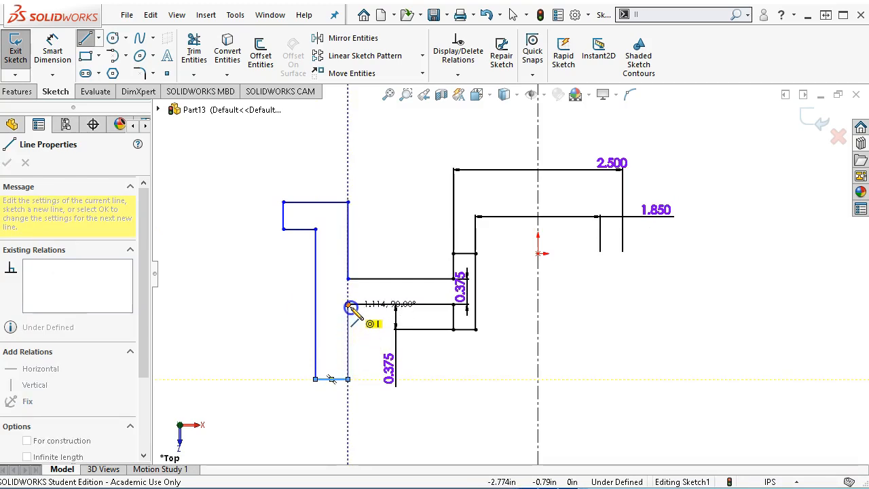
pyautogui.click(348, 305)
pyautogui.rightClick(382, 210)
pyautogui.click(389, 183)
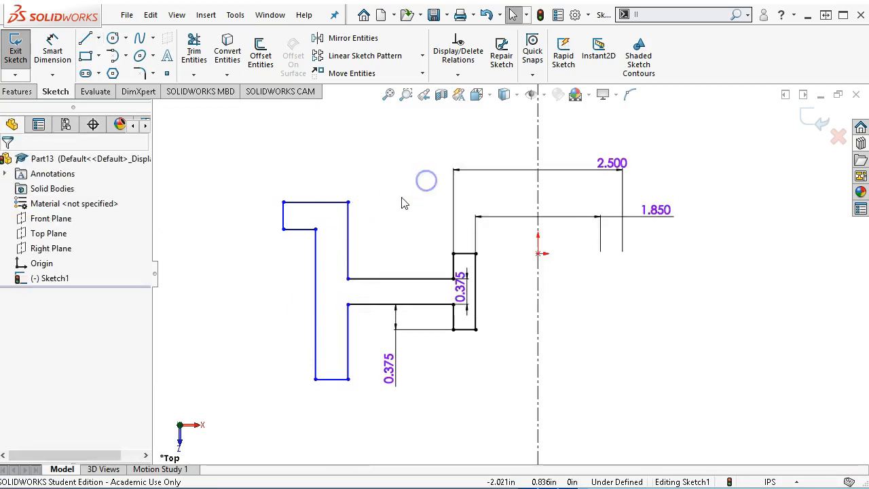
# Add a diameter dimension of 7.125 in from the rim's outermost short vertical edge across the centerline.
pyautogui.click(55, 52)
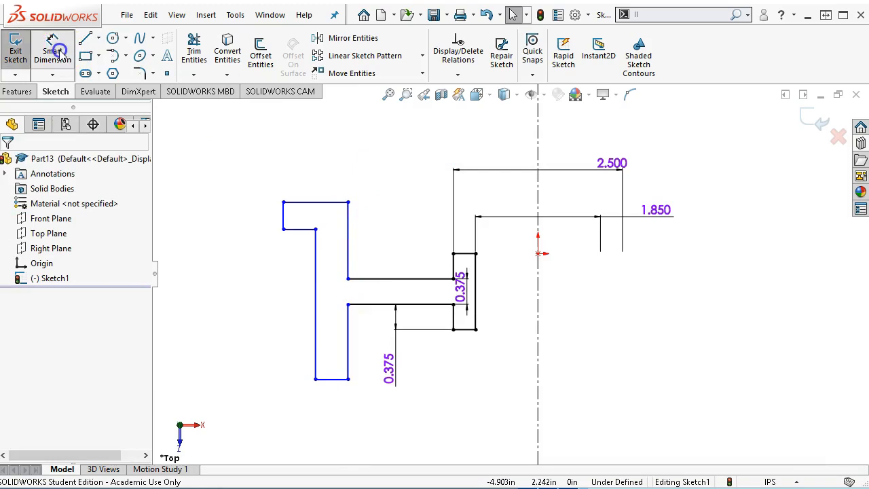
pyautogui.click(280, 218)
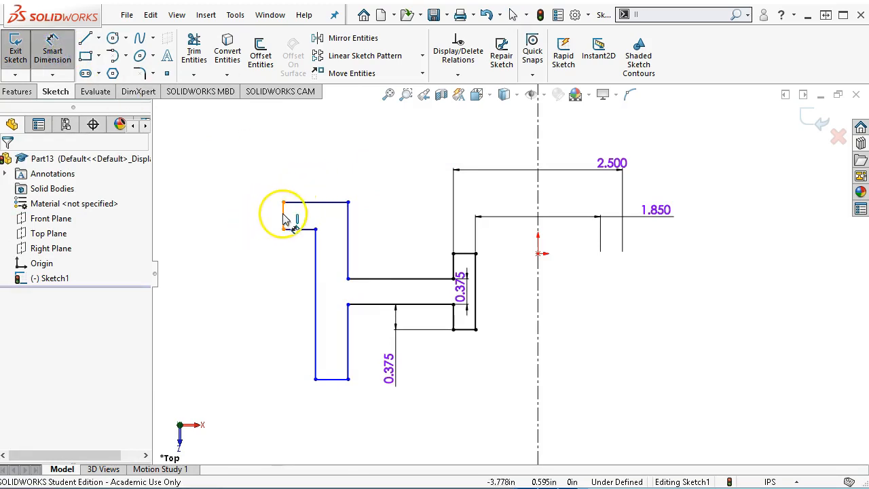
pyautogui.click(540, 140)
pyautogui.click(539, 140)
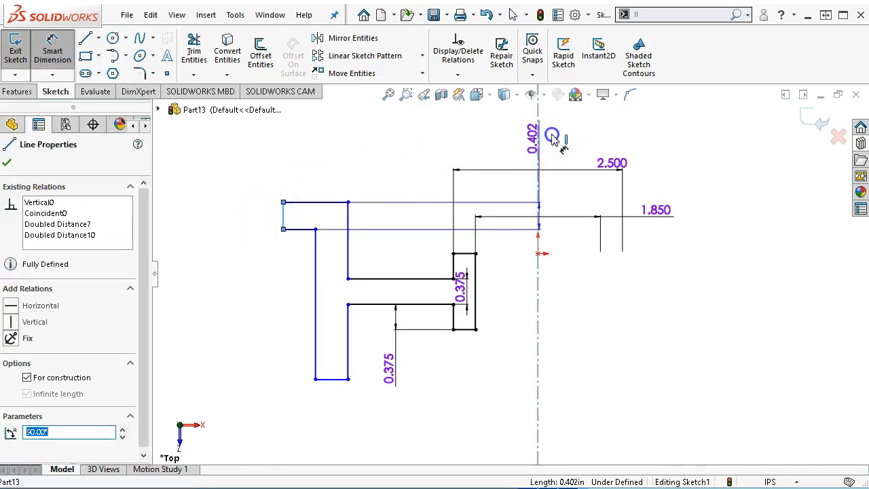
pyautogui.scroll(2, 616, 127)
pyautogui.click(613, 127)
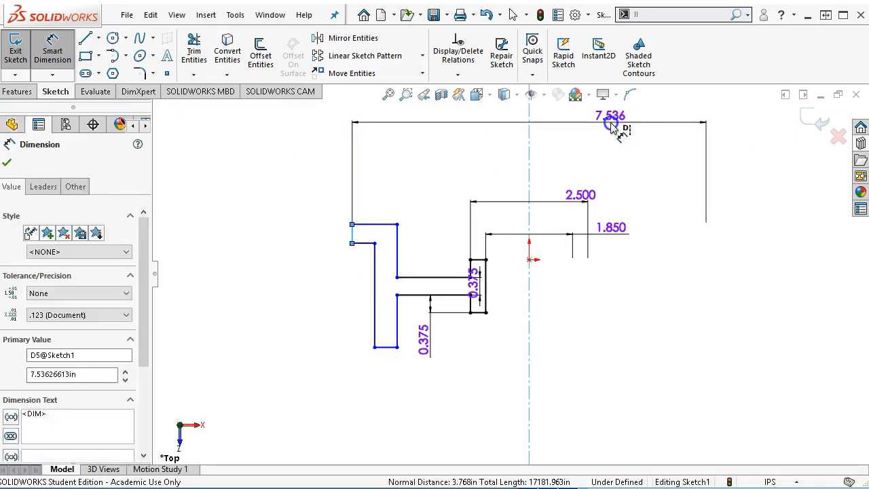
pyautogui.write('7.1')
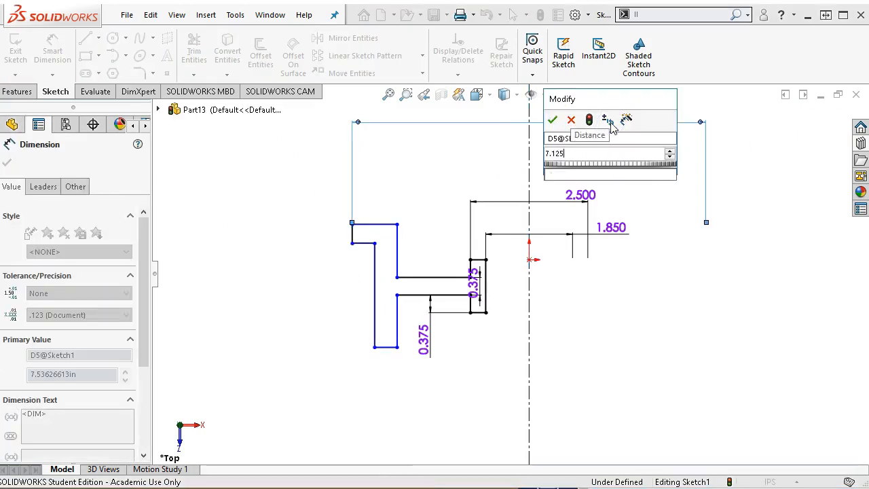
pyautogui.write('25')
pyautogui.press('Return')
pyautogui.click(527, 200)
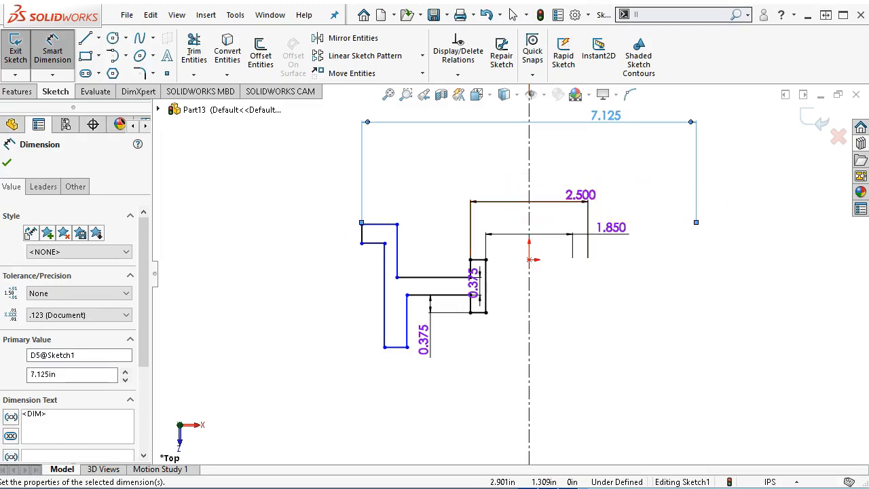
# Check the reference drawing and dimension the rim's long vertical edge across the centerline as a 6.375 in diameter.
pyautogui.hotkey('alt', 'Tab')
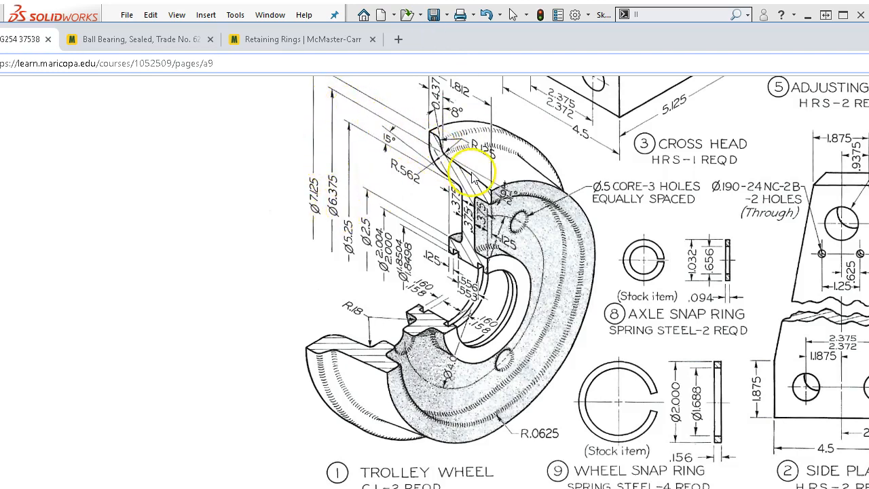
pyautogui.moveTo(530, 38); pyautogui.dragTo(868, 102)
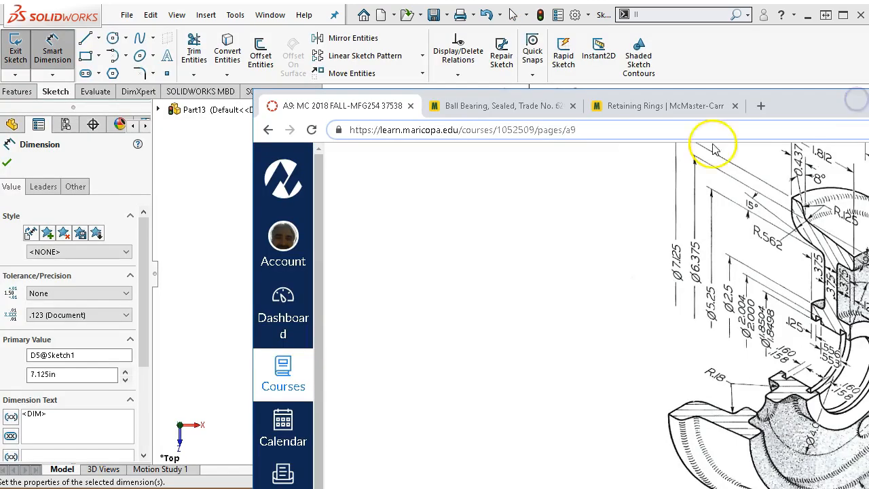
pyautogui.click(185, 244)
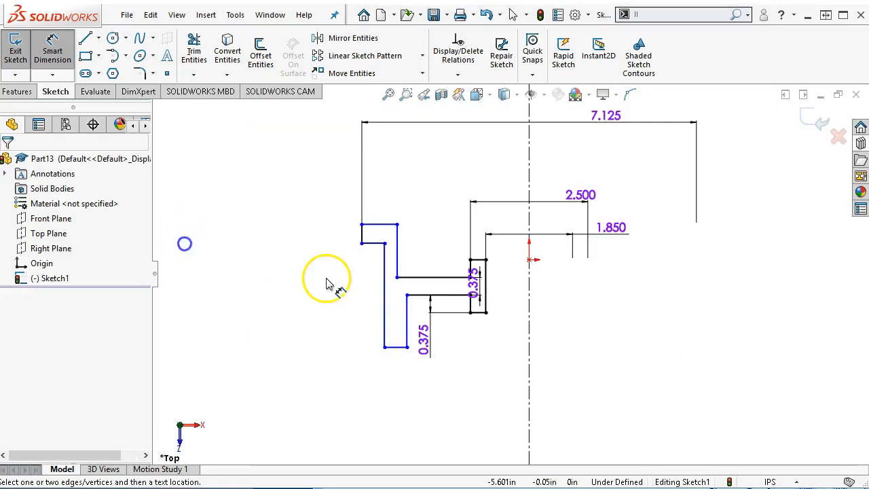
pyautogui.click(384, 291)
pyautogui.click(529, 176)
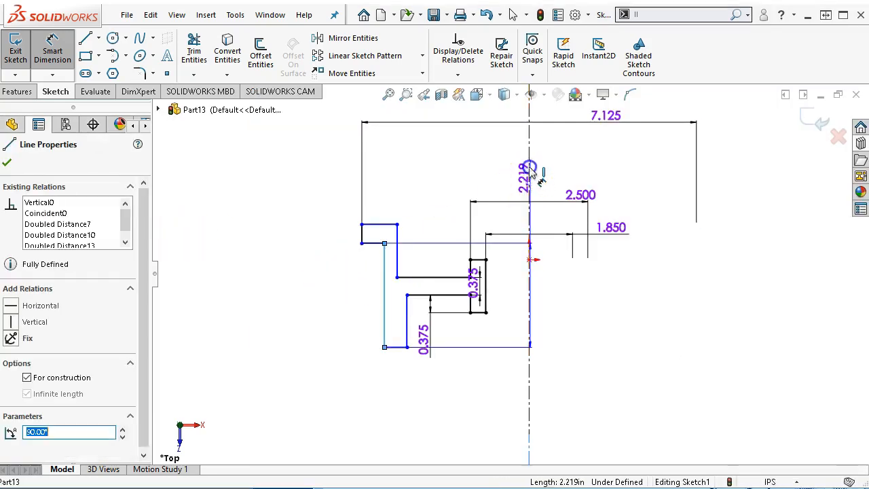
pyautogui.click(608, 154)
pyautogui.write('6')
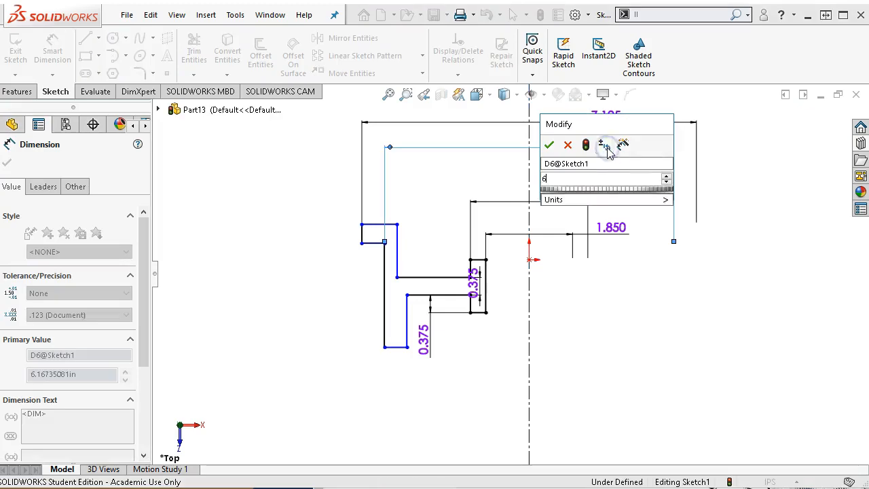
pyautogui.write('.375')
pyautogui.press('Return')
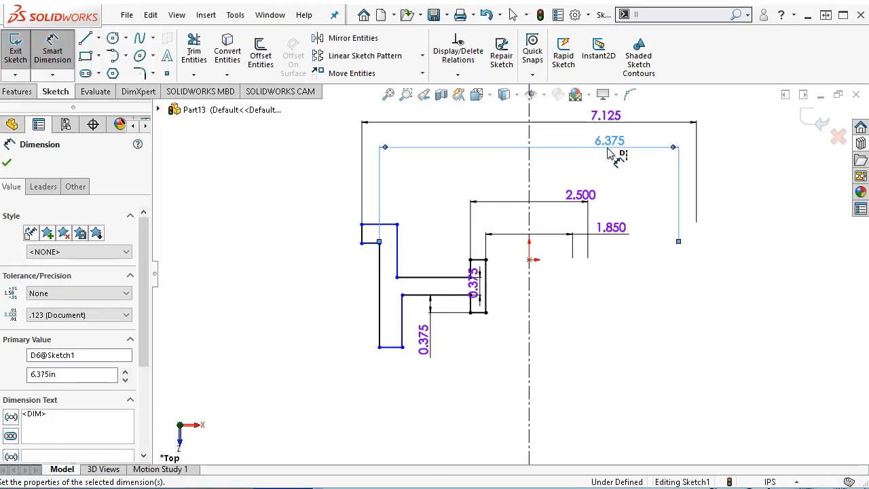
# Check the reference drawing and dimension the rim's upper inner vertical edge across the centerline as a 5.25 in diameter.
pyautogui.hotkey('alt', 'Tab')
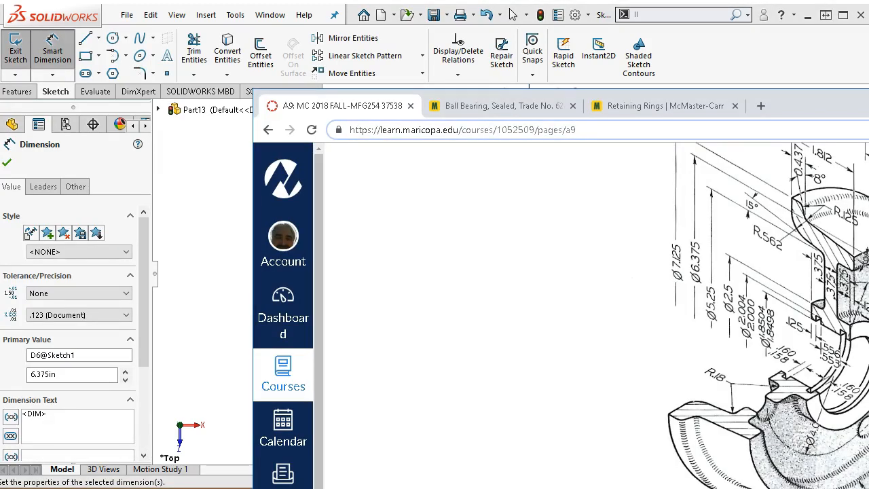
pyautogui.moveTo(868, 99); pyautogui.dragTo(766, 76)
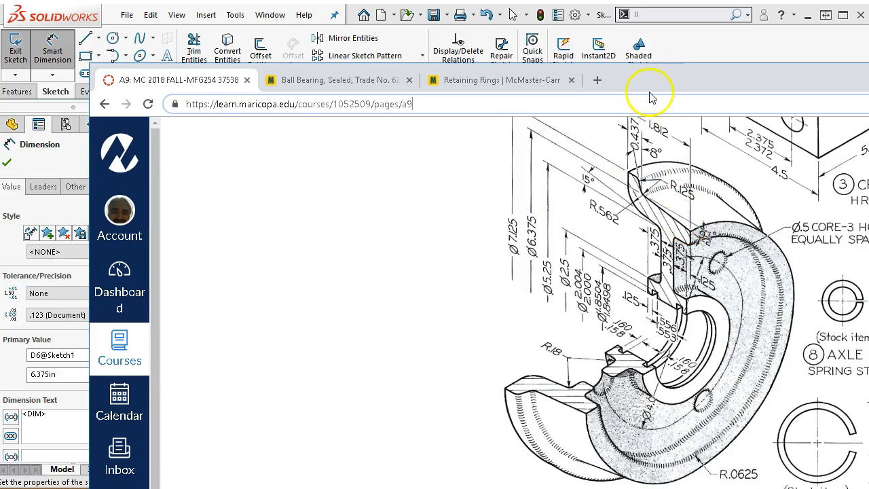
pyautogui.moveTo(659, 80); pyautogui.dragTo(868, 109)
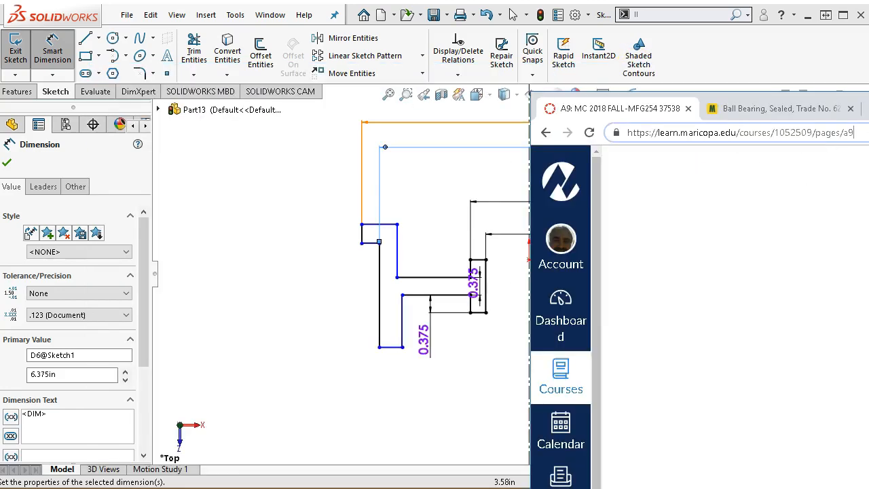
pyautogui.click(448, 397)
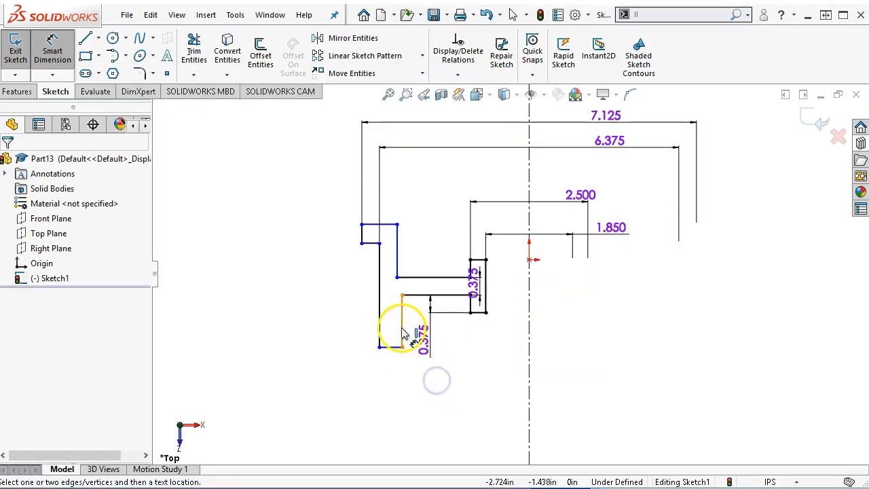
pyautogui.click(400, 272)
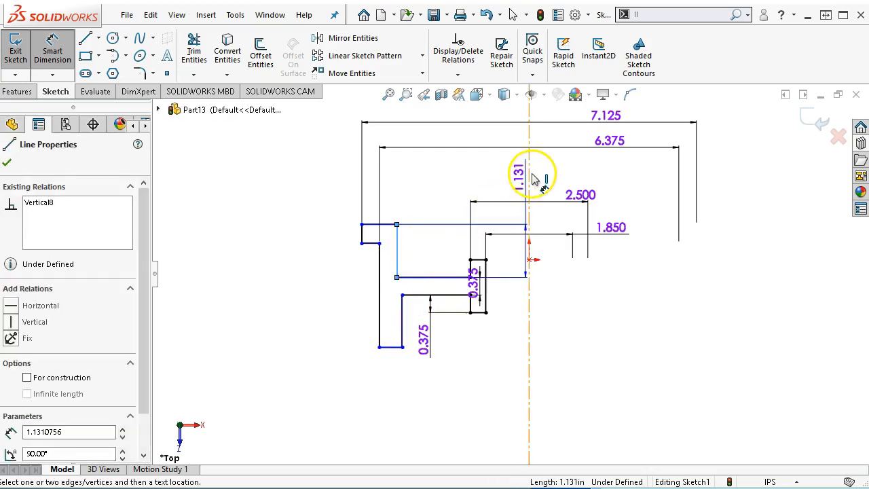
pyautogui.click(599, 167)
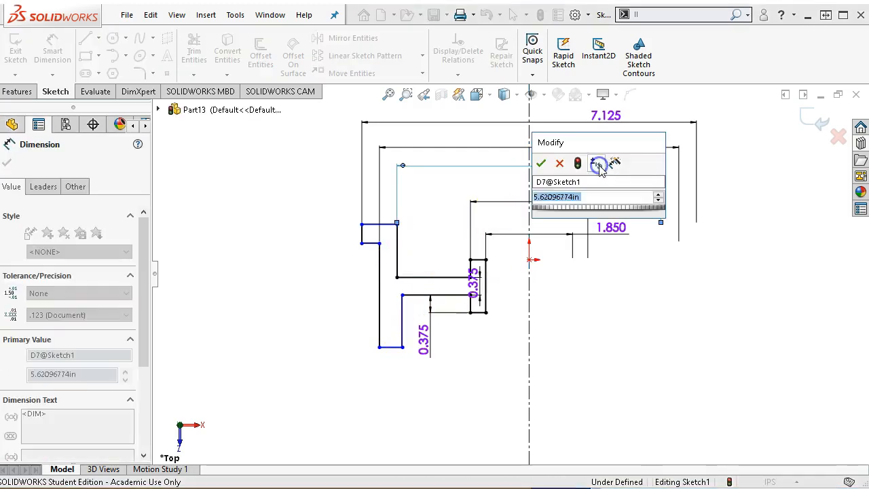
pyautogui.write('5.25')
pyautogui.press('Return')
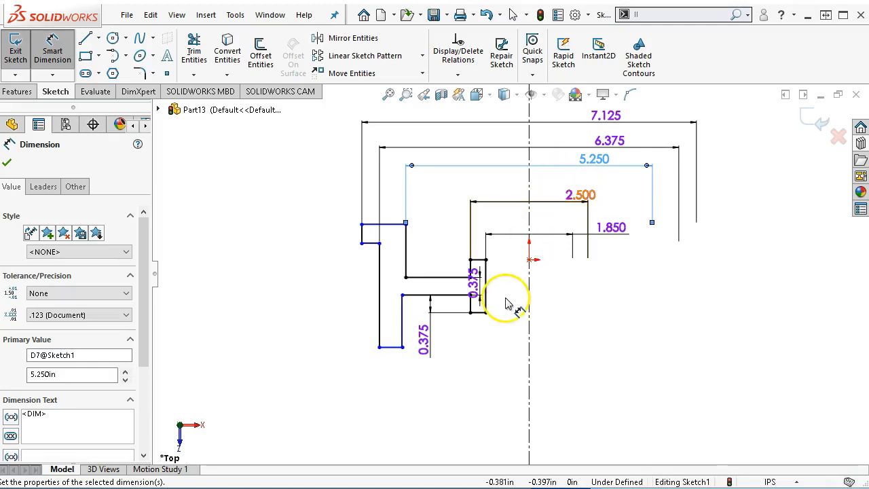
pyautogui.rightClick(581, 333)
pyautogui.click(621, 384)
# Make the rim's lower inner vertical line collinear with the upper inner vertical line.
pyautogui.scroll(1, 414, 298)
pyautogui.scroll(-3, 410, 296)
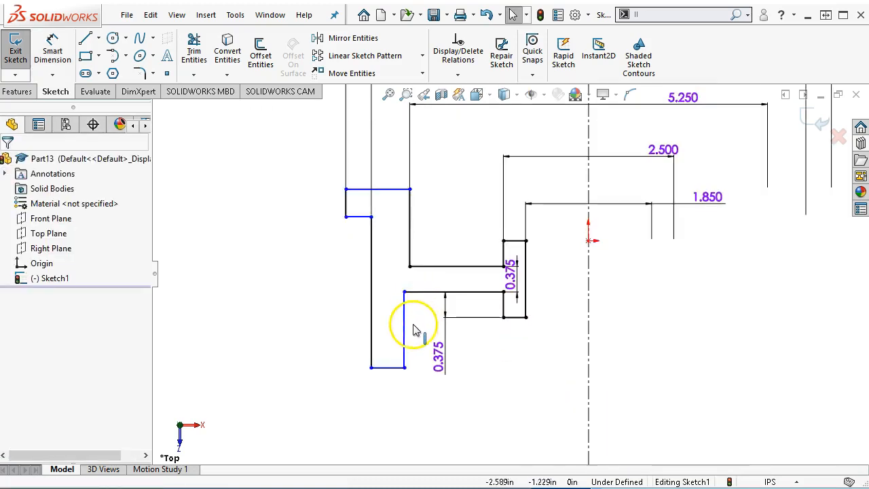
pyautogui.click(406, 320)
pyautogui.keyDown('ctrl'); pyautogui.click(409, 234); pyautogui.keyUp('ctrl')
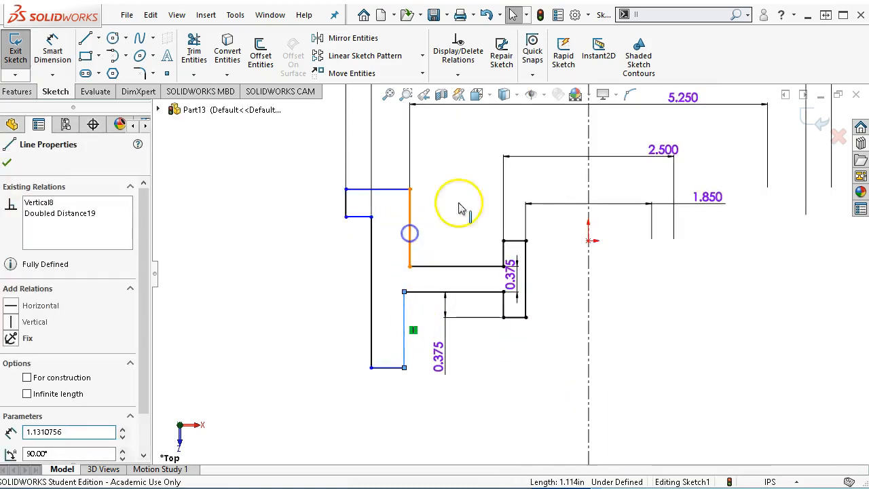
pyautogui.click(492, 174)
pyautogui.click(652, 359)
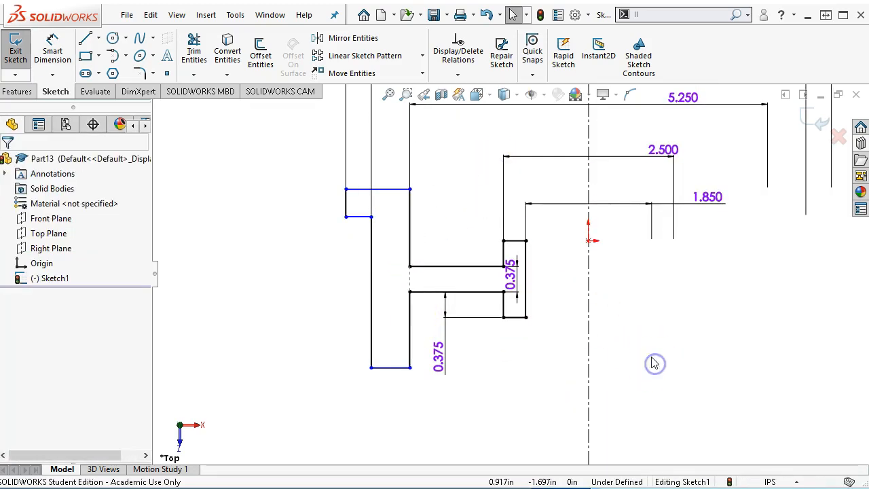
# Dimension the rim's overall height from its upper horizontal edge to its lower horizontal edge as 1.812 in.
pyautogui.press('f')
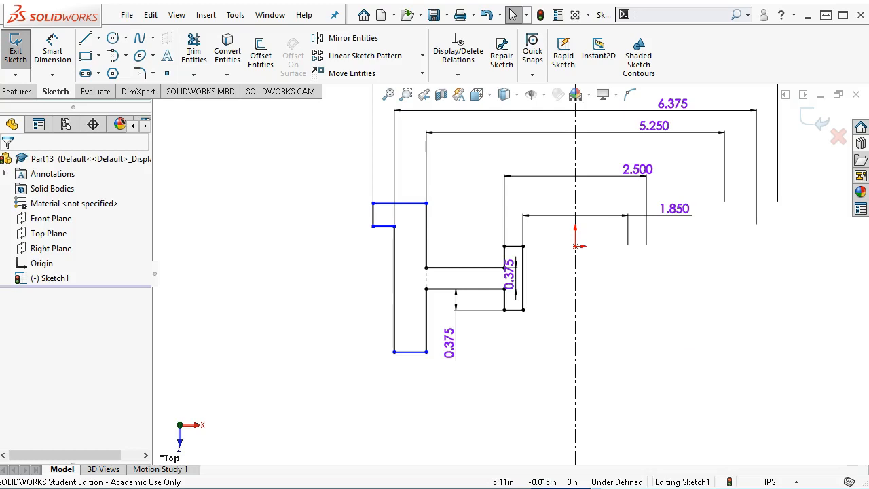
pyautogui.click(53, 44)
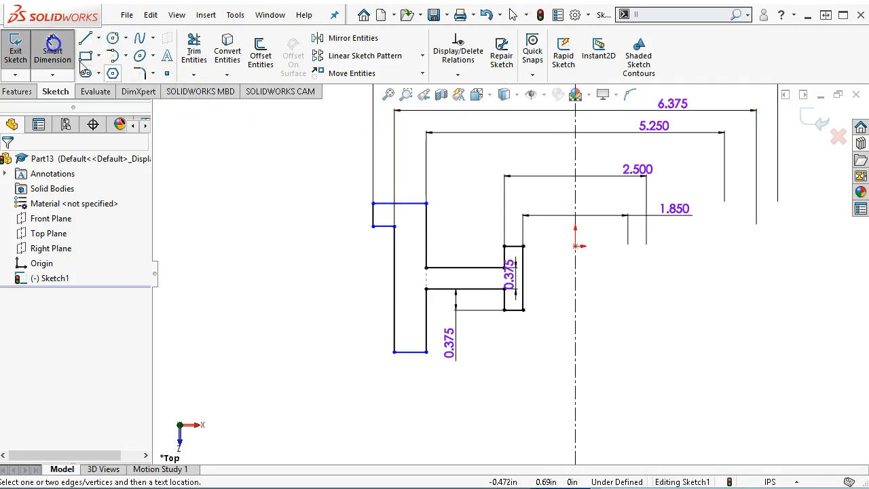
pyautogui.click(383, 205)
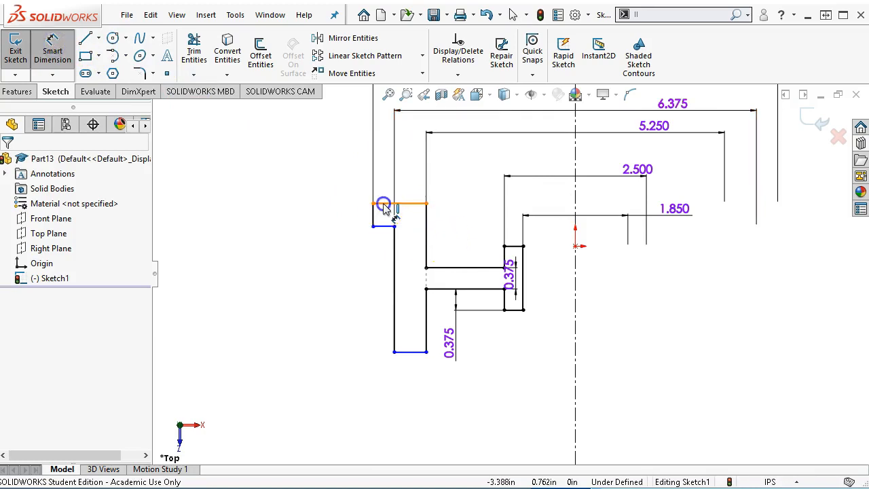
pyautogui.click(410, 352)
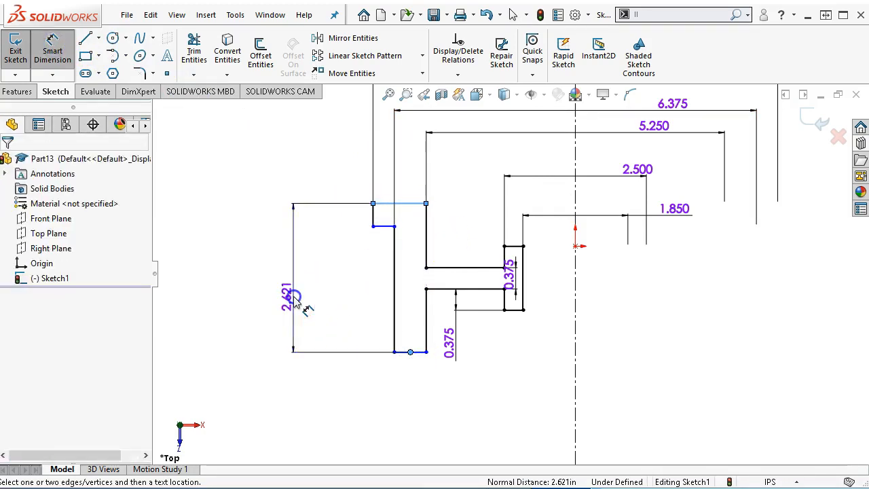
pyautogui.click(293, 299)
pyautogui.write('1.')
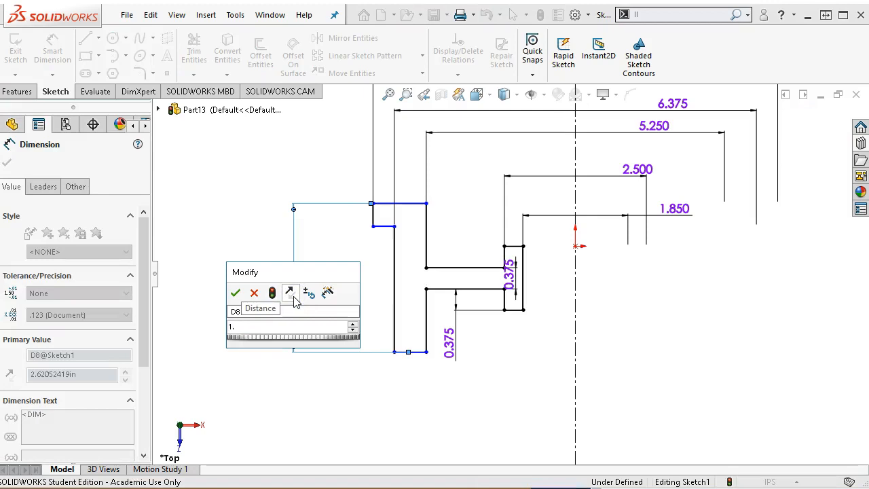
pyautogui.write('812')
pyautogui.press('Return')
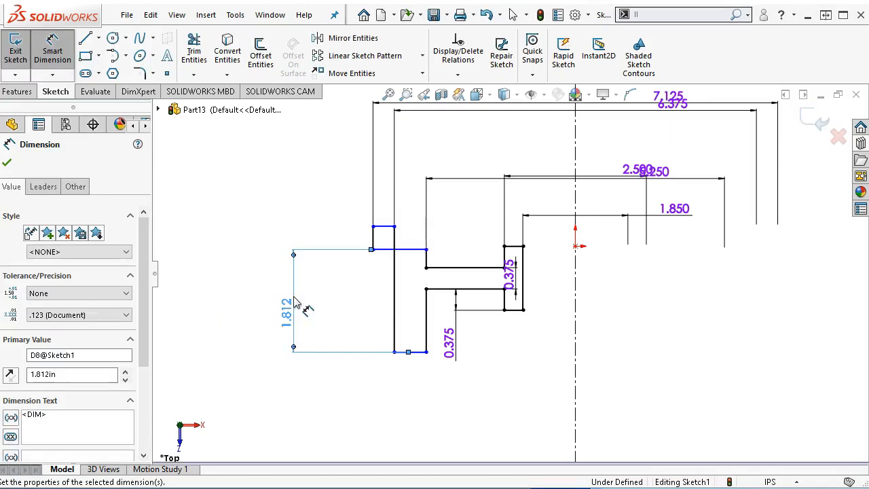
pyautogui.rightClick(325, 196)
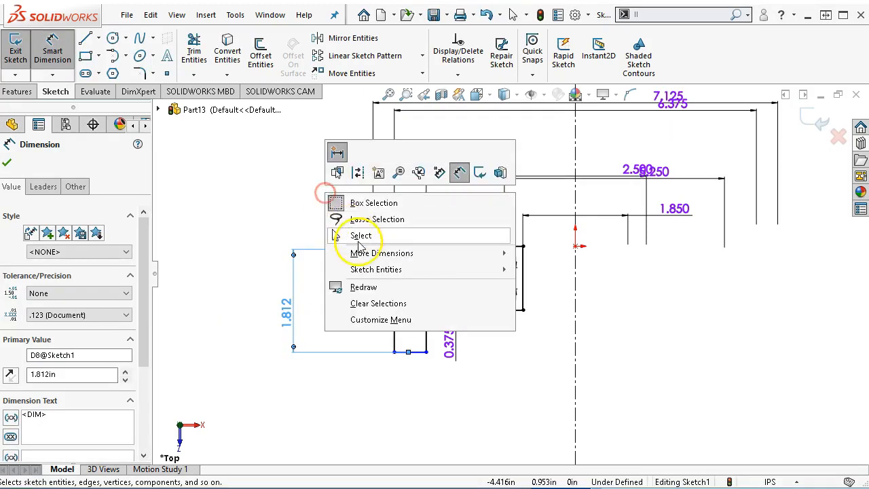
pyautogui.click(355, 235)
# Shift the rim outline vertically so its upper edge sits above the hub and its lower edge slightly below the hub.
pyautogui.moveTo(371, 249); pyautogui.dragTo(372, 205)
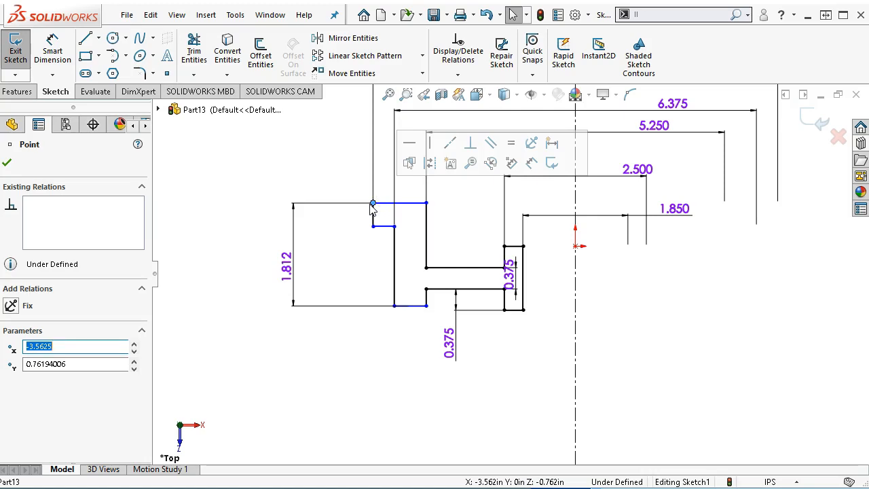
pyautogui.click(423, 304)
pyautogui.moveTo(422, 305); pyautogui.dragTo(422, 318)
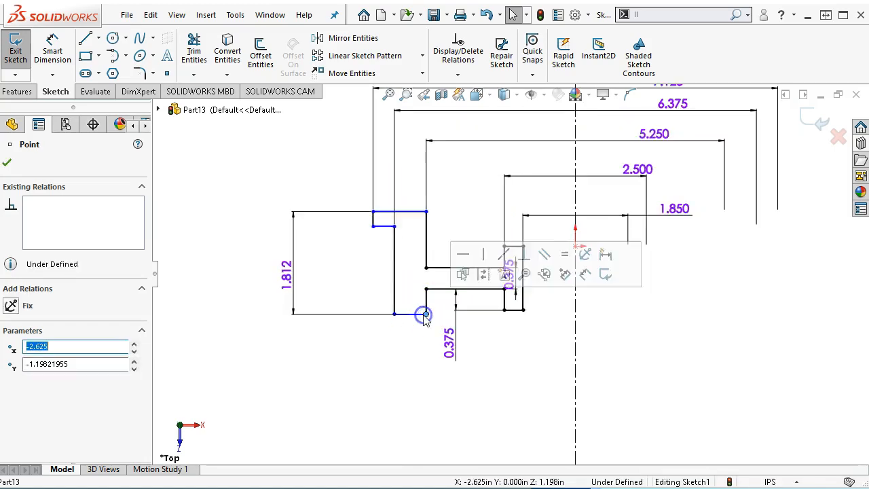
# Dimension the vertical offset between the rim's lower edge and the hub's lower edge as 0.125 in.
pyautogui.click(47, 49)
pyautogui.moveTo(868, 129)
pyautogui.mouseDown()
pyautogui.moveTo(814, 95)
pyautogui.moveTo(550, 7)
pyautogui.mouseUp()
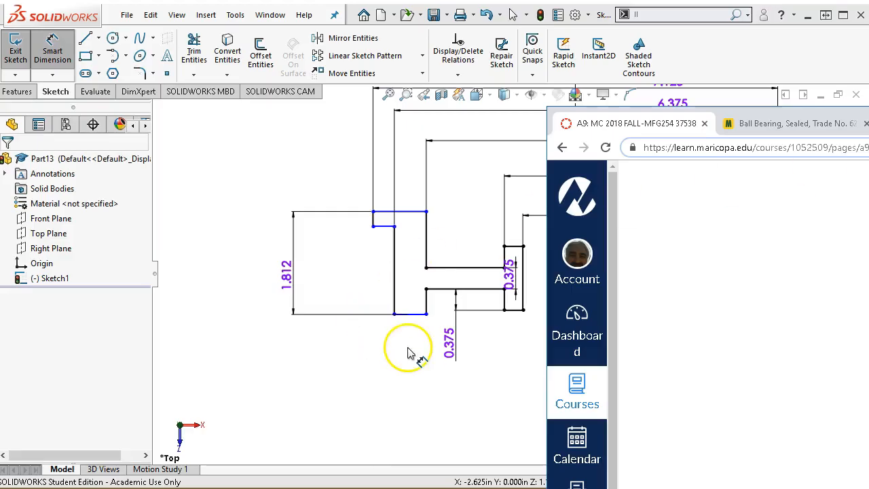
pyautogui.click(405, 313)
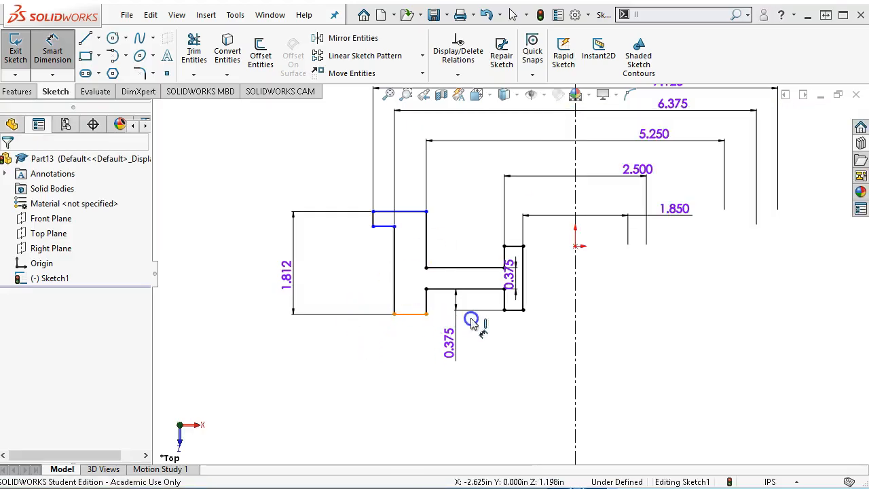
pyautogui.click(511, 310)
pyautogui.click(553, 312)
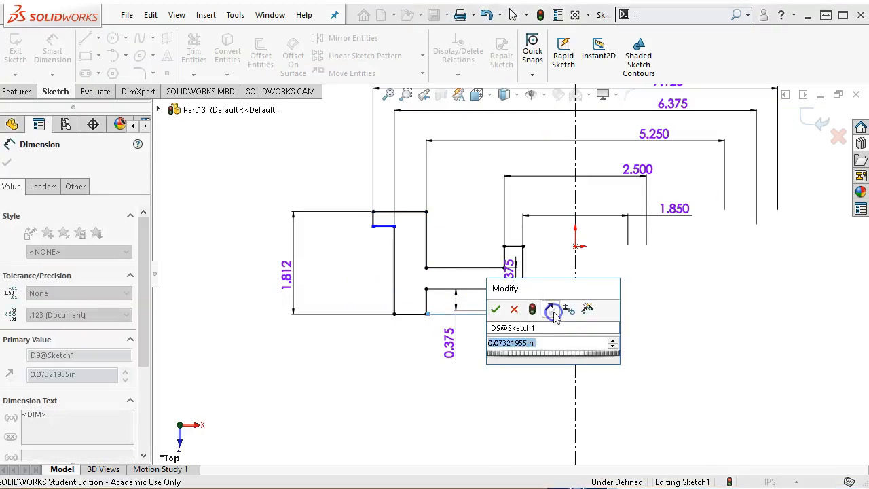
pyautogui.write('0.125')
pyautogui.press('Return')
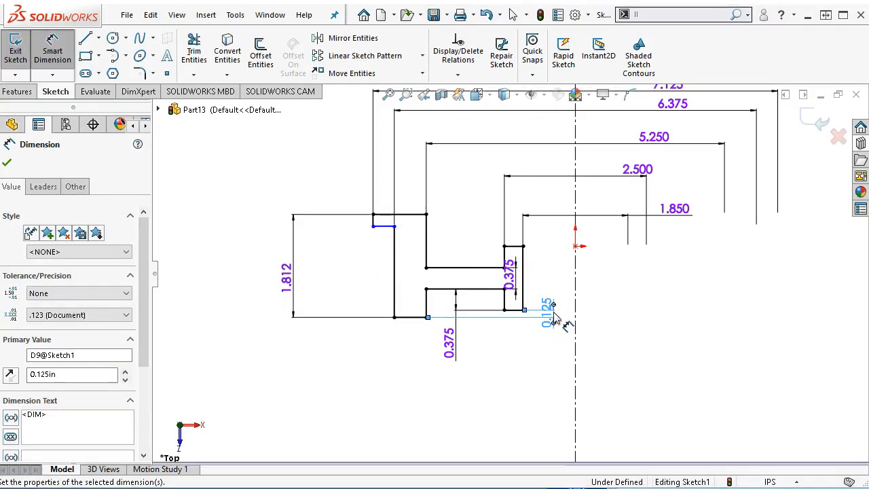
# Dimension the height of the rim's outer flange as 0.437 in and leave the dimension command.
pyautogui.click(365, 299)
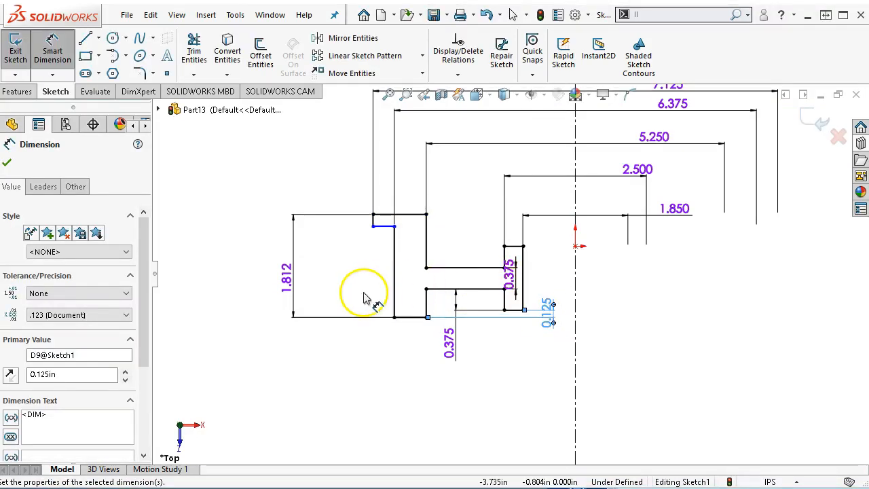
pyautogui.click(372, 224)
pyautogui.click(332, 234)
pyautogui.write('.')
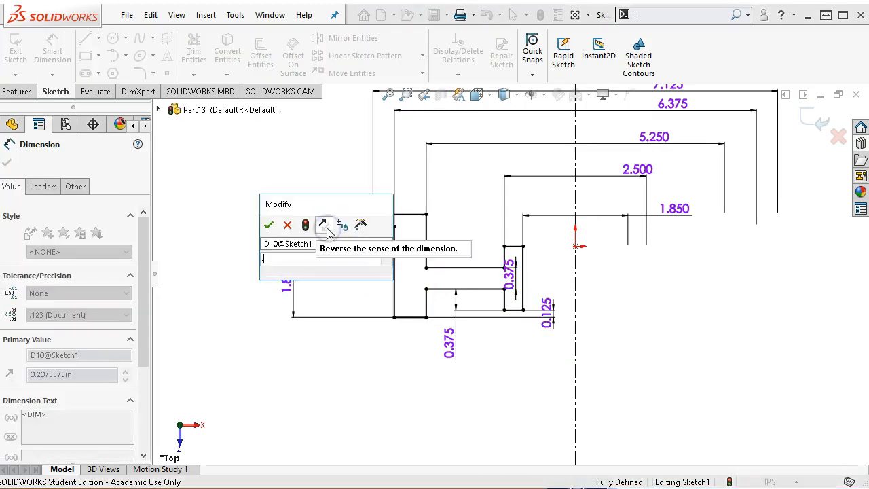
pyautogui.write('437')
pyautogui.press('Return')
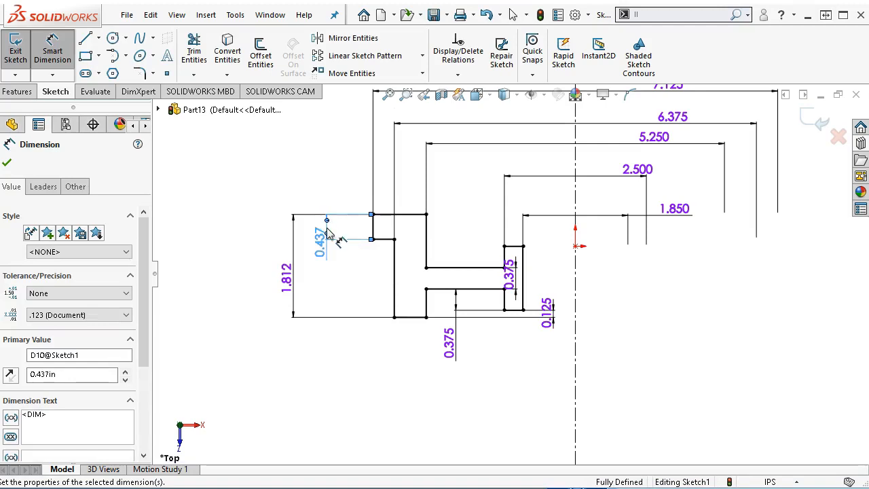
pyautogui.rightClick(344, 155)
pyautogui.click(377, 196)
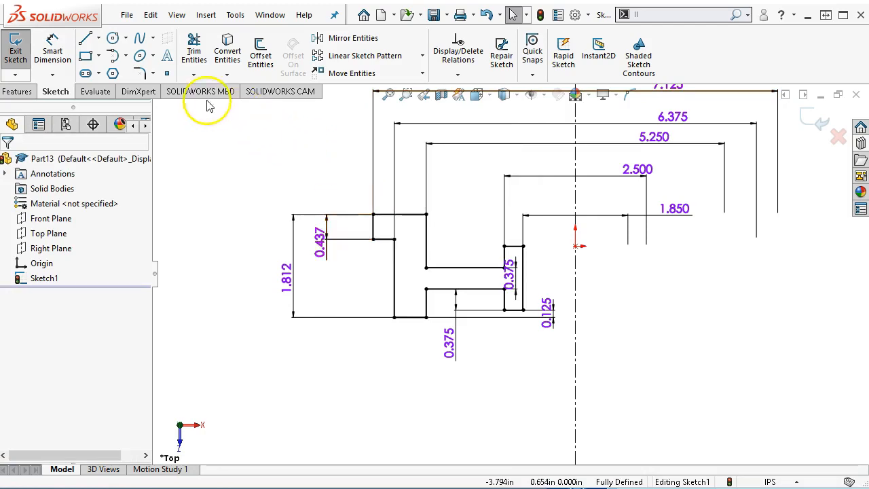
# Add a 0.562 in sketch fillet to the rim's upper inner corner.
pyautogui.click(140, 74)
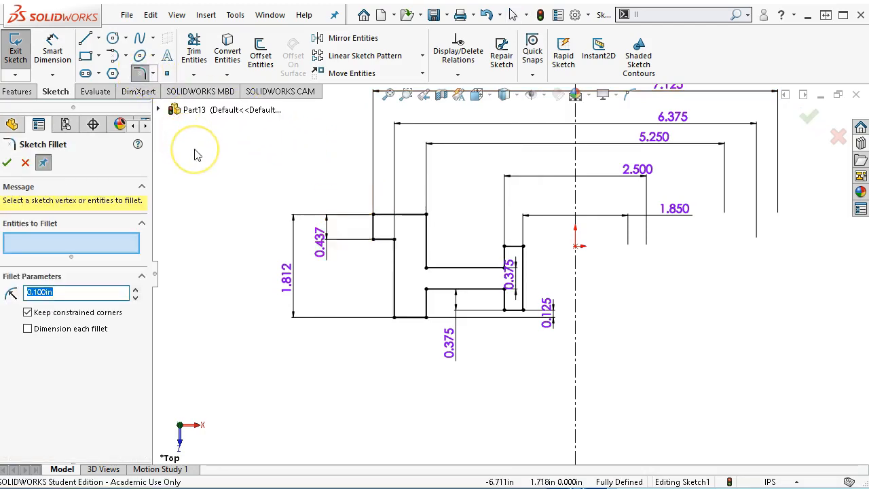
pyautogui.write('.562')
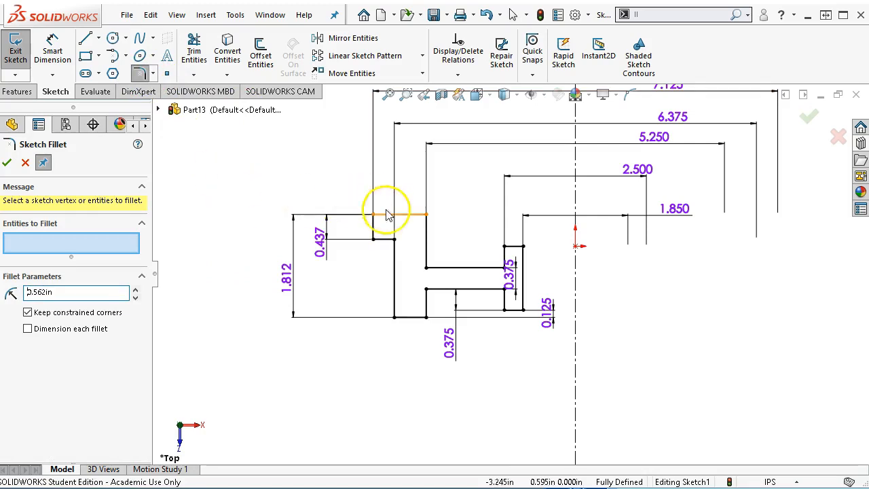
pyautogui.click(424, 214)
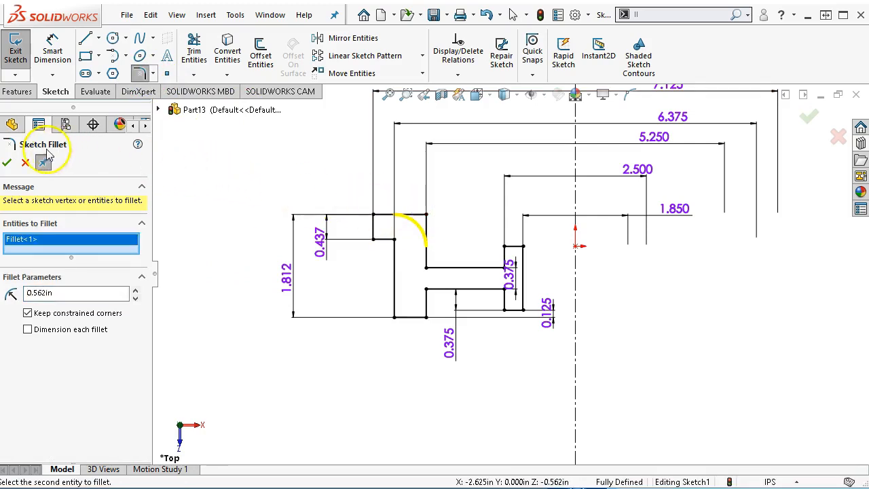
pyautogui.click(7, 162)
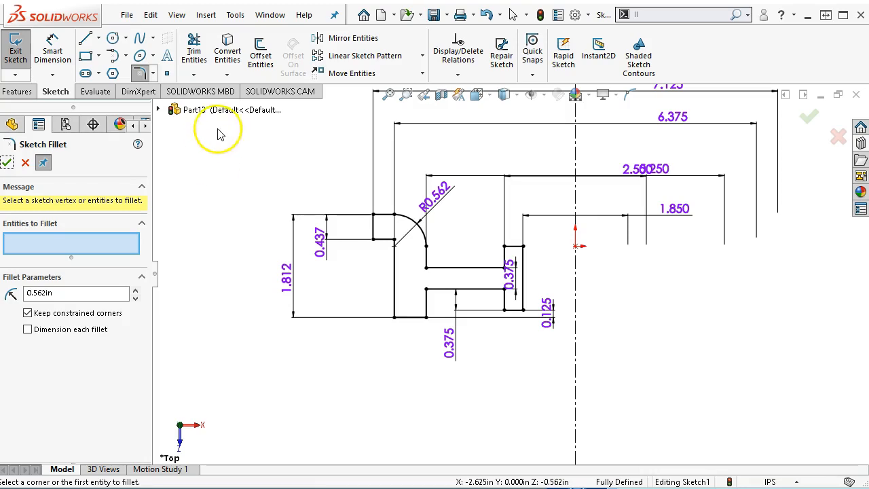
# Check the reference drawing, leave Sketch Fillet and delete the vertical relation of the rim's upper inner line below the fillet.
pyautogui.moveTo(868, 123); pyautogui.dragTo(477, 66)
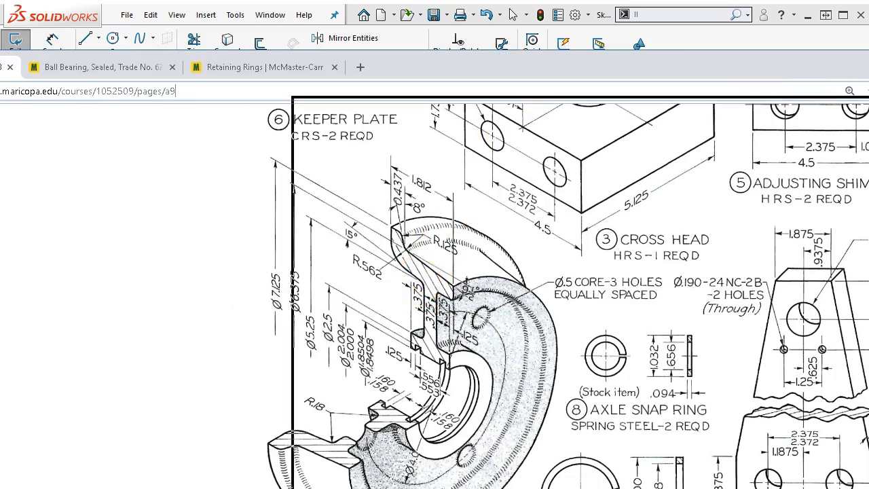
pyautogui.doubleClick(547, 68)
pyautogui.click(330, 350)
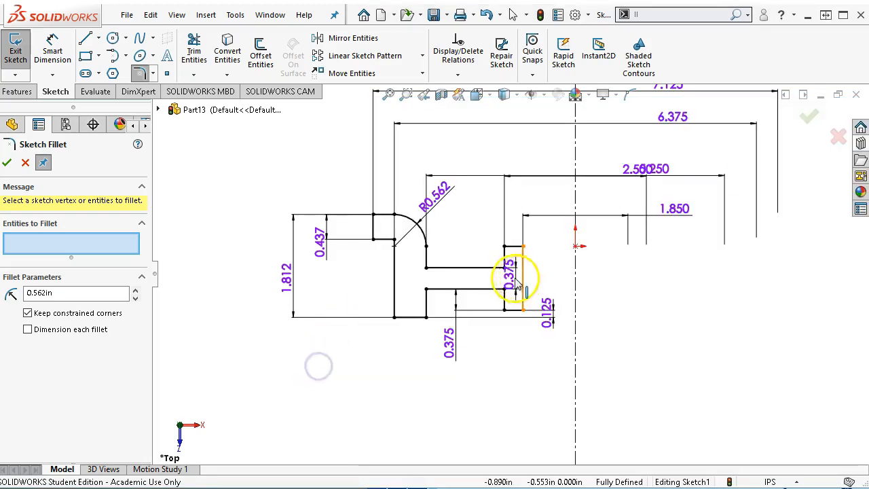
pyautogui.click(427, 265)
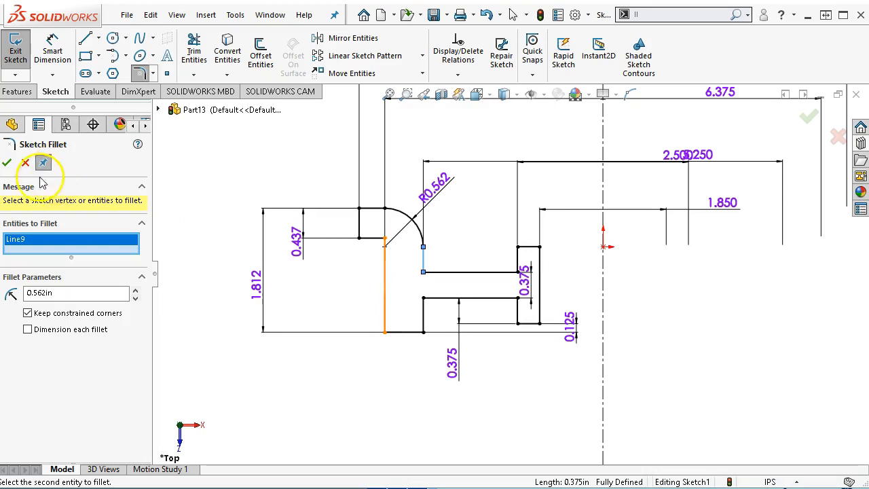
pyautogui.click(22, 165)
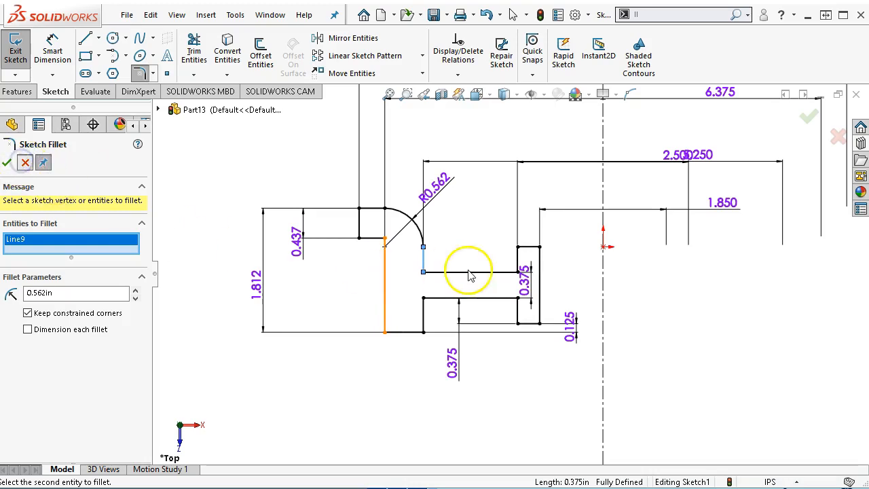
pyautogui.click(424, 261)
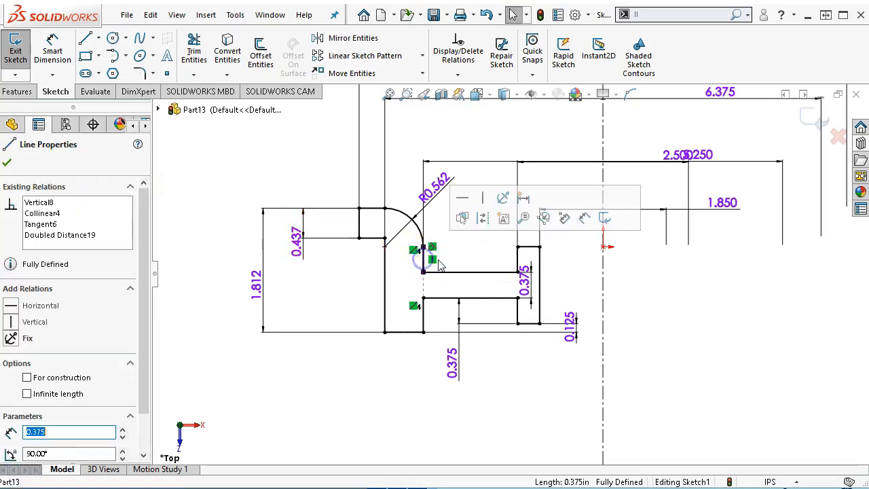
pyautogui.press('Escape')
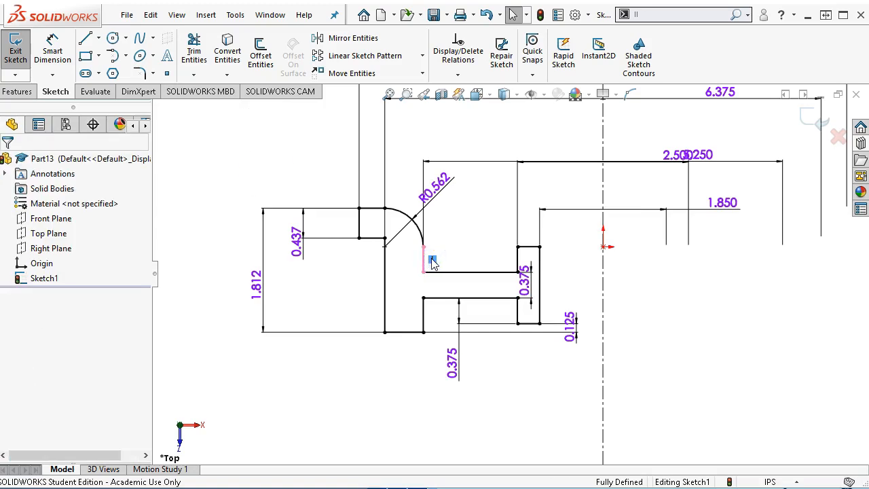
pyautogui.click(424, 261)
pyautogui.press('Delete')
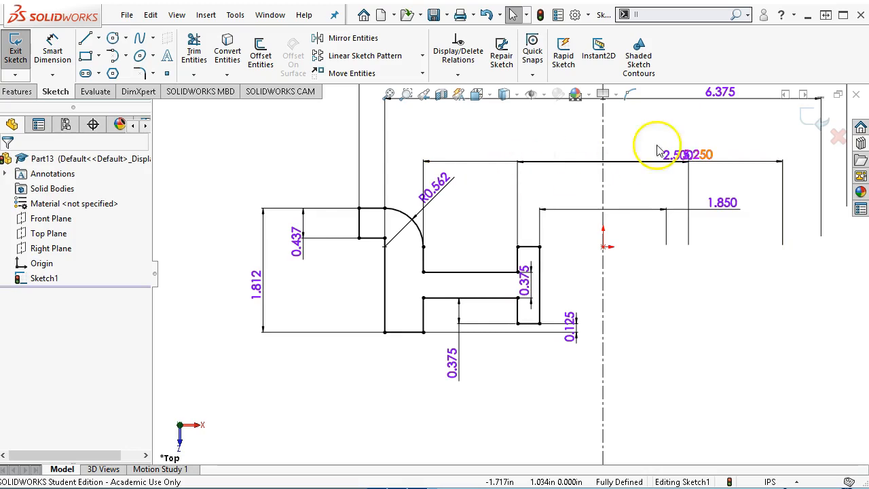
# Delete the rim's 5.25 in diameter dimension and the collinear relation between its upper and lower inner lines.
pyautogui.moveTo(705, 157); pyautogui.dragTo(668, 129)
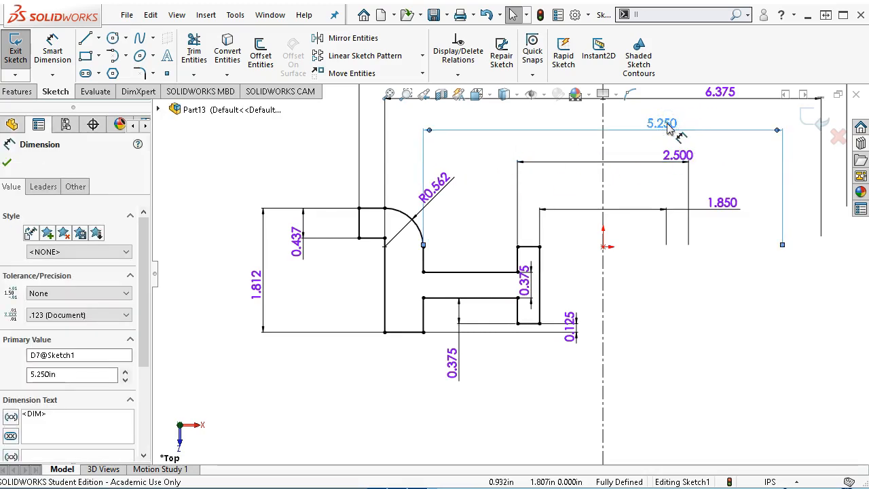
pyautogui.press('Delete')
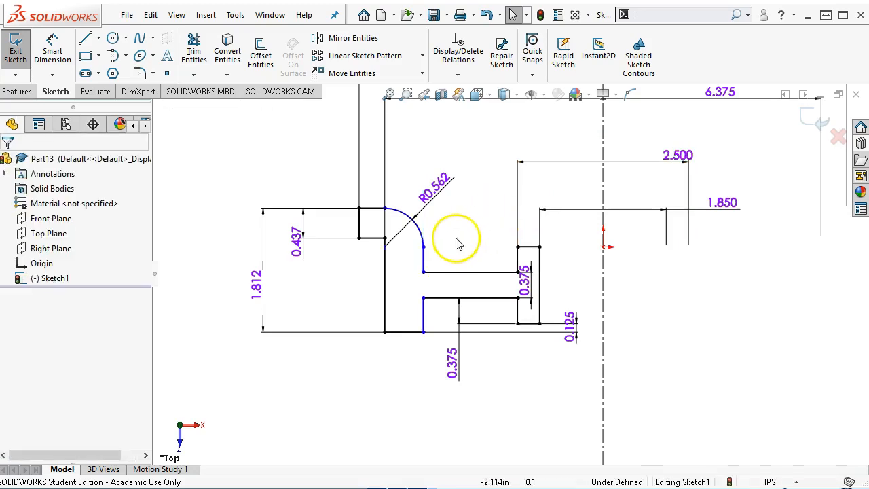
pyautogui.click(423, 261)
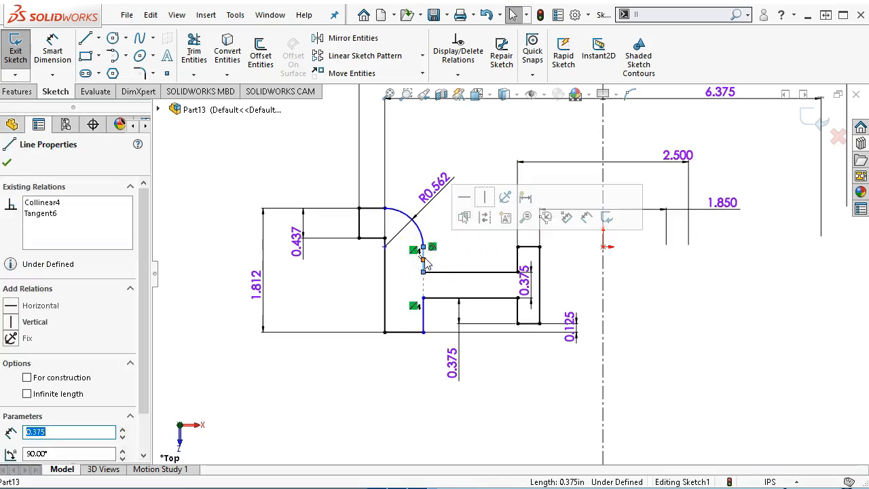
pyautogui.click(411, 306)
pyautogui.press('Delete')
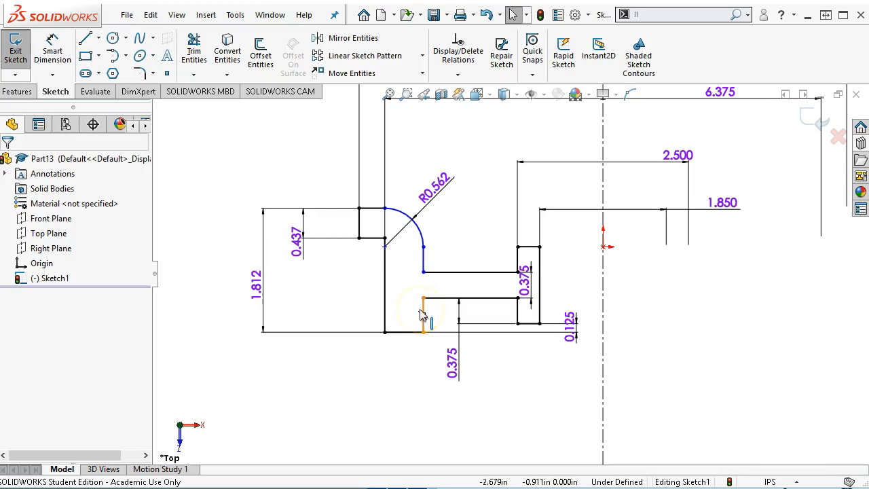
# Dimension the rim's lower inner line across the centerline as a 5.25 in diameter and leave the dimension command.
pyautogui.click(52, 49)
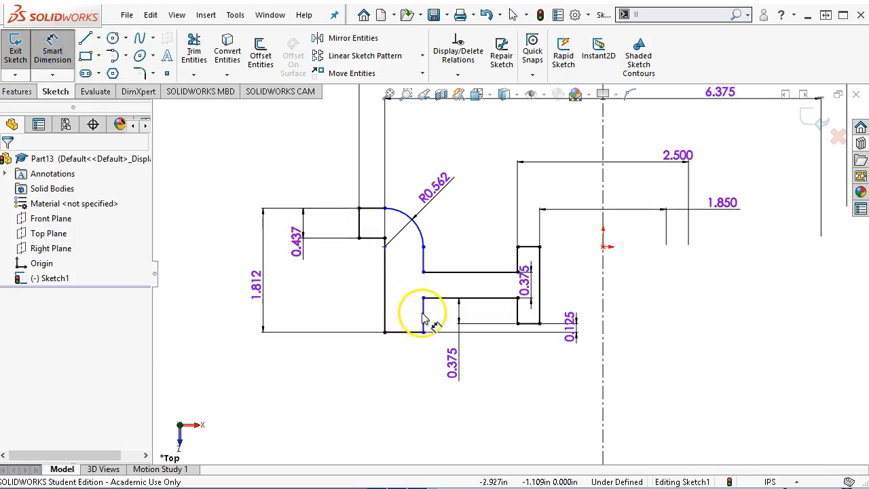
pyautogui.click(422, 316)
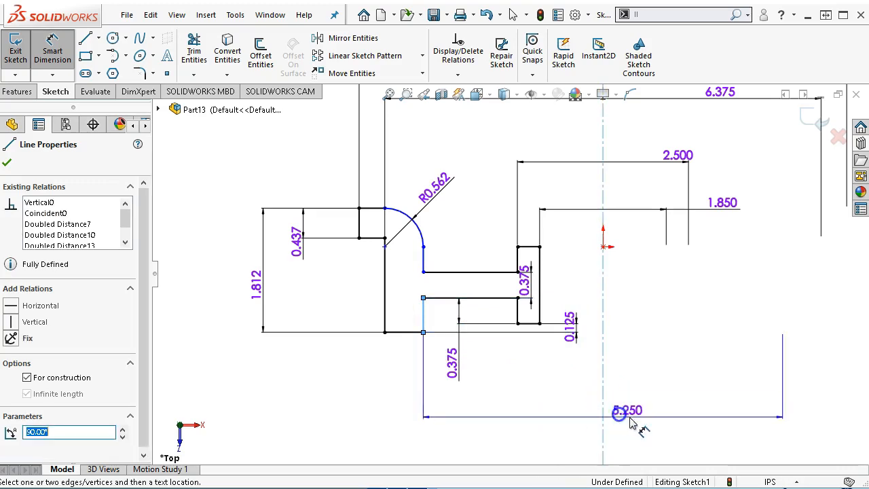
pyautogui.click(630, 421)
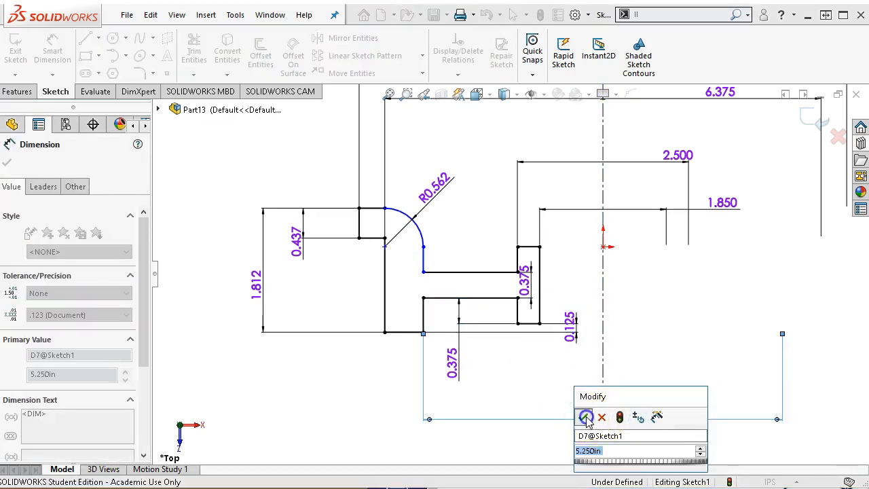
pyautogui.click(585, 417)
pyautogui.scroll(-2, 417, 300)
pyautogui.rightClick(442, 228)
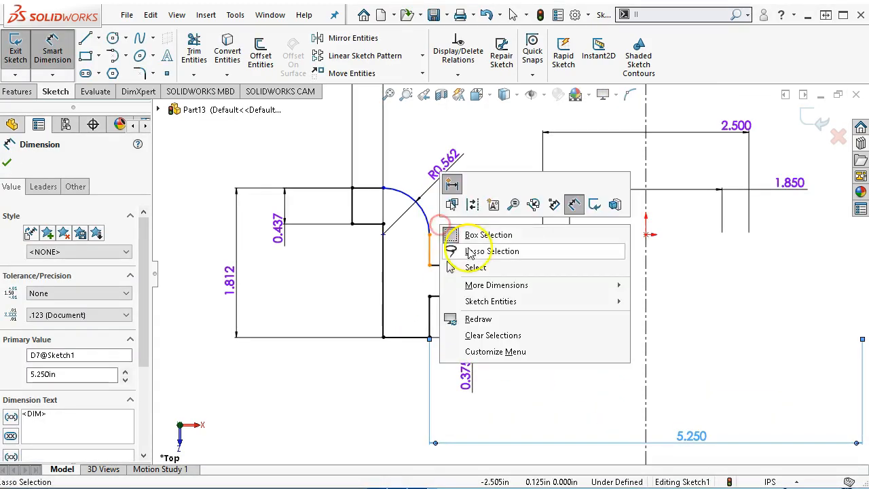
pyautogui.click(469, 267)
pyautogui.click(429, 264)
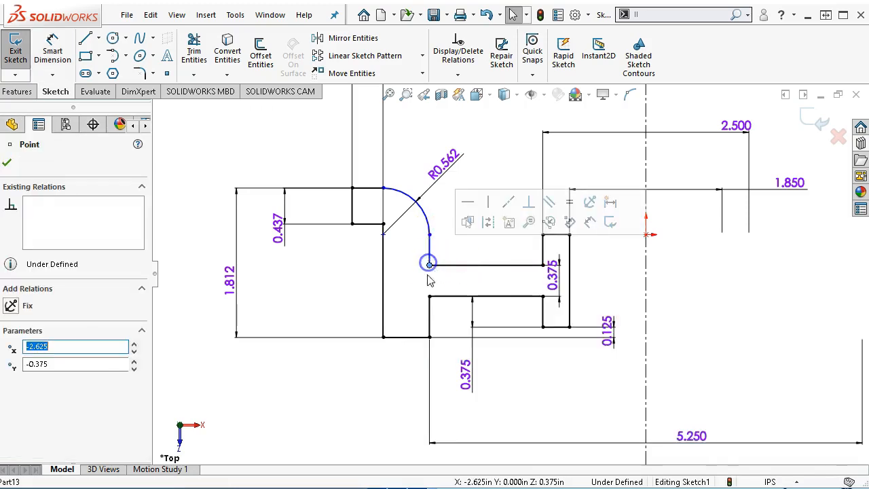
pyautogui.click(428, 304)
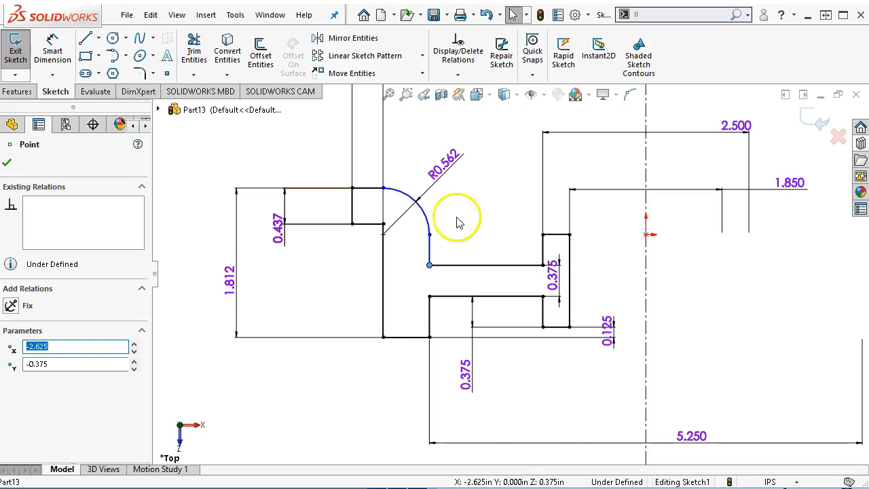
pyautogui.click(450, 245)
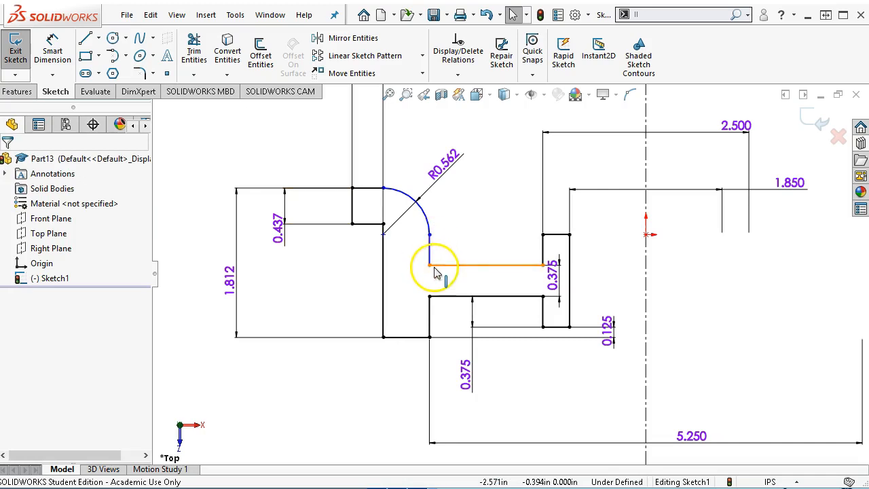
# Check the reference drawing, add a 0.18 in sketch fillet between the rim's upper inner line and the web's upper edge, and move its radius dimension clear.
pyautogui.click(141, 75)
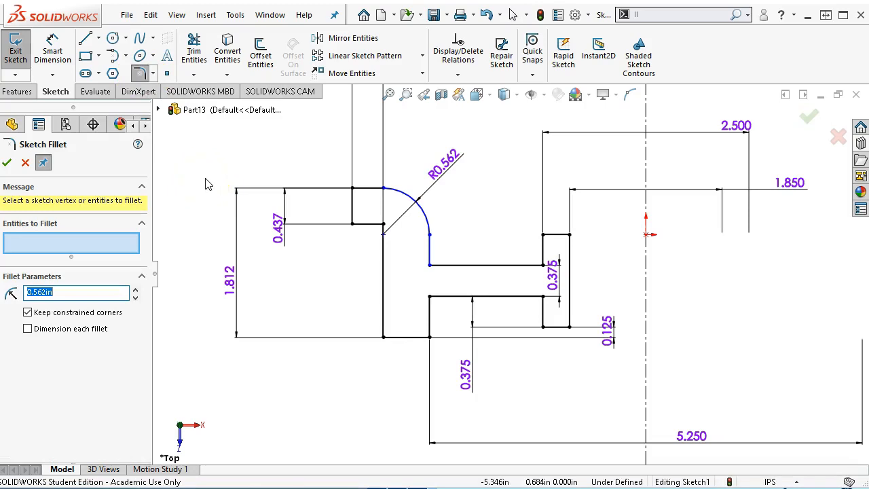
pyautogui.hotkey('alt', 'Tab')
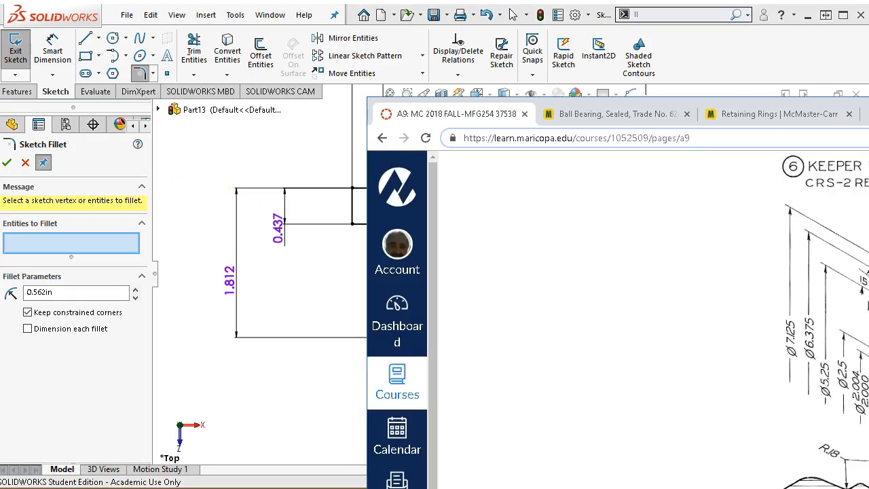
pyautogui.click(361, 245)
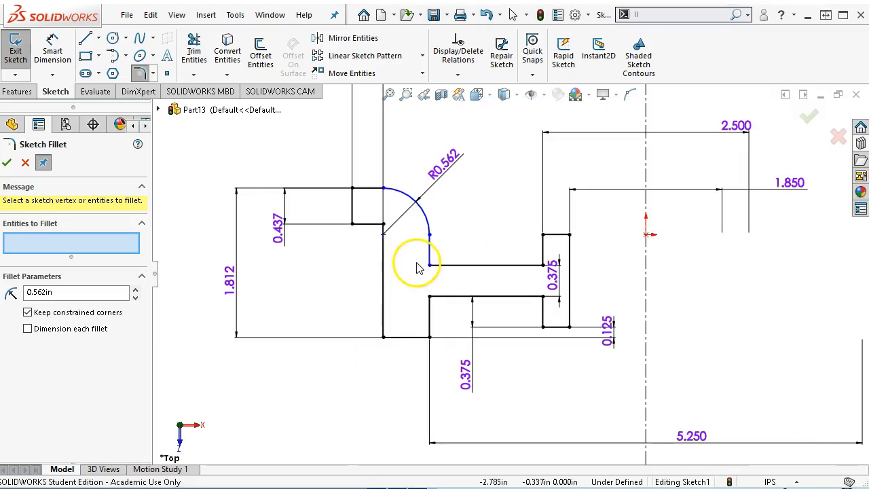
pyautogui.click(57, 288)
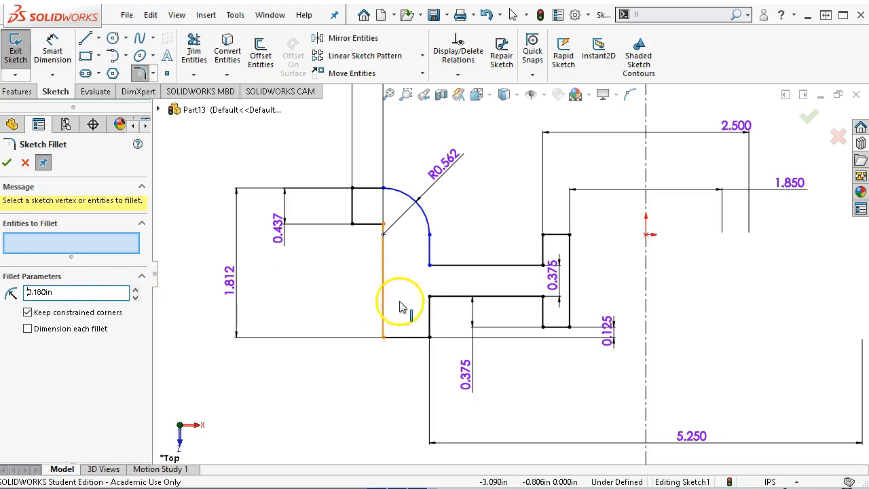
pyautogui.click(433, 268)
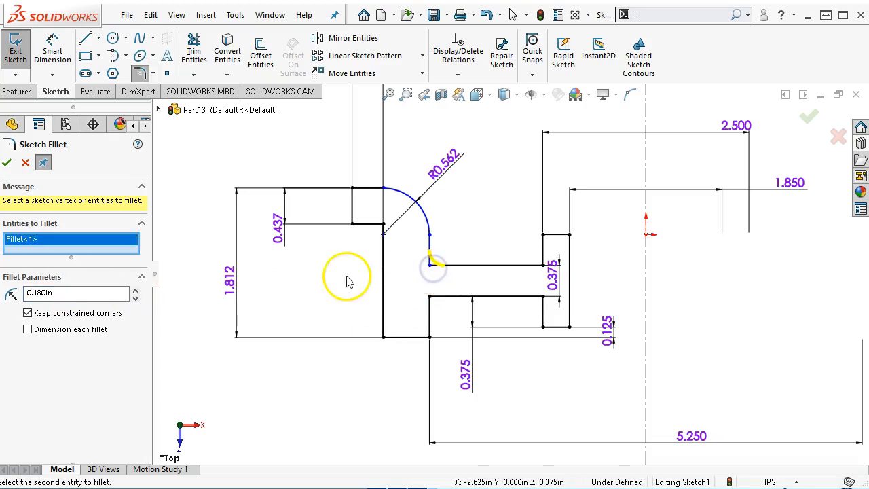
pyautogui.click(6, 162)
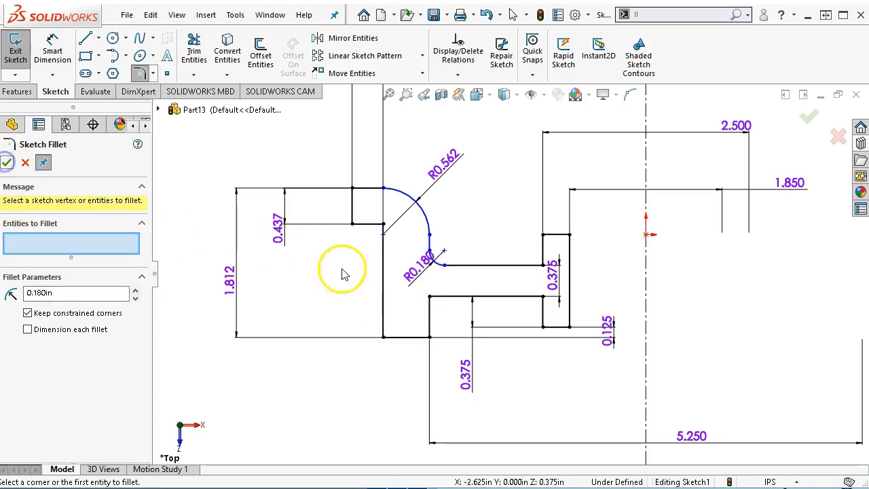
pyautogui.moveTo(422, 266); pyautogui.dragTo(370, 303)
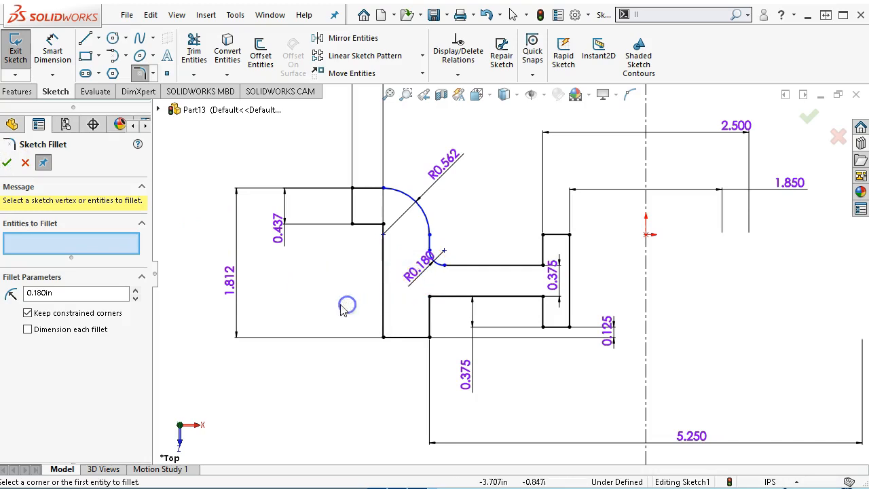
pyautogui.click(7, 163)
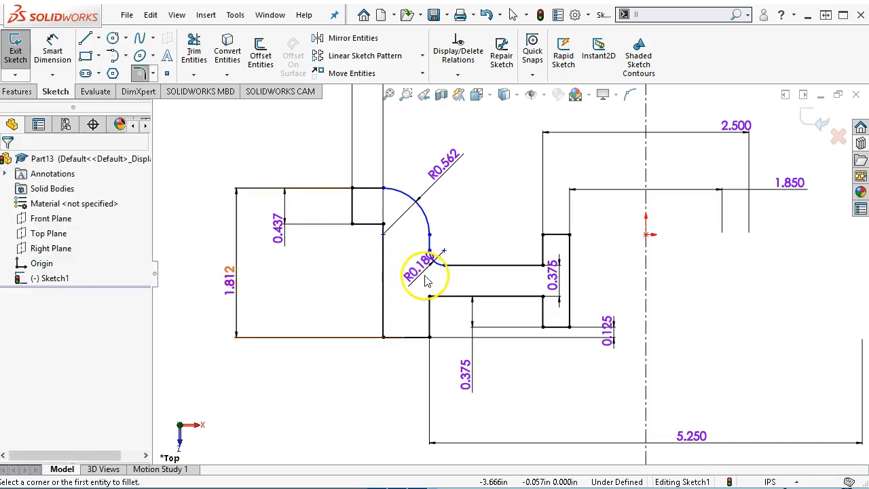
pyautogui.moveTo(416, 268)
pyautogui.mouseDown()
pyautogui.moveTo(366, 304)
pyautogui.moveTo(367, 320)
pyautogui.mouseUp()
# Tilt the short line between the two fillets and make its lower endpoint coincident with the rim's lower inner vertical line.
pyautogui.scroll(-2, 455, 247)
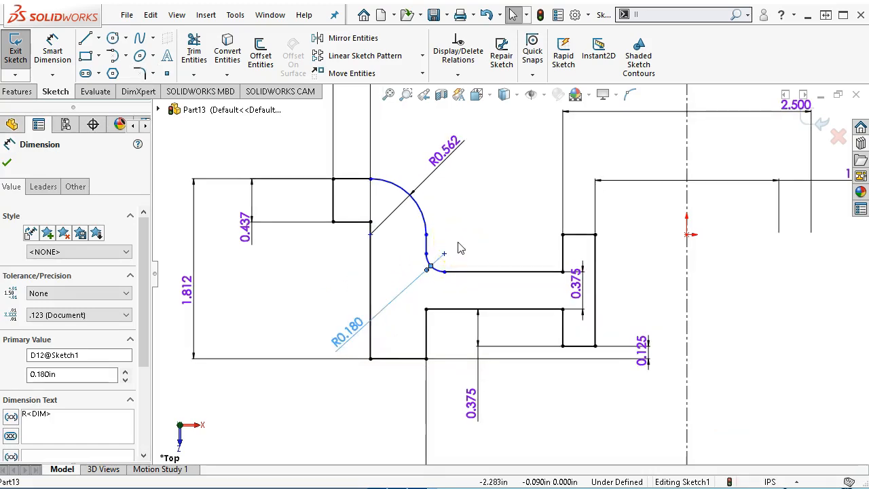
pyautogui.click(423, 235)
pyautogui.moveTo(420, 230); pyautogui.dragTo(421, 223)
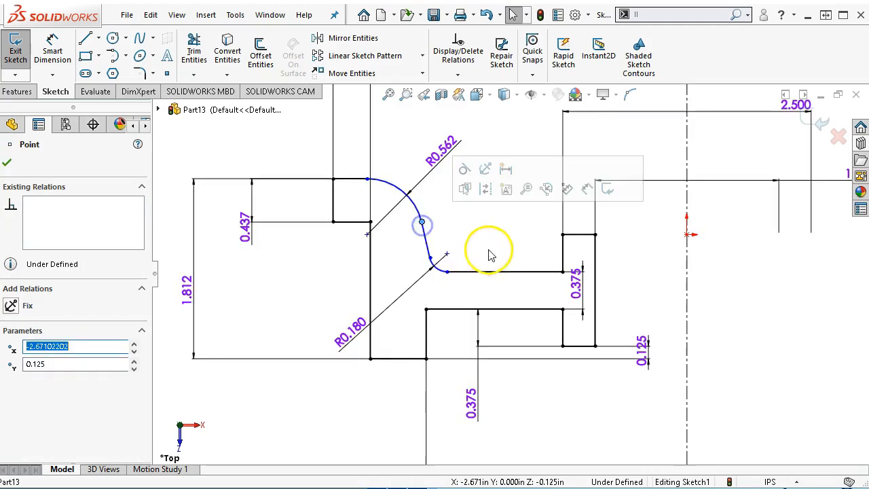
pyautogui.click(429, 259)
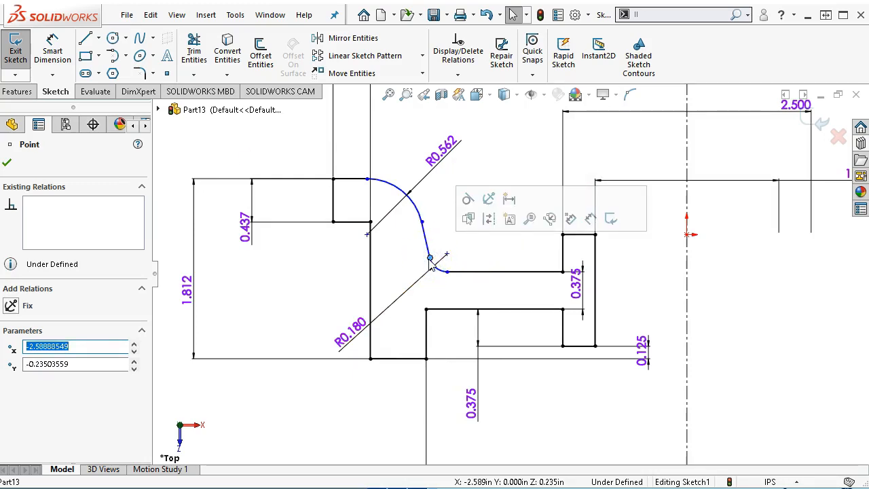
pyautogui.keyDown('ctrl'); pyautogui.click(427, 334); pyautogui.keyUp('ctrl')
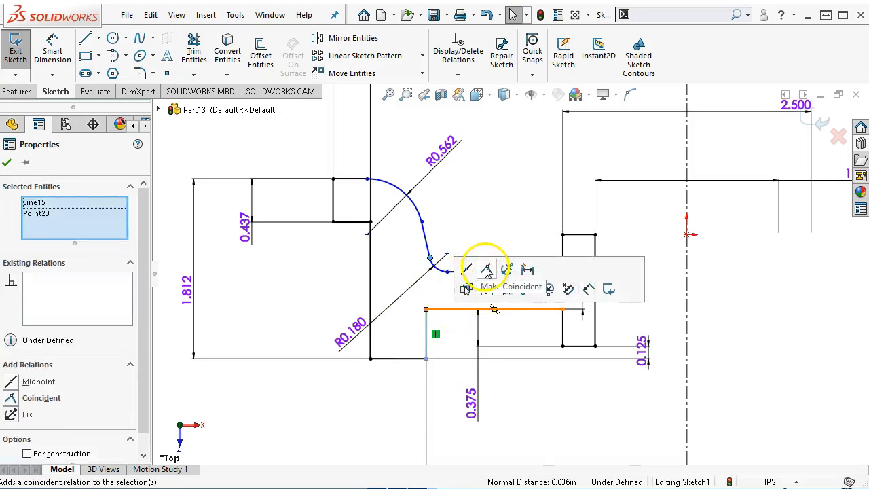
pyautogui.click(486, 271)
pyautogui.click(479, 205)
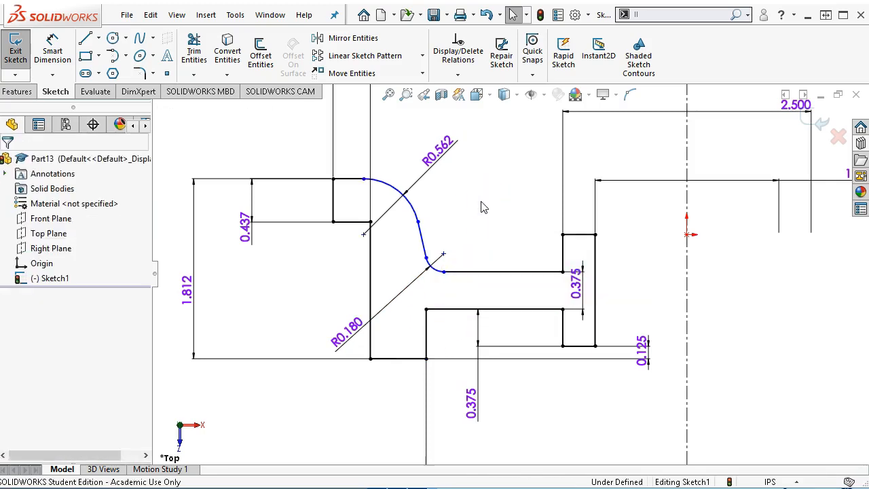
# Dimension the angle between the centerline and the rim's slanted inner line as 15°, leave the command and reposition the dimension.
pyautogui.rightClick(482, 203)
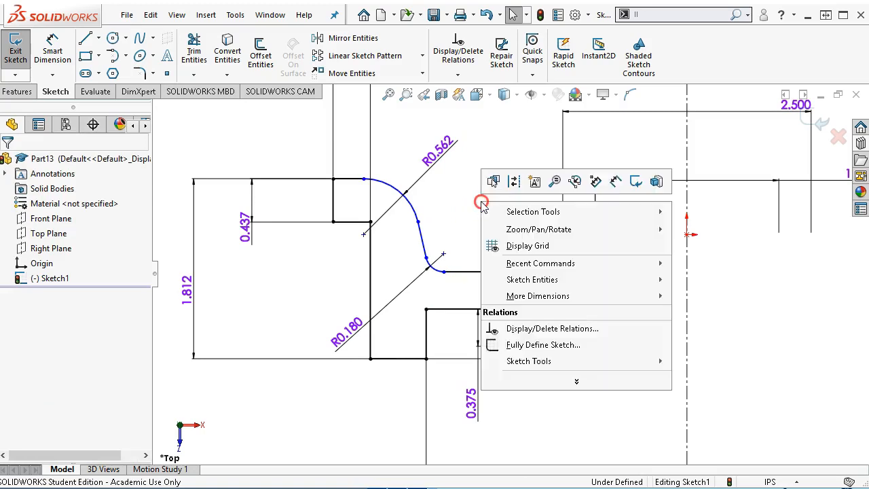
pyautogui.click(610, 181)
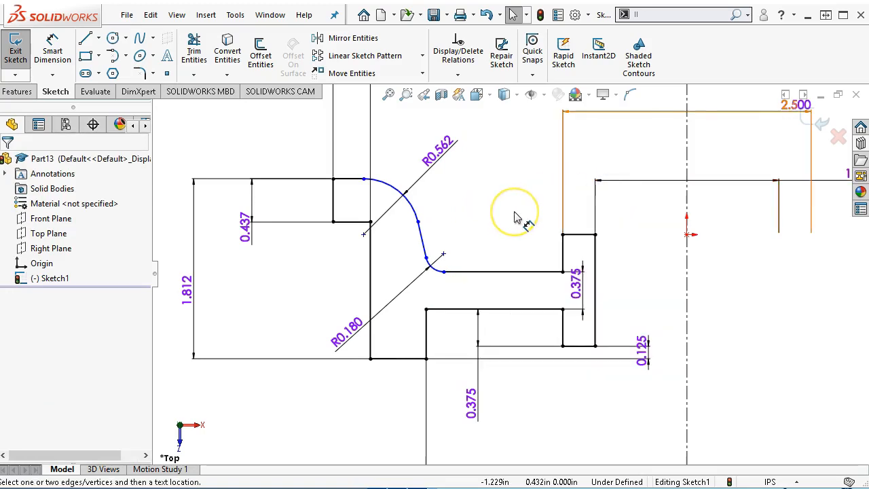
pyautogui.click(687, 270)
pyautogui.click(422, 239)
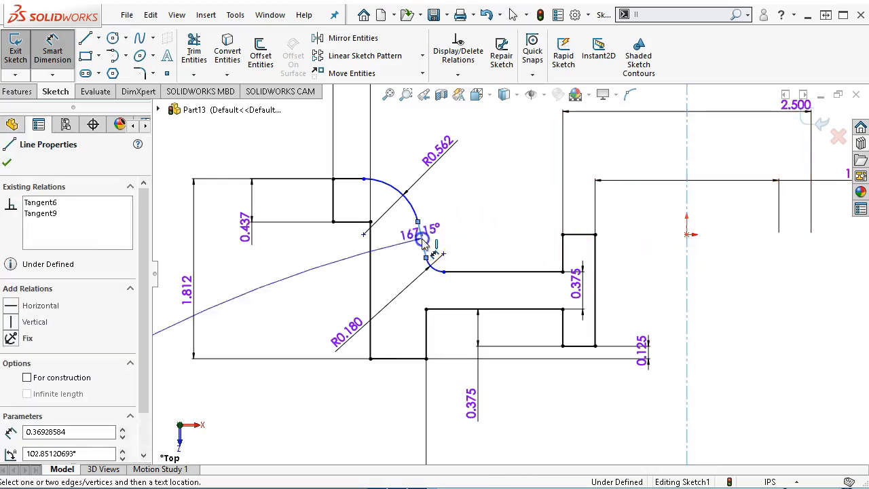
pyautogui.click(478, 188)
pyautogui.write('15')
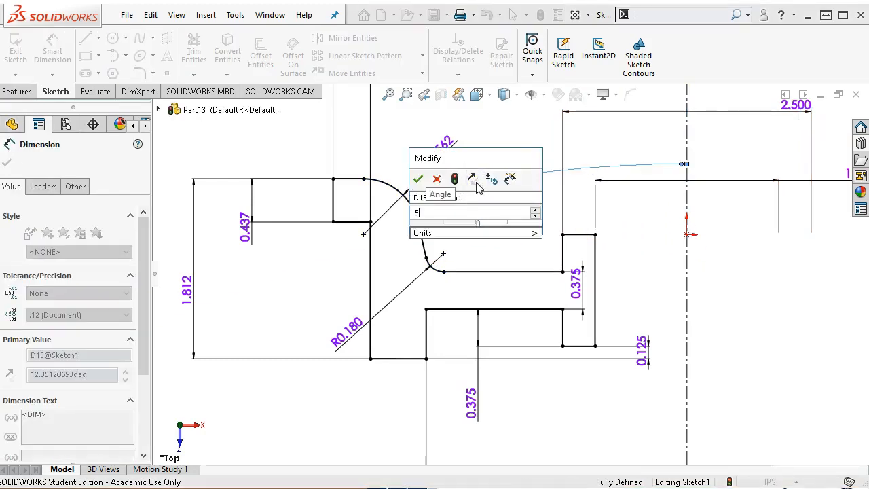
pyautogui.press('Return')
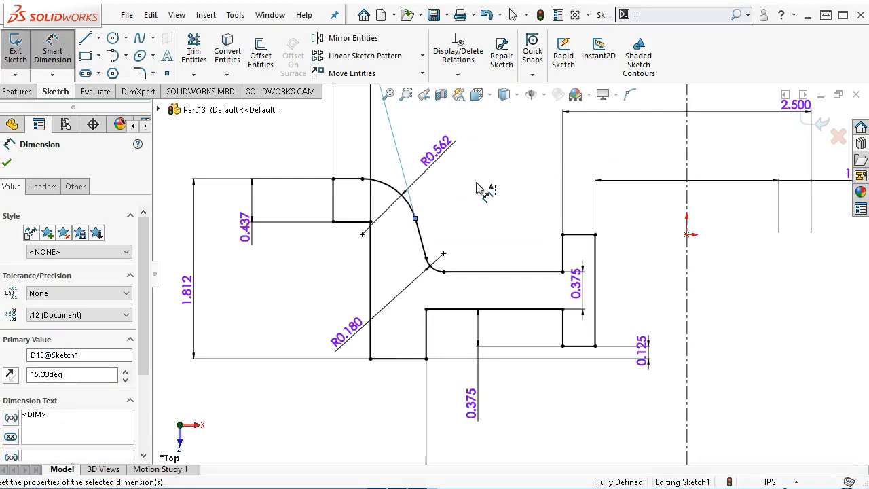
pyautogui.scroll(3, 520, 182)
pyautogui.scroll(-1, 496, 198)
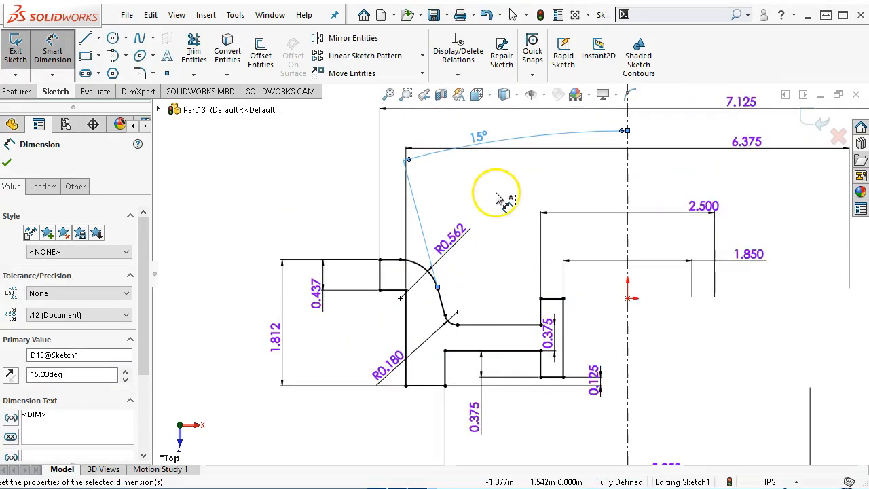
pyautogui.rightClick(496, 198)
pyautogui.click(523, 235)
pyautogui.moveTo(482, 139); pyautogui.dragTo(524, 131)
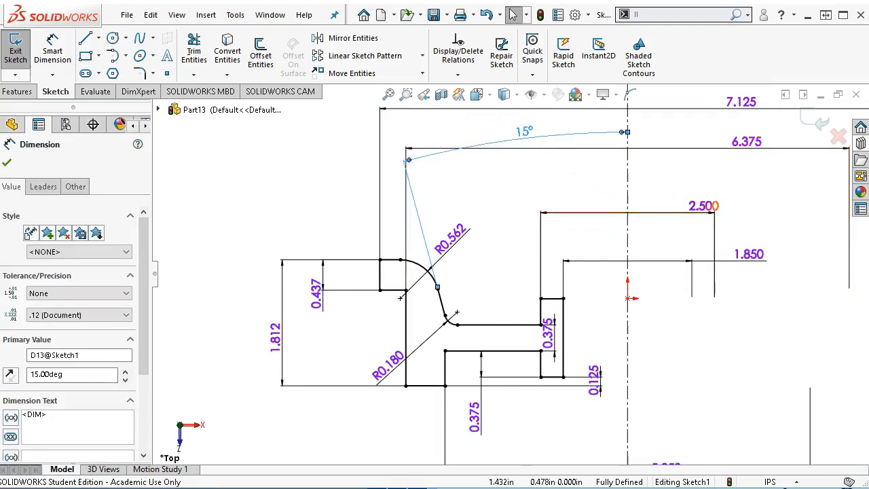
# Examine the trolley wheel's section on the reference drawing for its remaining angles and radii, and return to the sketch.
pyautogui.hotkey('alt', 'Tab')
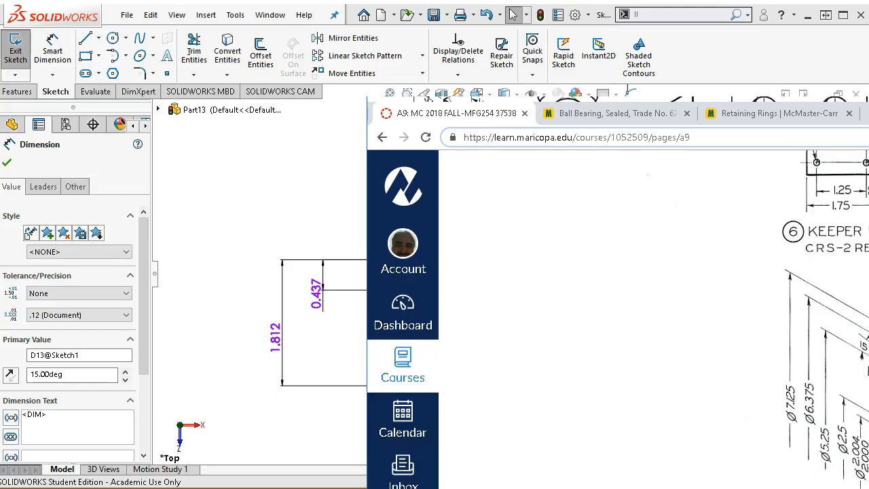
pyautogui.moveTo(611, 101); pyautogui.dragTo(314, 15)
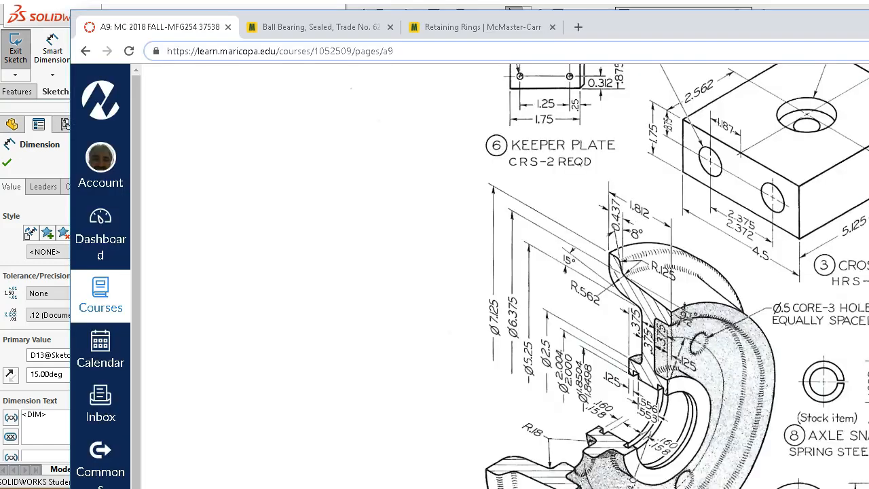
pyautogui.scroll(-1, 834, 231)
pyautogui.scroll(-1, 834, 230)
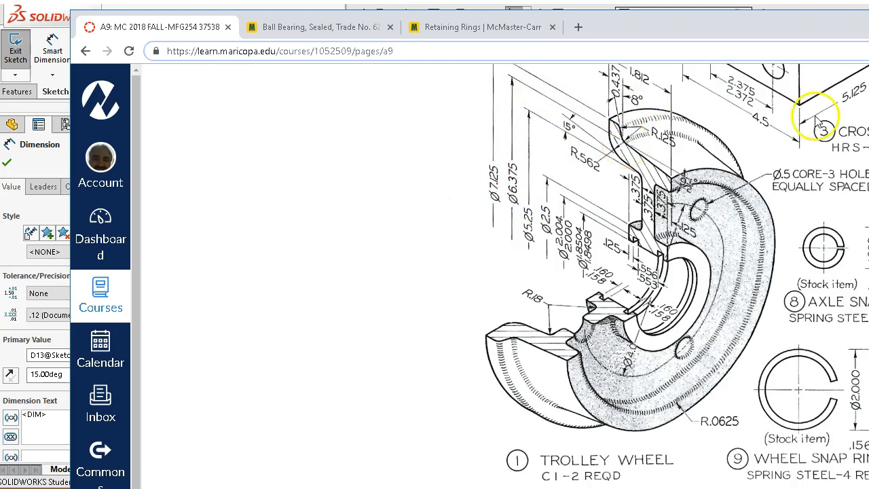
pyautogui.moveTo(614, 26); pyautogui.dragTo(841, 120)
pyautogui.click(279, 258)
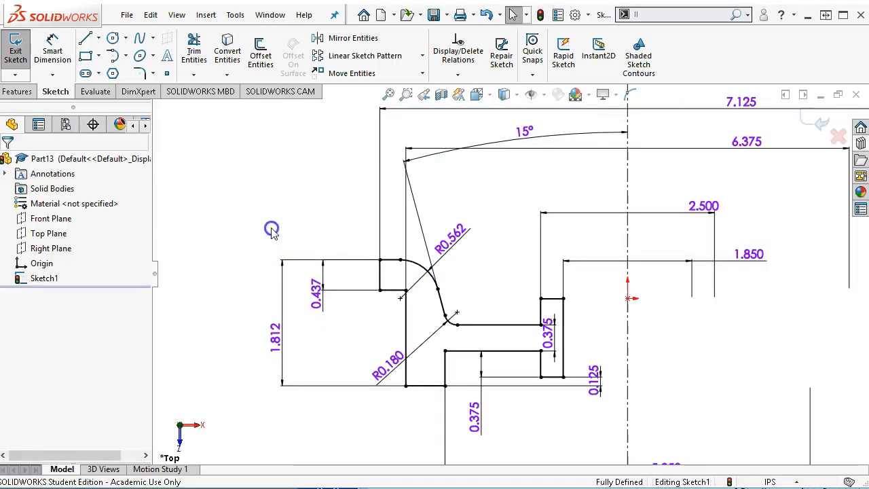
pyautogui.scroll(-2, 502, 357)
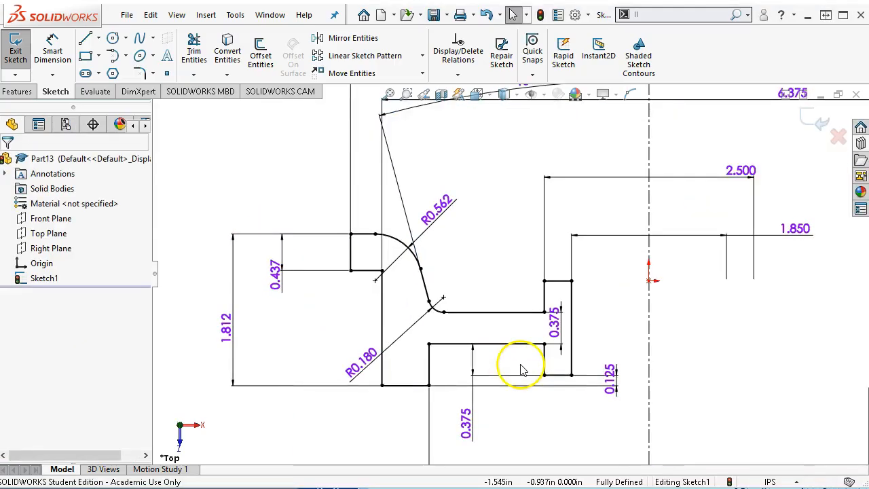
pyautogui.click(383, 323)
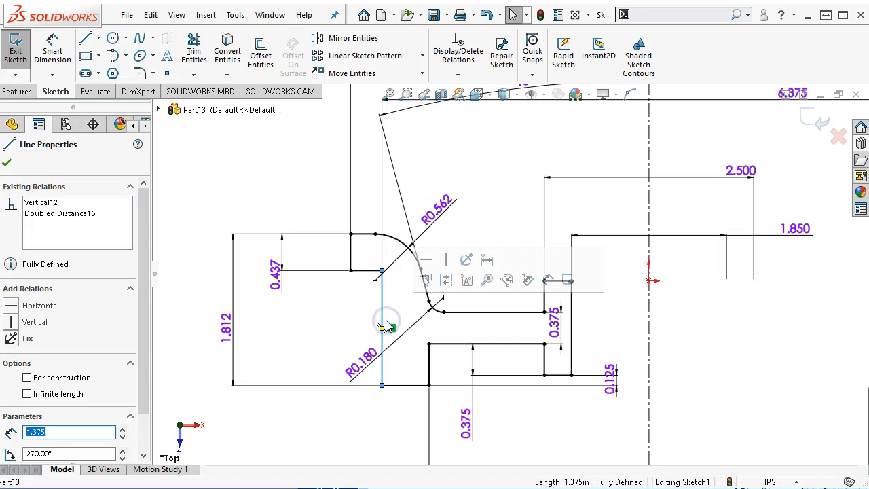
pyautogui.press('Escape')
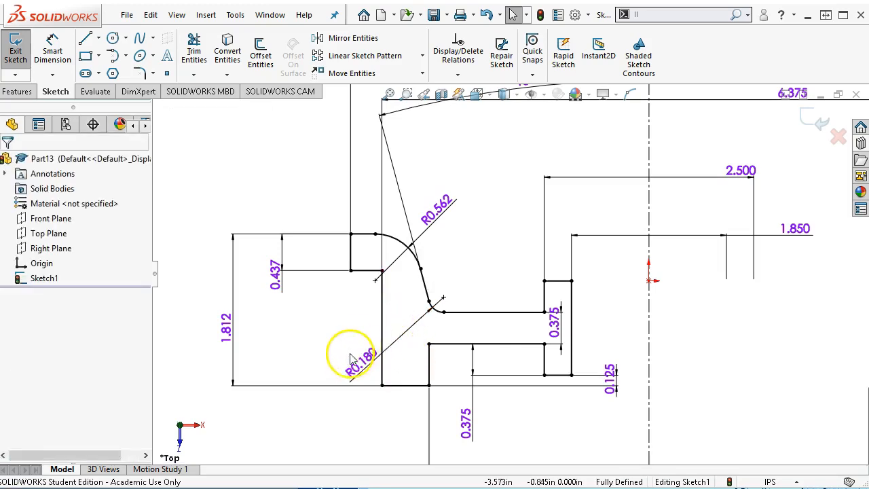
pyautogui.scroll(3, 418, 382)
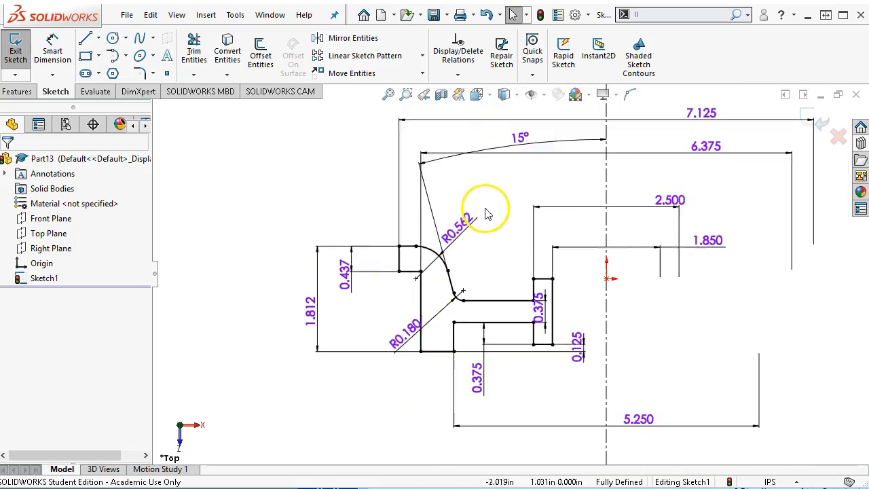
# Delete the 6.375 in diameter dimension and add a 0.125 in sketch fillet where the flange's lower edge meets the rim's outer vertical line.
pyautogui.click(672, 167)
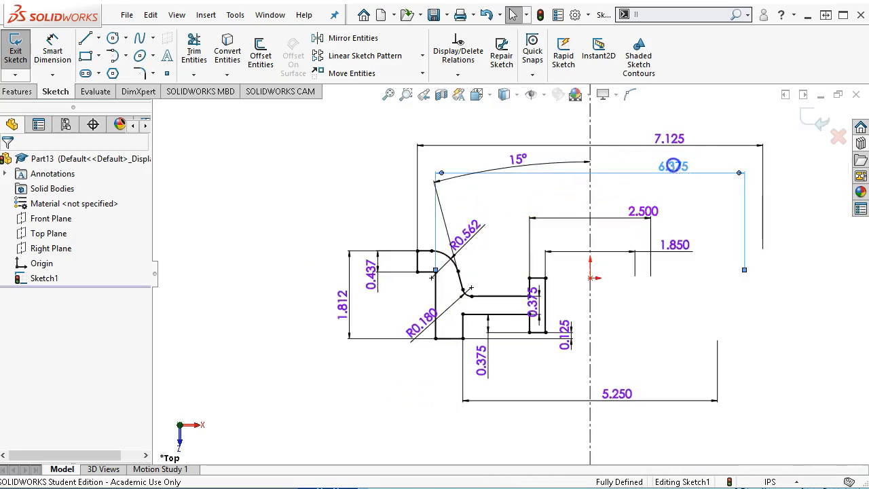
pyautogui.press('Delete')
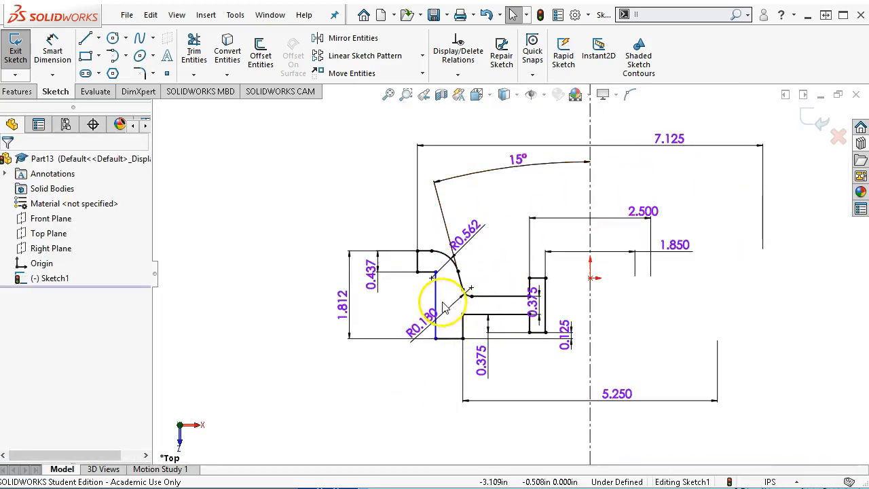
pyautogui.scroll(-2, 448, 291)
pyautogui.scroll(-1, 454, 275)
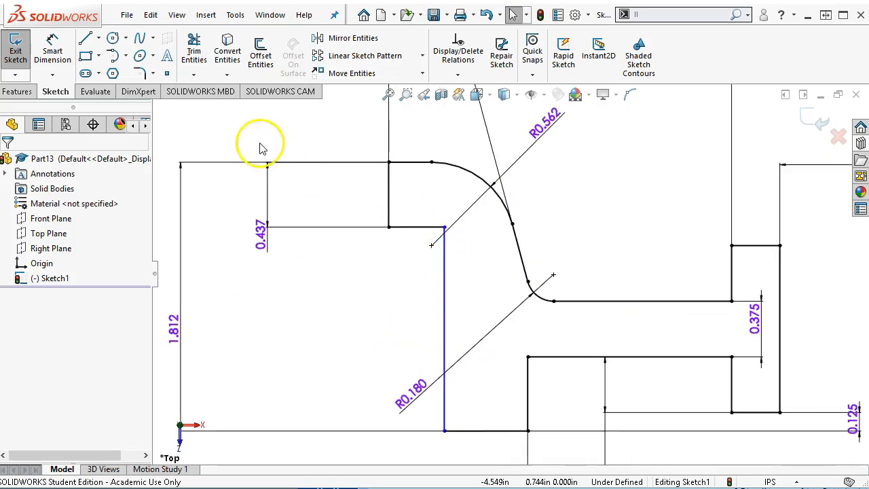
pyautogui.click(139, 75)
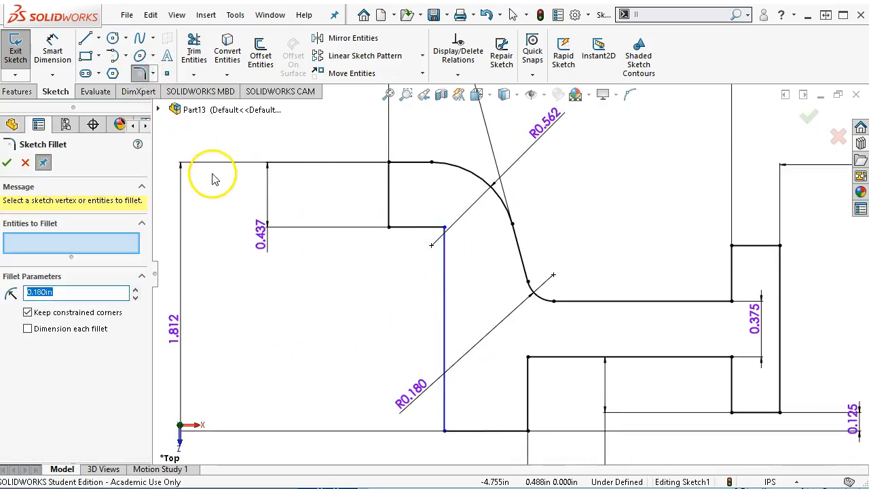
pyautogui.click(445, 228)
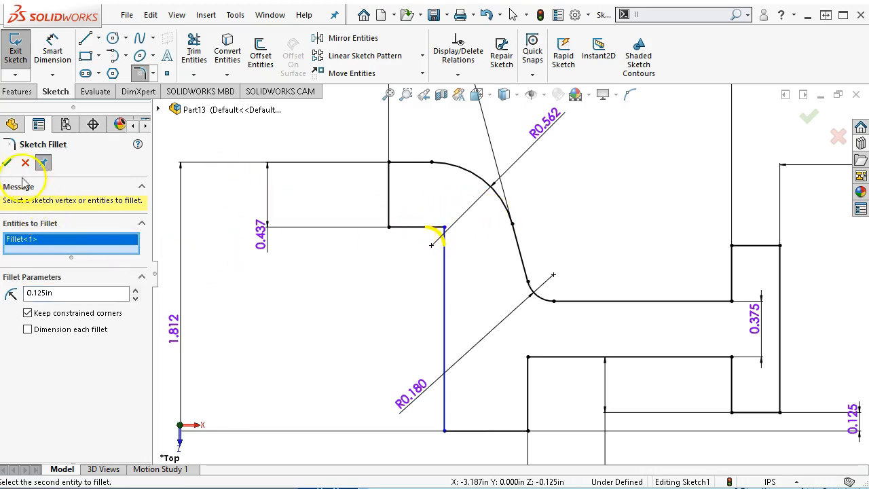
pyautogui.click(7, 162)
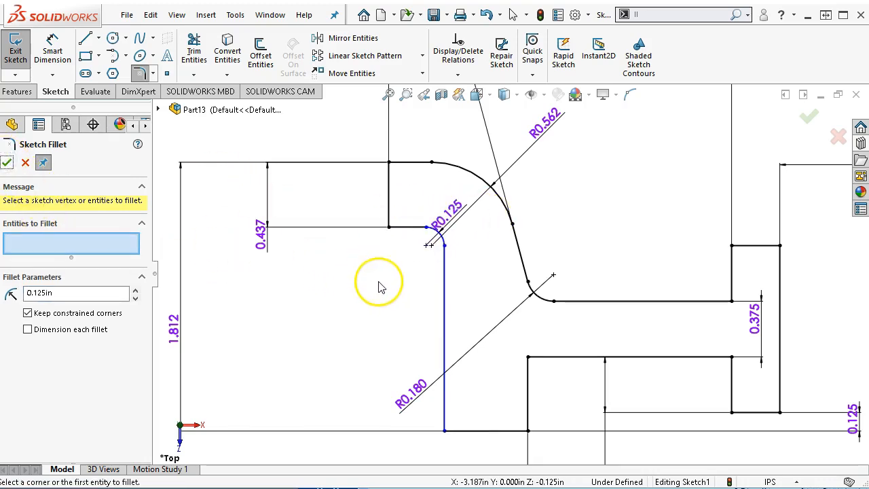
pyautogui.scroll(2, 464, 346)
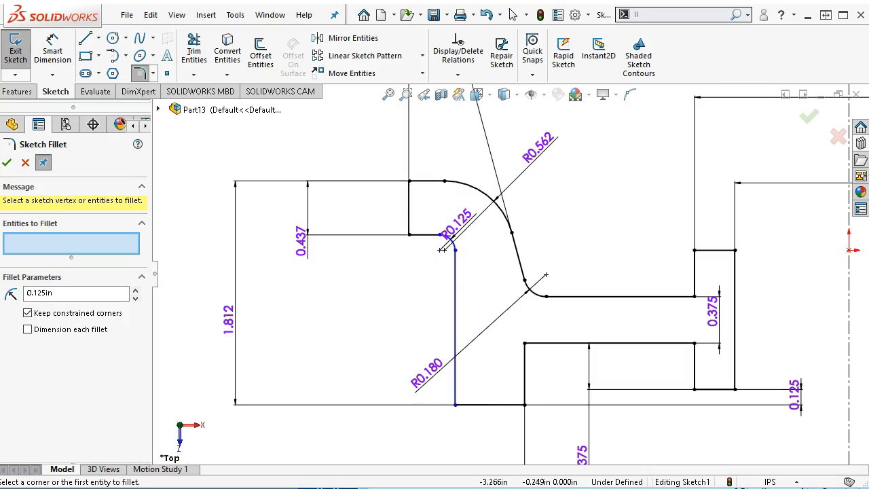
pyautogui.click(10, 162)
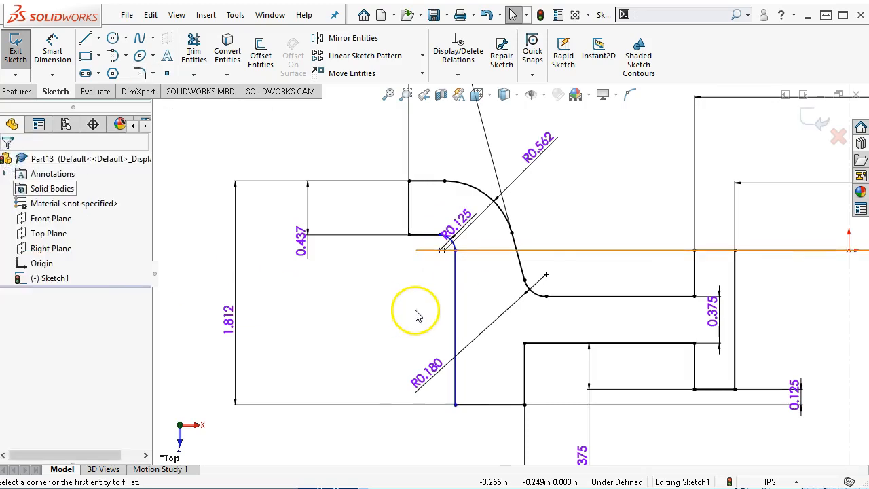
pyautogui.click(52, 51)
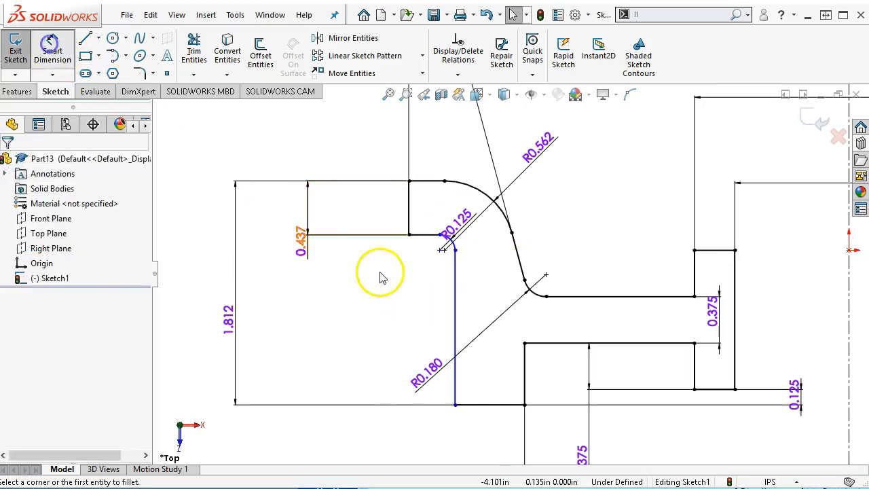
pyautogui.click(455, 301)
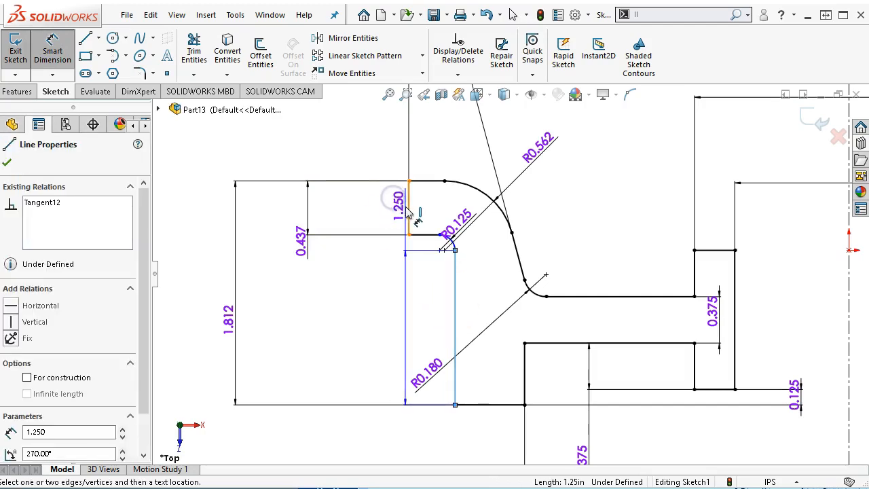
pyautogui.click(408, 208)
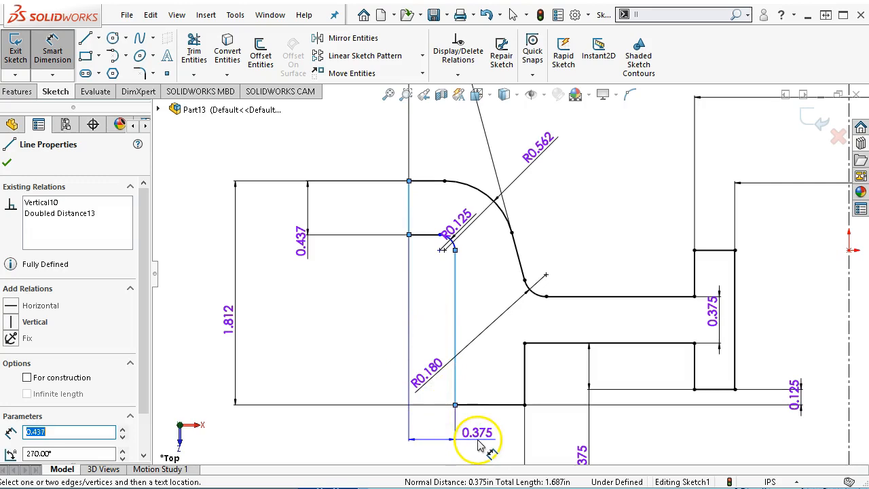
pyautogui.press('Escape')
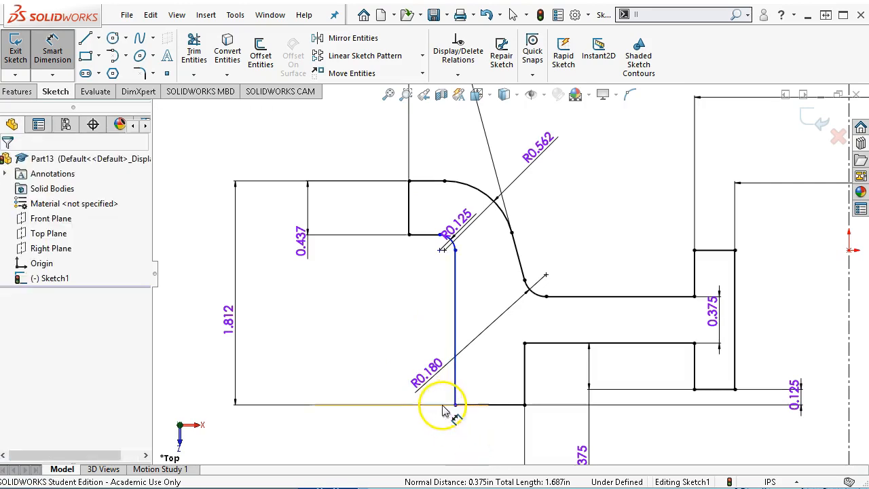
pyautogui.press('Escape')
# Slant the rim's outer line by moving its lower endpoint toward the centerline, and dimension its angle to the flange's vertical edge as 9.05°.
pyautogui.moveTo(455, 406); pyautogui.dragTo(475, 405)
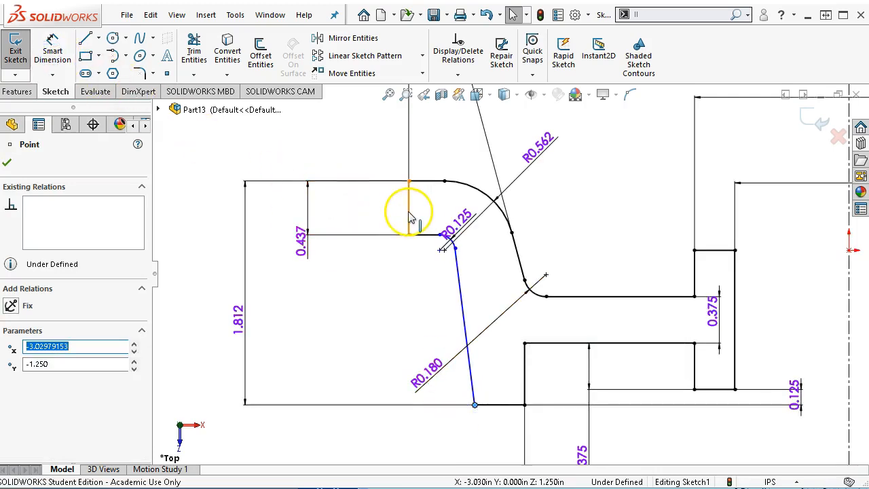
pyautogui.click(52, 48)
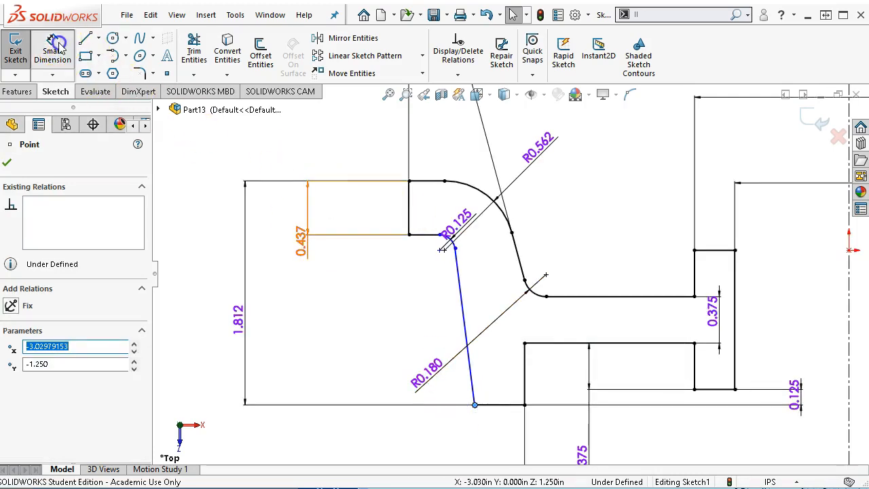
pyautogui.click(408, 212)
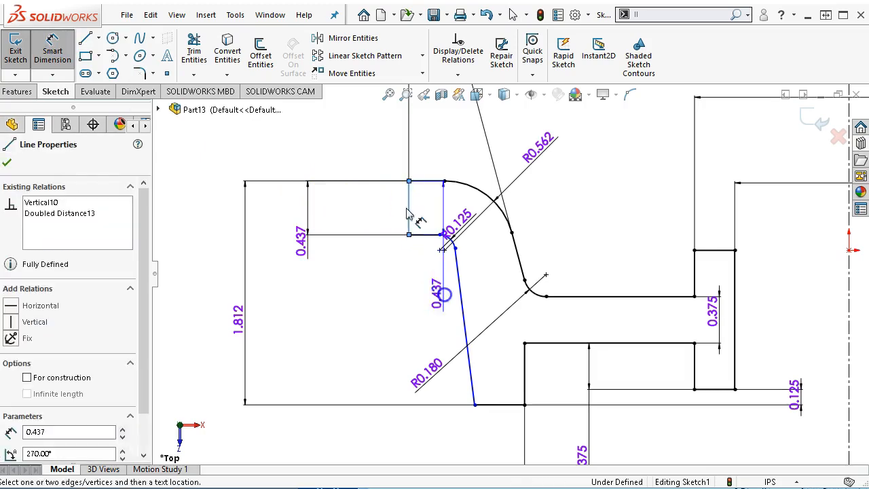
pyautogui.click(463, 312)
pyautogui.click(448, 406)
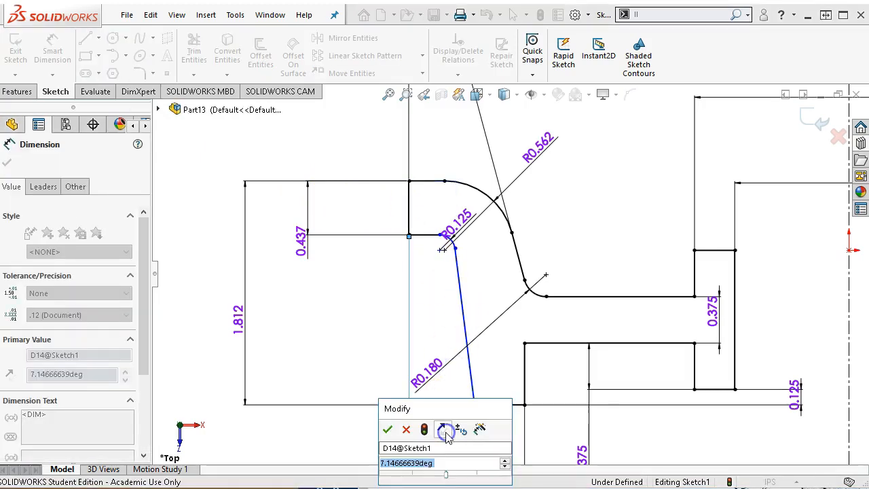
pyautogui.write('9.05')
pyautogui.press('Return')
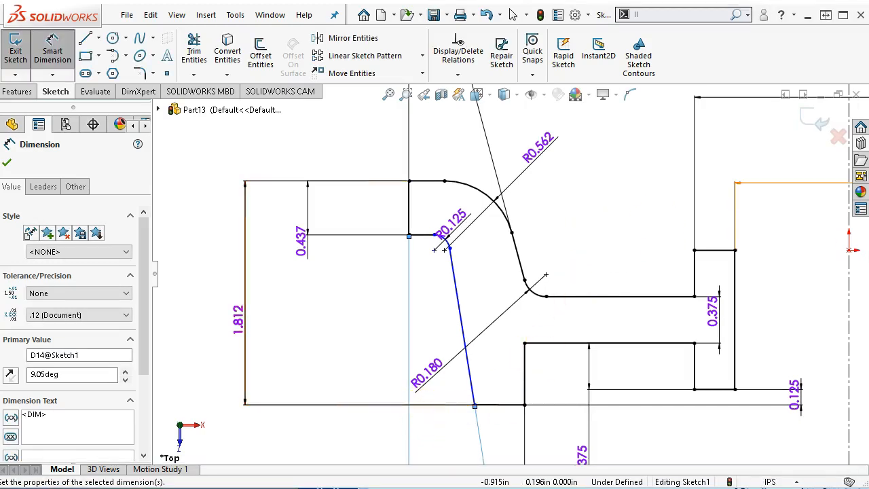
# Check the trolley wheel's section on the reference drawing, return to the sketch and move the 0.125 in radius dimension clear of the flange corner.
pyautogui.hotkey('alt', 'Tab')
pyautogui.moveTo(868, 122); pyautogui.dragTo(690, 79)
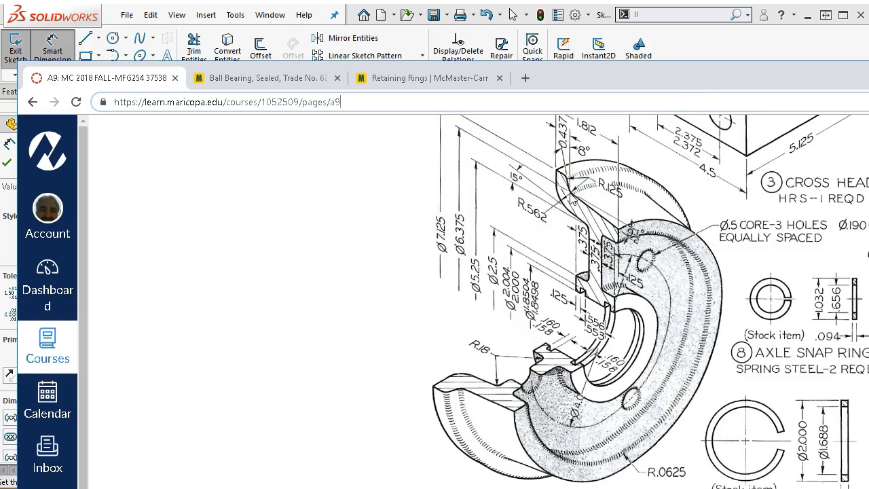
pyautogui.moveTo(787, 73); pyautogui.dragTo(868, 112)
pyautogui.click(214, 243)
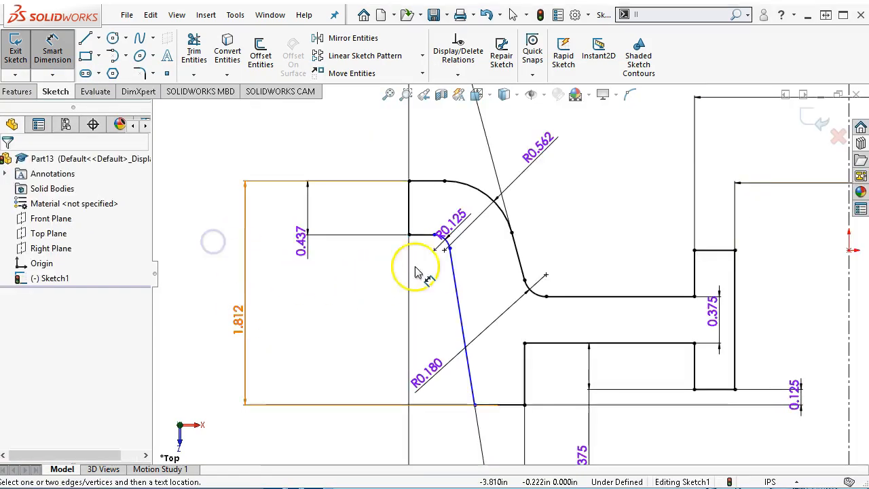
pyautogui.moveTo(435, 241); pyautogui.dragTo(466, 198)
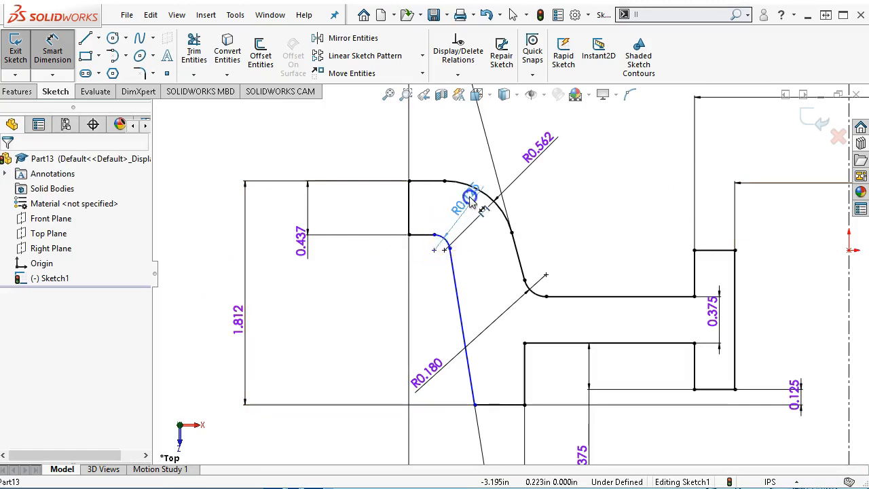
# Dimension the diameter from the 0.125 in fillet's endpoint on the flange's lower edge across the centerline as 6.375 in.
pyautogui.click(435, 236)
pyautogui.scroll(3, 610, 278)
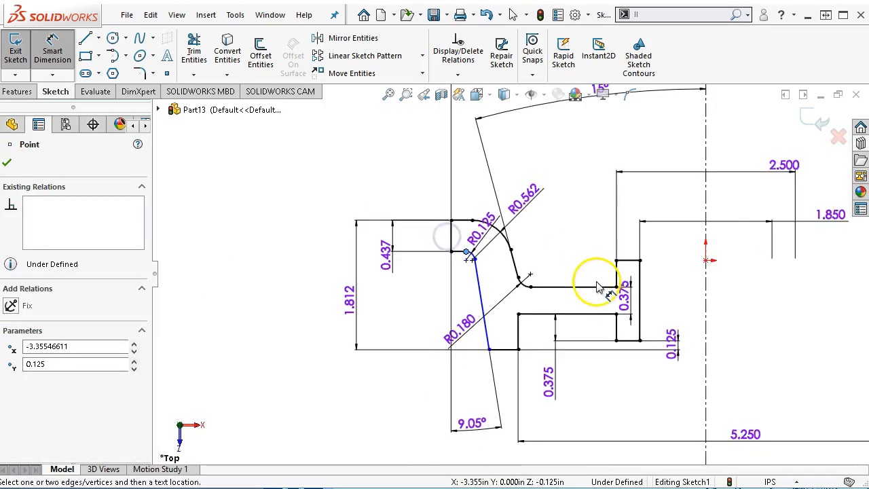
pyautogui.click(707, 281)
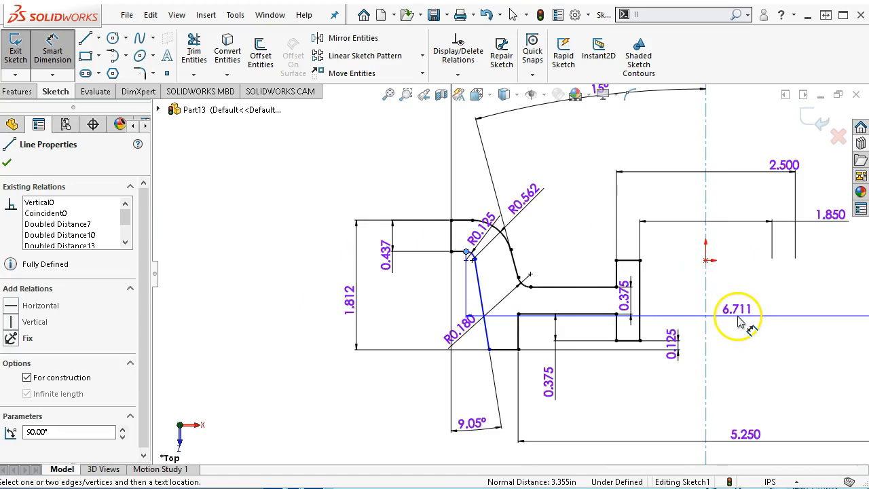
pyautogui.click(739, 321)
pyautogui.write('6.375')
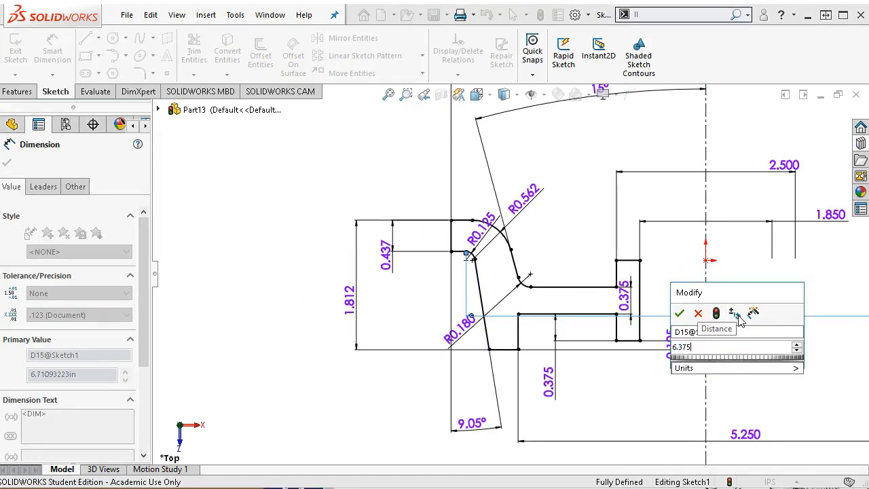
pyautogui.press('Return')
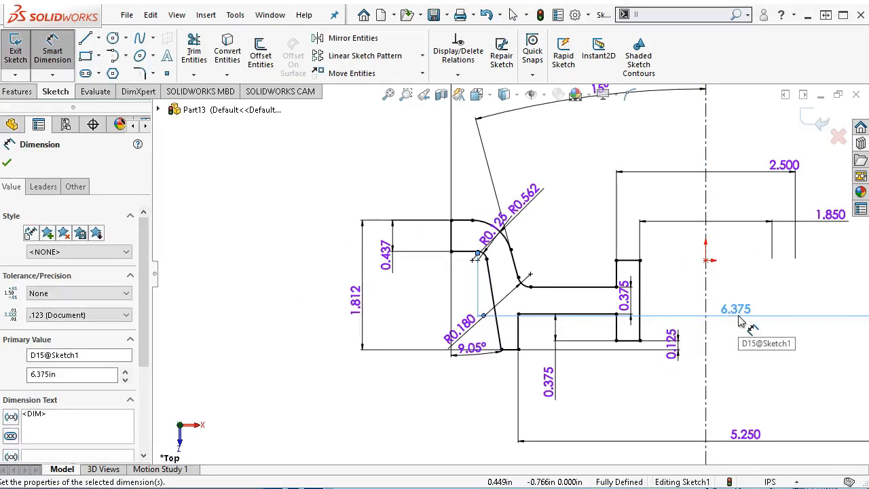
# Leave the dimension command, move the slanted rim line's angle dimension below the profile and set it to 9.5°.
pyautogui.rightClick(294, 314)
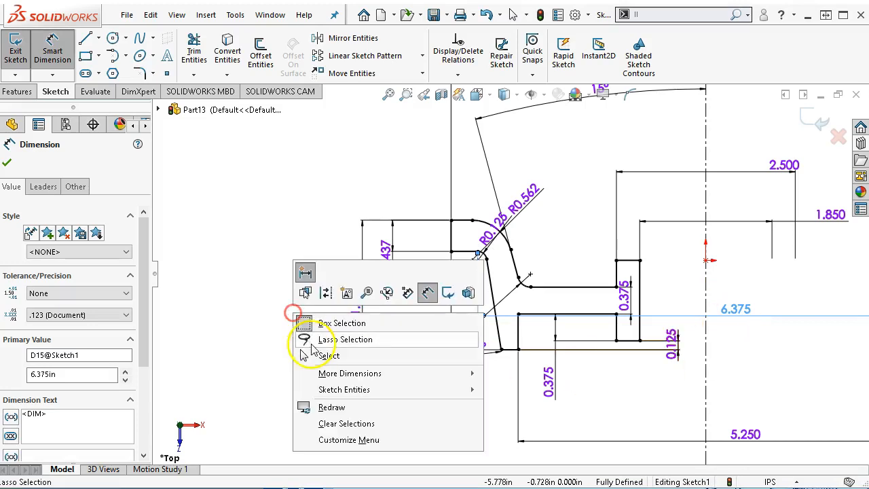
pyautogui.click(324, 355)
pyautogui.click(465, 355)
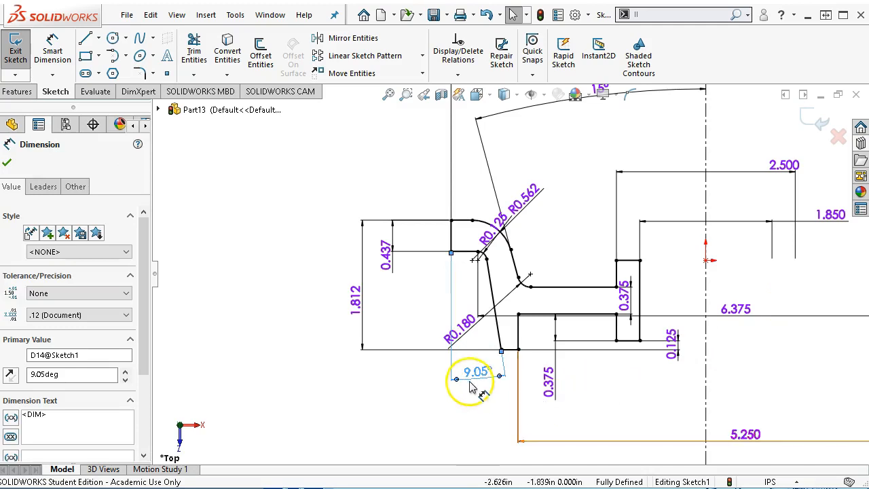
pyautogui.doubleClick(468, 372)
pyautogui.rightClick(411, 406)
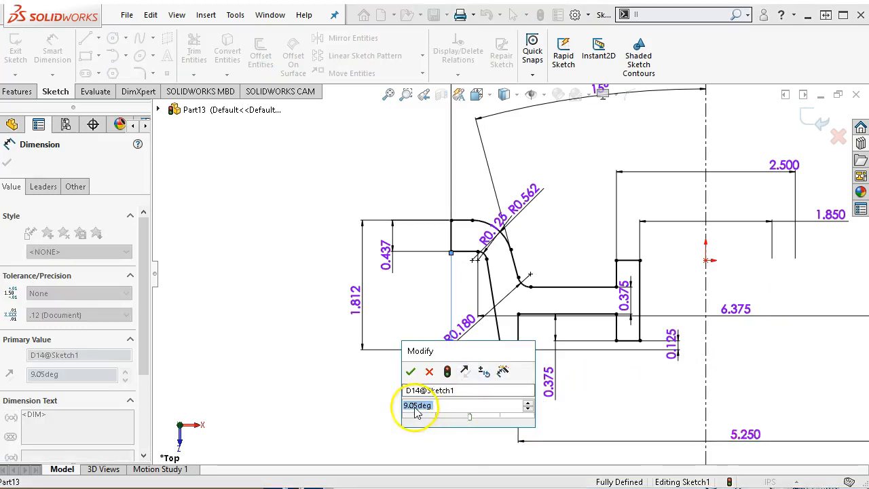
pyautogui.moveTo(439, 427)
pyautogui.press('BackSpace')
pyautogui.press('Return')
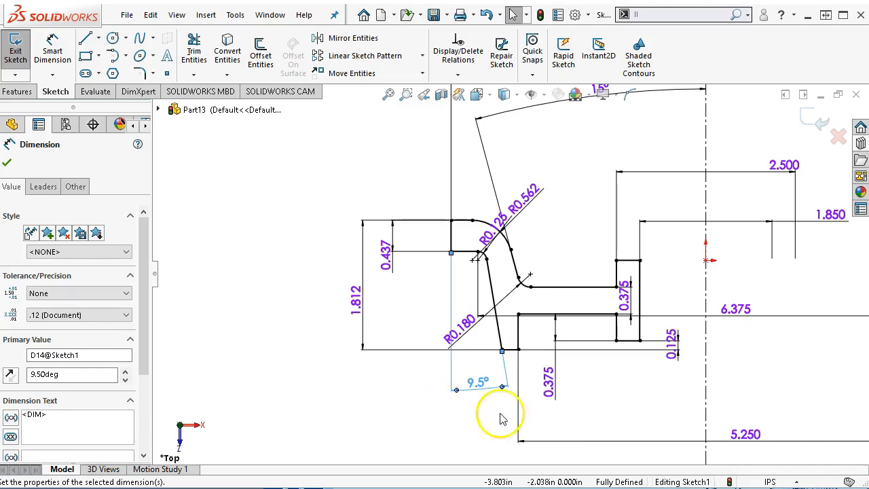
# Check the flange's angle and thickness on the reference drawing, return to the sketch and delete the flange's 0.437 in dimension.
pyautogui.hotkey('alt', 'Tab')
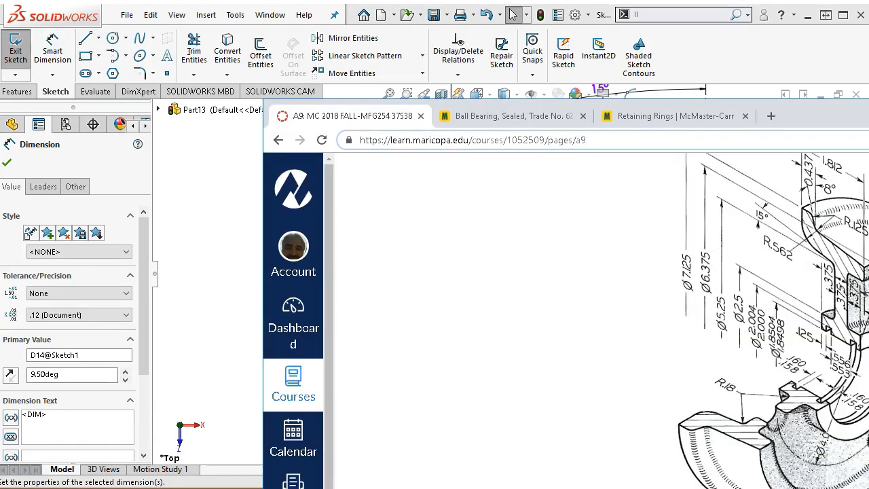
pyautogui.moveTo(868, 117); pyautogui.dragTo(812, 106)
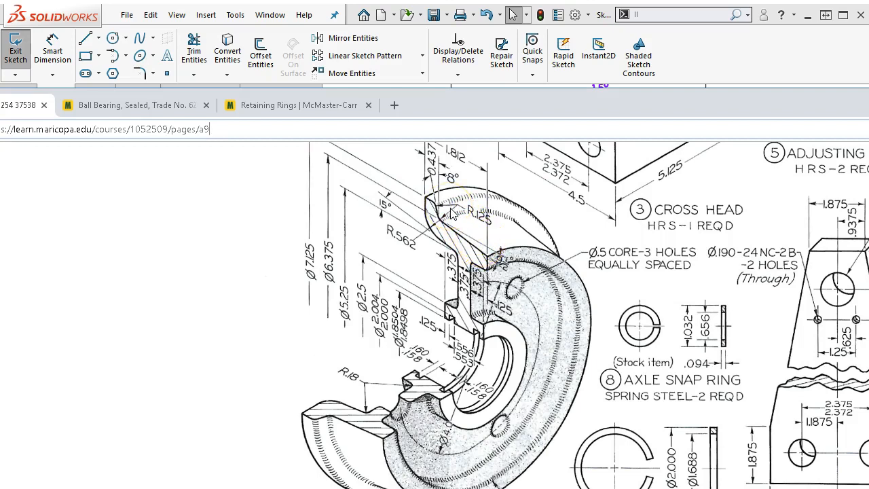
pyautogui.scroll(1, 453, 213)
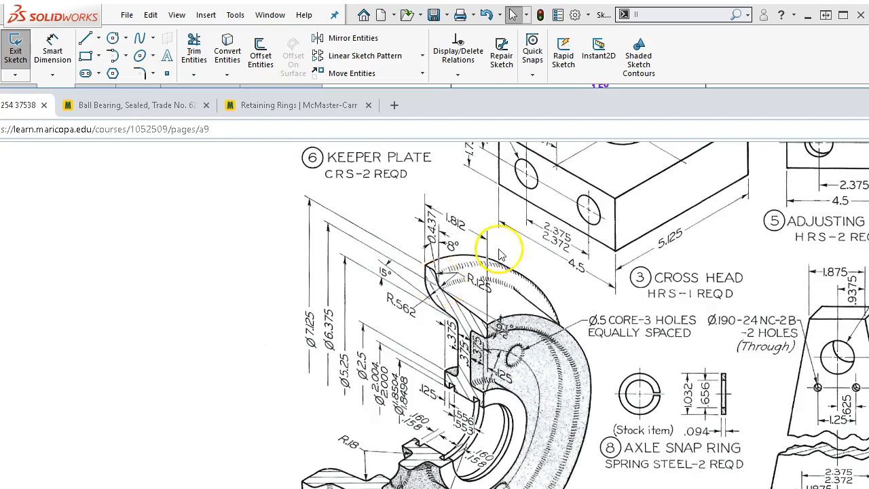
pyautogui.moveTo(740, 100); pyautogui.dragTo(868, 112)
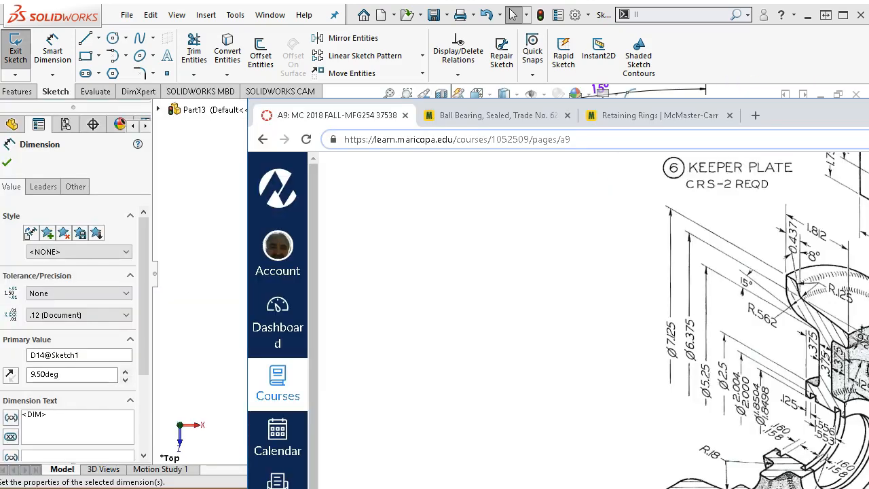
pyautogui.click(234, 218)
pyautogui.scroll(-1, 528, 288)
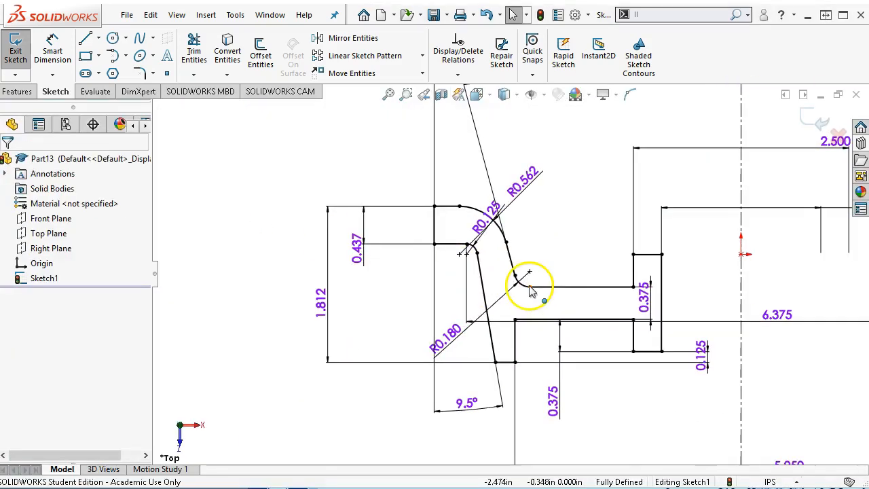
pyautogui.click(454, 246)
pyautogui.click(355, 249)
pyautogui.press('Delete')
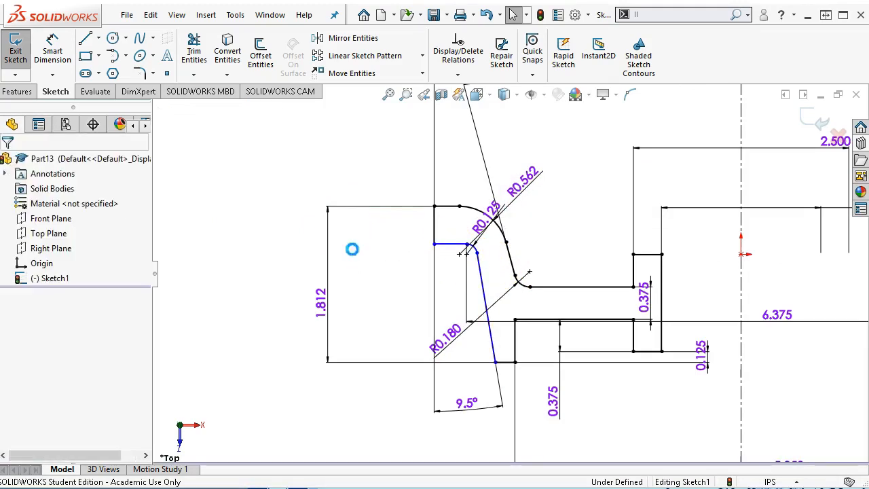
pyautogui.scroll(-3, 446, 256)
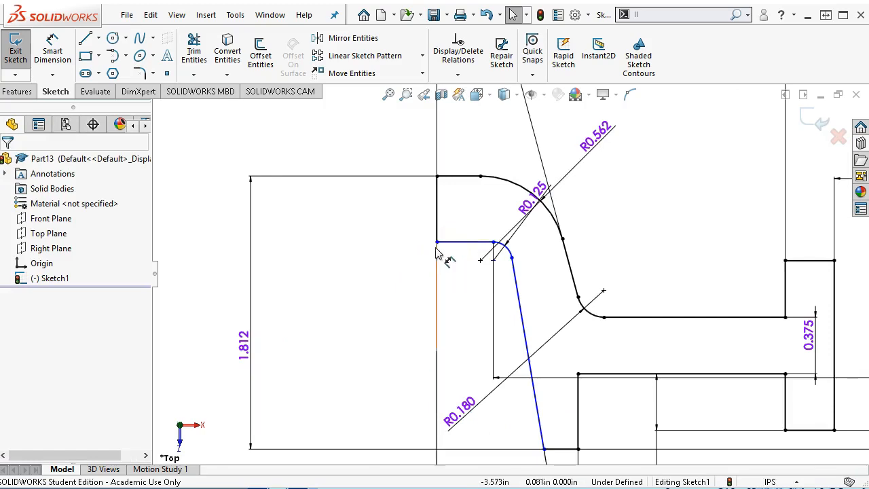
# Remove the horizontal relation from the flange's lower edge and move its outer endpoint up so the edge slants.
pyautogui.moveTo(436, 243); pyautogui.dragTo(443, 230)
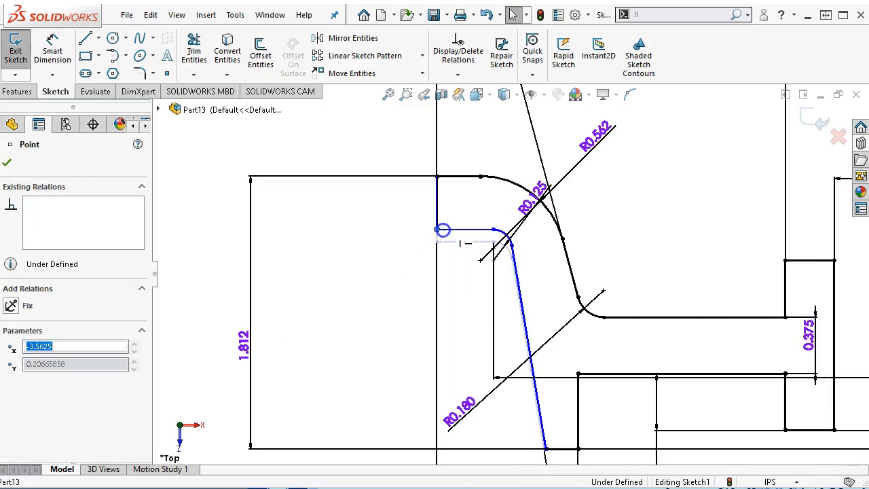
pyautogui.click(468, 231)
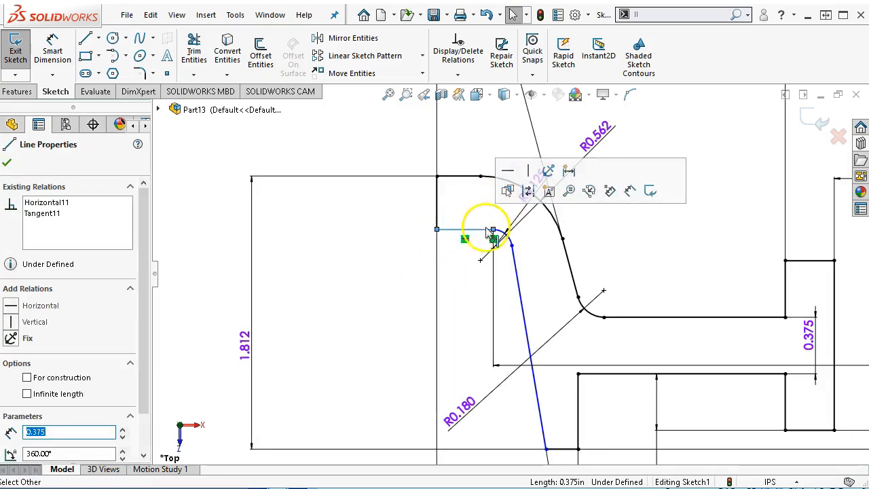
pyautogui.click(465, 240)
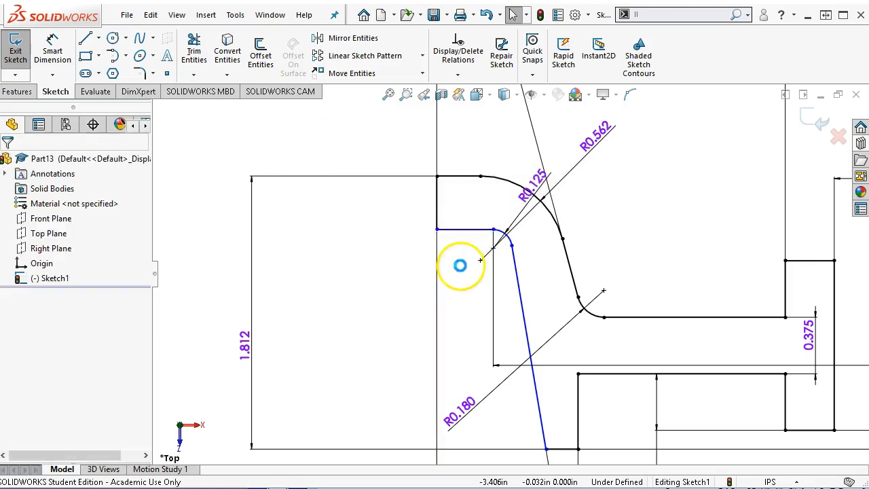
pyautogui.moveTo(436, 229); pyautogui.dragTo(439, 220)
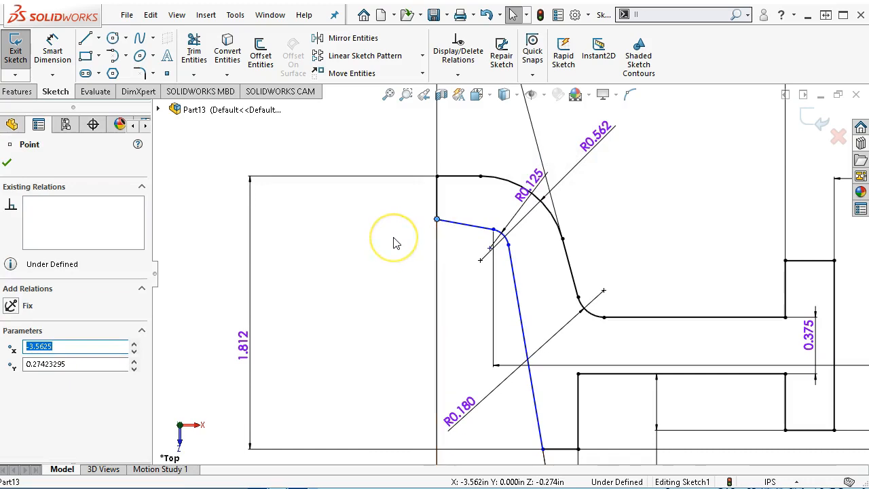
pyautogui.click(395, 241)
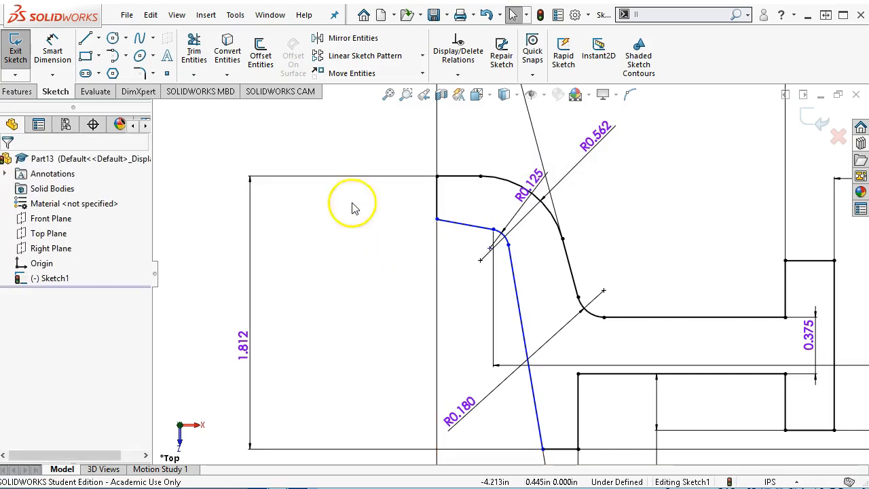
# Dimension the vertical distance from the flange's top edge to the 0.125 in fillet's upper endpoint as 0.437 in.
pyautogui.click(53, 51)
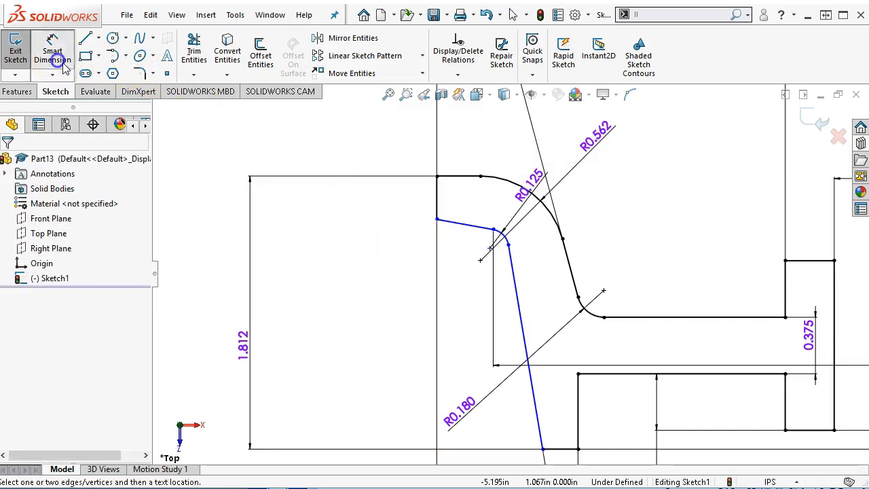
pyautogui.click(465, 177)
pyautogui.click(493, 229)
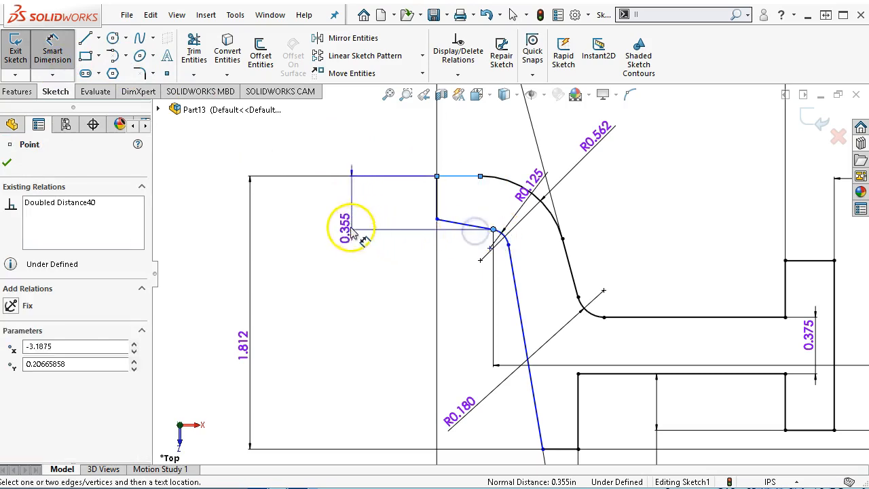
pyautogui.click(311, 231)
pyautogui.write('.437')
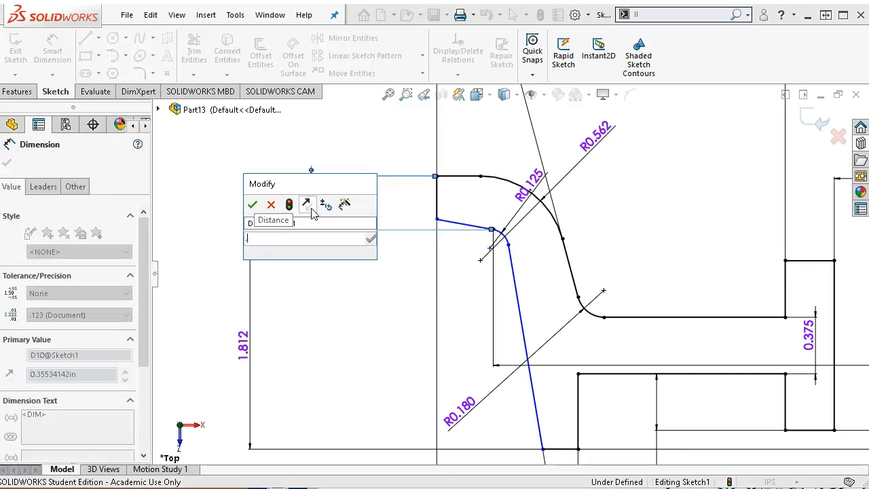
pyautogui.press('Return')
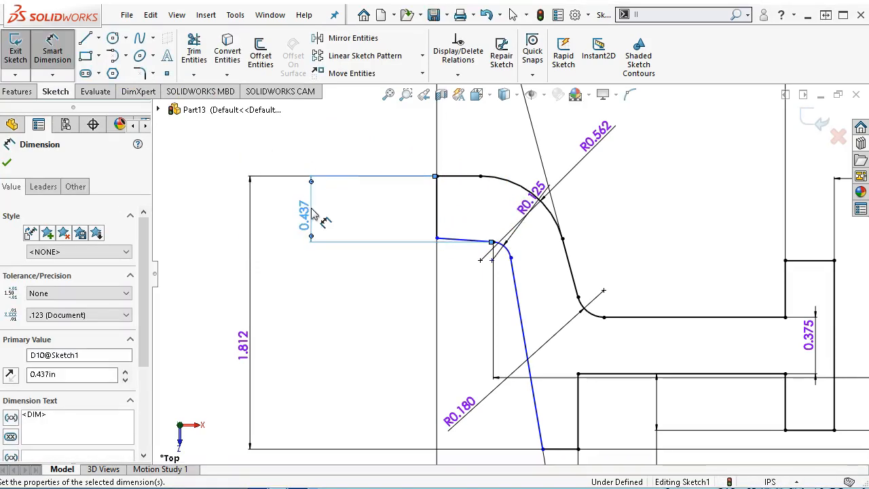
pyautogui.click(392, 232)
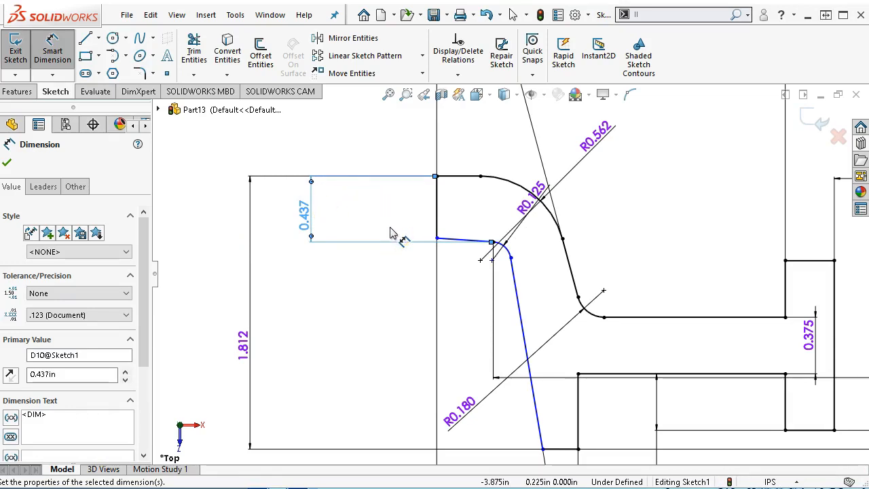
# Dimension the angle between the flange's slanted lower edge and its top edge as 8° and place the dimension closer to the profile.
pyautogui.click(460, 240)
pyautogui.click(459, 182)
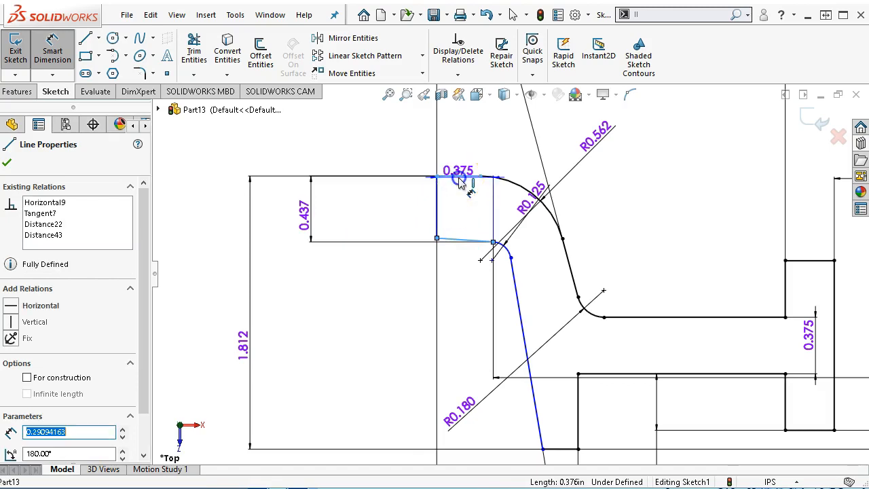
pyautogui.click(494, 214)
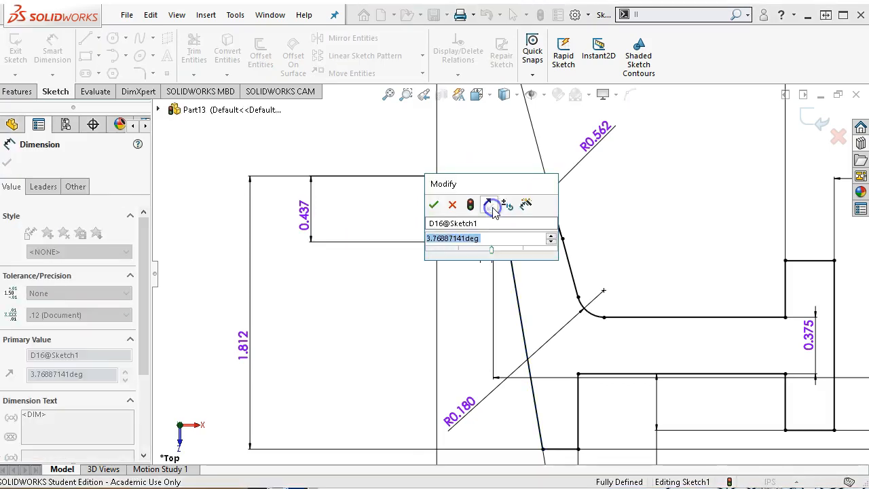
pyautogui.press('Return')
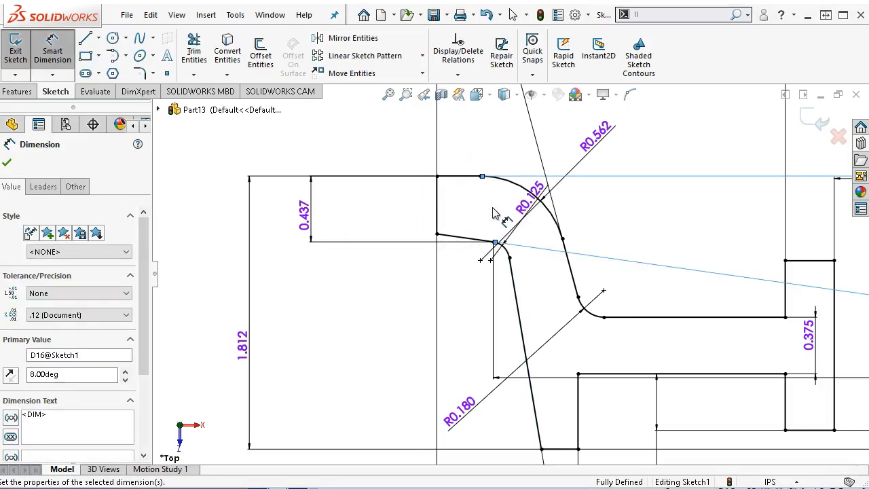
pyautogui.scroll(5, 698, 272)
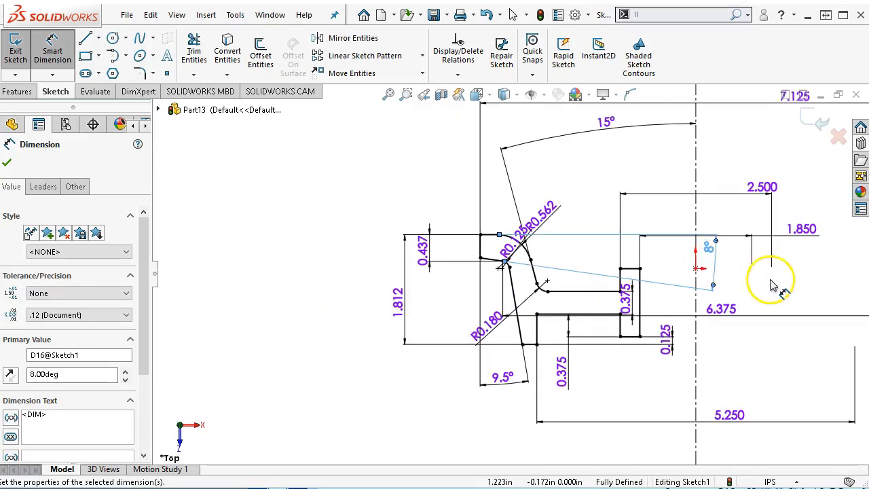
pyautogui.rightClick(772, 285)
pyautogui.click(781, 266)
pyautogui.moveTo(610, 244); pyautogui.dragTo(576, 245)
# Compare the trolley wheel's section on the reference drawing with the dimensions of the sketched profile.
pyautogui.hotkey('alt', 'Tab')
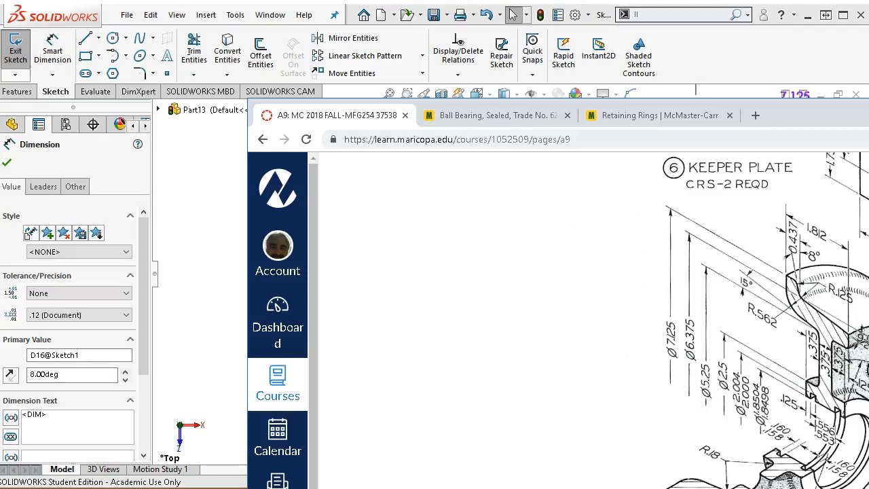
pyautogui.moveTo(868, 110); pyautogui.dragTo(662, 31)
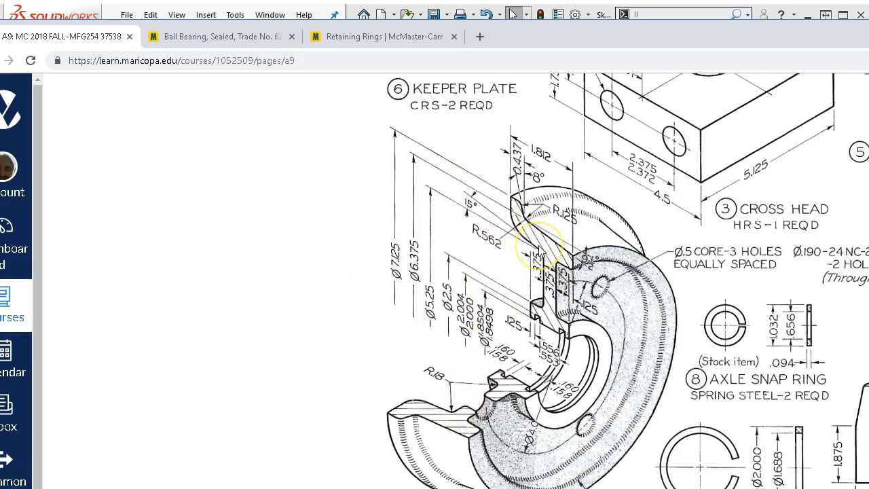
pyautogui.moveTo(638, 44); pyautogui.dragTo(868, 157)
pyautogui.click(240, 342)
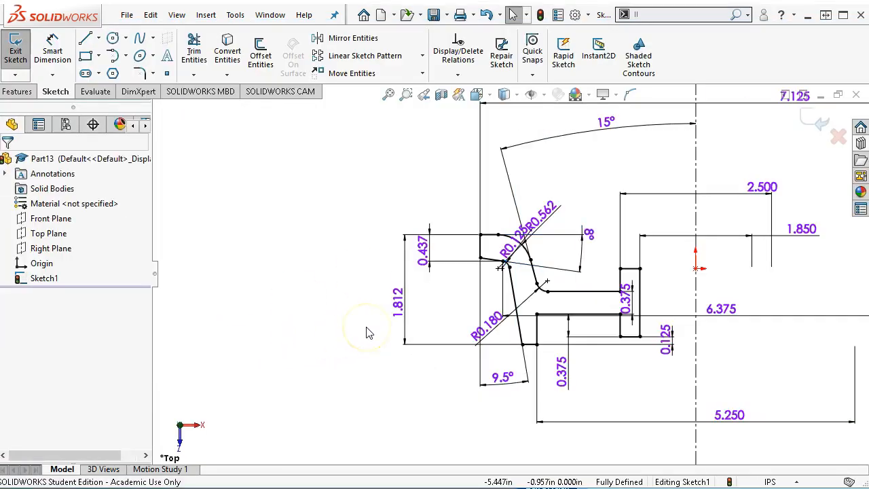
pyautogui.scroll(-1, 566, 265)
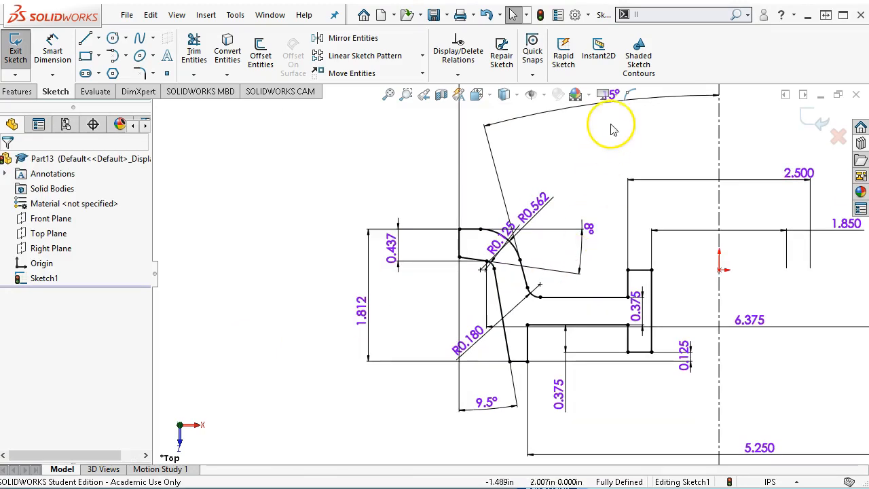
pyautogui.scroll(3, 567, 258)
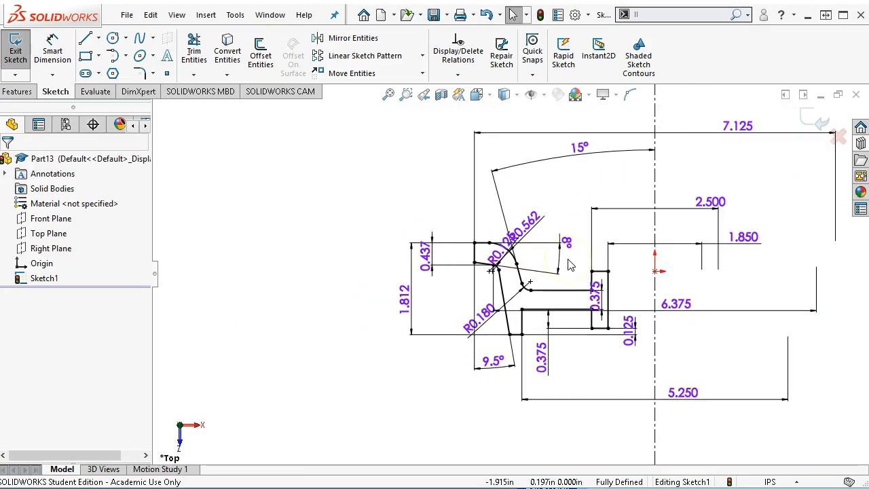
pyautogui.scroll(-1, 606, 360)
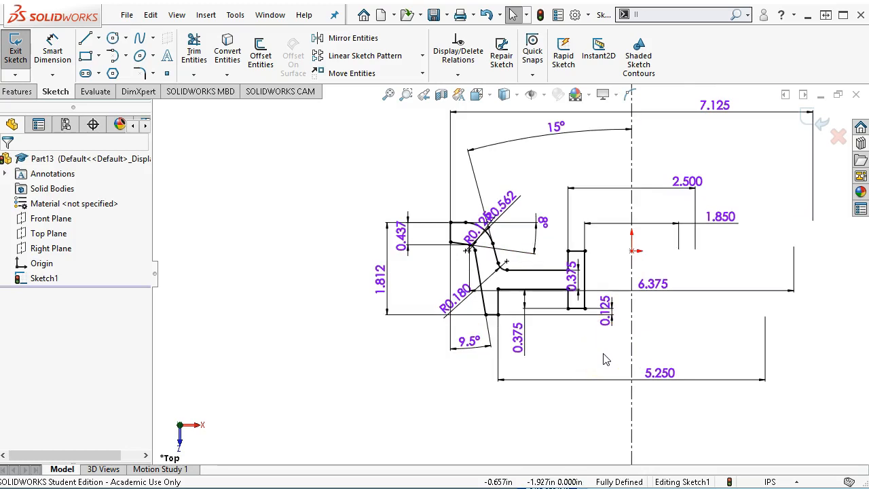
pyautogui.click(528, 293)
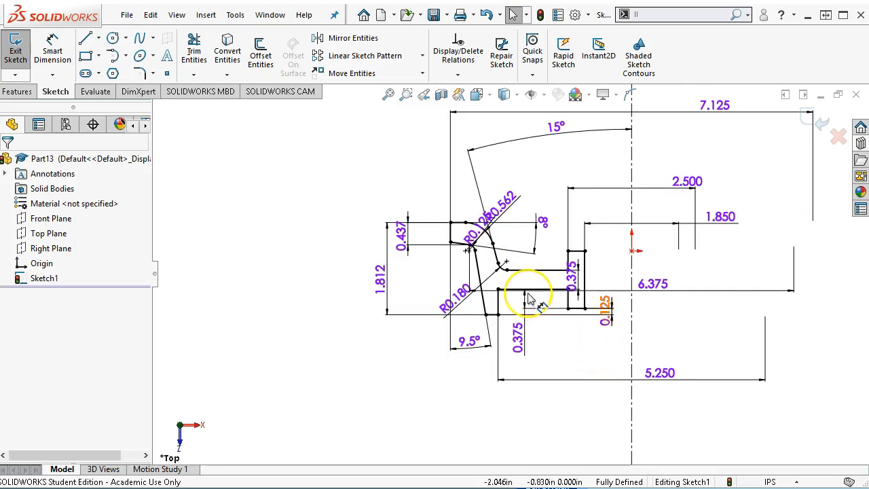
pyautogui.scroll(-1, 528, 299)
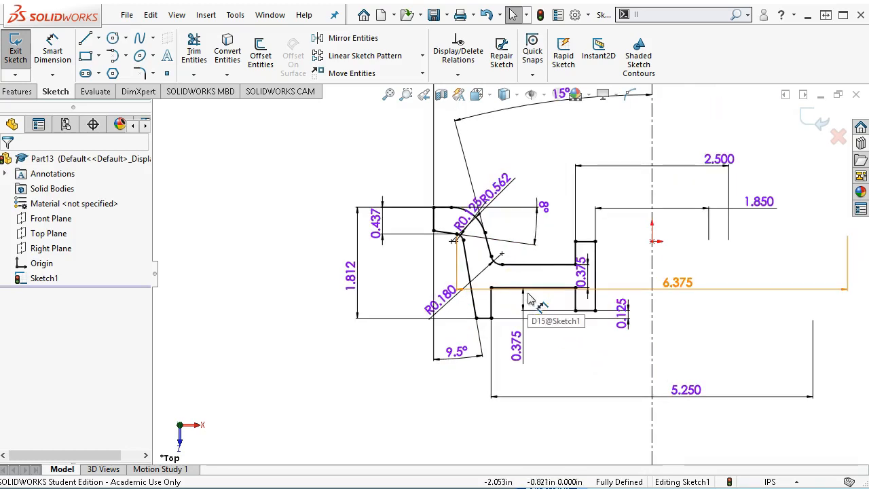
# Revolve the wheel profile 360° about the vertical centerline into a solid.
pyautogui.click(18, 92)
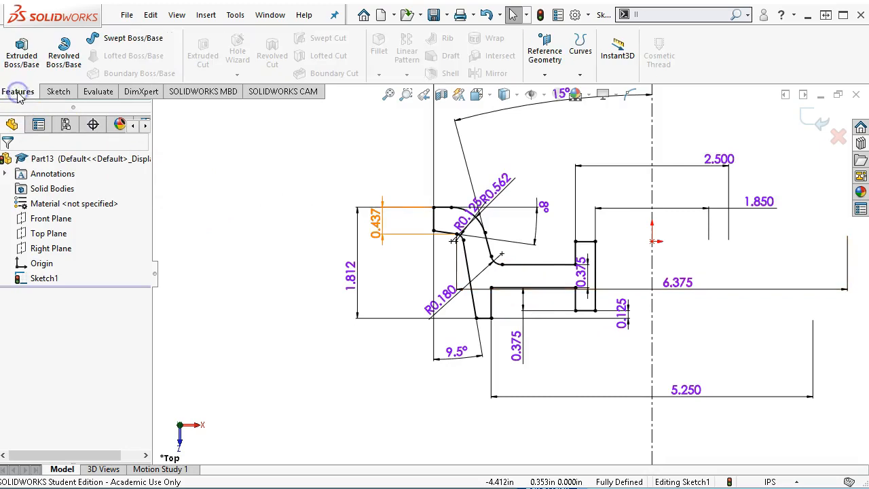
pyautogui.click(66, 54)
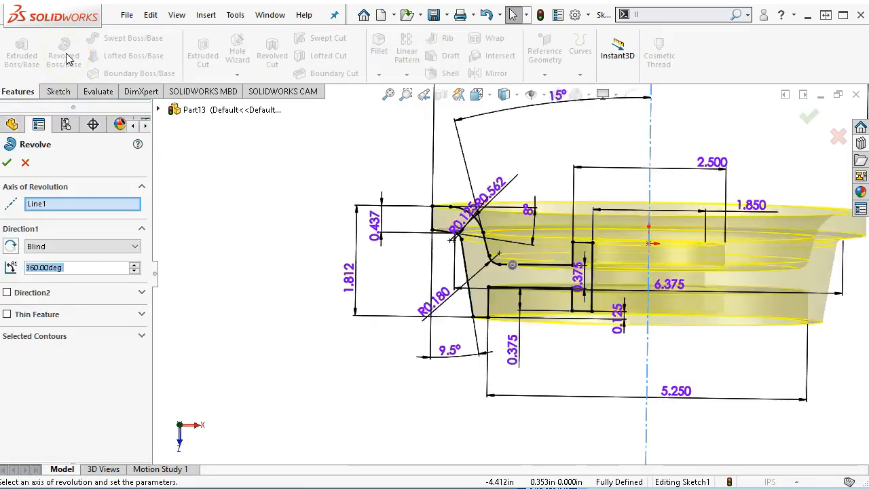
pyautogui.click(7, 163)
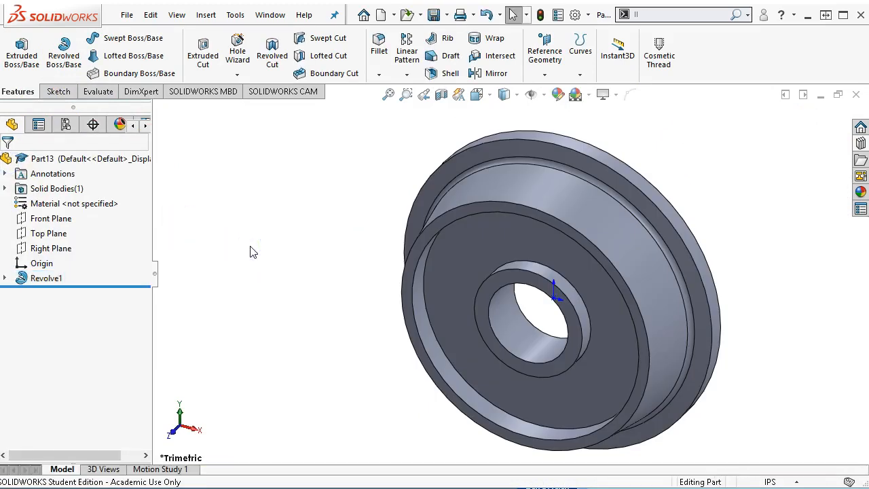
# Start a sketch on the wheel's recessed web face and draw a construction circle of about 1.96 in radius centred on the origin.
pyautogui.hotkey('ctrl', '7')
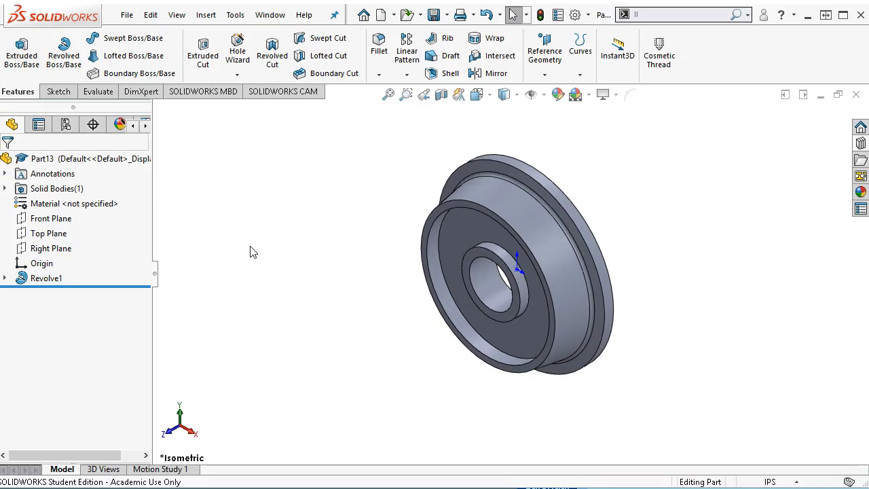
pyautogui.moveTo(488, 285); pyautogui.dragTo(574, 275, button='middle')
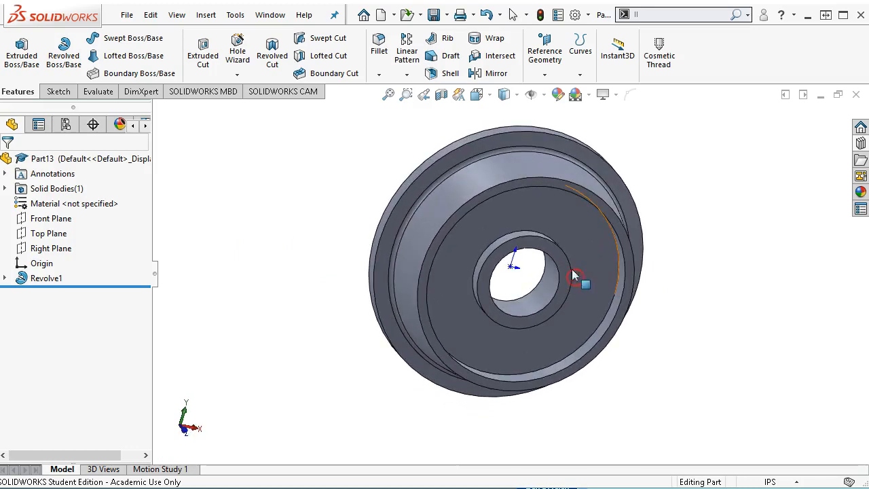
pyautogui.click(521, 210)
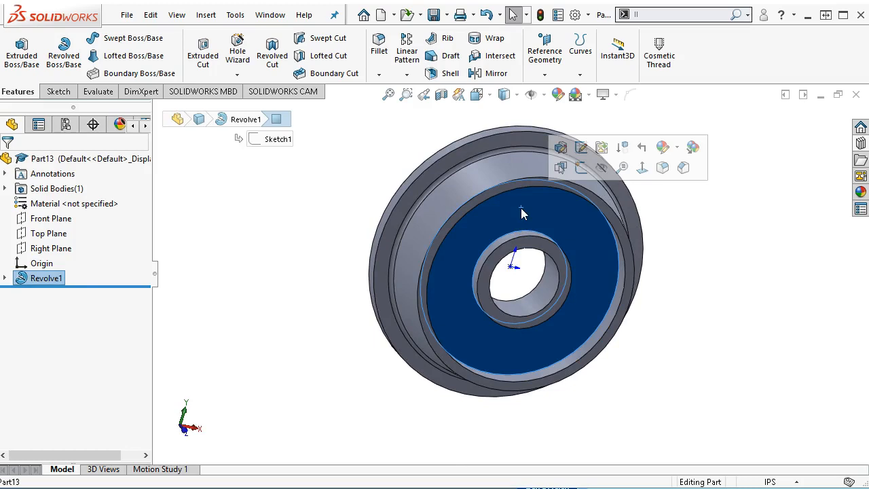
pyautogui.rightClick(521, 209)
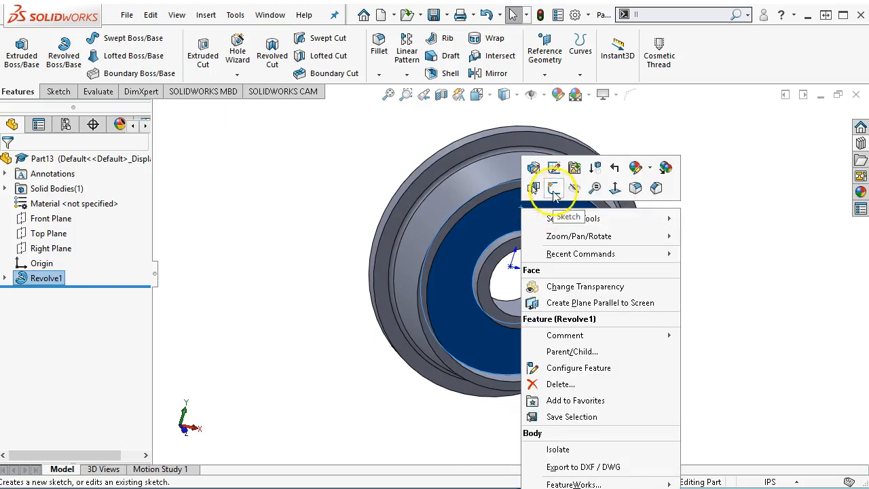
pyautogui.click(554, 190)
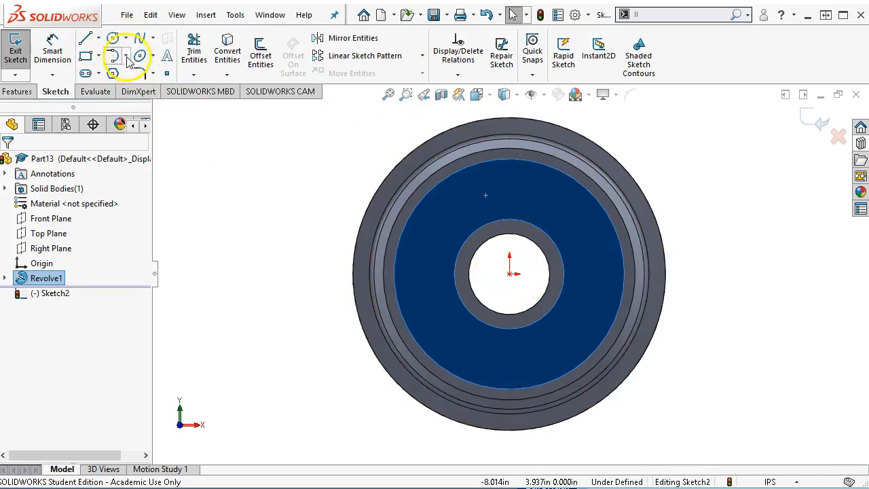
pyautogui.click(114, 39)
pyautogui.click(509, 273)
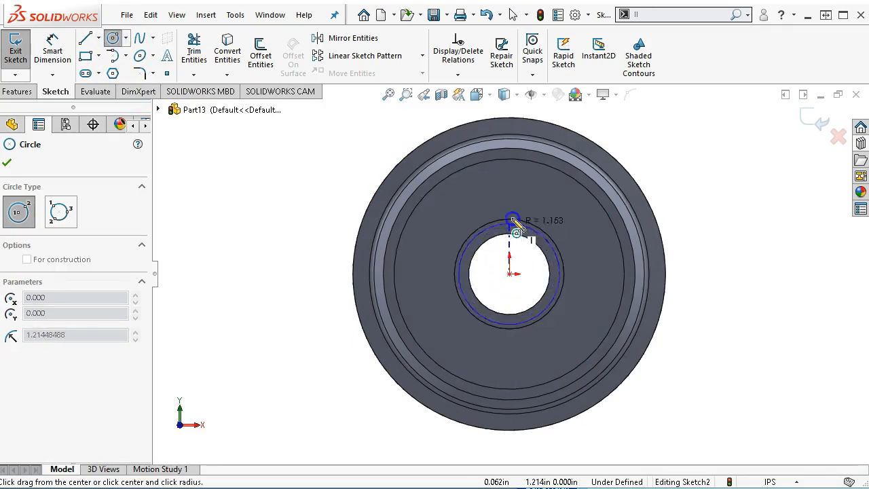
pyautogui.click(512, 189)
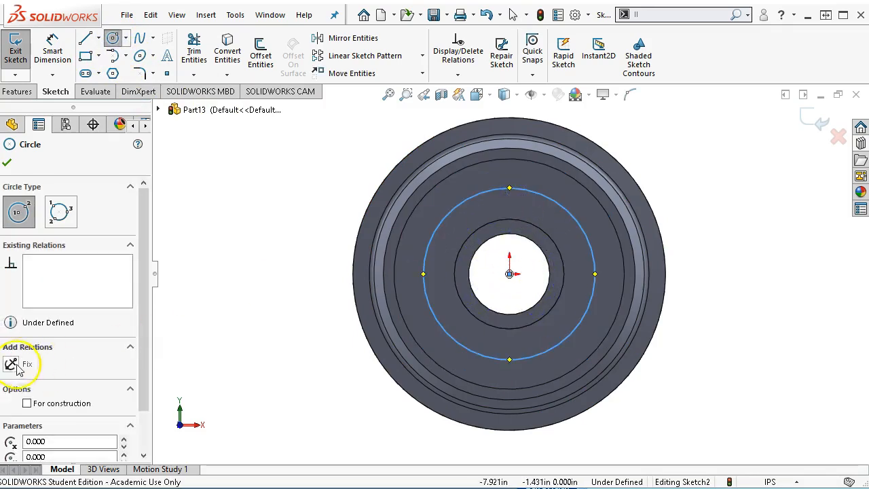
pyautogui.click(28, 403)
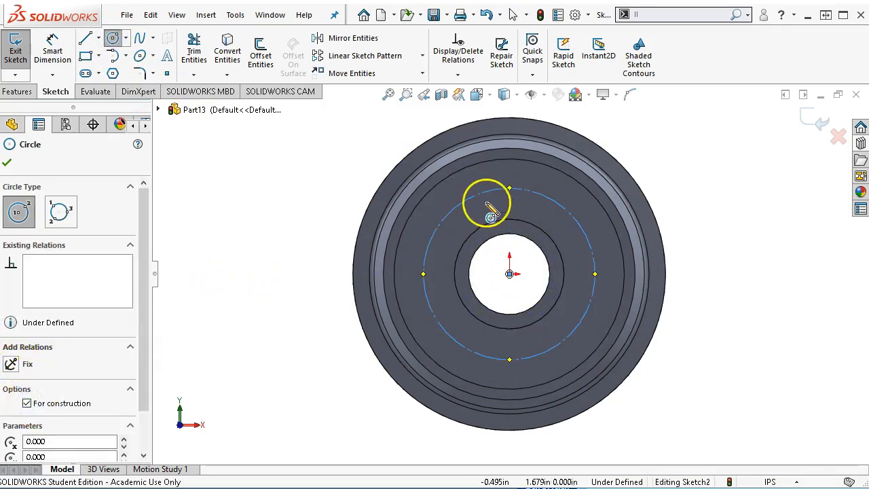
# Draw a circle centred on the construction circle's top quadrant point and set its diameter to 0.5 in.
pyautogui.click(510, 188)
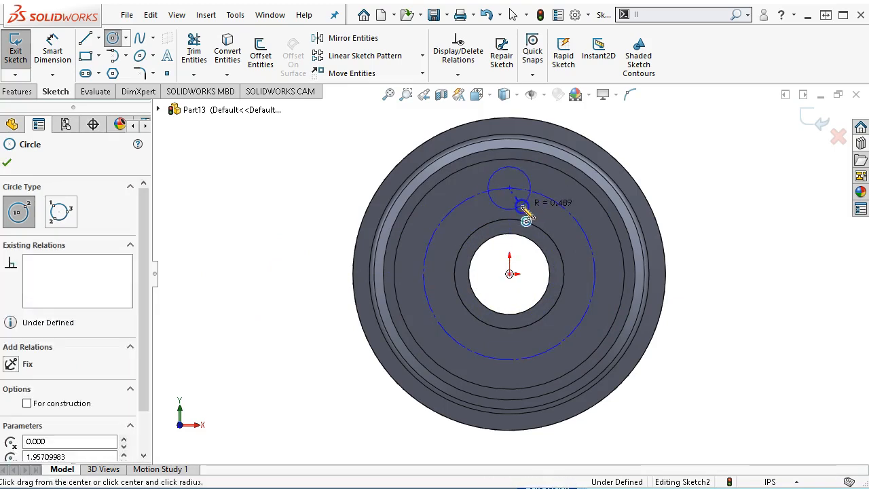
pyautogui.rightClick(522, 205)
pyautogui.click(655, 186)
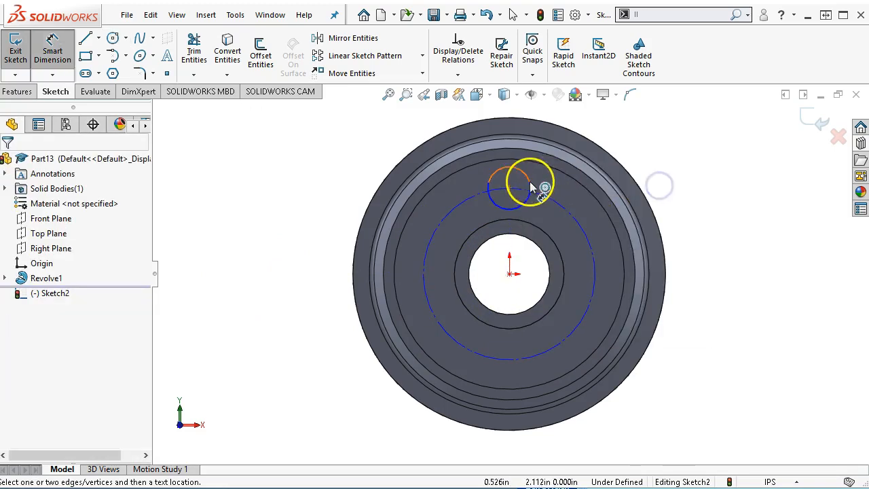
pyautogui.click(648, 156)
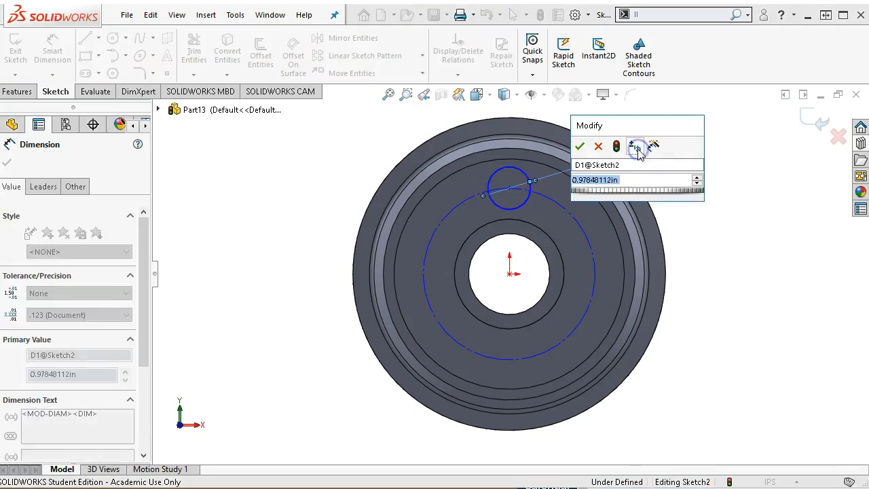
pyautogui.write('.5')
pyautogui.press('Return')
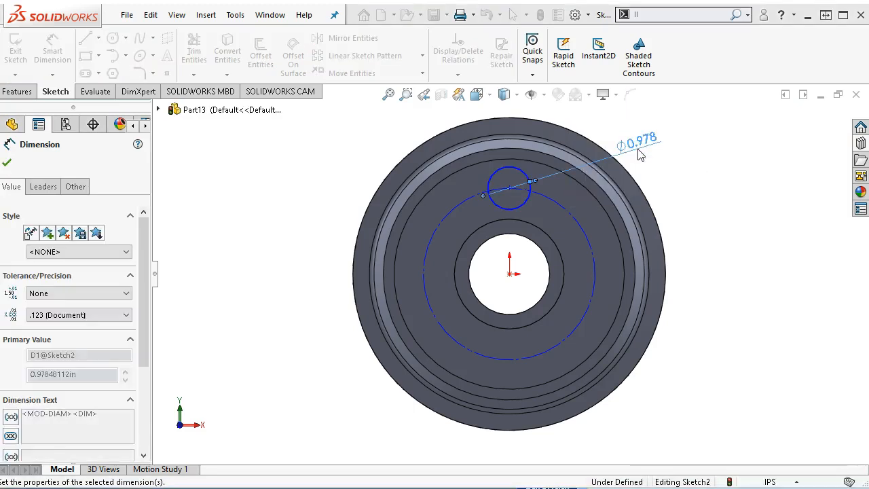
pyautogui.rightClick(670, 189)
pyautogui.click(717, 224)
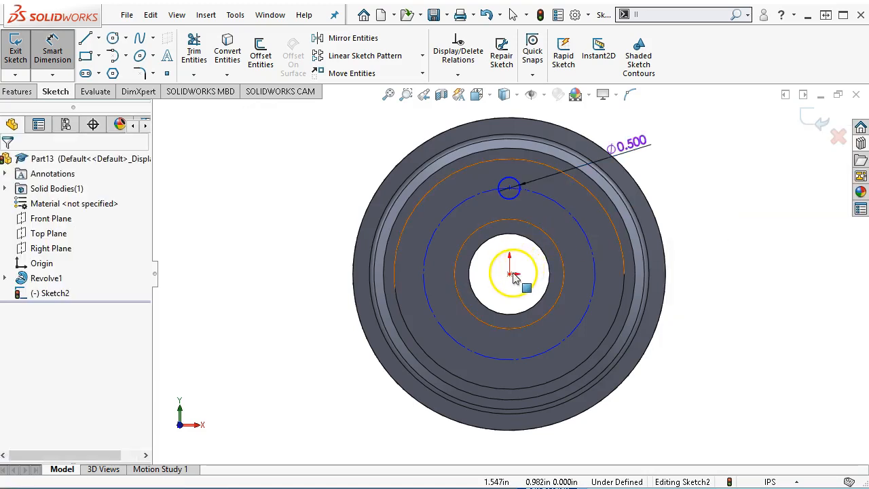
# Check the sketch relations between the origin and the small hole circle's center.
pyautogui.click(509, 273)
pyautogui.keyDown('ctrl'); pyautogui.click(509, 184); pyautogui.keyUp('ctrl')
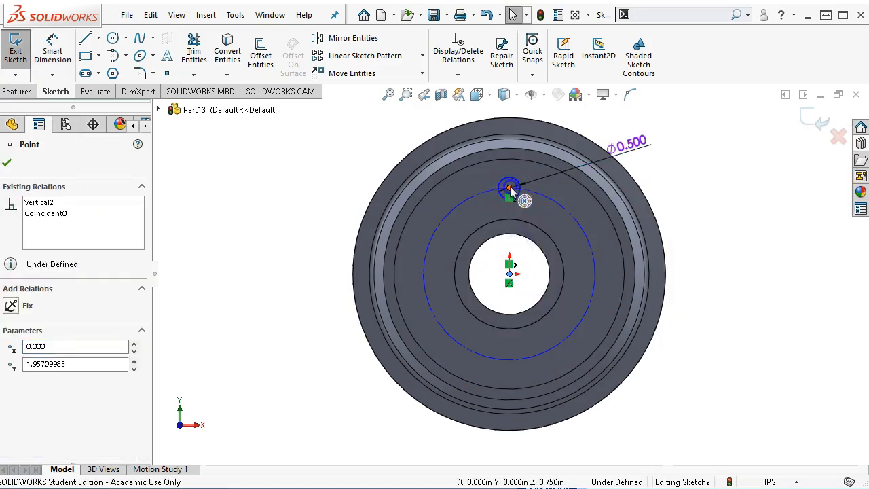
pyautogui.click(740, 218)
# Dimension the construction circle's diameter as 4 in.
pyautogui.rightClick(713, 205)
pyautogui.click(846, 184)
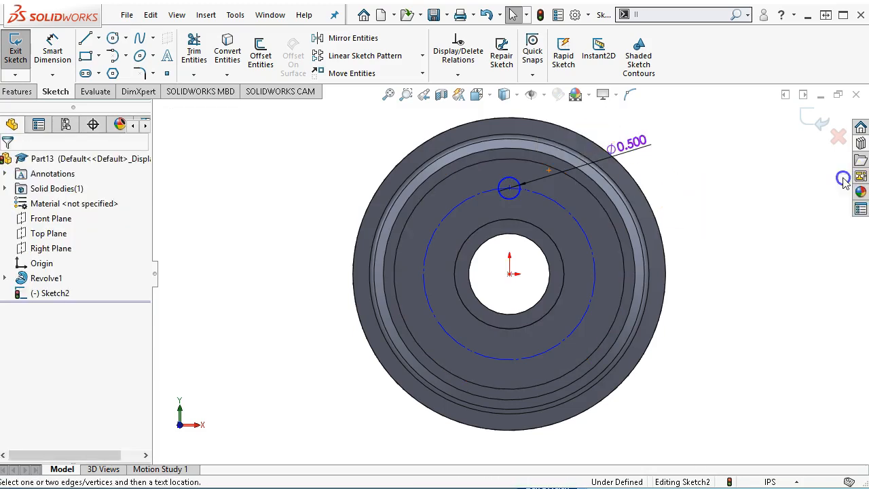
pyautogui.click(595, 251)
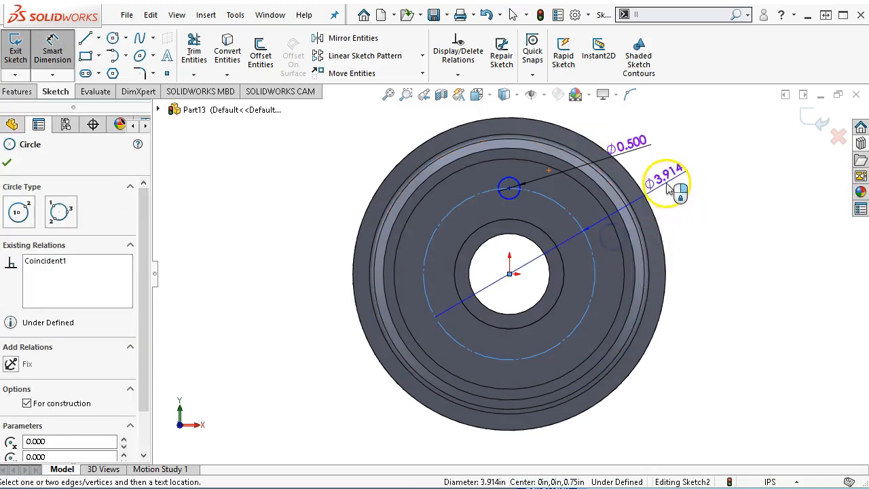
pyautogui.click(668, 182)
pyautogui.write('4')
pyautogui.press('Return')
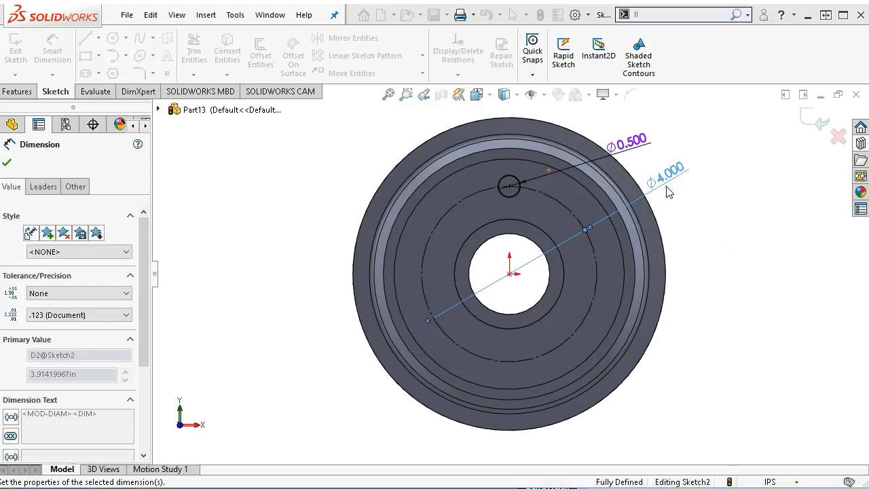
pyautogui.rightClick(680, 245)
pyautogui.click(724, 292)
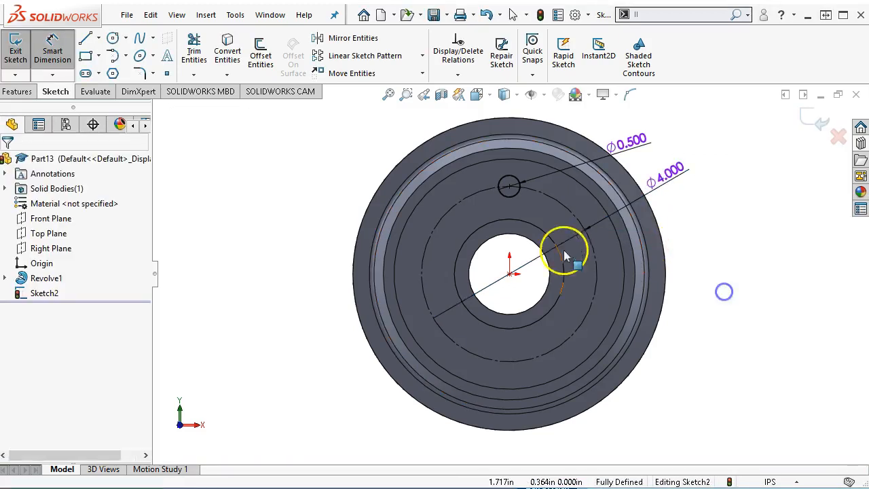
# Create a circular sketch pattern of the 0.5 in hole circle about the origin with 3 equally spaced instances over 360°.
pyautogui.click(509, 194)
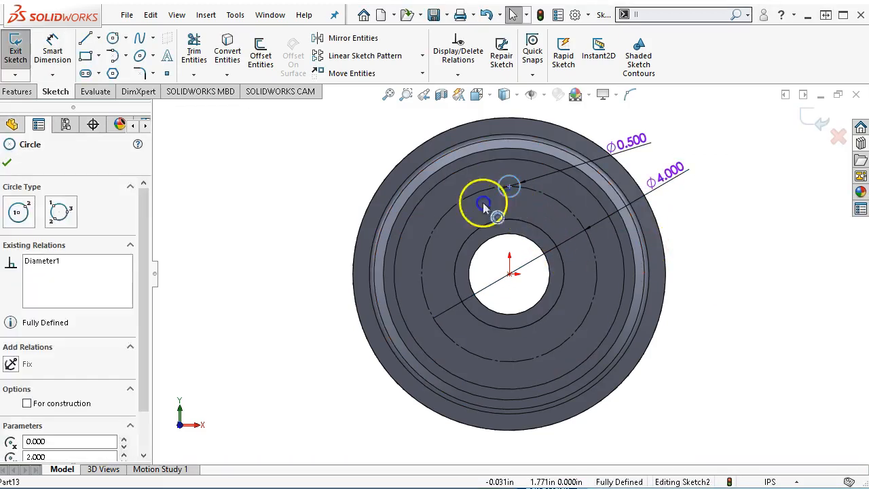
pyautogui.click(422, 58)
pyautogui.click(423, 59)
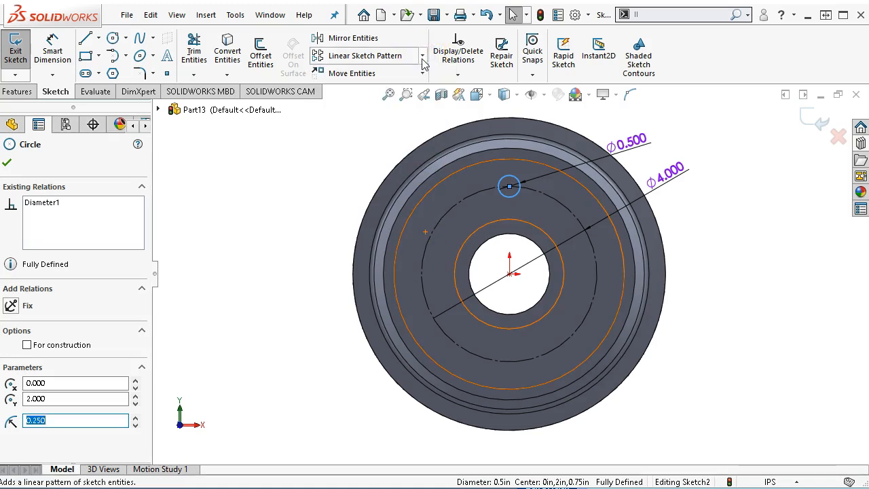
pyautogui.click(423, 59)
pyautogui.click(373, 89)
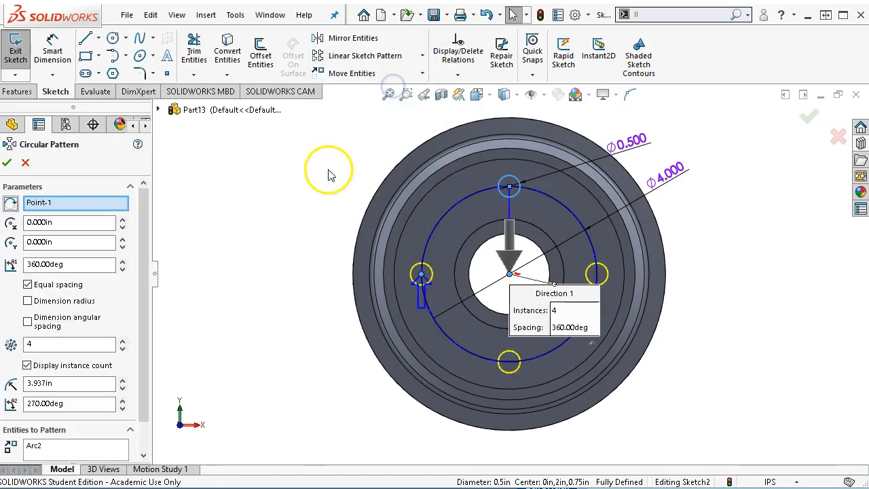
pyautogui.doubleClick(43, 346)
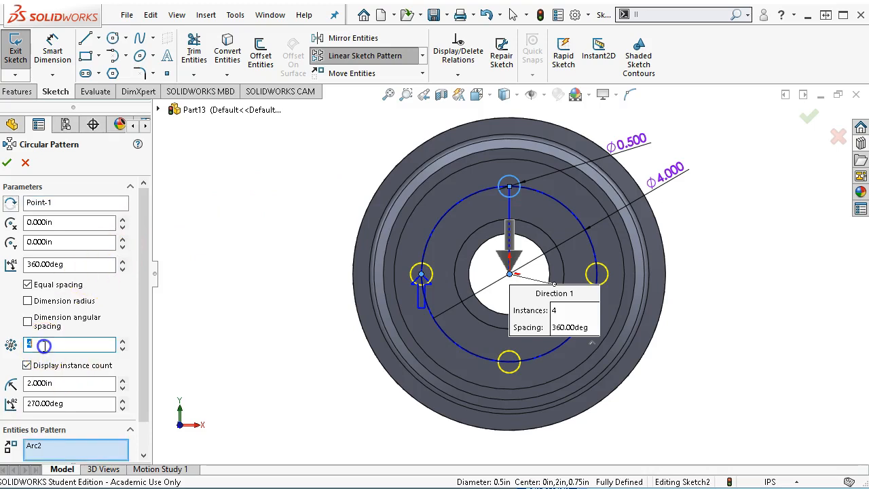
pyautogui.write('3')
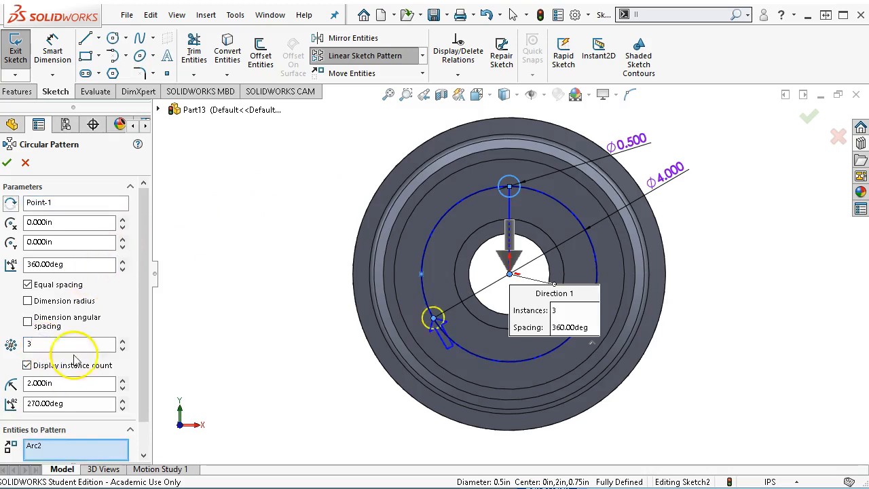
pyautogui.click(6, 165)
# Test whether the circular pattern's center point at the origin is fixed by trying to move it and inspecting its relations.
pyautogui.moveTo(510, 276); pyautogui.dragTo(527, 307)
pyautogui.moveTo(467, 335); pyautogui.dragTo(466, 331)
pyautogui.moveTo(502, 270)
pyautogui.mouseDown()
pyautogui.moveTo(518, 243)
pyautogui.moveTo(511, 269)
pyautogui.moveTo(473, 299)
pyautogui.moveTo(517, 299)
pyautogui.mouseUp()
pyautogui.click(511, 305)
pyautogui.scroll(-3, 511, 311)
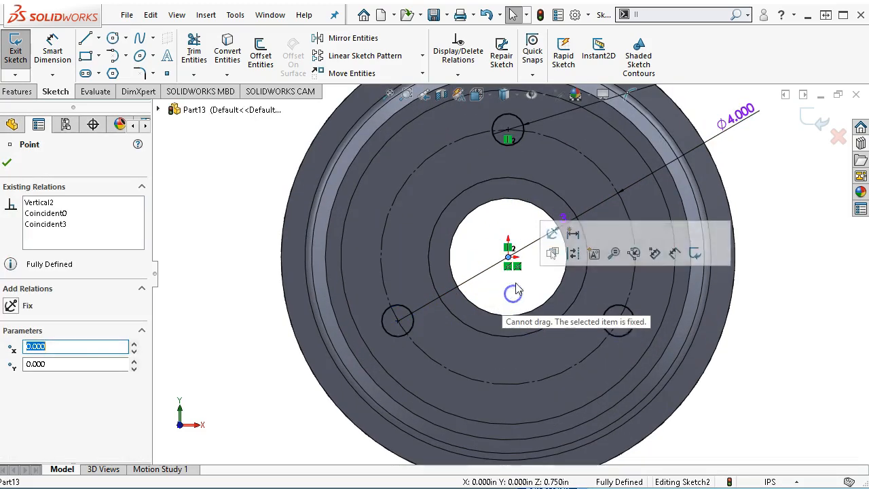
pyautogui.click(515, 286)
pyautogui.moveTo(496, 240); pyautogui.dragTo(543, 285)
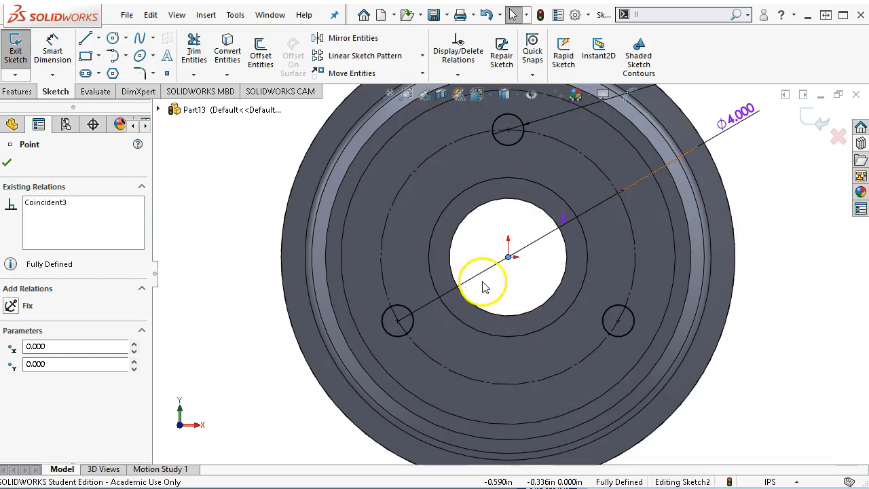
pyautogui.click(7, 164)
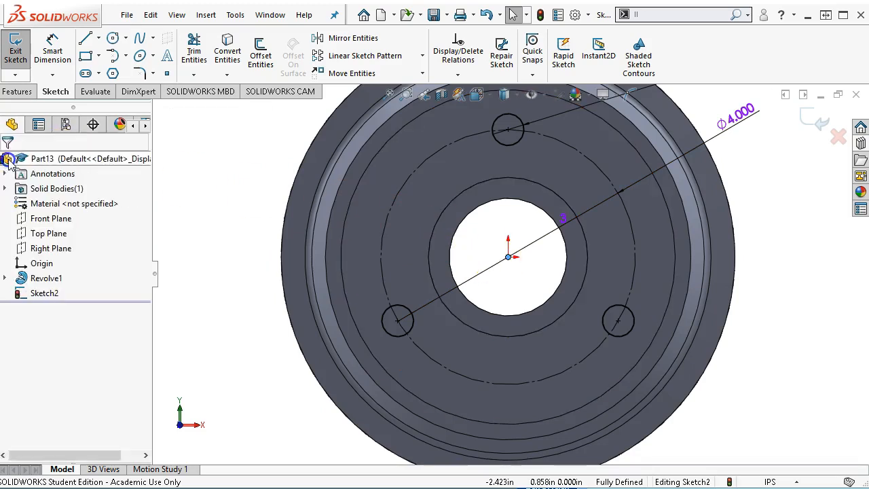
# Cut the three hole circles through the wheel's web with an Extruded Cut using the Up To Next end condition.
pyautogui.scroll(1, 514, 242)
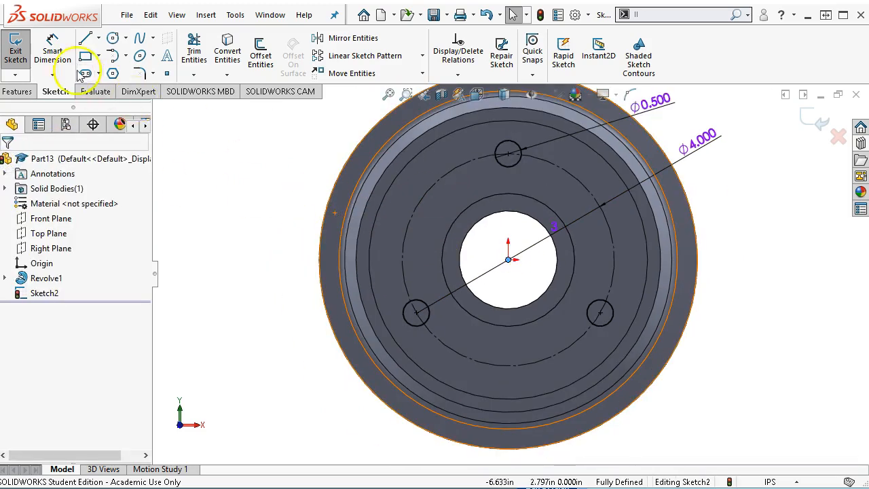
pyautogui.click(16, 91)
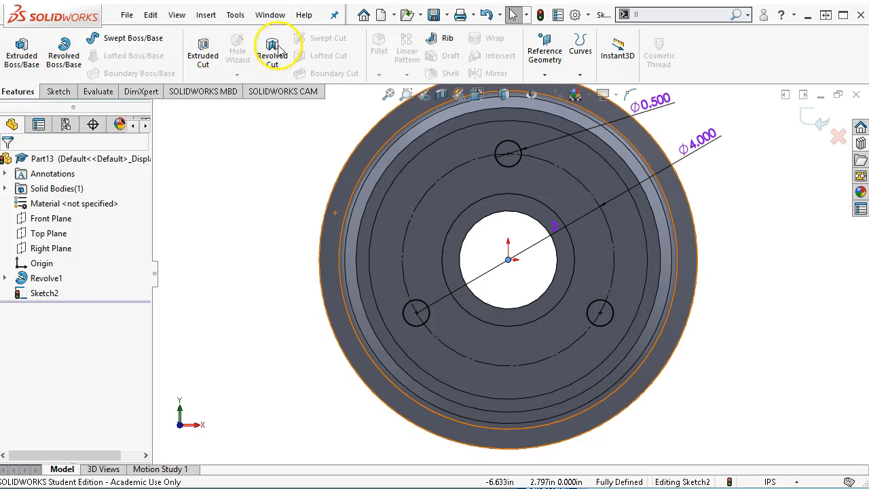
pyautogui.click(202, 53)
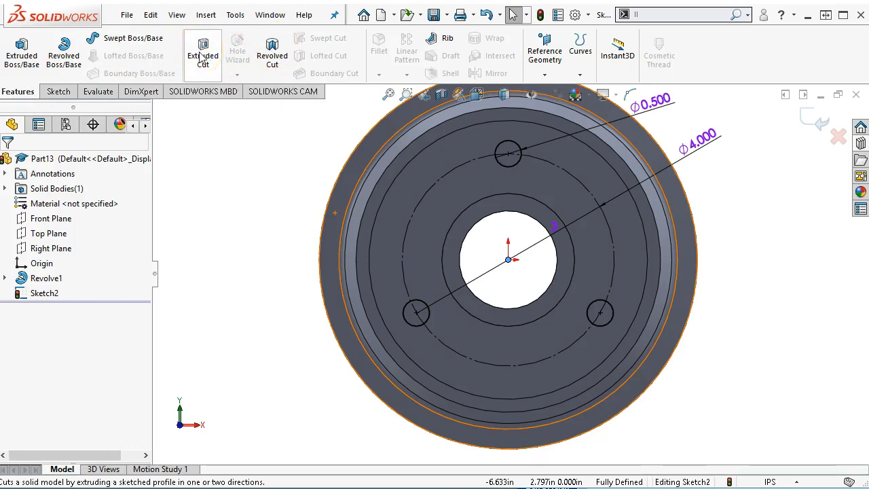
pyautogui.click(203, 57)
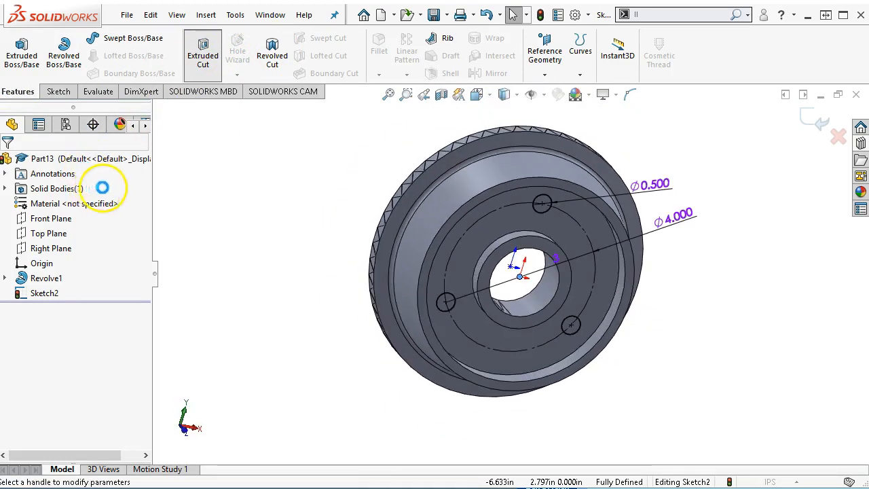
pyautogui.click(76, 246)
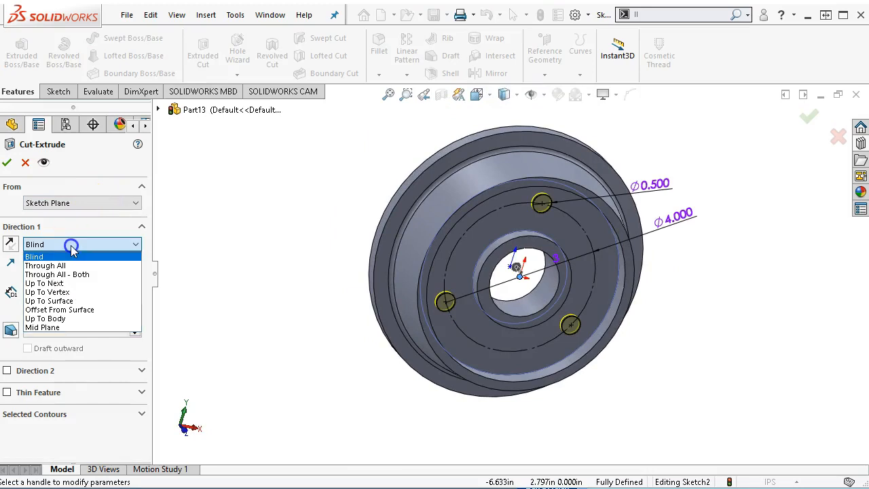
pyautogui.click(61, 284)
pyautogui.click(7, 163)
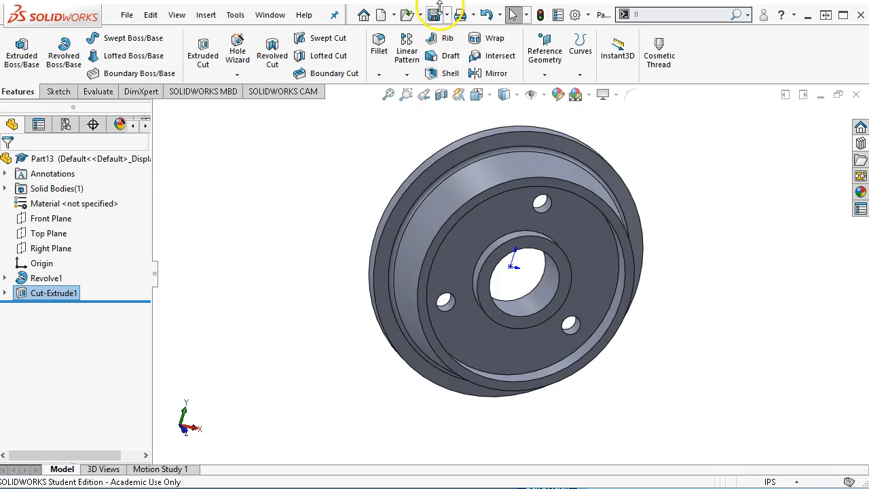
# Save the part as "1 Tolley Wheel" in the Assign9 13.53 folder.
pyautogui.click(434, 12)
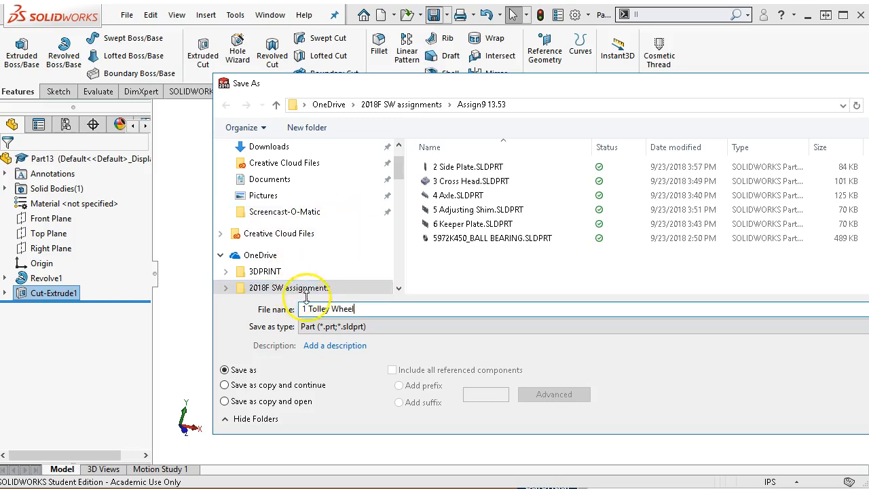
# Correct the file name to 1 Trolley Wheel and save the part in the Assign9 13.53 folder.
pyautogui.write('r')
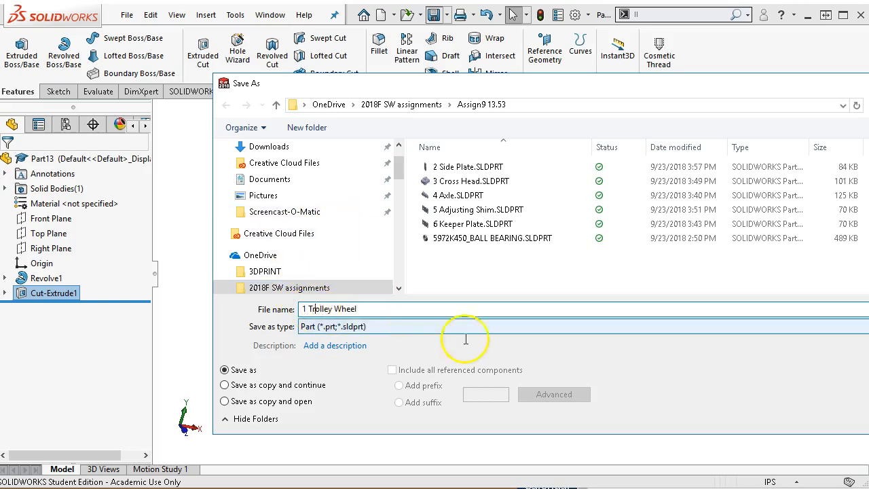
pyautogui.press('Return')
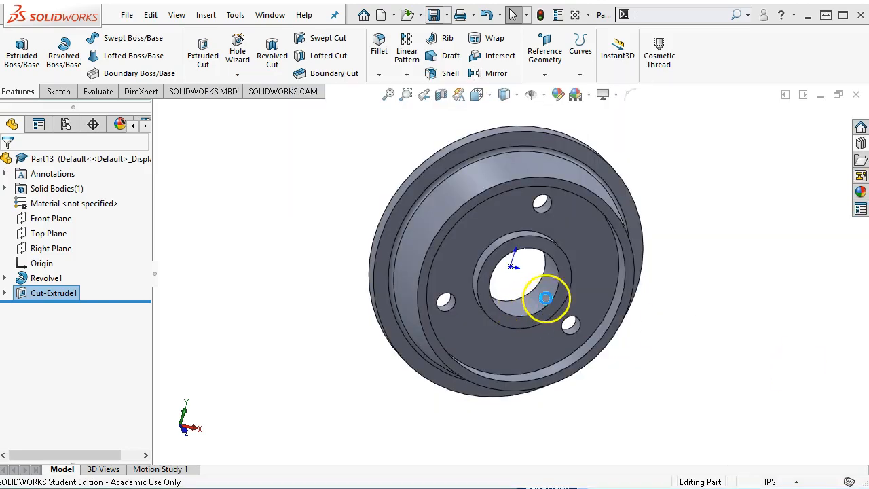
pyautogui.scroll(-3, 499, 297)
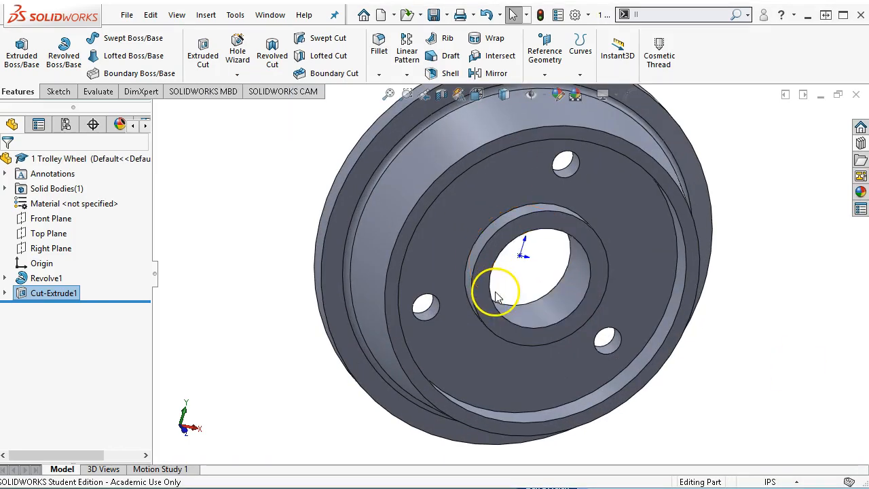
pyautogui.moveTo(537, 350)
pyautogui.mouseDown(button='middle')
pyautogui.moveTo(568, 341)
pyautogui.moveTo(559, 319)
pyautogui.mouseUp(button='middle')
pyautogui.scroll(1, 552, 317)
pyautogui.click(552, 315)
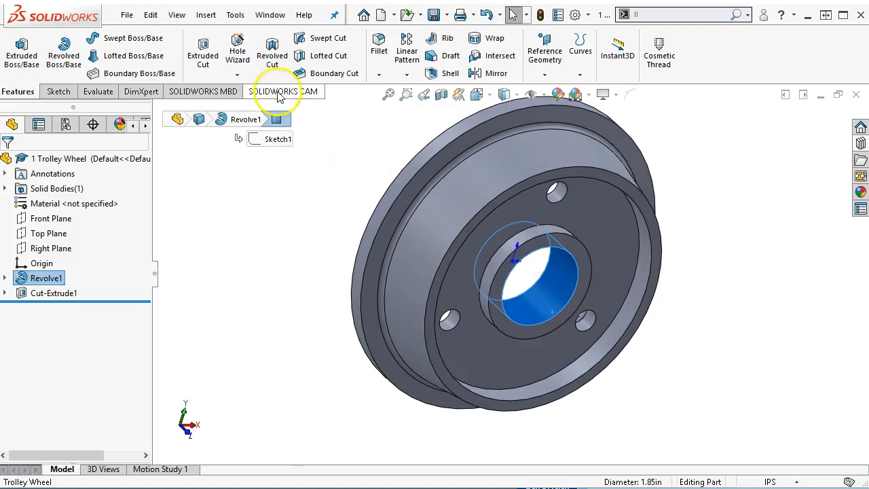
pyautogui.rightClick(263, 93)
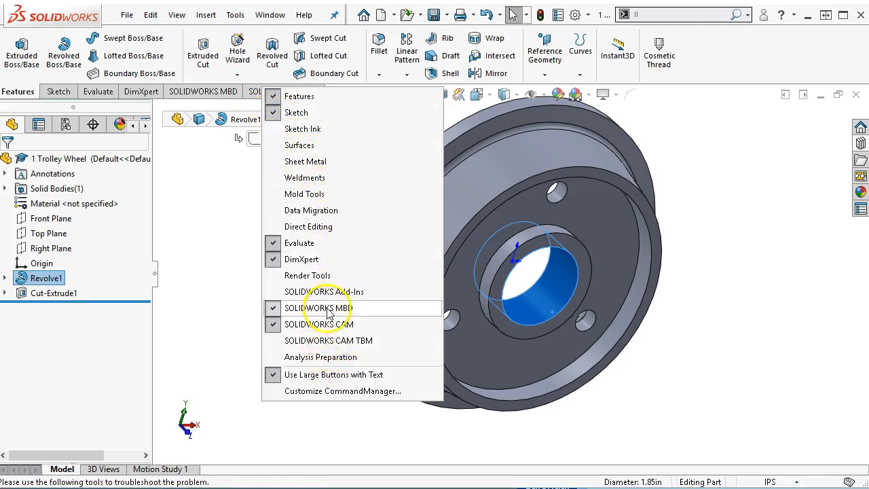
pyautogui.click(297, 292)
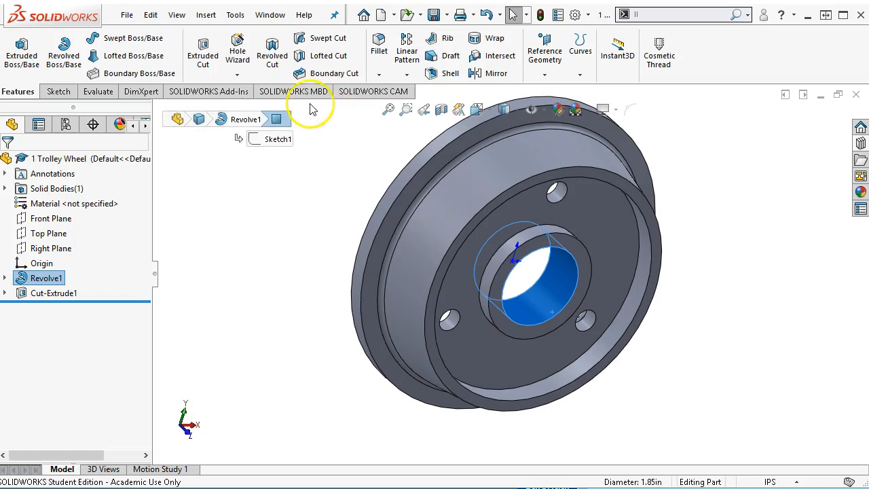
pyautogui.click(229, 92)
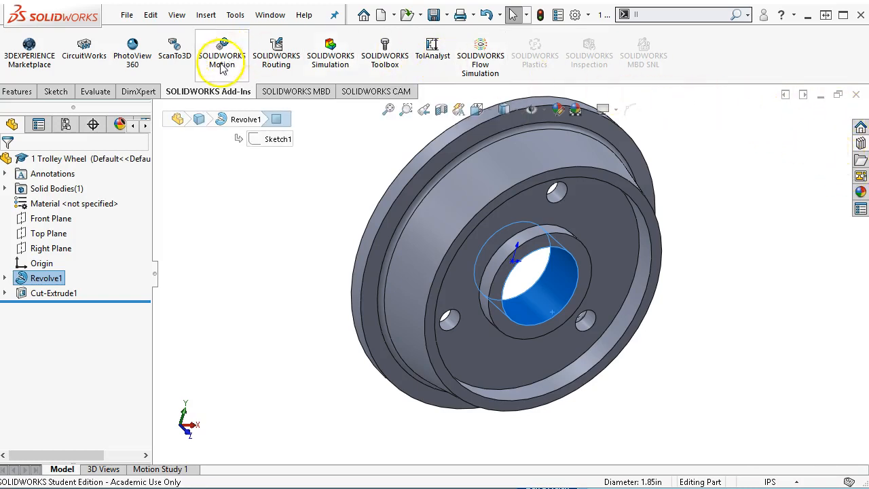
pyautogui.click(234, 15)
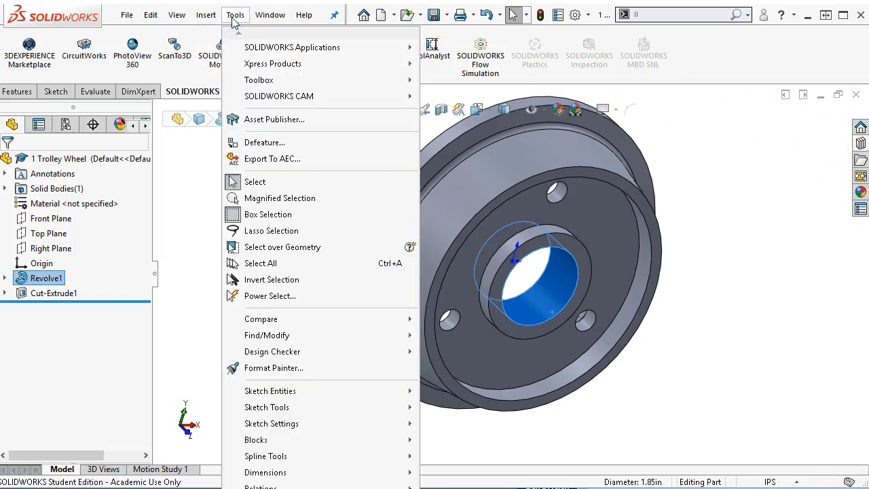
pyautogui.moveTo(257, 82)
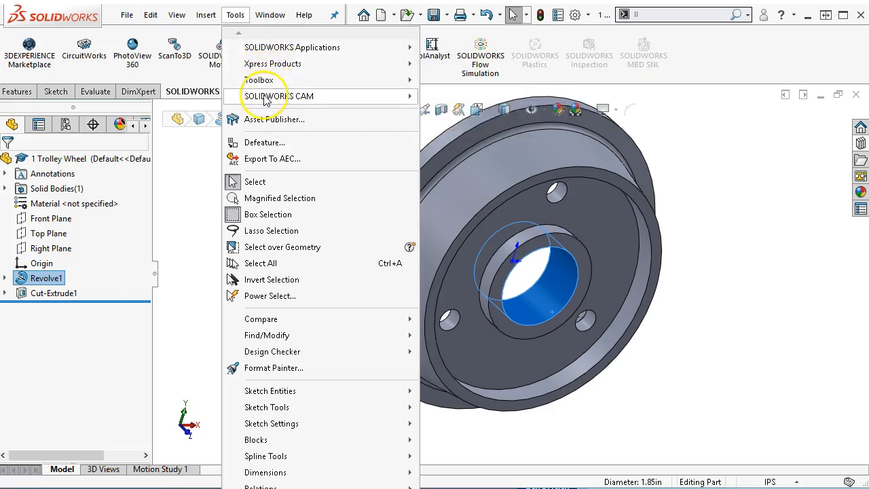
pyautogui.moveTo(208, 17)
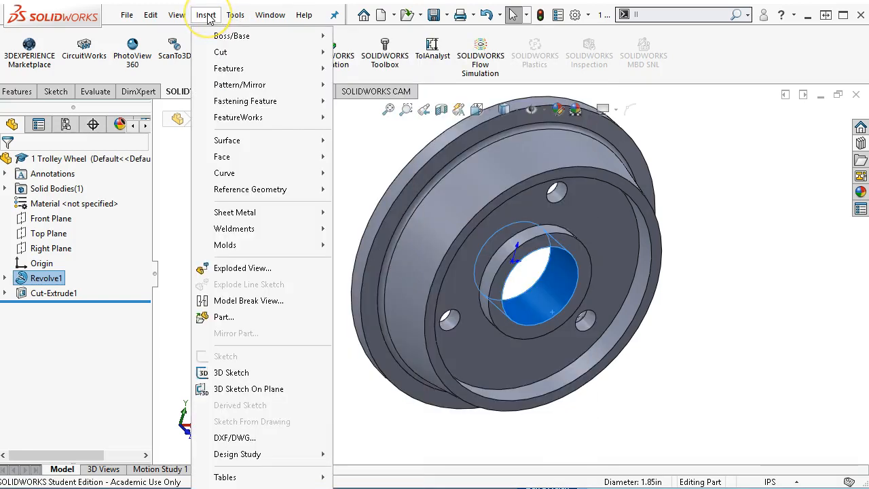
pyautogui.click(738, 74)
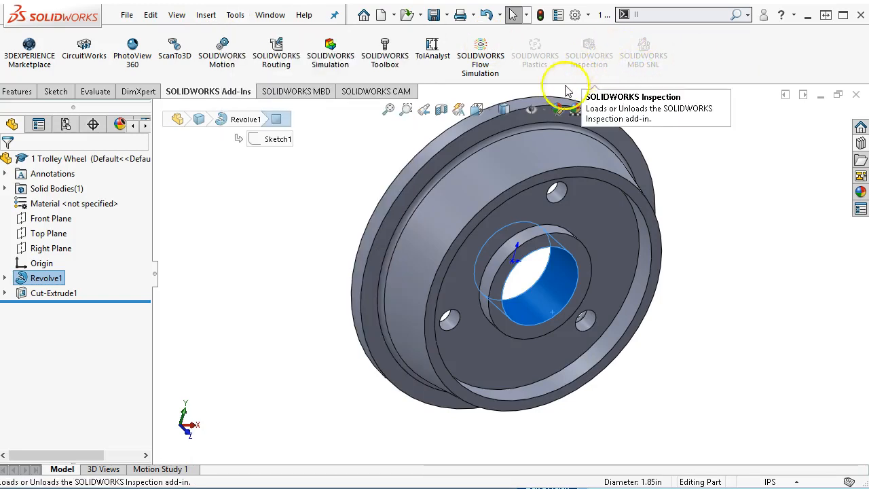
pyautogui.rightClick(223, 91)
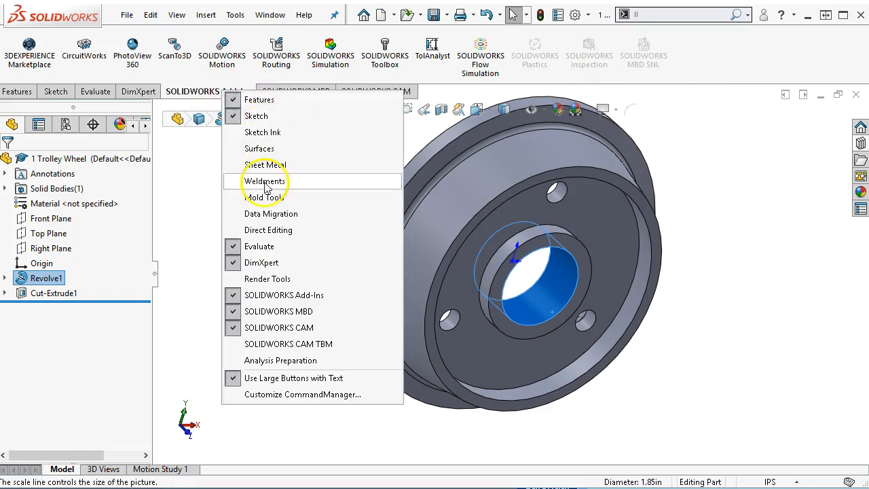
pyautogui.click(257, 295)
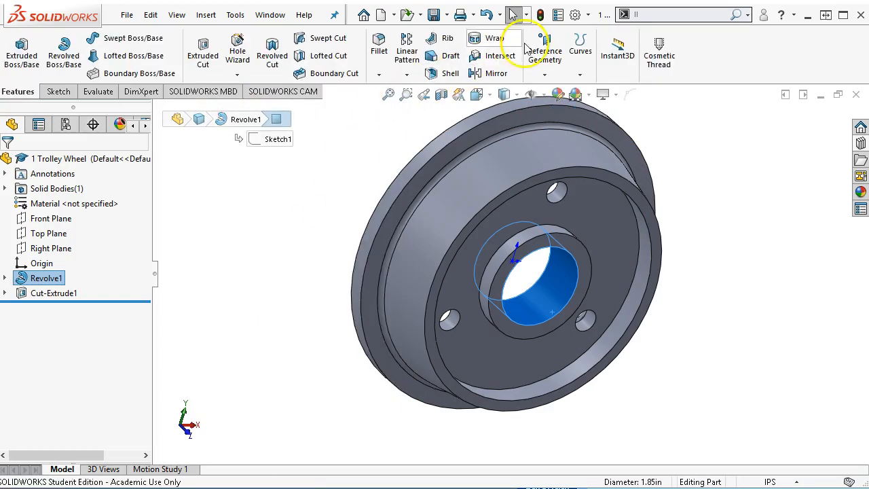
# Load the SOLIDWORKS Toolbox Utilities add-in.
pyautogui.click(589, 16)
pyautogui.click(606, 64)
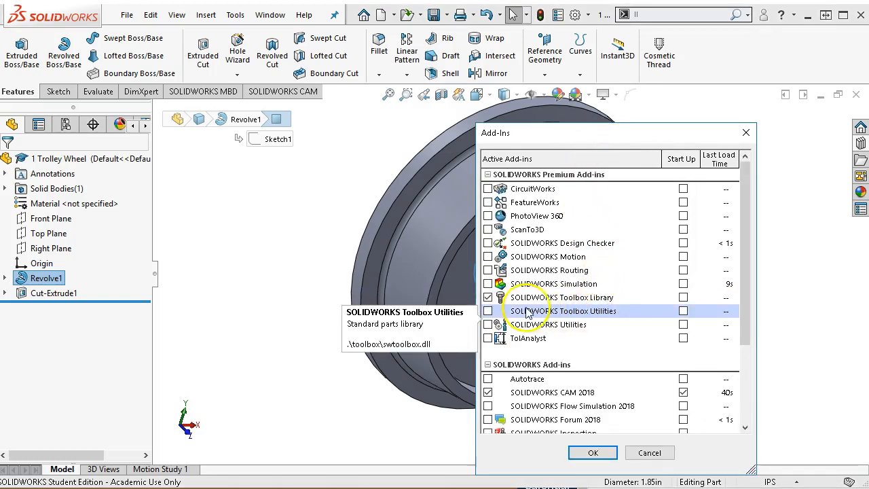
pyautogui.click(487, 310)
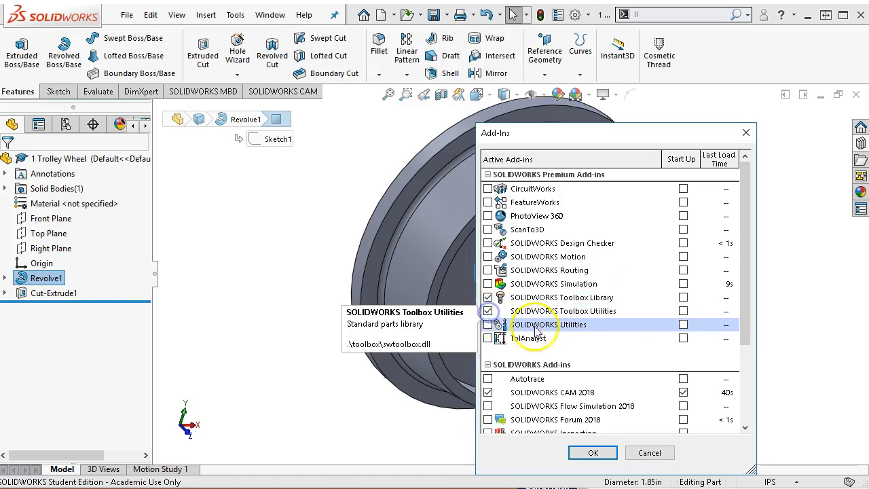
pyautogui.click(585, 452)
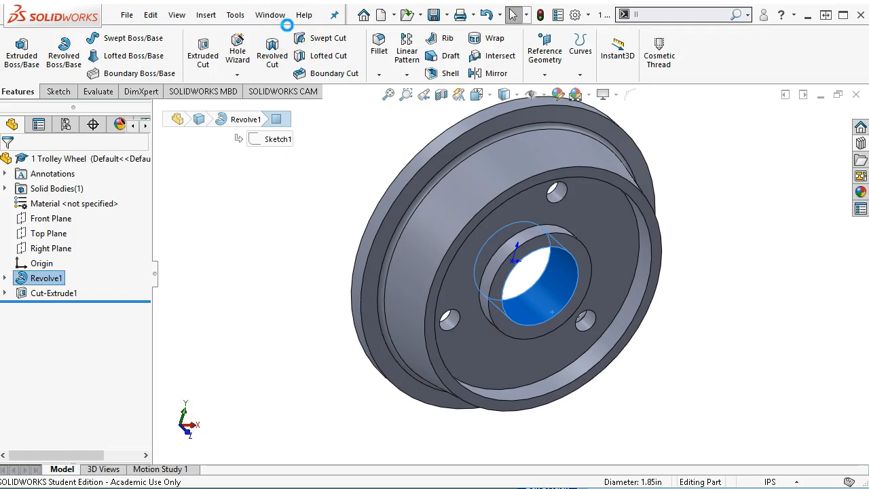
# Clear the face selection and open the Toolbox Grooves tool for retaining ring grooves.
pyautogui.click(234, 15)
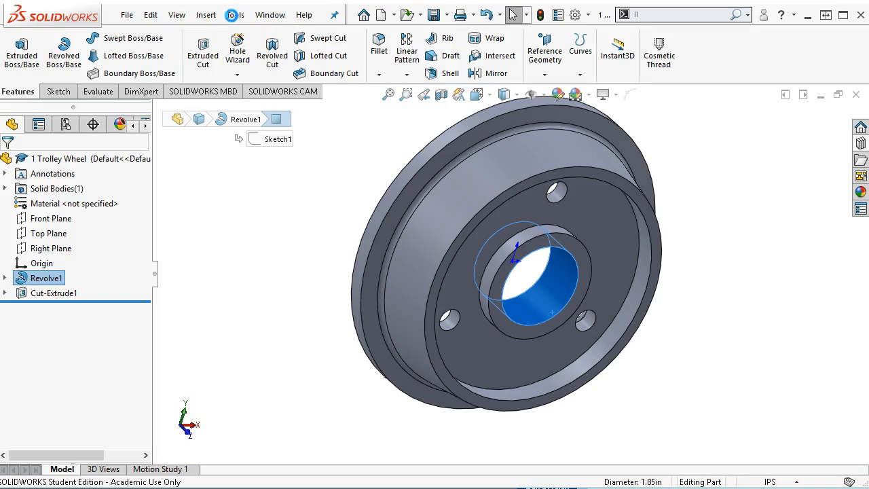
pyautogui.click(81, 400)
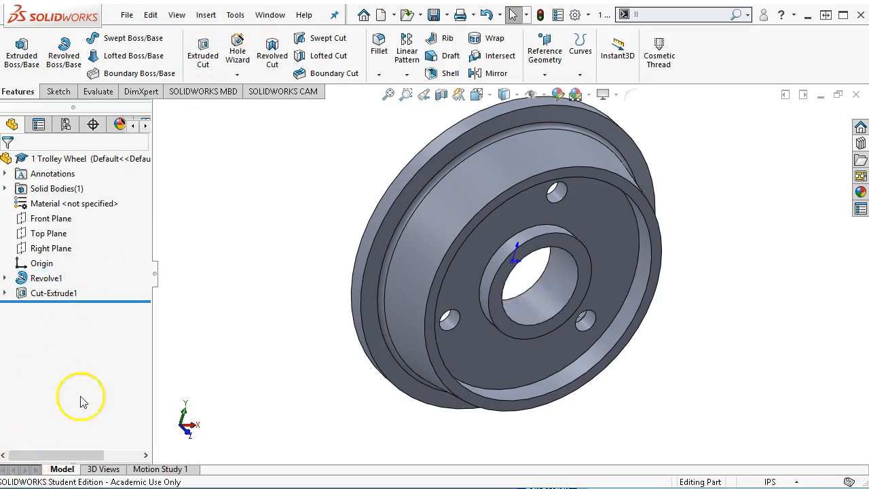
pyautogui.click(235, 15)
pyautogui.moveTo(238, 80)
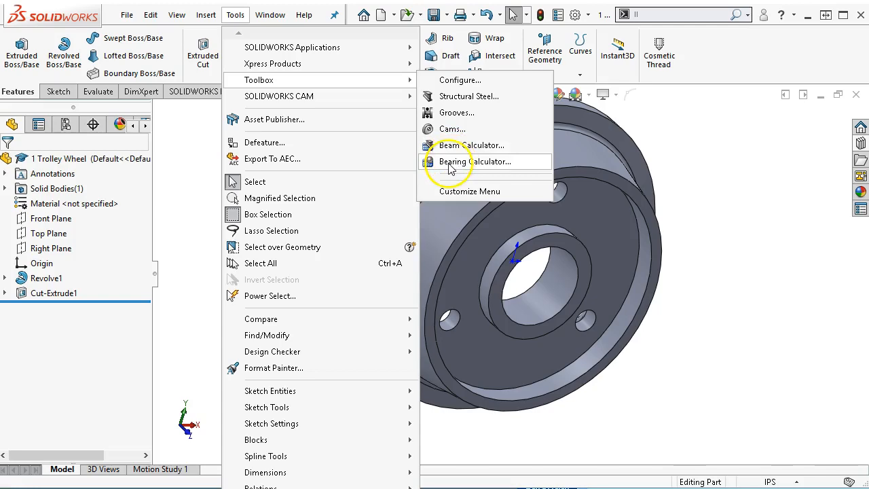
pyautogui.click(447, 113)
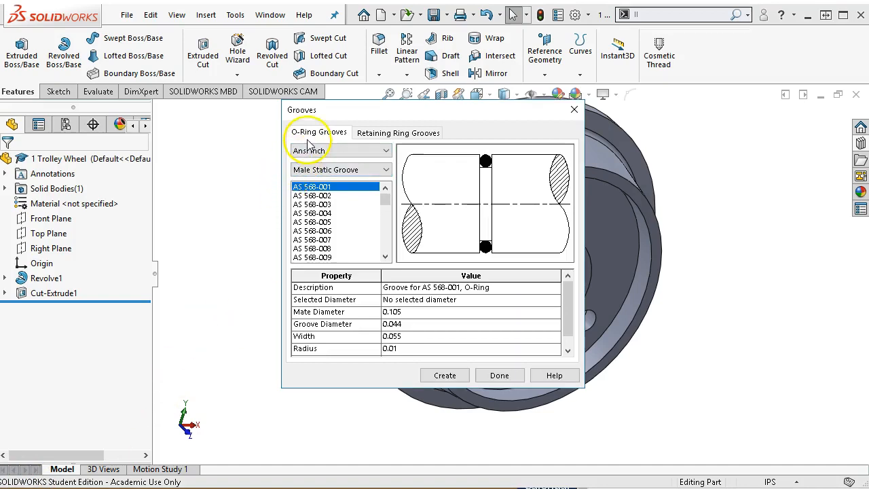
pyautogui.click(389, 135)
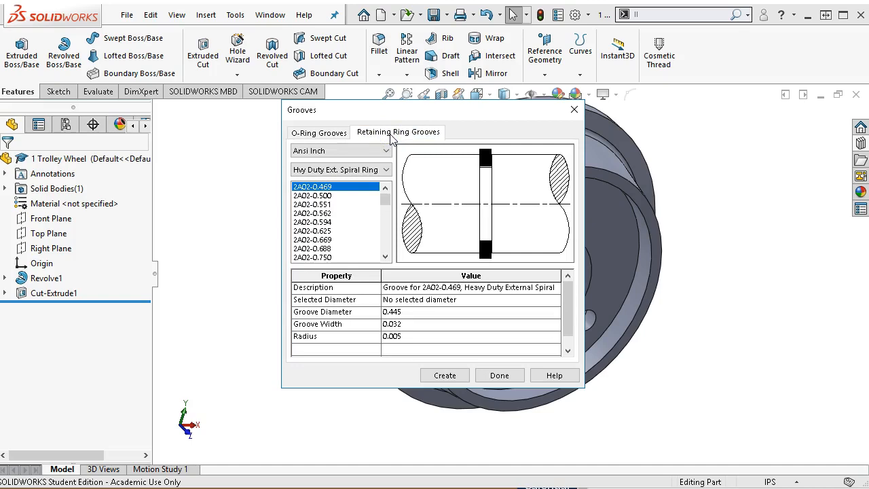
# Try the Hvy Duty Int Spiral Ring groove type under the Ansi Inch standard.
pyautogui.click(370, 170)
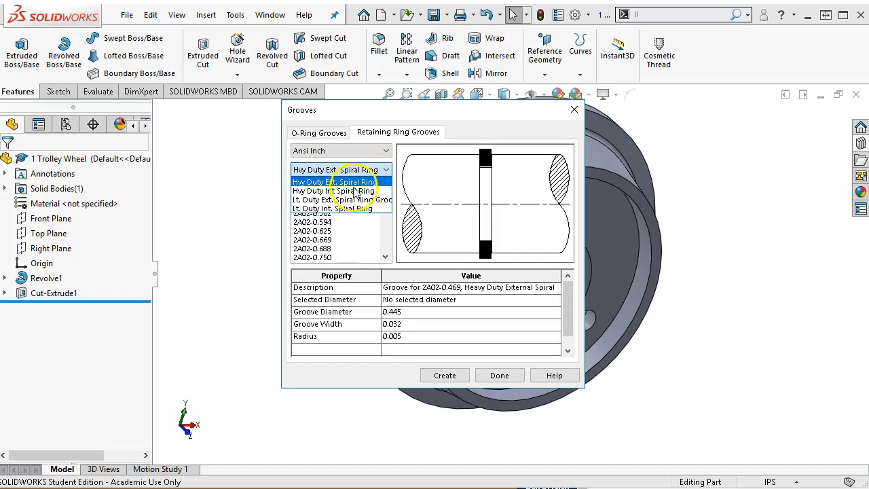
pyautogui.click(352, 191)
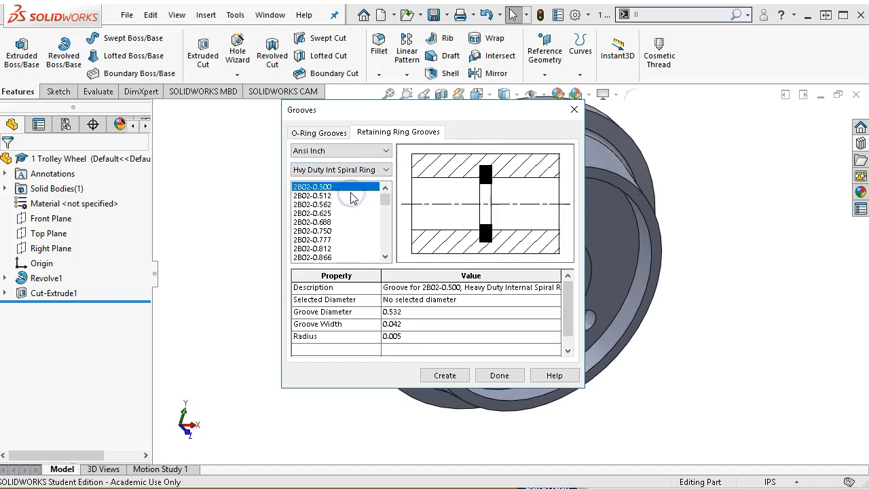
pyautogui.click(385, 169)
pyautogui.click(385, 170)
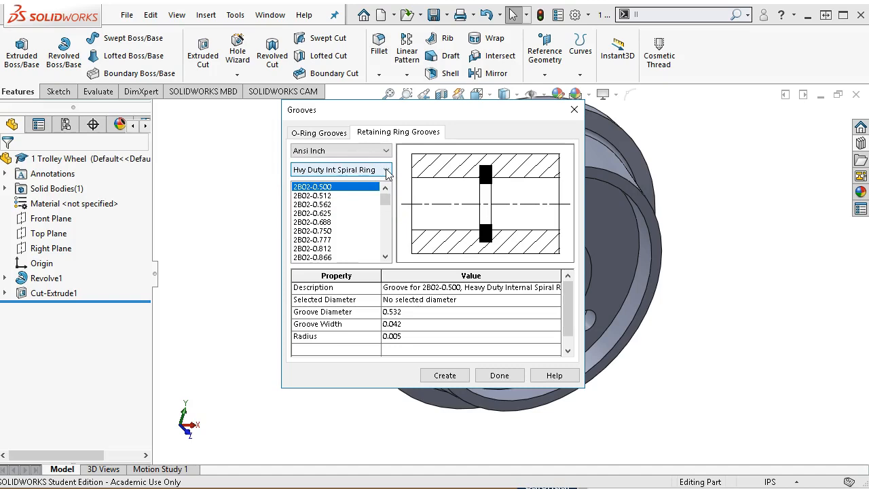
# Set the groove standard to Ansi Metric and the retaining ring type to Basic Internal - 3BM1.
pyautogui.click(384, 151)
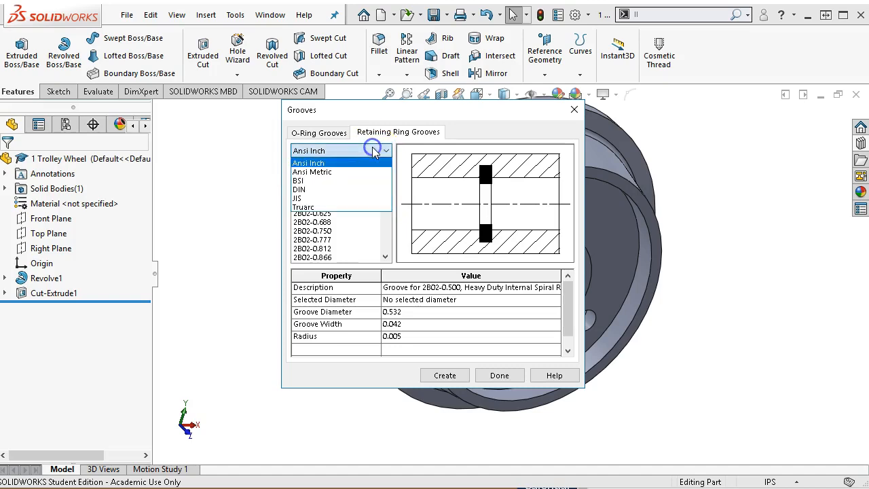
pyautogui.click(326, 173)
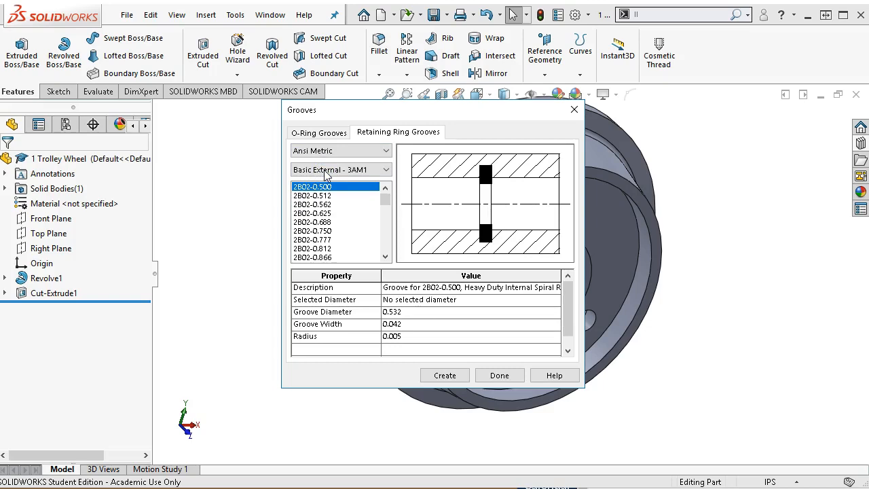
pyautogui.click(333, 171)
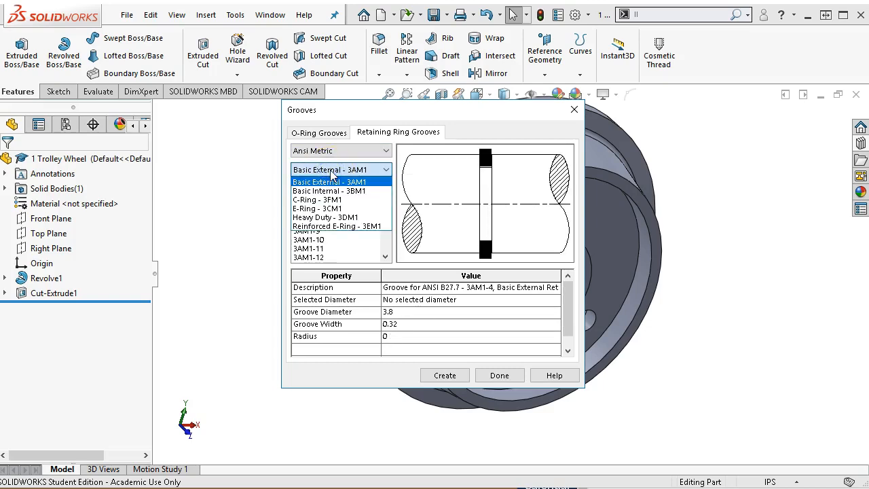
pyautogui.click(333, 190)
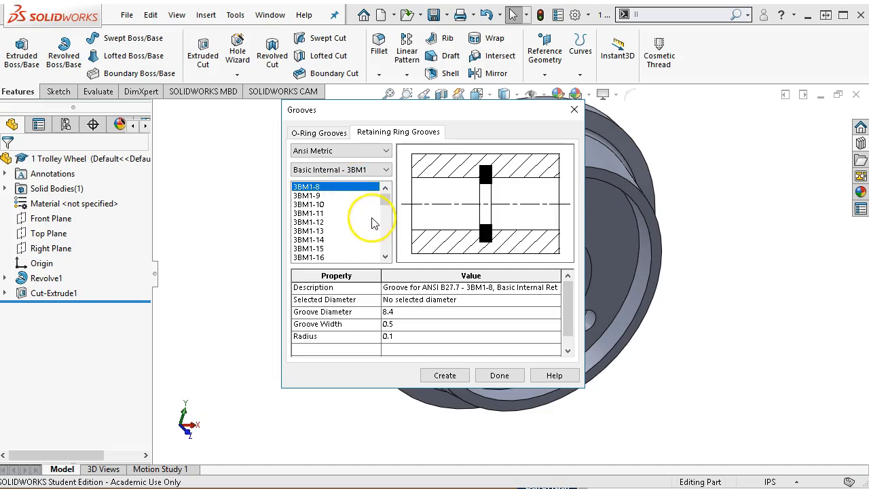
# Choose the 3BM1-50 size for the retaining ring groove.
pyautogui.click(385, 244)
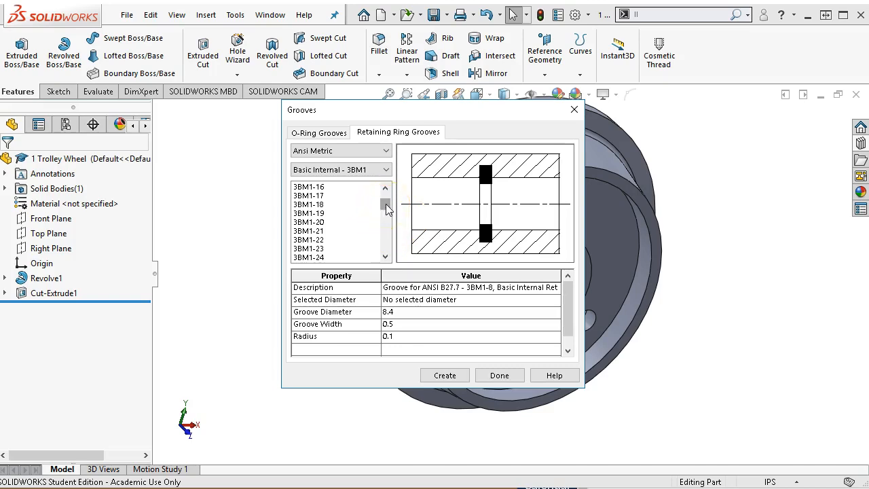
pyautogui.click(385, 228)
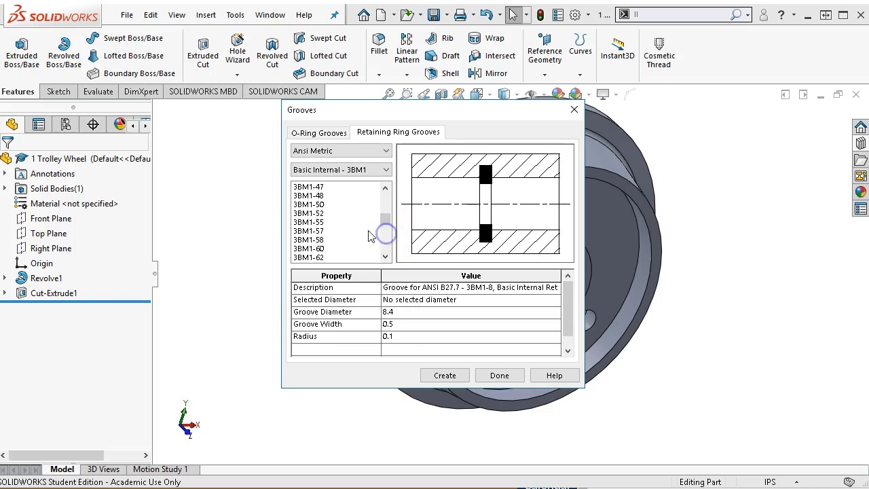
pyautogui.click(329, 204)
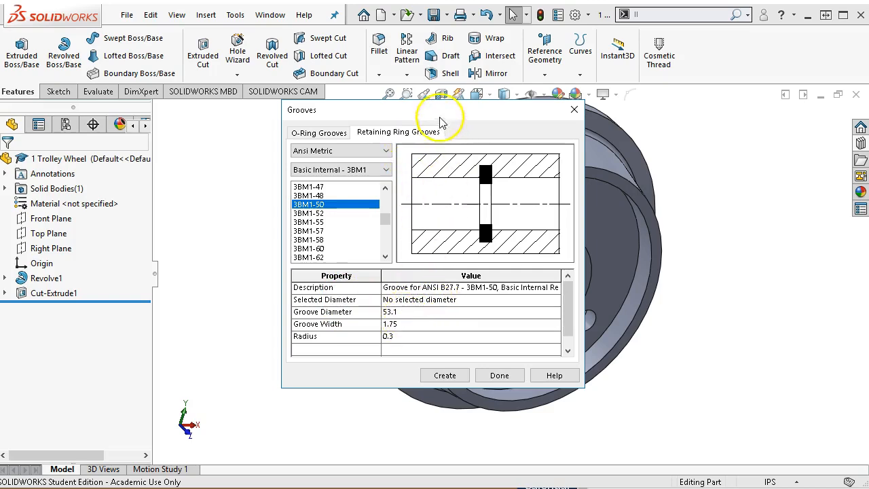
# Select the cylindrical face of the wheel's central bore and create a 3BM1-47 internal retaining ring groove in it.
pyautogui.moveTo(397, 111); pyautogui.dragTo(199, 115)
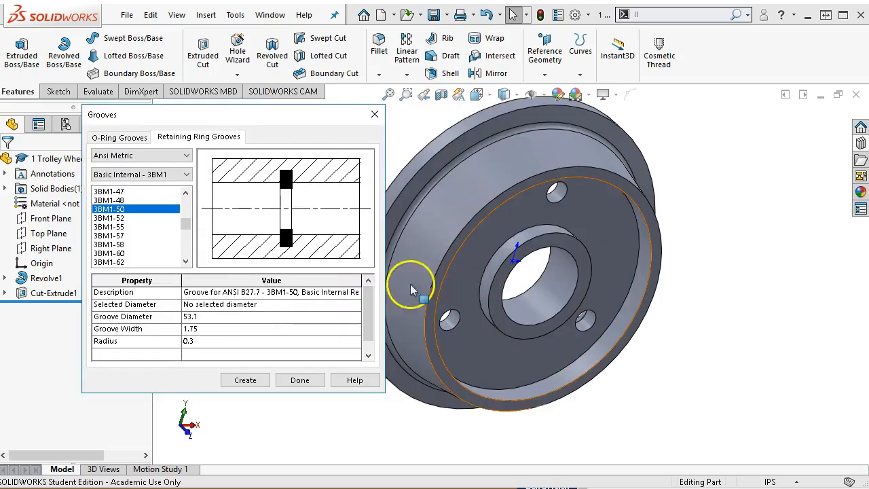
pyautogui.click(545, 296)
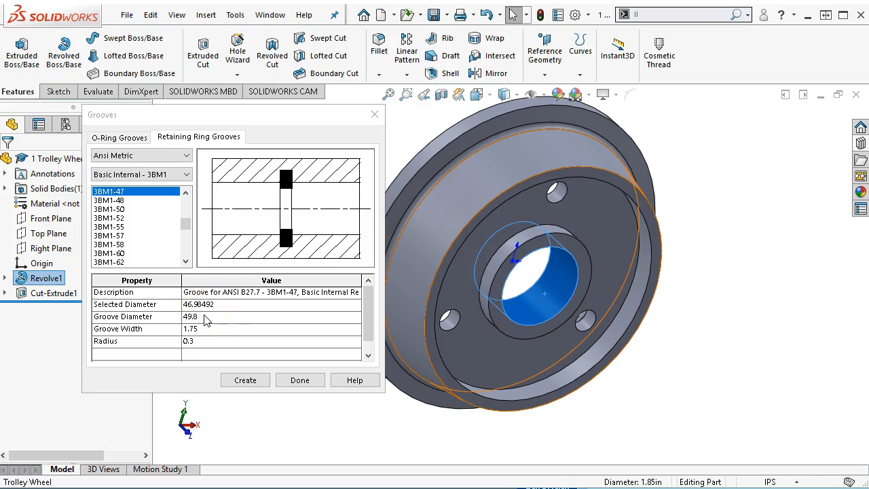
pyautogui.click(236, 382)
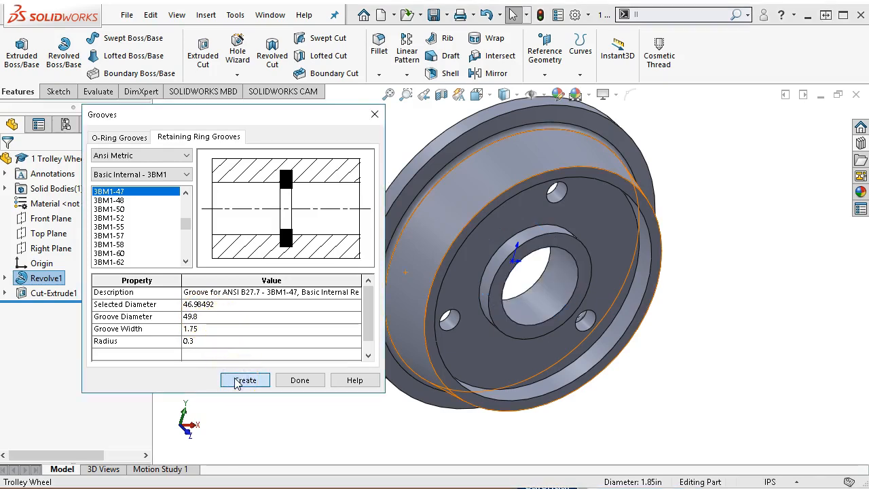
pyautogui.click(236, 382)
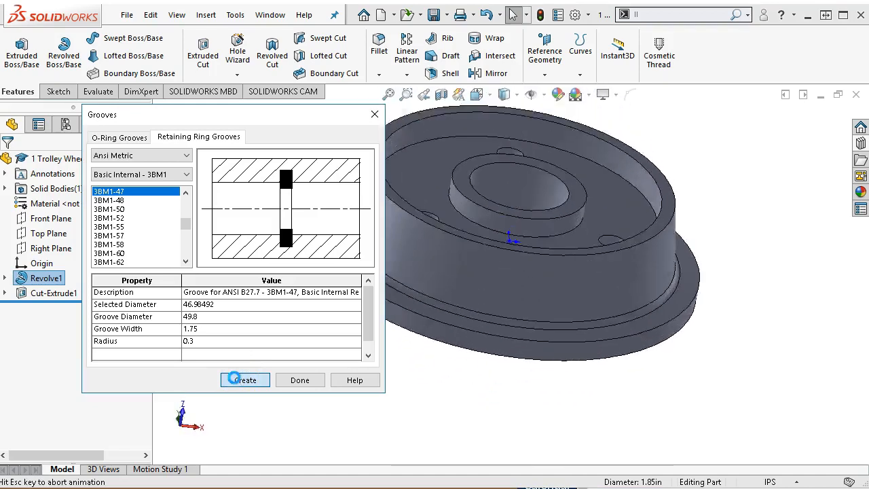
# Finish the groove creation and open the sketch of the new retaining ring groove feature for editing.
pyautogui.click(234, 379)
pyautogui.click(237, 382)
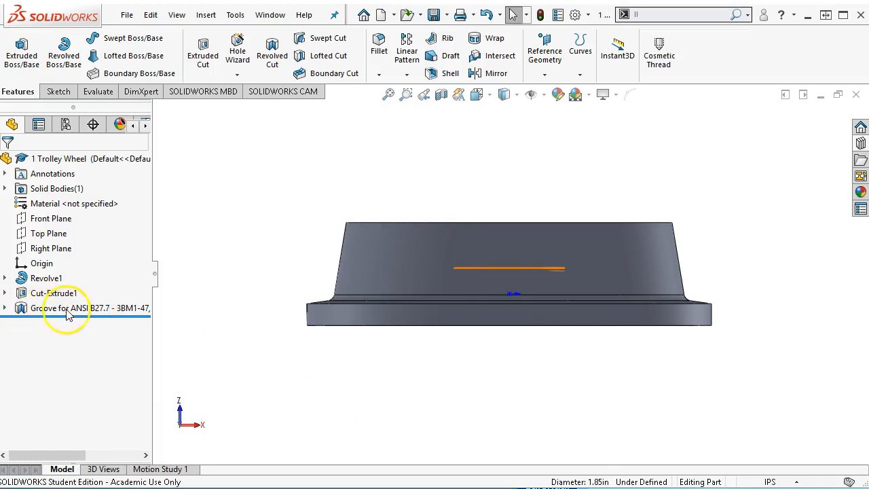
pyautogui.click(6, 310)
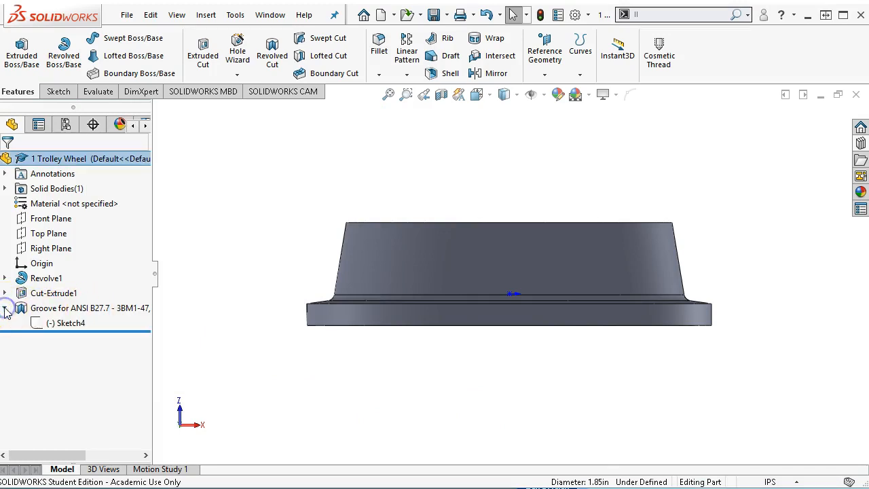
pyautogui.rightClick(51, 324)
pyautogui.click(64, 283)
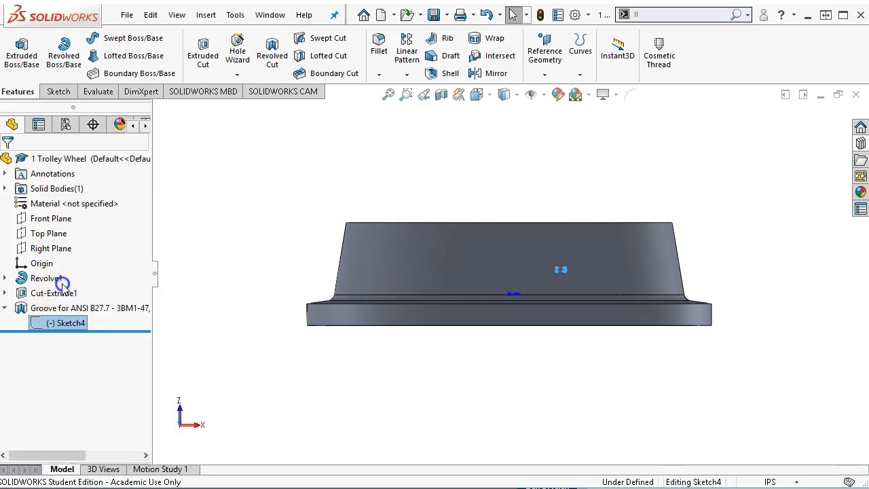
pyautogui.click(324, 345)
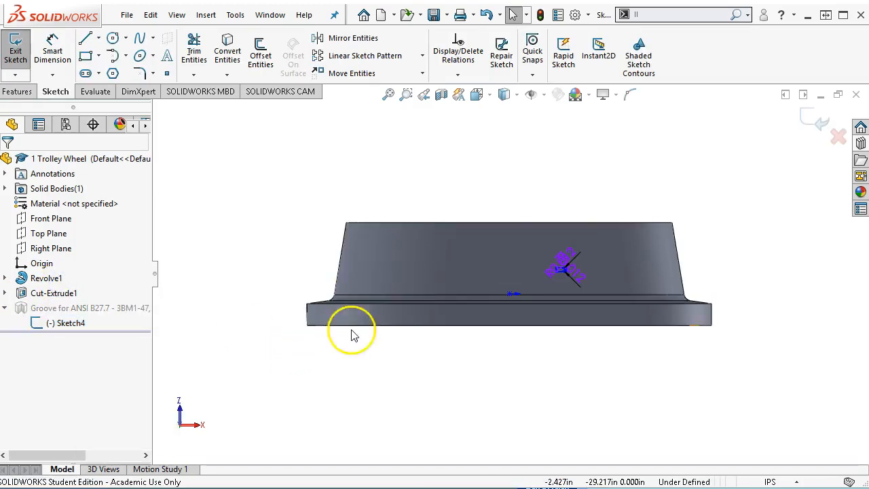
pyautogui.scroll(-2, 555, 272)
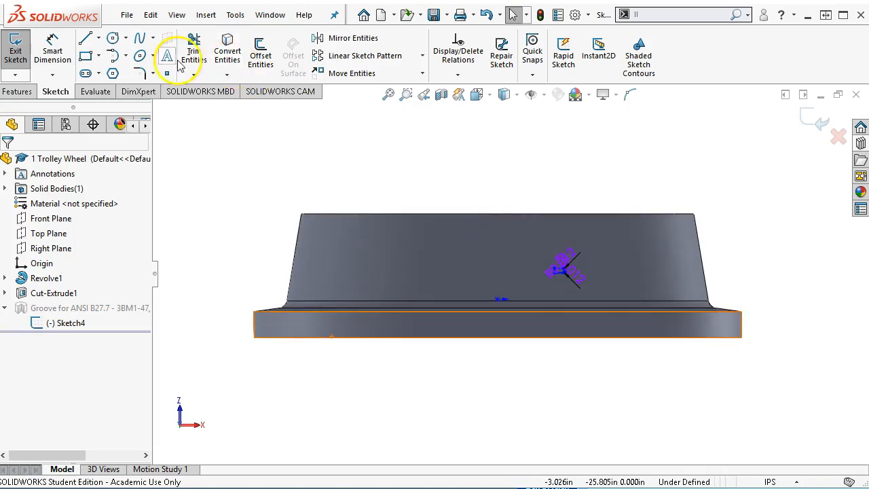
# Draw a vertical centerline through the wheel's axis from the flange's lower edge to the wheel's upper edge.
pyautogui.click(98, 38)
pyautogui.click(114, 73)
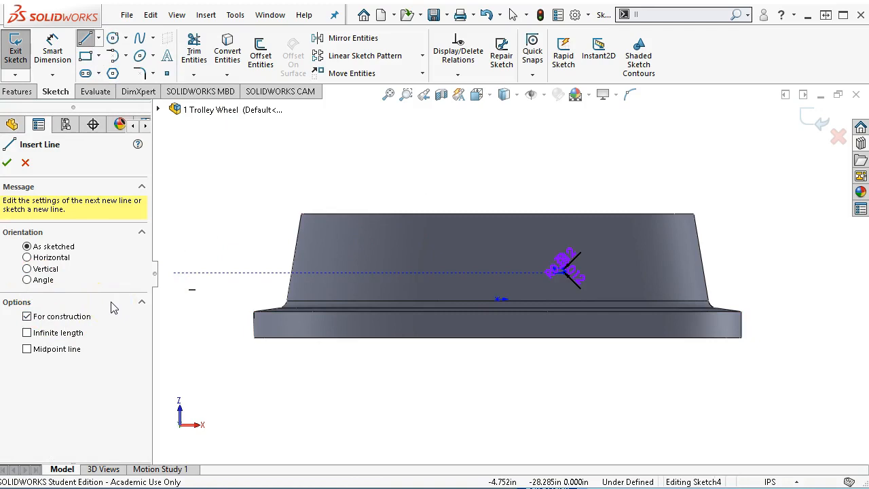
pyautogui.click(497, 337)
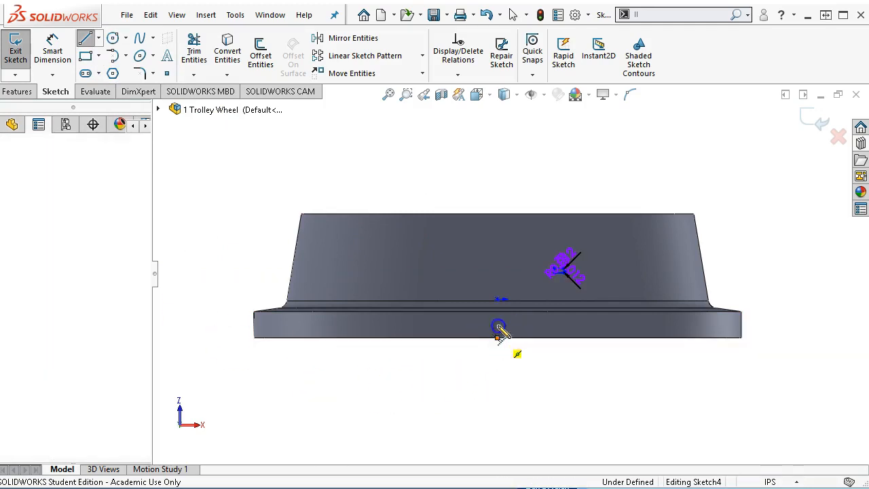
pyautogui.click(498, 214)
pyautogui.rightClick(548, 180)
pyautogui.click(581, 188)
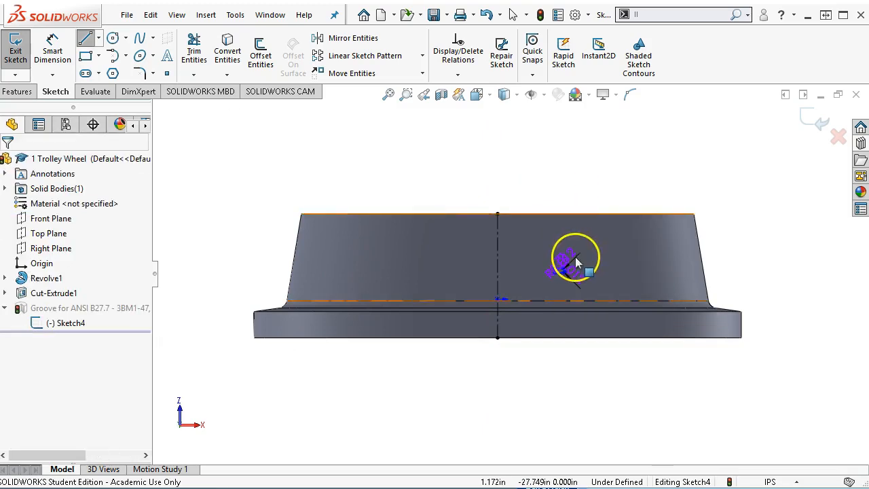
# Dimension the short inner vertical line of the groove profile and set the groove width to 0.125 in.
pyautogui.scroll(-8, 575, 262)
pyautogui.scroll(-4, 545, 280)
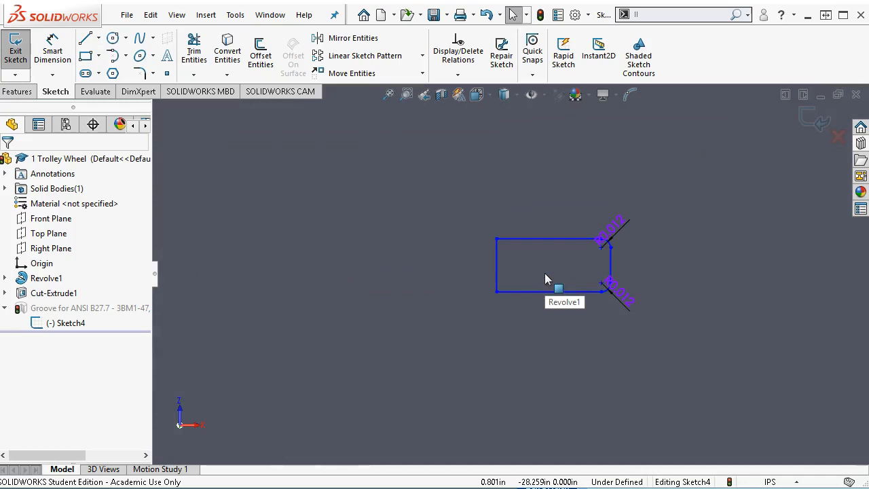
pyautogui.rightClick(527, 196)
pyautogui.click(667, 180)
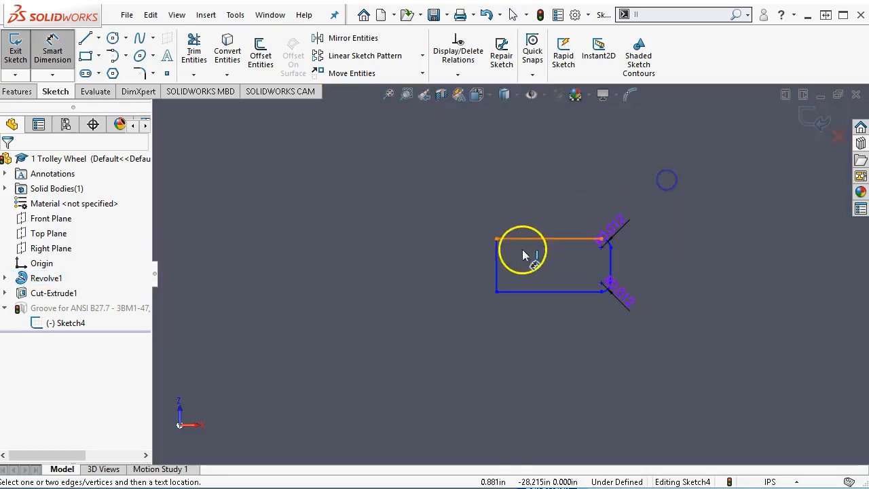
pyautogui.click(495, 270)
pyautogui.click(409, 267)
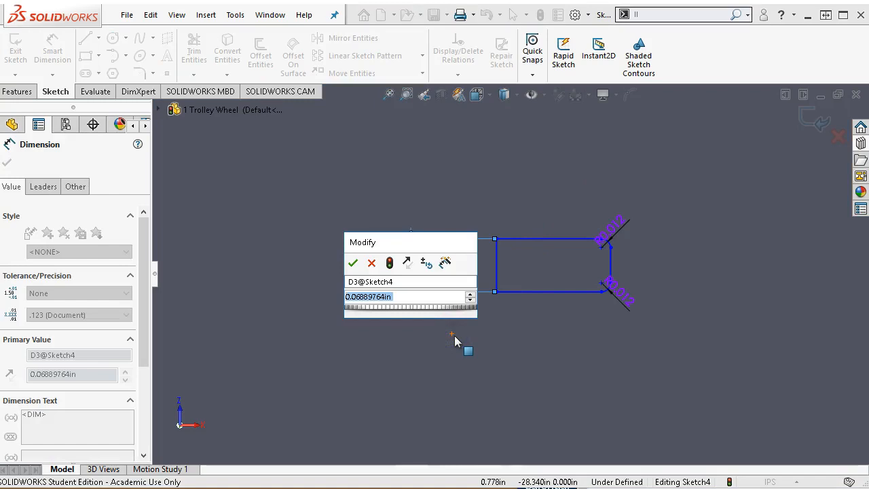
pyautogui.write('.125')
pyautogui.press('Return')
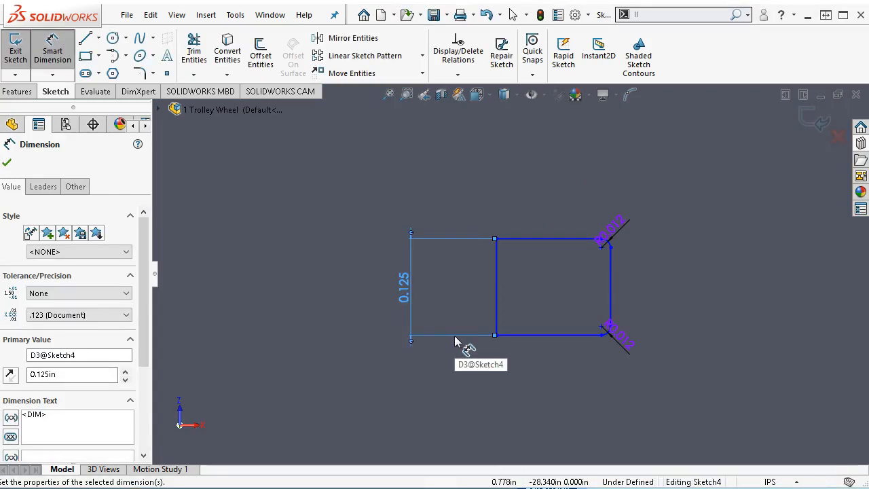
# Move both corner radius dimensions away from the groove profile so they are clear of its lines.
pyautogui.scroll(4, 461, 361)
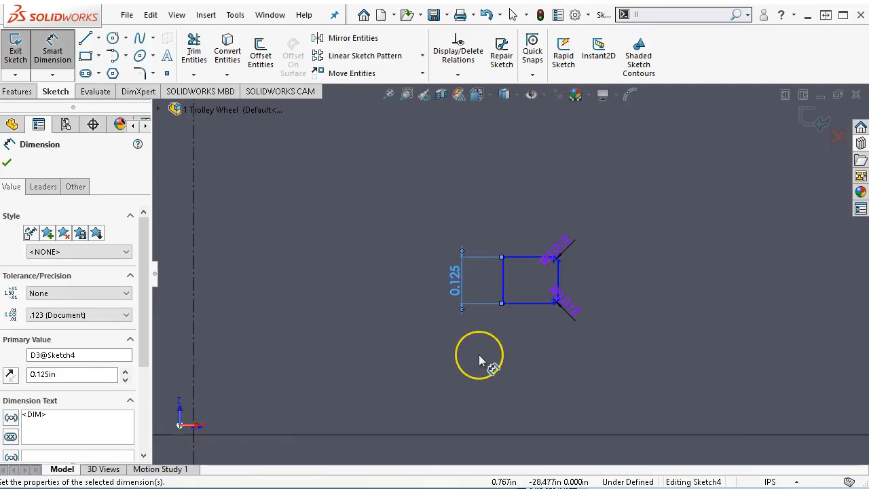
pyautogui.scroll(2, 479, 359)
pyautogui.scroll(1, 480, 355)
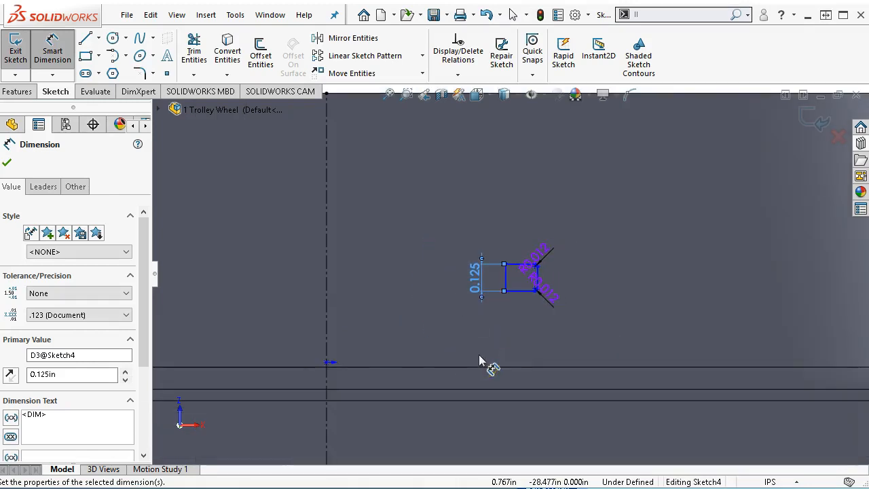
pyautogui.scroll(-1, 411, 320)
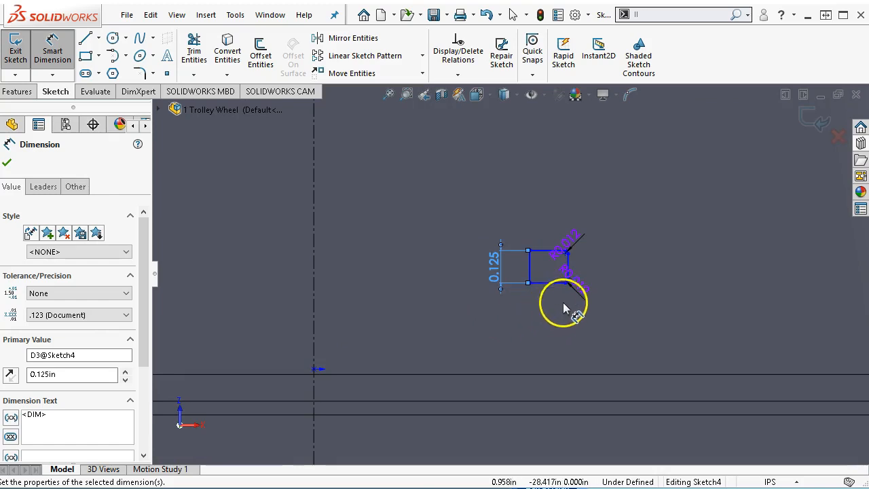
pyautogui.moveTo(581, 293); pyautogui.dragTo(642, 343)
pyautogui.click(581, 261)
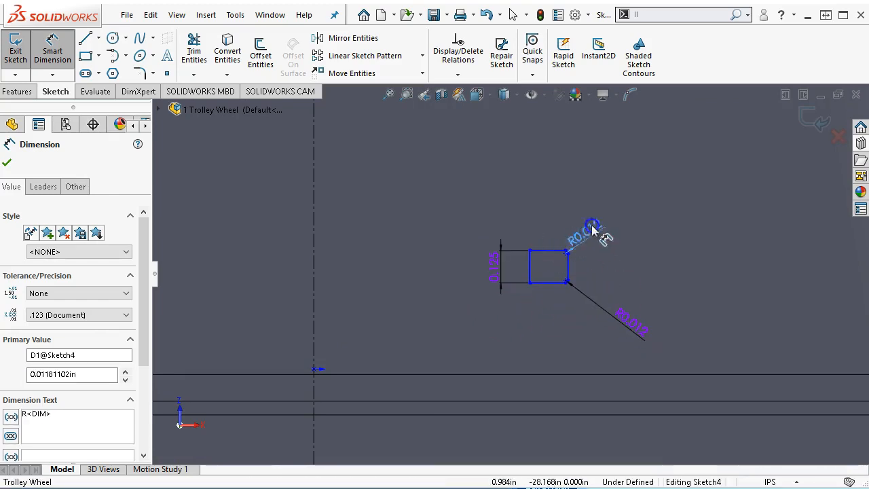
pyautogui.click(630, 239)
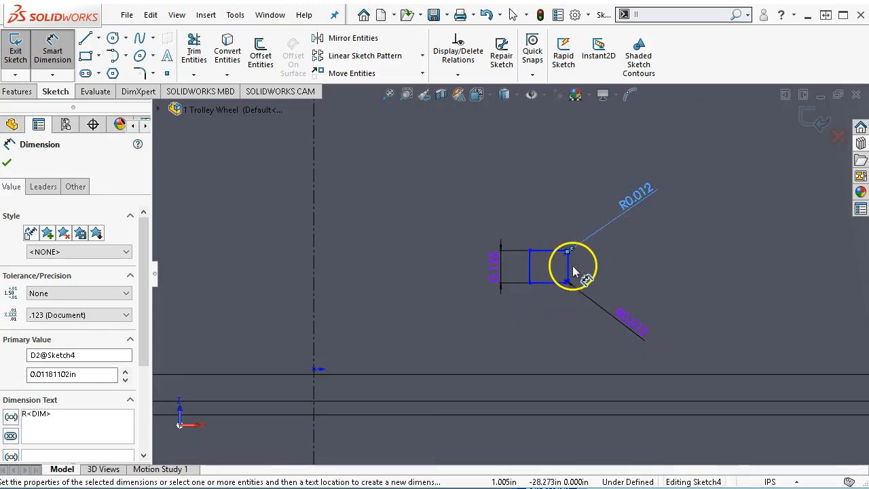
# Dimension the profile's outer vertical line about the centerline as a diameter and set it to 2 in.
pyautogui.click(567, 266)
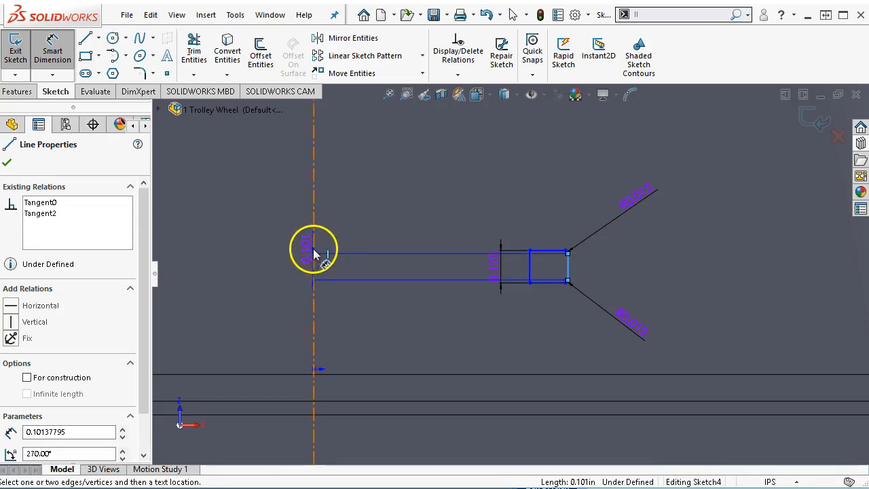
pyautogui.click(313, 248)
pyautogui.scroll(4, 399, 215)
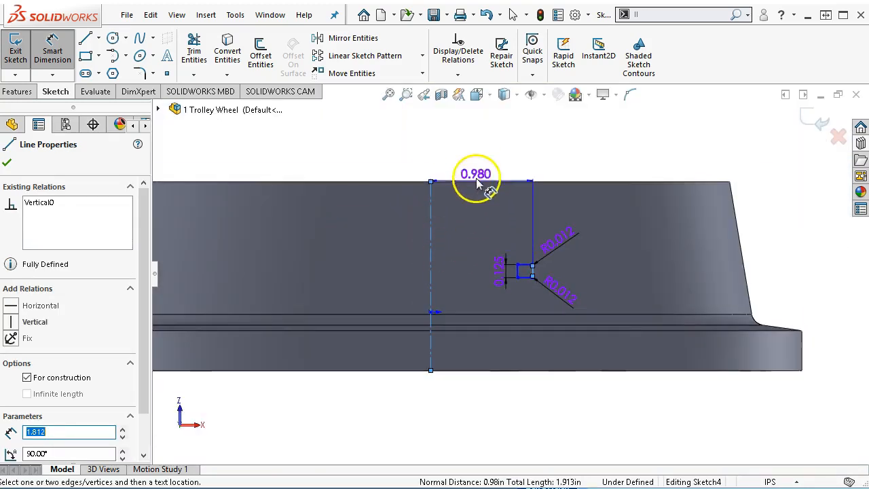
pyautogui.click(408, 155)
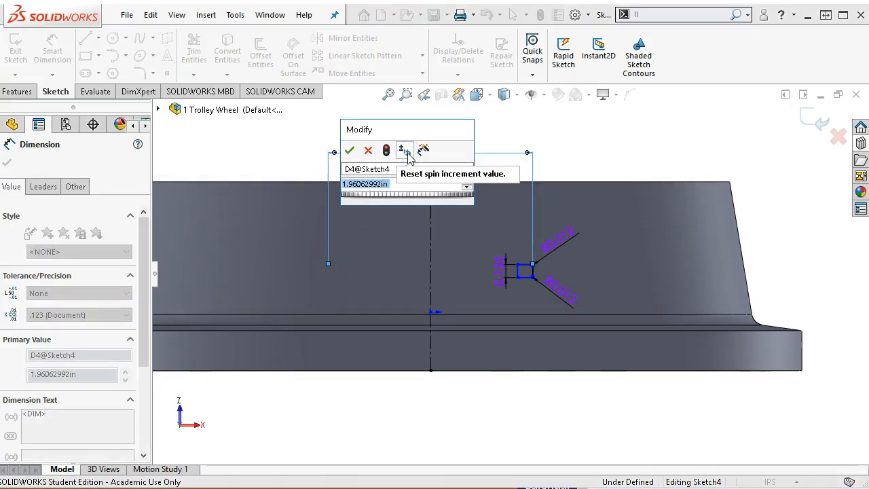
pyautogui.write('2')
pyautogui.press('Return')
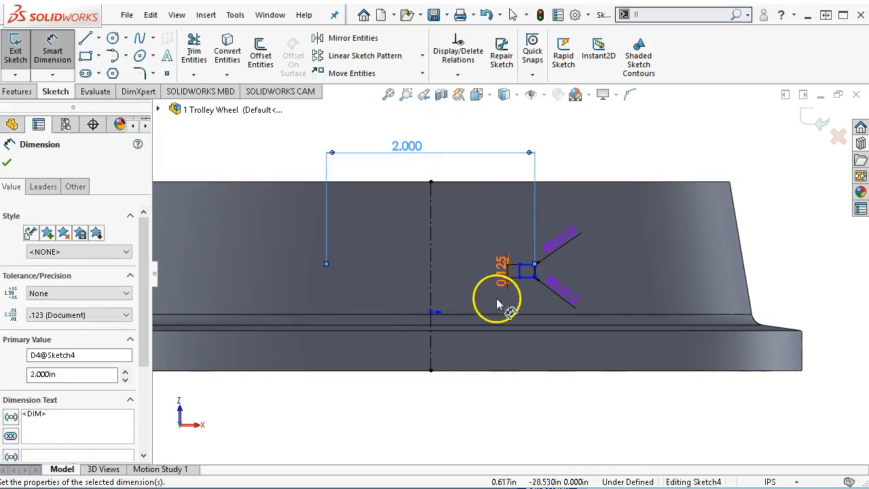
# Switch the model display to Hidden Lines Visible and leave the dimension command.
pyautogui.click(528, 97)
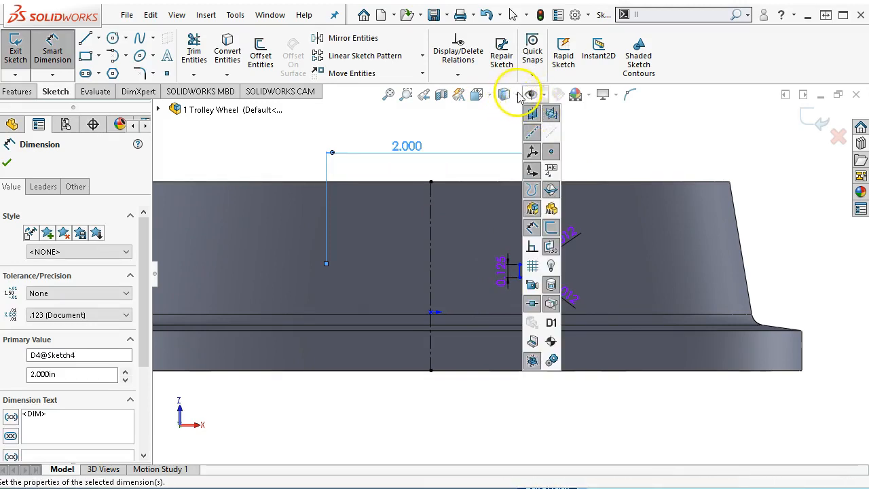
pyautogui.click(505, 95)
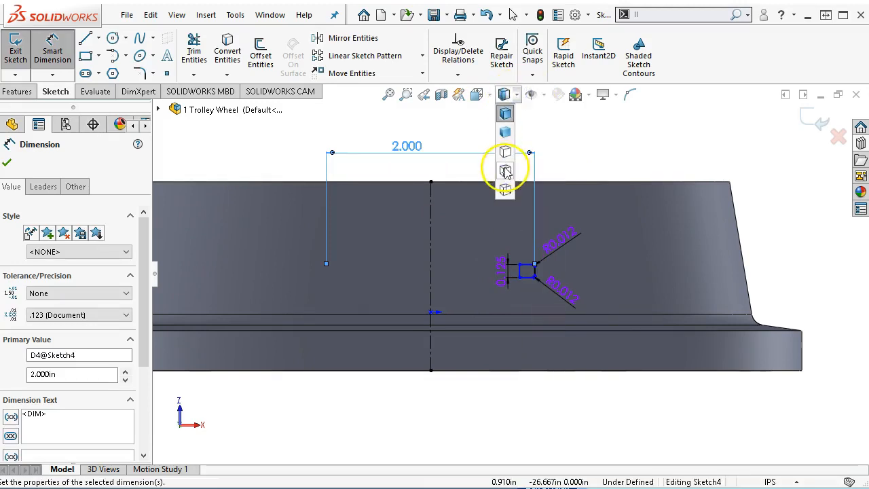
pyautogui.click(505, 170)
pyautogui.rightClick(603, 144)
pyautogui.click(638, 182)
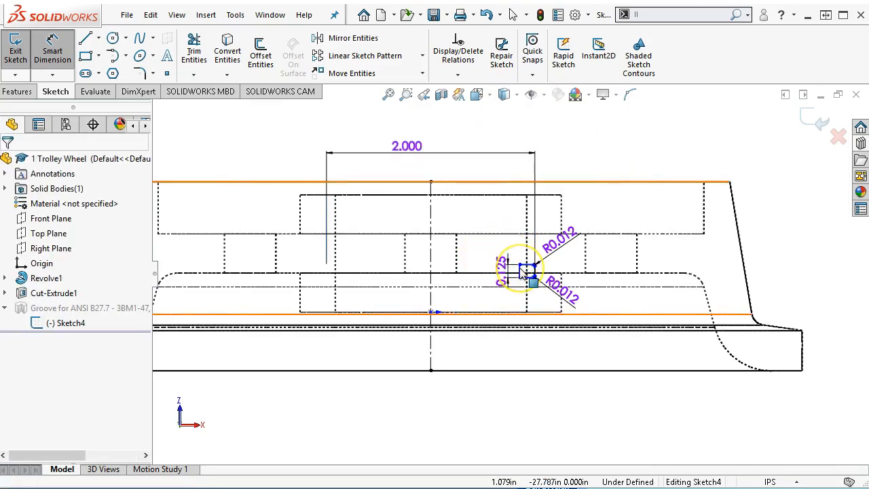
# Attach the upper inner corner of the groove profile to the dashed edge of the central bore.
pyautogui.scroll(-1, 521, 267)
pyautogui.click(529, 265)
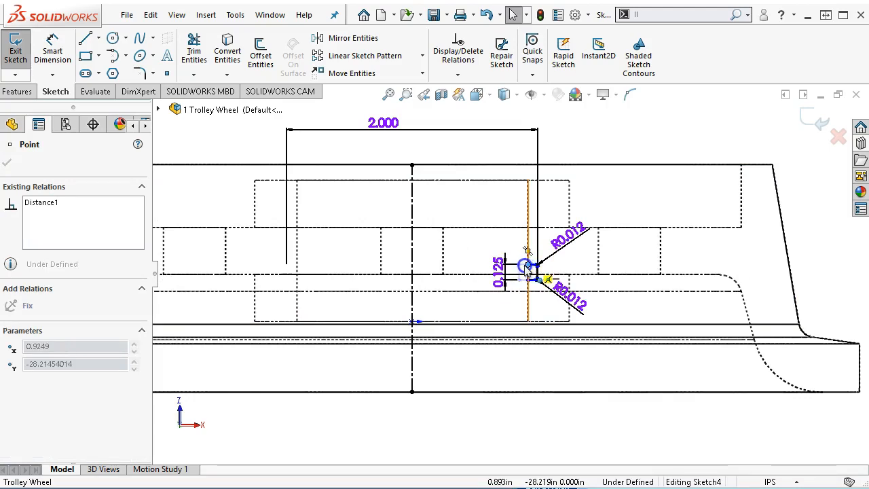
pyautogui.scroll(-2, 529, 266)
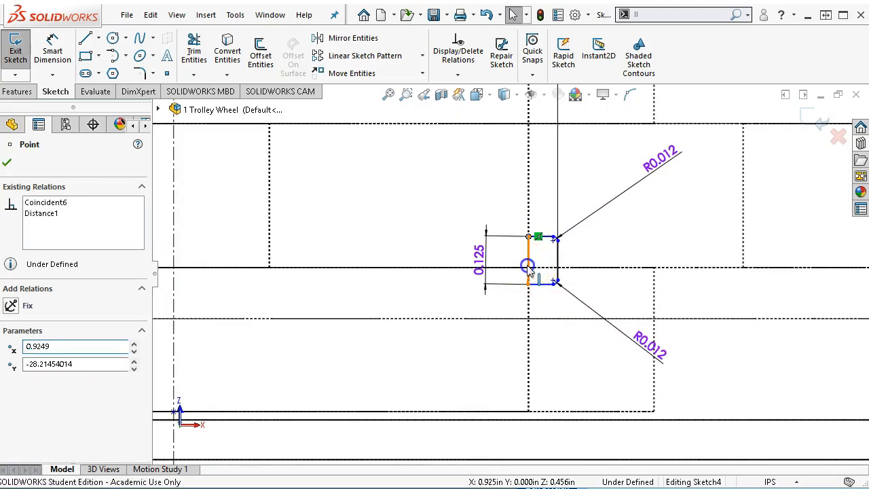
# Make the groove profile's inner line vertical and its upper and lower lines horizontal.
pyautogui.click(528, 268)
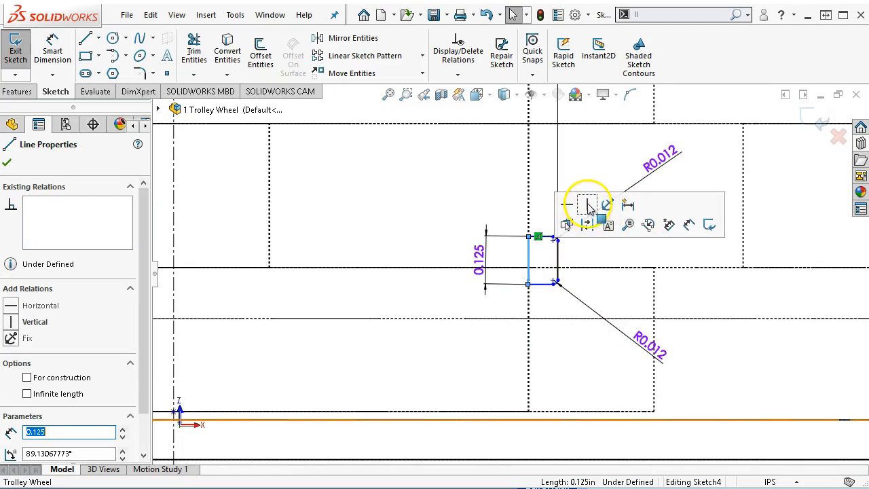
pyautogui.click(589, 207)
pyautogui.click(540, 237)
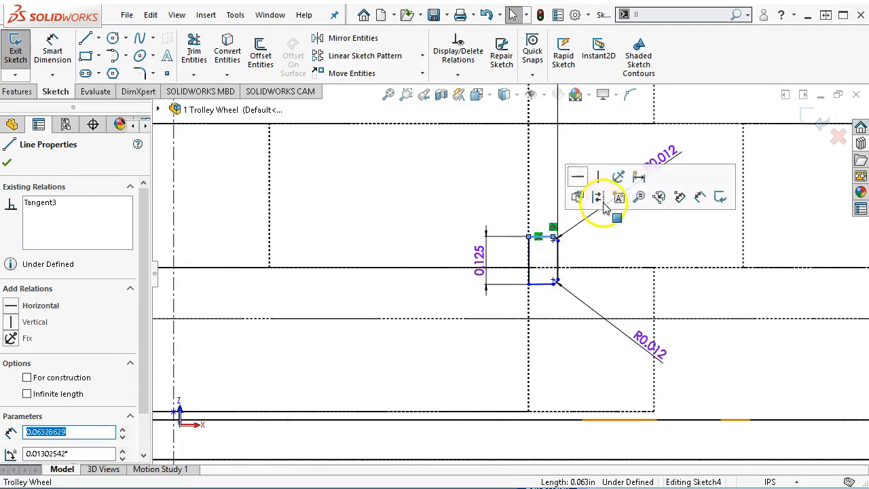
pyautogui.click(542, 284)
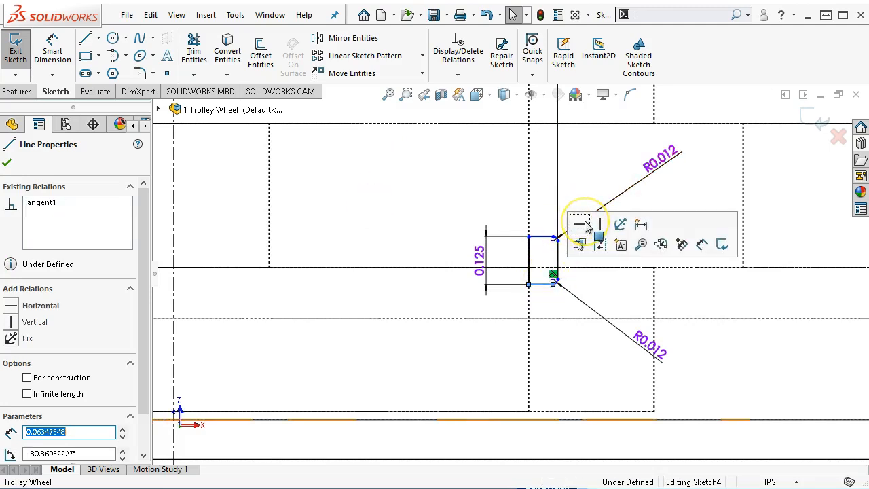
pyautogui.click(582, 225)
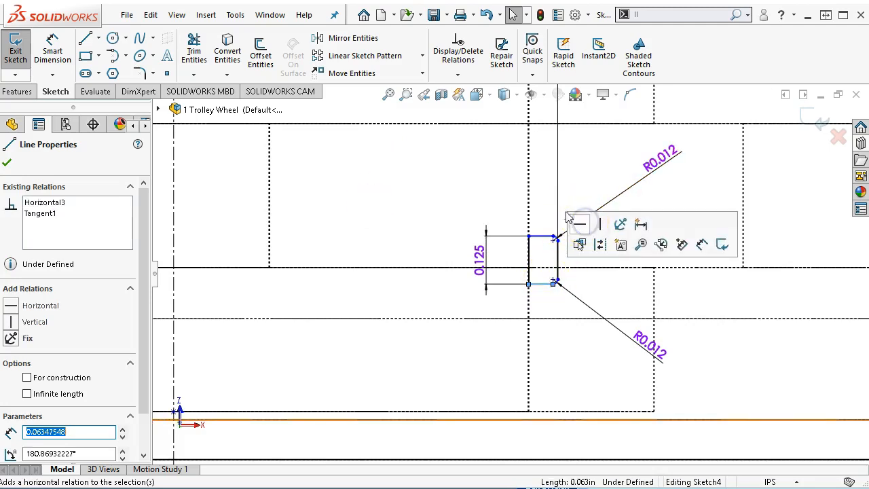
# Slide the groove profile down along the bore edge, closer to the lower face of the hub.
pyautogui.scroll(-4, 469, 170)
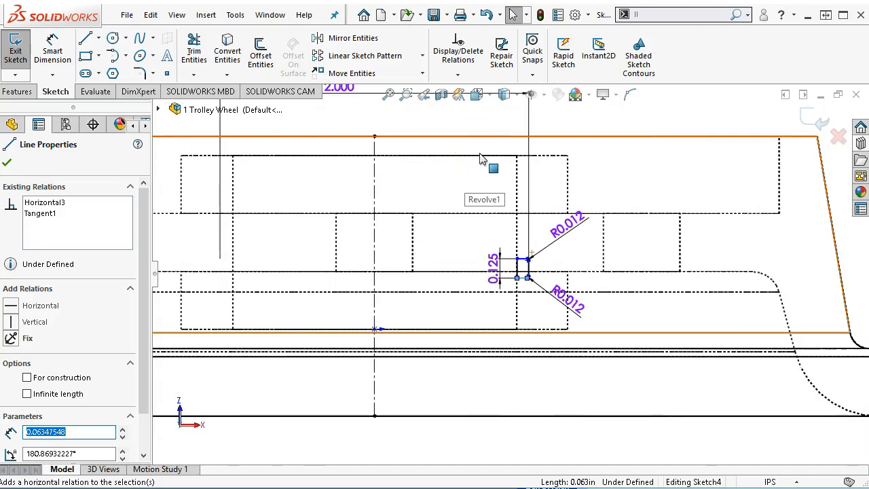
pyautogui.click(510, 170)
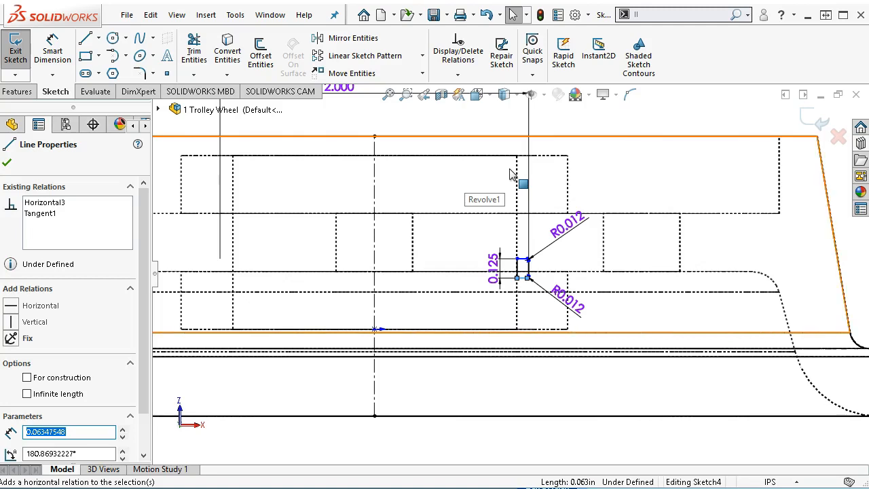
pyautogui.keyDown('shift'); pyautogui.moveTo(512, 174); pyautogui.dragTo(511, 219, button='middle'); pyautogui.keyUp('shift')
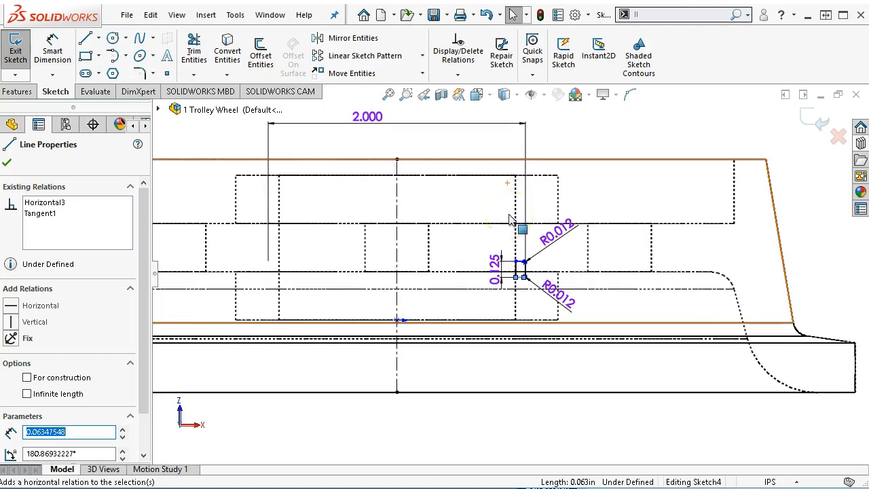
pyautogui.click(513, 280)
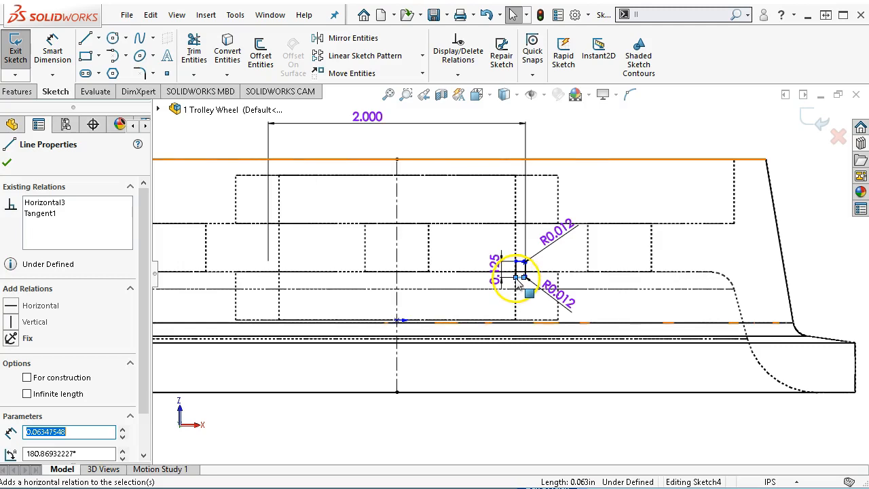
pyautogui.scroll(-1, 514, 283)
pyautogui.moveTo(516, 277)
pyautogui.mouseDown()
pyautogui.moveTo(518, 310)
pyautogui.moveTo(516, 302)
pyautogui.mouseUp()
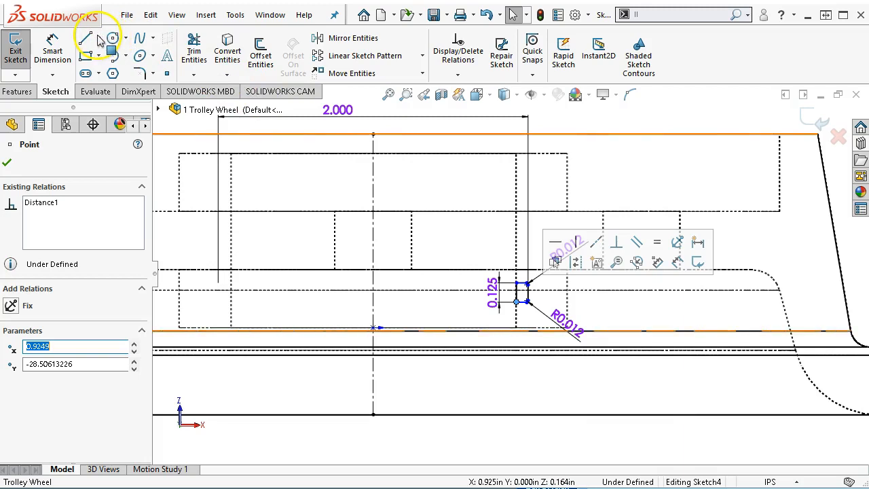
# Switch the display to Shaded With Edges and sketch a horizontal centerline about 1.08 in long from the vertical axis, above the groove profile.
pyautogui.click(517, 95)
pyautogui.click(506, 117)
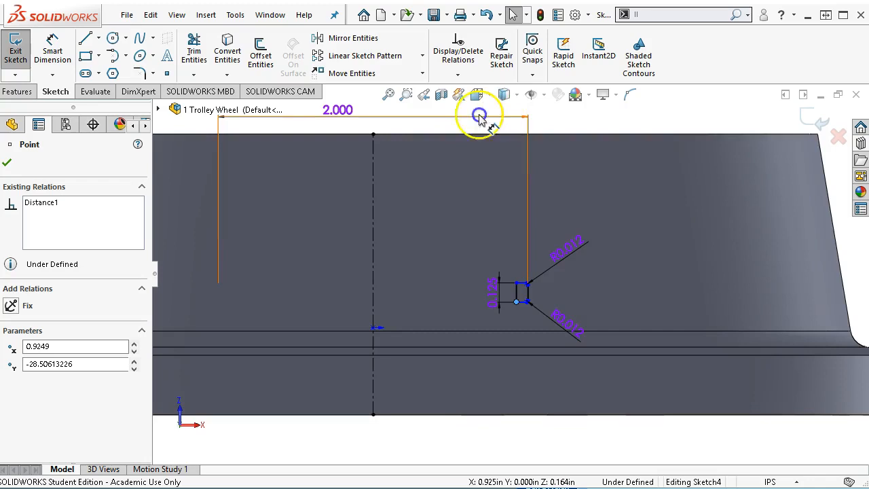
pyautogui.click(99, 40)
pyautogui.click(112, 71)
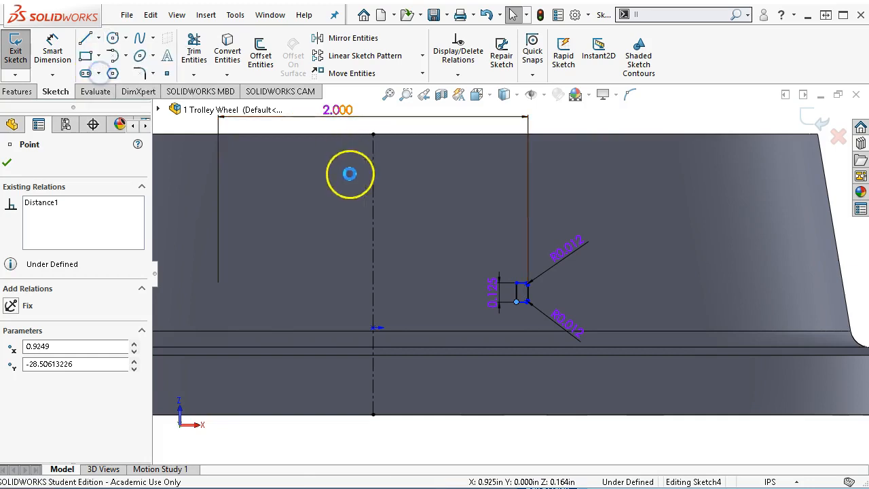
pyautogui.click(373, 248)
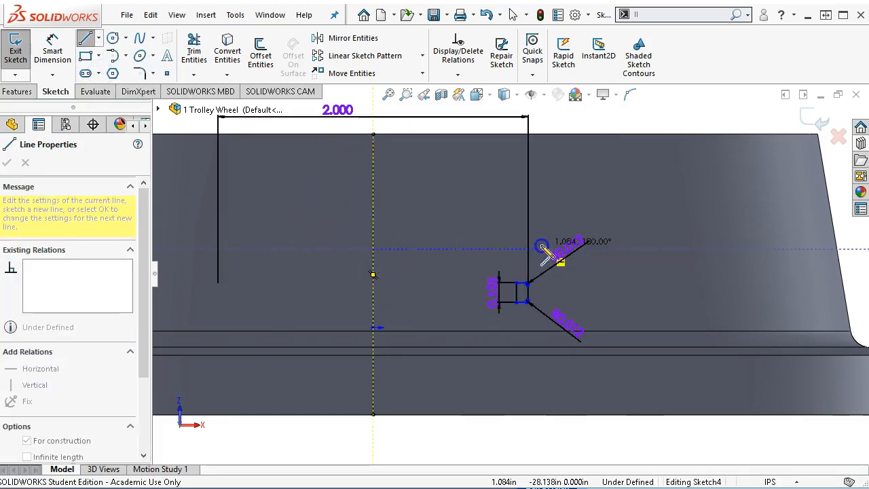
pyautogui.doubleClick(541, 249)
pyautogui.rightClick(592, 231)
pyautogui.click(620, 229)
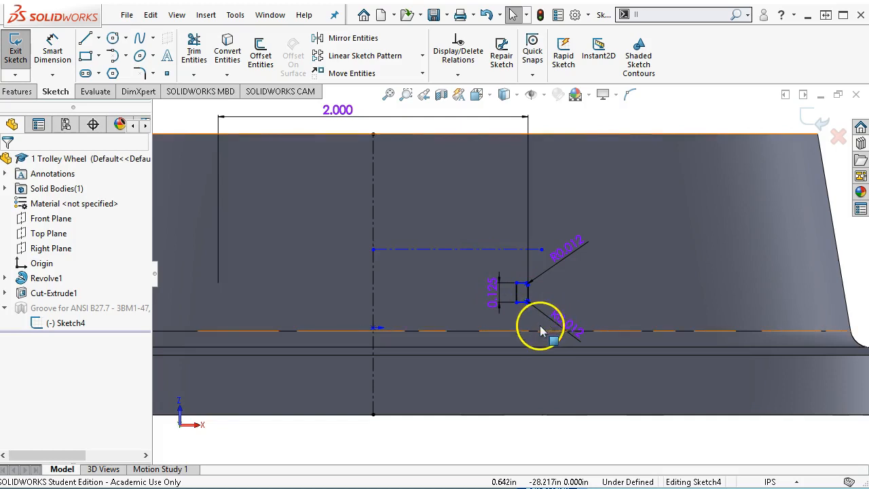
# Mirror the complete groove profile about the new horizontal centerline.
pyautogui.moveTo(470, 259); pyautogui.dragTo(539, 320)
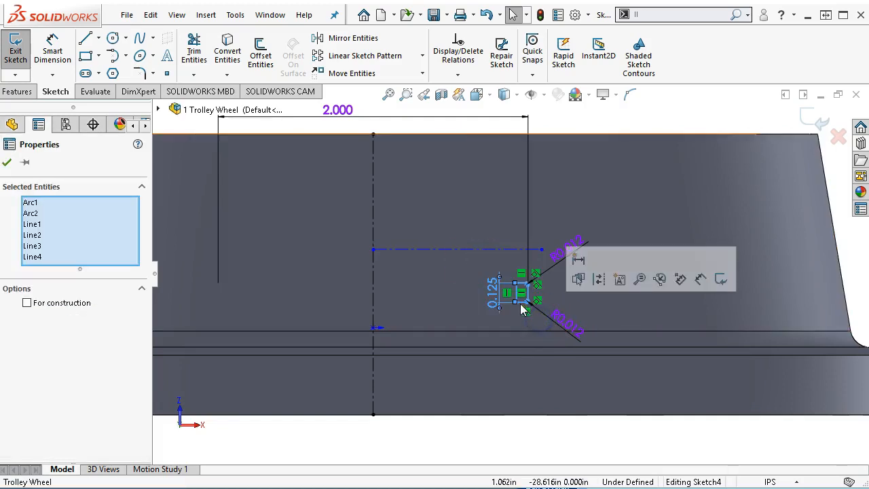
pyautogui.keyDown('ctrl'); pyautogui.click(507, 250); pyautogui.keyUp('ctrl')
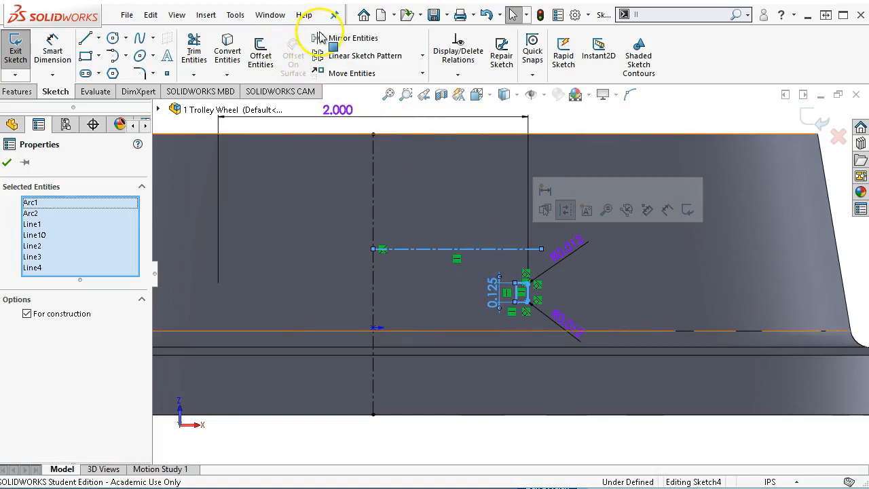
pyautogui.click(334, 40)
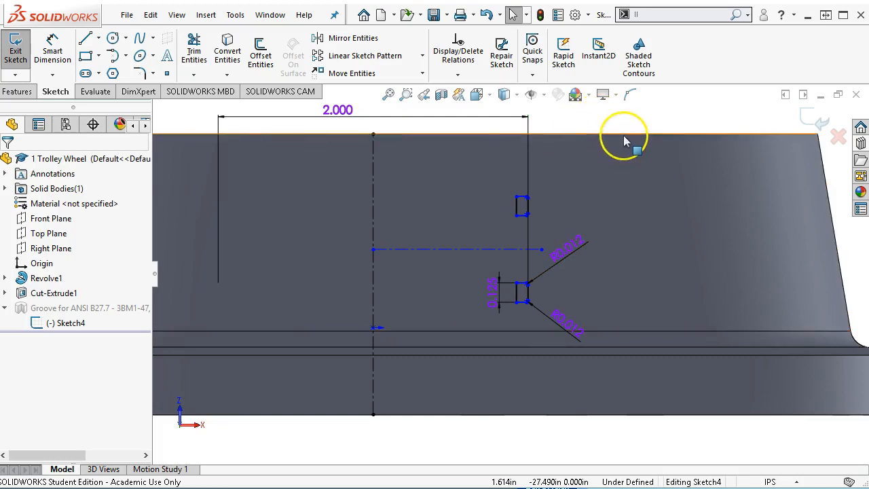
# Dimension the gap between the facing horizontal lines of the two groove profiles and set it to 0.553 in.
pyautogui.rightClick(669, 112)
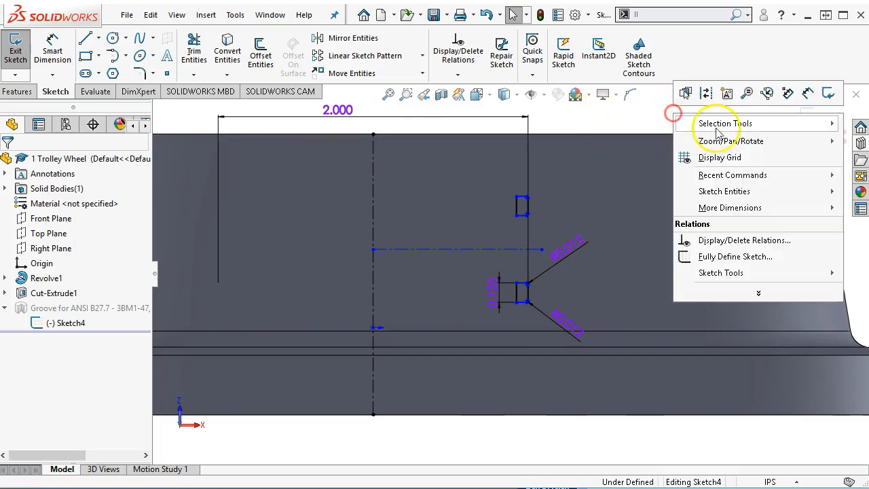
pyautogui.click(804, 93)
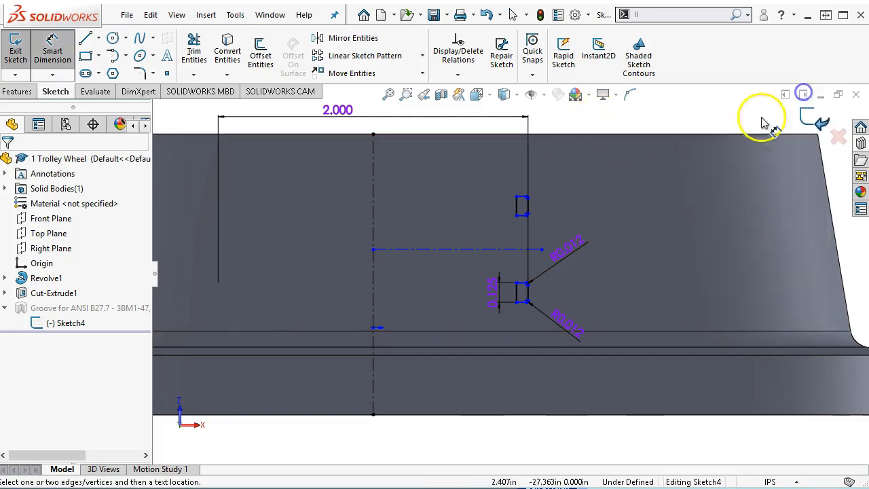
pyautogui.click(523, 286)
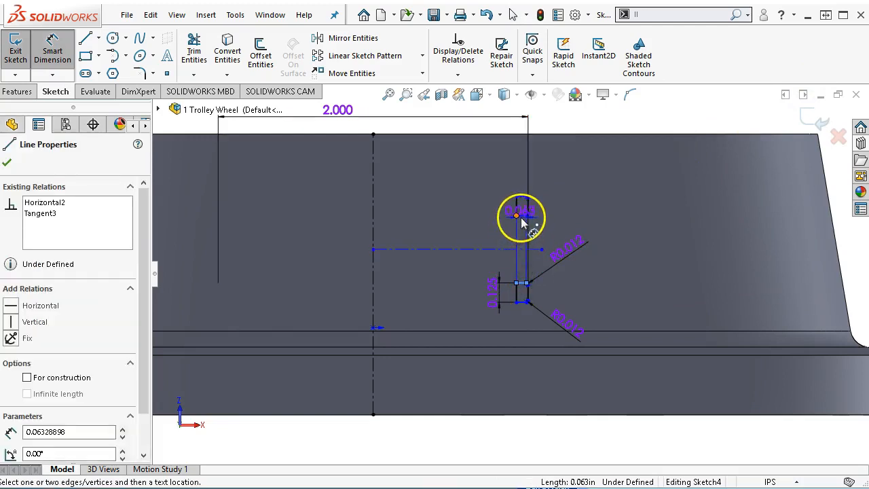
pyautogui.scroll(-3, 517, 218)
pyautogui.click(530, 219)
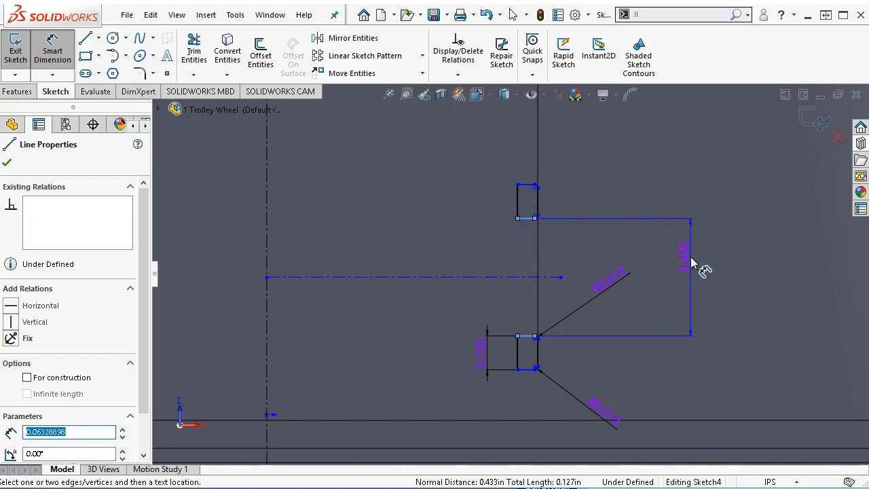
pyautogui.click(692, 264)
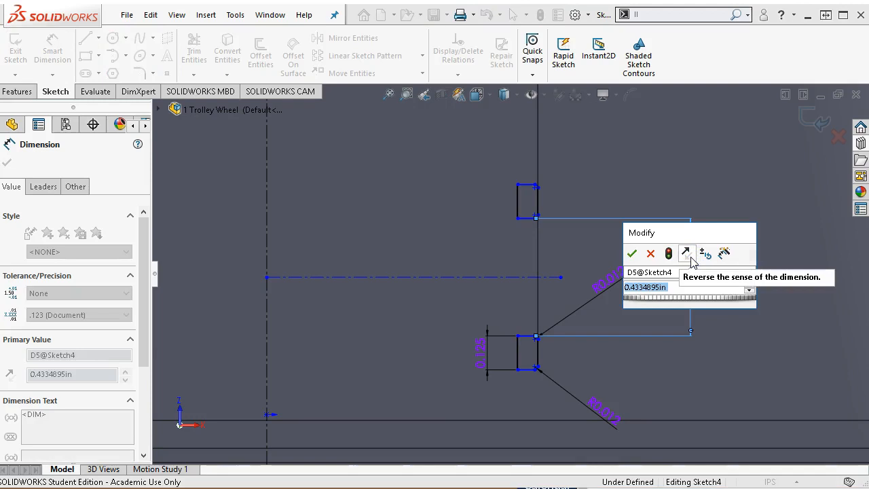
pyautogui.write('0.553')
pyautogui.press('Return')
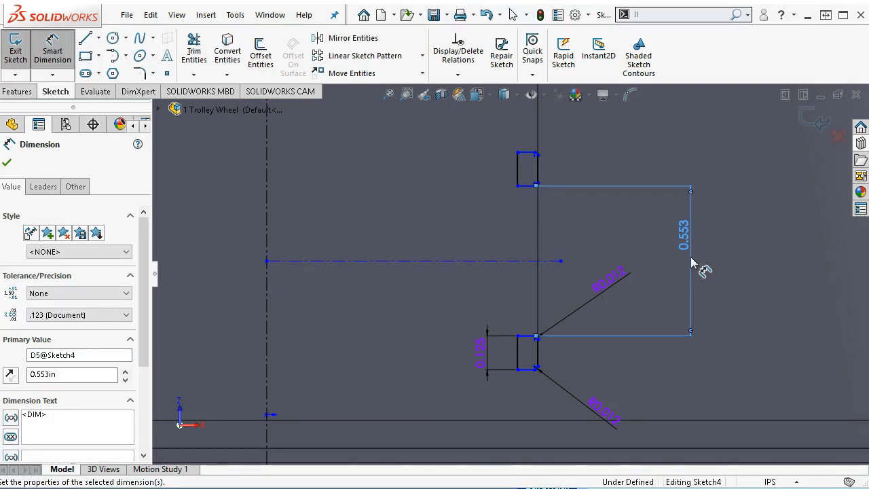
pyautogui.rightClick(603, 156)
pyautogui.click(641, 194)
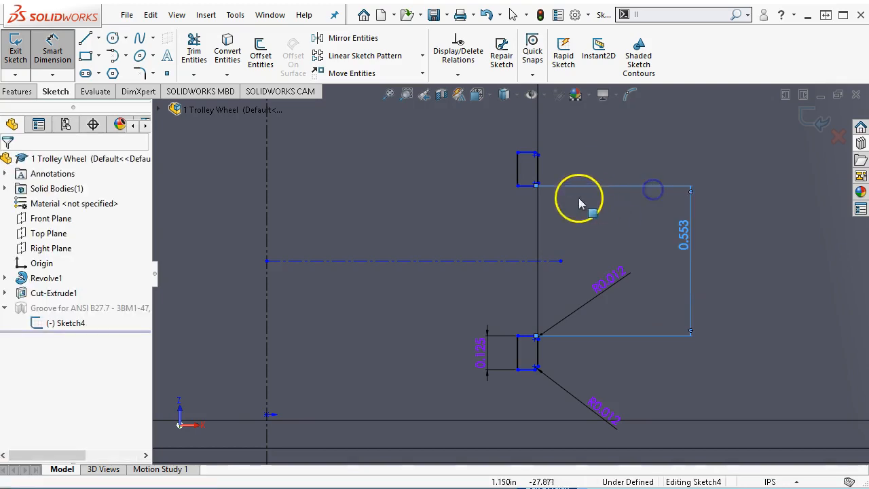
# Make the horizontal centerline's free endpoint coincident with the outer vertical line of the mirrored groove profile.
pyautogui.click(537, 173)
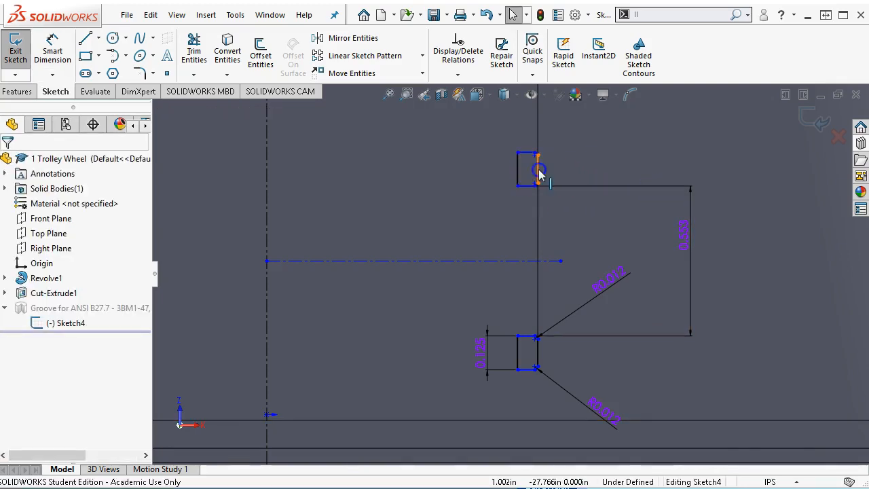
pyautogui.keyDown('ctrl'); pyautogui.click(560, 261); pyautogui.keyUp('ctrl')
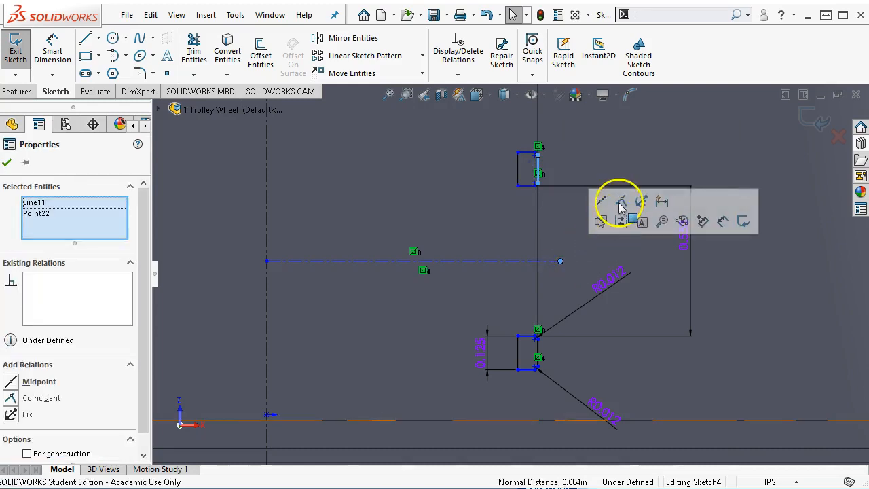
pyautogui.click(619, 204)
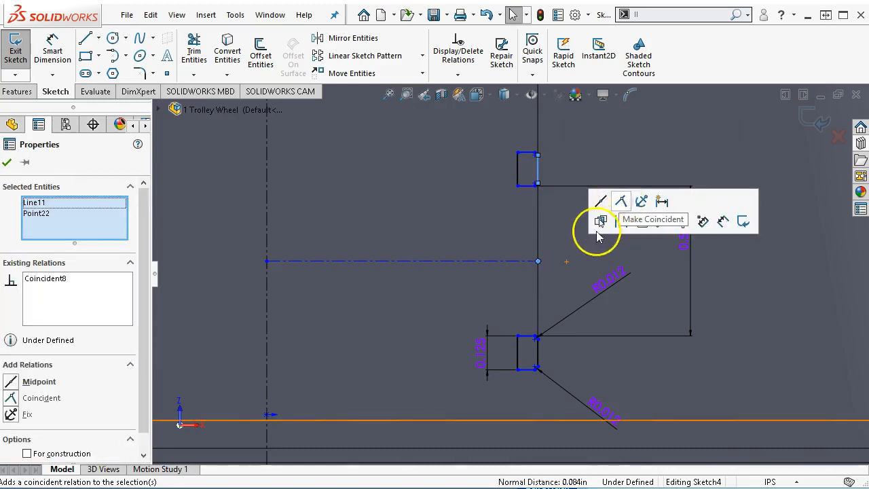
pyautogui.click(570, 212)
pyautogui.scroll(2, 574, 222)
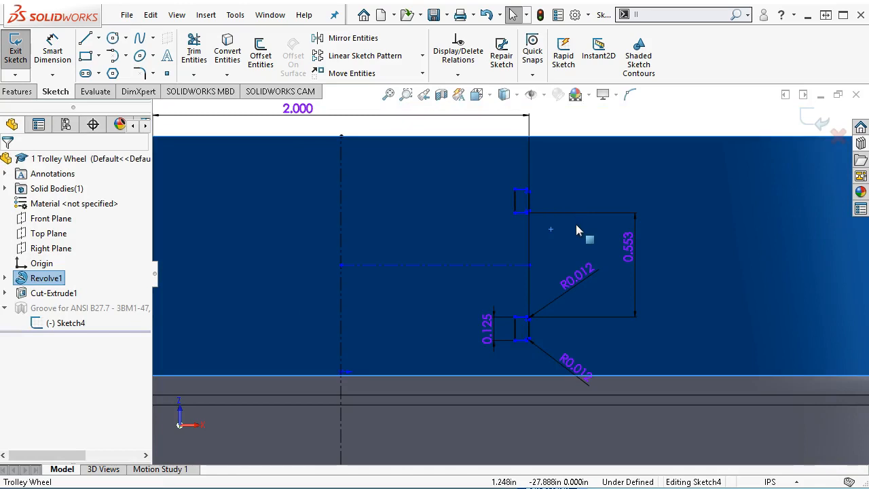
pyautogui.click(639, 126)
# Switch the model display to Hidden Lines Visible.
pyautogui.click(545, 96)
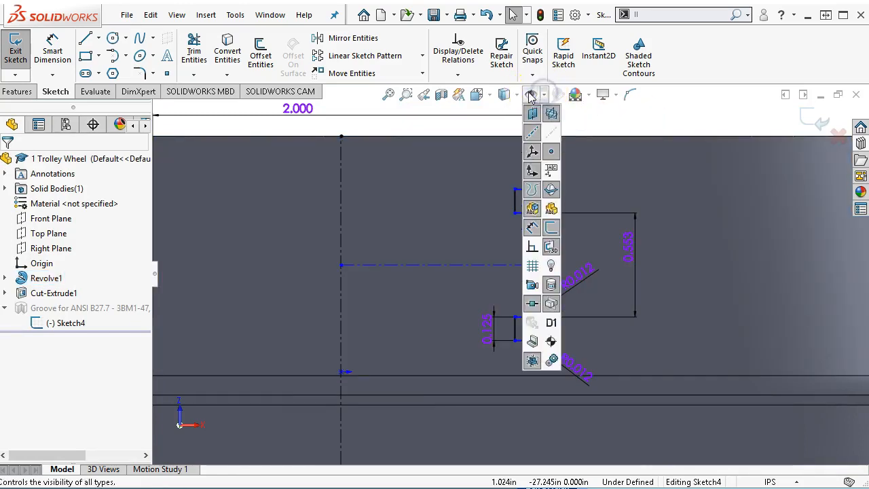
pyautogui.click(515, 95)
pyautogui.click(504, 171)
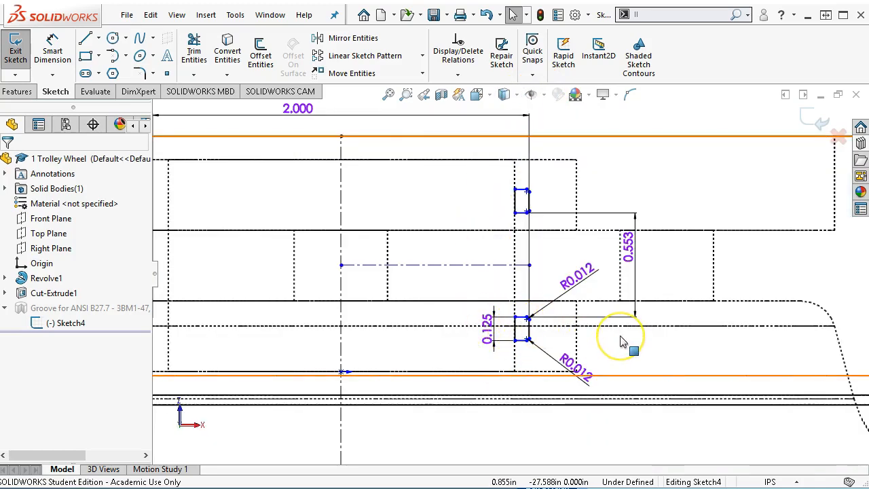
# Examine both groove profiles against the hub's hidden edges from an angled view and the standard views, ending in the Bottom view.
pyautogui.scroll(1, 619, 337)
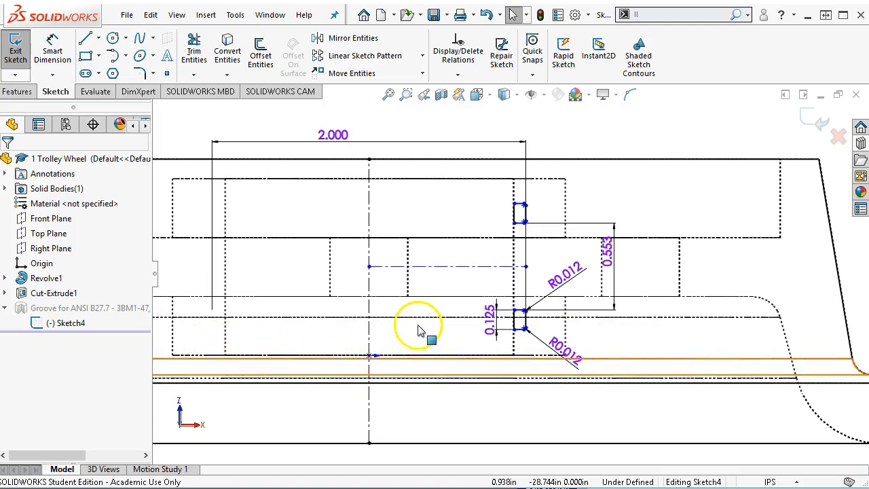
pyautogui.scroll(1, 419, 329)
pyautogui.scroll(1, 616, 155)
pyautogui.moveTo(616, 155)
pyautogui.mouseDown(button='middle')
pyautogui.moveTo(615, 147)
pyautogui.moveTo(516, 190)
pyautogui.moveTo(319, 291)
pyautogui.mouseUp(button='middle')
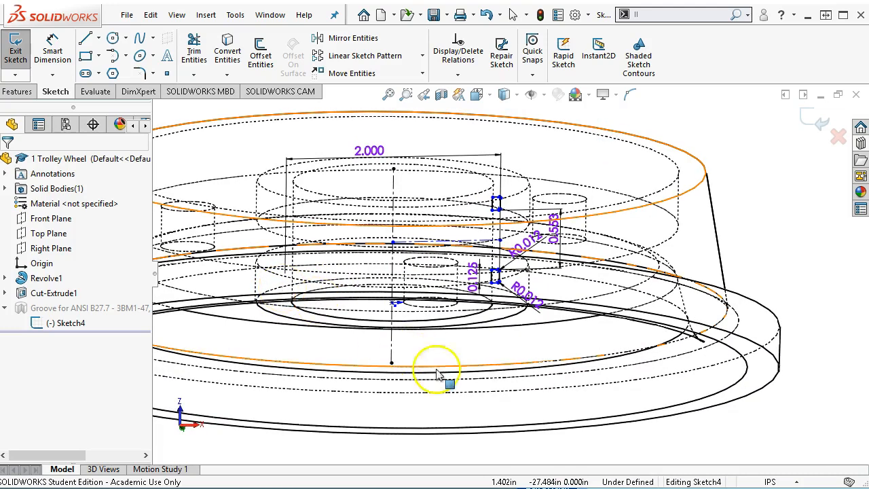
pyautogui.click(581, 351)
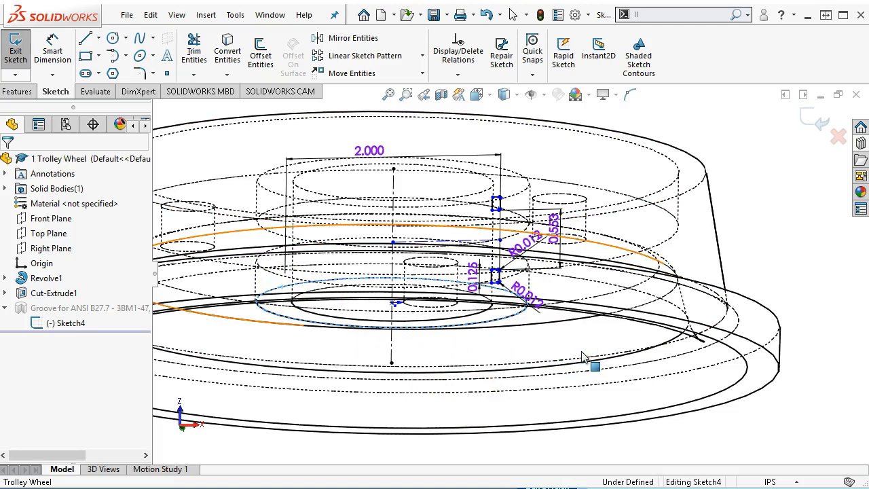
pyautogui.click(746, 238)
pyautogui.hotkey('ctrl', '1')
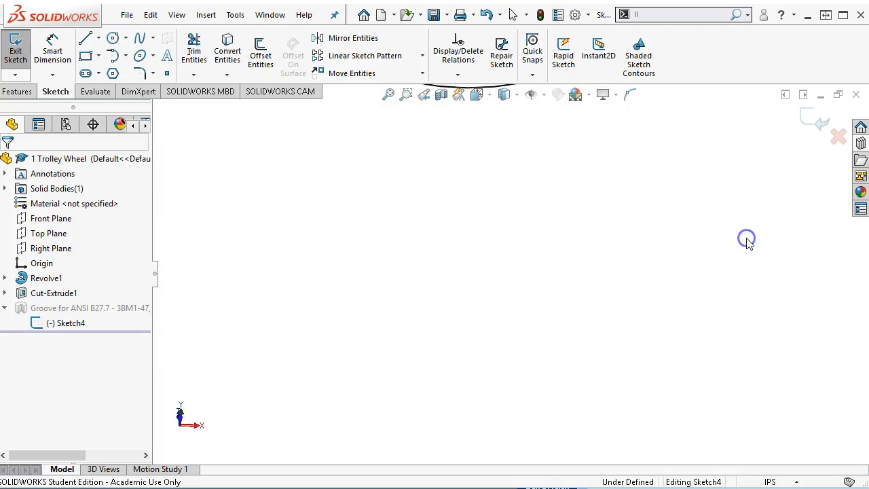
pyautogui.hotkey('ctrl', '5')
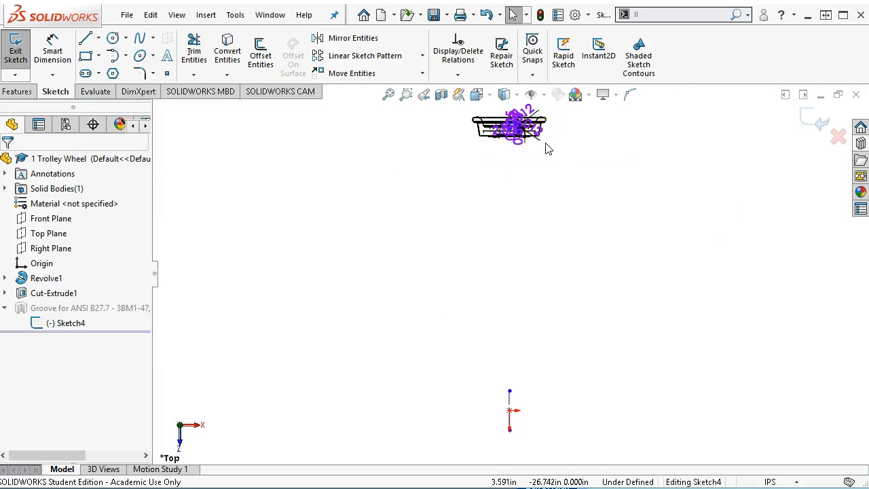
pyautogui.hotkey('ctrl', '6')
pyautogui.scroll(-10, 526, 451)
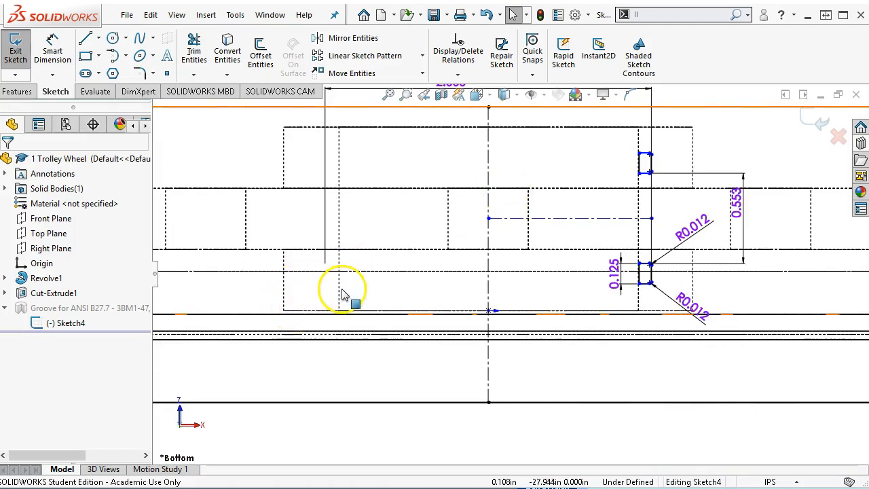
pyautogui.press('z')
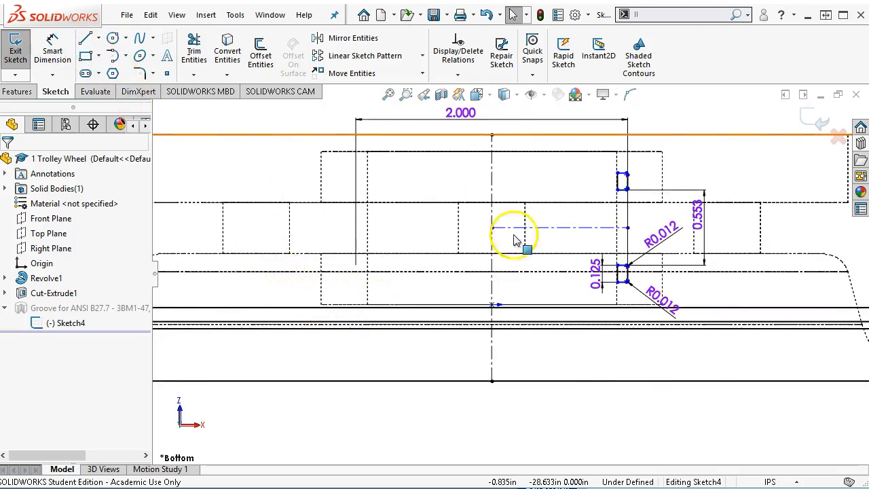
# Dimension the lower groove profile's bottom line from the hub's lower face and set the distance to 0.125 in.
pyautogui.scroll(-1, 651, 287)
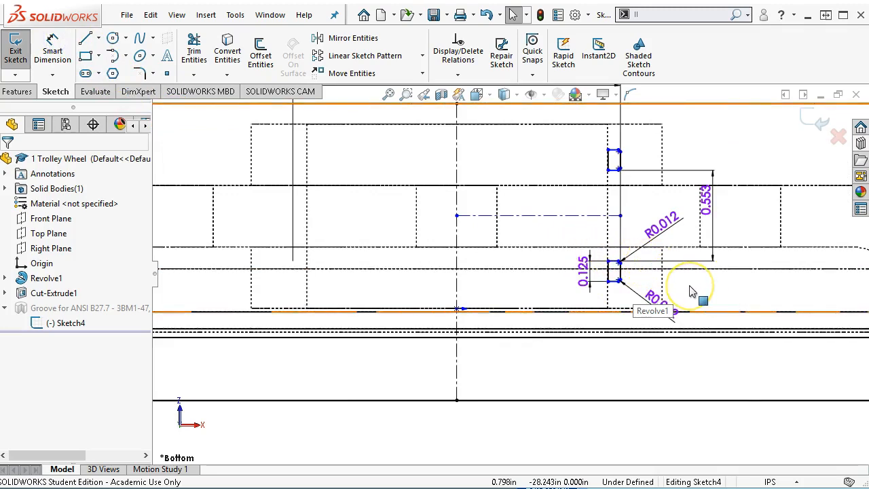
pyautogui.scroll(-2, 691, 290)
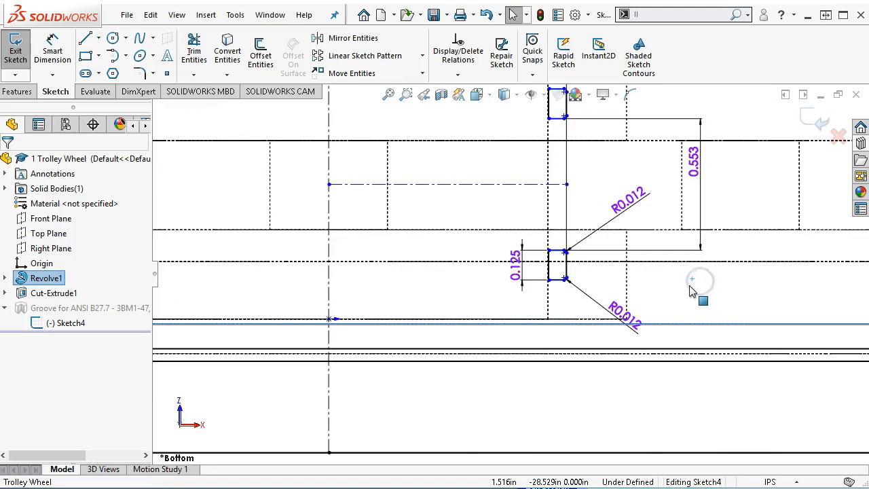
pyautogui.scroll(-3, 690, 291)
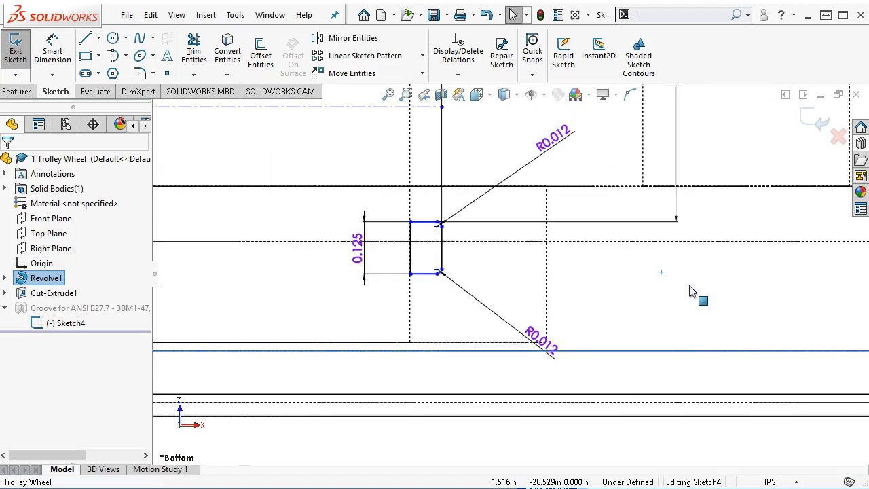
pyautogui.click(58, 44)
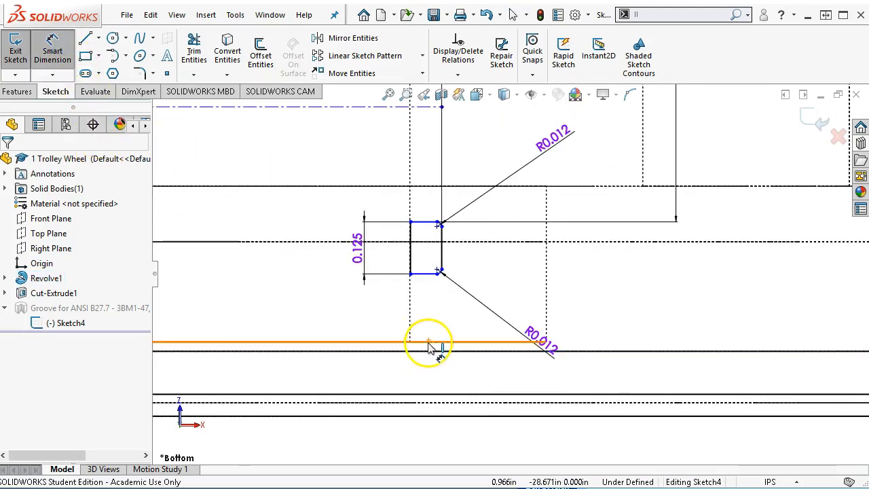
pyautogui.click(429, 342)
pyautogui.click(424, 273)
pyautogui.click(623, 319)
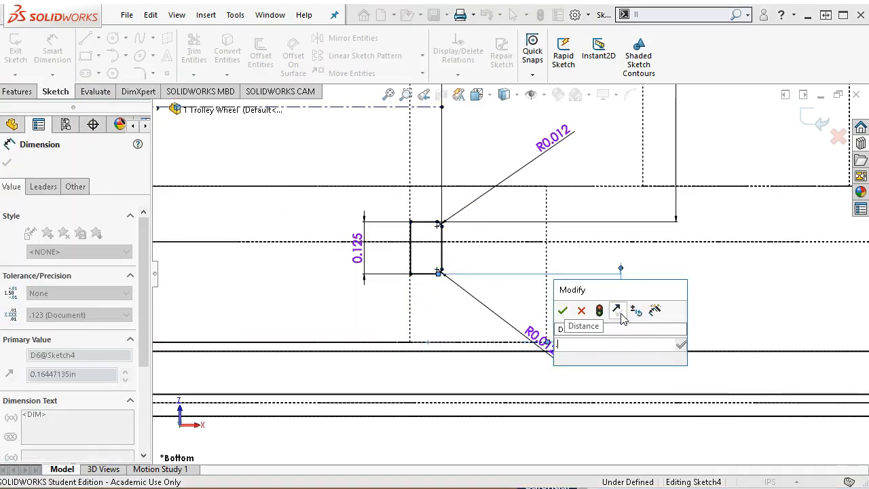
pyautogui.write('0.125')
pyautogui.press('Return')
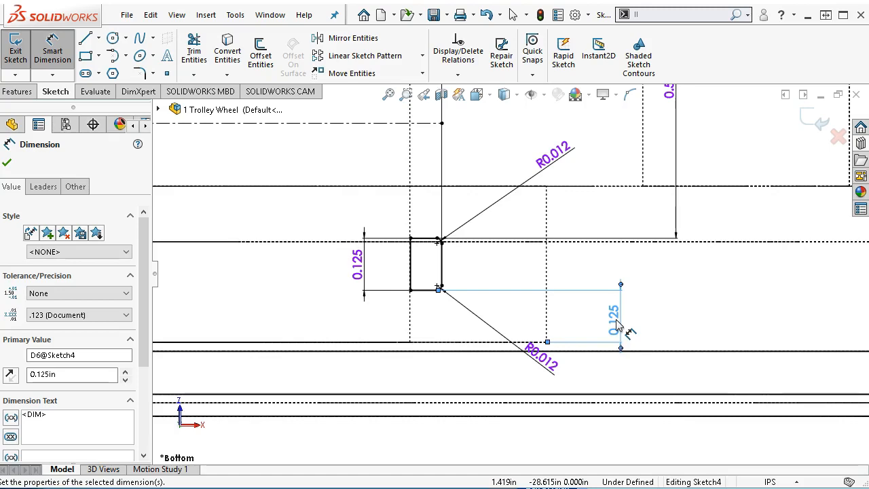
pyautogui.rightClick(669, 301)
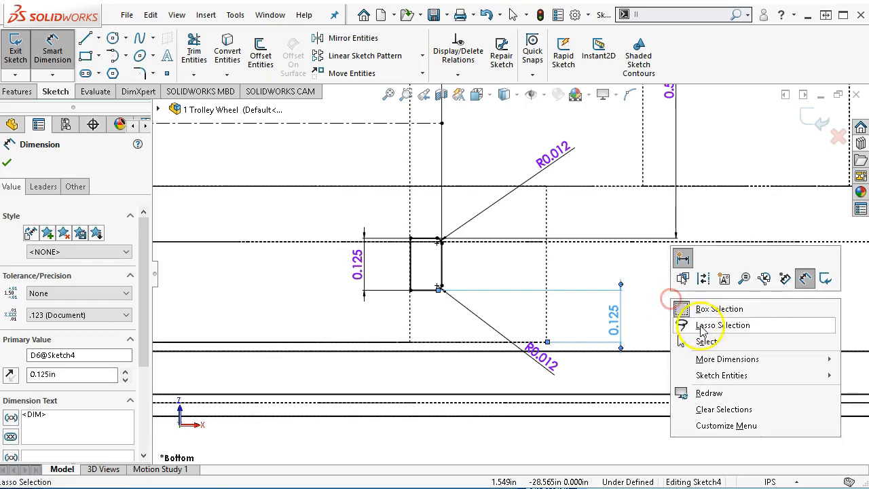
pyautogui.click(700, 338)
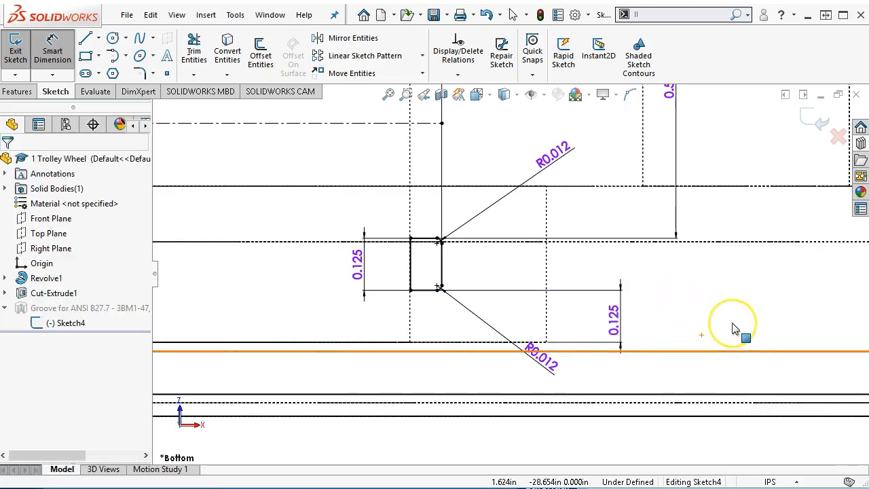
# Set the lower groove profile's width to 0.158 in and exit the sketch to rebuild the grooves.
pyautogui.doubleClick(354, 261)
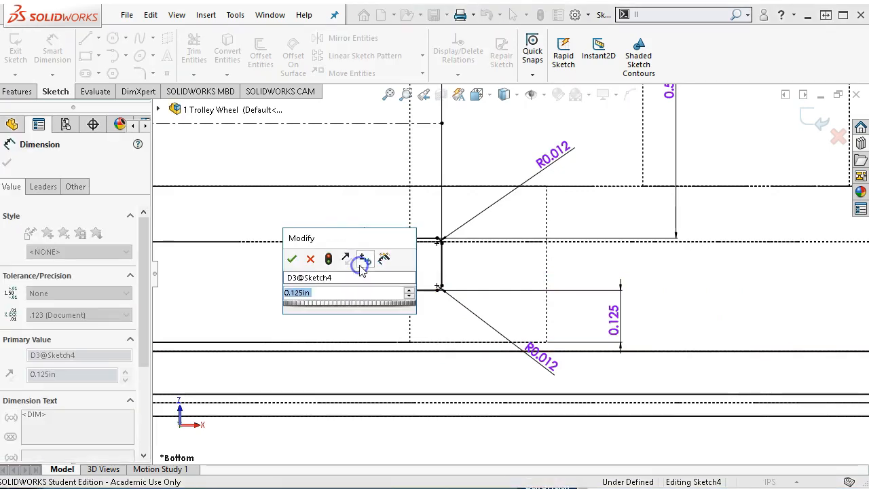
pyautogui.write('.158')
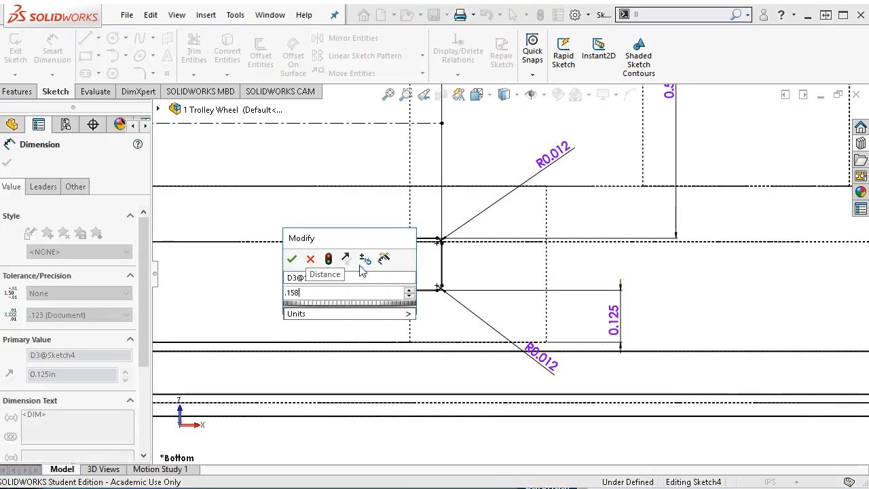
pyautogui.press('Return')
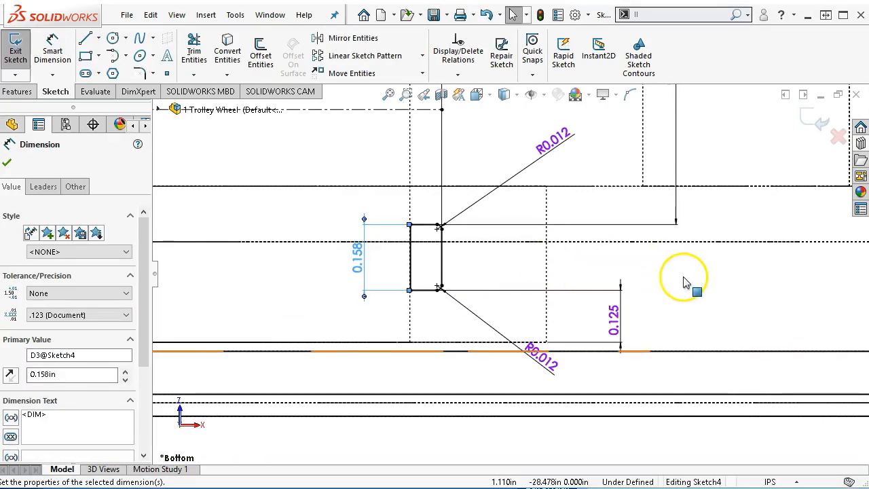
pyautogui.click(684, 283)
pyautogui.scroll(3, 679, 284)
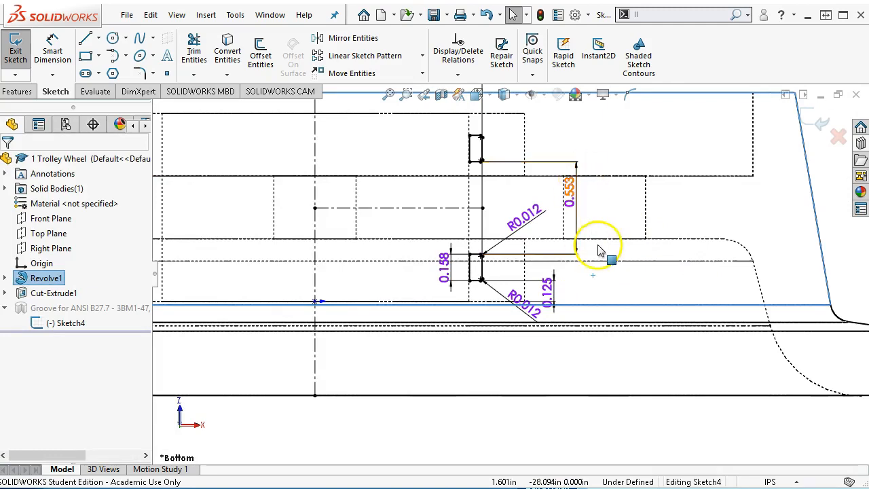
pyautogui.scroll(1, 604, 248)
pyautogui.click(815, 120)
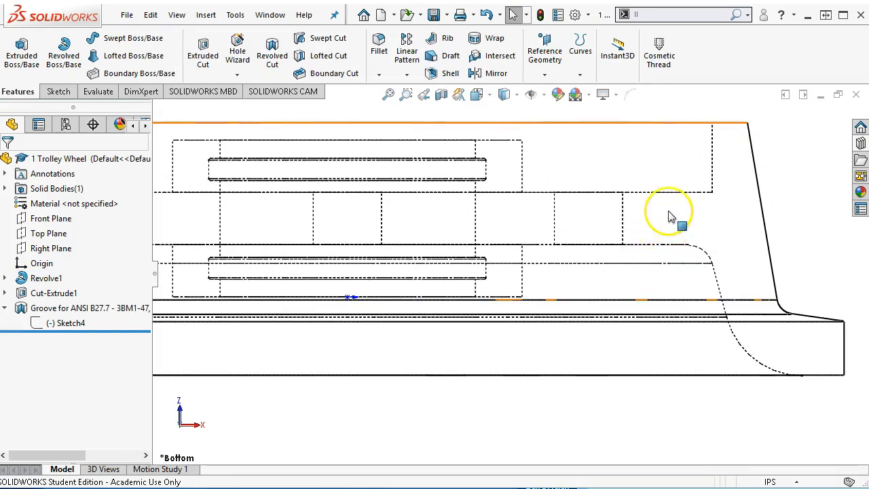
# Check the retaining ring groove feature in the bore from an angled view and switch the model display to Shaded With Edges.
pyautogui.click(114, 310)
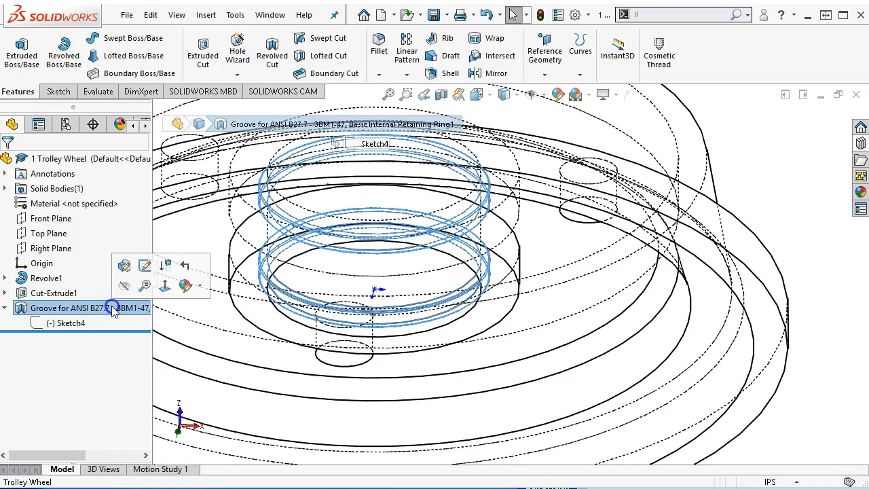
pyautogui.scroll(1, 661, 134)
pyautogui.click(756, 149)
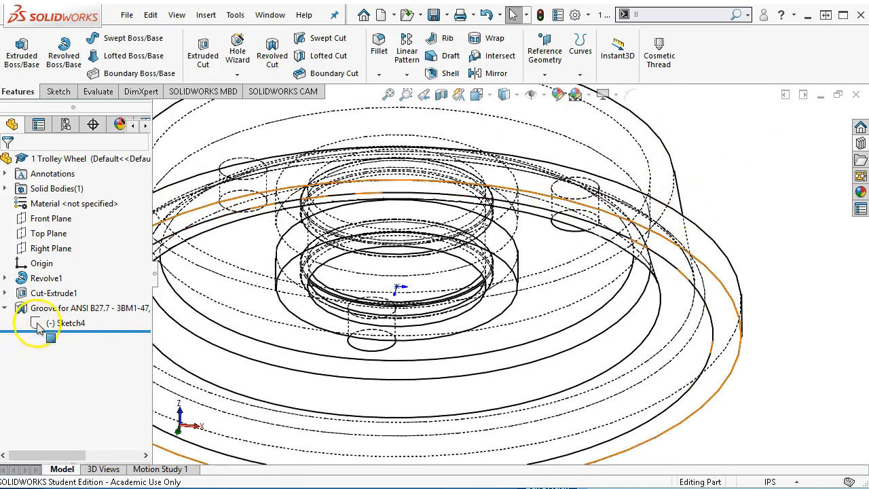
pyautogui.scroll(1, 501, 106)
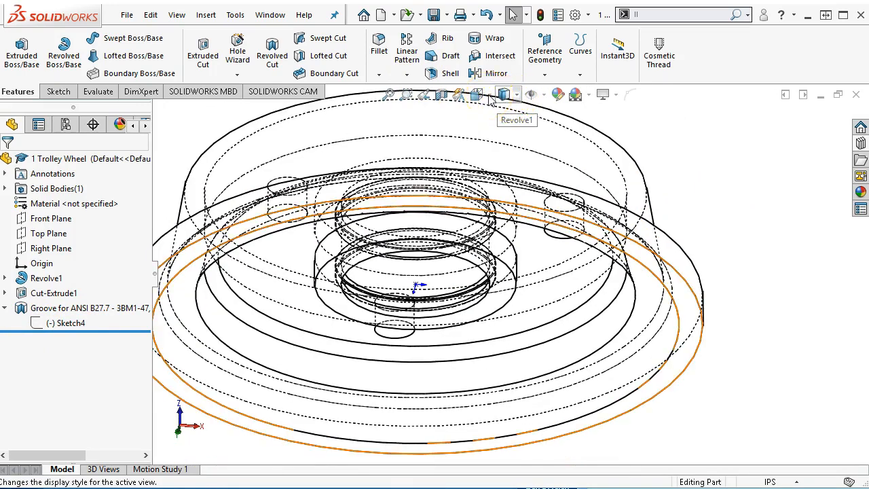
pyautogui.click(489, 95)
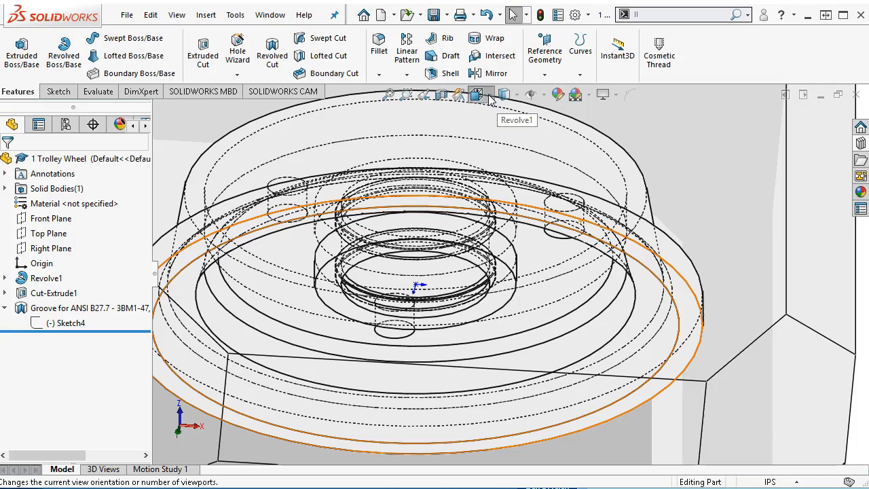
pyautogui.click(505, 193)
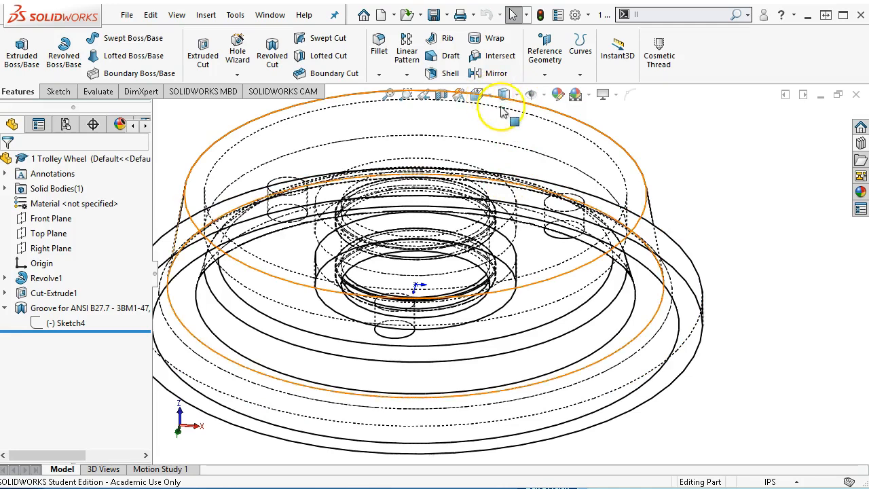
pyautogui.scroll(5, 543, 149)
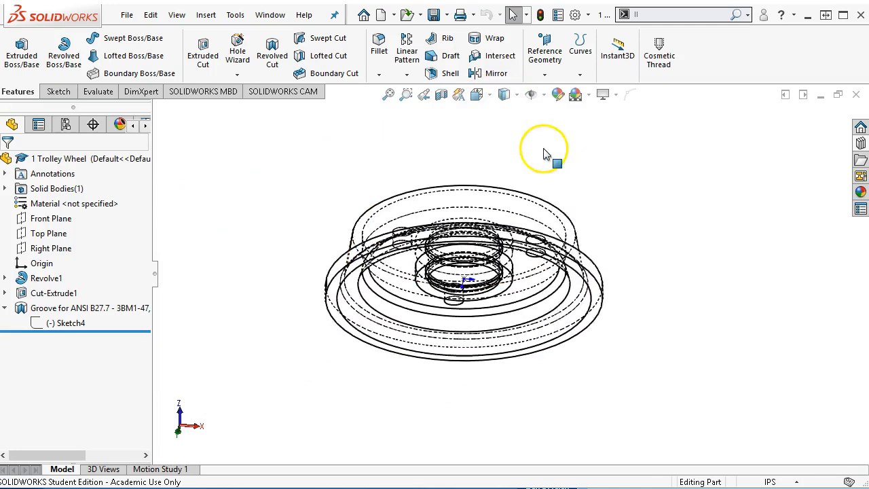
pyautogui.click(518, 95)
pyautogui.click(506, 116)
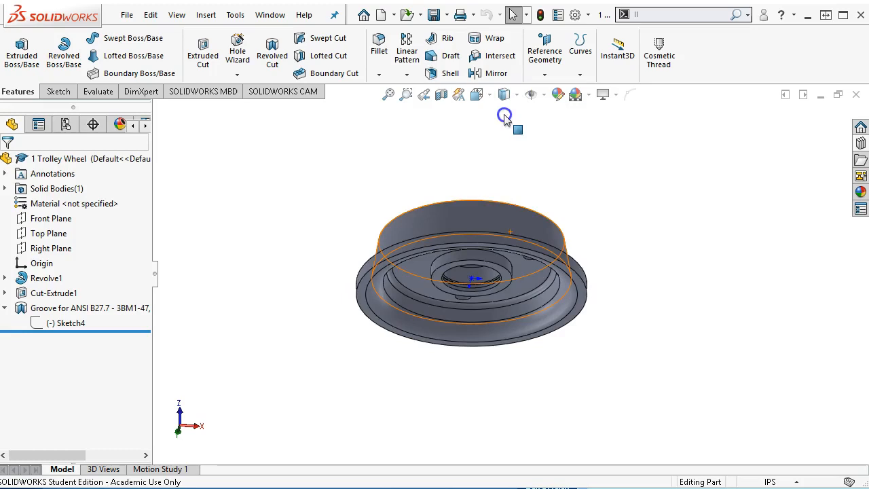
pyautogui.moveTo(523, 292)
pyautogui.mouseDown(button='middle')
pyautogui.moveTo(640, 229)
pyautogui.moveTo(612, 196)
pyautogui.moveTo(598, 190)
pyautogui.moveTo(586, 224)
pyautogui.moveTo(600, 207)
pyautogui.moveTo(635, 227)
pyautogui.moveTo(640, 274)
pyautogui.moveTo(684, 349)
pyautogui.moveTo(680, 371)
pyautogui.mouseUp(button='middle')
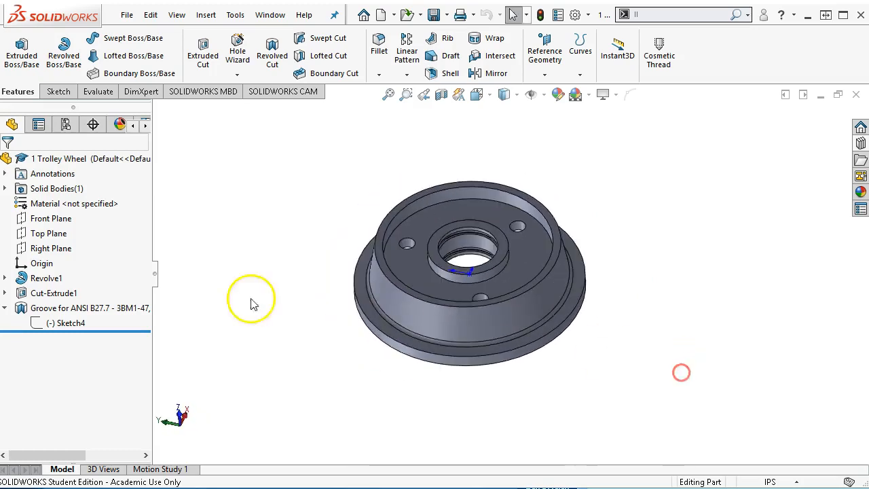
pyautogui.rightClick(100, 308)
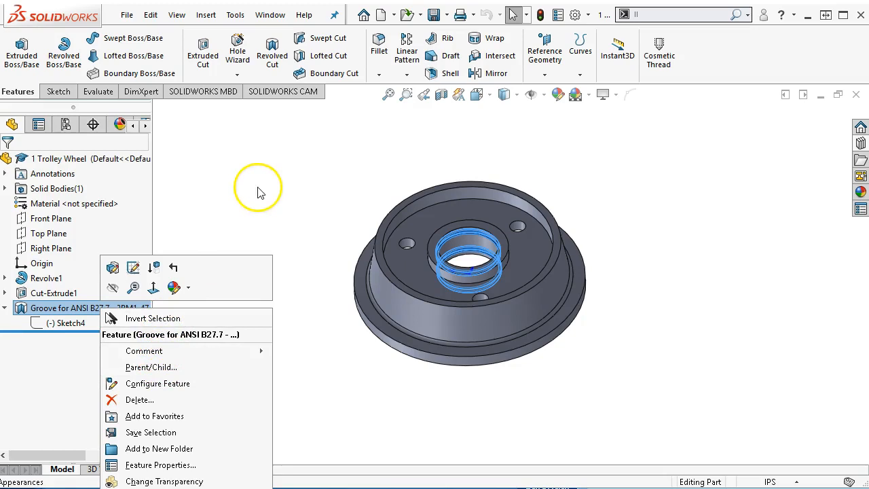
pyautogui.click(233, 249)
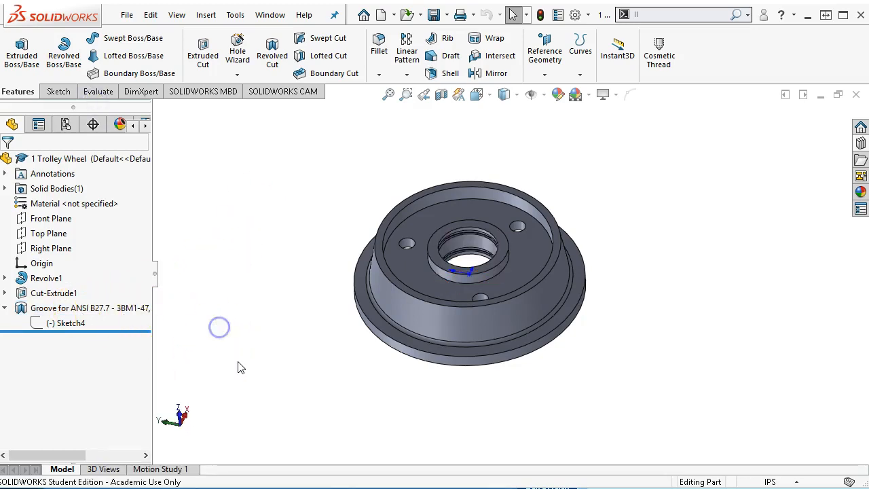
# Fillet the upper outer edge of the wheel's flange with a 0.125 in radius.
pyautogui.moveTo(265, 367); pyautogui.dragTo(271, 298, button='middle')
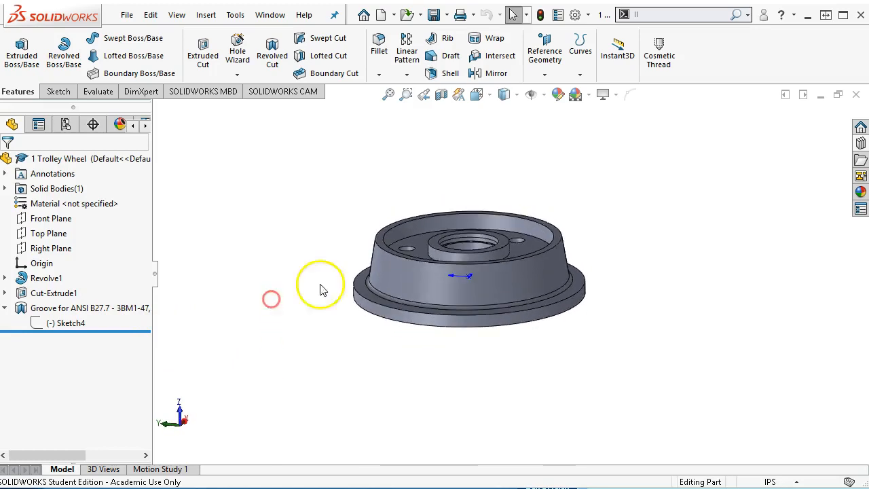
pyautogui.scroll(-2, 394, 237)
pyautogui.moveTo(344, 242); pyautogui.dragTo(293, 360, button='middle')
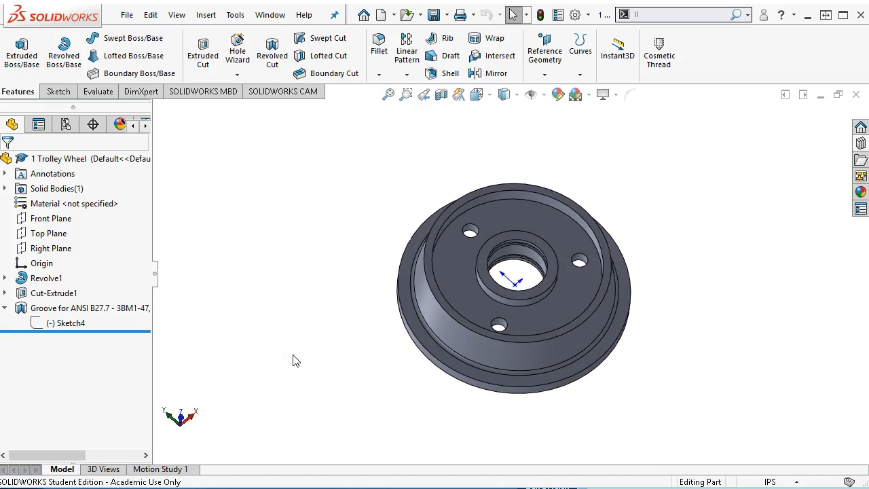
pyautogui.scroll(-1, 441, 304)
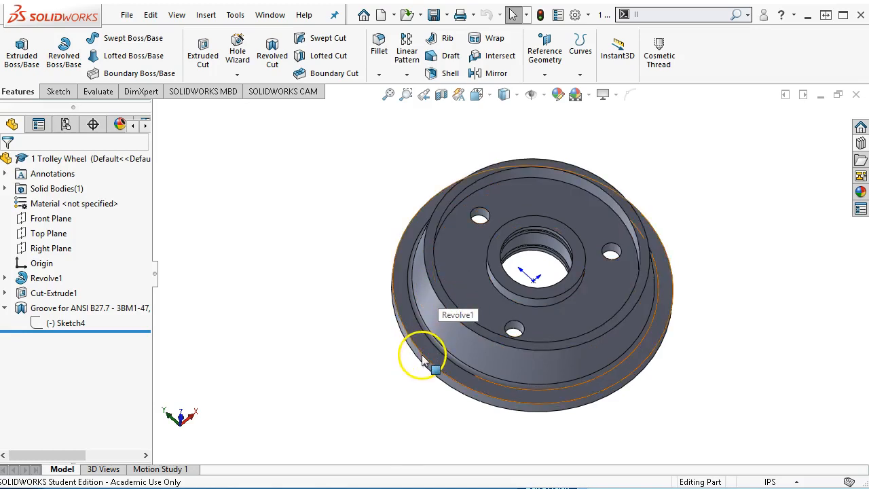
pyautogui.click(423, 360)
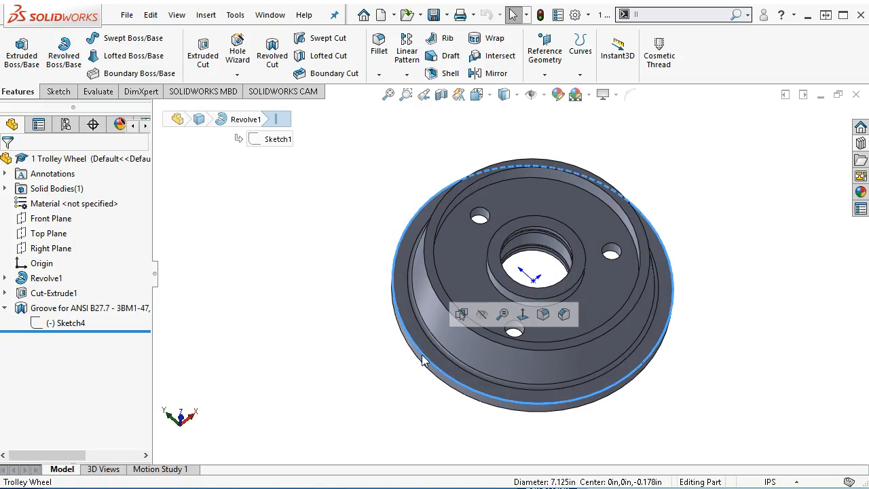
pyautogui.moveTo(868, 142); pyautogui.dragTo(546, 33)
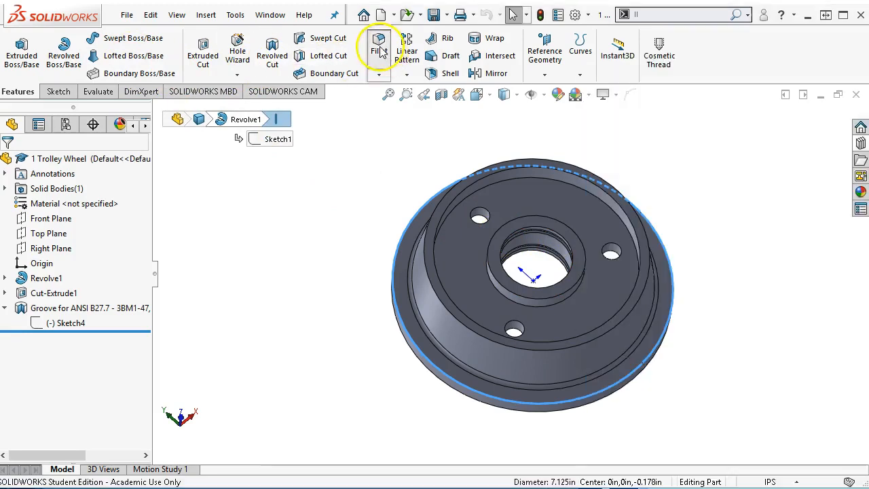
pyautogui.click(379, 49)
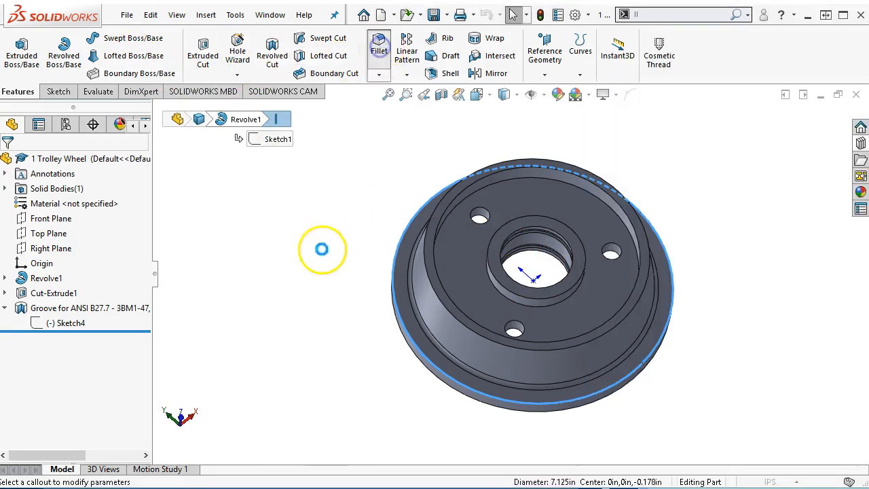
pyautogui.write('.125')
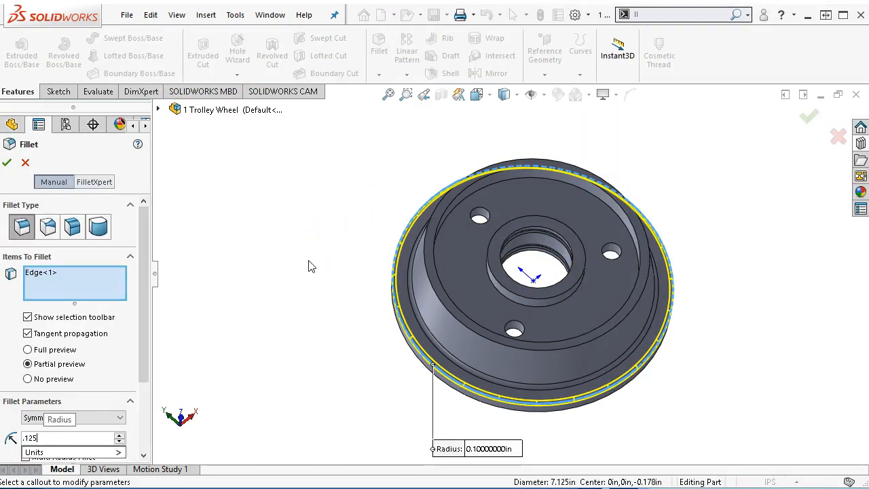
pyautogui.press('Return')
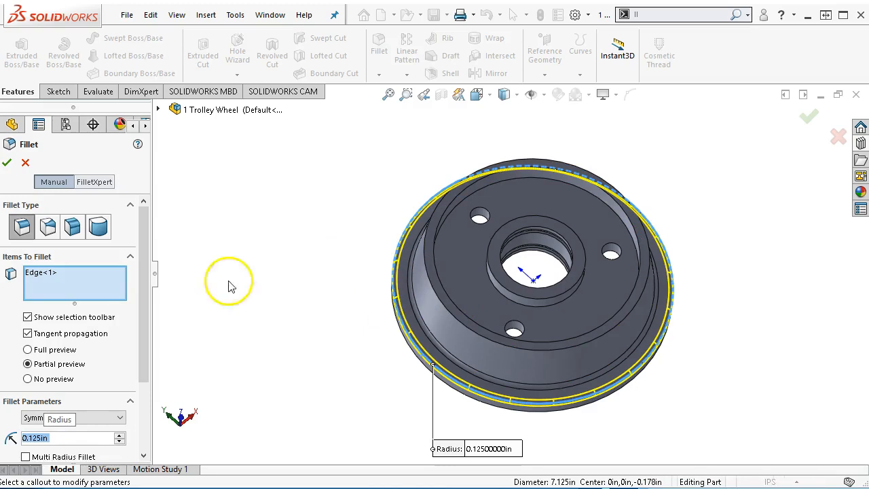
pyautogui.click(9, 164)
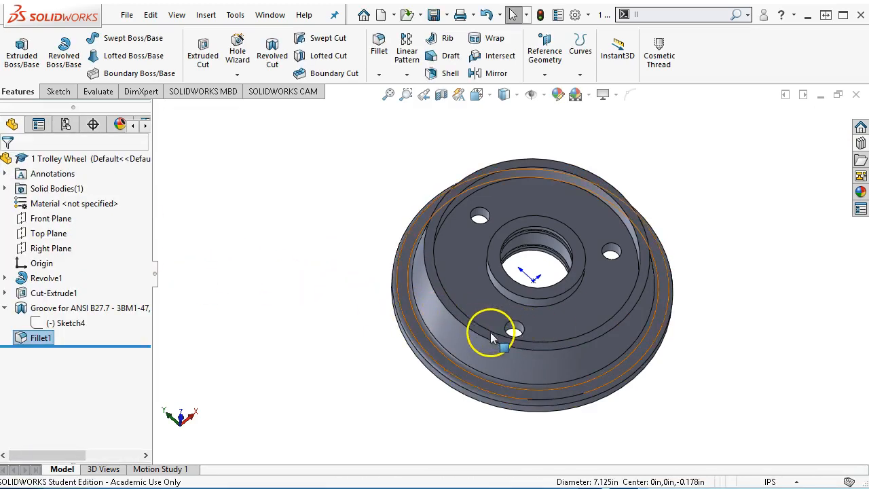
# Fillet the rim's inner edge at the web and the hub's base edge on the flange side with a 0.18 in radius.
pyautogui.click(501, 181)
pyautogui.moveTo(316, 248); pyautogui.dragTo(435, 171, button='middle')
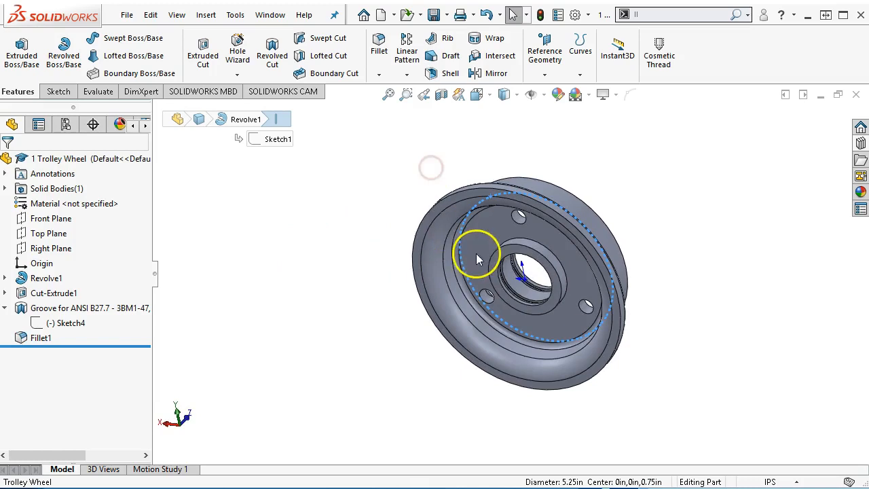
pyautogui.click(554, 259)
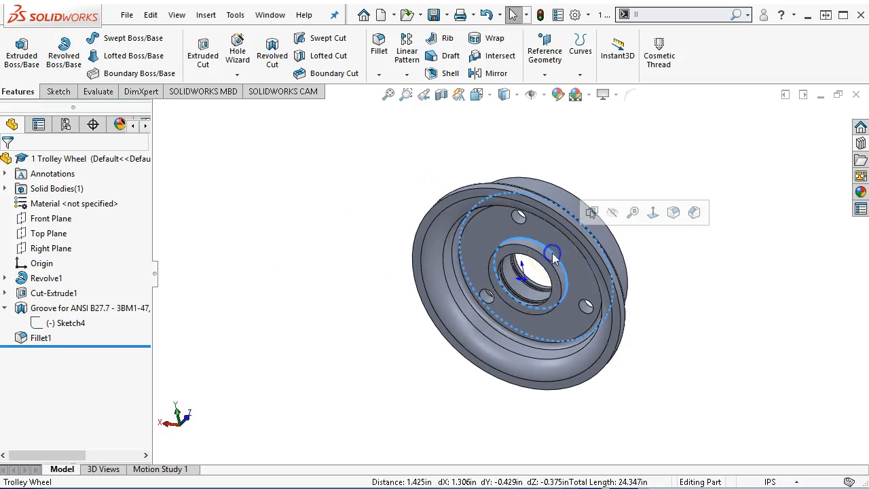
pyautogui.click(673, 212)
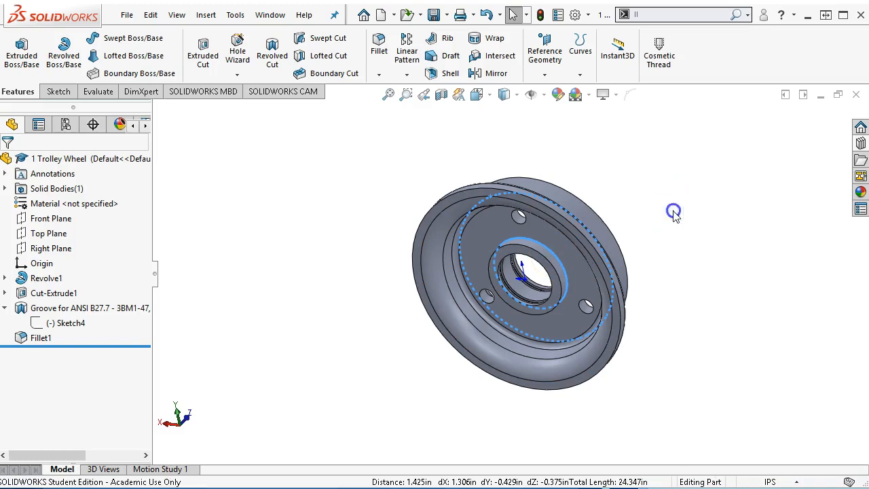
pyautogui.write('0.18')
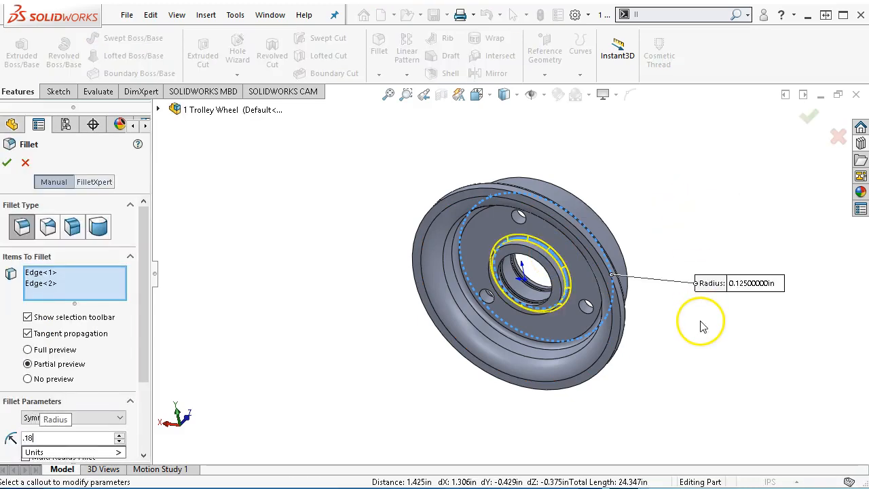
pyautogui.press('Return')
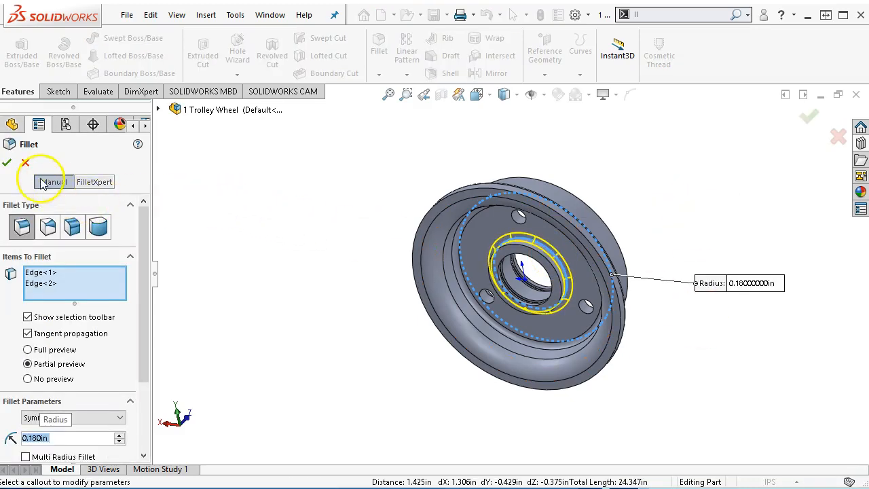
pyautogui.click(7, 165)
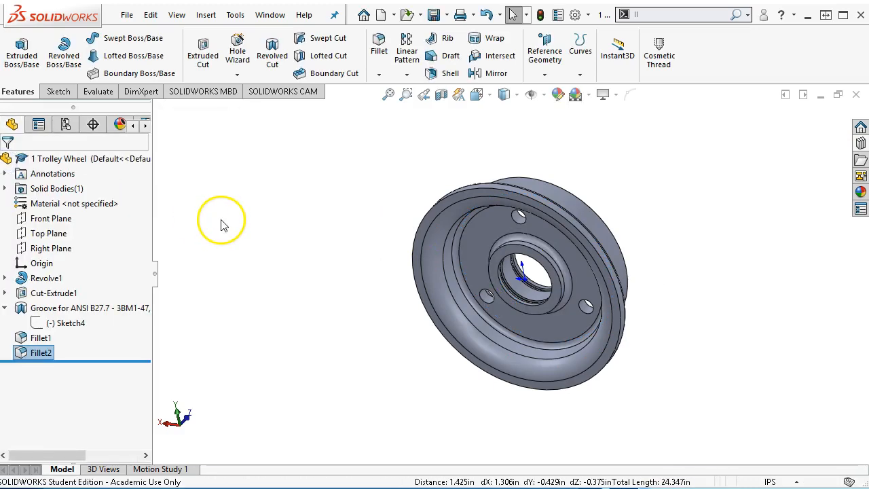
# Edit the 0.18 in fillet to also include the hub's base edge on the web's open-rim side.
pyautogui.moveTo(266, 215); pyautogui.dragTo(228, 433, button='middle')
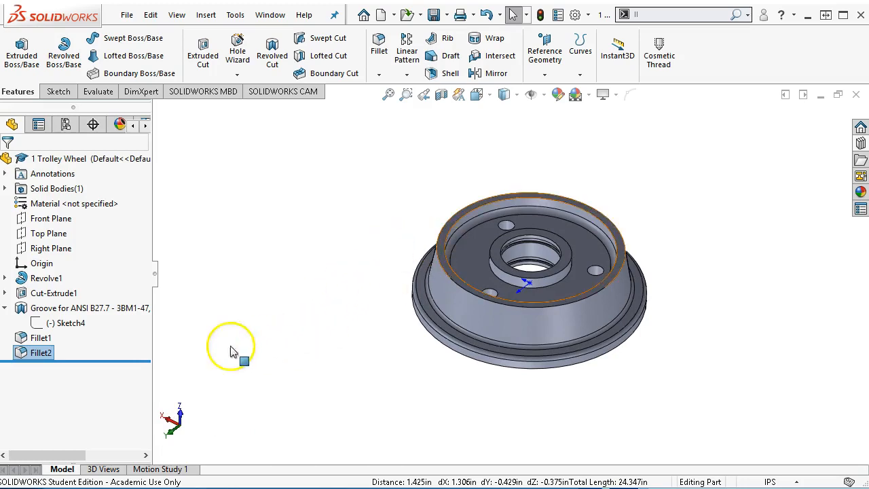
pyautogui.rightClick(51, 352)
pyautogui.click(63, 311)
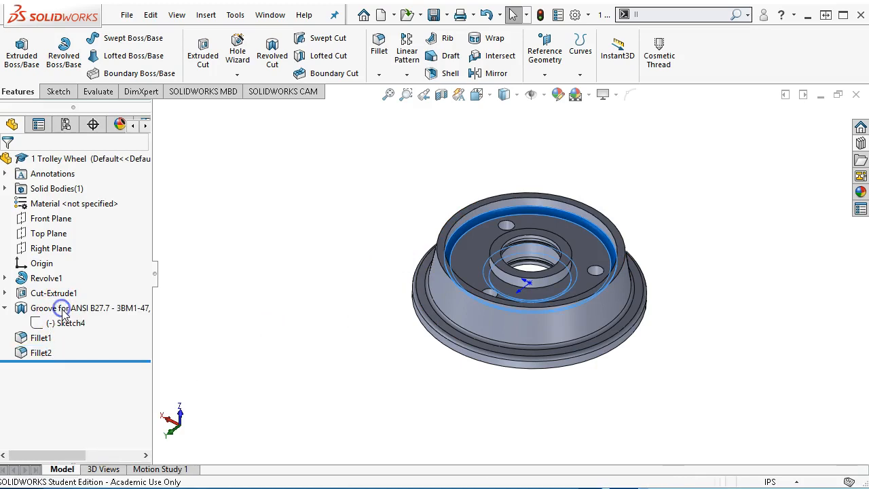
pyautogui.moveTo(323, 252); pyautogui.dragTo(296, 299, button='middle')
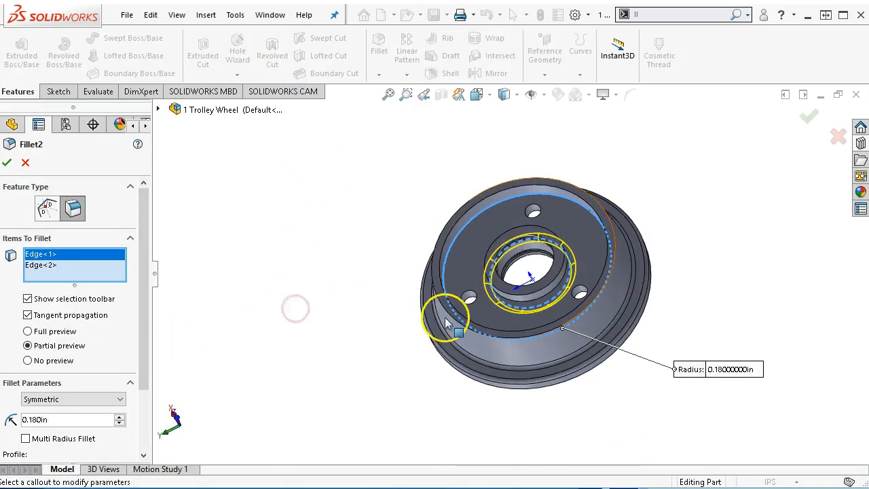
pyautogui.scroll(-2, 539, 304)
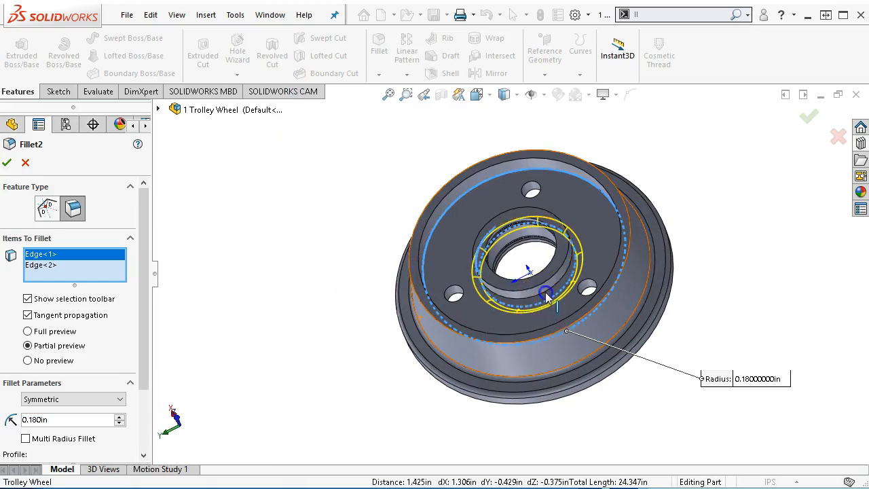
pyautogui.click(558, 288)
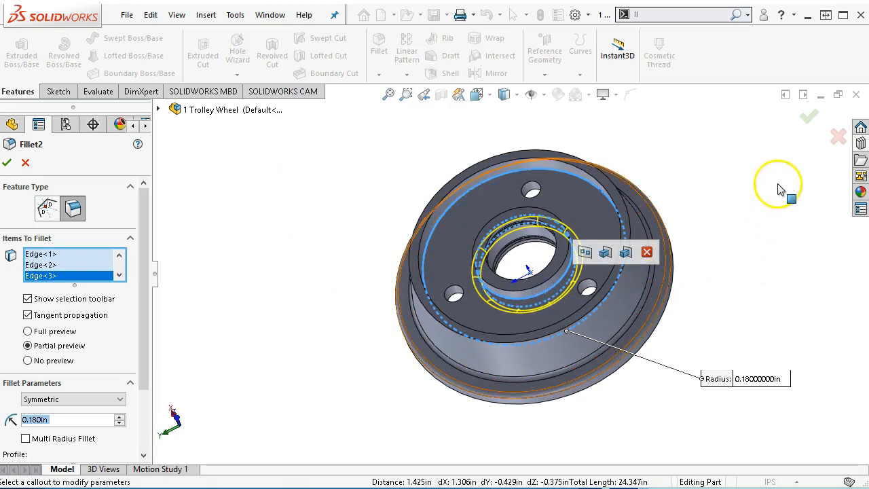
pyautogui.click(806, 117)
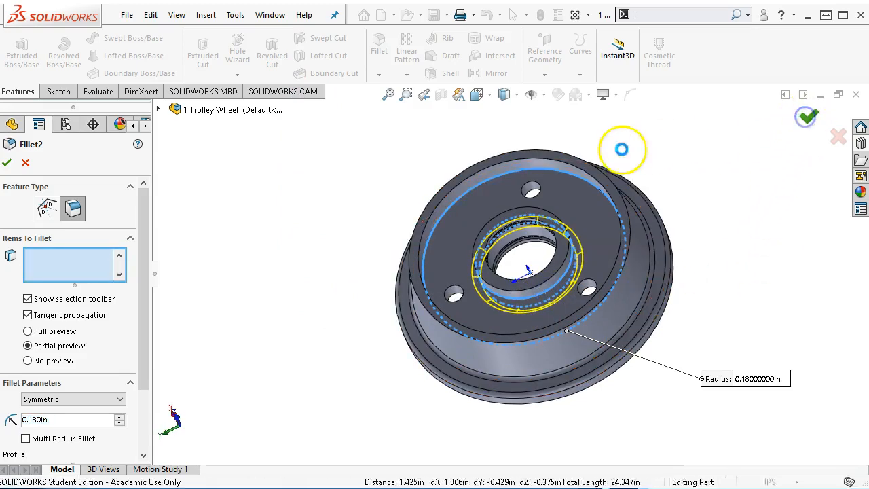
# Fillet the inner edge at the rim's open end with a 0.06 in radius.
pyautogui.click(521, 159)
pyautogui.click(643, 119)
pyautogui.write('.0')
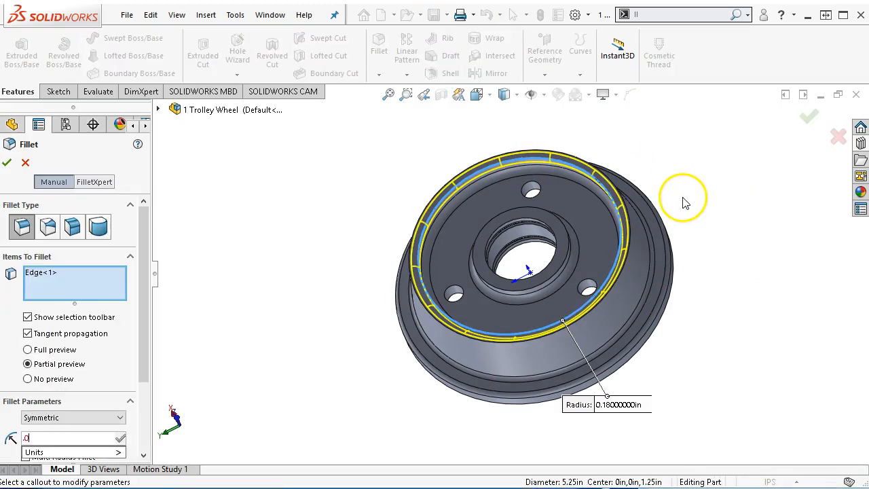
pyautogui.write('60in')
pyautogui.click(809, 117)
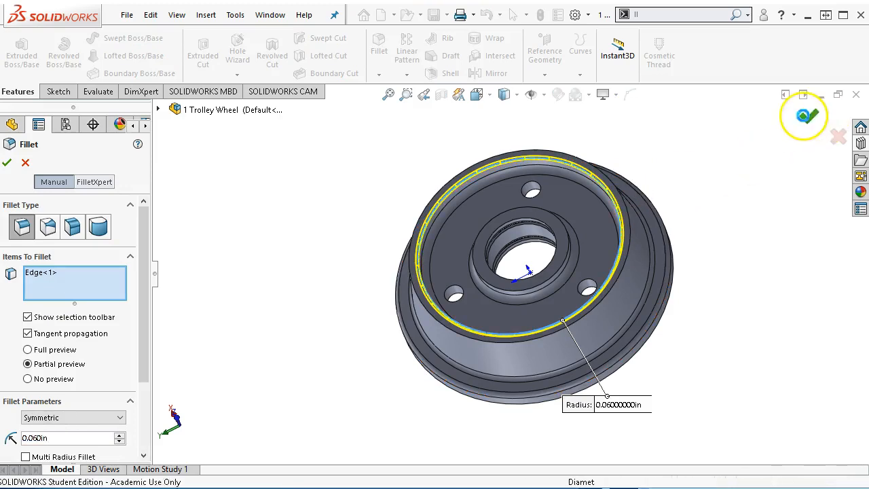
# Cut the wheel with a section view along the Top Plane.
pyautogui.moveTo(724, 178)
pyautogui.mouseDown(button='middle')
pyautogui.moveTo(688, 179)
pyautogui.moveTo(683, 219)
pyautogui.moveTo(736, 323)
pyautogui.mouseUp(button='middle')
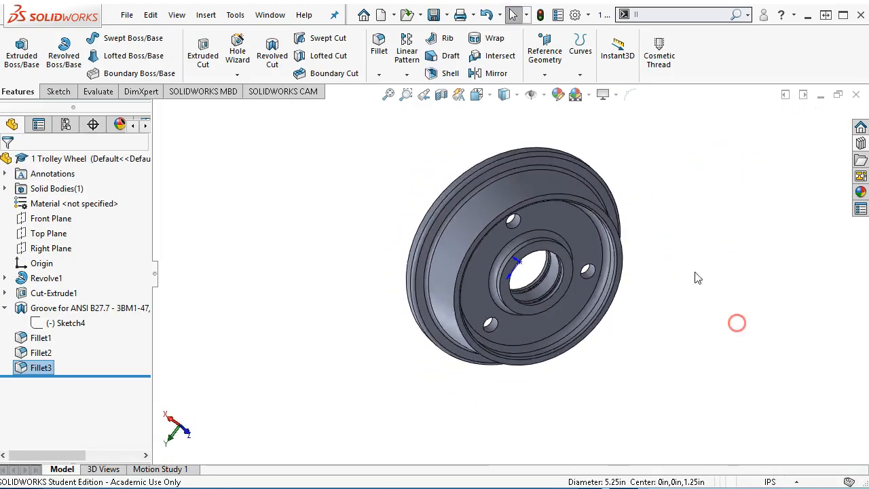
pyautogui.click(441, 96)
pyautogui.moveTo(343, 133); pyautogui.dragTo(390, 207, button='middle')
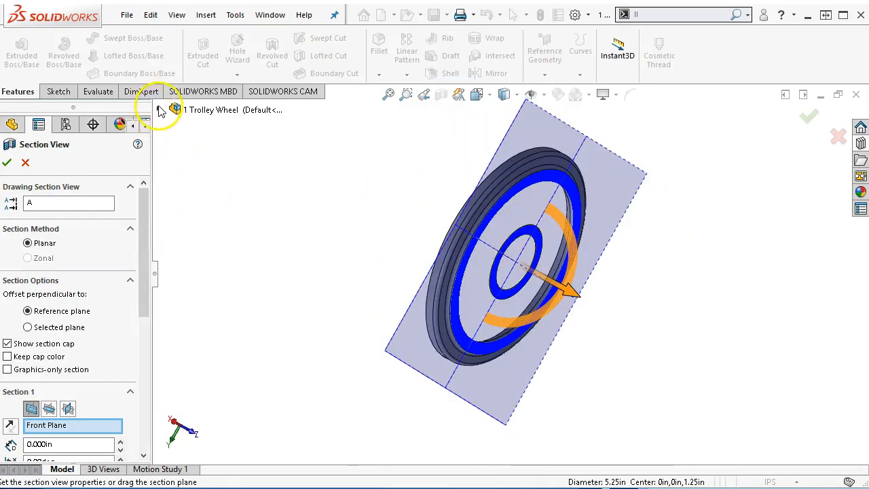
pyautogui.click(159, 109)
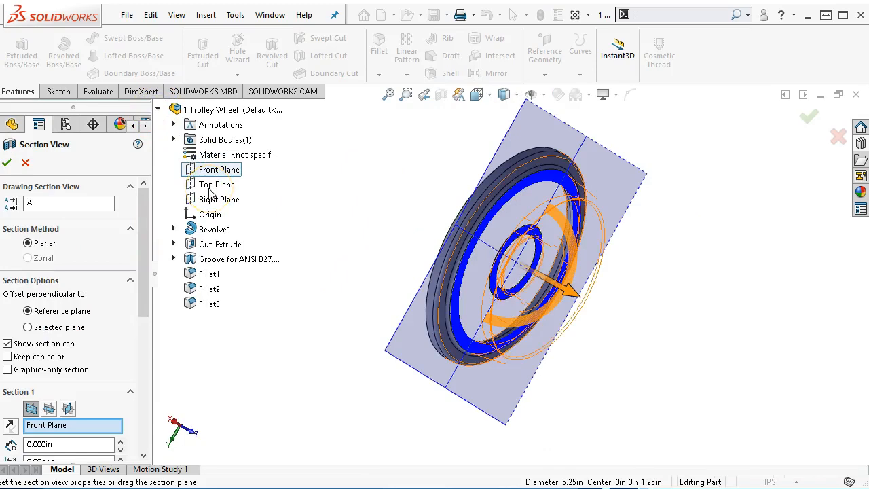
pyautogui.click(48, 408)
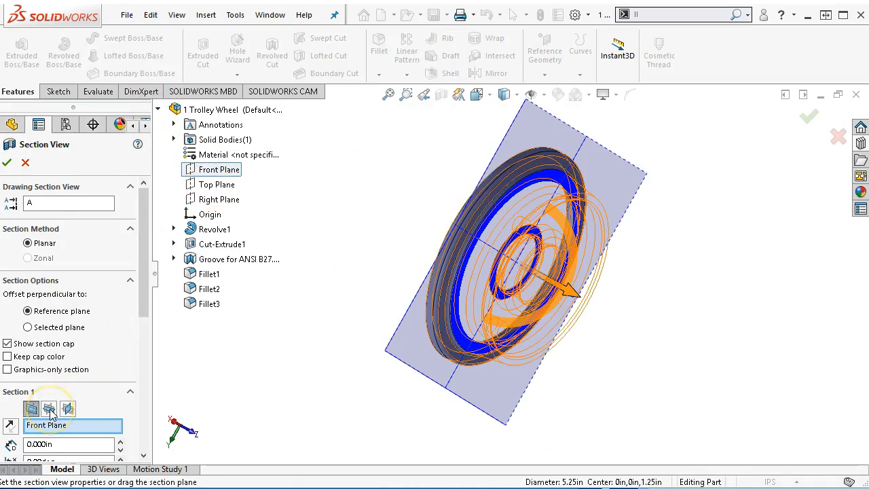
pyautogui.click(50, 409)
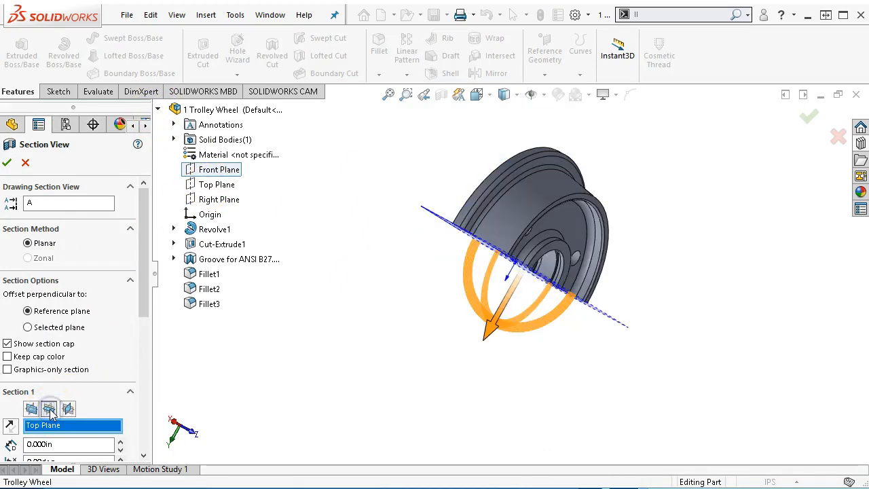
pyautogui.click(6, 163)
# Examine the sectioned fillets, web and bore grooves from several angles, restore the isometric view and turn the section view off.
pyautogui.moveTo(376, 350); pyautogui.dragTo(611, 475, button='middle')
pyautogui.scroll(-5, 500, 383)
pyautogui.scroll(2, 495, 132)
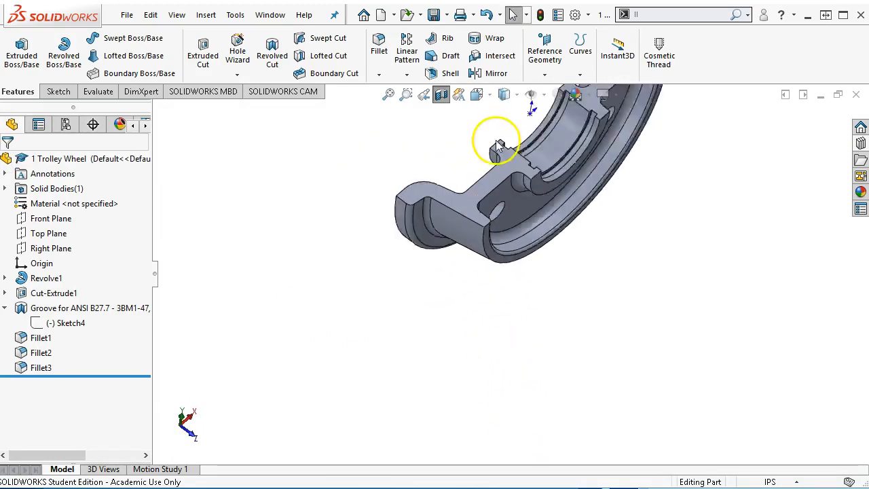
pyautogui.scroll(-2, 501, 166)
pyautogui.scroll(1, 555, 380)
pyautogui.scroll(-1, 549, 389)
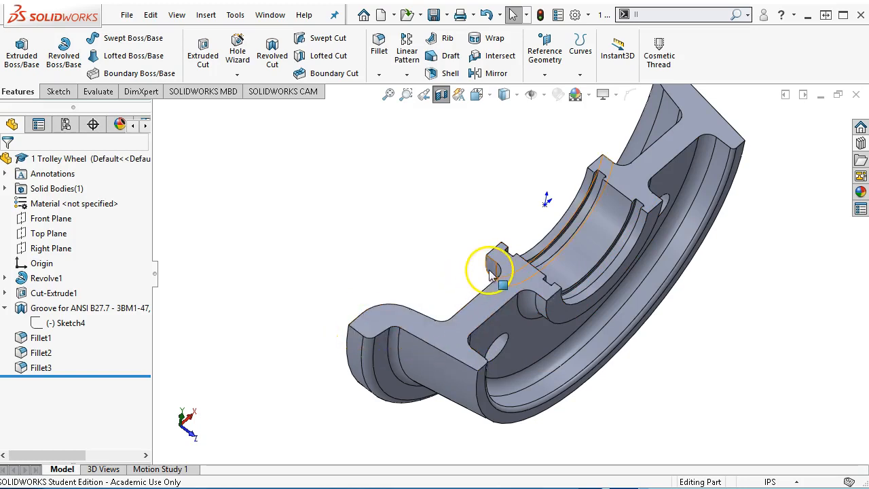
pyautogui.moveTo(490, 268); pyautogui.dragTo(411, 163, button='middle')
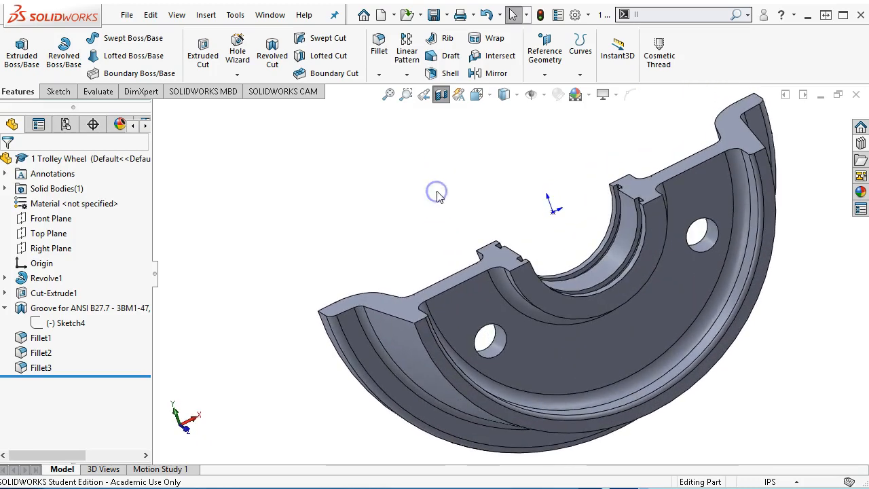
pyautogui.hotkey('ctrl', '7')
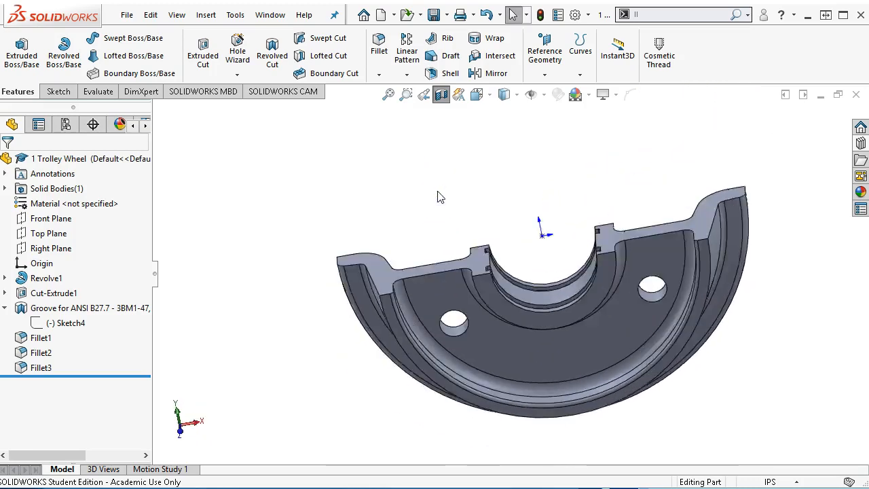
pyautogui.click(442, 95)
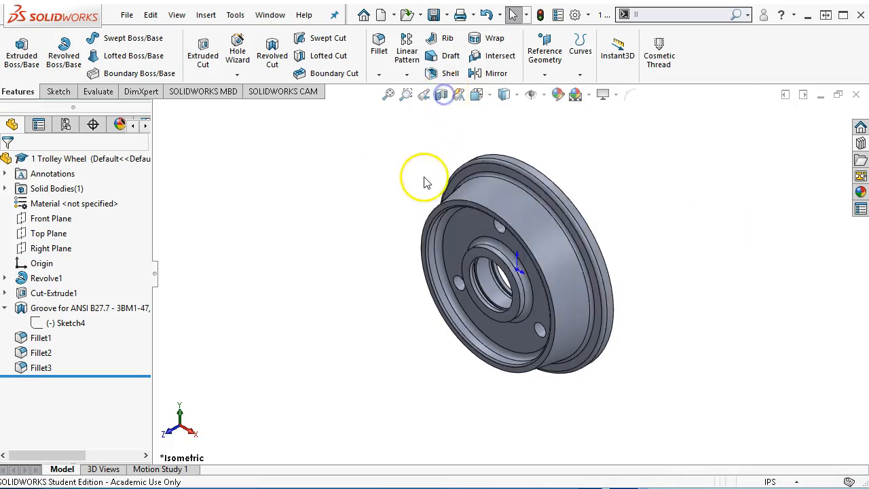
# Edit the retaining ring groove sketch and drag the ends of the stray vertical centerline, making it about 11.05 in long.
pyautogui.rightClick(66, 326)
pyautogui.click(66, 281)
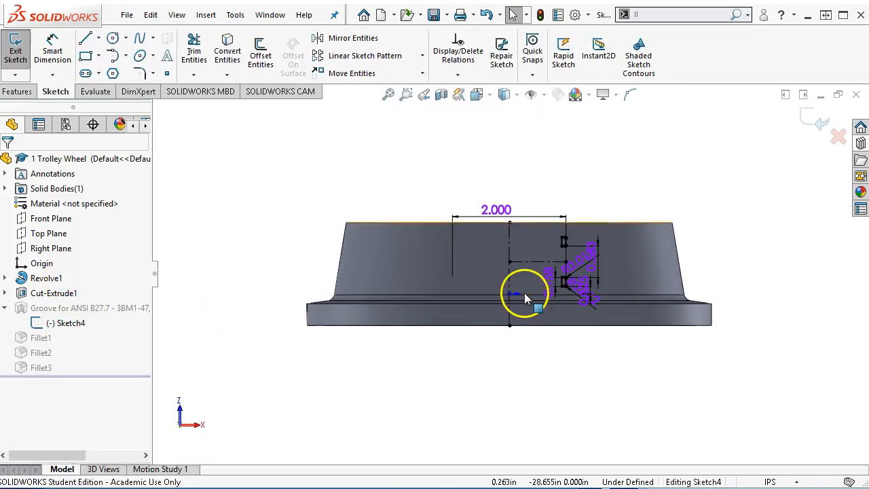
pyautogui.scroll(5, 574, 265)
pyautogui.scroll(6, 574, 265)
pyautogui.scroll(-5, 503, 173)
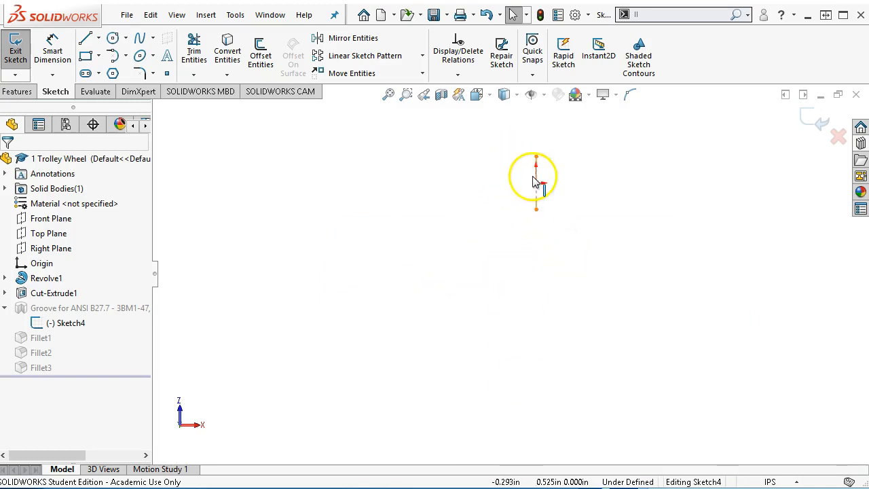
pyautogui.moveTo(537, 163); pyautogui.dragTo(536, 379)
pyautogui.moveTo(536, 158); pyautogui.dragTo(535, 229)
pyautogui.scroll(9, 564, 319)
pyautogui.scroll(-4, 548, 361)
pyautogui.scroll(-6, 430, 186)
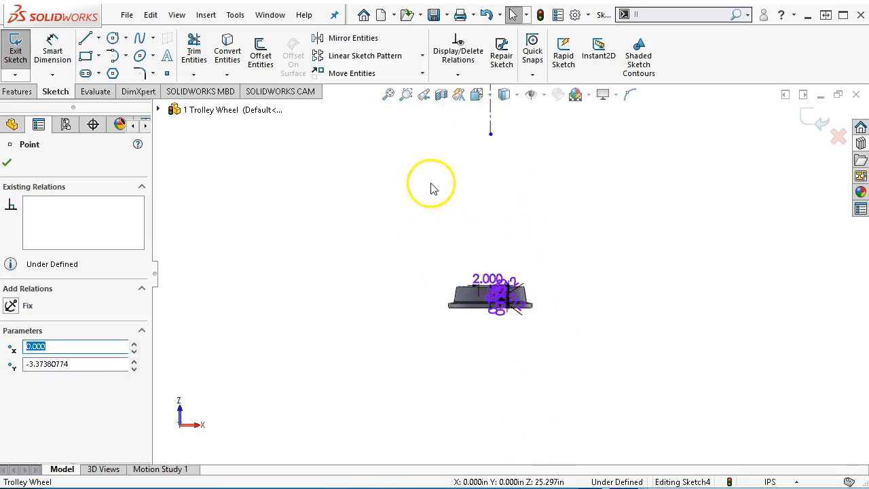
pyautogui.scroll(3, 495, 196)
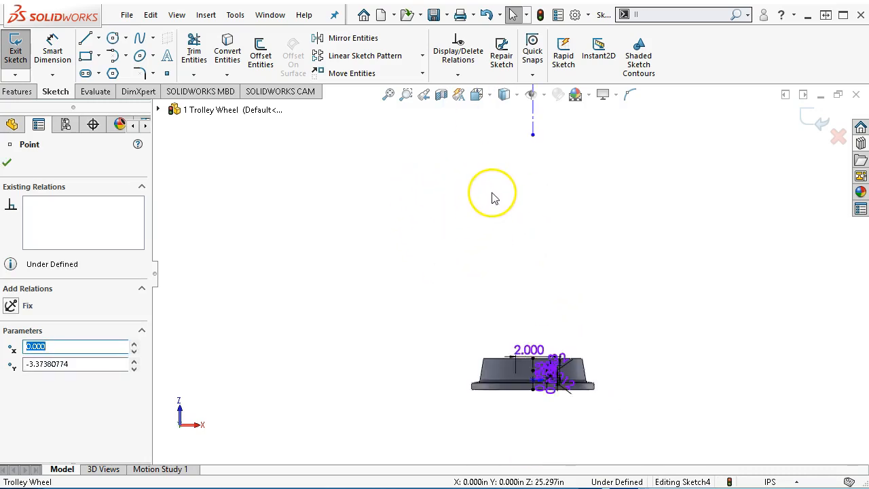
# Try to delete the stray vertical centerline from the groove sketch and exit the sketch to rebuild.
pyautogui.click(529, 143)
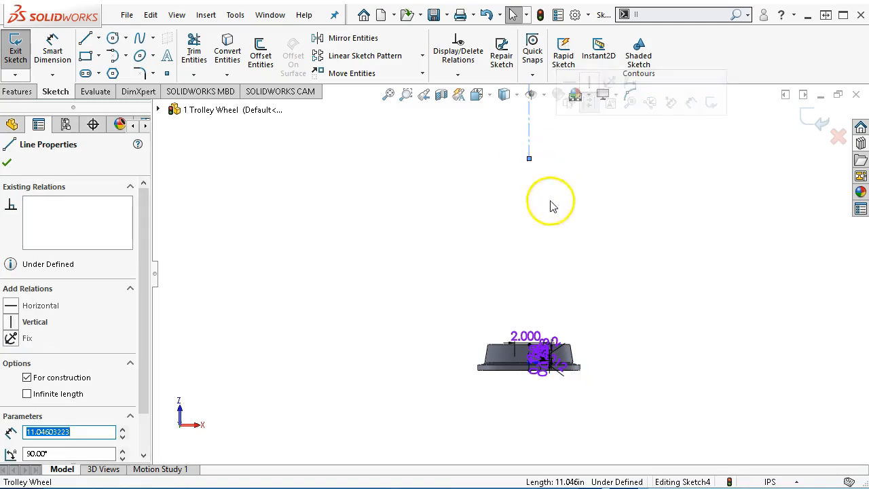
pyautogui.click(547, 229)
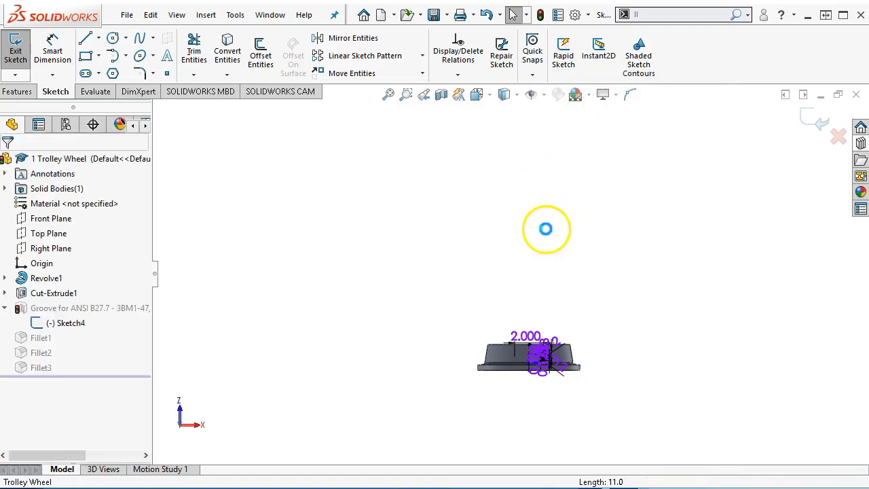
pyautogui.scroll(-3, 519, 412)
pyautogui.scroll(-2, 520, 412)
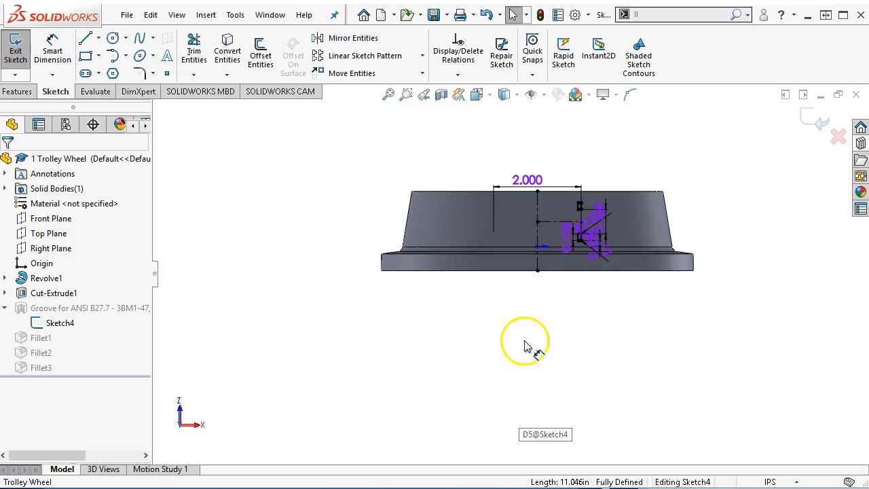
pyautogui.scroll(-3, 566, 282)
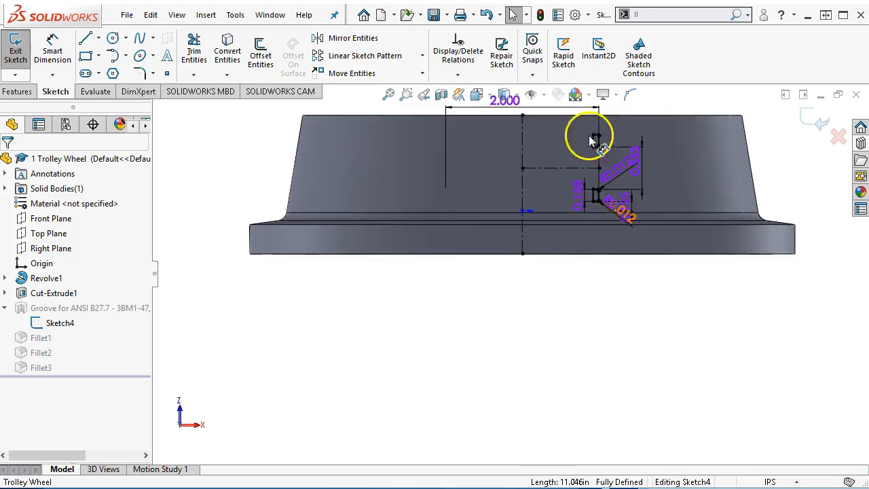
pyautogui.click(821, 121)
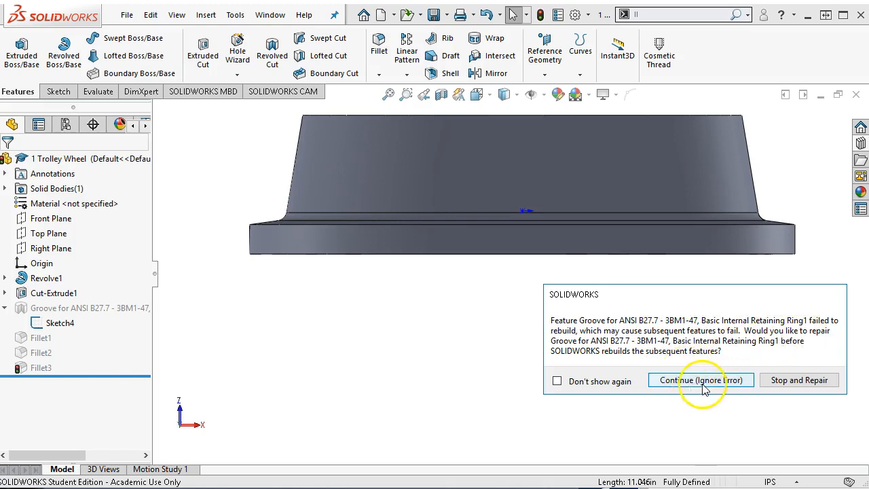
# Stop the rebuild for repair, reopen the groove sketch and restore the deleted vertical centerline.
pyautogui.click(780, 380)
pyautogui.click(594, 120)
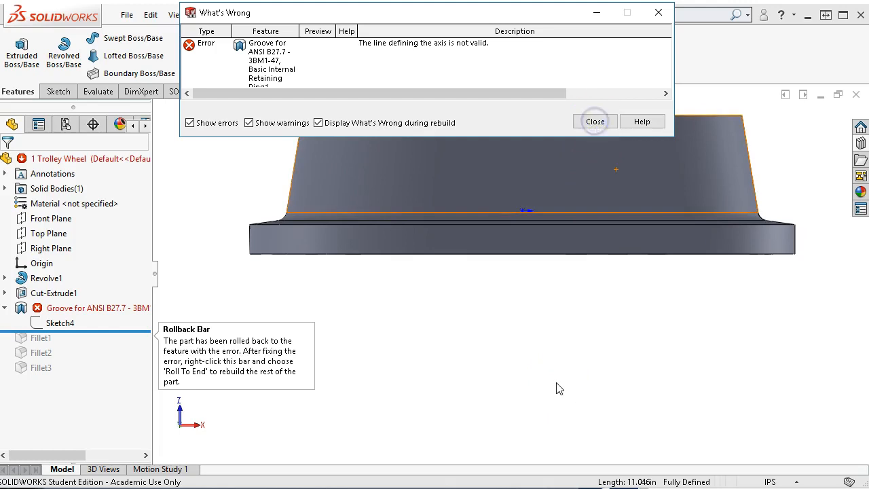
pyautogui.click(594, 121)
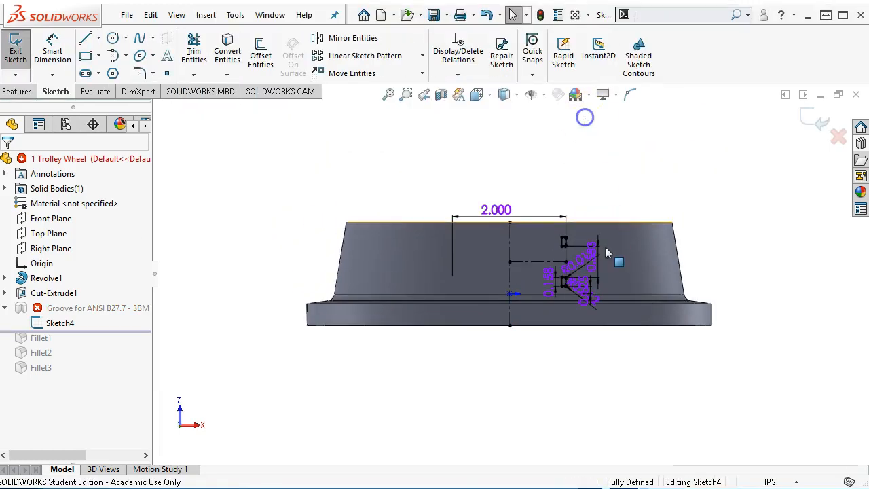
pyautogui.scroll(4, 627, 374)
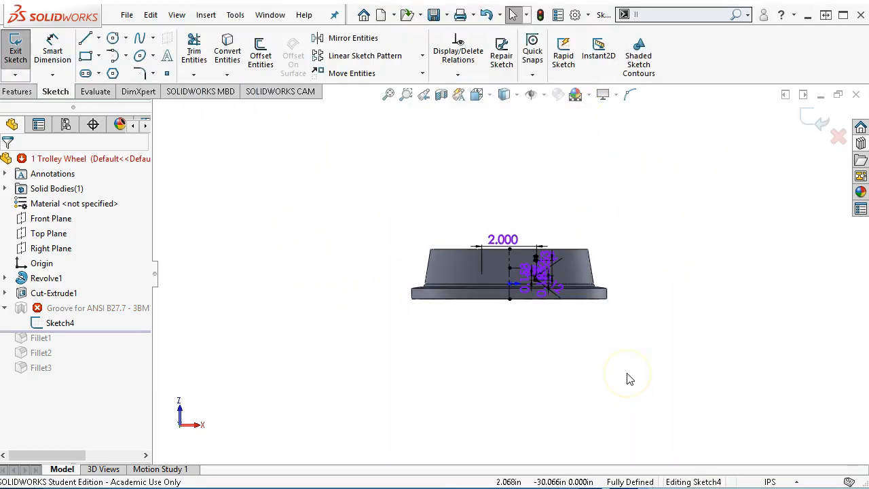
pyautogui.scroll(8, 685, 266)
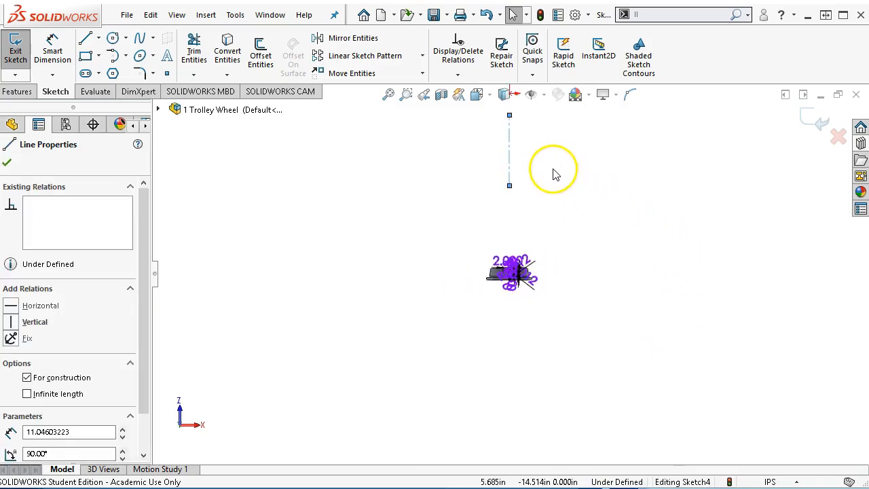
# Attach the lower endpoint of the stray vertical centerline to the upper end of the wheel's axis centerline.
pyautogui.scroll(-4, 555, 163)
pyautogui.click(513, 224)
pyautogui.moveTo(450, 230); pyautogui.dragTo(449, 381)
pyautogui.scroll(-6, 448, 382)
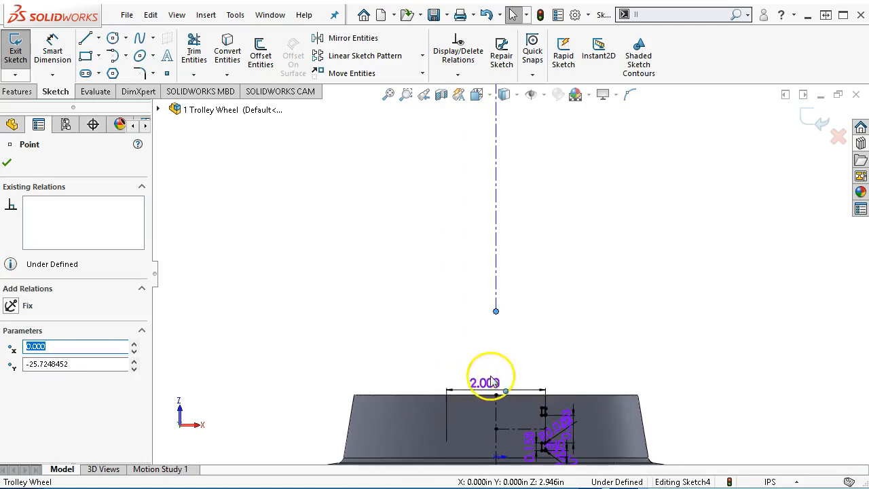
pyautogui.click(501, 312)
pyautogui.moveTo(496, 313); pyautogui.dragTo(498, 397)
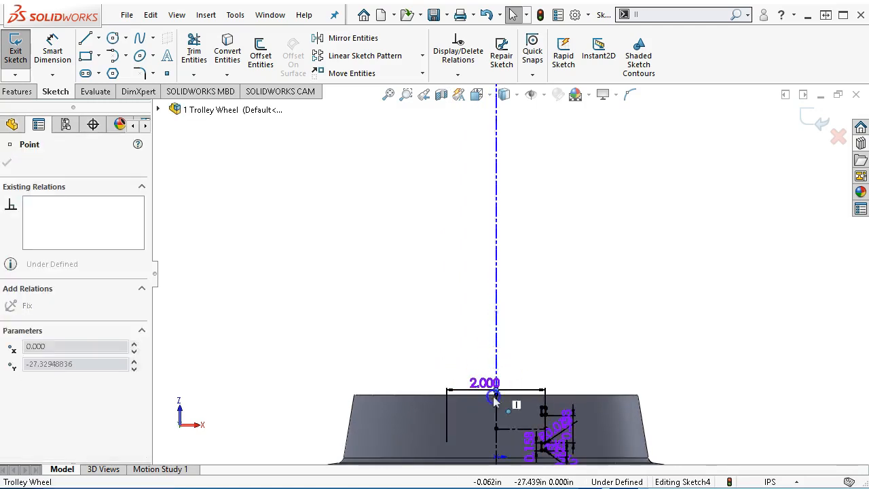
pyautogui.click(566, 278)
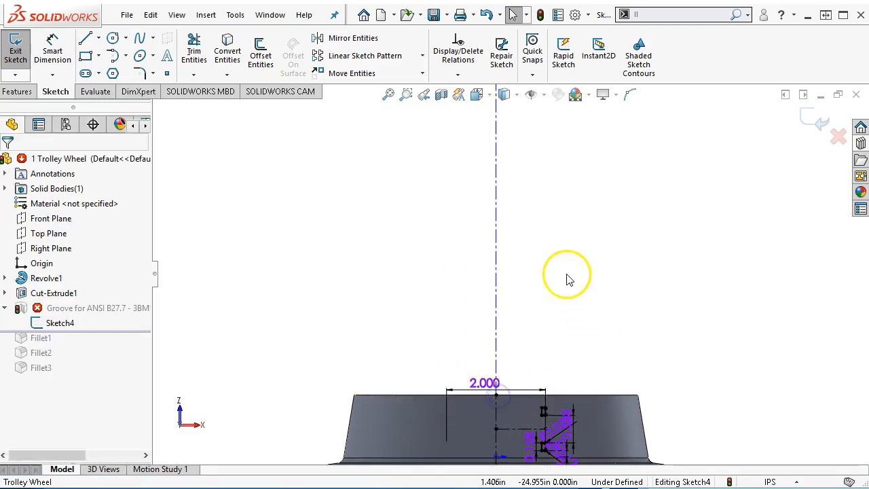
# Make the stray vertical centerline equal in length to the axis centerline running through the wheel.
pyautogui.scroll(3, 566, 273)
pyautogui.click(501, 262)
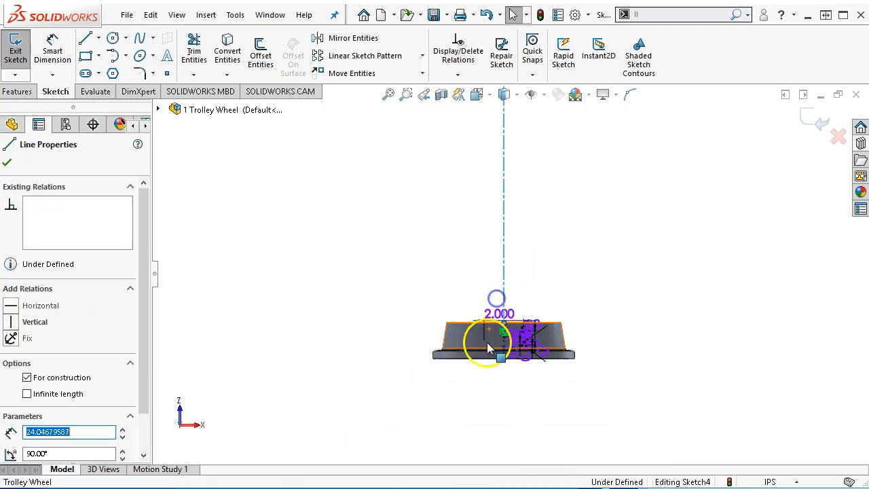
pyautogui.scroll(-4, 487, 342)
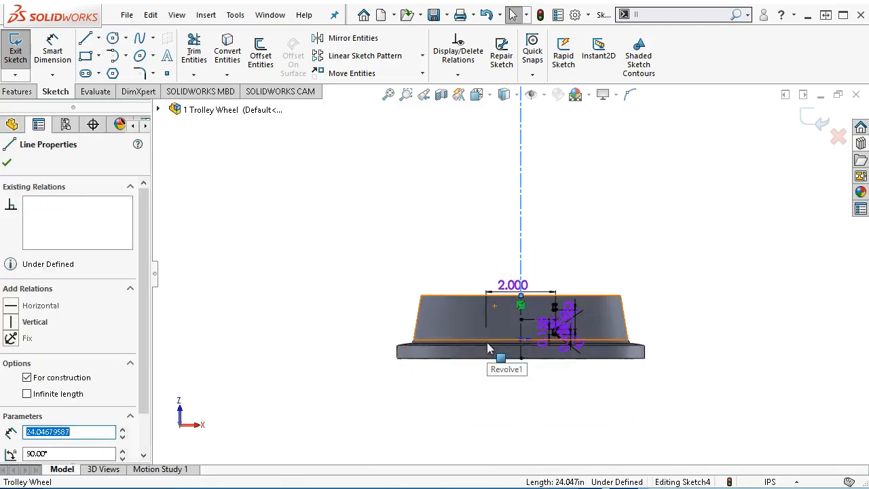
pyautogui.keyDown('ctrl'); pyautogui.click(535, 316); pyautogui.keyUp('ctrl')
pyautogui.click(677, 256)
pyautogui.click(631, 203)
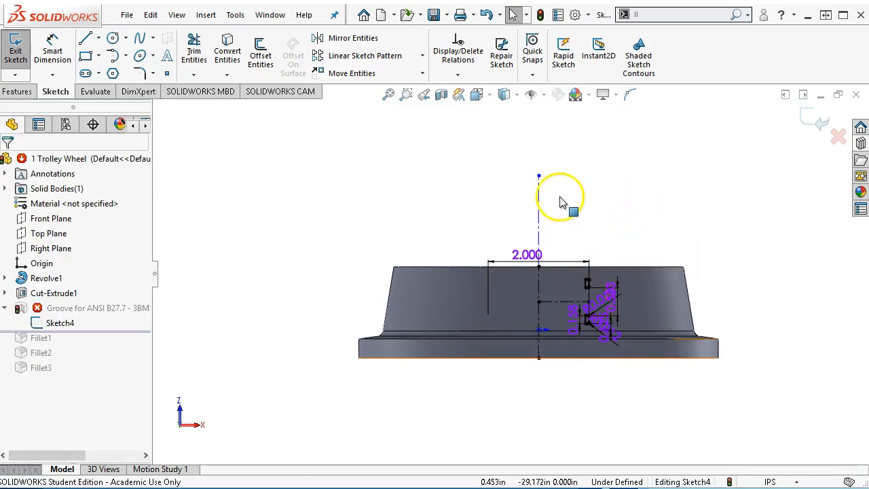
# Add a Vertical relation to the centerline above the wheel and exit the groove sketch.
pyautogui.scroll(-1, 541, 180)
pyautogui.click(532, 178)
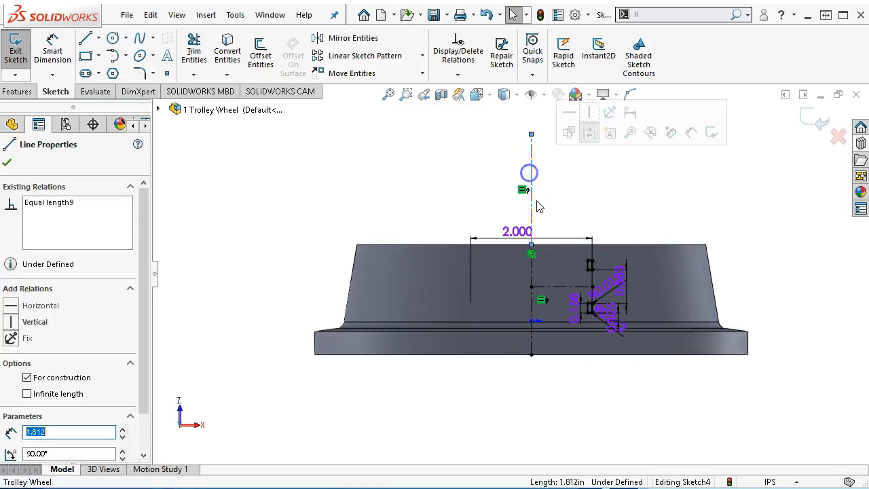
pyautogui.click(593, 113)
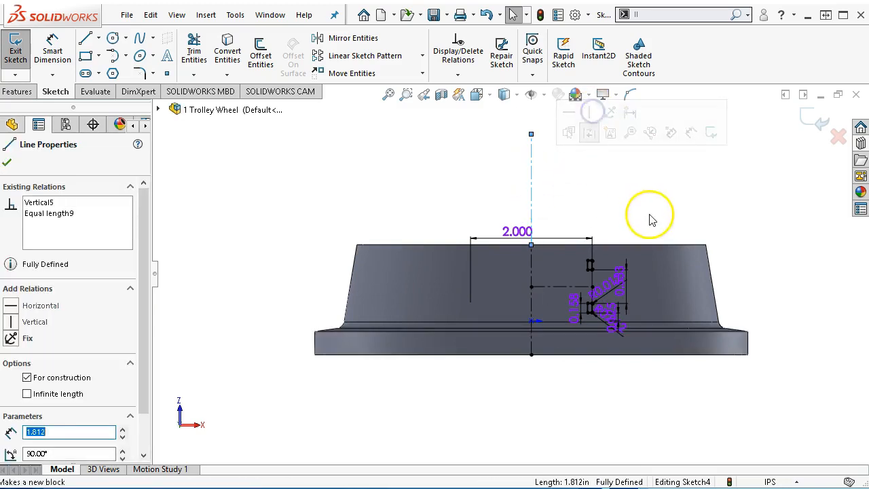
pyautogui.click(649, 216)
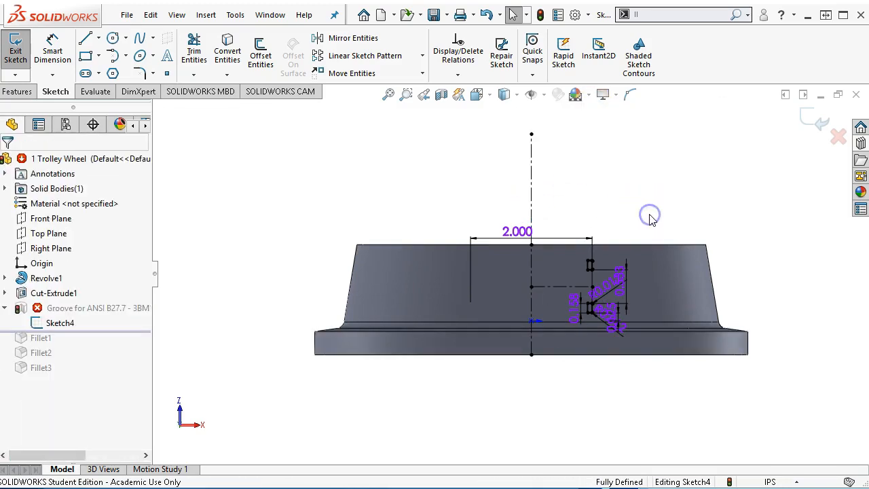
pyautogui.click(807, 119)
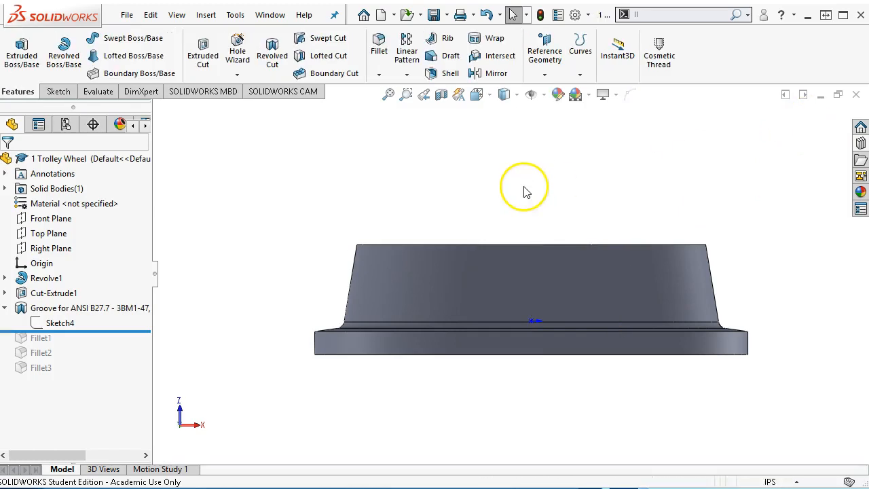
# Restore the isometric view, roll the model forward past Fillet3 and save the part.
pyautogui.hotkey('ctrl', '7')
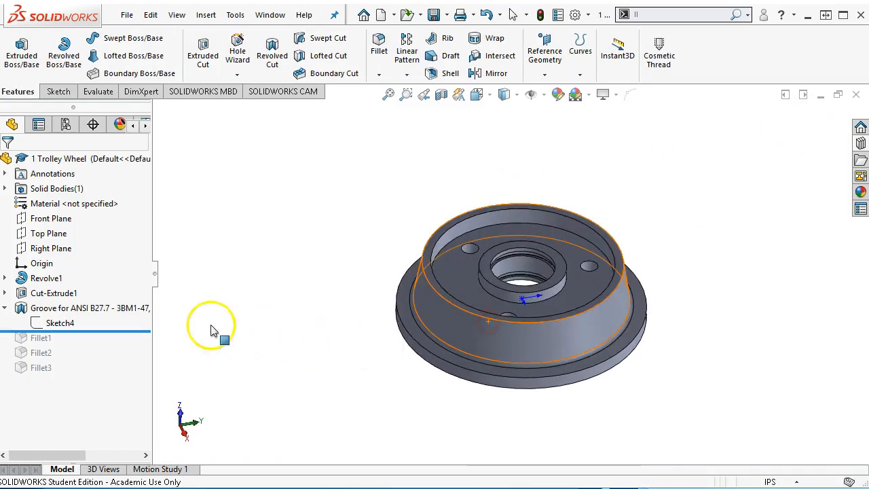
pyautogui.moveTo(133, 332); pyautogui.dragTo(118, 389)
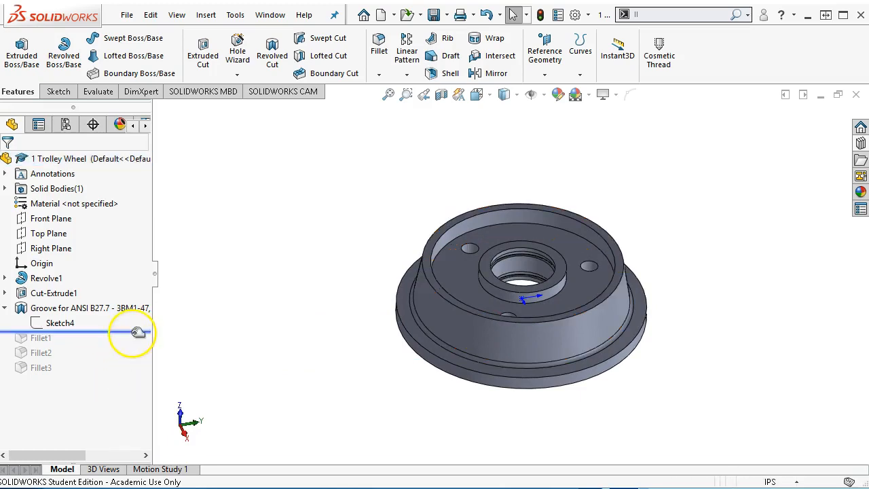
pyautogui.moveTo(139, 333); pyautogui.dragTo(129, 367)
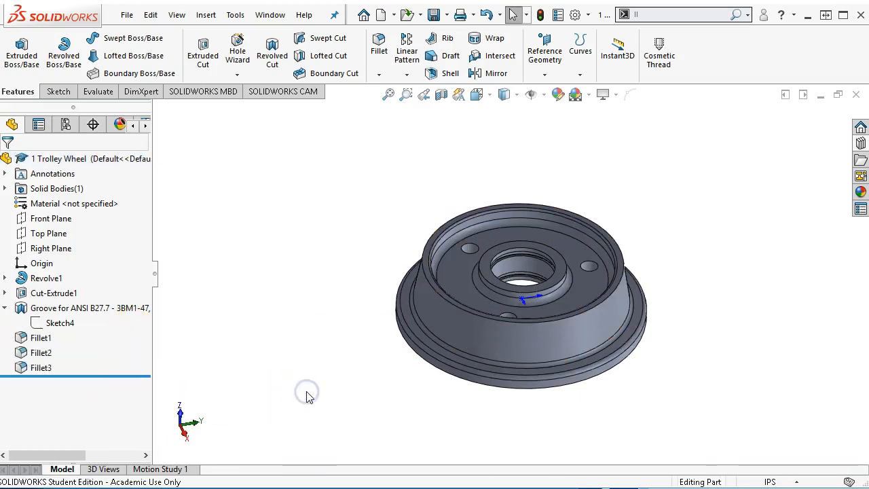
pyautogui.click(434, 13)
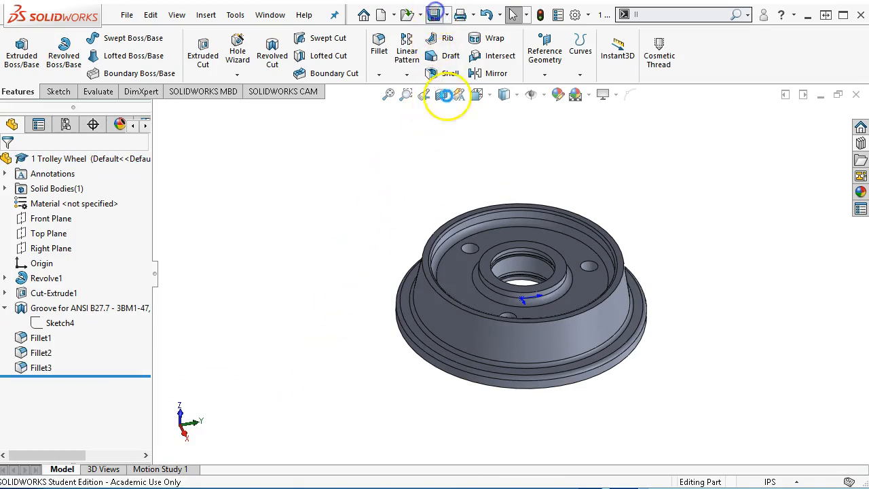
pyautogui.click(306, 248)
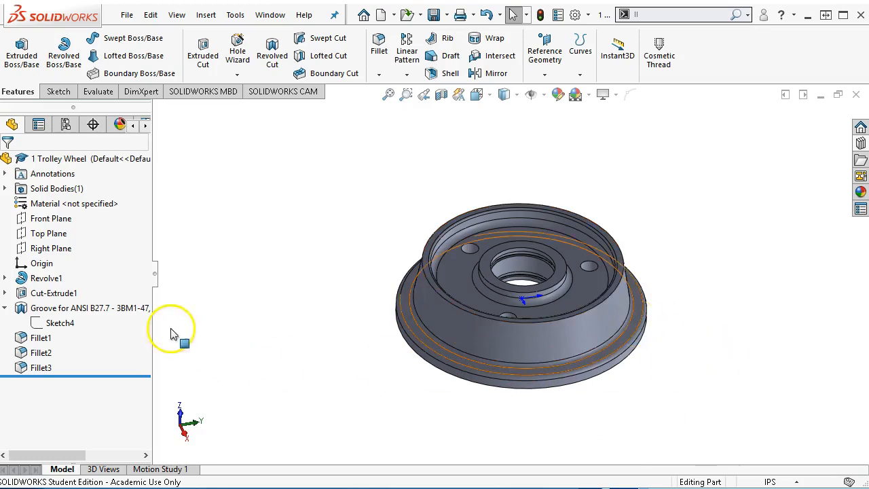
# Switch the document units to MMGS and open Sketch1 of Revolve1 for editing.
pyautogui.click(796, 480)
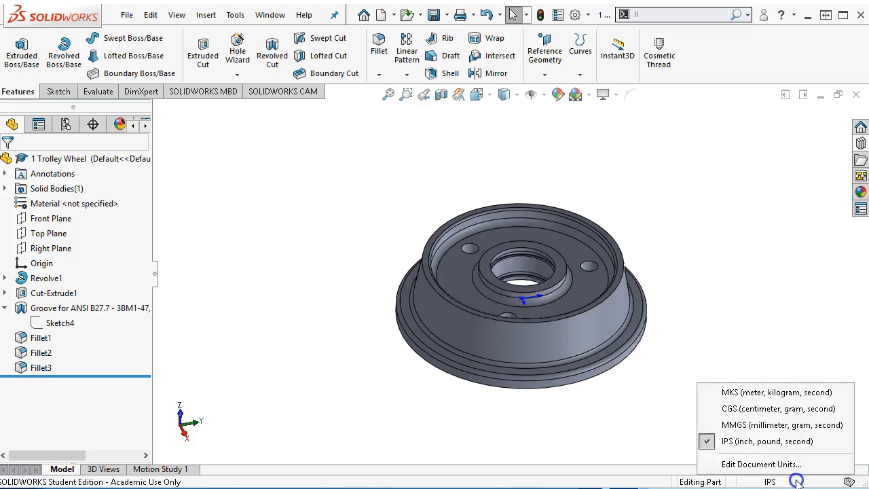
pyautogui.click(778, 425)
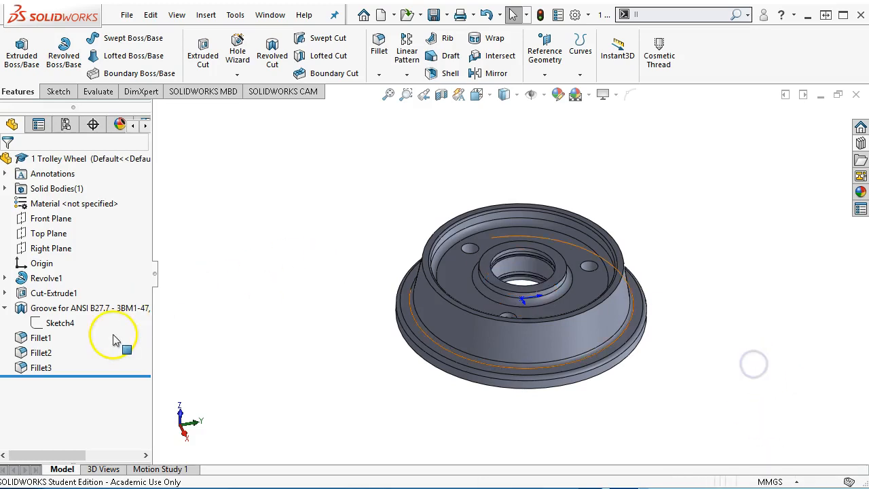
pyautogui.click(5, 278)
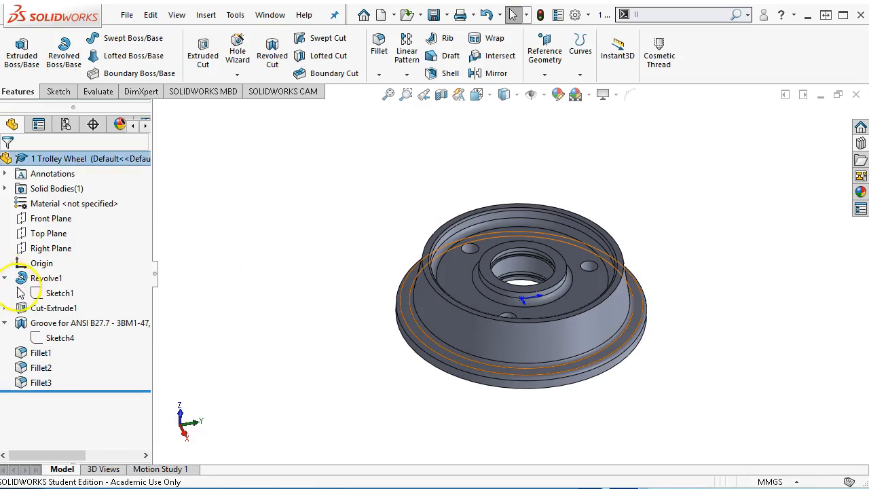
pyautogui.click(57, 292)
pyautogui.click(301, 363)
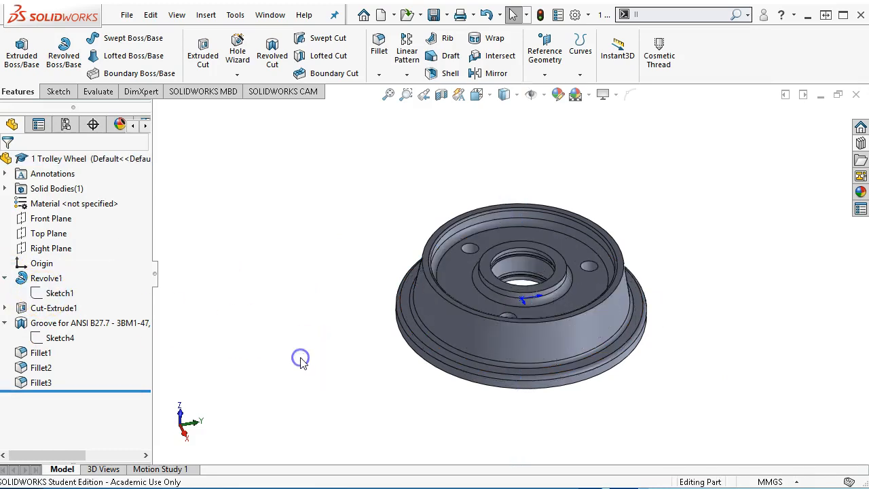
pyautogui.hotkey('ctrl', '8')
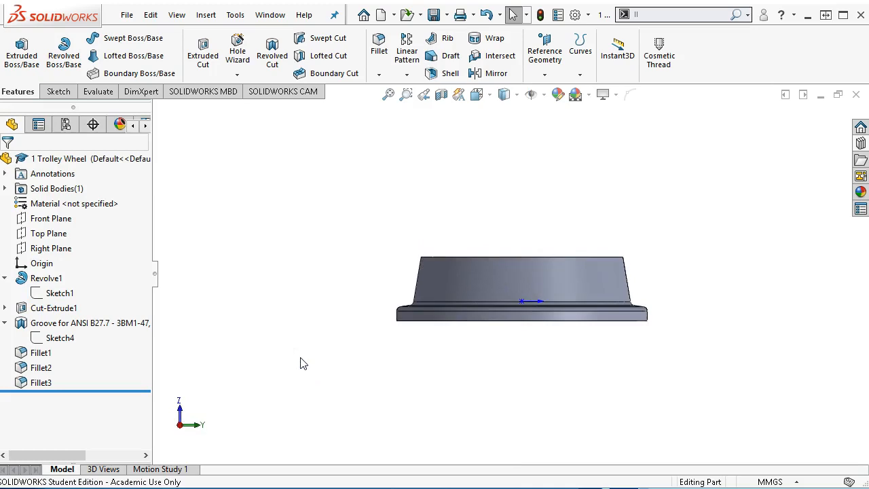
pyautogui.rightClick(60, 298)
pyautogui.click(68, 251)
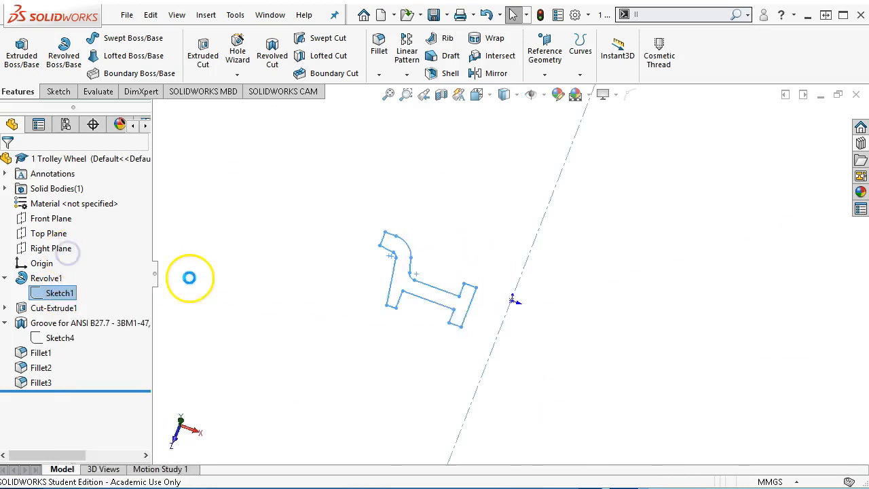
pyautogui.scroll(-2, 257, 272)
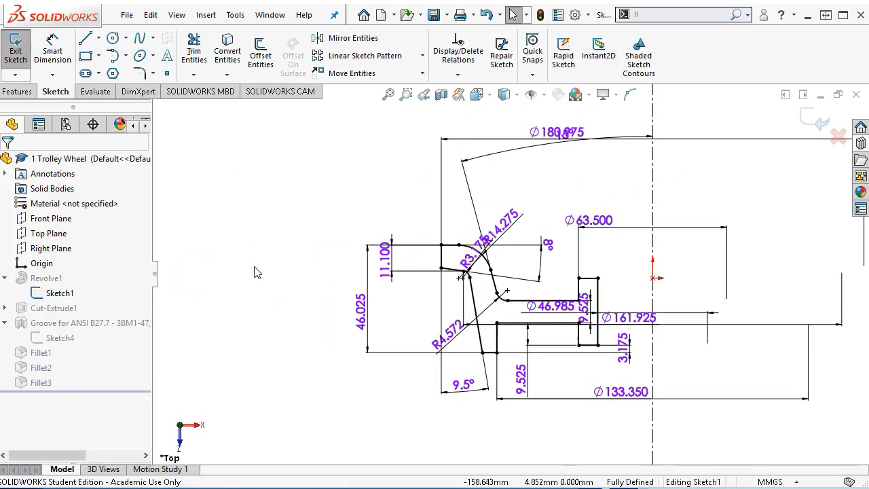
# Set the overall height of the wheel profile to 46 mm.
pyautogui.click(361, 312)
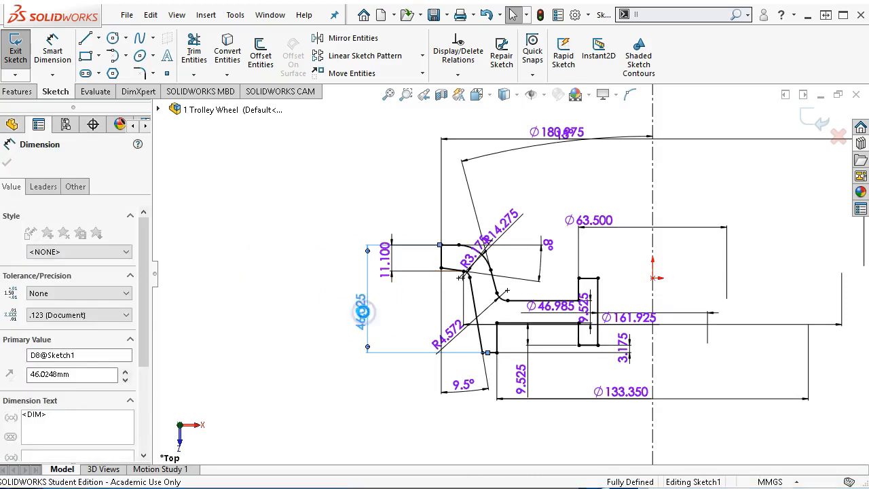
pyautogui.doubleClick(362, 312)
pyautogui.press('Return')
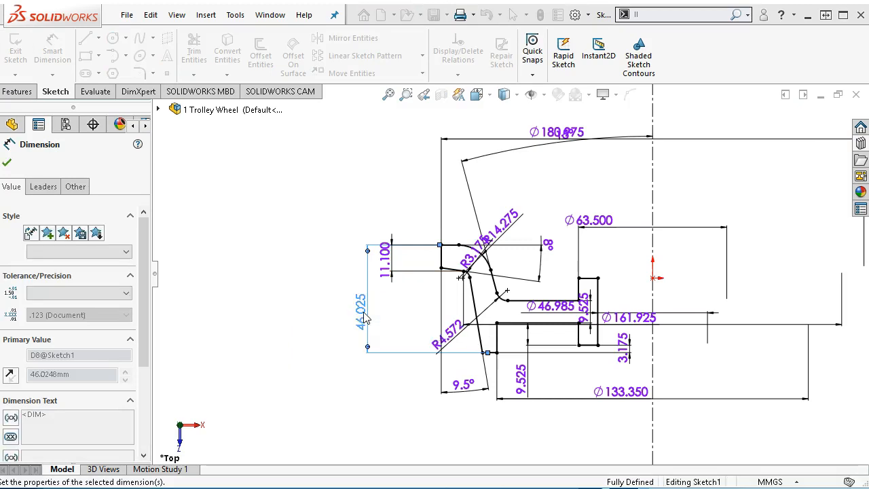
pyautogui.scroll(-3, 403, 302)
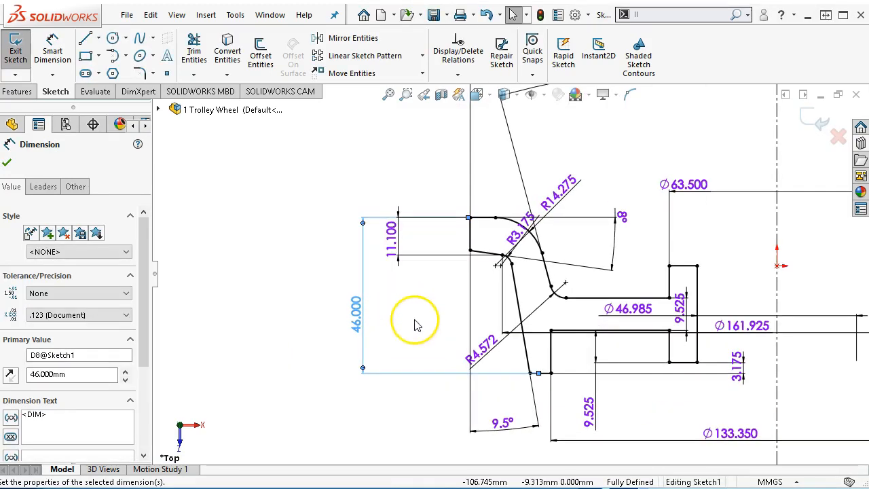
# Set the radius of the arc between the sloped flange wall and the web to 4.5 mm.
pyautogui.doubleClick(486, 348)
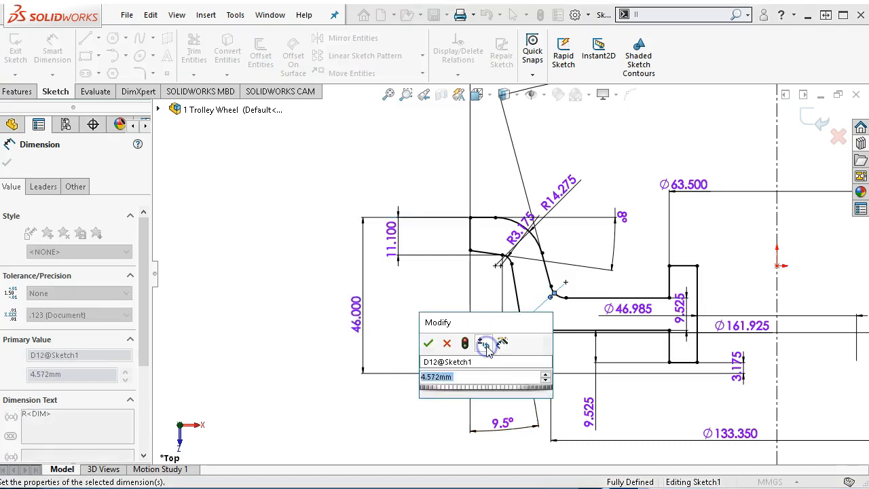
pyautogui.click(432, 377)
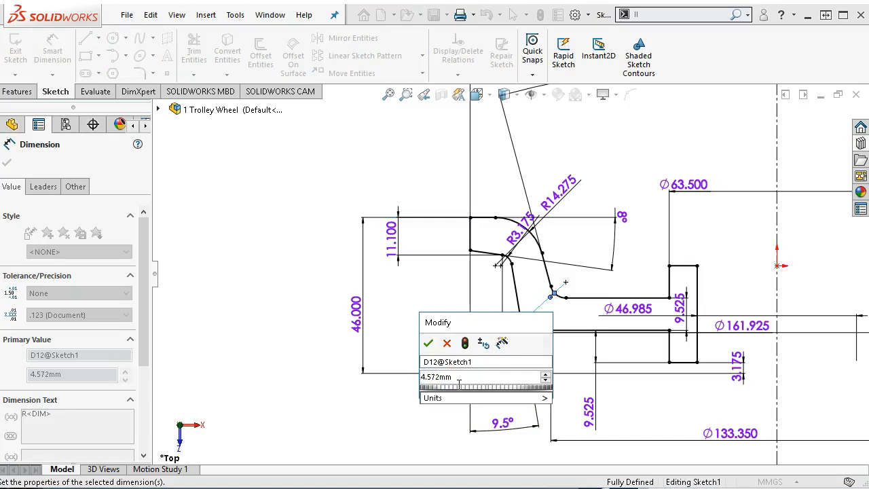
pyautogui.press('BackSpace')
pyautogui.press('BackSpace')
pyautogui.press('Return')
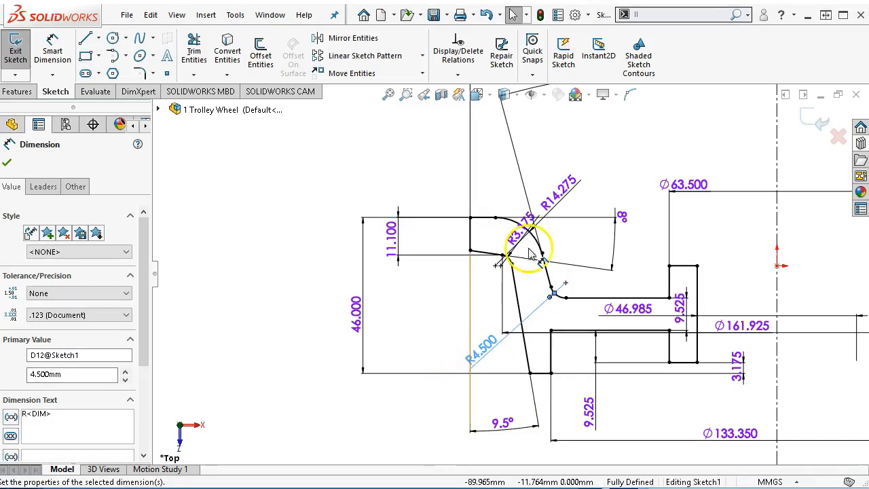
# Move the flange's two radius dimensions clear of the profile, setting the small inner arc to 3 mm and the large outer arc to 14 mm.
pyautogui.moveTo(560, 192); pyautogui.dragTo(602, 145)
pyautogui.moveTo(533, 227)
pyautogui.mouseDown()
pyautogui.moveTo(514, 161)
pyautogui.moveTo(546, 139)
pyautogui.mouseUp()
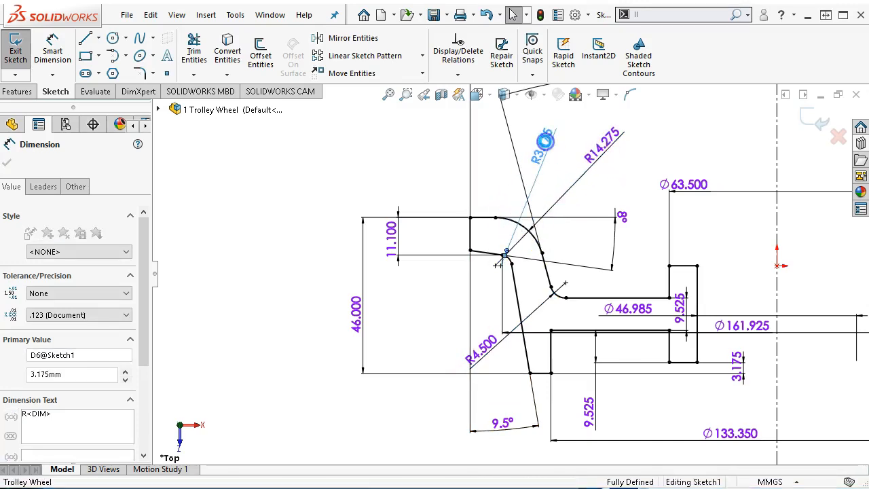
pyautogui.doubleClick(545, 140)
pyautogui.write('3')
pyautogui.press('Return')
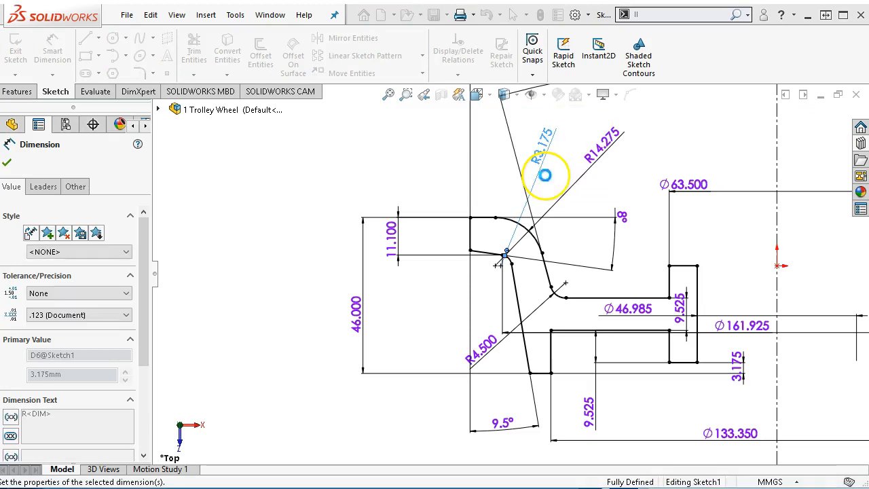
pyautogui.doubleClick(606, 146)
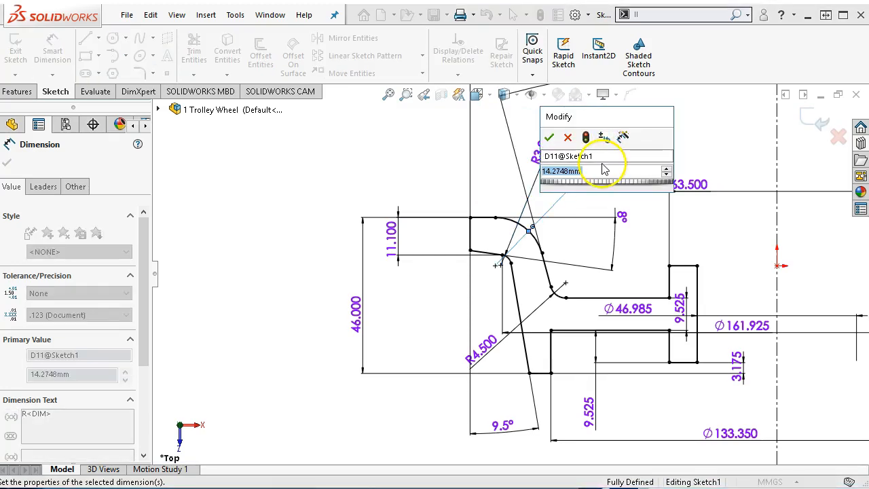
pyautogui.write('14.')
pyautogui.press('Return')
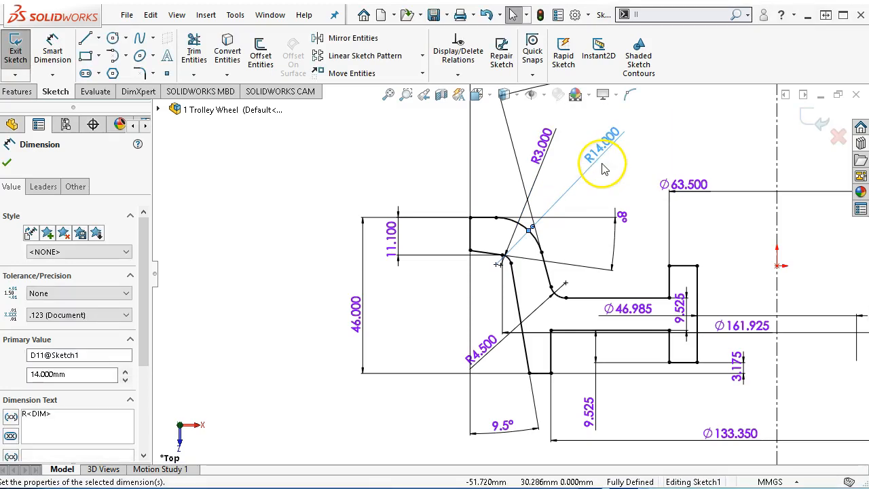
# Reposition the bore and hub diameter dimensions clear of the profile, stacking them above the hub.
pyautogui.moveTo(634, 310)
pyautogui.mouseDown()
pyautogui.moveTo(645, 281)
pyautogui.moveTo(736, 234)
pyautogui.mouseUp()
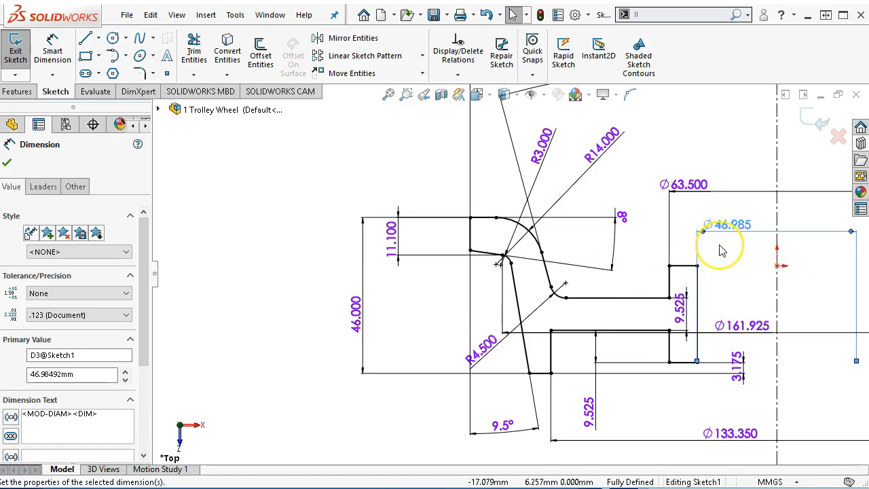
pyautogui.moveTo(702, 184); pyautogui.dragTo(733, 178)
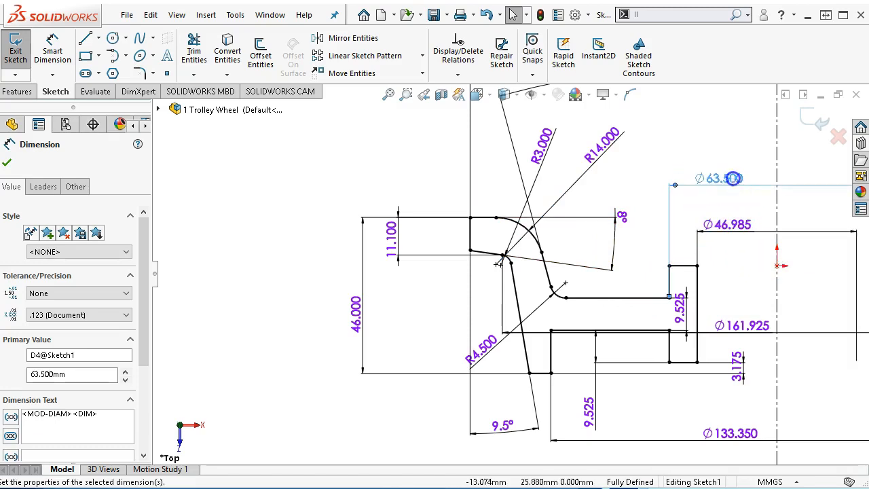
pyautogui.click(793, 282)
pyautogui.scroll(1, 793, 282)
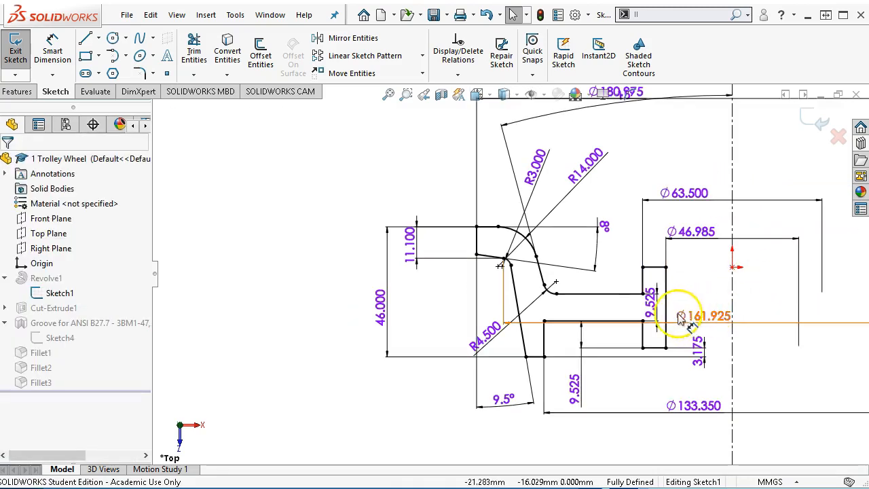
# Reposition the web thickness, the hub offset and the 3.175 mm rim offset dimensions so they line up below the wheel profile.
pyautogui.moveTo(648, 302); pyautogui.dragTo(615, 259)
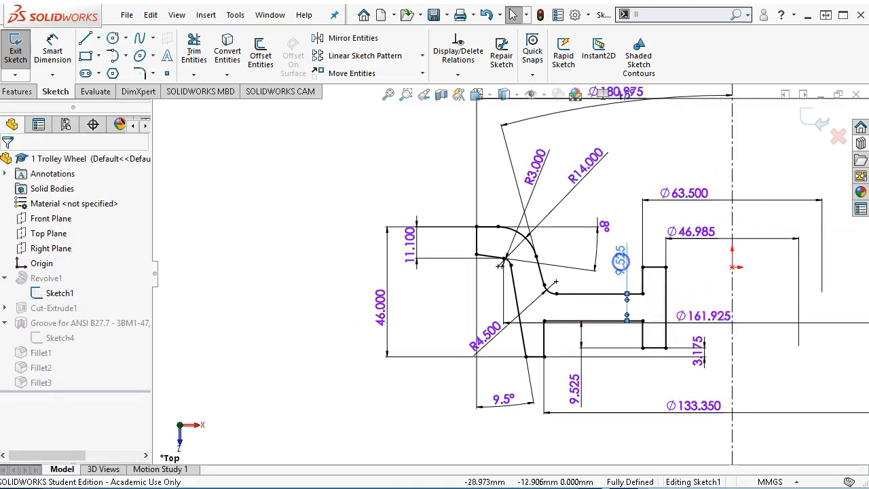
pyautogui.moveTo(584, 388); pyautogui.dragTo(626, 384)
pyautogui.click(620, 388)
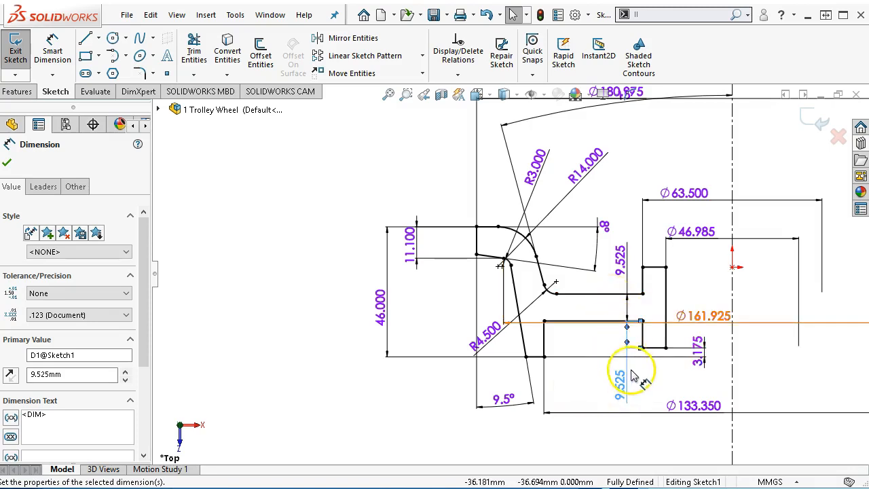
pyautogui.moveTo(636, 267); pyautogui.dragTo(588, 382)
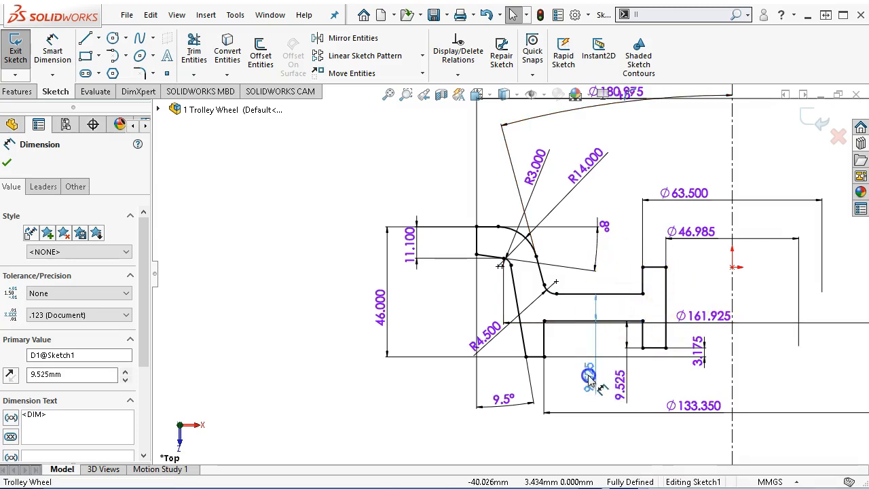
pyautogui.moveTo(698, 358)
pyautogui.mouseDown()
pyautogui.moveTo(709, 380)
pyautogui.moveTo(674, 388)
pyautogui.moveTo(676, 399)
pyautogui.mouseUp()
# Move the overall flange diameter dimension above the 15° angle, set it to 181 mm, and exit the profile sketch.
pyautogui.scroll(1, 776, 379)
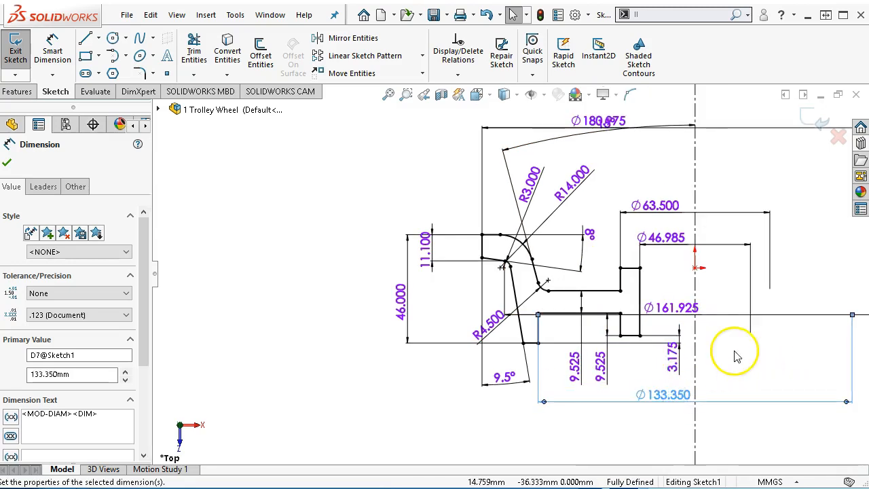
pyautogui.scroll(2, 750, 347)
pyautogui.scroll(-2, 613, 196)
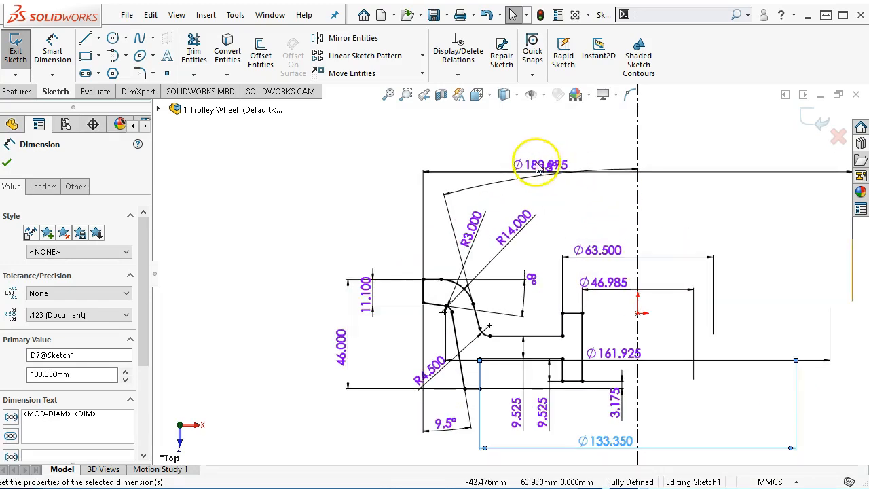
pyautogui.moveTo(520, 160); pyautogui.dragTo(526, 125)
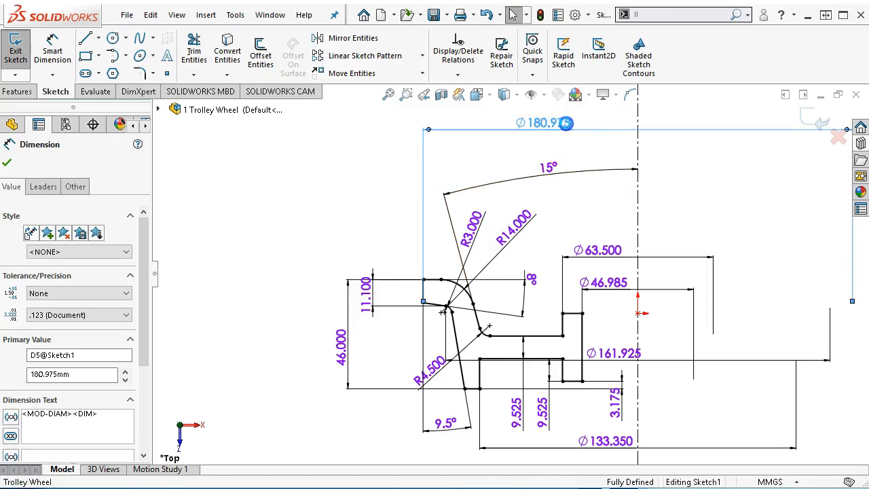
pyautogui.doubleClick(543, 123)
pyautogui.write('181')
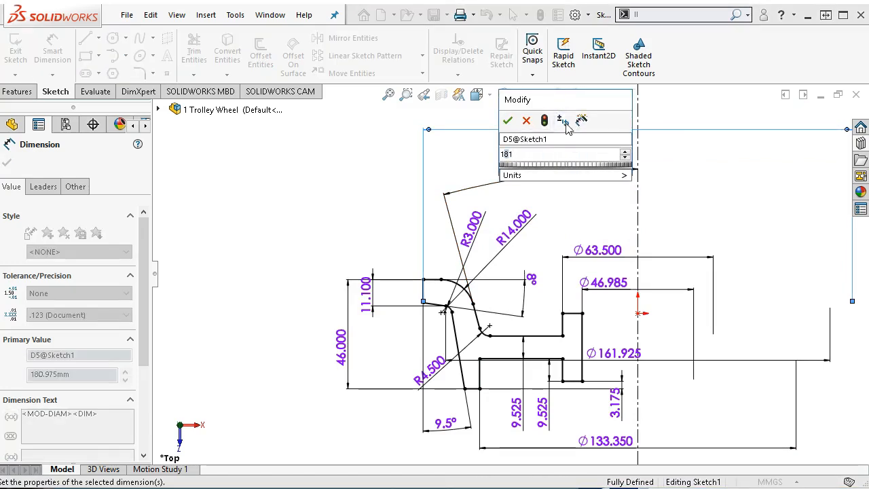
pyautogui.press('Return')
pyautogui.click(809, 119)
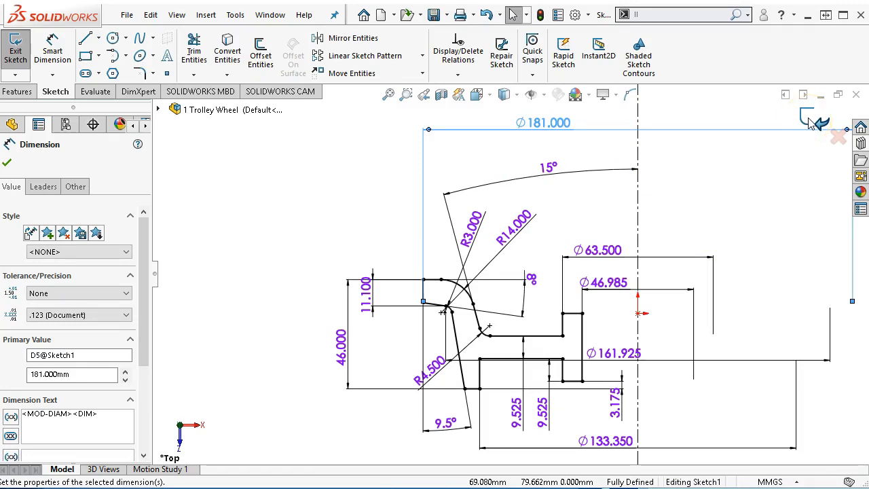
pyautogui.click(811, 121)
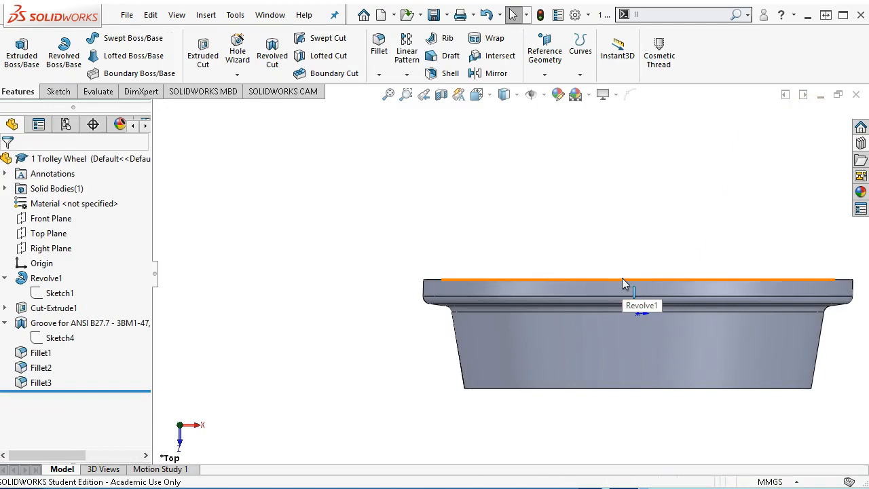
# Show the rebuilt trolley wheel in isometric view and save the part.
pyautogui.moveTo(656, 257); pyautogui.dragTo(660, 244, button='right')
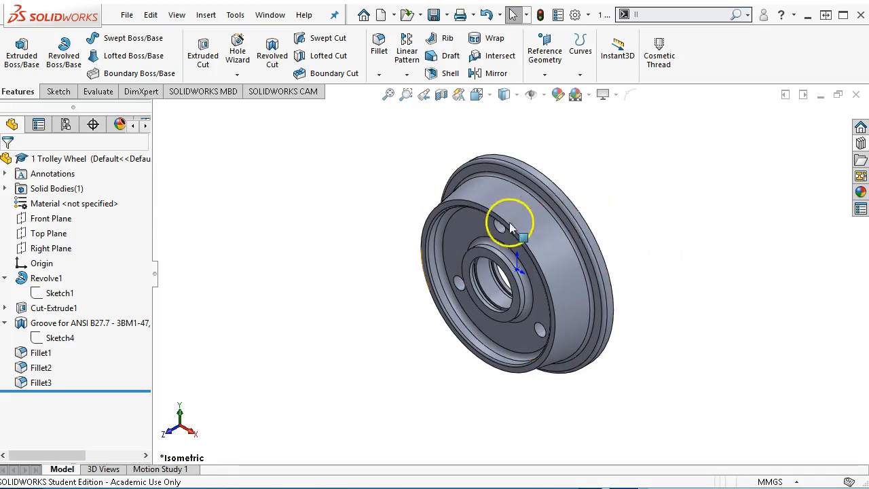
pyautogui.scroll(-2, 445, 223)
pyautogui.scroll(-1, 595, 193)
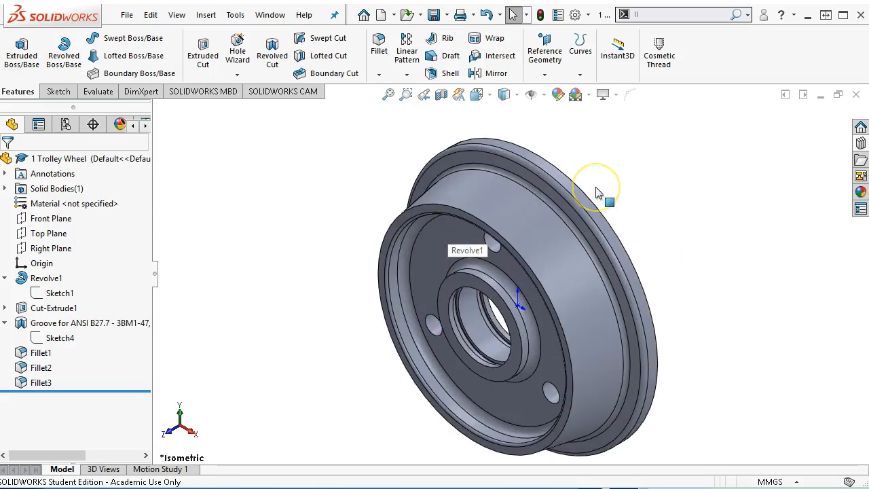
pyautogui.scroll(1, 596, 193)
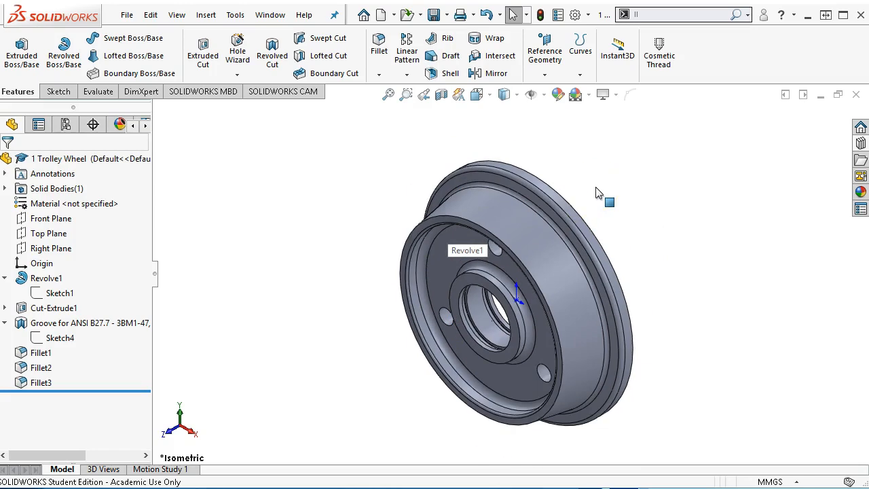
pyautogui.click(432, 14)
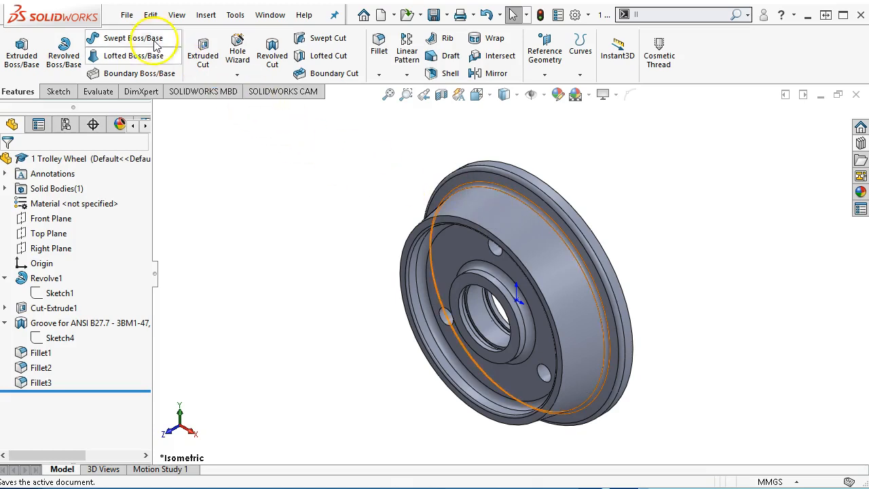
# Create a new assembly from the Assembly template and insert 3 Cross Head.SLDPRT as the fixed first component at the origin.
pyautogui.click(128, 15)
pyautogui.click(136, 32)
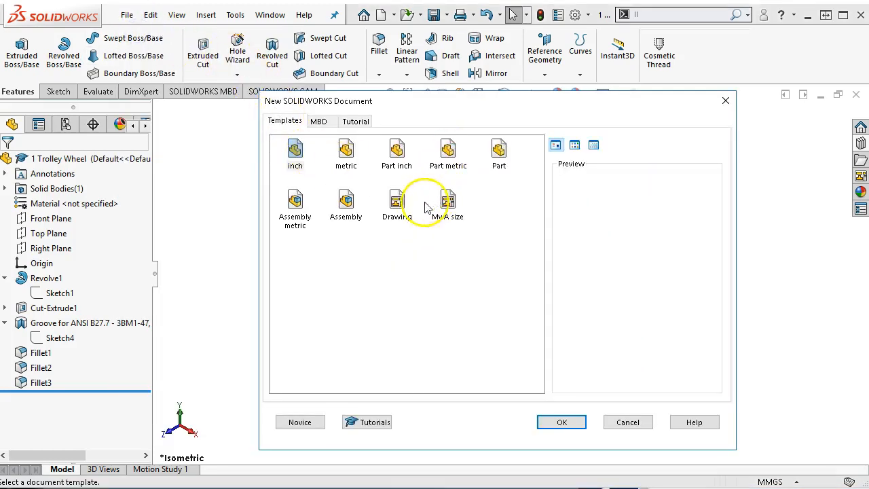
pyautogui.doubleClick(344, 203)
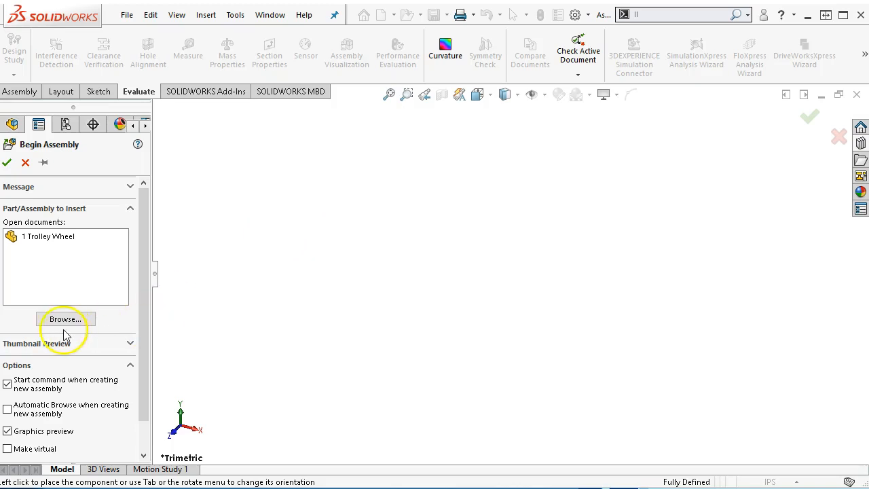
pyautogui.click(77, 319)
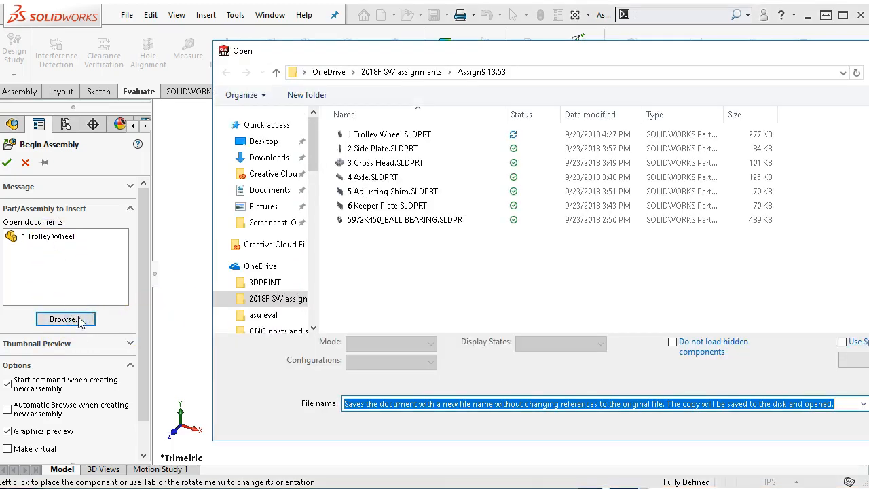
pyautogui.click(379, 164)
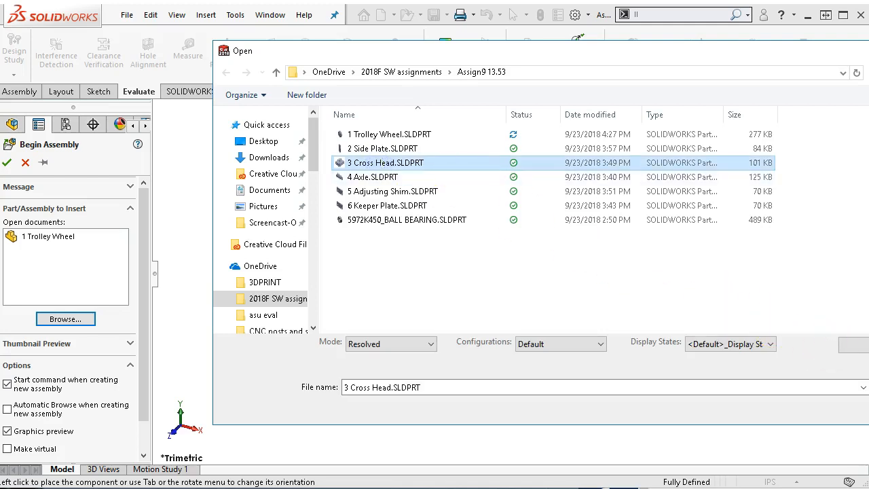
pyautogui.click(867, 408)
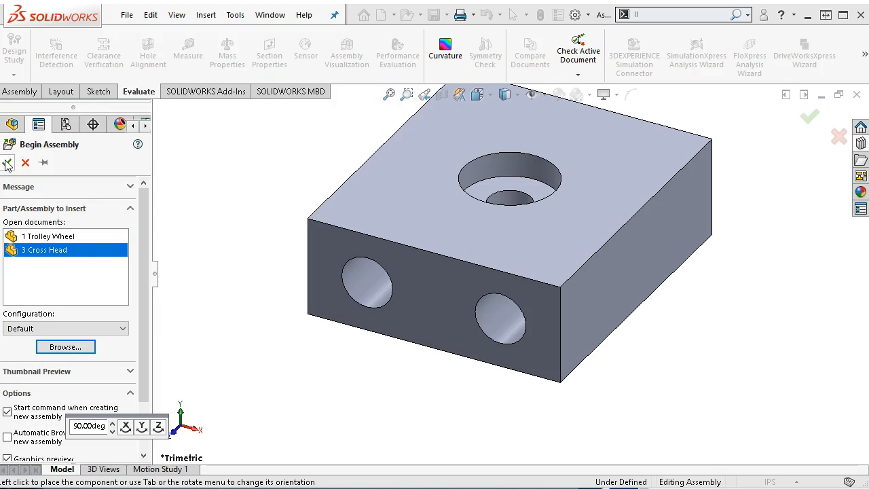
pyautogui.click(8, 163)
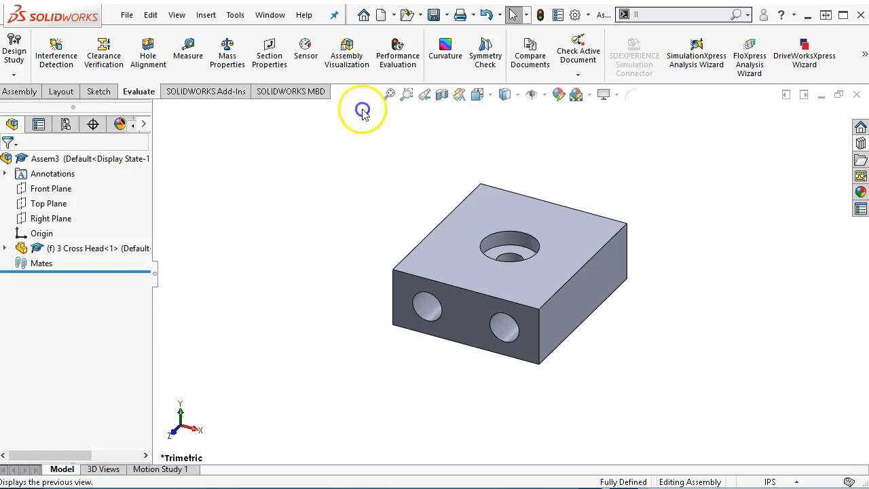
# Save the assembly as 13.53 Trolley in the Assign9 13.53 folder.
pyautogui.click(435, 17)
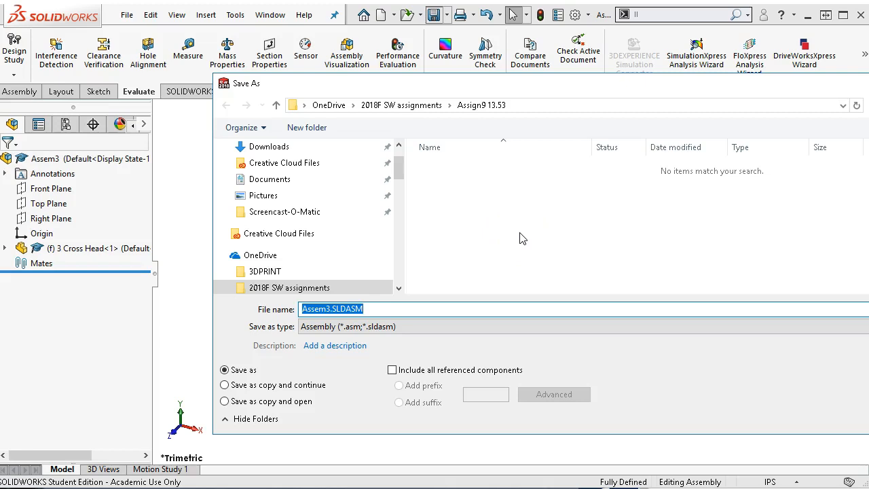
pyautogui.write('13.53')
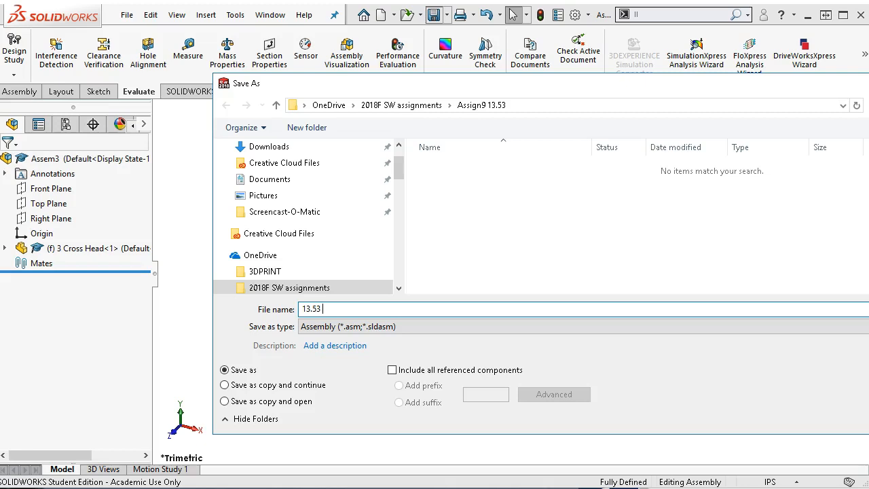
pyautogui.write('rolle')
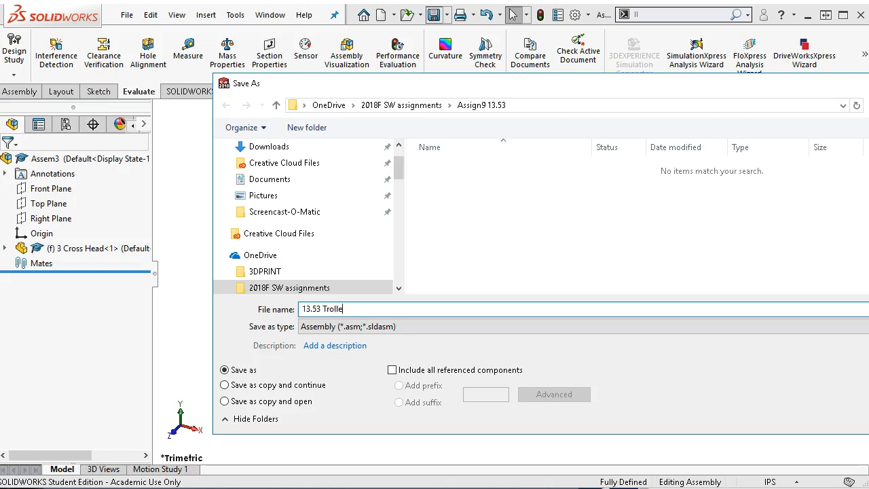
pyautogui.press('Return')
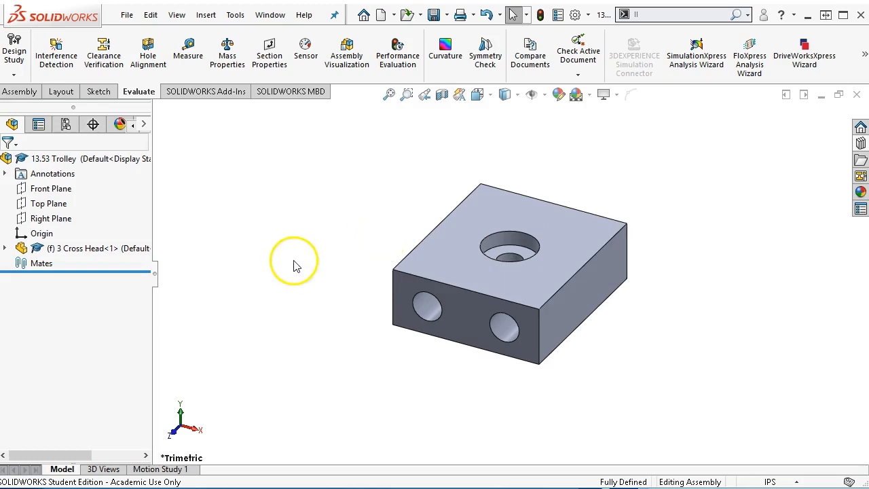
# Open the recent part 5 Adjusting Shim.SLDPRT in its own window.
pyautogui.click(203, 15)
pyautogui.moveTo(230, 36)
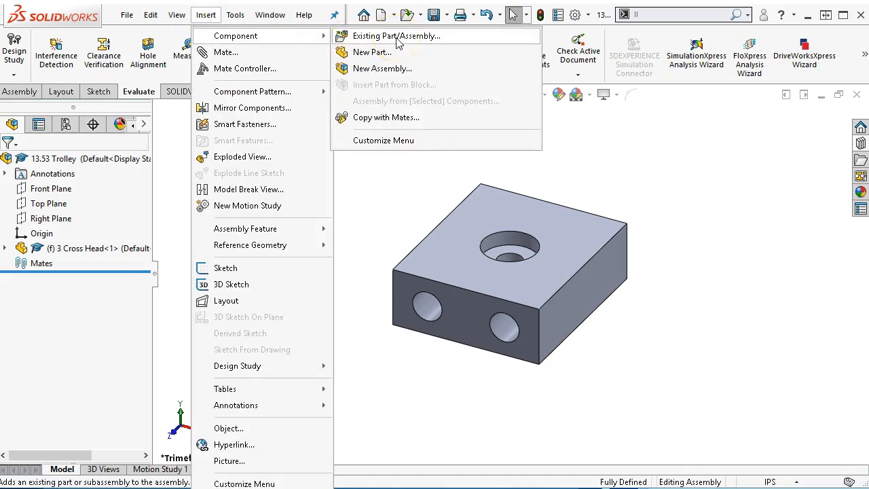
pyautogui.click(127, 15)
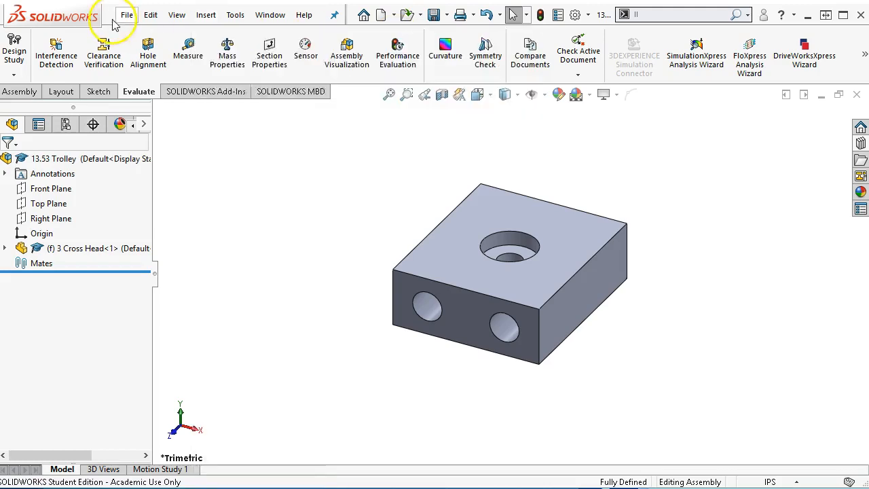
pyautogui.moveTo(161, 69)
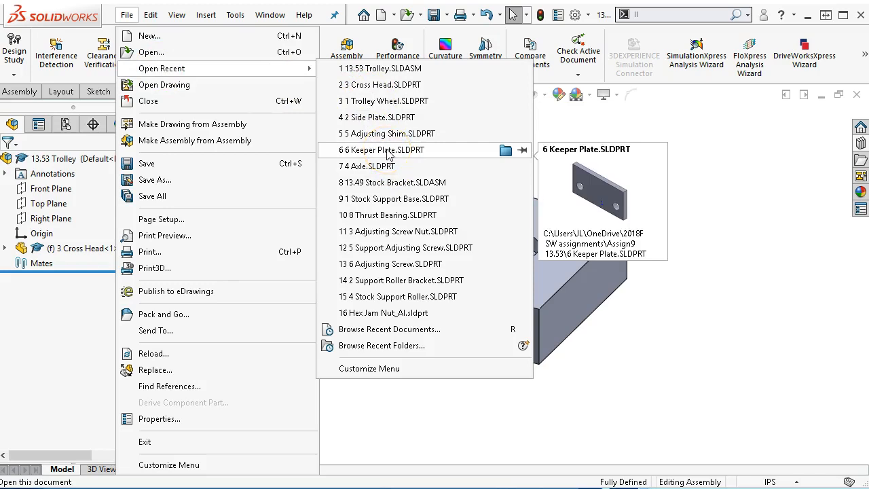
pyautogui.click(377, 118)
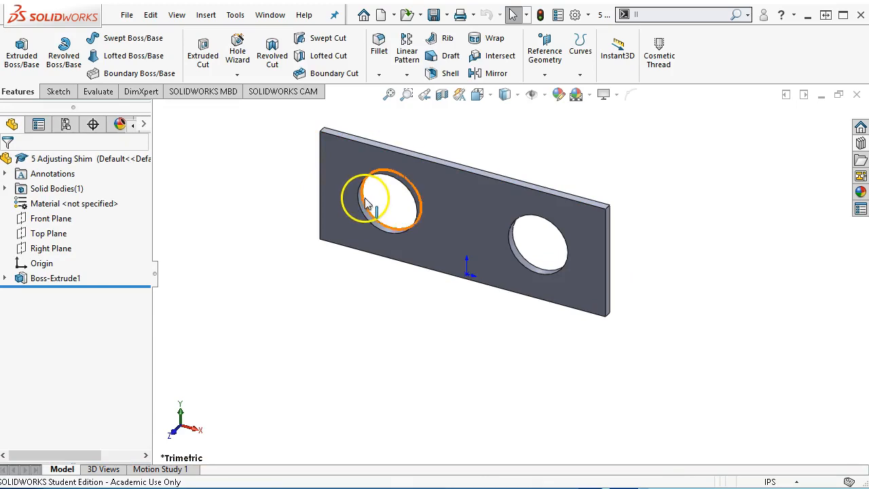
# Add a mate reference to the shim using the front circular edge of its left hole as primary entity, with default type and alignment Any.
pyautogui.click(365, 202)
pyautogui.click(544, 74)
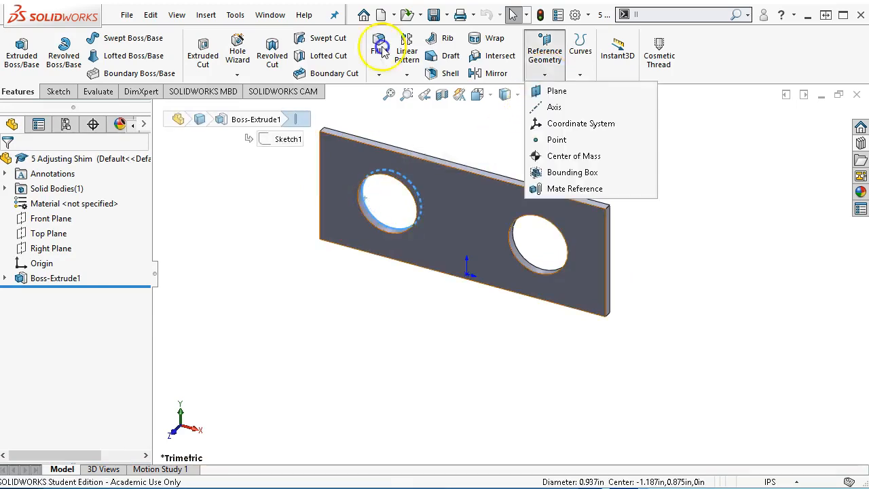
pyautogui.click(572, 189)
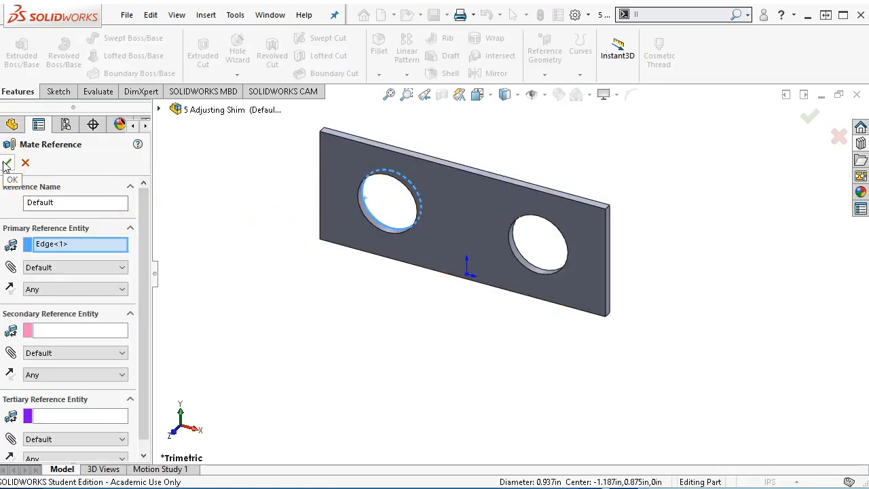
pyautogui.click(54, 268)
pyautogui.click(53, 269)
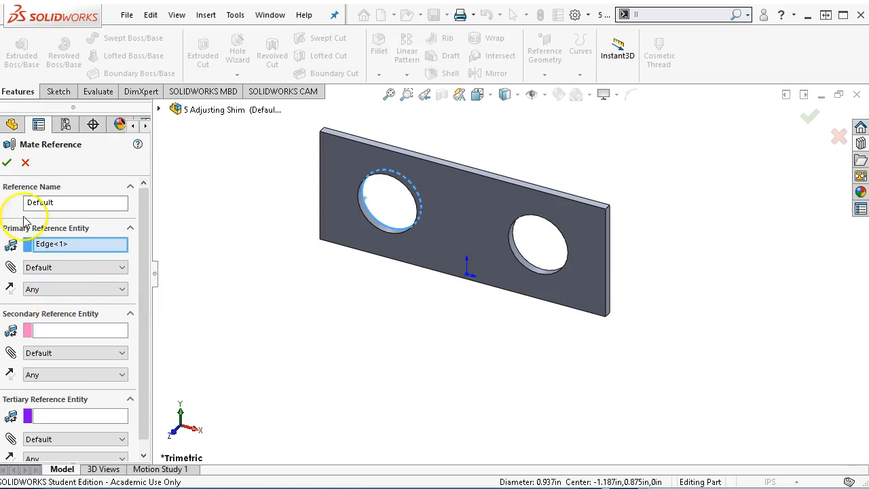
pyautogui.click(7, 162)
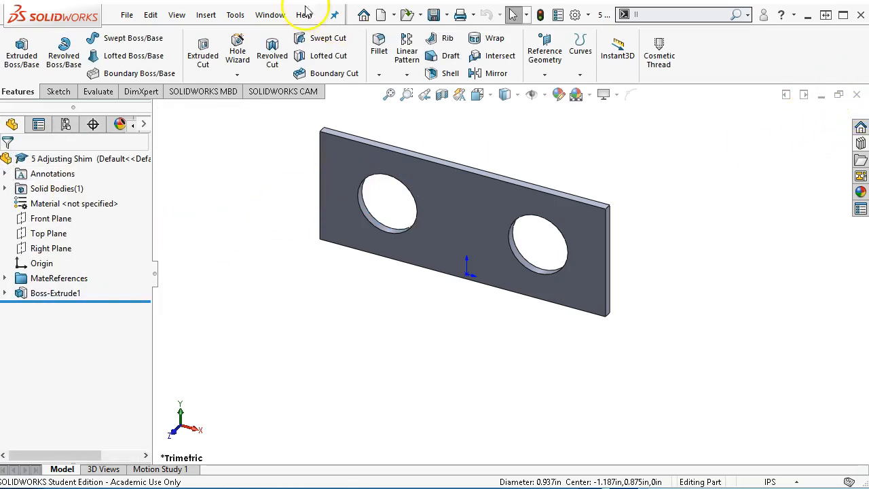
# Insert 5 Adjusting Shim into the 13.53 Trolley assembly, snapped onto the cross head's front left hole, and review the shim's mates.
pyautogui.click(264, 15)
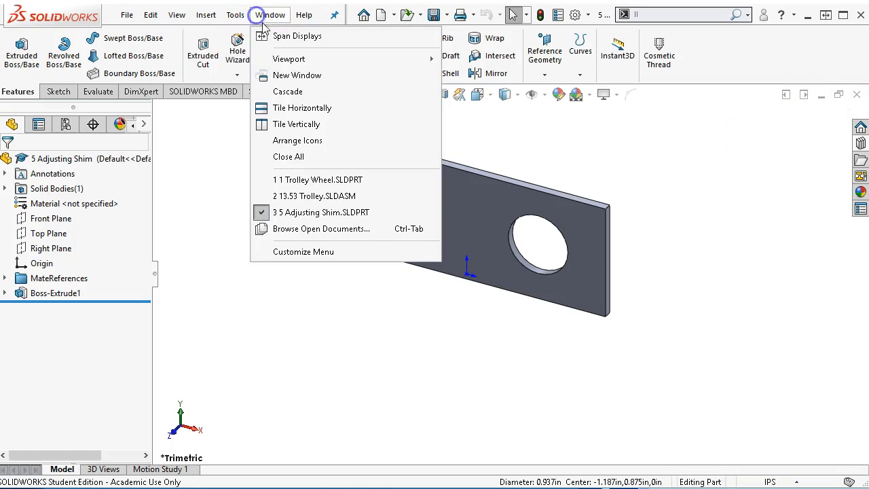
pyautogui.click(306, 195)
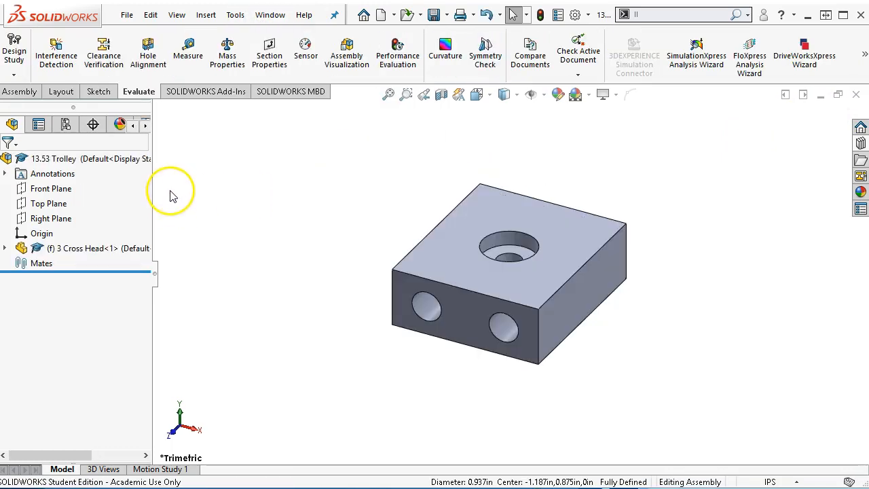
pyautogui.click(19, 91)
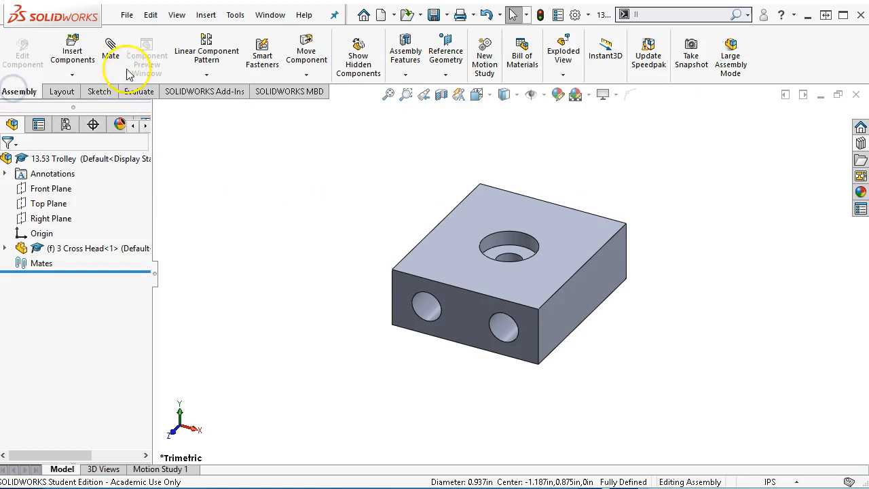
pyautogui.click(72, 57)
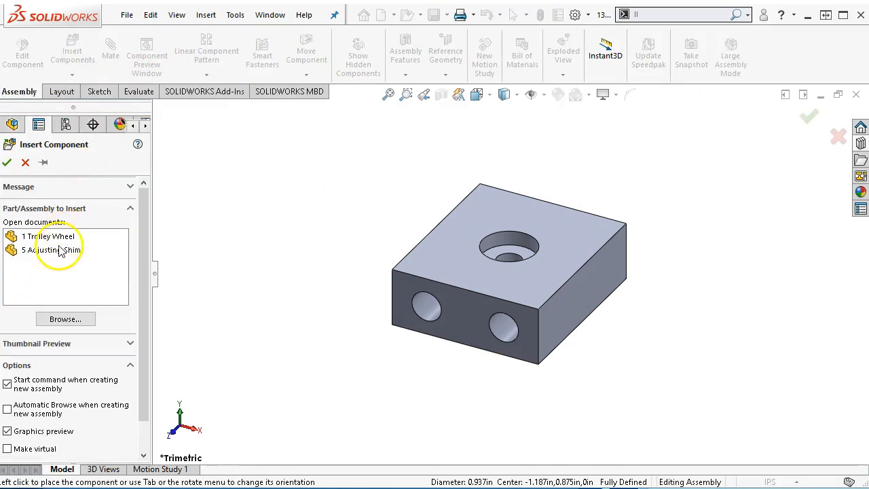
pyautogui.click(61, 250)
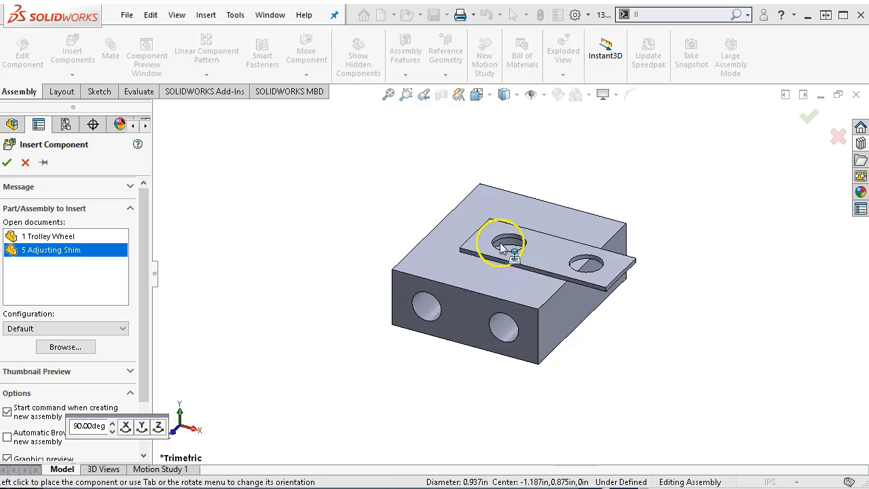
pyautogui.click(437, 320)
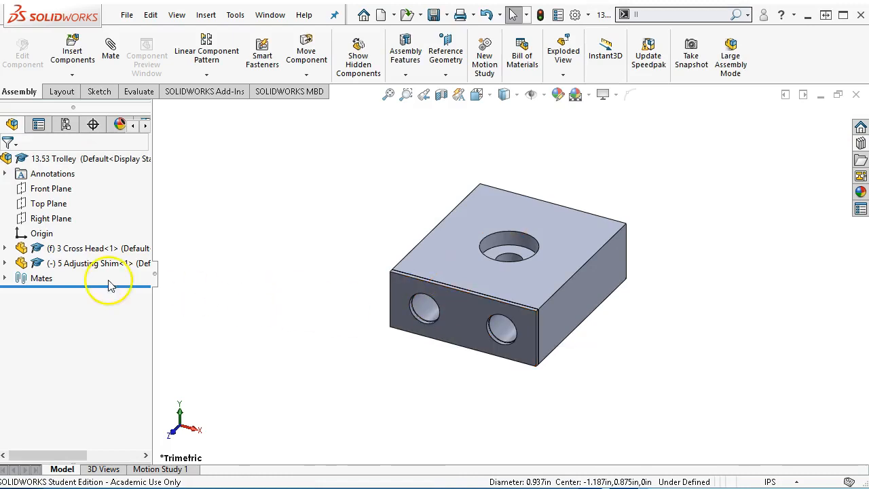
pyautogui.click(4, 264)
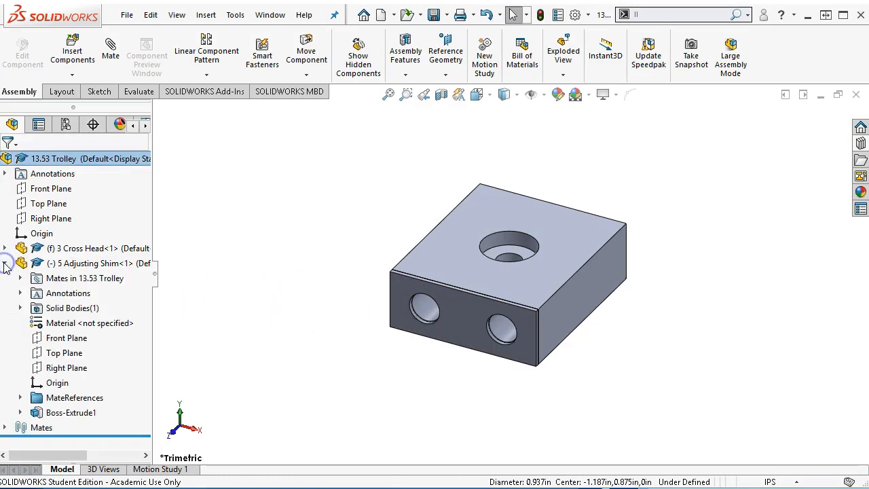
pyautogui.click(22, 278)
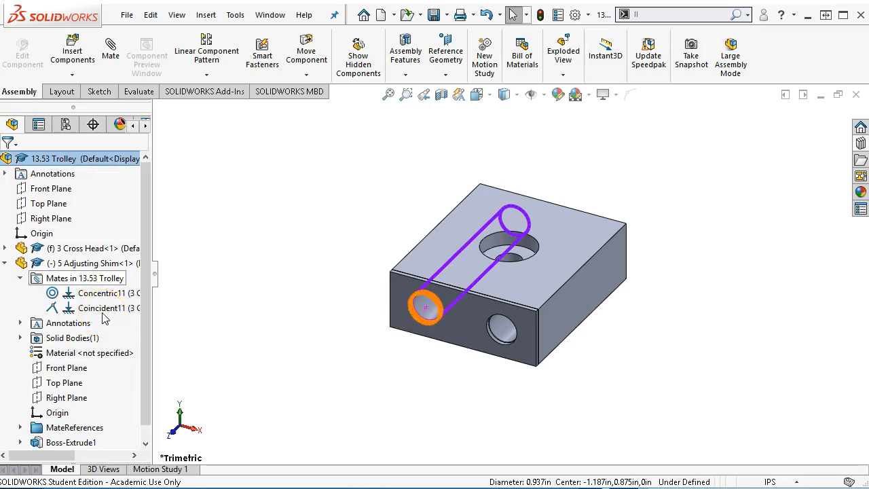
pyautogui.click(264, 263)
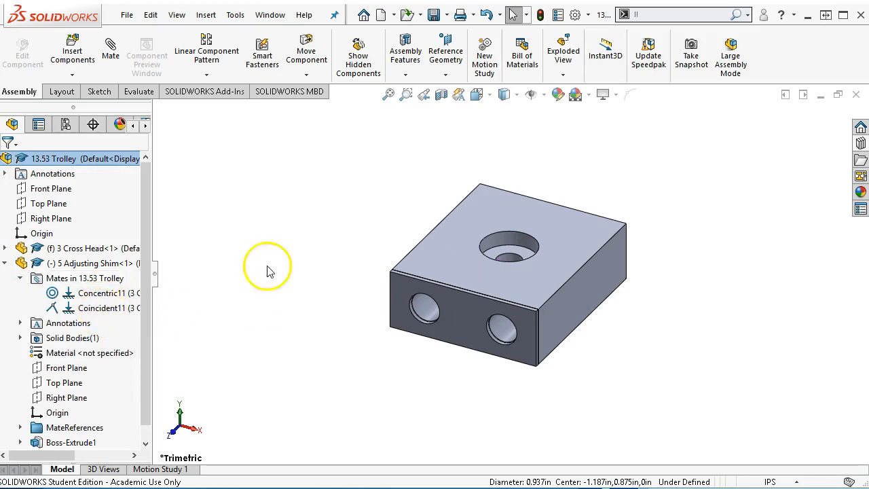
# Add a concentric mate between the right holes of the shim and cross head, creating it with misalignment options.
pyautogui.scroll(-8, 442, 349)
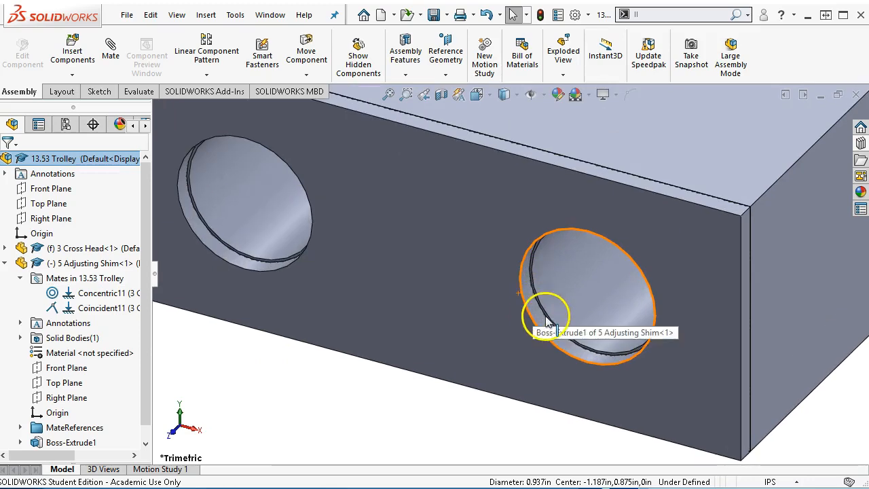
pyautogui.click(545, 324)
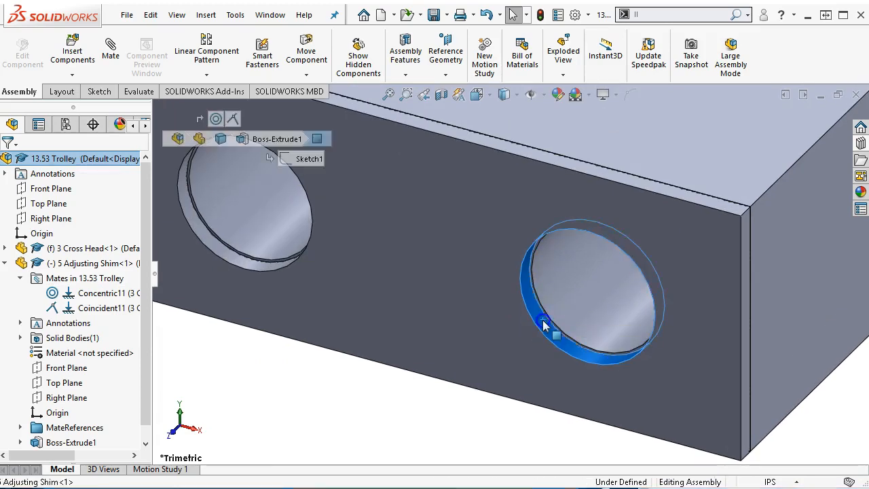
pyautogui.keyDown('ctrl'); pyautogui.click(578, 310); pyautogui.keyUp('ctrl')
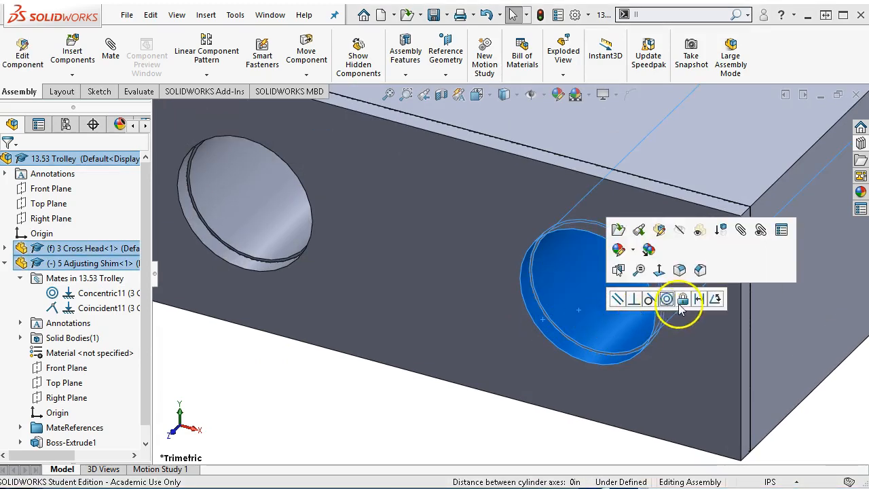
pyautogui.click(666, 299)
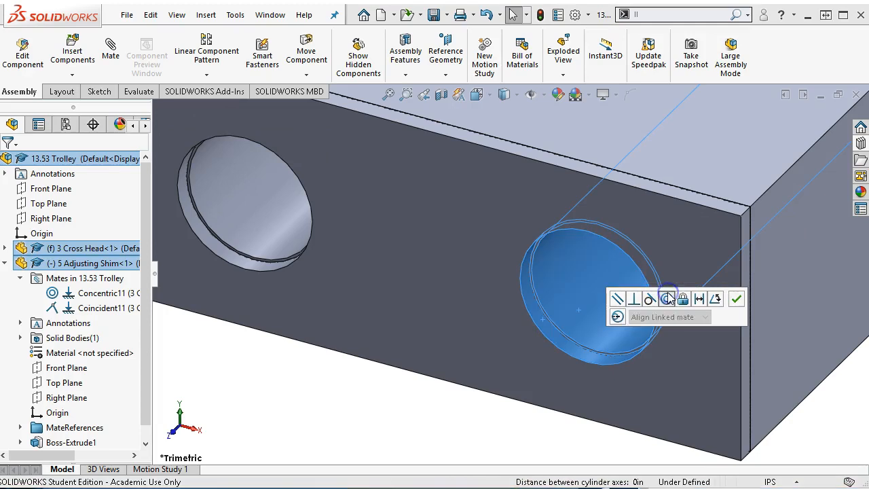
pyautogui.click(736, 300)
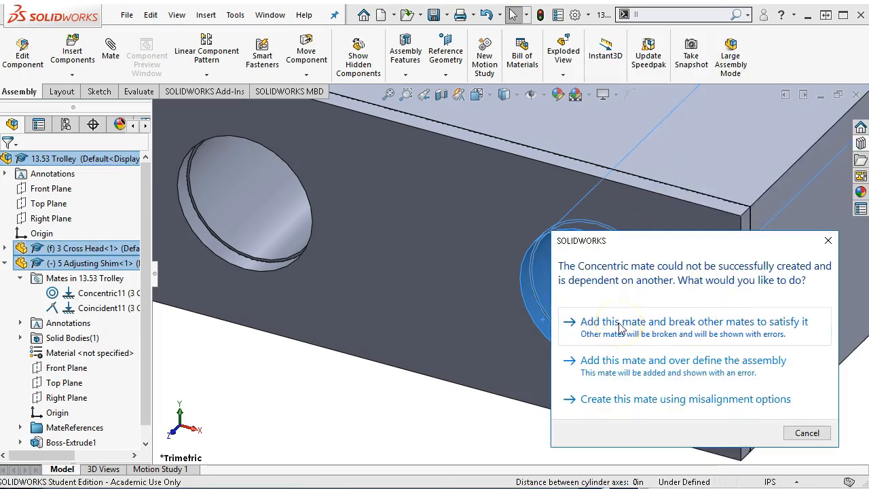
pyautogui.moveTo(613, 245); pyautogui.dragTo(592, 205)
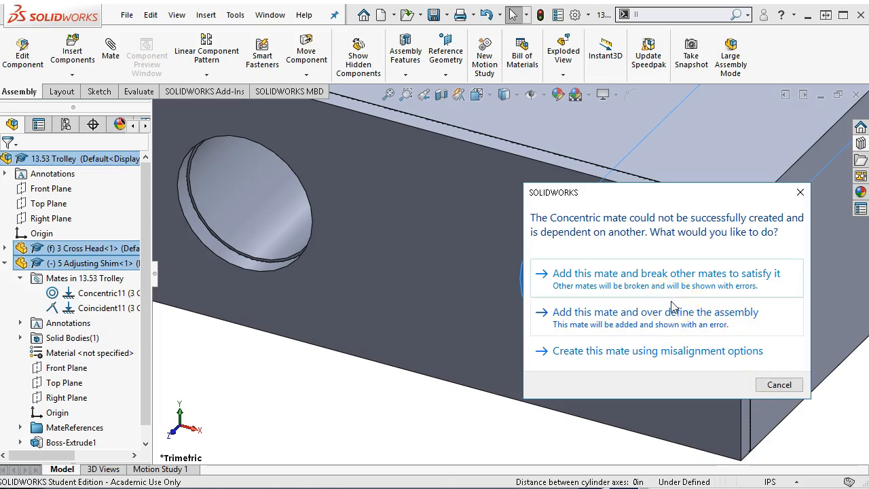
pyautogui.click(644, 351)
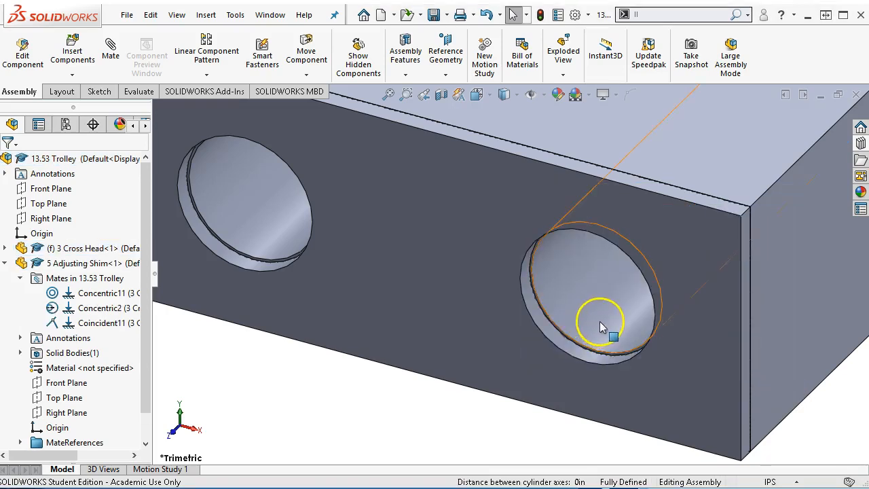
# Examine the misaligned concentric mate and measure the distance between the cross head's two front hole axes.
pyautogui.scroll(1, 599, 321)
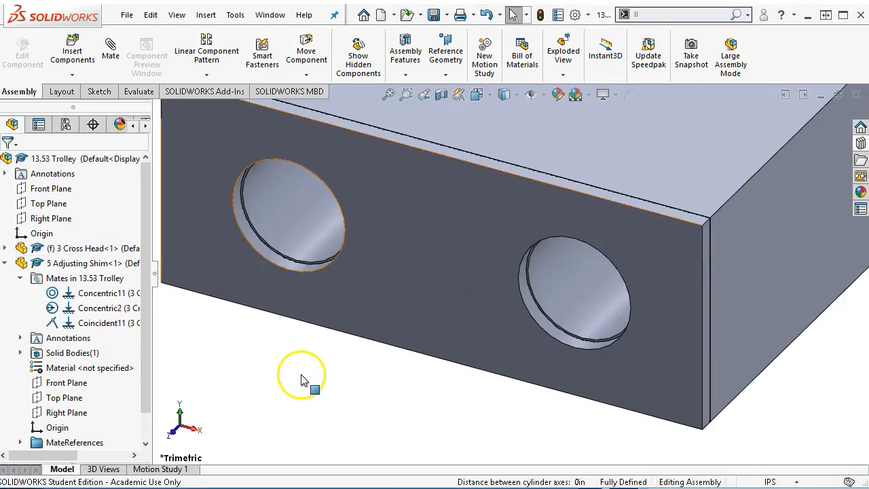
pyautogui.click(59, 309)
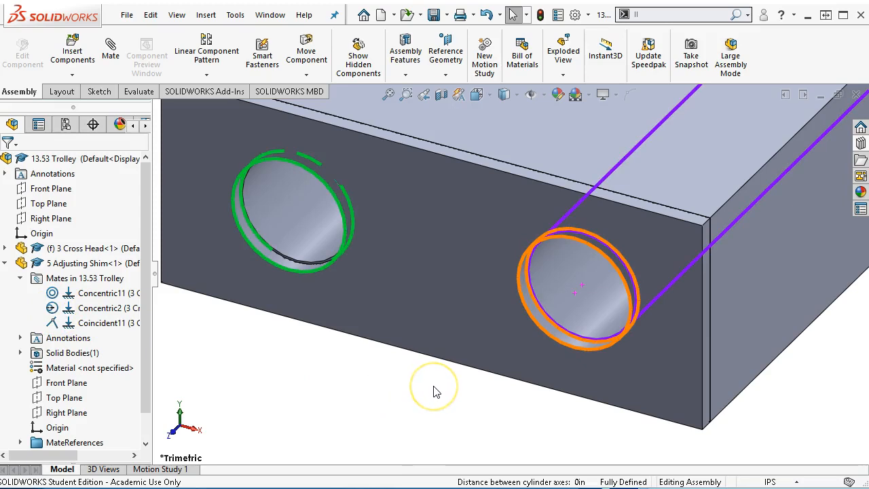
pyautogui.scroll(2, 331, 231)
pyautogui.click(329, 224)
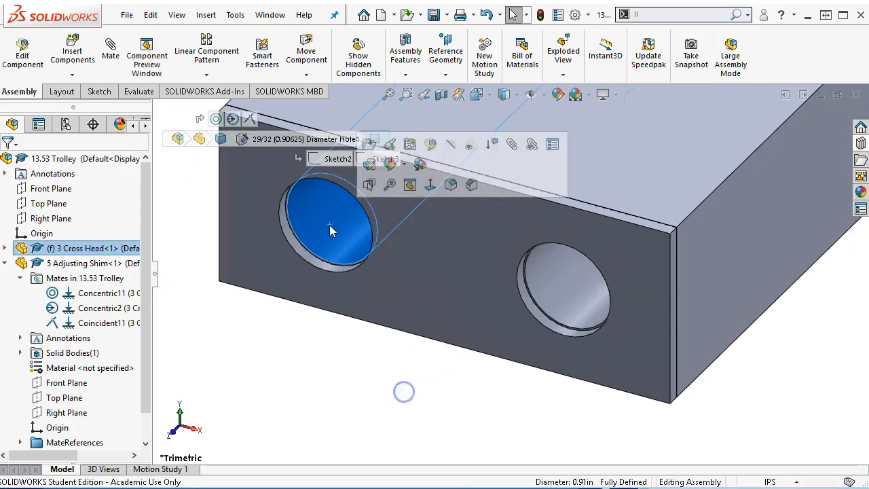
pyautogui.keyDown('ctrl'); pyautogui.click(570, 304); pyautogui.keyUp('ctrl')
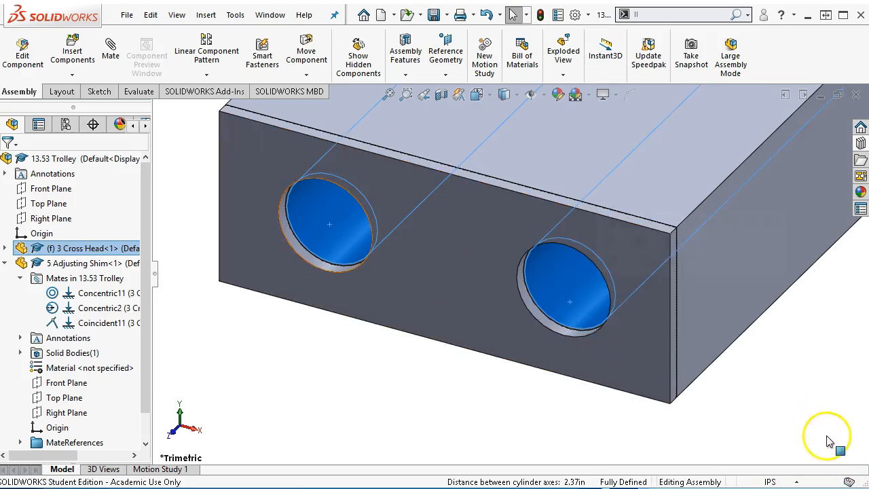
# Increase the decimal precision of the assembly's inch length unit to four places.
pyautogui.click(796, 481)
pyautogui.click(763, 466)
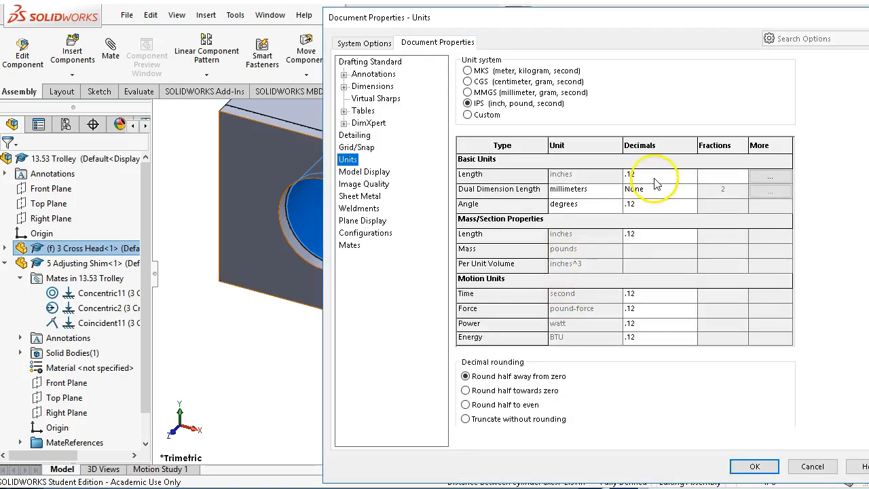
pyautogui.click(690, 175)
pyautogui.click(638, 207)
pyautogui.click(747, 466)
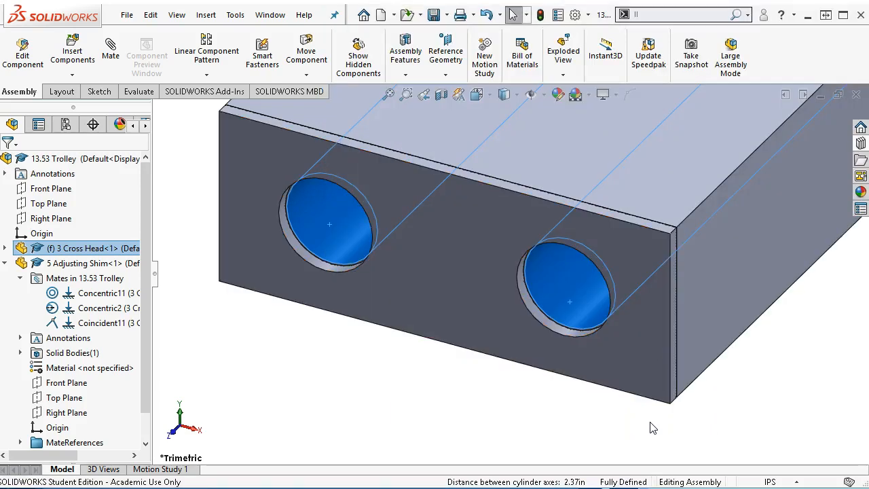
# Measure the axis distance between the cross head's two front holes again, and between the shim's two holes.
pyautogui.click(489, 410)
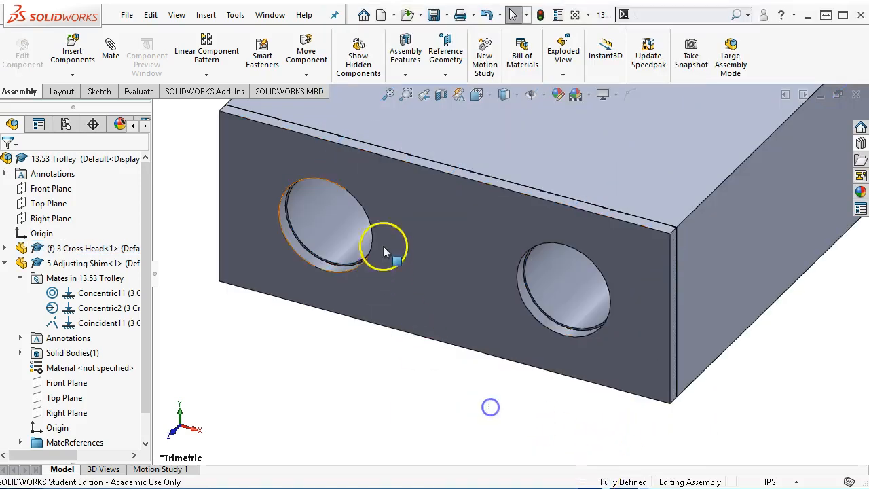
pyautogui.click(345, 223)
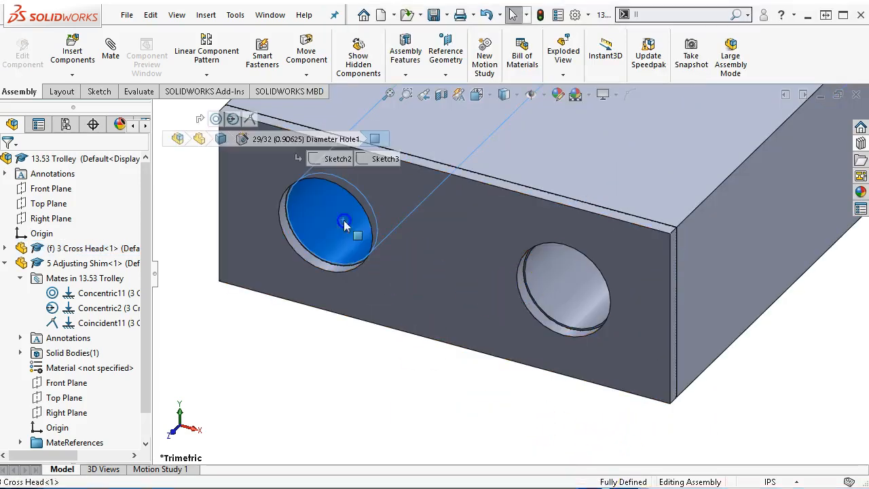
pyautogui.keyDown('ctrl'); pyautogui.click(572, 296); pyautogui.keyUp('ctrl')
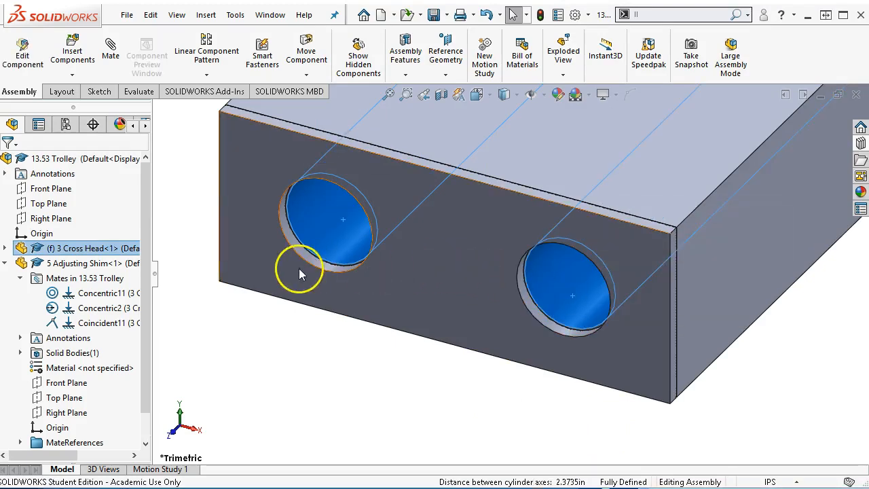
pyautogui.click(290, 235)
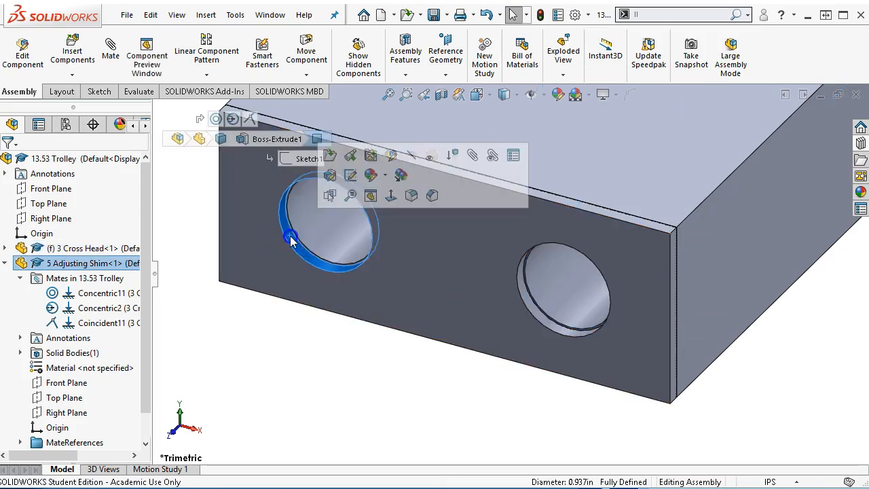
pyautogui.keyDown('ctrl'); pyautogui.click(534, 309); pyautogui.keyUp('ctrl')
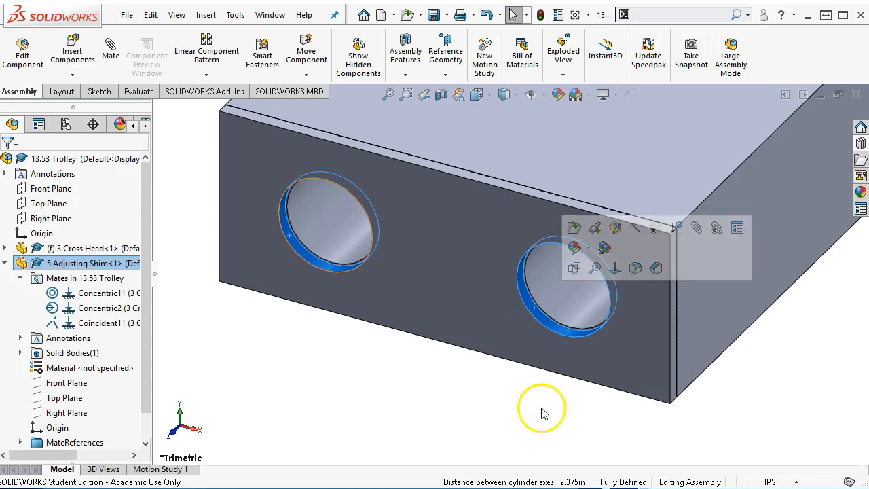
pyautogui.click(419, 354)
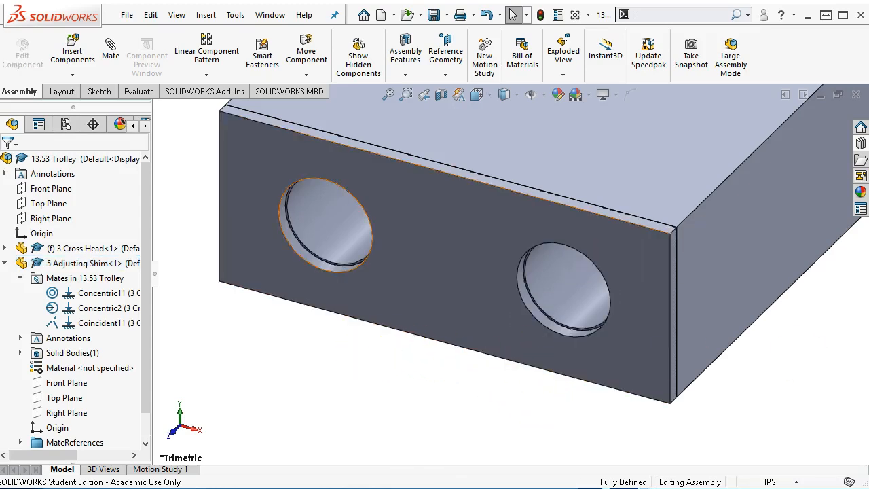
# Switch to the assignment drawing in the browser and compare the hole spacing dimensions of the cross head and adjusting shim.
pyautogui.moveTo(868, 64); pyautogui.dragTo(550, 16)
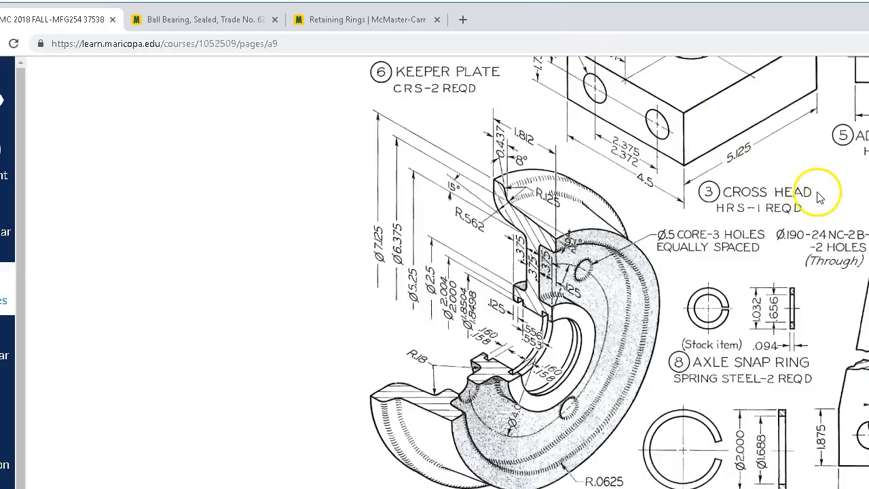
pyautogui.scroll(2, 828, 190)
pyautogui.moveTo(868, 22); pyautogui.dragTo(638, 37)
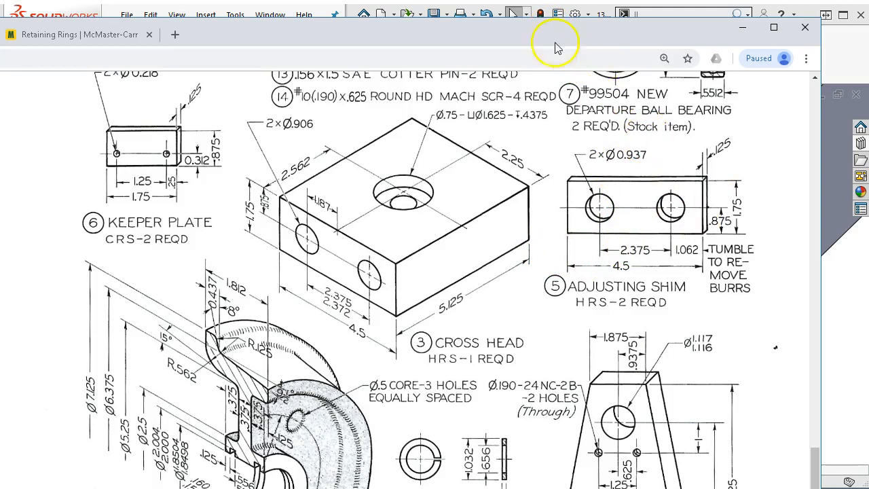
pyautogui.moveTo(536, 28); pyautogui.dragTo(868, 78)
pyautogui.click(320, 353)
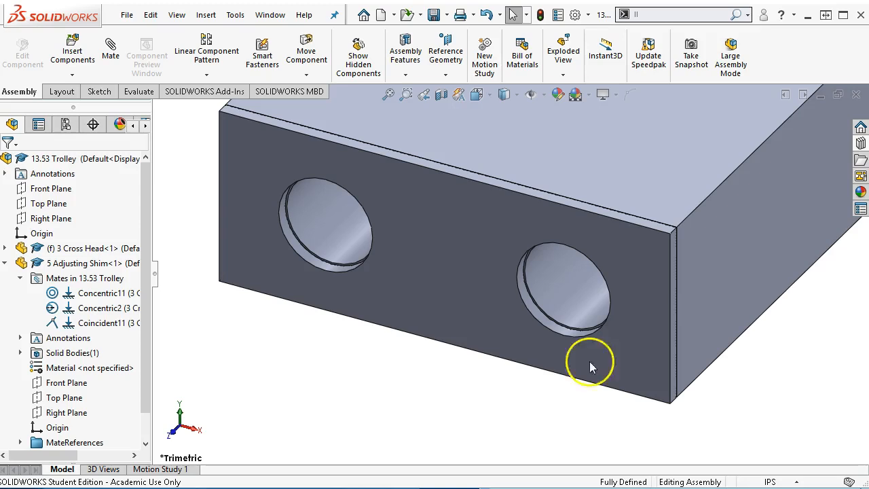
pyautogui.hotkey('alt', 'Tab')
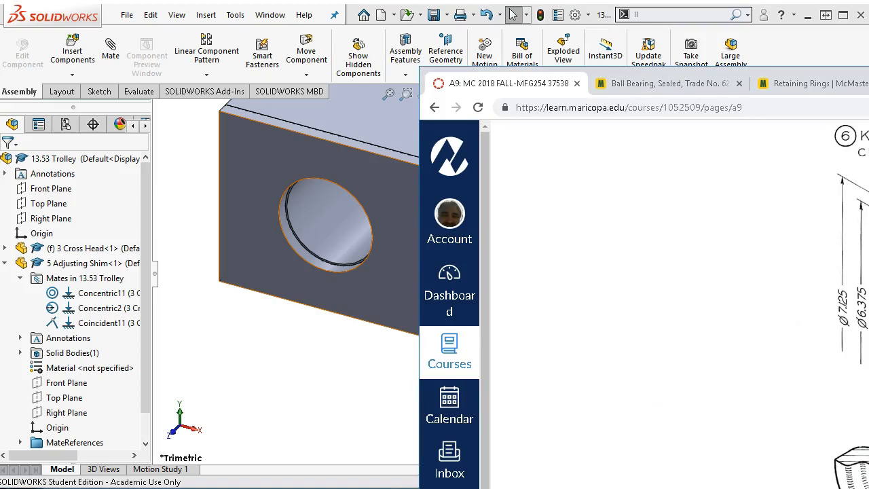
pyautogui.click(188, 345)
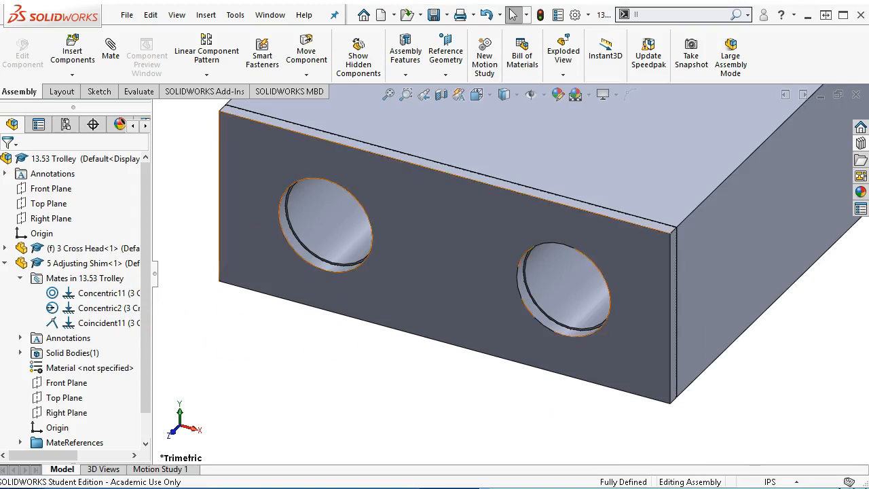
pyautogui.hotkey('alt', 'Tab')
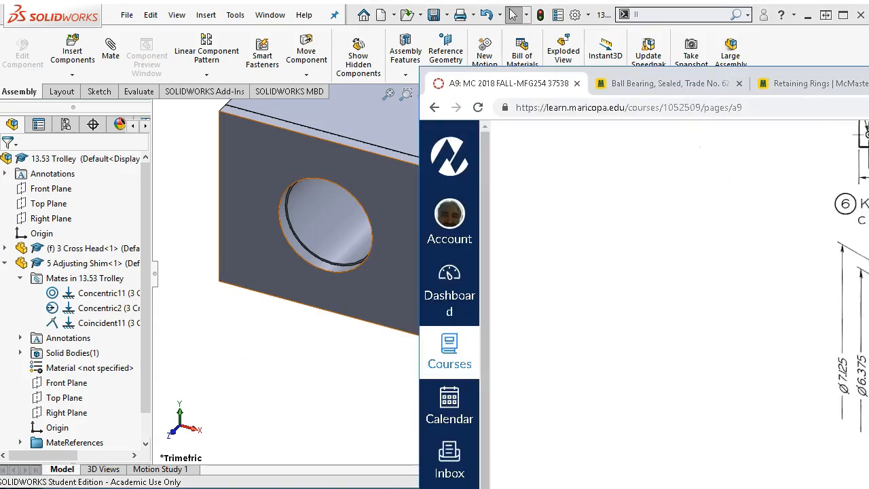
pyautogui.scroll(2, 671, 305)
pyautogui.moveTo(868, 81); pyautogui.dragTo(587, 48)
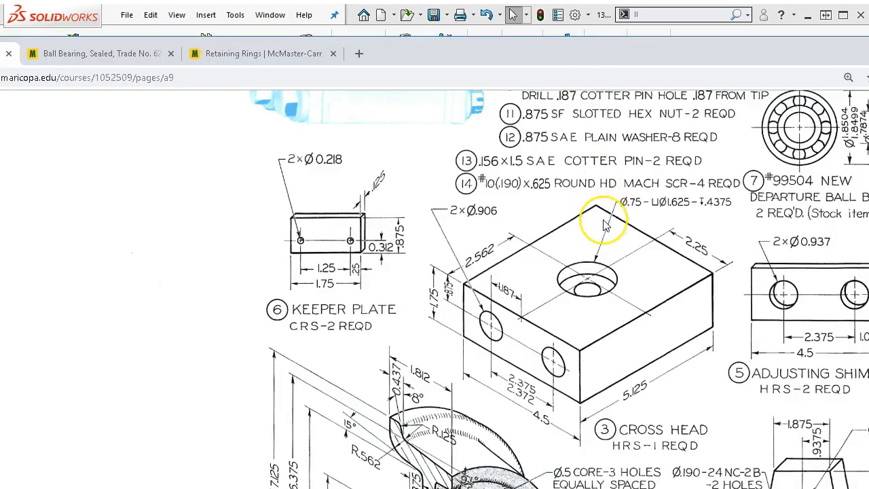
# Examine the cross head's hole spacing and overall dimensions on the assignment drawing, and return to the SOLIDWORKS assembly.
pyautogui.scroll(-1, 604, 226)
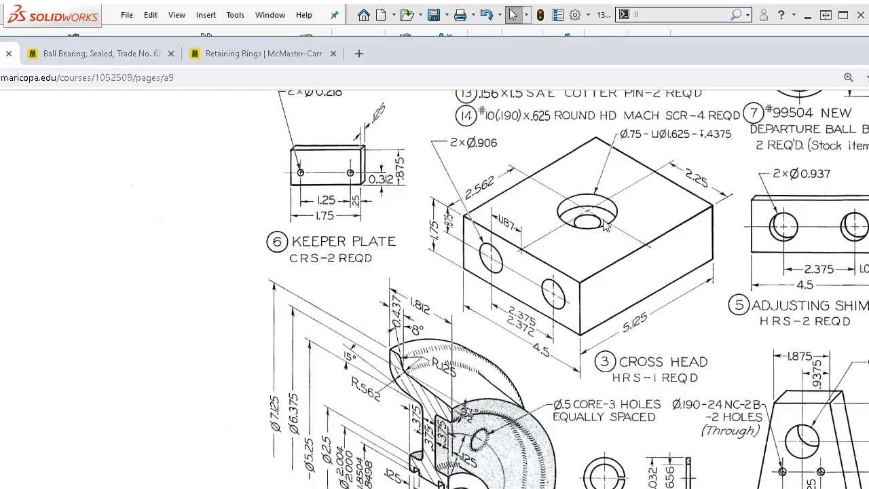
pyautogui.scroll(-1, 631, 257)
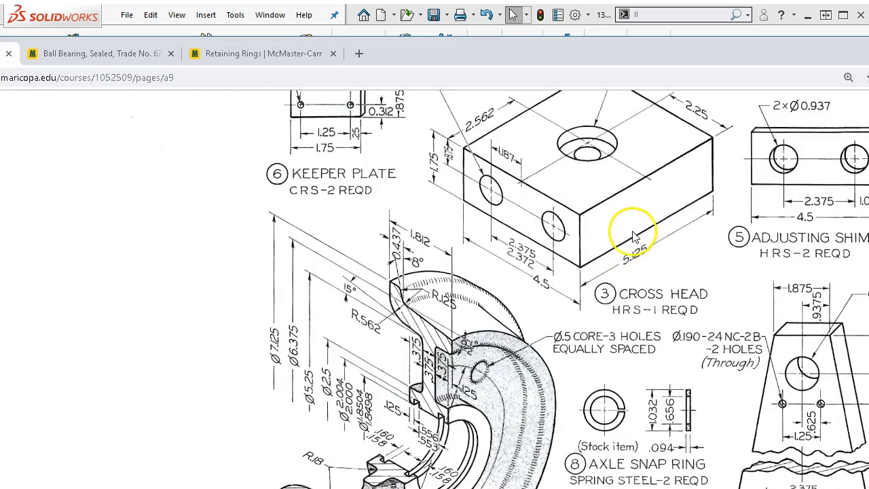
pyautogui.scroll(-1, 632, 235)
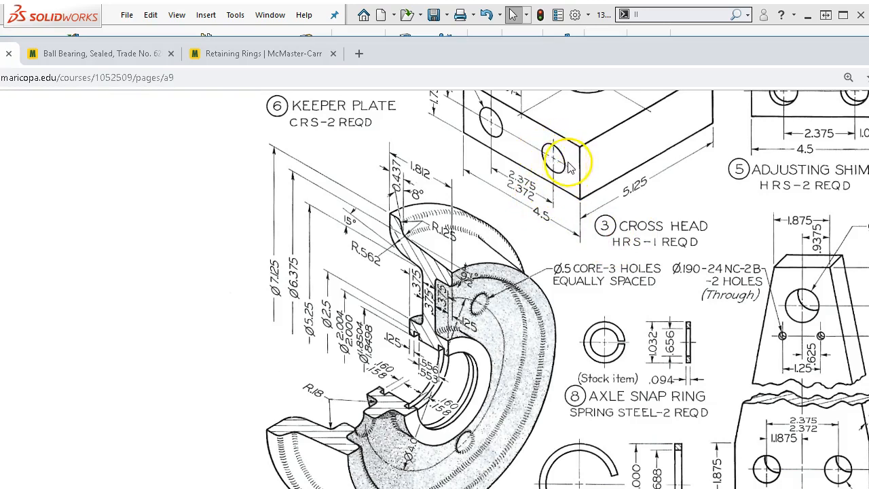
pyautogui.scroll(1, 586, 194)
pyautogui.scroll(1, 586, 194)
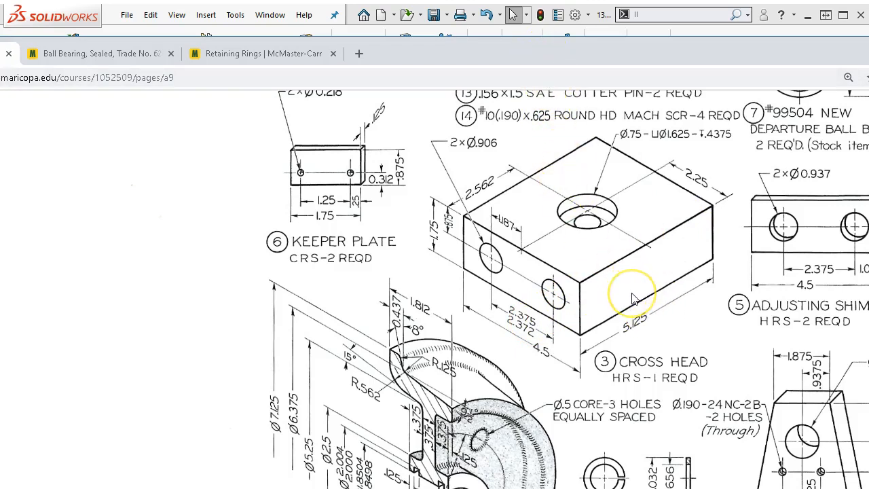
pyautogui.scroll(2, 663, 277)
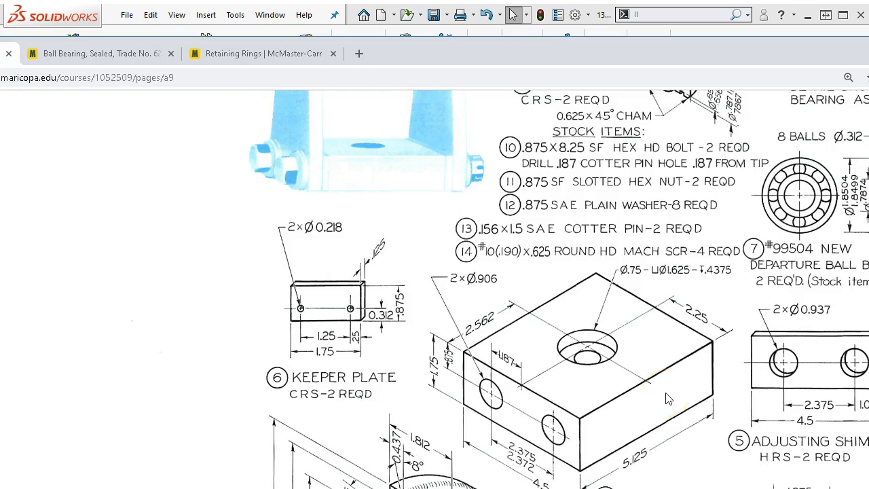
pyautogui.scroll(-2, 661, 393)
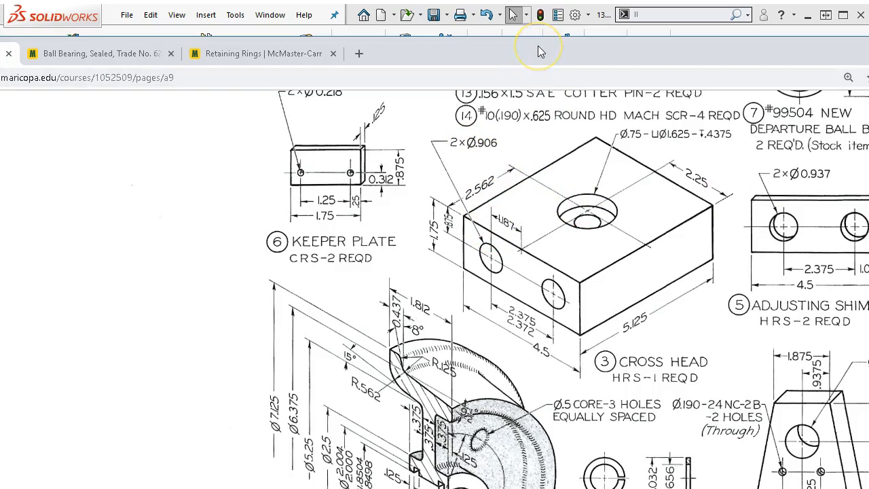
pyautogui.moveTo(538, 46); pyautogui.dragTo(868, 109)
pyautogui.click(355, 353)
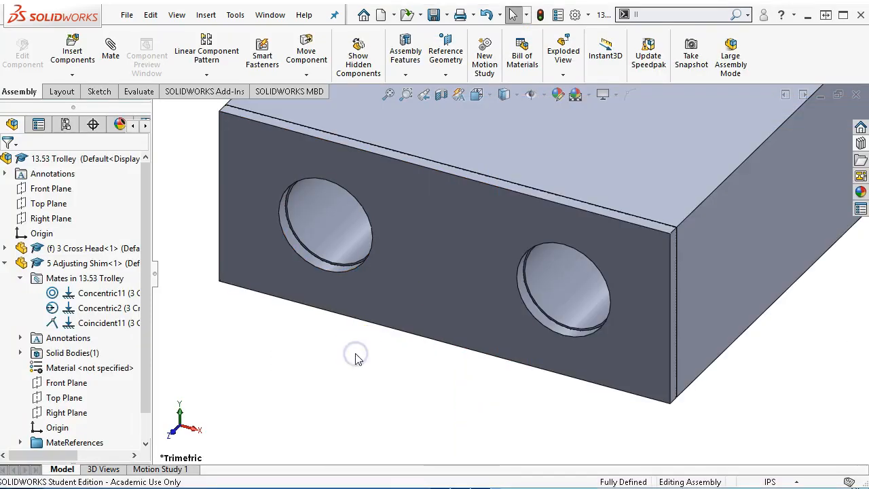
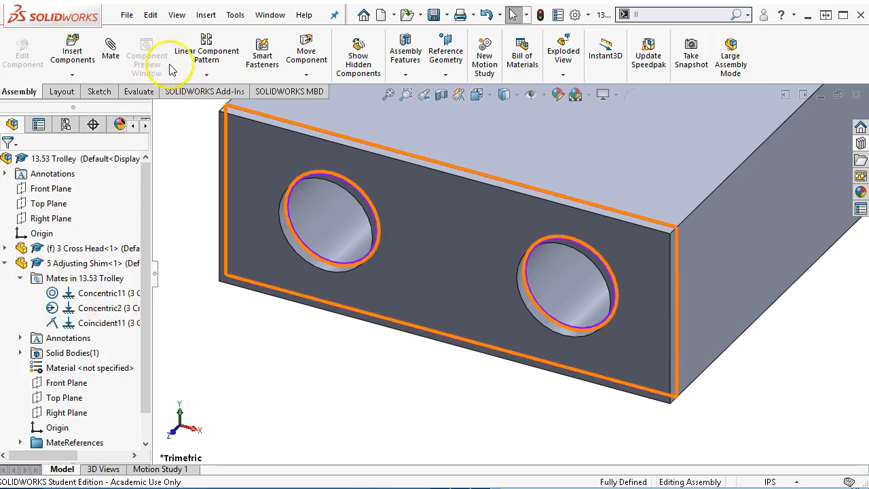
# Insert the 2 Side Plate part into the assembly and place it in front of the adjusting shim.
pyautogui.click(66, 57)
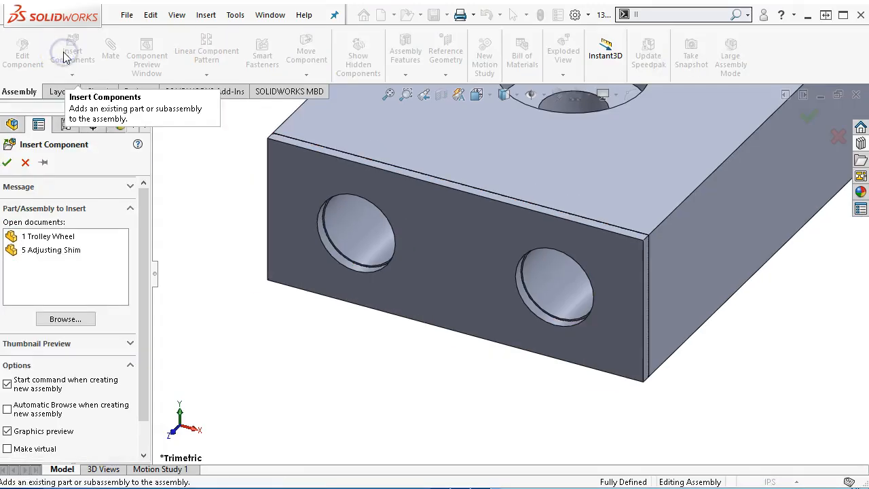
pyautogui.click(62, 321)
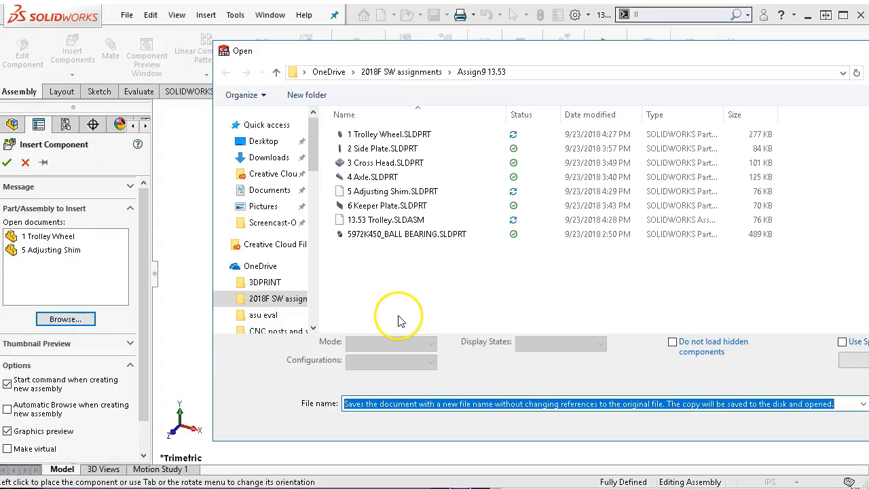
pyautogui.click(383, 149)
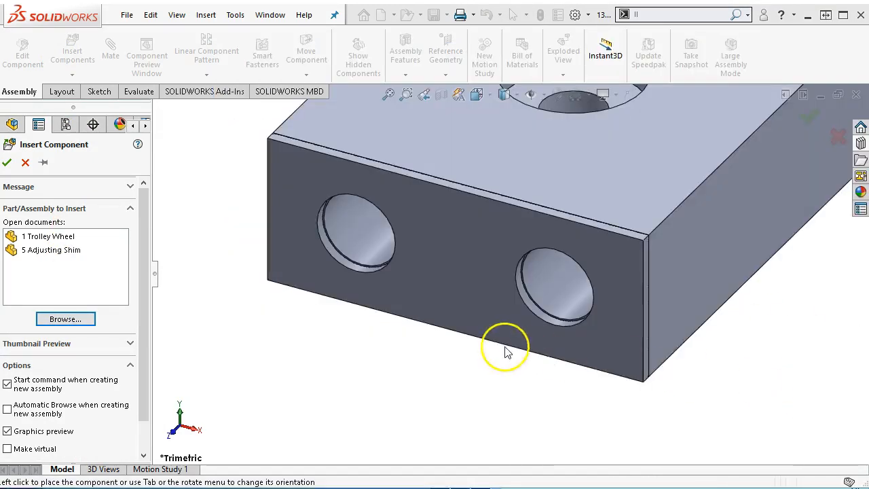
pyautogui.scroll(4, 432, 340)
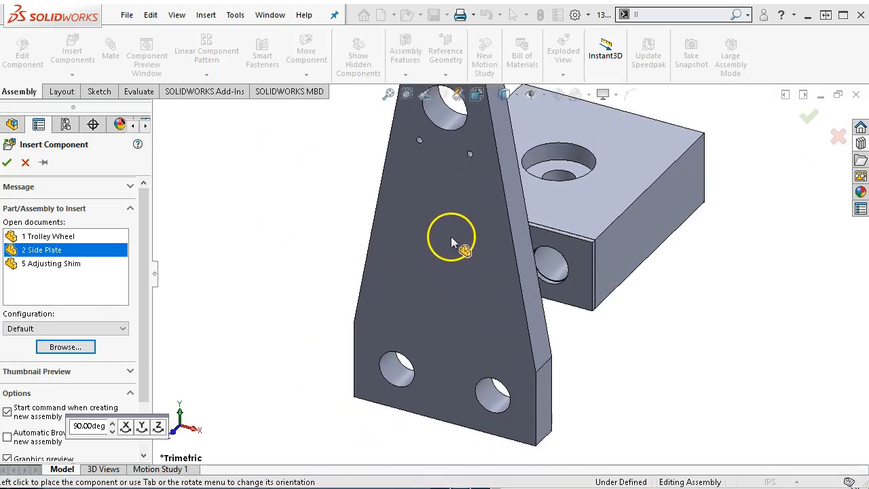
pyautogui.click(435, 313)
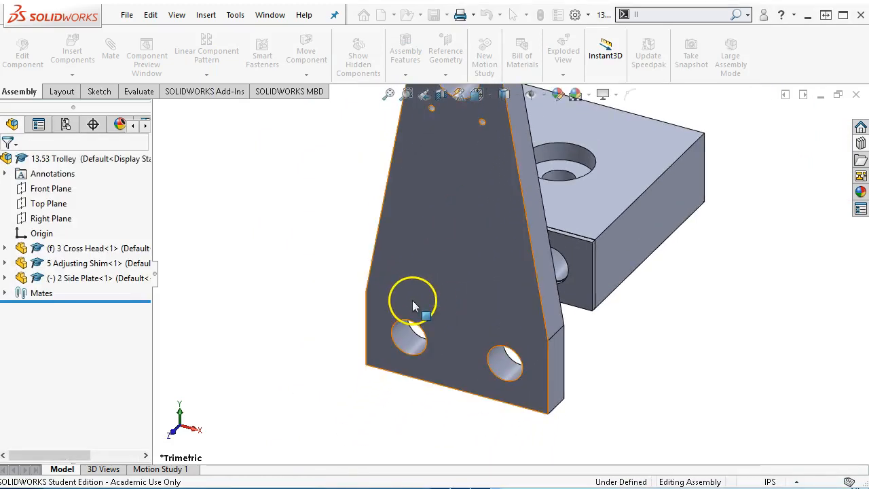
# Add a coincident mate between the adjusting shim's outer face and the side plate's inner face.
pyautogui.moveTo(617, 344); pyautogui.dragTo(566, 294, button='middle')
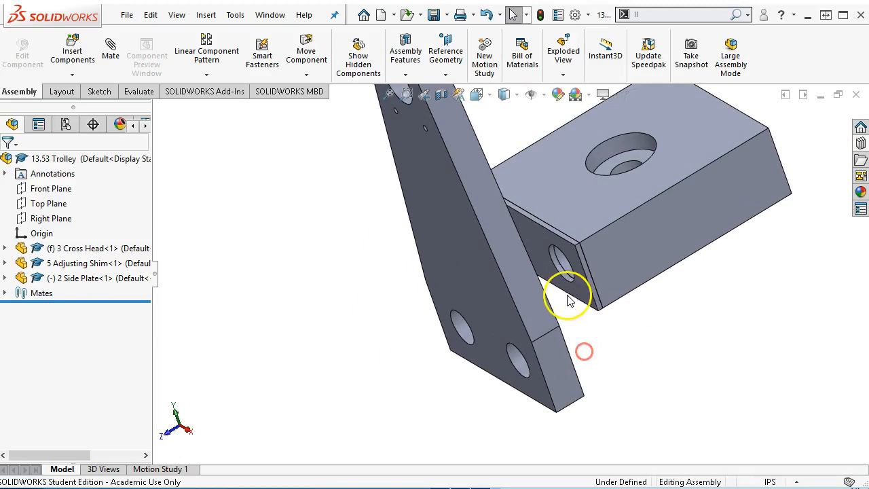
pyautogui.click(574, 291)
pyautogui.moveTo(630, 326); pyautogui.dragTo(584, 338, button='middle')
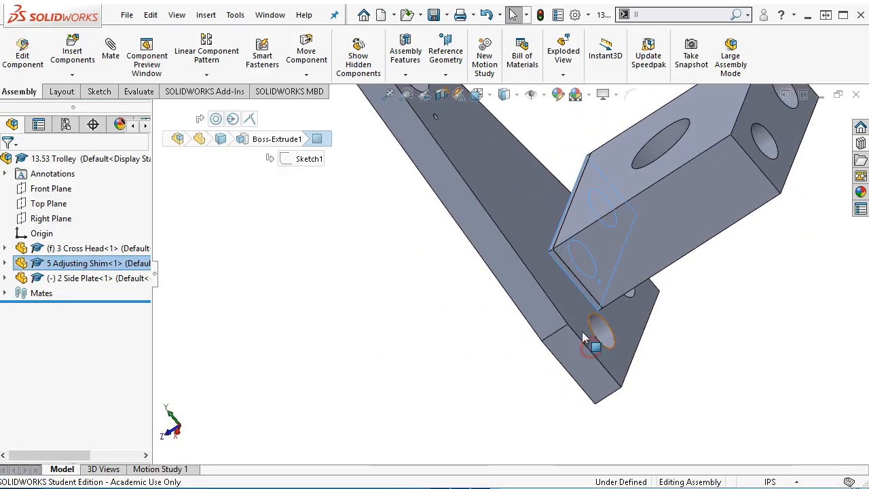
pyautogui.keyDown('ctrl'); pyautogui.click(567, 323); pyautogui.keyUp('ctrl')
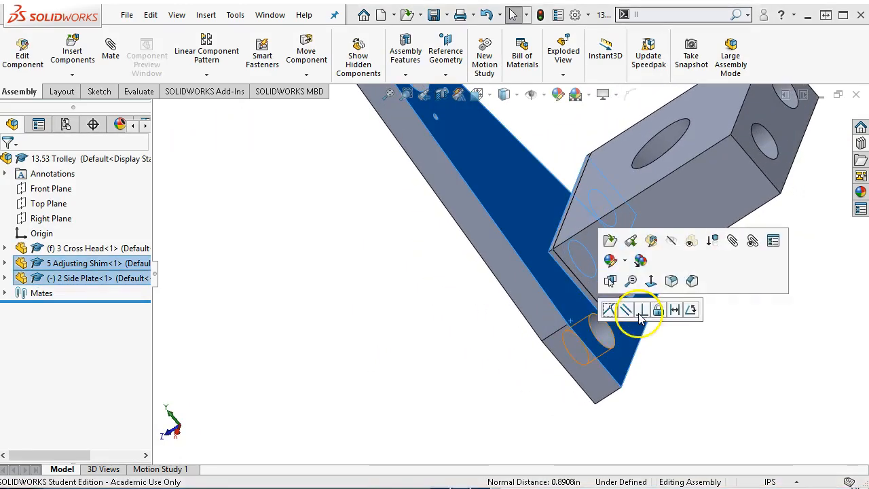
pyautogui.click(606, 312)
pyautogui.moveTo(606, 313); pyautogui.dragTo(649, 244, button='middle')
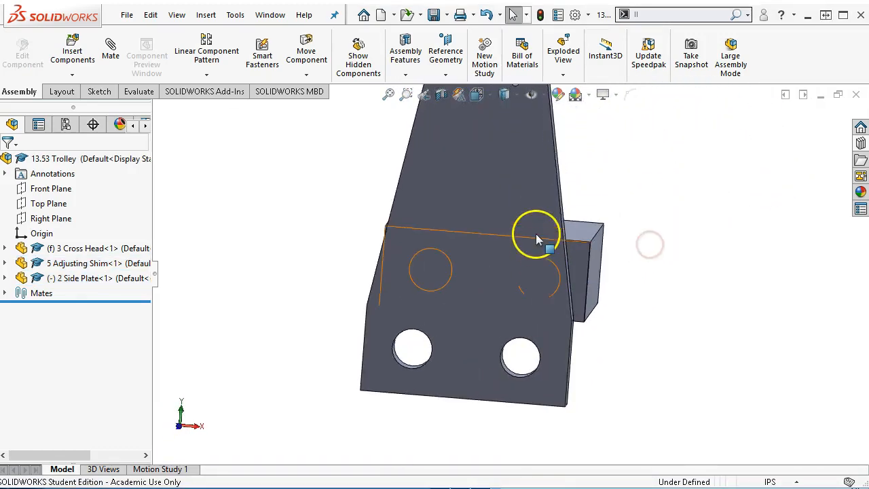
# Add a concentric mate between the side plate's lower-left bolt hole and the matching hole in the cross head.
pyautogui.click(467, 289)
pyautogui.moveTo(467, 288); pyautogui.dragTo(508, 246, button='middle')
pyautogui.moveTo(478, 360); pyautogui.dragTo(430, 333, button='middle')
pyautogui.press('Escape')
pyautogui.scroll(2, 416, 283)
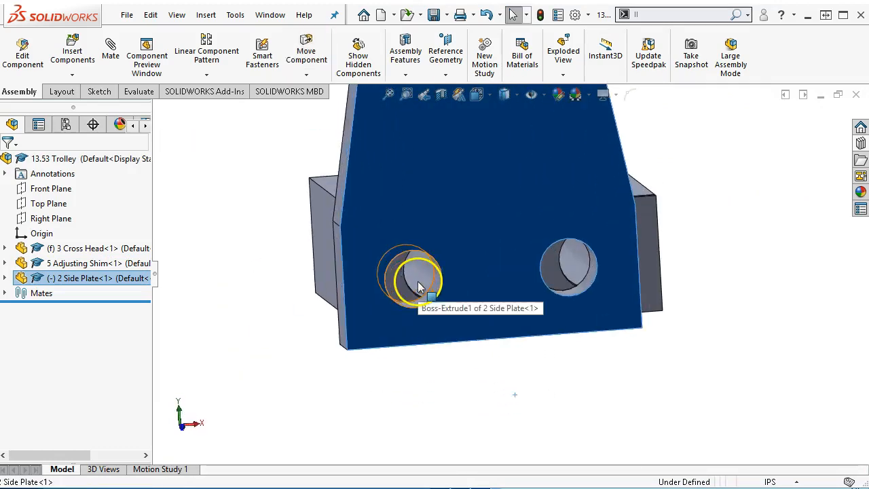
pyautogui.click(419, 287)
pyautogui.scroll(2, 426, 305)
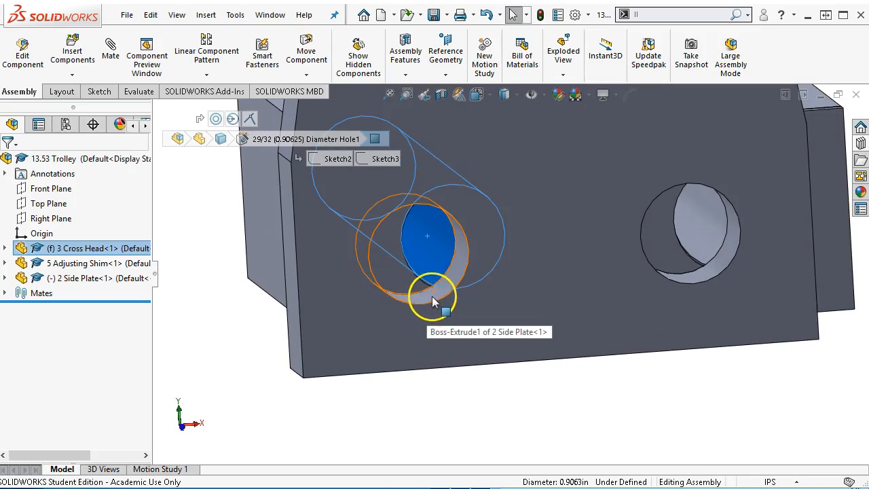
pyautogui.keyDown('ctrl'); pyautogui.click(429, 296); pyautogui.keyUp('ctrl')
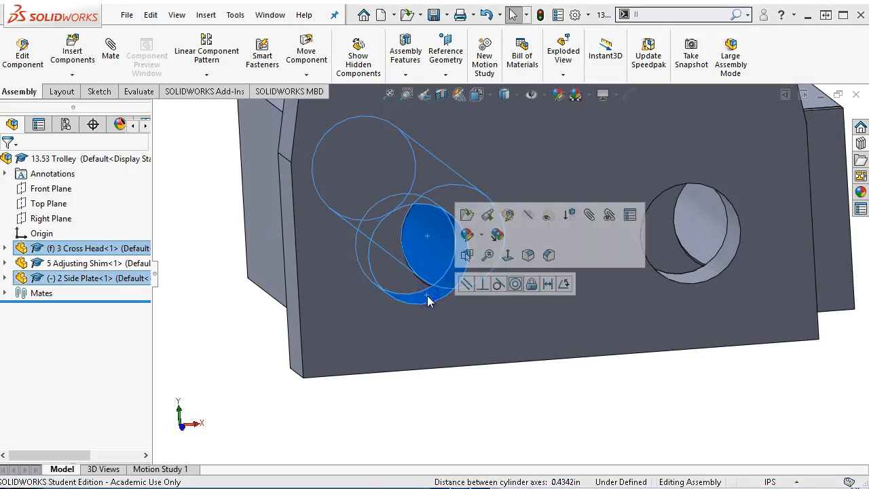
pyautogui.click(515, 285)
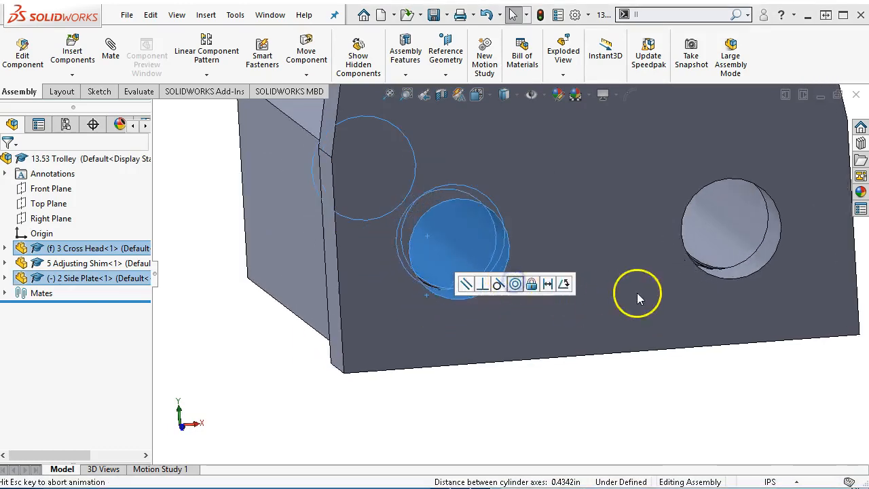
# Add a concentric mate between the side plate's lower-right bolt hole and the matching hole in the cross head.
pyautogui.click(731, 230)
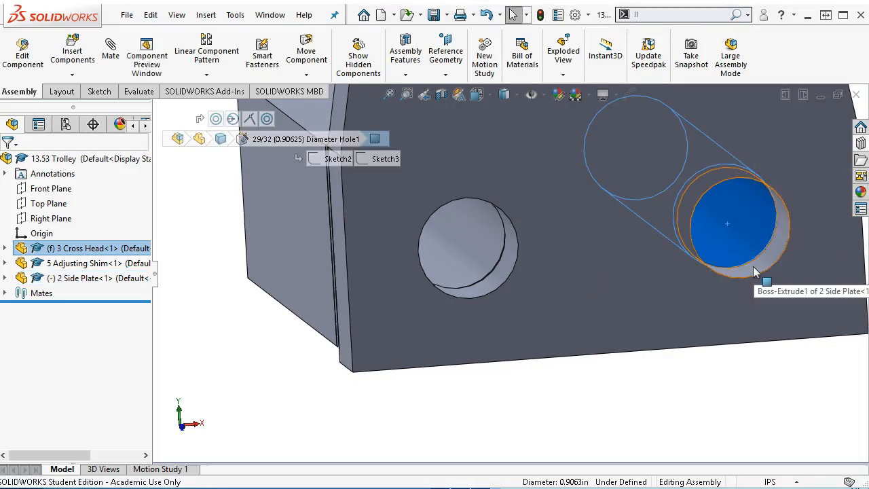
pyautogui.keyDown('ctrl'); pyautogui.click(752, 268); pyautogui.keyUp('ctrl')
pyautogui.click(841, 258)
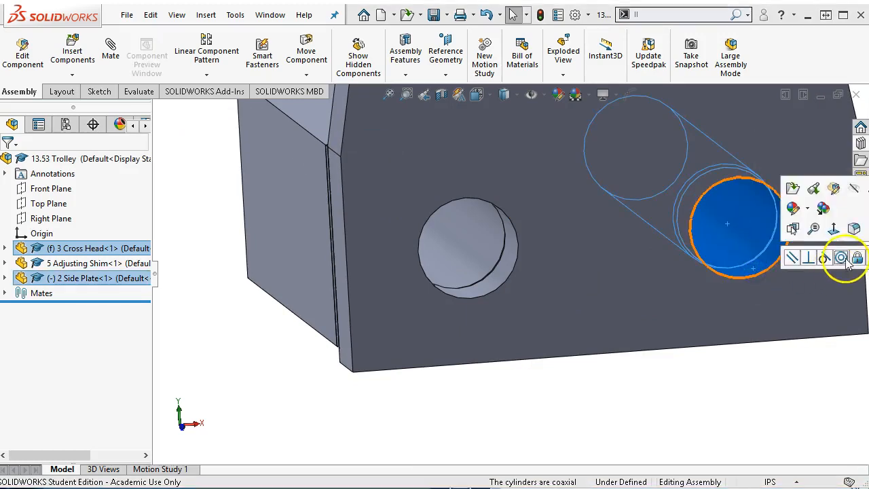
pyautogui.click(774, 395)
pyautogui.scroll(2, 764, 388)
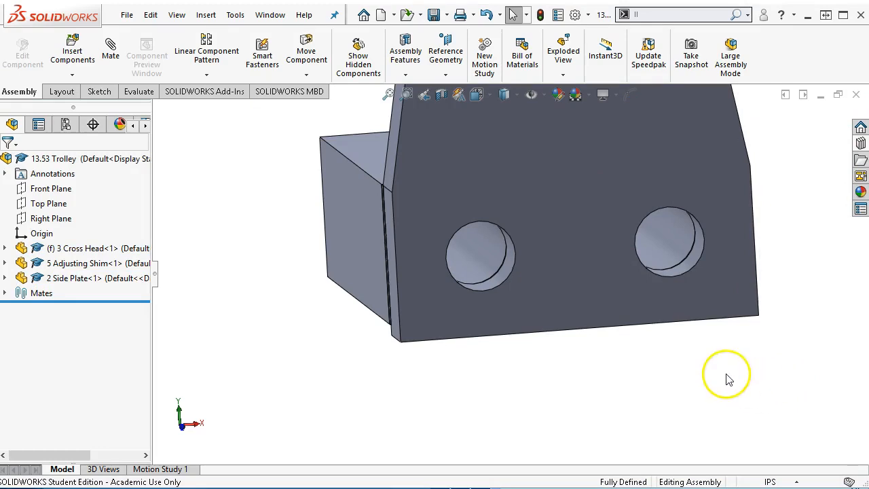
# Start inserting another component and browse the part files in the Assign9 13.53 folder.
pyautogui.moveTo(481, 432); pyautogui.dragTo(690, 428, button='middle')
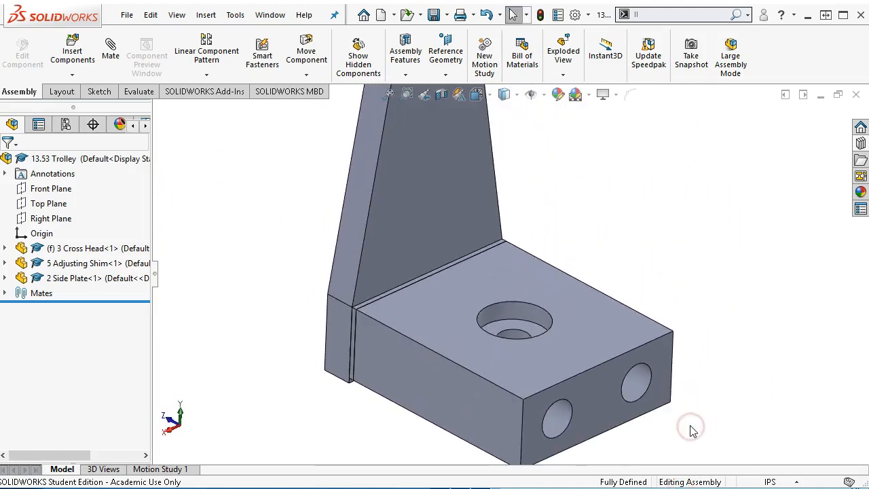
pyautogui.scroll(1, 519, 329)
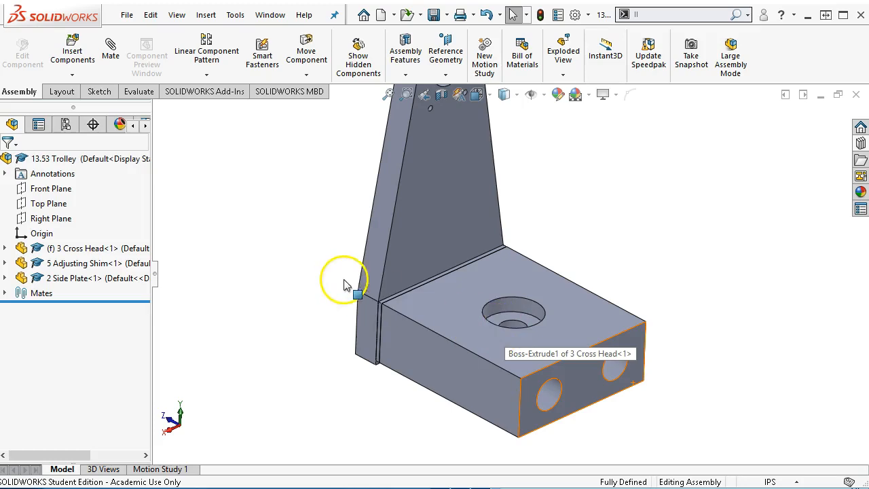
pyautogui.scroll(1, 482, 343)
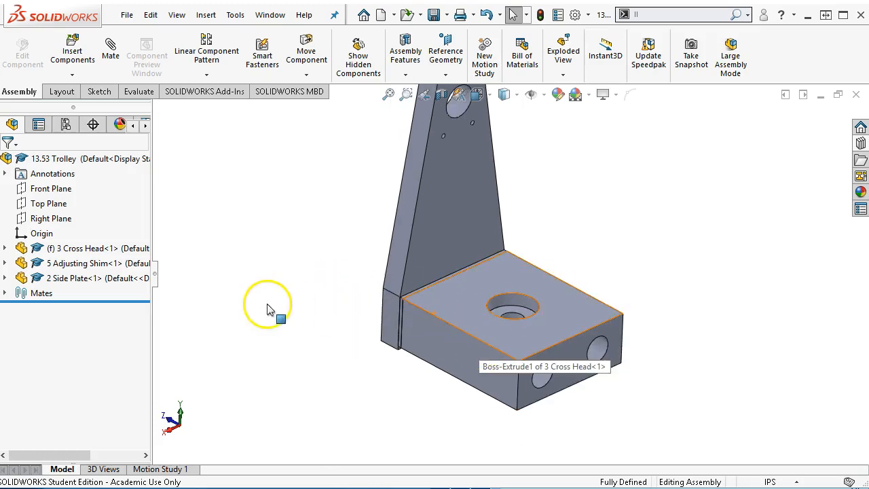
pyautogui.scroll(1, 325, 280)
pyautogui.scroll(-1, 394, 209)
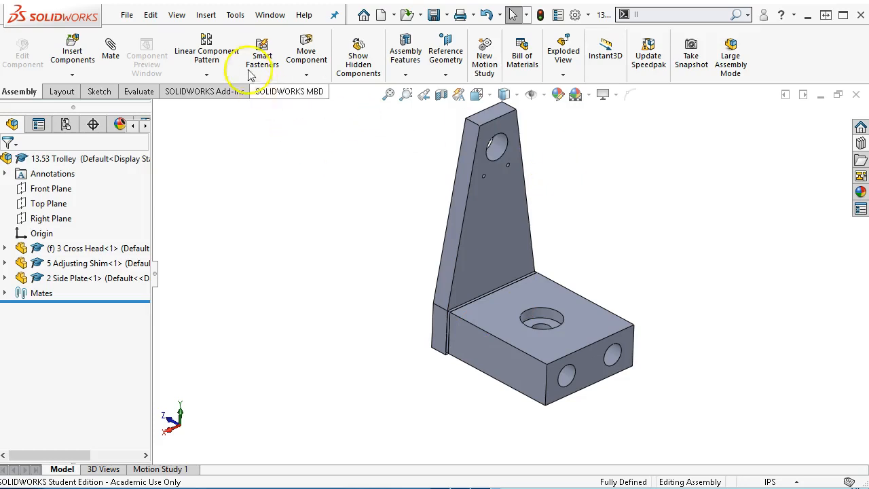
pyautogui.click(207, 15)
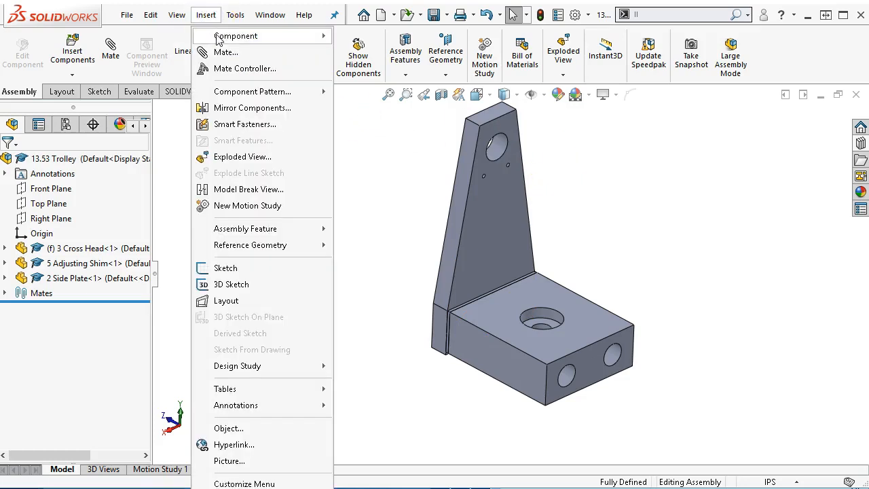
pyautogui.moveTo(217, 39)
pyautogui.click(73, 45)
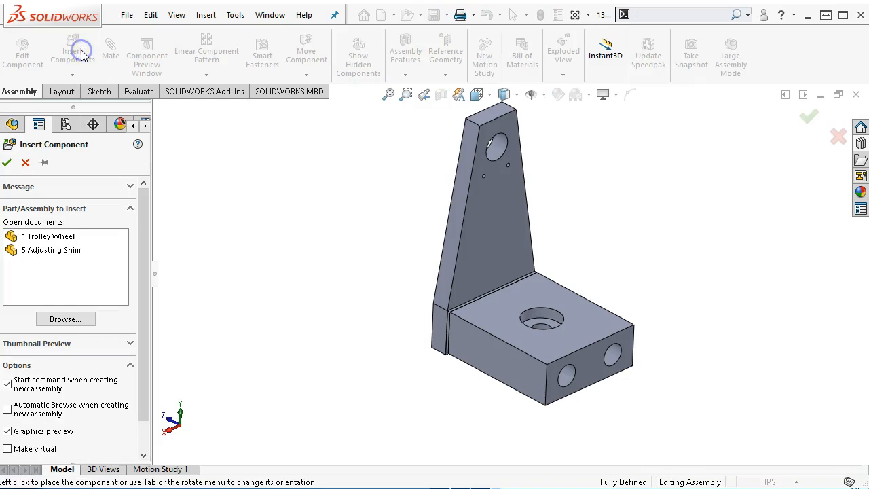
pyautogui.click(68, 318)
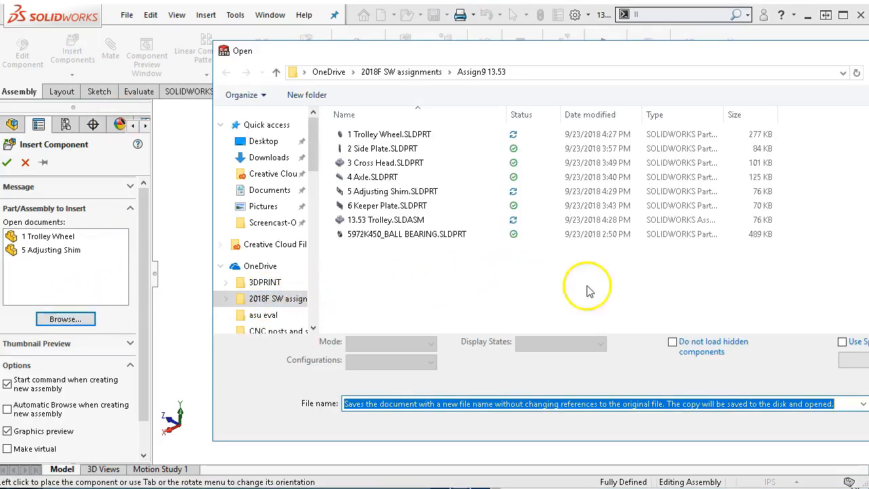
# Switch to the assignment page in the browser and examine the assembled trolley picture and the part drawings.
pyautogui.hotkey('alt', 'Tab')
pyautogui.scroll(3, 679, 319)
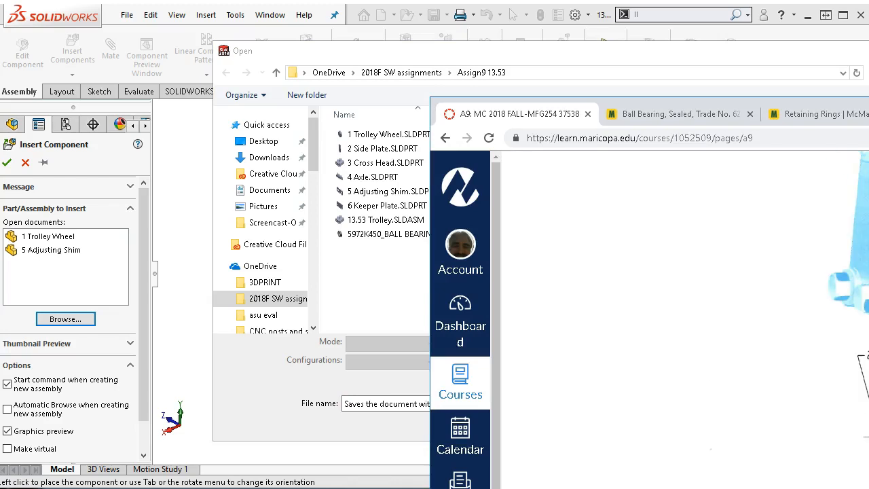
pyautogui.doubleClick(726, 95)
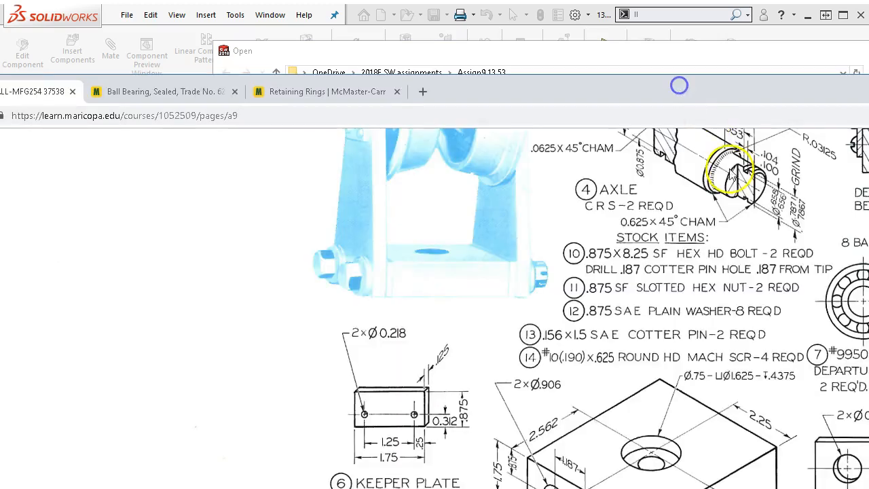
pyautogui.scroll(3, 743, 233)
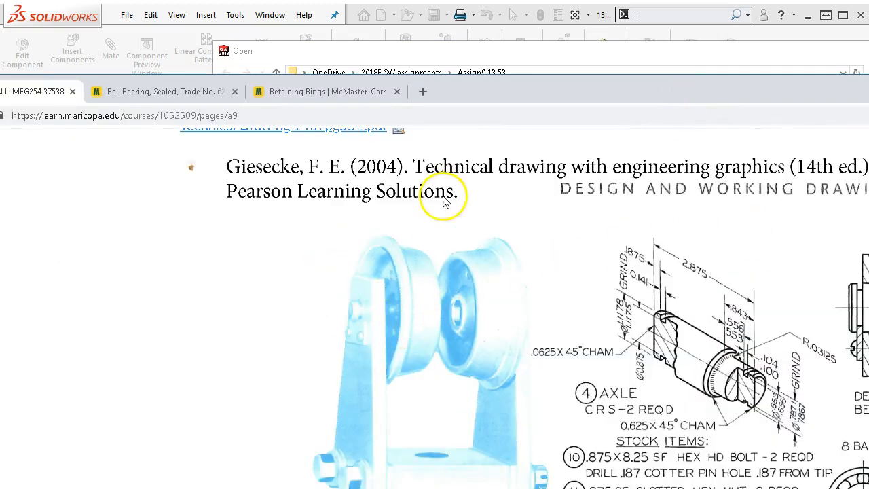
pyautogui.moveTo(462, 94); pyautogui.dragTo(862, 142)
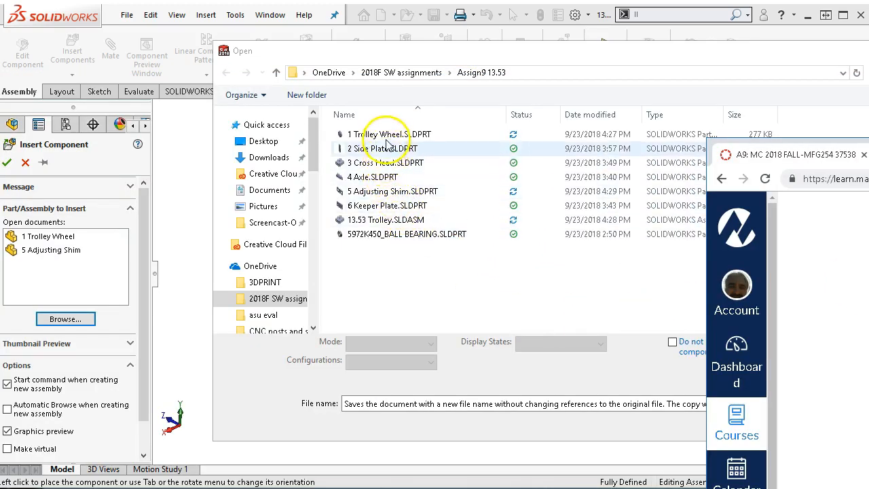
# Insert the 4 Axle part beside the side plate and mate its large cylinder concentric with the side plate's upper hole.
pyautogui.doubleClick(384, 176)
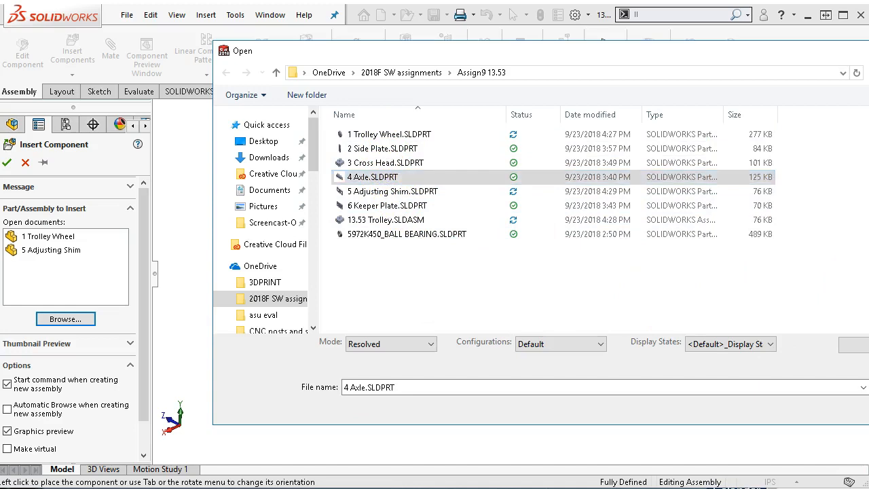
pyautogui.click(416, 168)
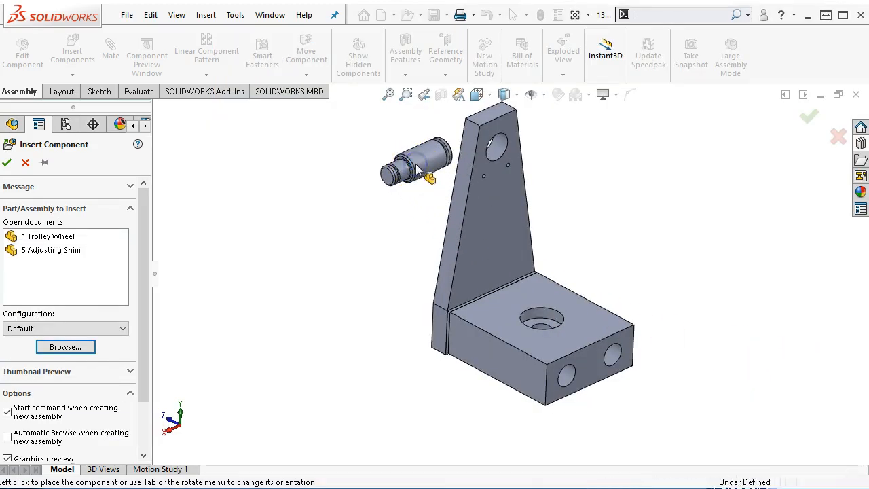
pyautogui.scroll(-2, 429, 165)
pyautogui.click(434, 170)
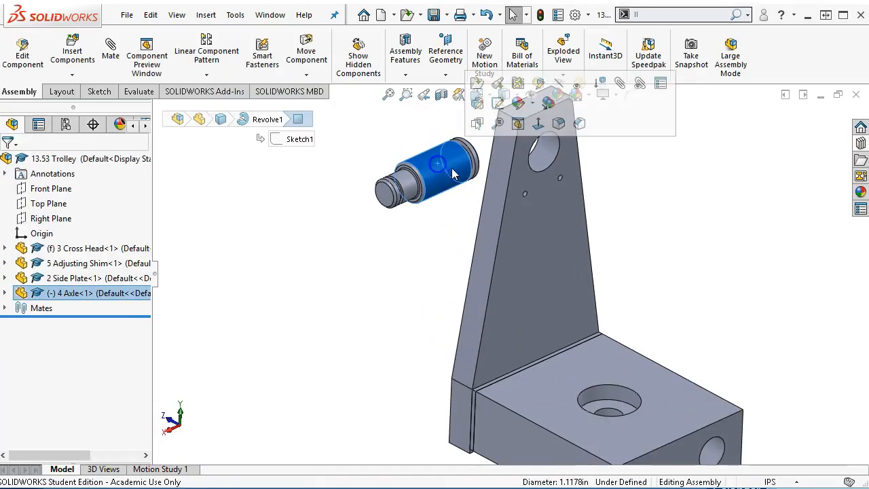
pyautogui.keyDown('ctrl'); pyautogui.click(543, 162); pyautogui.keyUp('ctrl')
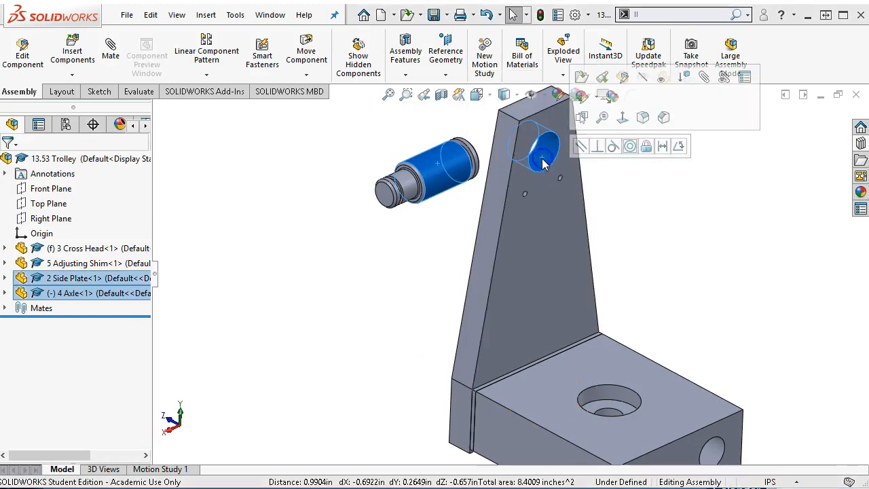
pyautogui.click(630, 146)
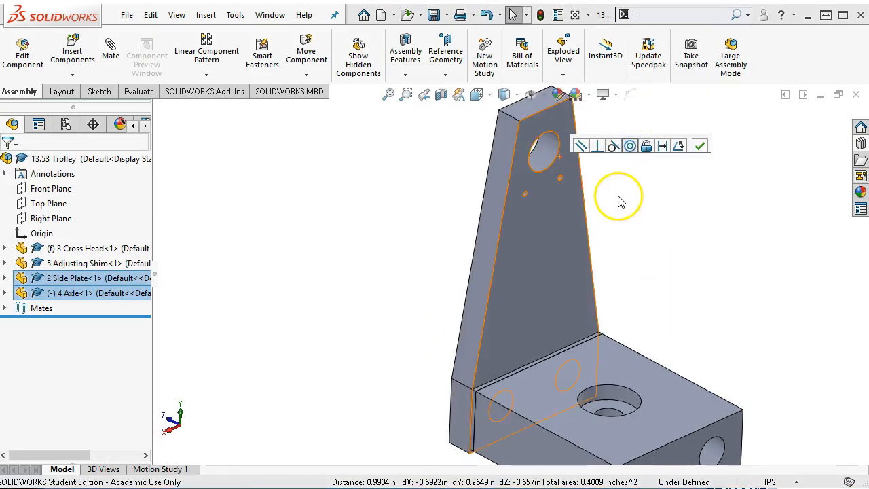
pyautogui.click(624, 237)
pyautogui.press('f')
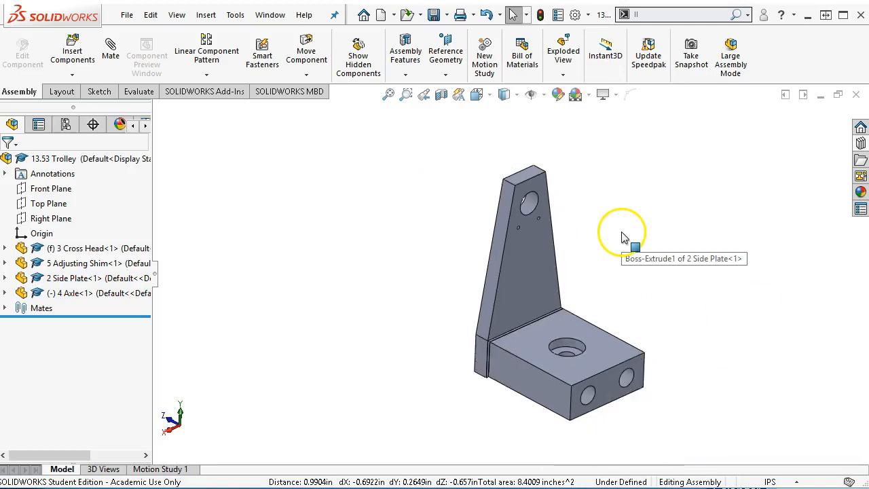
# Add a coincident mate between the side plate's outer face and the inner side face of the axle's large-end groove.
pyautogui.moveTo(629, 228); pyautogui.dragTo(684, 292, button='middle')
pyautogui.scroll(-2, 513, 275)
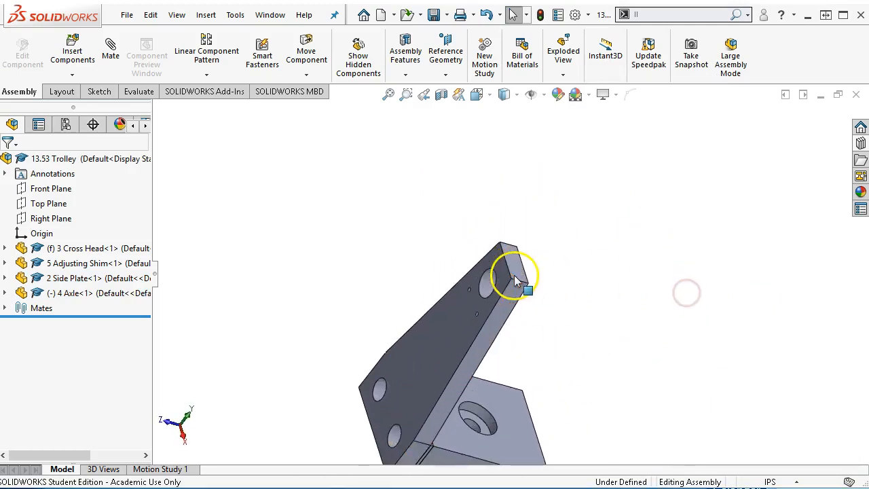
pyautogui.click(463, 316)
pyautogui.scroll(4, 689, 301)
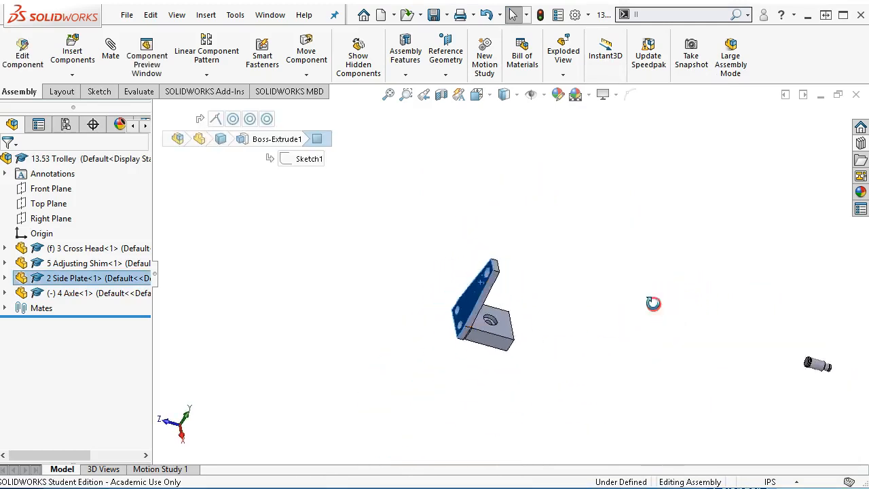
pyautogui.moveTo(653, 301); pyautogui.dragTo(599, 291, button='middle')
pyautogui.moveTo(649, 324); pyautogui.dragTo(706, 346, button='middle')
pyautogui.scroll(-8, 706, 347)
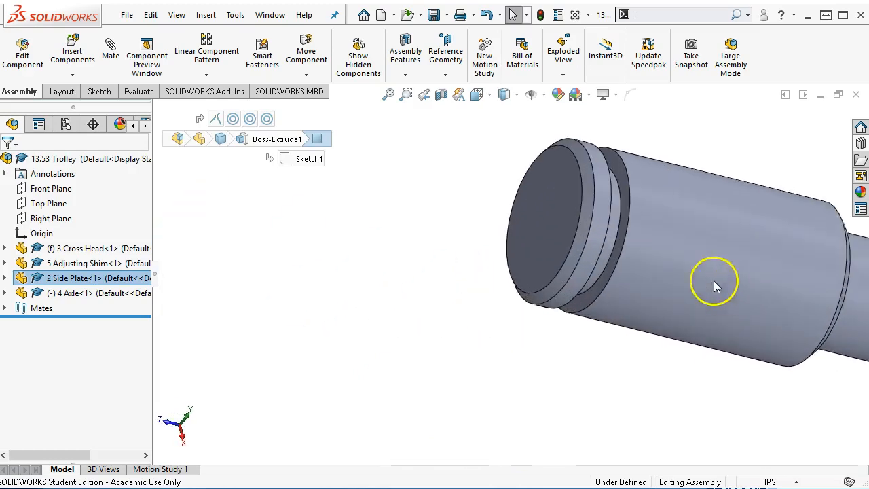
pyautogui.keyDown('ctrl'); pyautogui.click(619, 173); pyautogui.keyUp('ctrl')
pyautogui.click(656, 159)
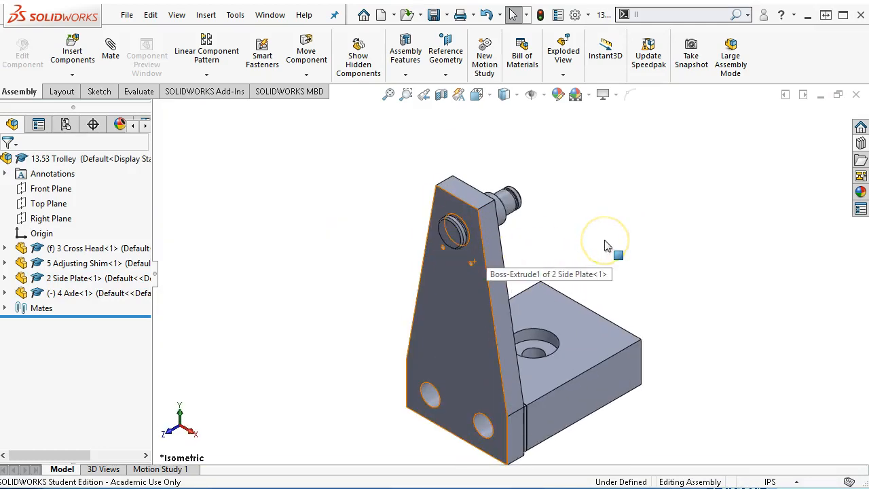
# Examine how the axle sits in the side plate's upper hole from several viewing angles.
pyautogui.click(606, 245)
pyautogui.moveTo(605, 247); pyautogui.dragTo(583, 226, button='middle')
pyautogui.scroll(3, 508, 236)
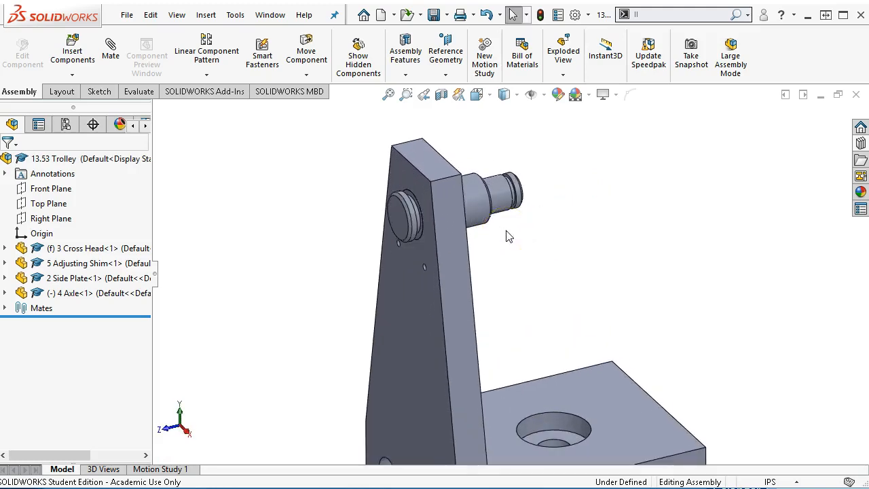
pyautogui.scroll(-3, 508, 235)
pyautogui.moveTo(508, 234); pyautogui.dragTo(524, 261, button='middle')
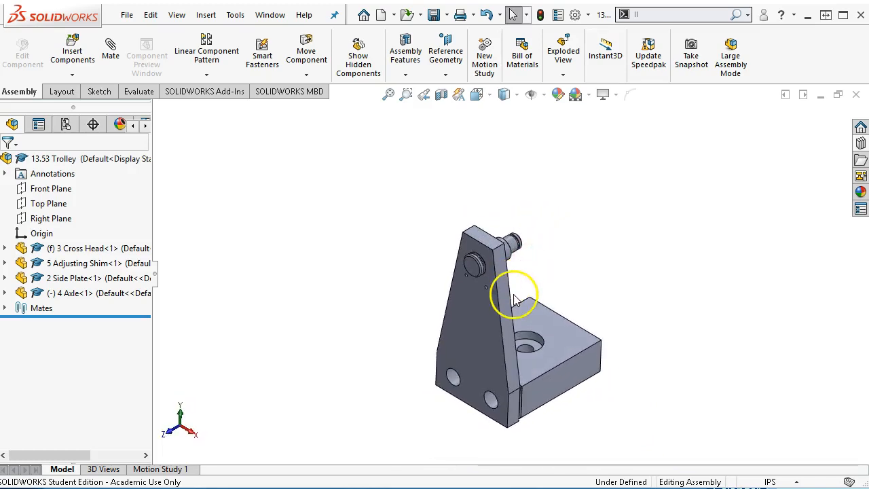
pyautogui.scroll(-2, 536, 277)
pyautogui.scroll(1, 506, 387)
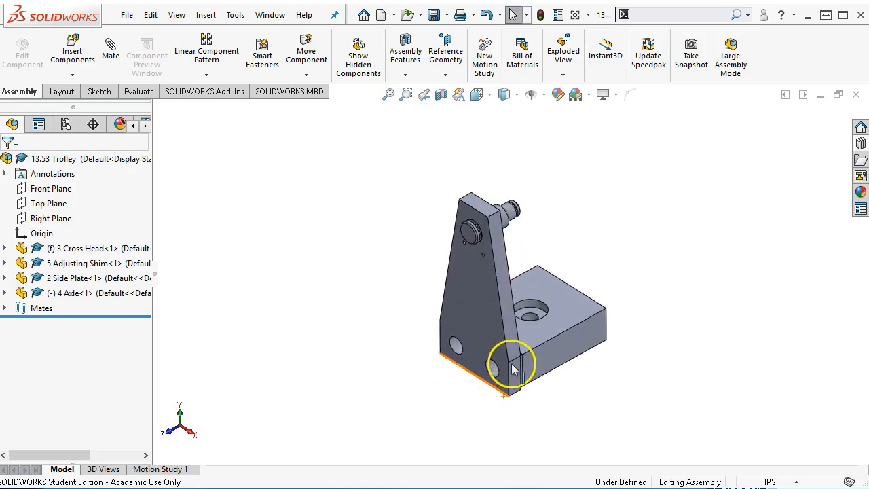
pyautogui.scroll(1, 520, 263)
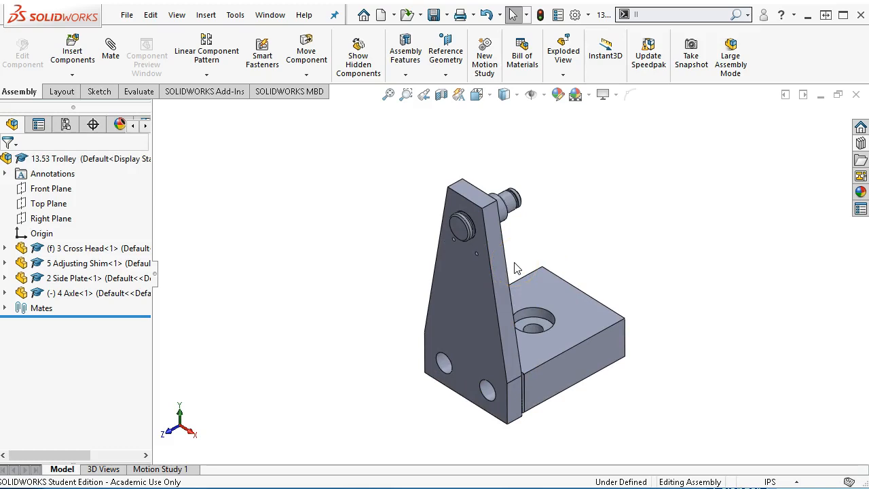
# Insert the 6 Keeper Plate part and place it beside the upper part of the side plate.
pyautogui.click(221, 151)
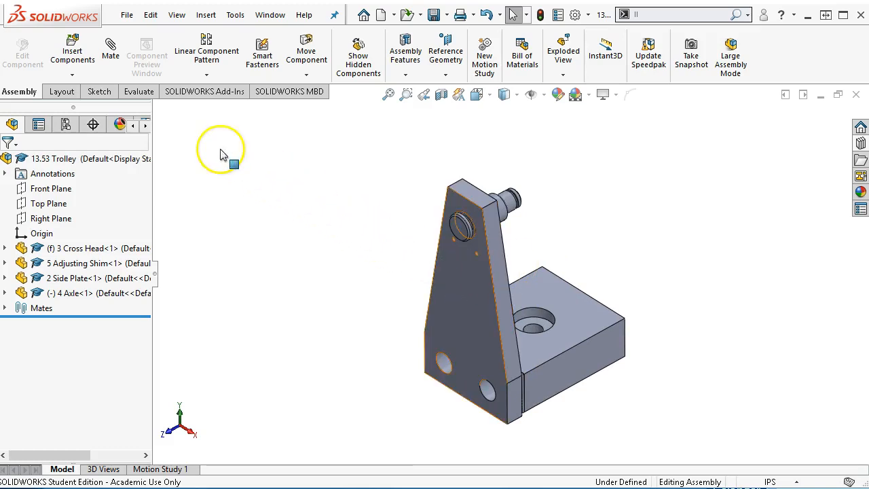
pyautogui.click(86, 58)
pyautogui.click(65, 318)
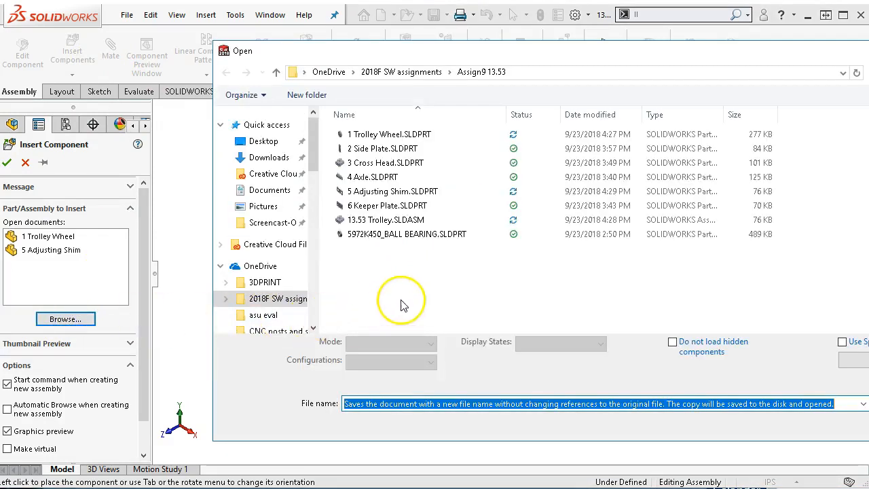
pyautogui.click(388, 205)
pyautogui.click(866, 408)
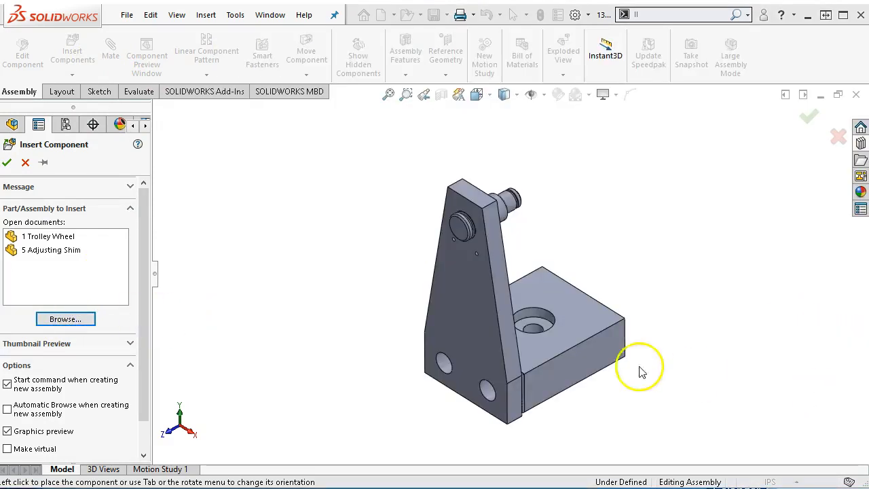
pyautogui.click(410, 254)
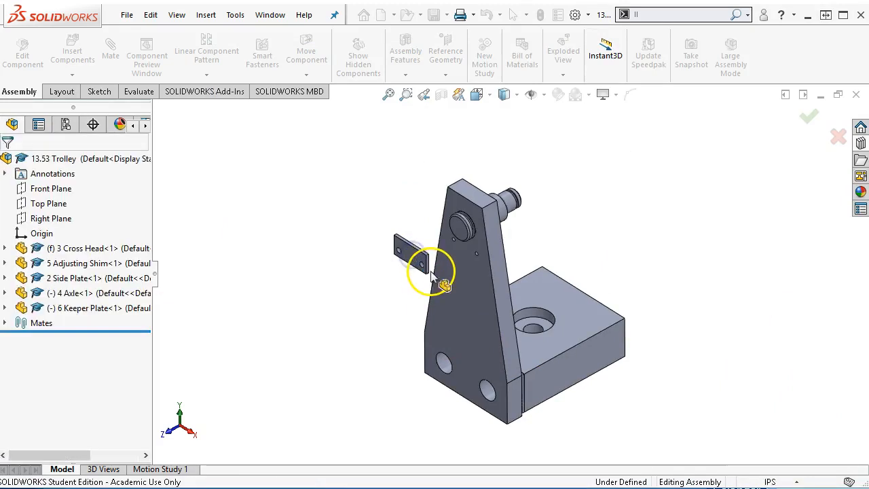
# Add a coincident mate between the side plate's outer face and the keeper plate's back face.
pyautogui.scroll(-1, 452, 254)
pyautogui.click(451, 254)
pyautogui.moveTo(408, 205); pyautogui.dragTo(336, 323, button='middle')
pyautogui.keyDown('ctrl'); pyautogui.click(447, 216); pyautogui.keyUp('ctrl')
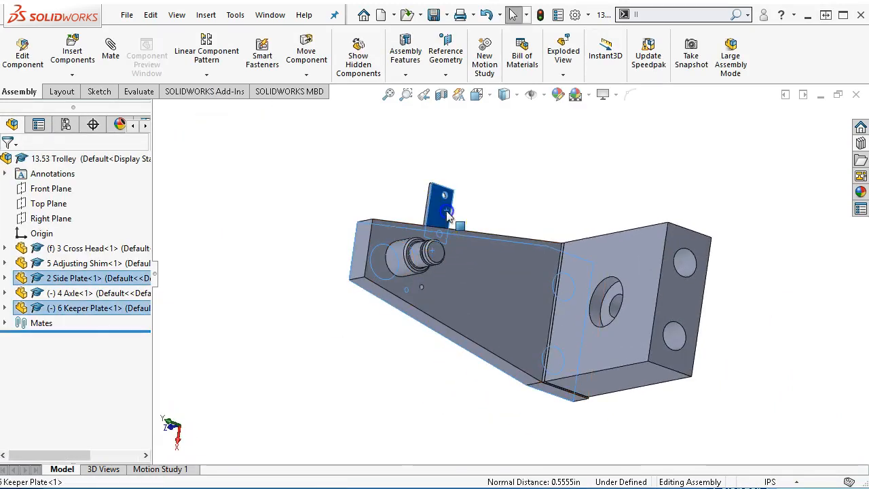
pyautogui.click(485, 199)
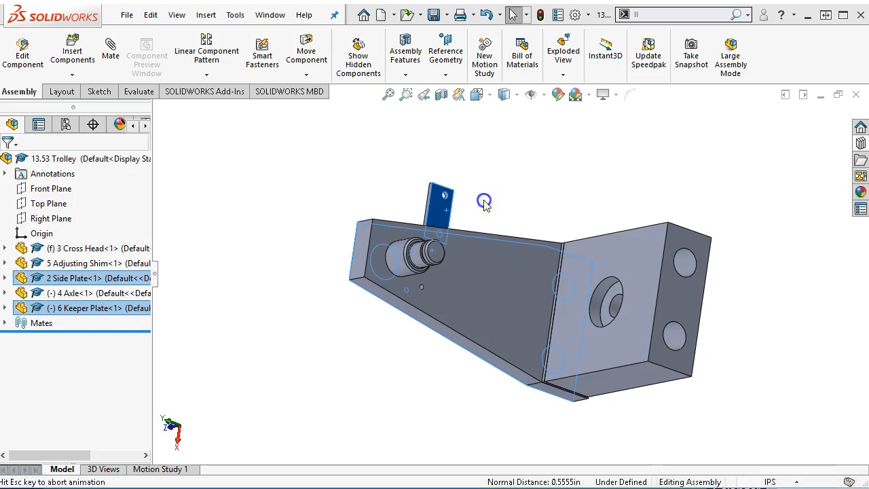
# Add a concentric mate between one keeper plate hole and the matching small tapped hole below the axle in the side plate.
pyautogui.scroll(-3, 459, 201)
pyautogui.moveTo(518, 247); pyautogui.dragTo(500, 235, button='middle')
pyautogui.scroll(-1, 469, 202)
pyautogui.scroll(-2, 470, 207)
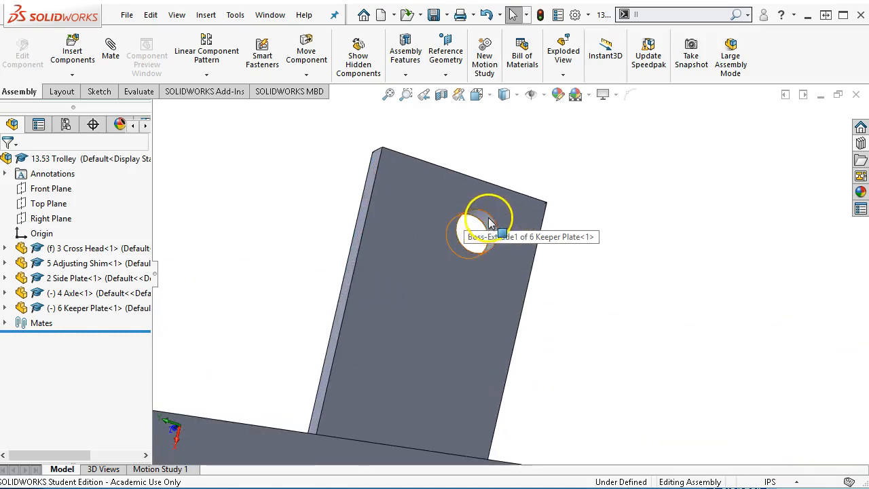
pyautogui.click(490, 223)
pyautogui.scroll(5, 533, 272)
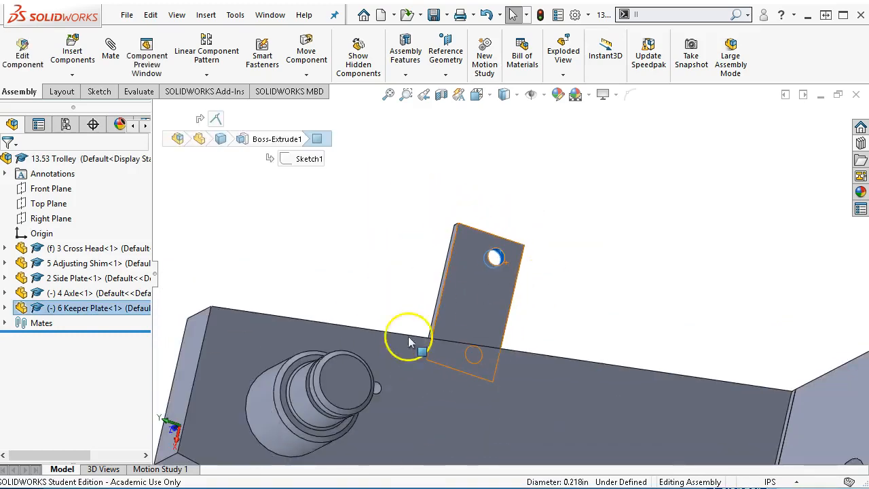
pyautogui.scroll(-10, 420, 392)
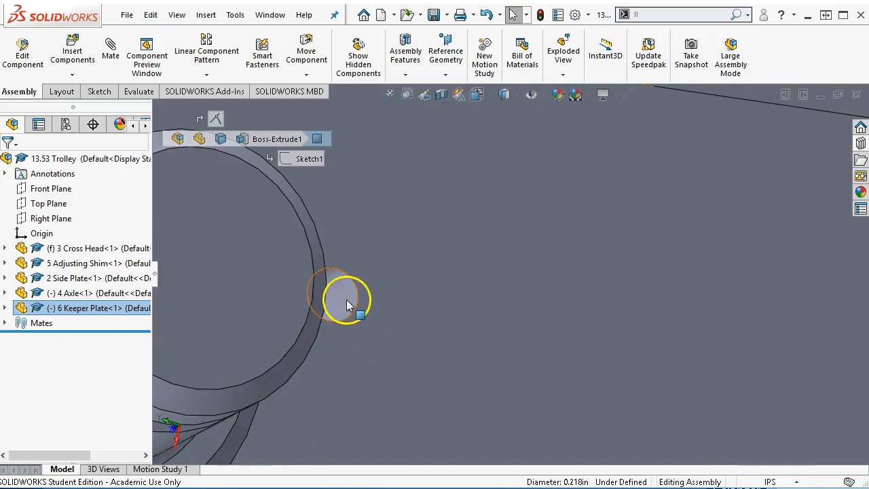
pyautogui.keyDown('ctrl'); pyautogui.click(356, 297); pyautogui.keyUp('ctrl')
pyautogui.click(435, 288)
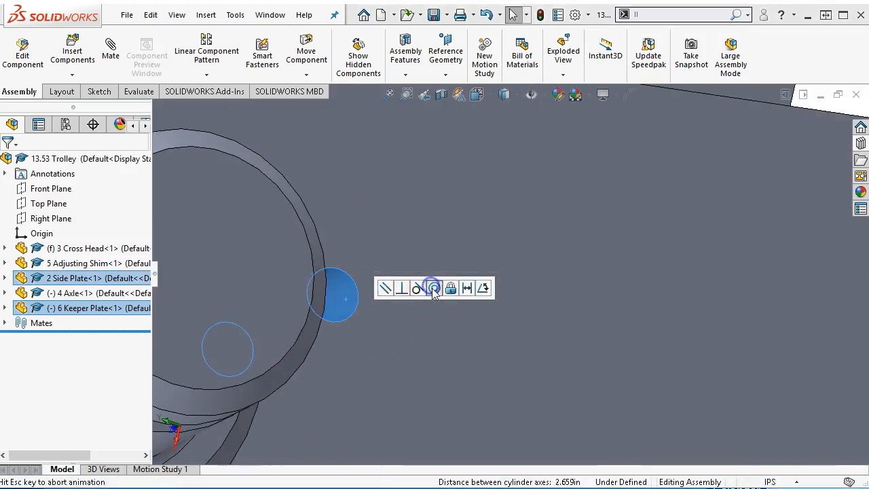
# Add a concentric mate between the keeper plate's other hole and the second #10-24 tapped hole in the side plate.
pyautogui.scroll(6, 429, 327)
pyautogui.moveTo(429, 327); pyautogui.dragTo(568, 218, button='middle')
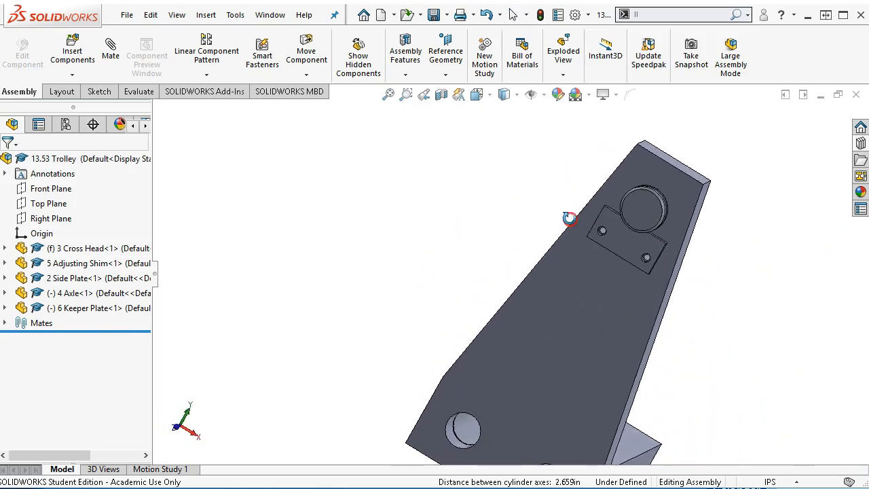
pyautogui.scroll(-5, 633, 256)
pyautogui.click(595, 274)
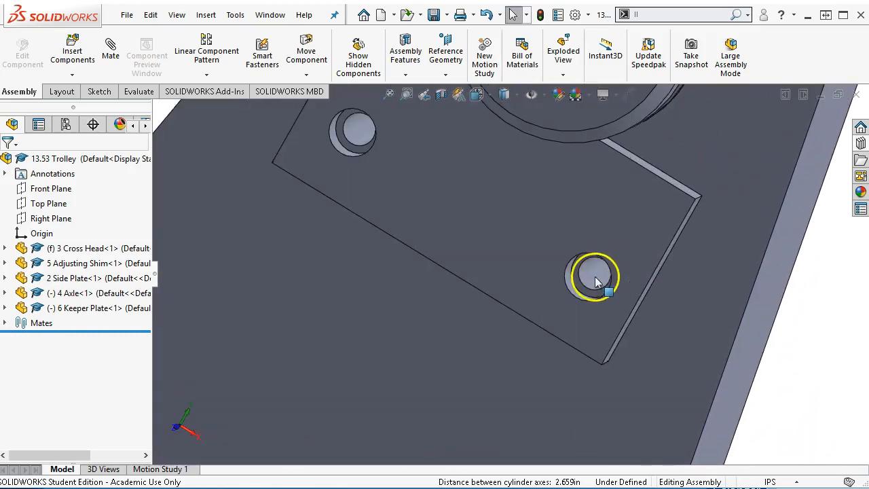
pyautogui.scroll(-3, 573, 292)
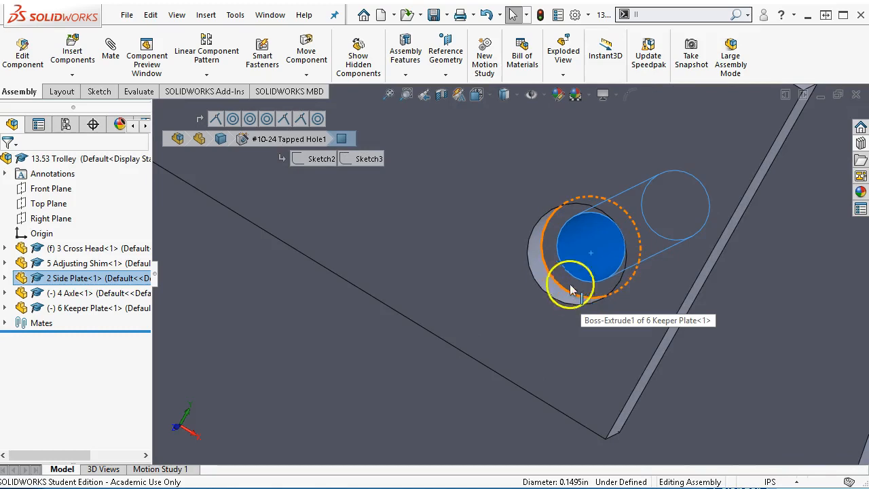
pyautogui.keyDown('ctrl'); pyautogui.click(536, 270); pyautogui.keyUp('ctrl')
pyautogui.click(607, 258)
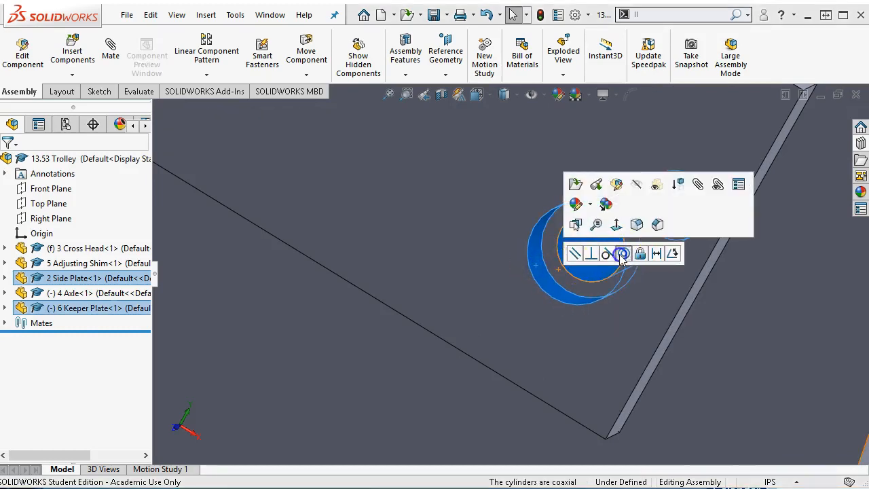
# Examine the keeper plate's fit in the axle groove and against the side plate from several angles.
pyautogui.scroll(5, 615, 279)
pyautogui.moveTo(617, 276); pyautogui.dragTo(547, 205, button='middle')
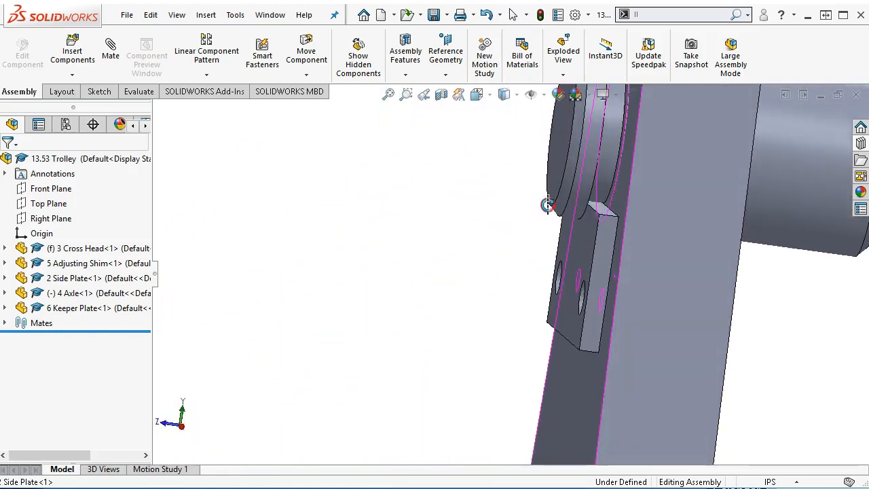
pyautogui.scroll(-1, 614, 200)
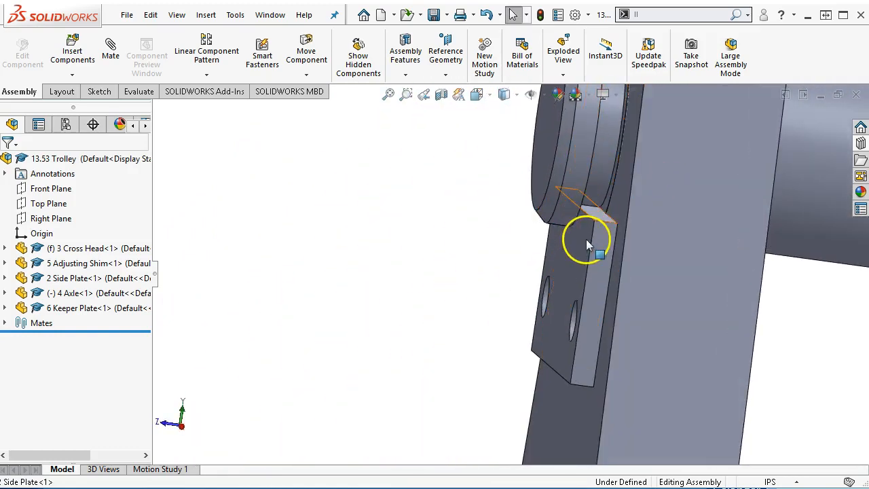
pyautogui.moveTo(587, 230); pyautogui.dragTo(587, 342, button='middle')
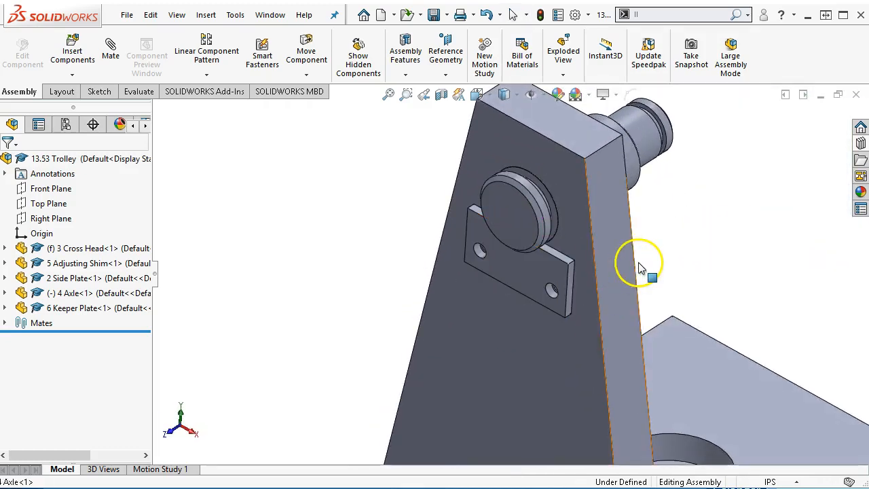
pyautogui.scroll(1, 639, 264)
pyautogui.click(701, 265)
pyautogui.scroll(1, 699, 260)
pyautogui.moveTo(699, 257)
pyautogui.mouseDown(button='middle')
pyautogui.moveTo(689, 244)
pyautogui.moveTo(693, 258)
pyautogui.mouseUp(button='middle')
pyautogui.scroll(2, 692, 260)
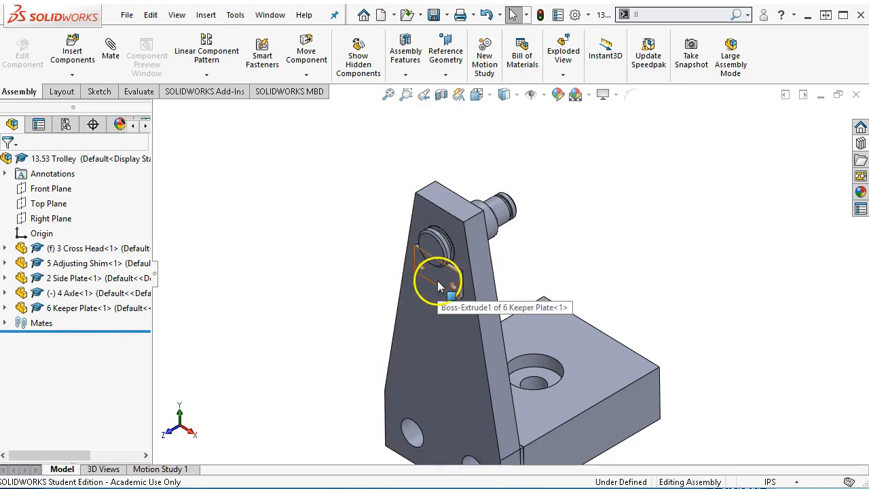
pyautogui.moveTo(620, 256); pyautogui.dragTo(600, 278, button='middle')
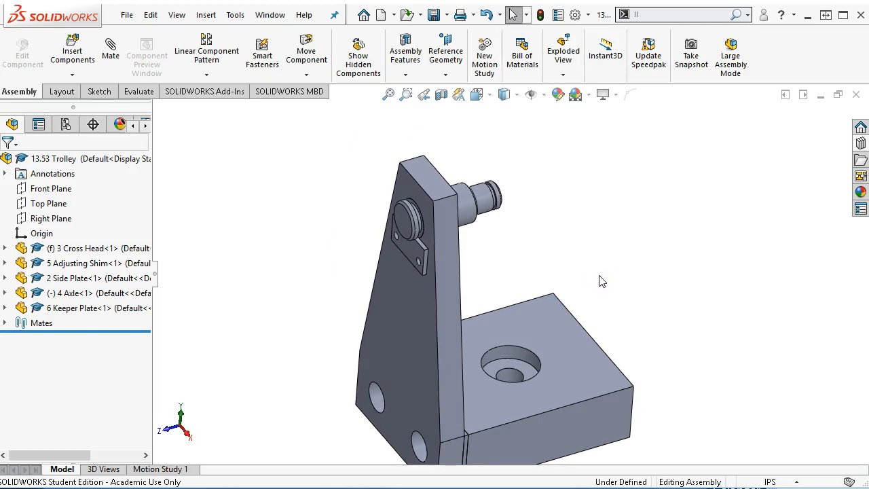
pyautogui.scroll(1, 599, 280)
pyautogui.moveTo(574, 266); pyautogui.dragTo(550, 264, button='middle')
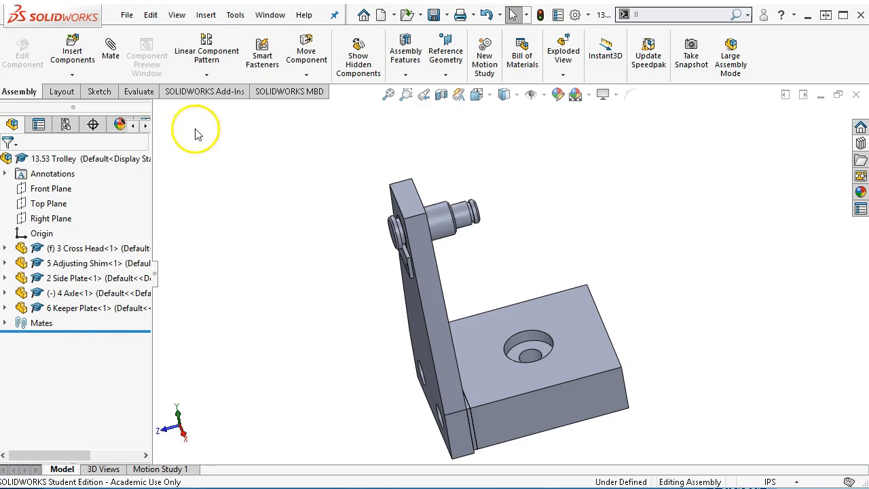
# Insert the 5972K450_BALL BEARING part and place it just beyond the free end of the axle.
pyautogui.click(70, 59)
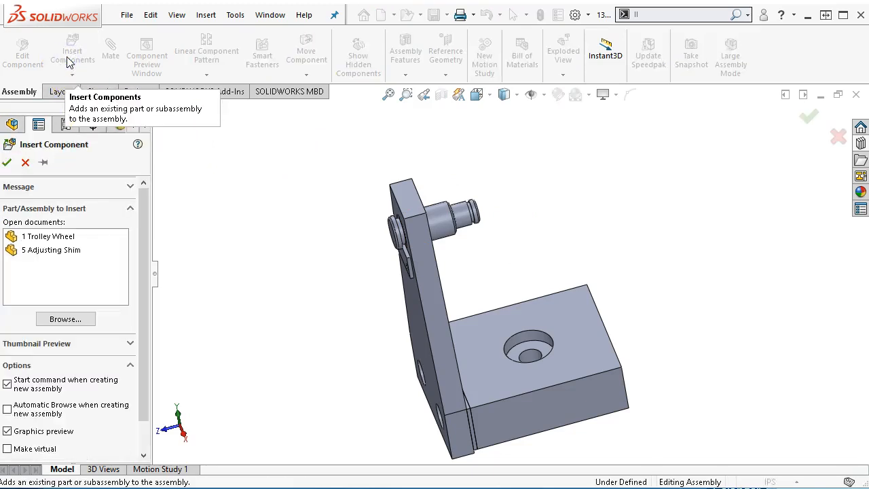
pyautogui.click(64, 319)
pyautogui.click(350, 234)
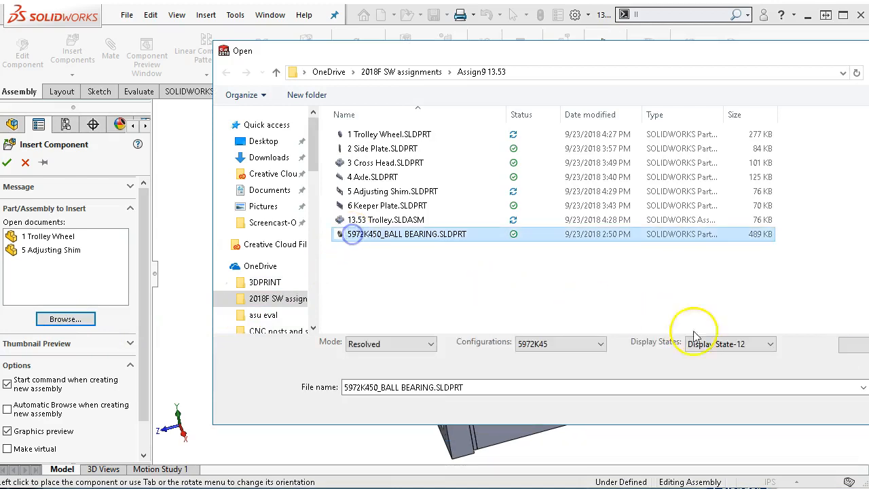
pyautogui.click(867, 407)
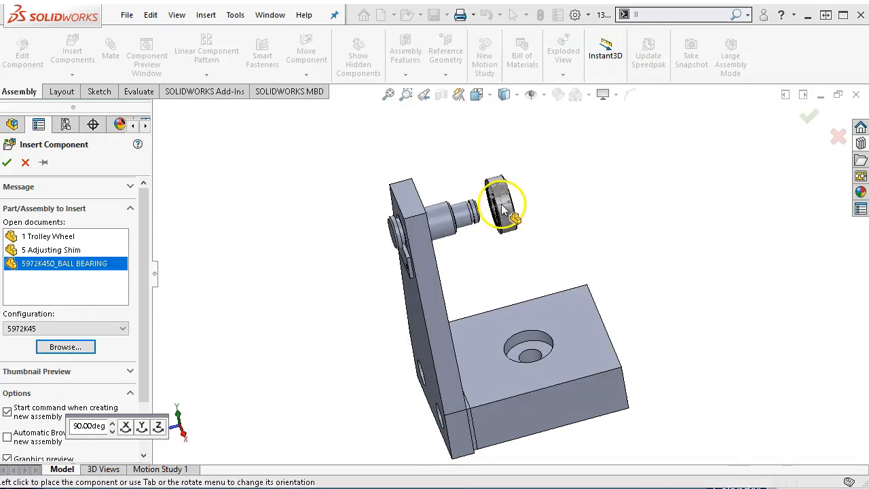
pyautogui.click(502, 207)
# Hide the sketches showing on the ball bearing.
pyautogui.scroll(-5, 519, 227)
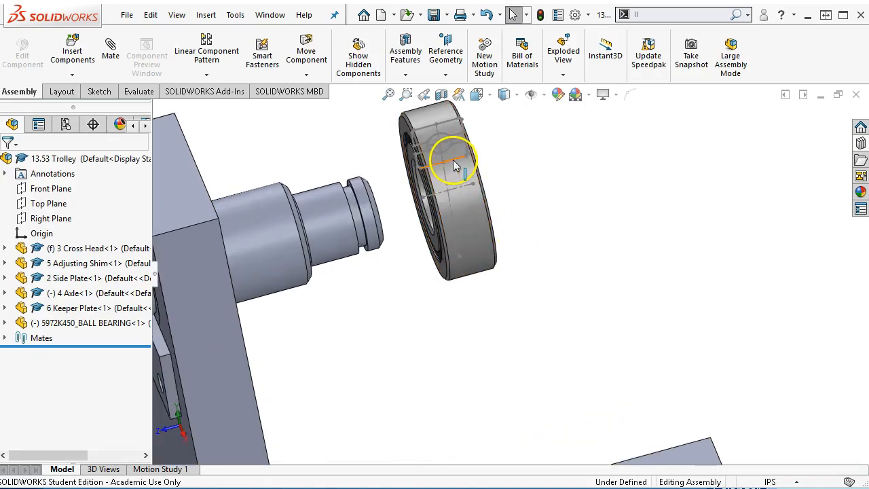
pyautogui.rightClick(453, 164)
pyautogui.click(483, 141)
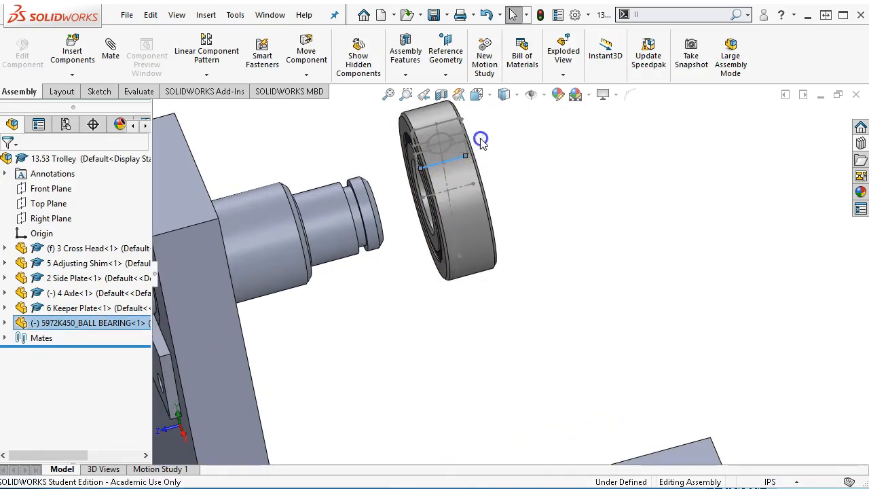
pyautogui.rightClick(452, 194)
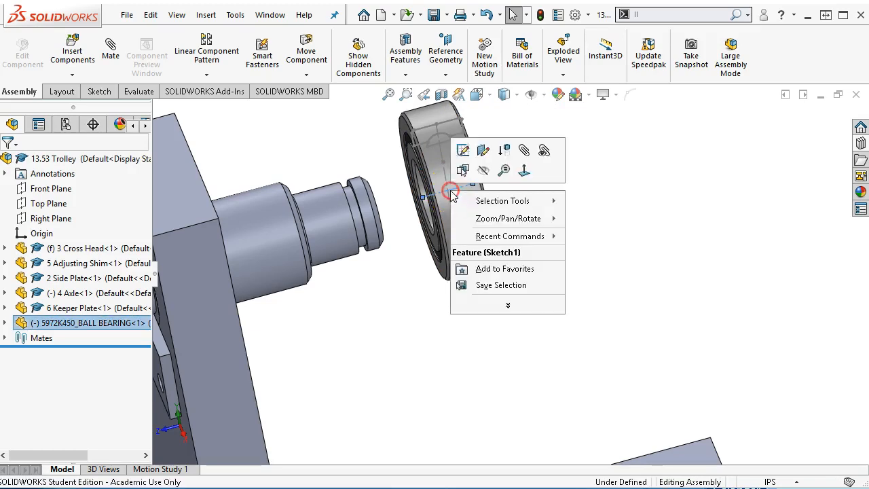
pyautogui.click(483, 171)
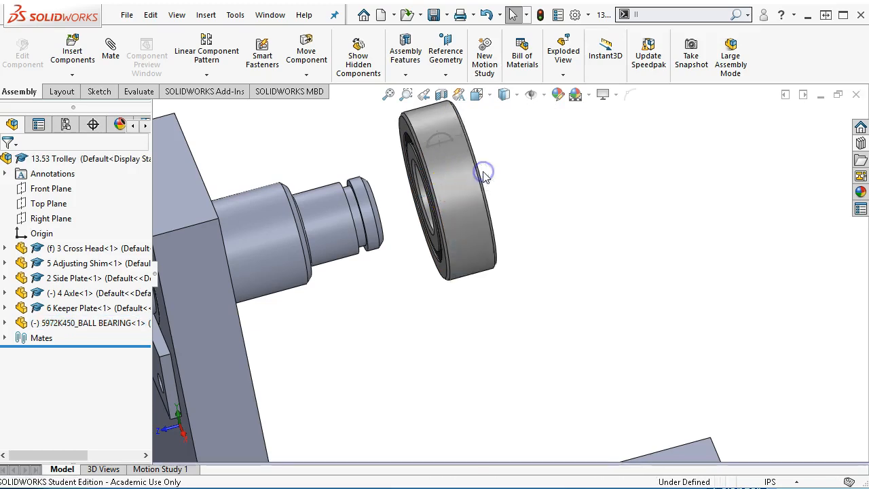
pyautogui.rightClick(446, 147)
pyautogui.click(477, 123)
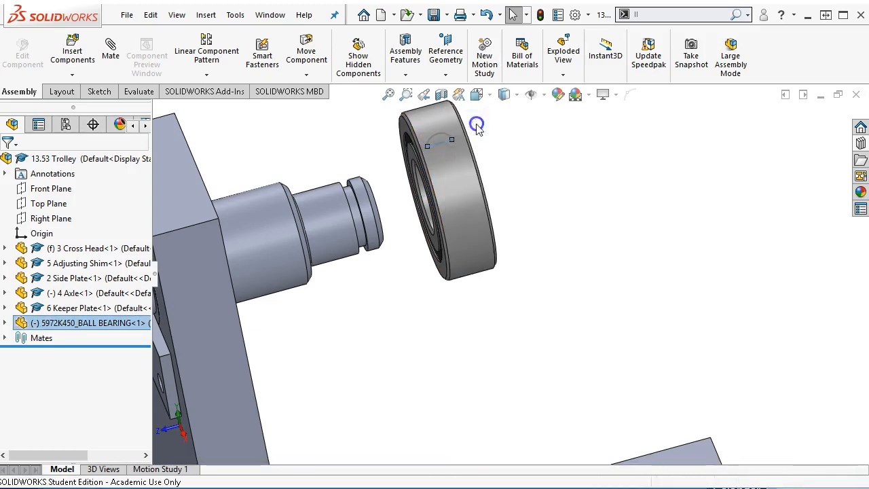
# Add a concentric mate between the ball bearing's bore and the axle's smaller-diameter journal.
pyautogui.moveTo(482, 192); pyautogui.dragTo(503, 233, button='middle')
pyautogui.click(352, 202)
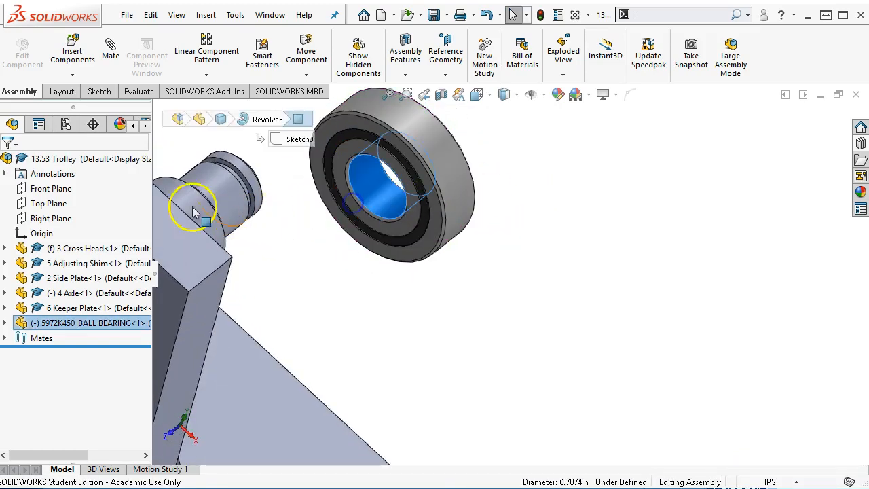
pyautogui.keyDown('ctrl'); pyautogui.click(215, 199); pyautogui.keyUp('ctrl')
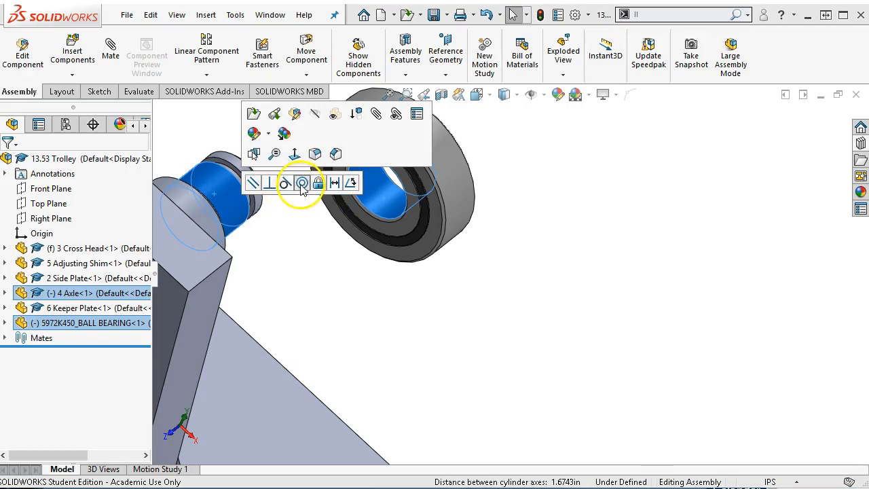
pyautogui.click(302, 184)
pyautogui.click(372, 180)
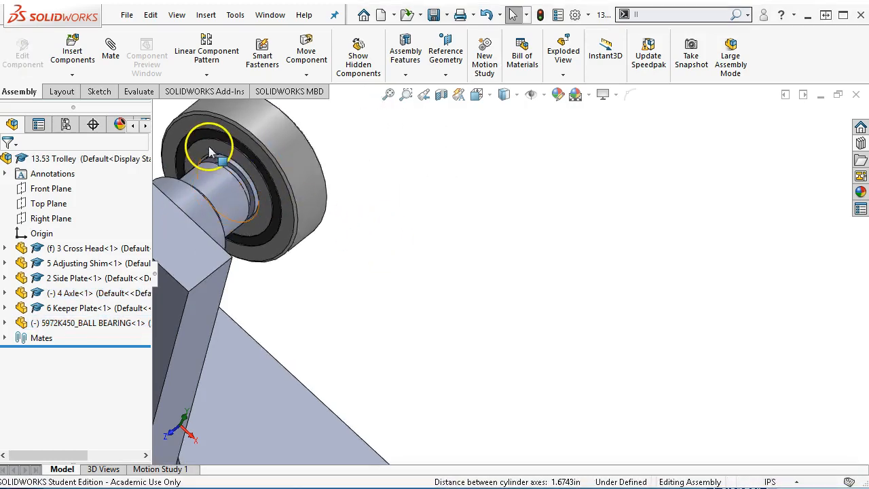
# Slide the ball bearing along the axle onto the journal near the axle's shoulder.
pyautogui.click(289, 183)
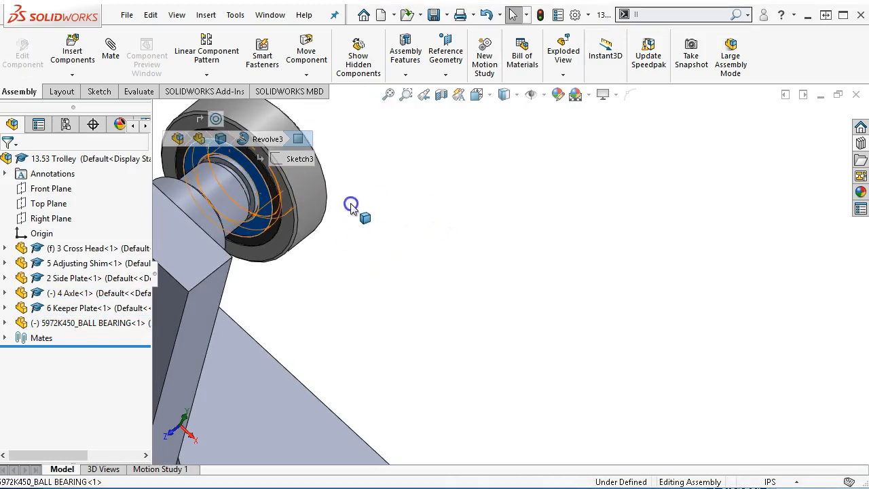
pyautogui.moveTo(324, 208); pyautogui.dragTo(301, 212, button='middle')
pyautogui.moveTo(522, 165); pyautogui.dragTo(577, 188, button='middle')
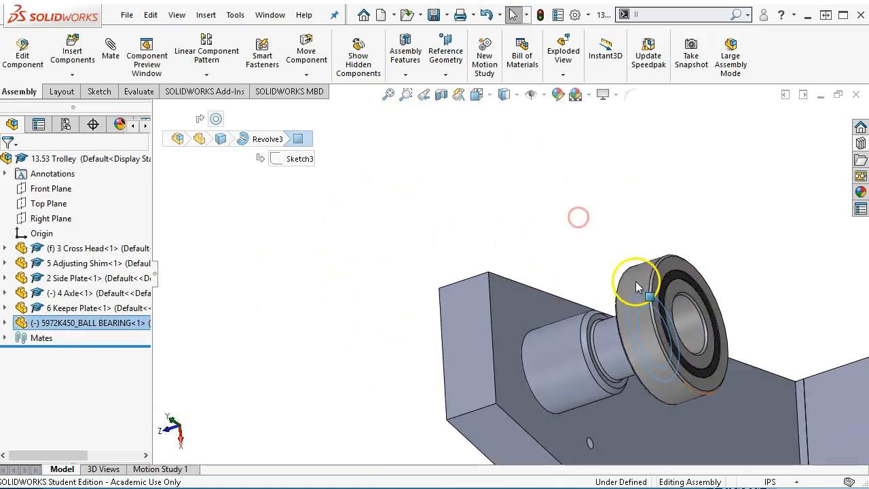
pyautogui.scroll(-1, 657, 312)
pyautogui.moveTo(645, 326); pyautogui.dragTo(584, 344)
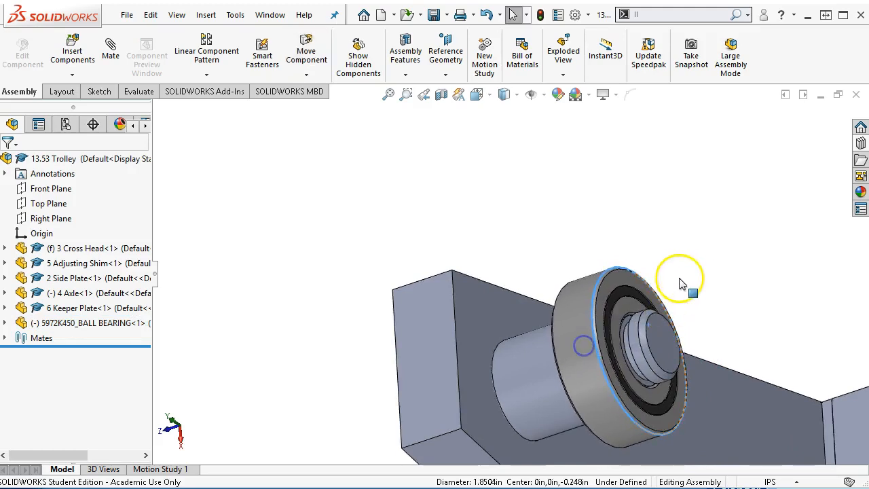
# Add a coincident mate between the axle's retaining groove side face and the outer side face of the bearing's inner ring.
pyautogui.moveTo(704, 273); pyautogui.dragTo(683, 310, button='middle')
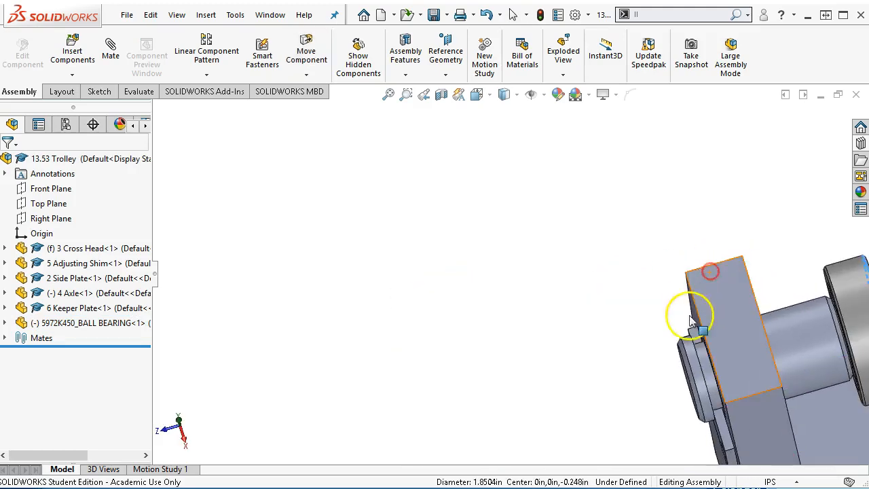
pyautogui.scroll(-2, 806, 339)
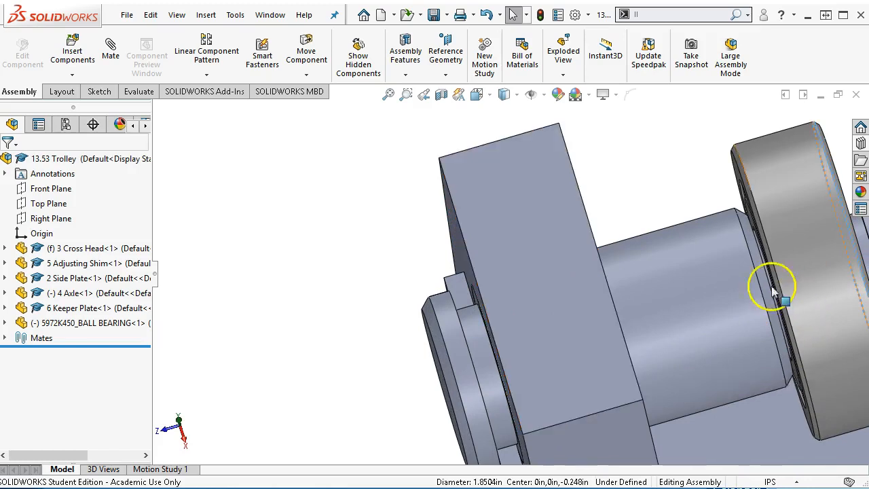
pyautogui.scroll(3, 714, 263)
pyautogui.moveTo(683, 188); pyautogui.dragTo(655, 231, button='middle')
pyautogui.scroll(-5, 653, 238)
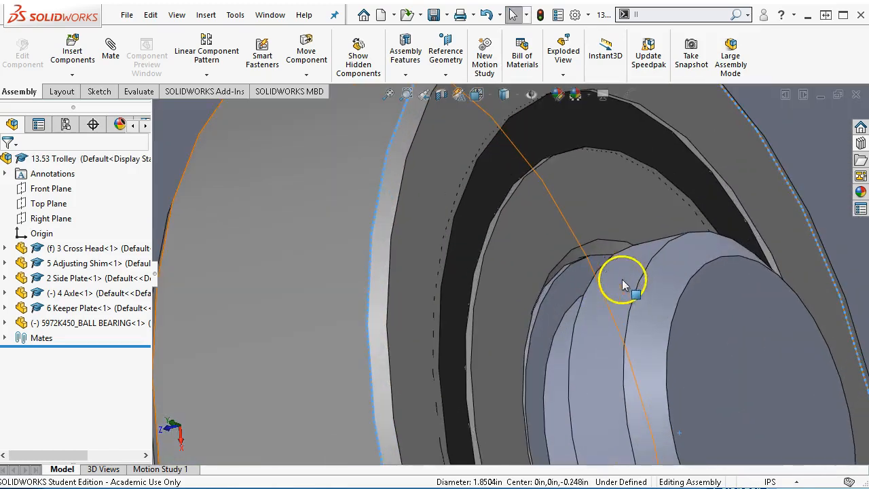
pyautogui.click(569, 305)
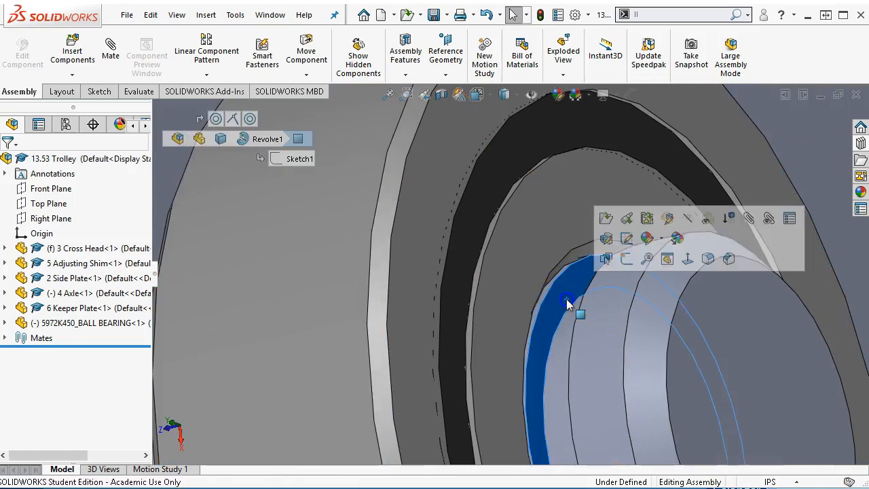
pyautogui.keyDown('ctrl'); pyautogui.click(548, 222); pyautogui.keyUp('ctrl')
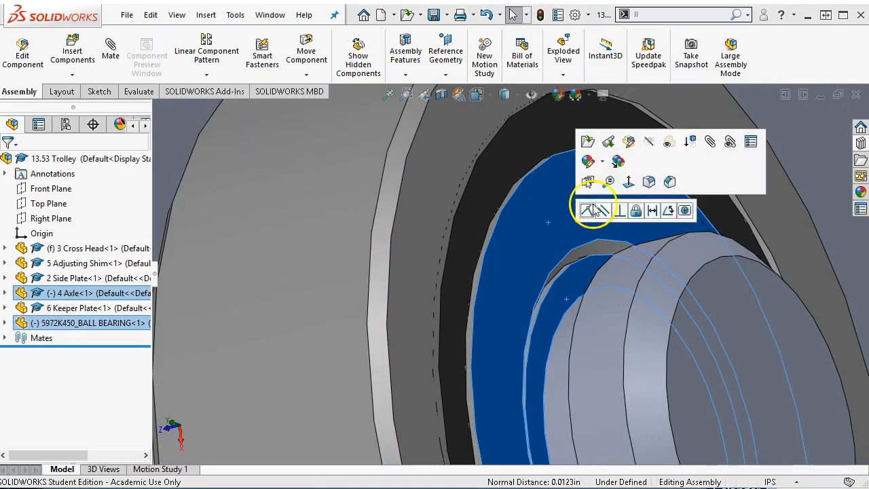
pyautogui.click(588, 207)
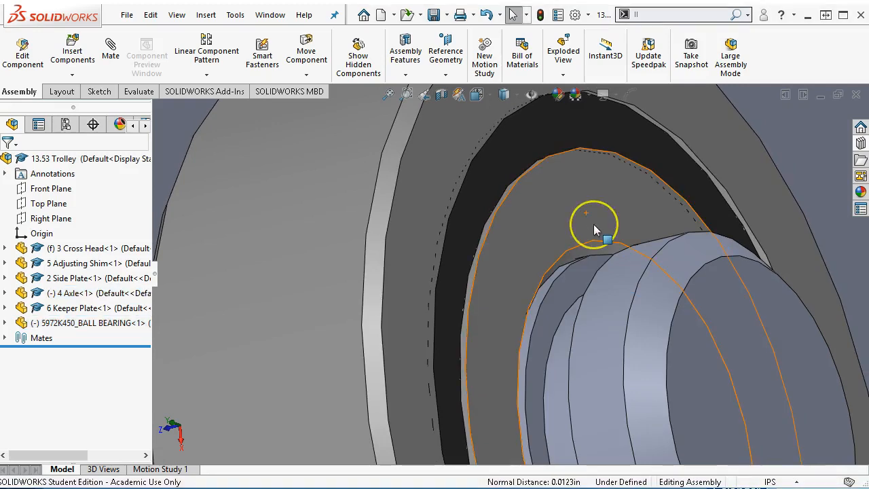
# Examine the bearing's seating between the axle shoulder and the retaining groove from several angles.
pyautogui.scroll(5, 593, 224)
pyautogui.moveTo(593, 224); pyautogui.dragTo(638, 185, button='middle')
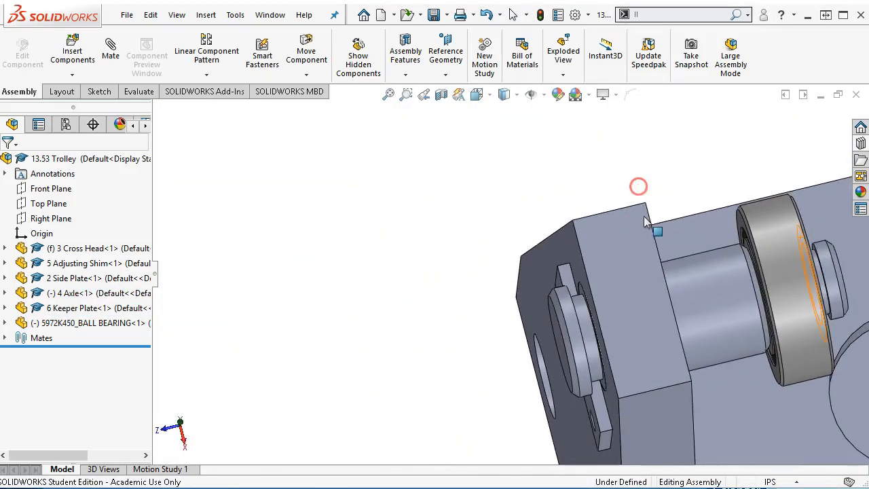
pyautogui.scroll(-8, 704, 244)
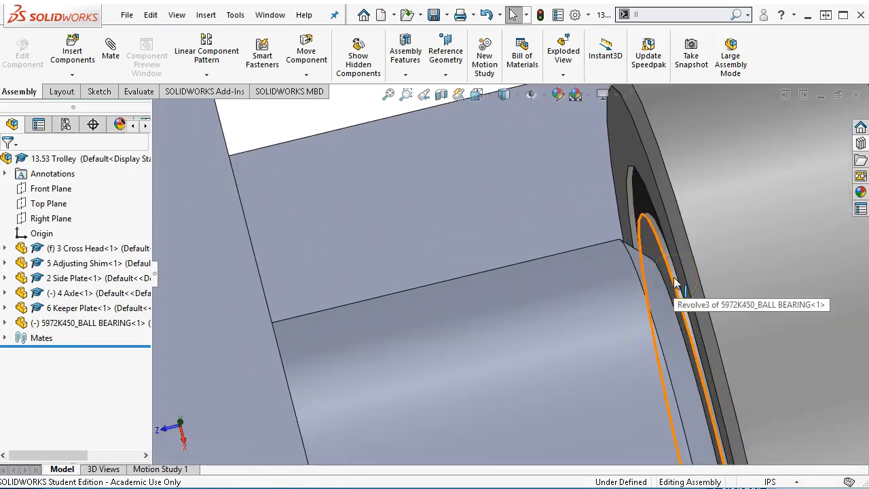
pyautogui.scroll(5, 670, 266)
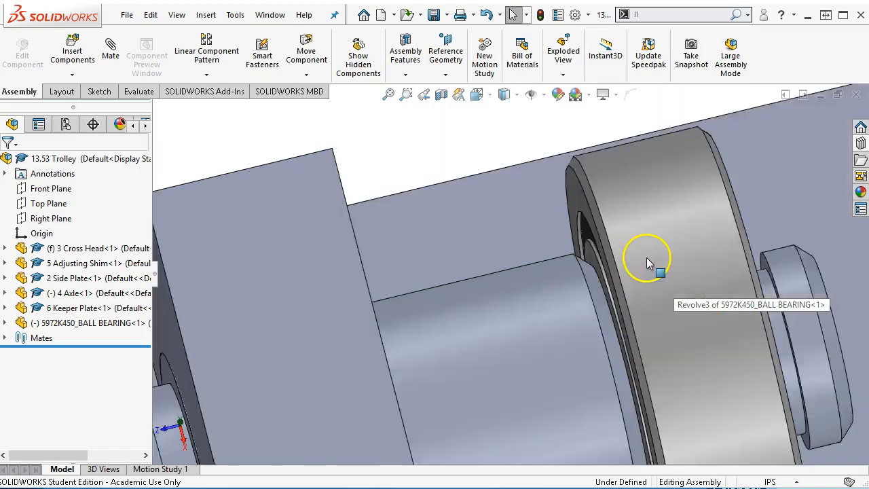
pyautogui.scroll(3, 638, 280)
pyautogui.moveTo(639, 285); pyautogui.dragTo(626, 211, button='middle')
pyautogui.scroll(-5, 574, 182)
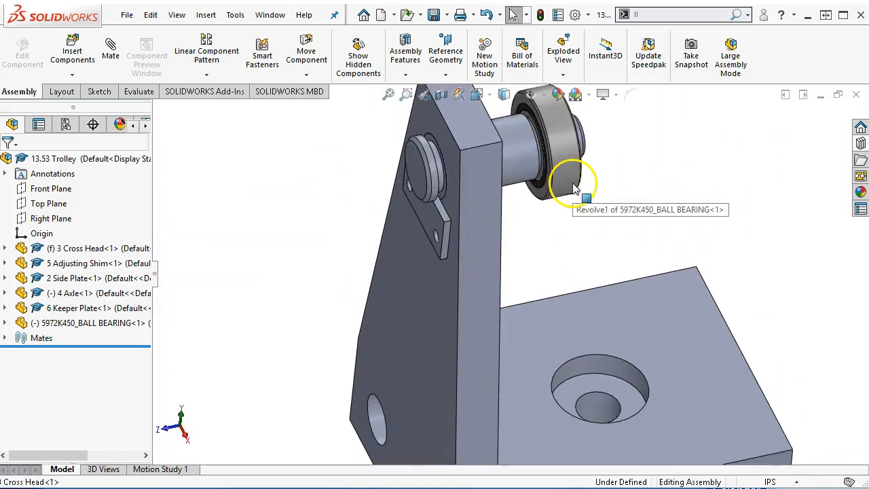
pyautogui.moveTo(558, 179); pyautogui.dragTo(553, 166, button='middle')
pyautogui.scroll(-3, 562, 170)
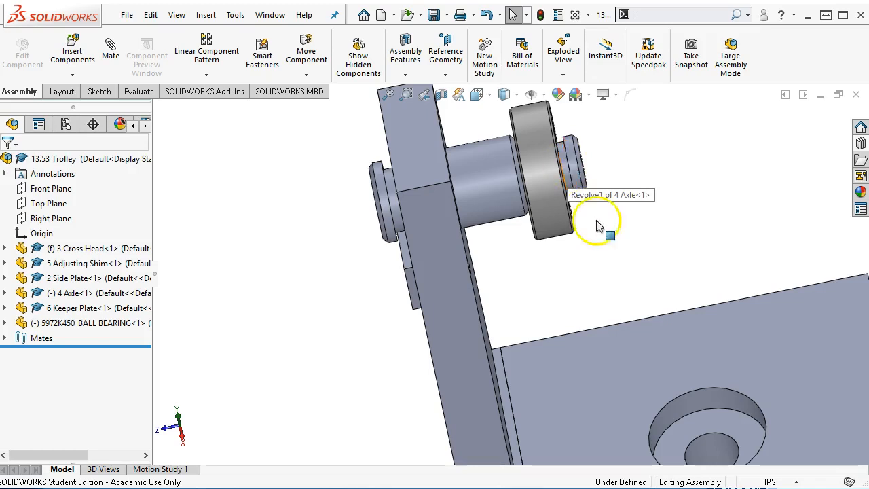
pyautogui.scroll(5, 597, 227)
pyautogui.moveTo(620, 231); pyautogui.dragTo(643, 232, button='middle')
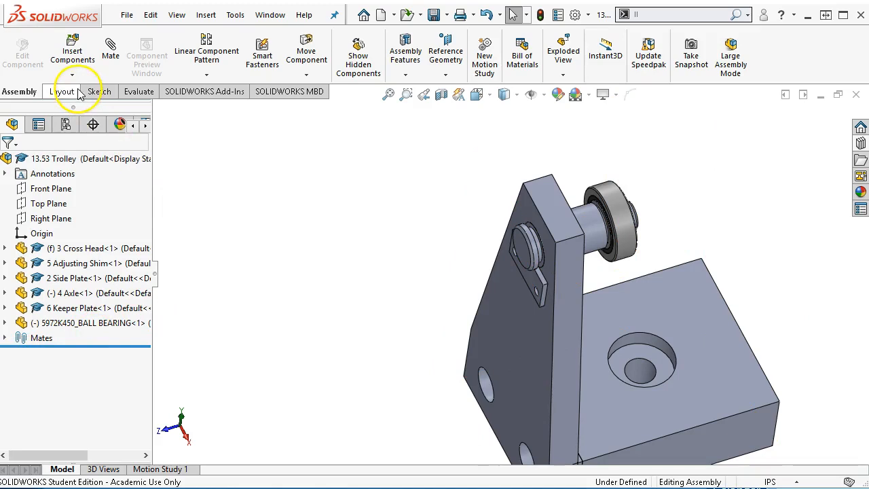
# Insert the 1 Trolley Wheel part, turned 180° about Y, and place it beyond the bearing end of the axle.
pyautogui.click(72, 54)
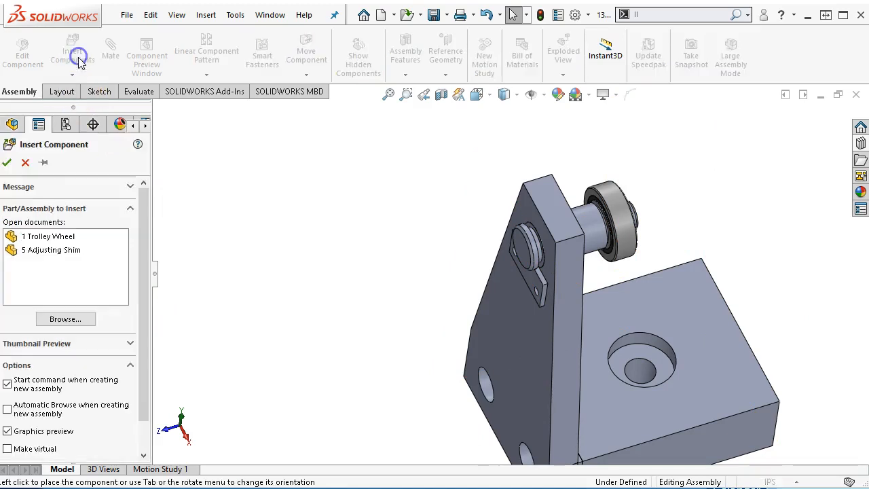
pyautogui.click(59, 239)
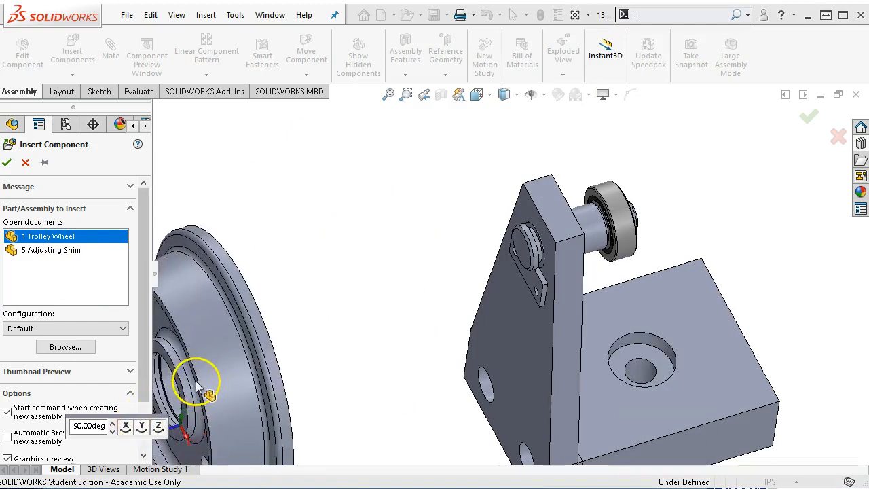
pyautogui.click(141, 426)
pyautogui.click(142, 429)
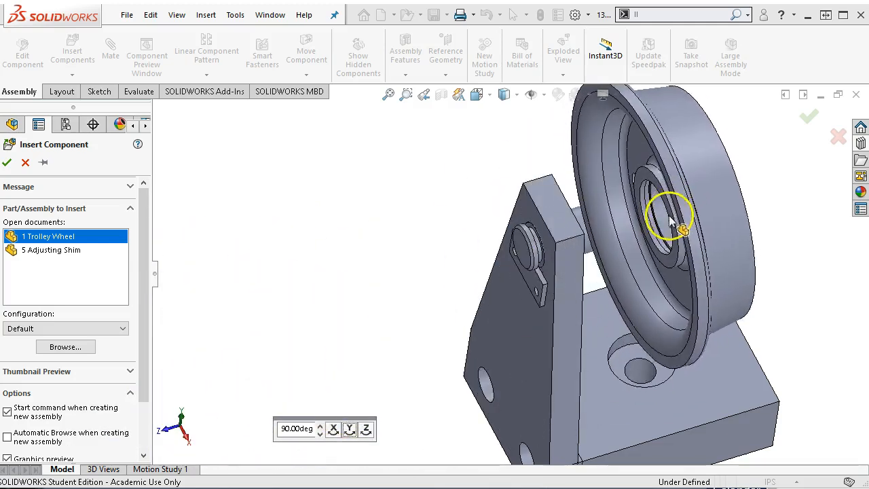
pyautogui.click(721, 183)
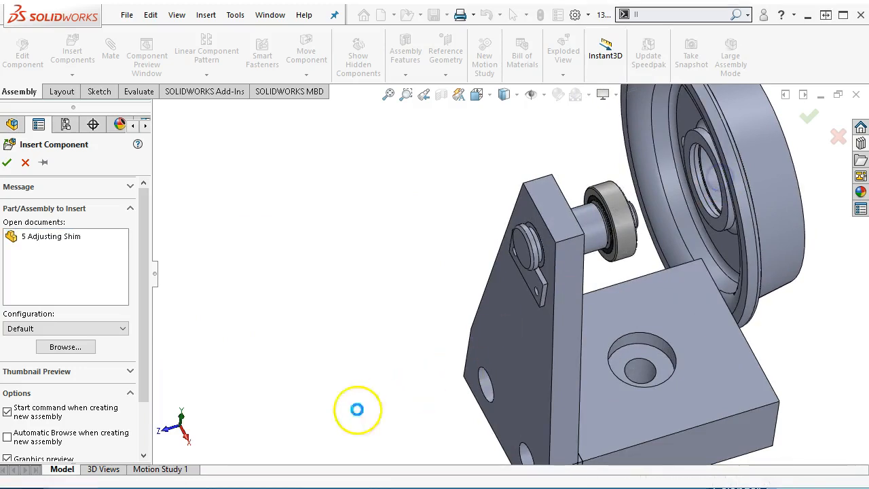
# Add a concentric mate between the trolley wheel's bore and the ball bearing's outer cylindrical face.
pyautogui.scroll(-3, 672, 156)
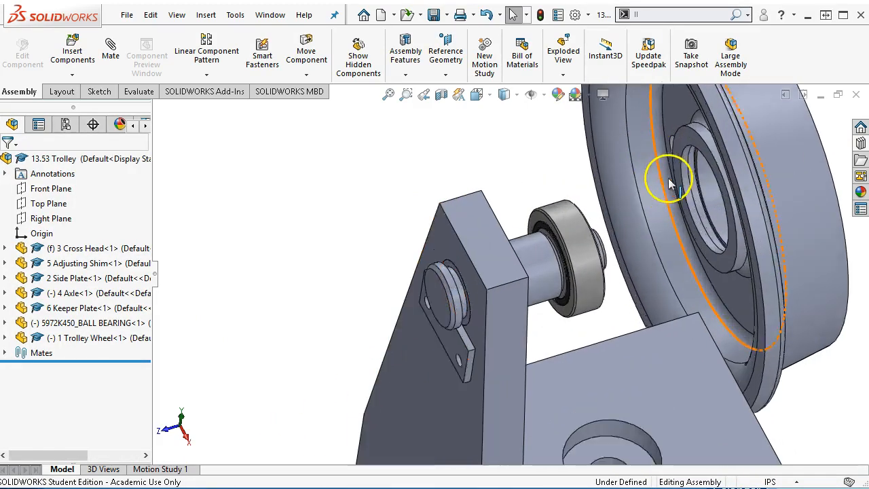
pyautogui.click(715, 209)
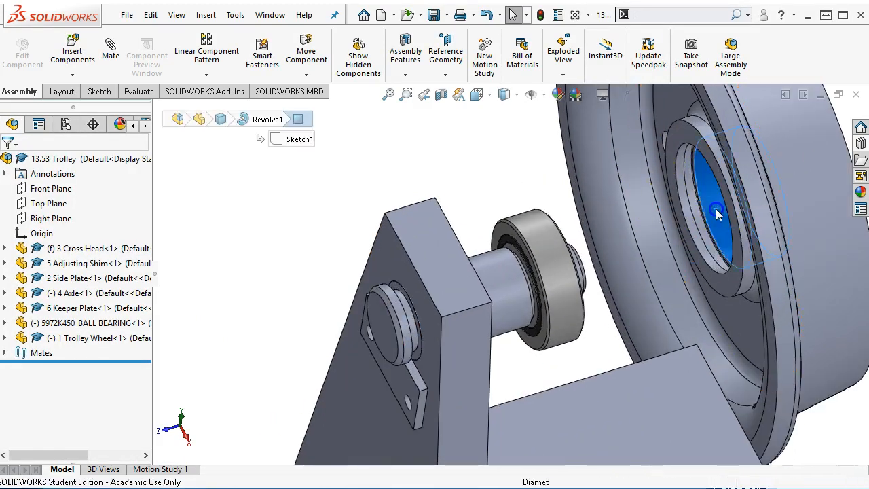
pyautogui.keyDown('ctrl'); pyautogui.click(540, 254); pyautogui.keyUp('ctrl')
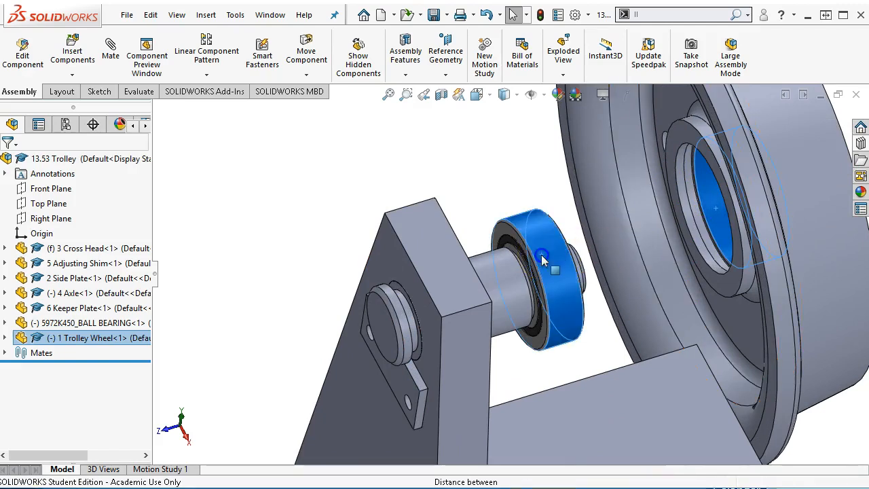
# Mate the ball bearing's outer cylindrical face concentric with the trolley wheel's bore.
pyautogui.click(629, 243)
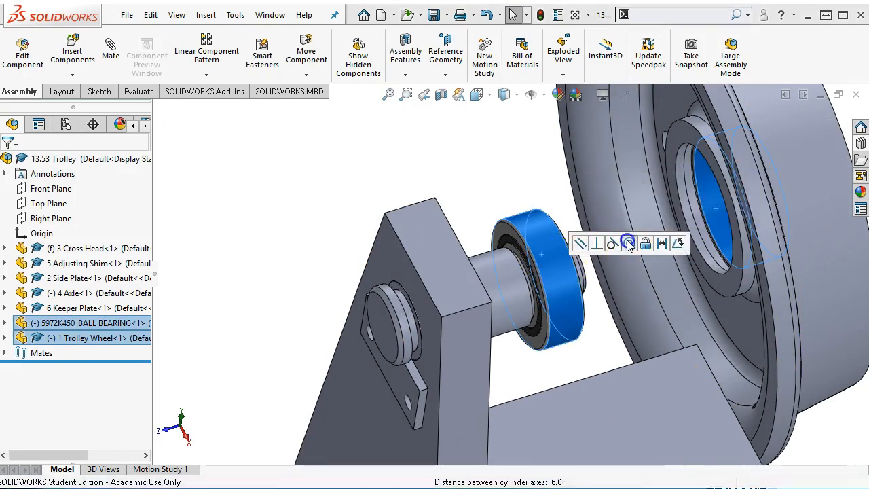
pyautogui.scroll(-3, 606, 241)
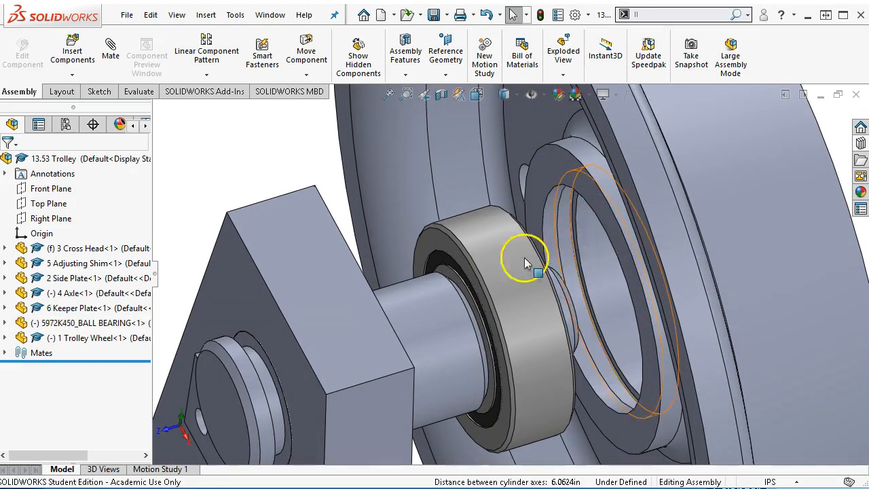
pyautogui.scroll(-1, 524, 264)
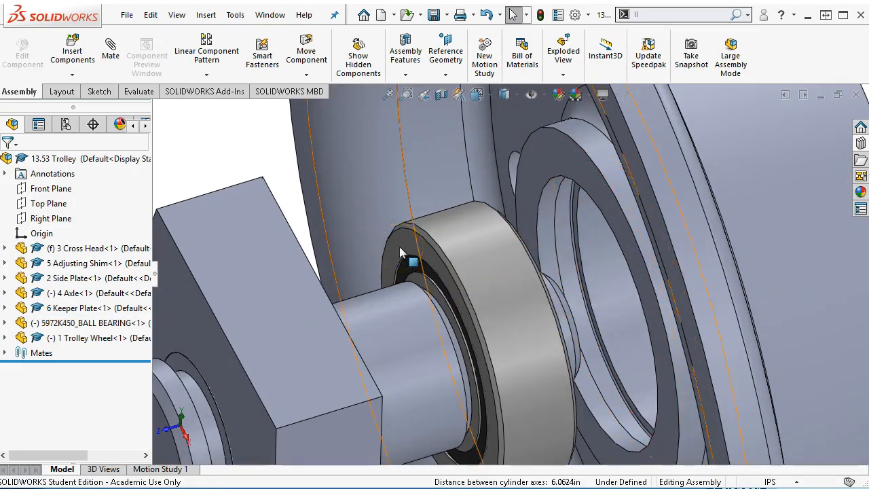
# Mate the ball bearing's side face coincident with a side wall of the retaining ring groove in the trolley wheel's hub.
pyautogui.click(400, 248)
pyautogui.moveTo(507, 242); pyautogui.dragTo(517, 250, button='middle')
pyautogui.scroll(4, 520, 250)
pyautogui.moveTo(665, 231); pyautogui.dragTo(604, 246, button='middle')
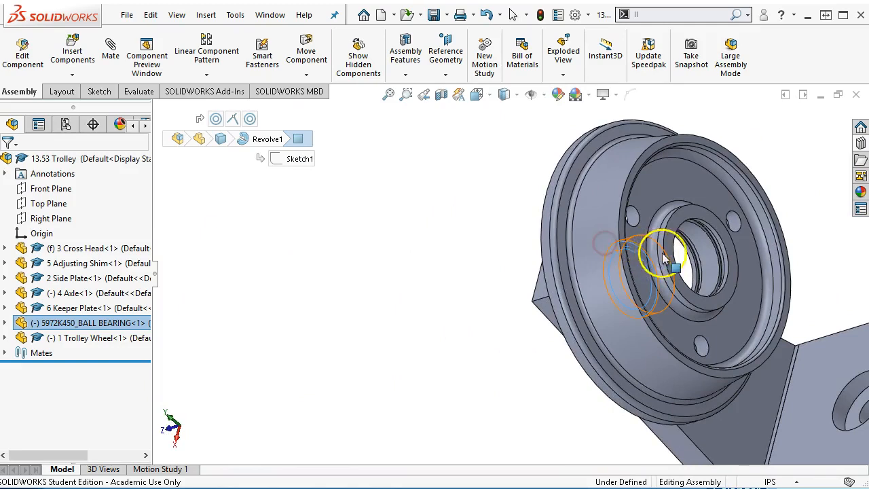
pyautogui.scroll(-8, 664, 258)
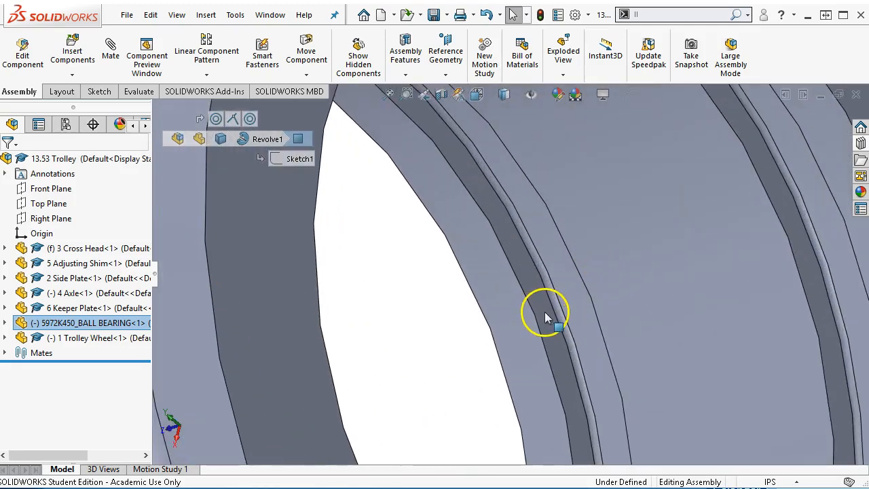
pyautogui.keyDown('ctrl'); pyautogui.click(545, 311); pyautogui.keyUp('ctrl')
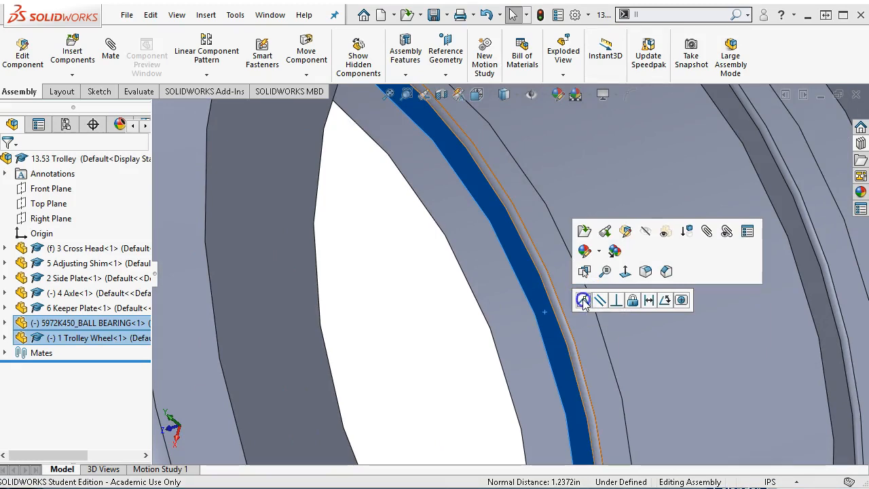
pyautogui.click(582, 299)
# Examine how the bearing sits in the wheel hub and undo the concentric and coincident mates between them.
pyautogui.scroll(2, 558, 280)
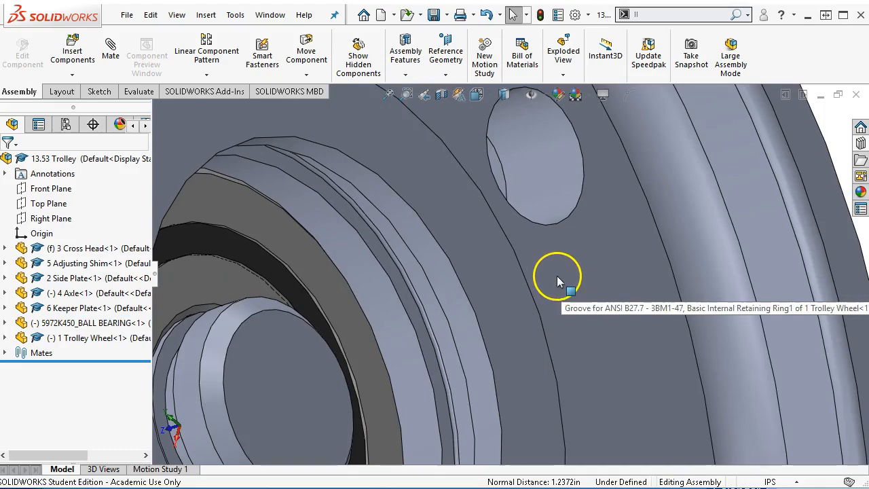
pyautogui.scroll(6, 554, 215)
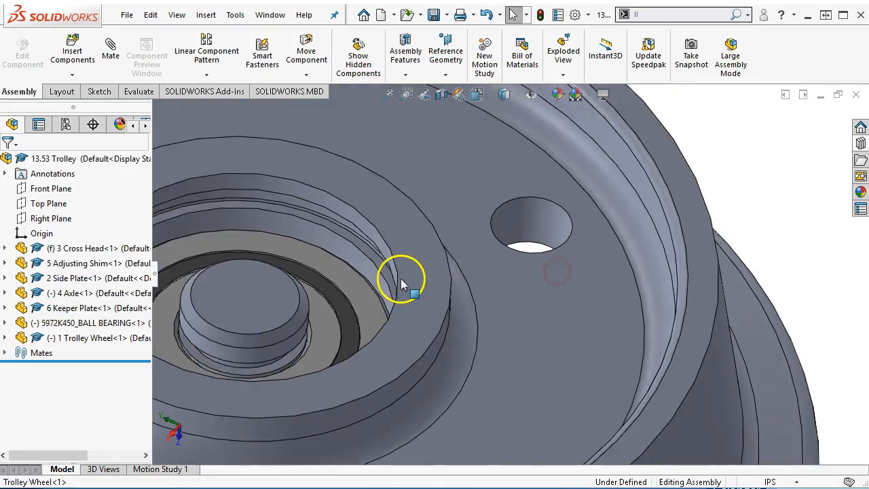
pyautogui.moveTo(394, 248); pyautogui.dragTo(504, 294, button='middle')
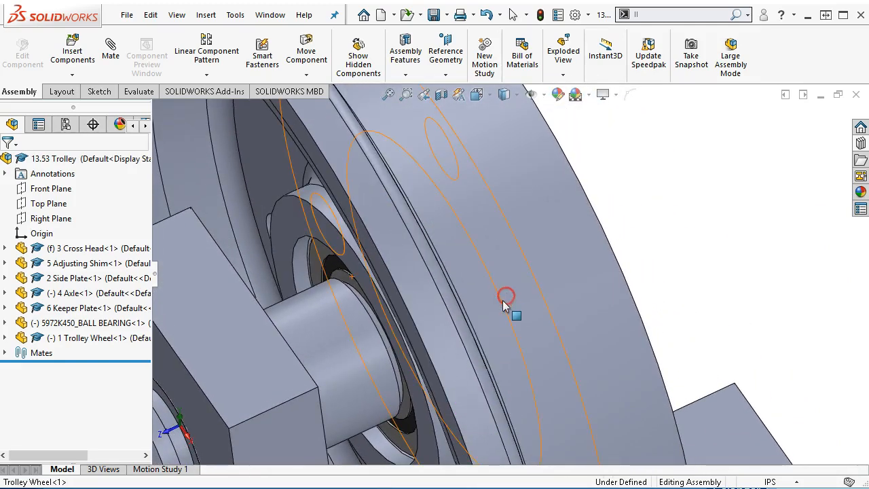
pyautogui.moveTo(579, 268); pyautogui.dragTo(653, 222)
pyautogui.scroll(-4, 629, 235)
pyautogui.scroll(6, 630, 234)
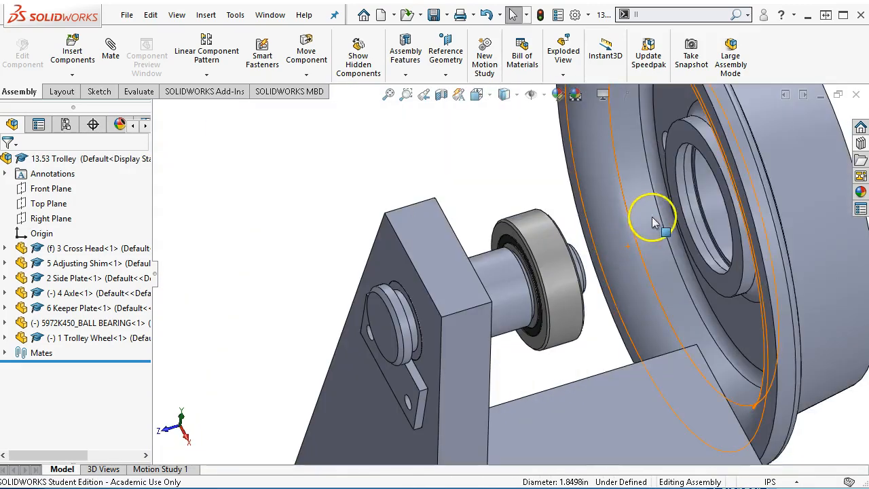
# Make the wheel's retaining ring groove wall coincident with the ball bearing's side face nearest the side plate.
pyautogui.scroll(-6, 658, 214)
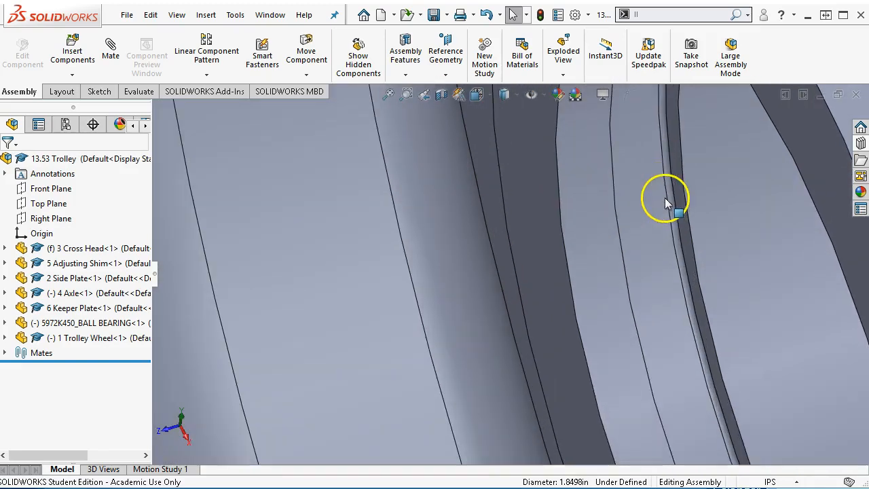
pyautogui.click(680, 199)
pyautogui.scroll(5, 609, 293)
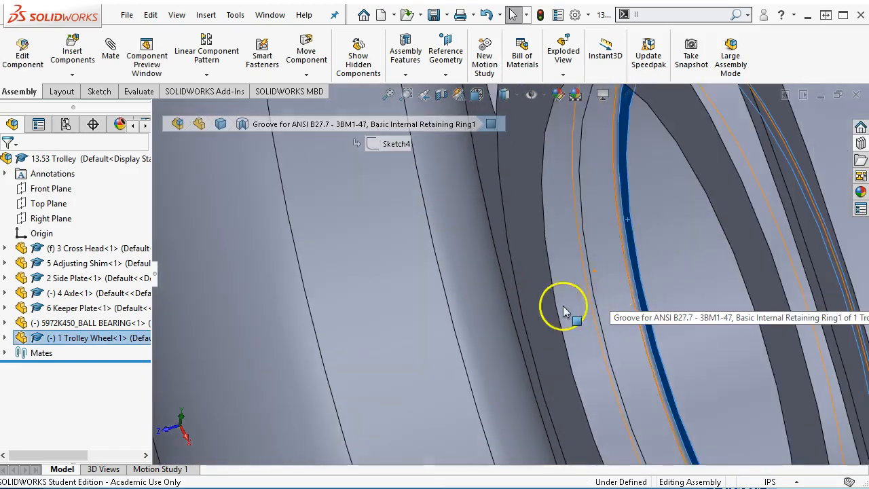
pyautogui.scroll(-2, 231, 351)
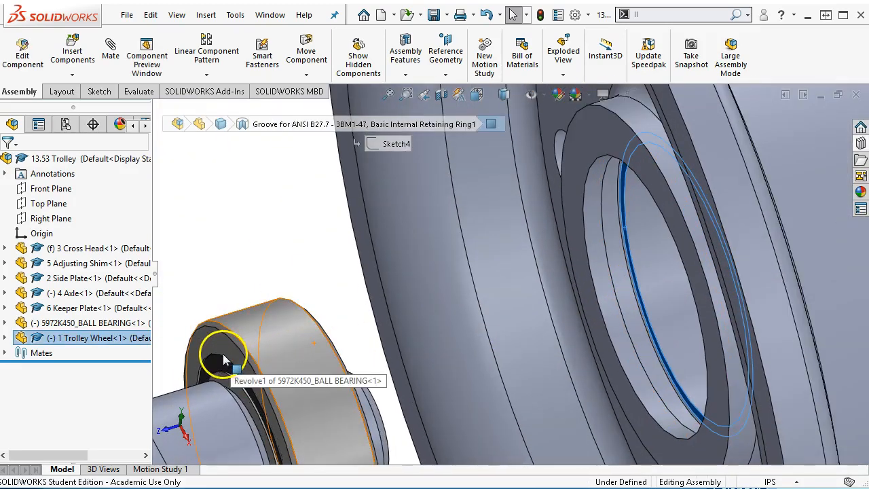
pyautogui.keyDown('ctrl'); pyautogui.click(224, 351); pyautogui.keyUp('ctrl')
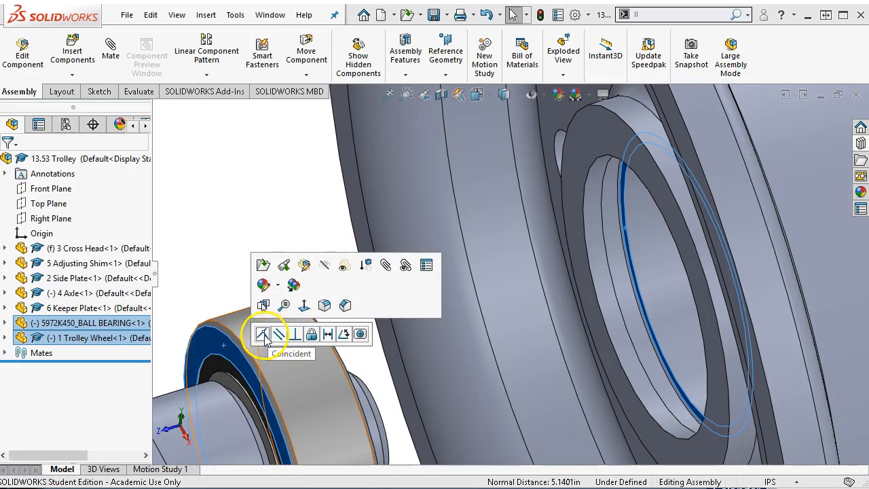
pyautogui.click(263, 336)
pyautogui.click(555, 311)
pyautogui.scroll(4, 556, 312)
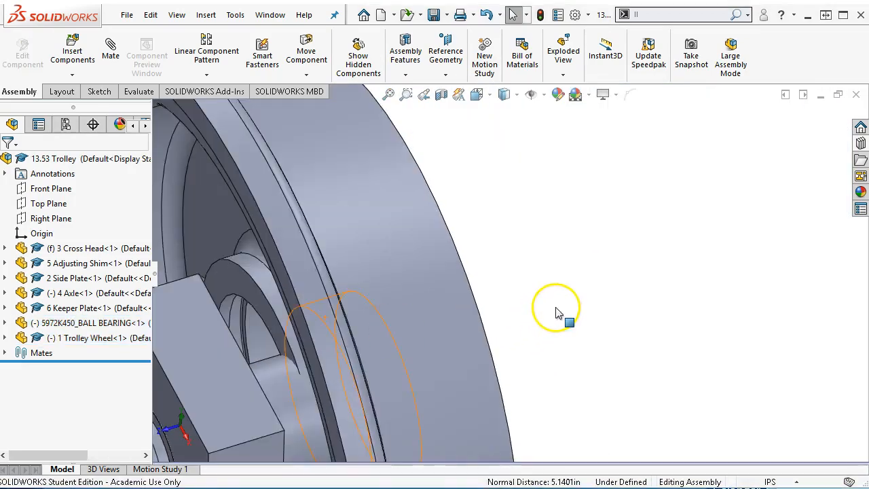
# Try to add a concentric mate between the trolley wheel's bore and the ball bearing's outer cylindrical face.
pyautogui.moveTo(555, 310); pyautogui.dragTo(460, 316, button='middle')
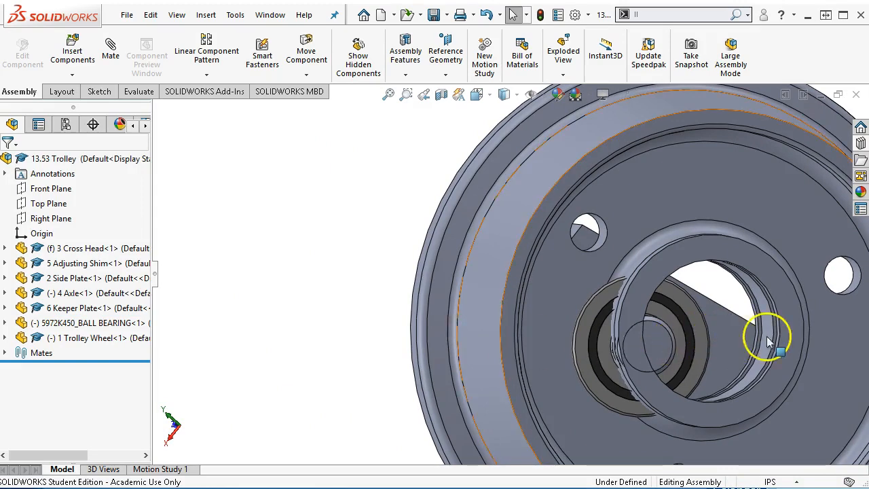
pyautogui.scroll(-5, 763, 342)
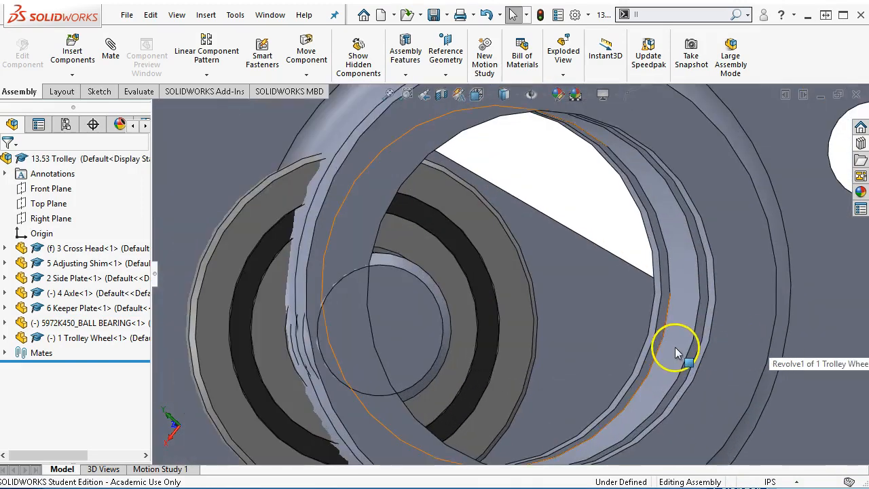
pyautogui.click(675, 347)
pyautogui.scroll(4, 671, 337)
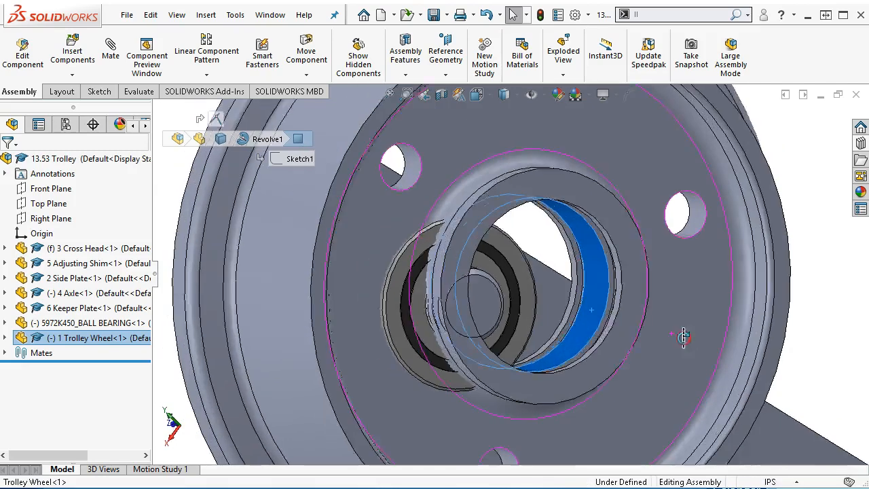
pyautogui.scroll(-6, 475, 252)
pyautogui.scroll(-2, 425, 246)
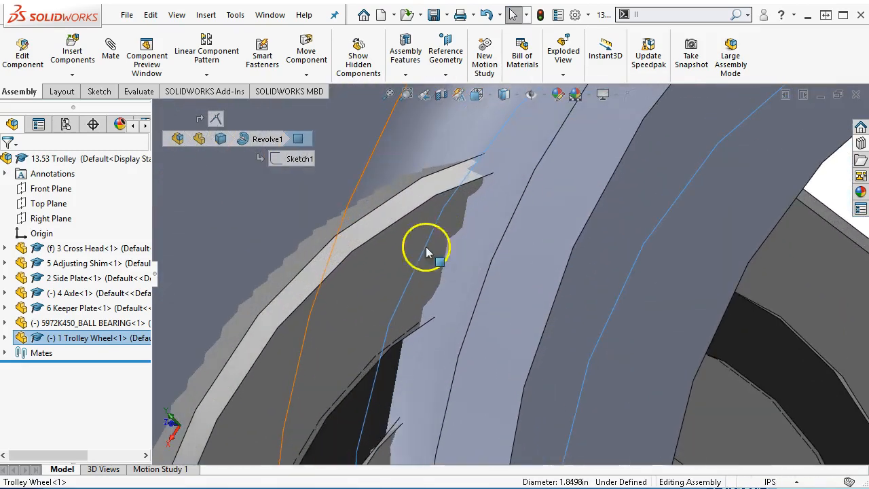
pyautogui.keyDown('ctrl'); pyautogui.click(285, 272); pyautogui.keyUp('ctrl')
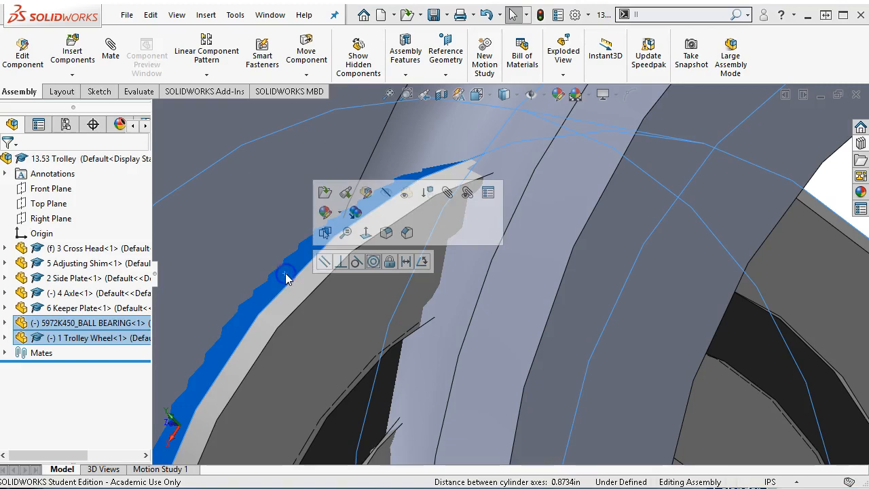
pyautogui.click(372, 262)
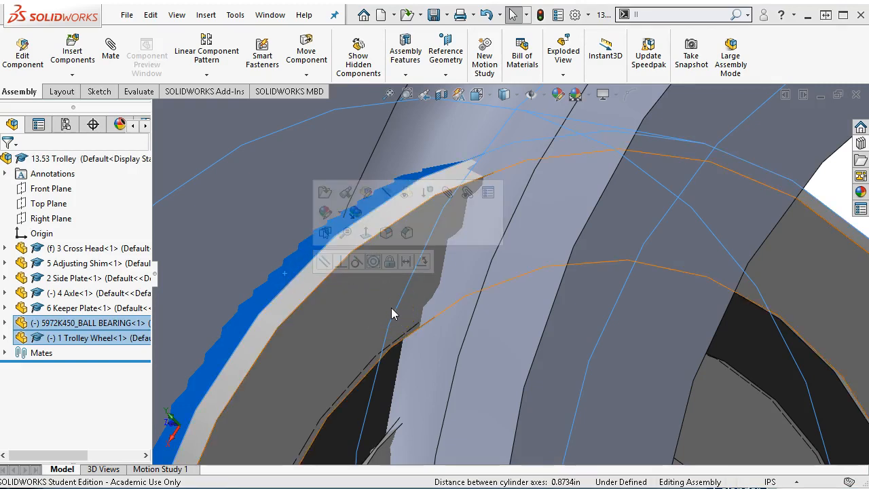
pyautogui.scroll(6, 393, 307)
# List the trolley wheel's existing mates in the trolley assembly.
pyautogui.click(152, 357)
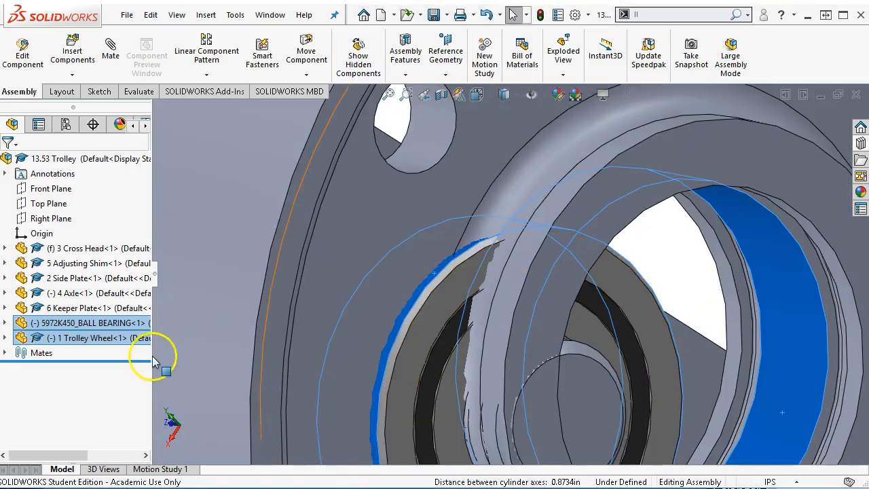
pyautogui.click(4, 337)
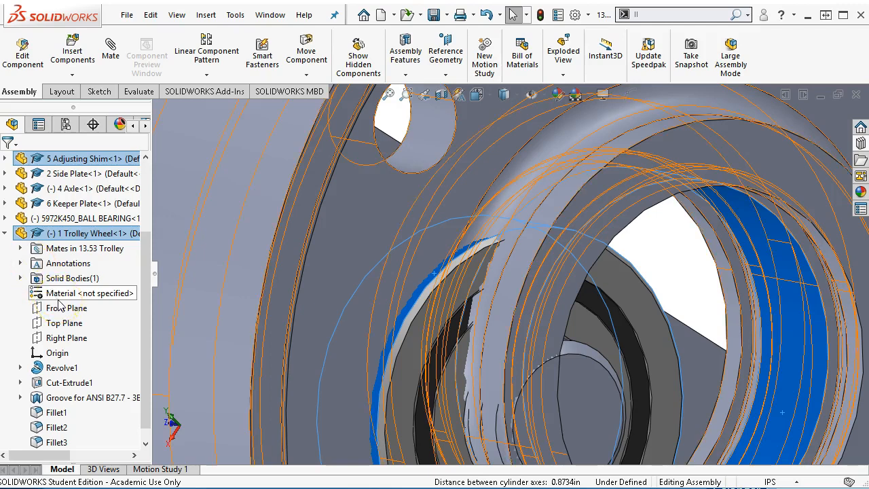
pyautogui.click(20, 249)
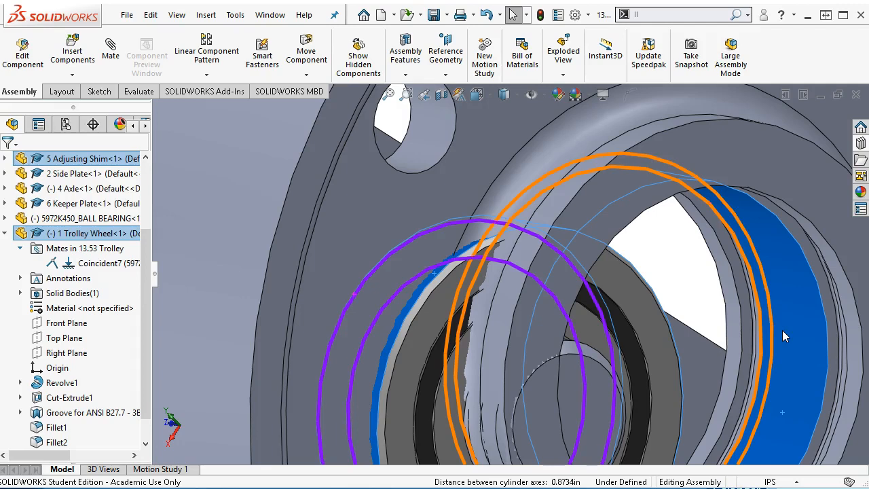
# Make the trolley wheel's inner bore face concentric with the outer face of the ball bearing.
pyautogui.scroll(1, 782, 330)
pyautogui.click(697, 317)
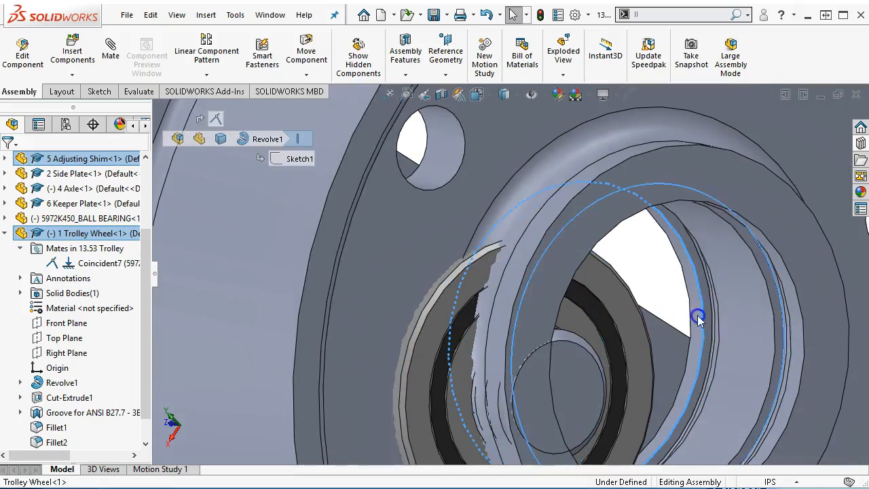
pyautogui.scroll(3, 687, 325)
pyautogui.moveTo(687, 331); pyautogui.dragTo(554, 292, button='middle')
pyautogui.click(650, 367)
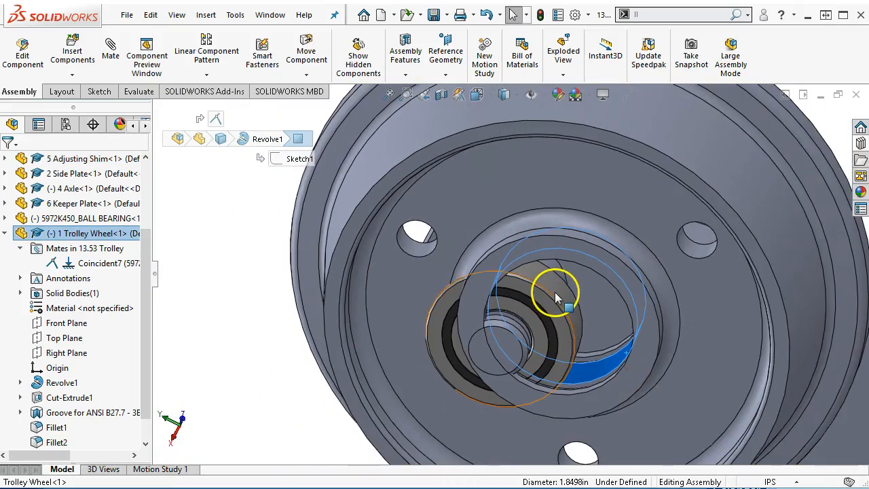
pyautogui.keyDown('ctrl'); pyautogui.click(554, 292); pyautogui.keyUp('ctrl')
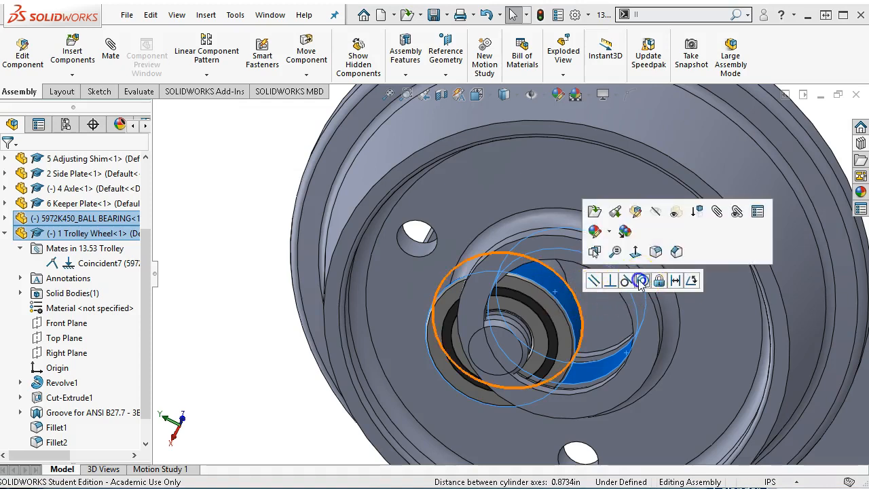
pyautogui.click(641, 281)
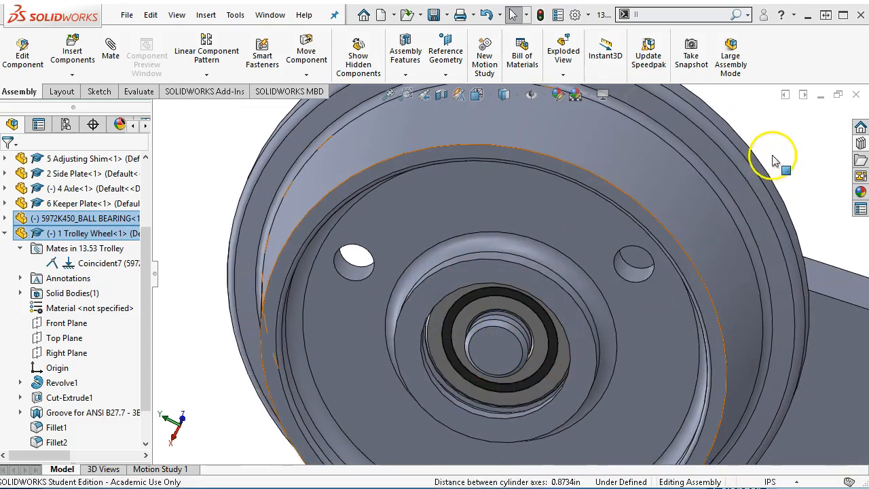
# Inspect the mated wheel, test its rotation on the axle, and set the isometric view.
pyautogui.moveTo(640, 229); pyautogui.dragTo(740, 207, button='middle')
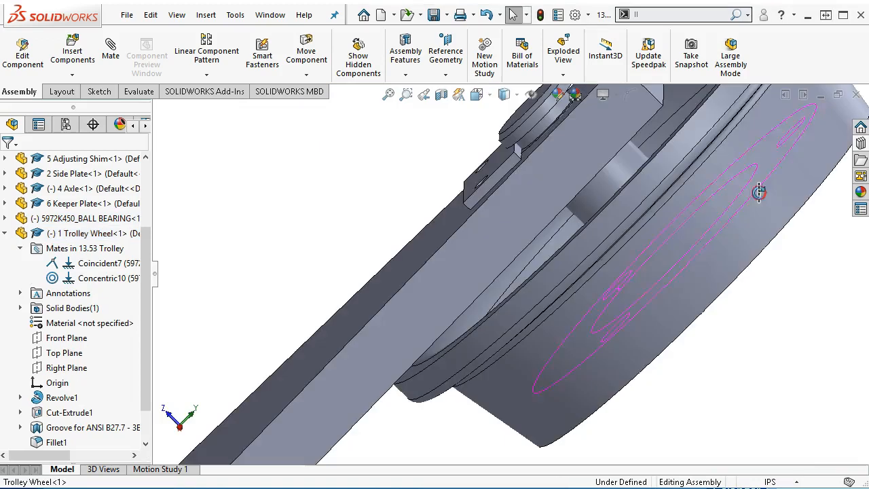
pyautogui.moveTo(704, 245); pyautogui.dragTo(630, 253, button='middle')
pyautogui.scroll(4, 640, 270)
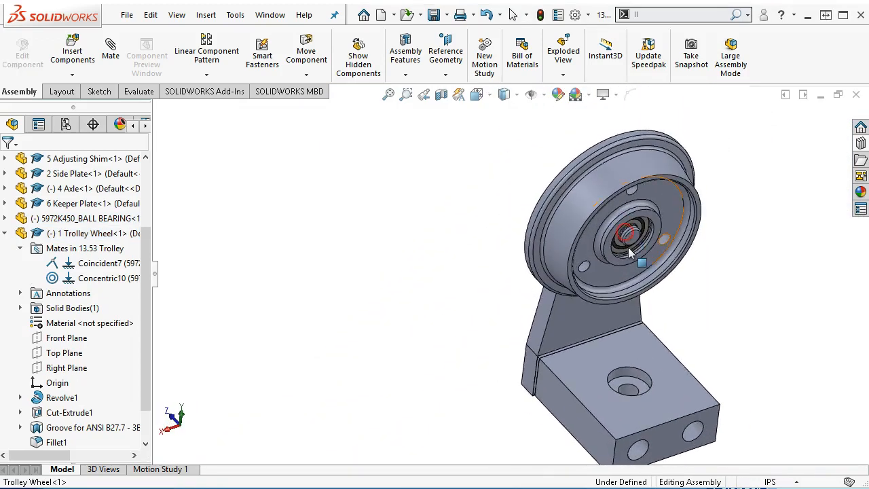
pyautogui.scroll(-2, 629, 251)
pyautogui.click(568, 184)
pyautogui.moveTo(568, 184); pyautogui.dragTo(717, 310)
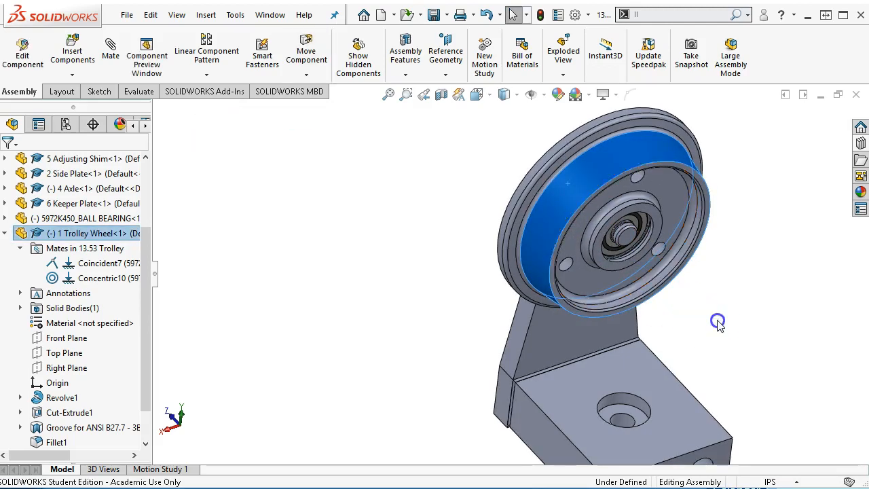
pyautogui.click(713, 323)
pyautogui.hotkey('ctrl', '7')
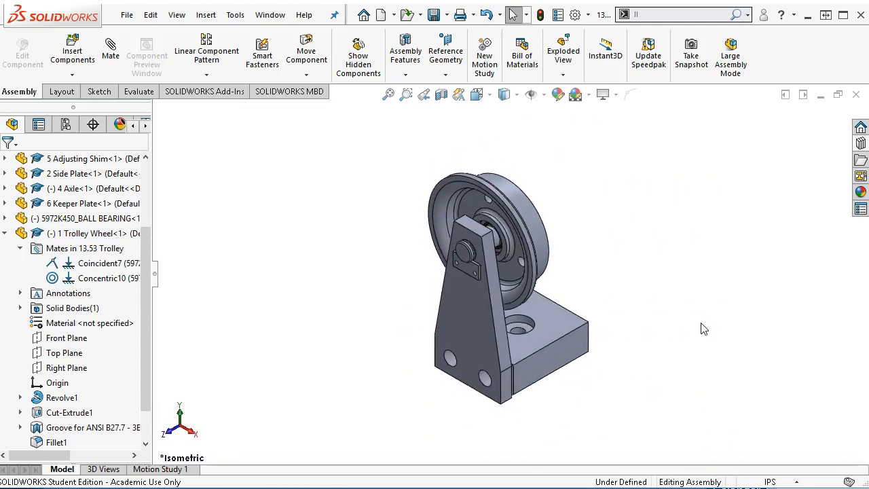
# Collapse the trolley wheel's feature list and examine the bearing and axle end inside the wheel hub.
pyautogui.scroll(-5, 548, 256)
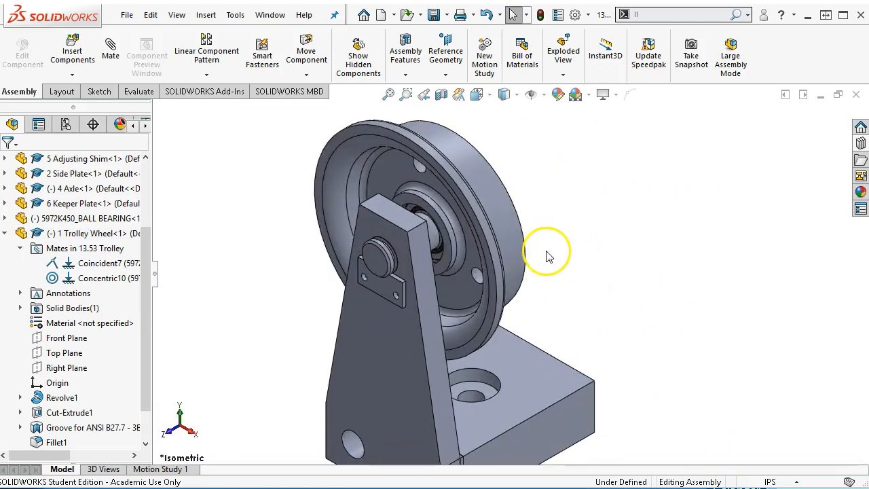
pyautogui.moveTo(555, 266); pyautogui.dragTo(447, 249, button='middle')
pyautogui.click(4, 234)
pyautogui.click(269, 276)
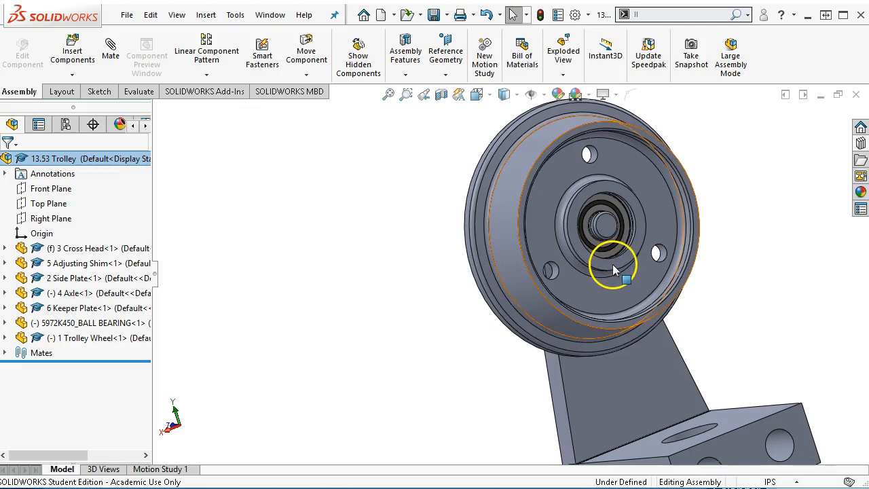
pyautogui.press('Right')
pyautogui.scroll(-3, 626, 245)
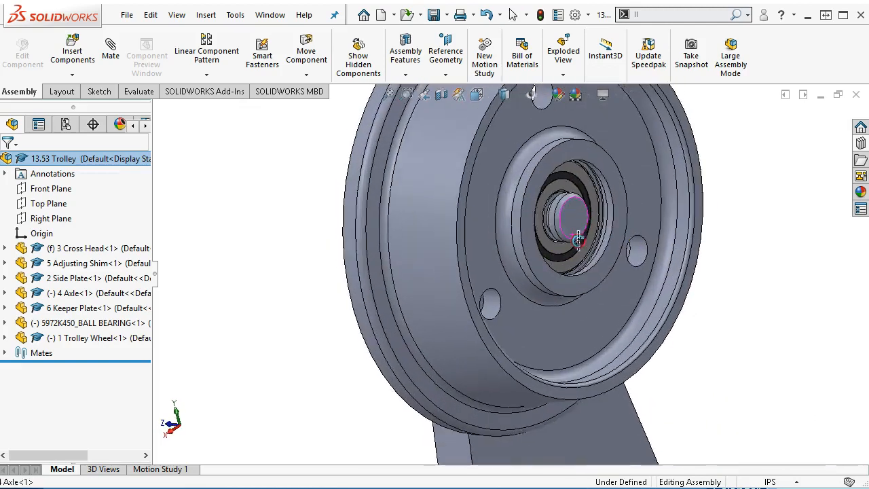
# Show the external retaining rings in the Toolbox library and compare the Basic, C-type and E-type previews.
pyautogui.scroll(-3, 563, 220)
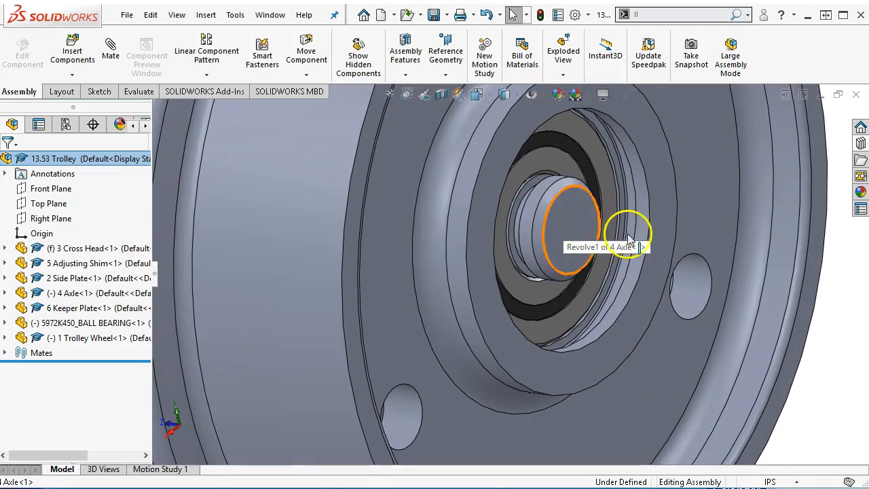
pyautogui.click(859, 160)
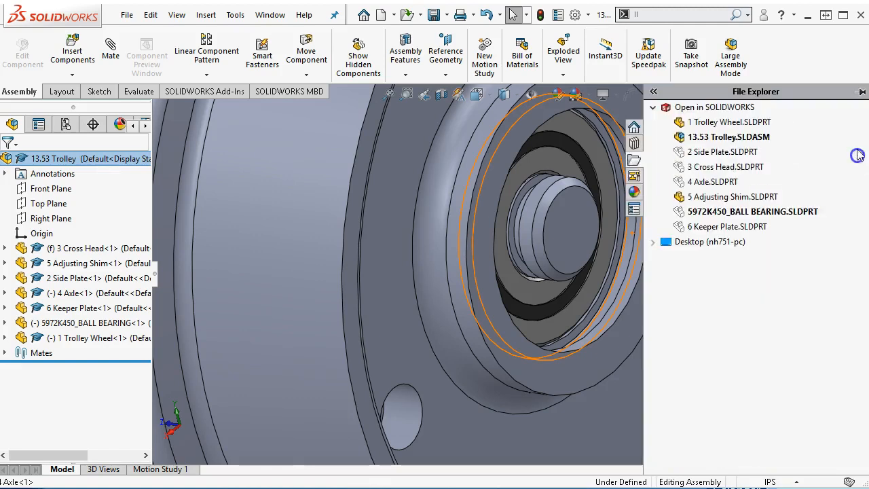
pyautogui.click(634, 144)
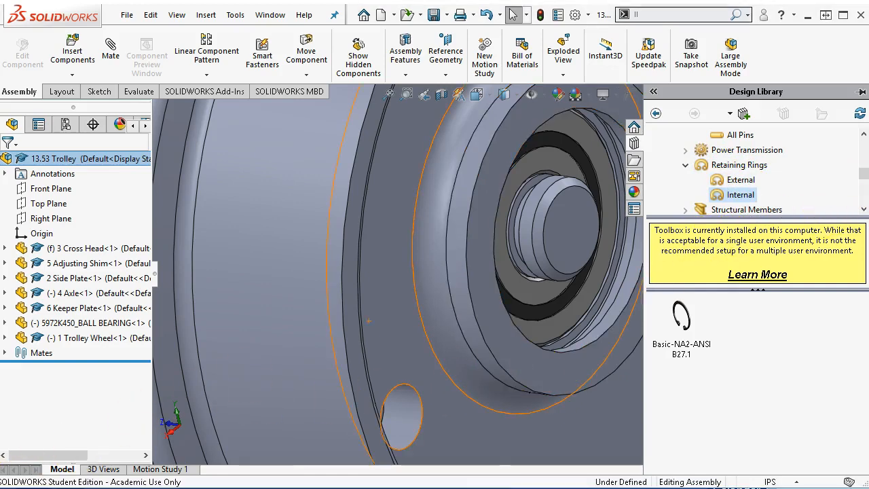
pyautogui.moveTo(864, 175)
pyautogui.mouseDown()
pyautogui.moveTo(864, 144)
pyautogui.moveTo(863, 178)
pyautogui.mouseUp()
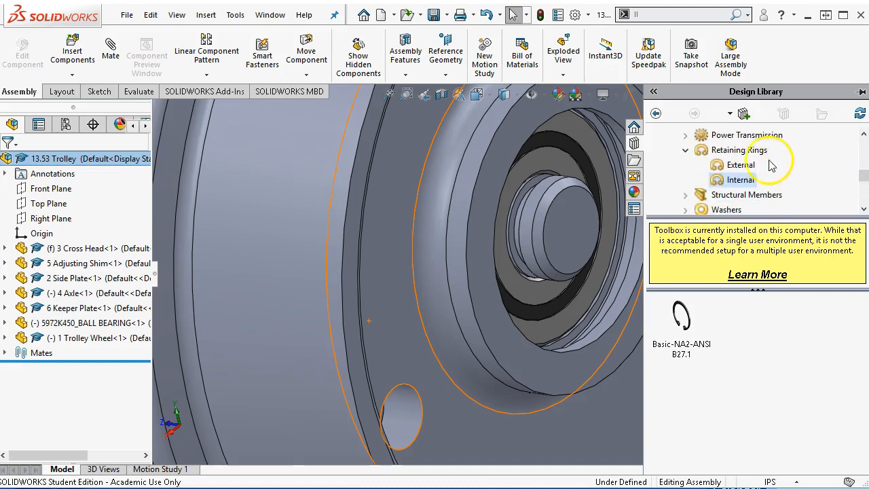
pyautogui.click(740, 166)
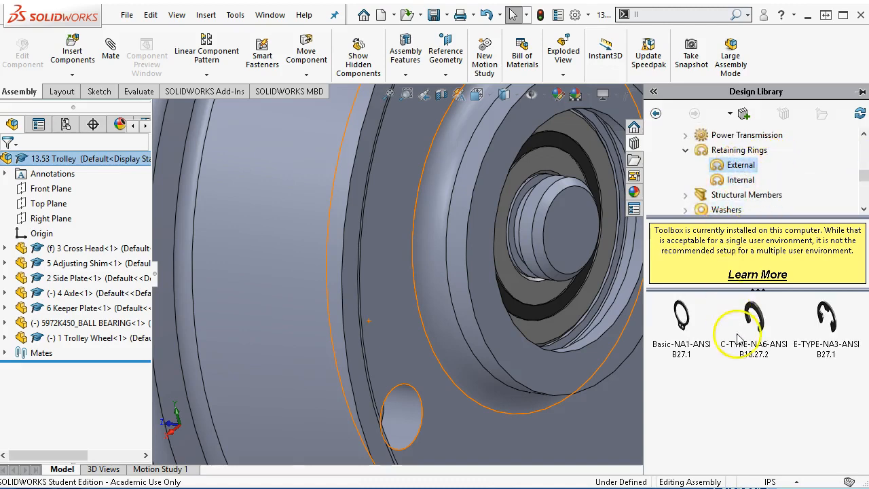
pyautogui.moveTo(750, 333)
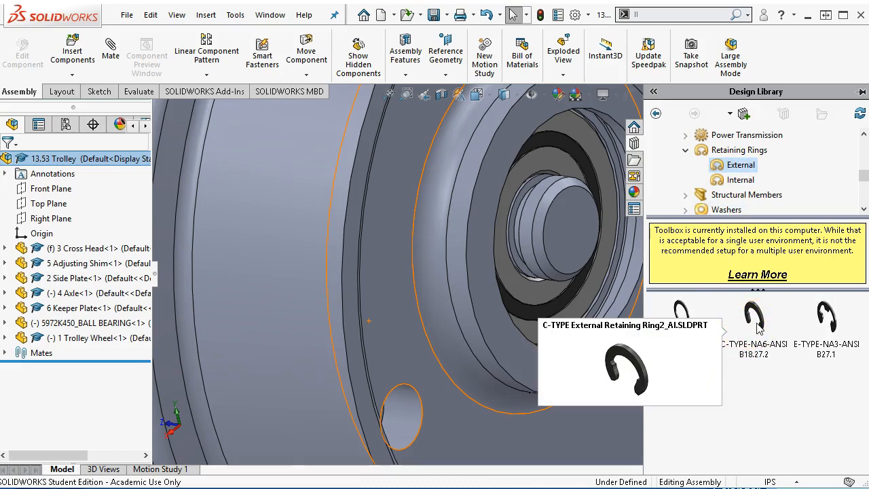
pyautogui.moveTo(828, 331)
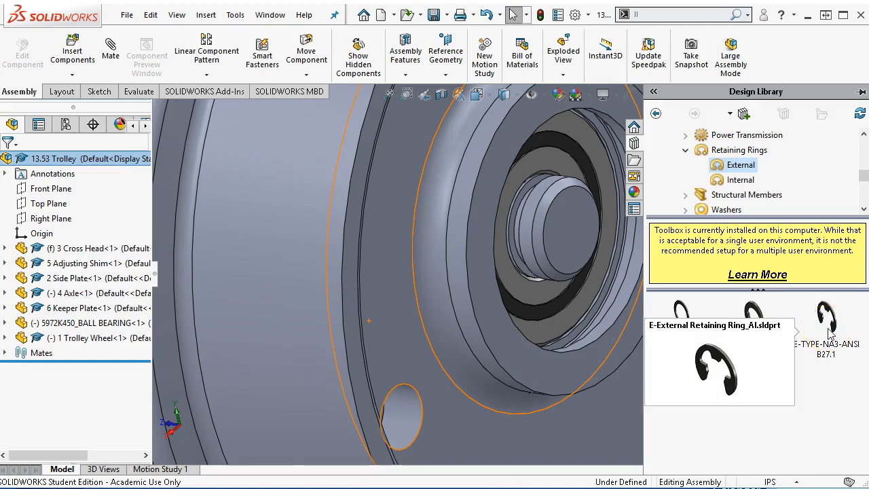
pyautogui.moveTo(685, 330)
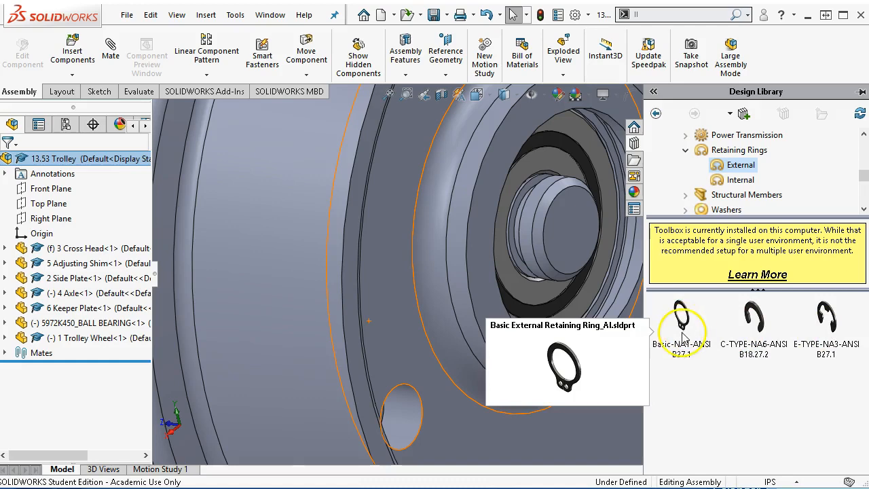
# Insert one Basic-NA1-ANSI B27.1 external retaining ring into the axle's end groove with a 21.4mm shaft diameter.
pyautogui.moveTo(682, 320); pyautogui.dragTo(518, 258)
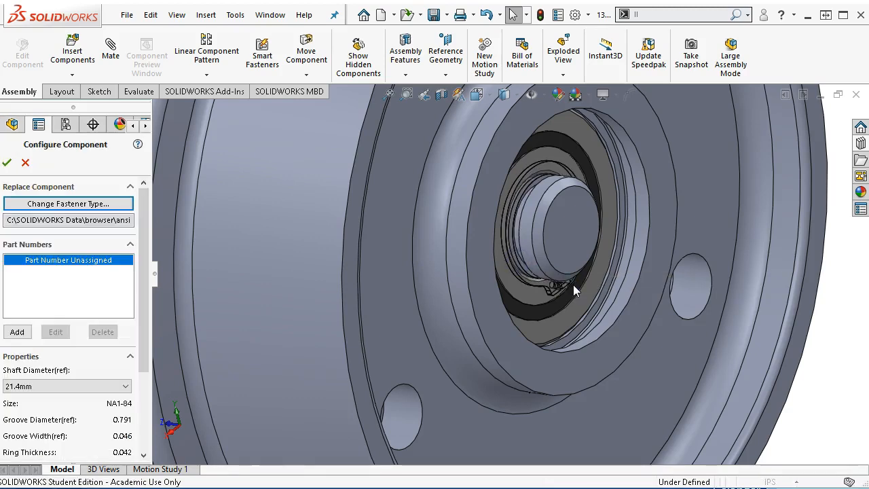
pyautogui.click(679, 316)
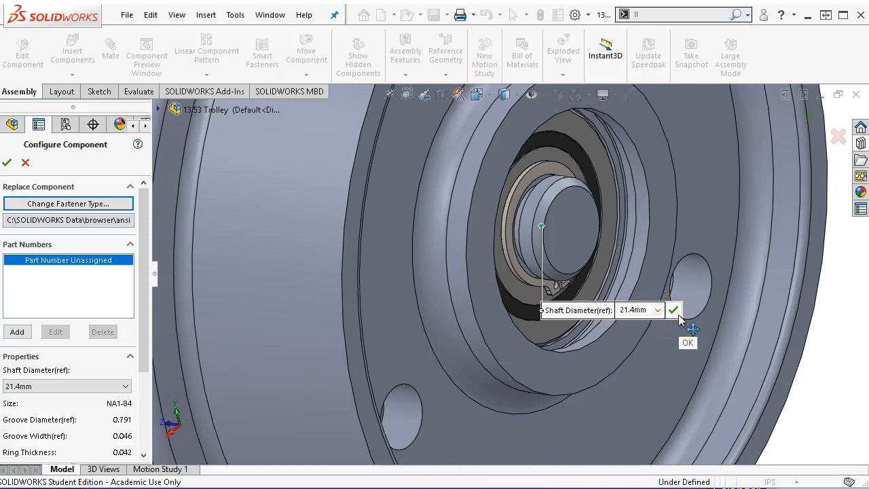
pyautogui.click(674, 311)
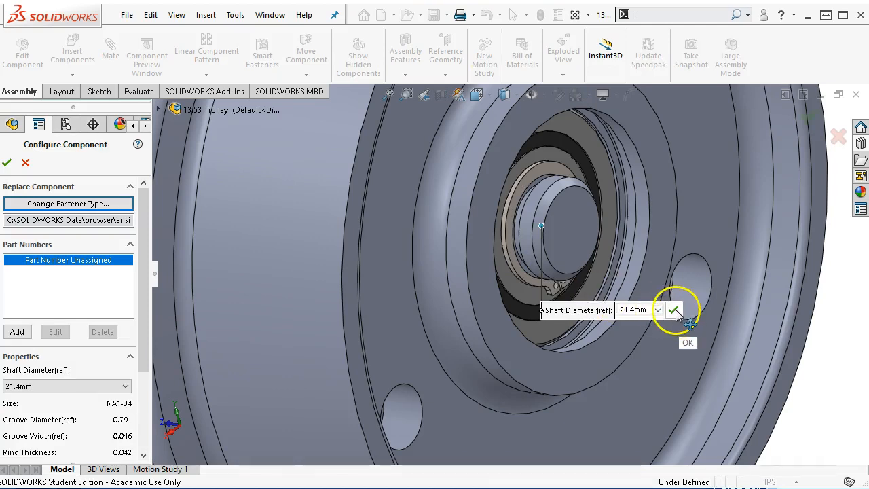
pyautogui.moveTo(146, 321); pyautogui.dragTo(144, 390)
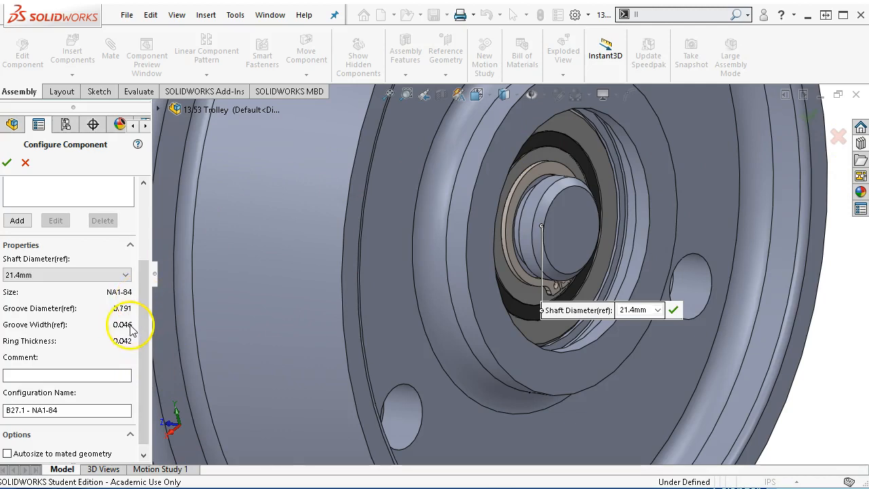
pyautogui.moveTo(144, 329); pyautogui.dragTo(143, 236)
pyautogui.click(7, 164)
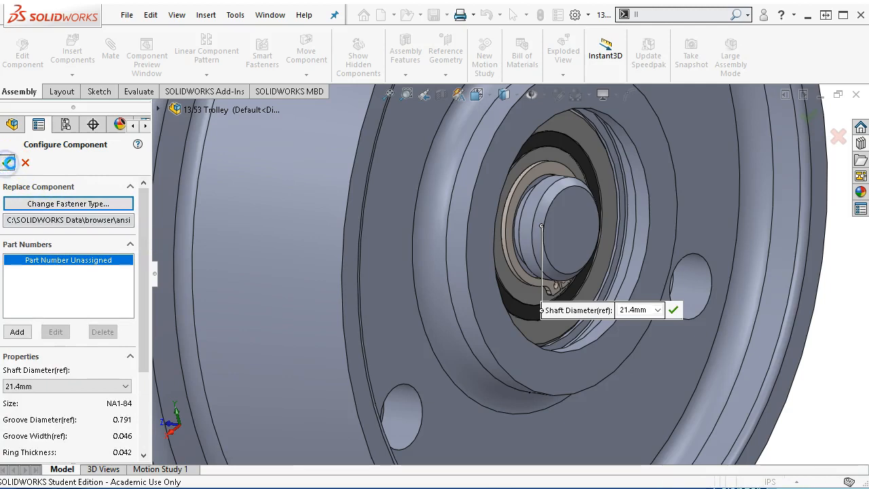
pyautogui.scroll(-3, 520, 220)
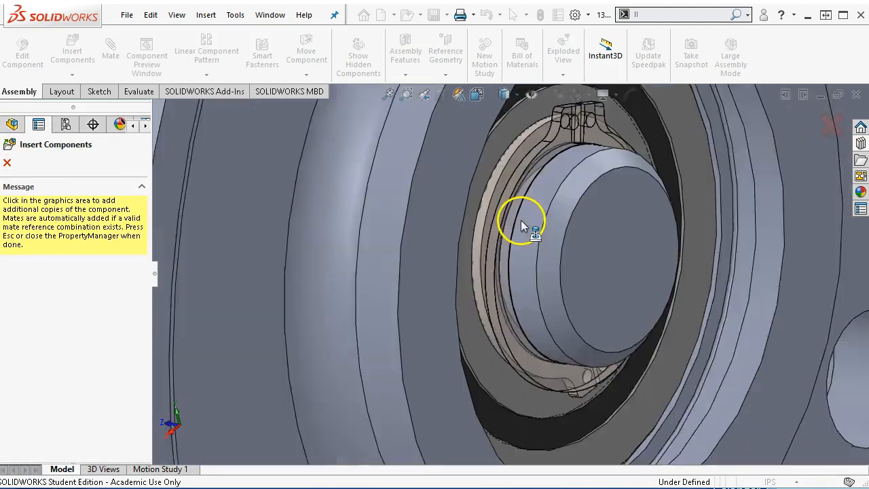
pyautogui.scroll(-2, 520, 220)
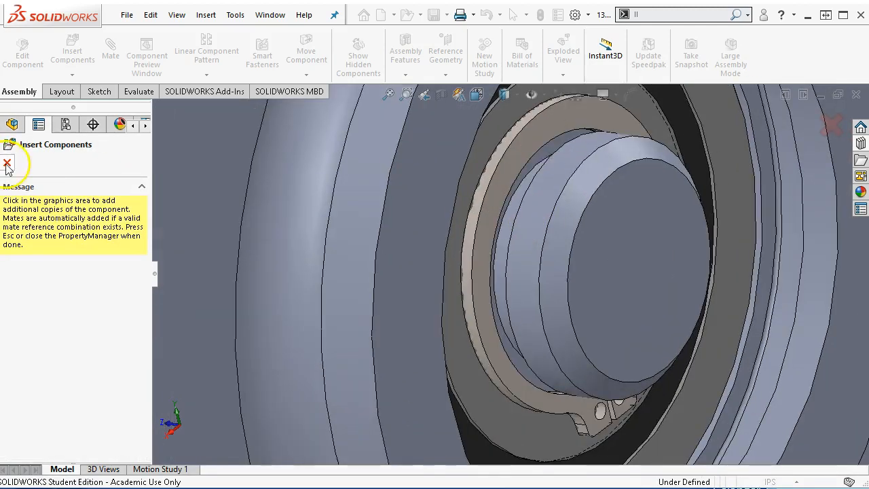
pyautogui.press('Escape')
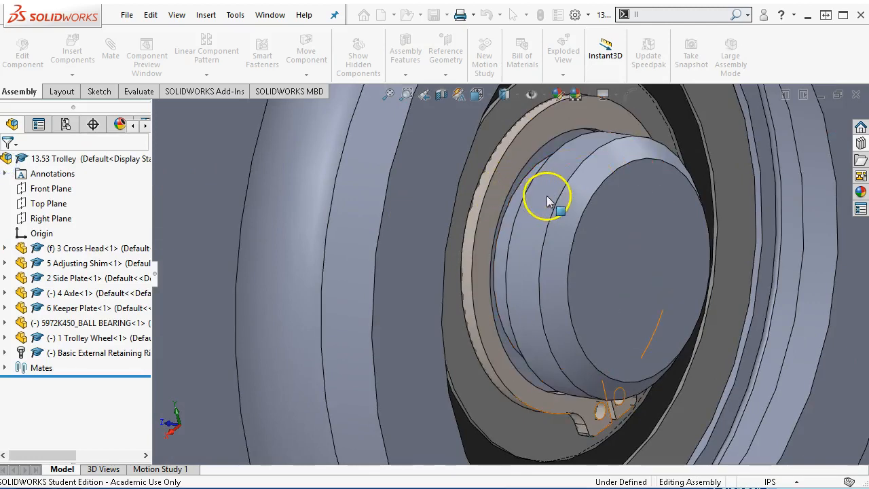
# Change the document units to MMGS and read the diameter of the axle groove's edge.
pyautogui.click(500, 254)
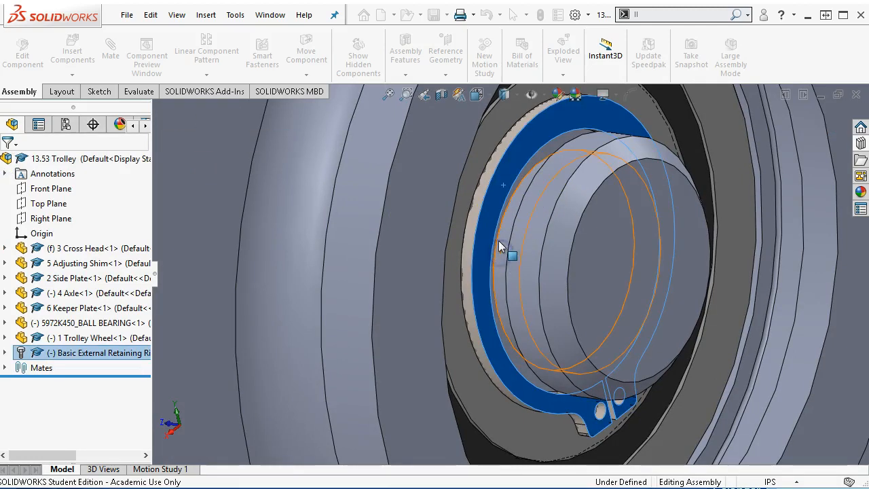
pyautogui.click(500, 240)
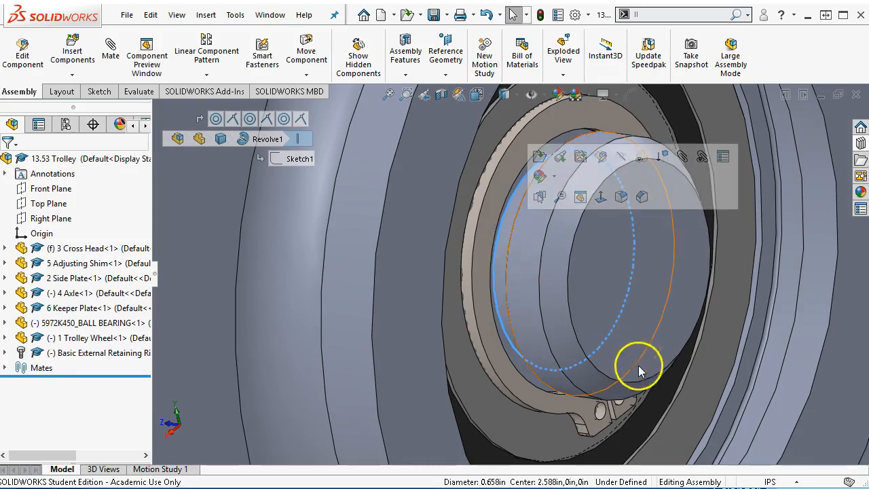
pyautogui.click(796, 482)
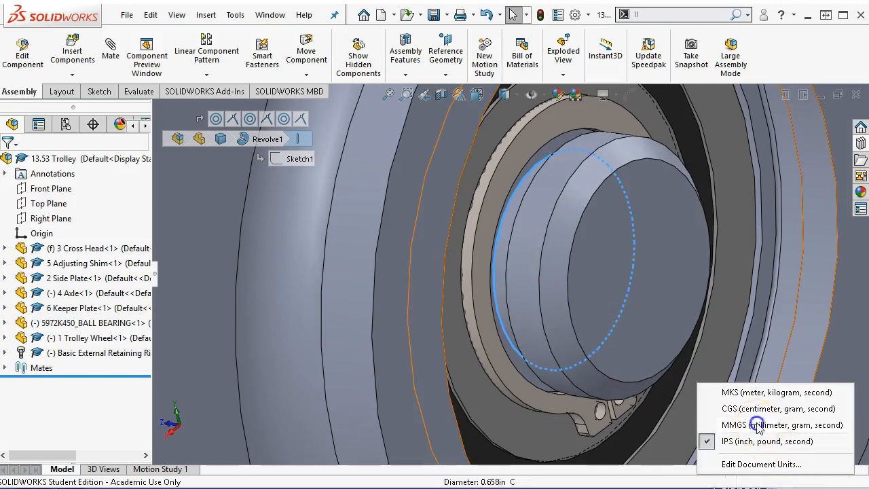
pyautogui.click(754, 374)
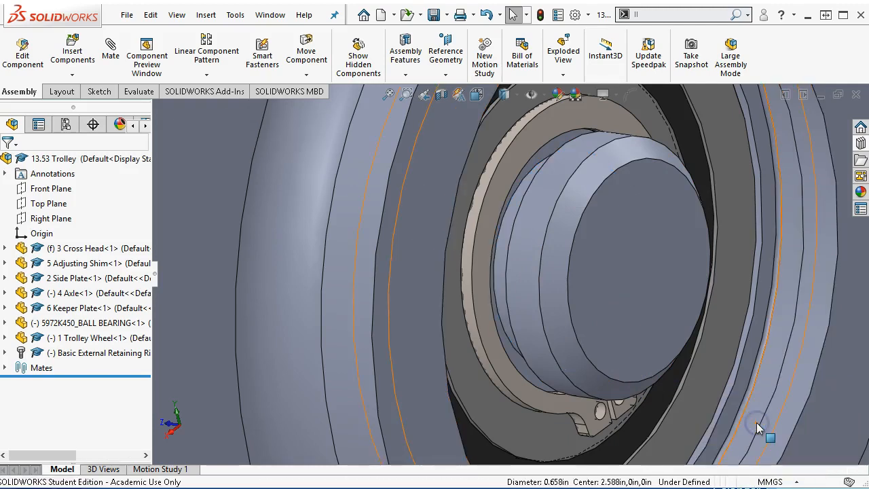
pyautogui.click(510, 204)
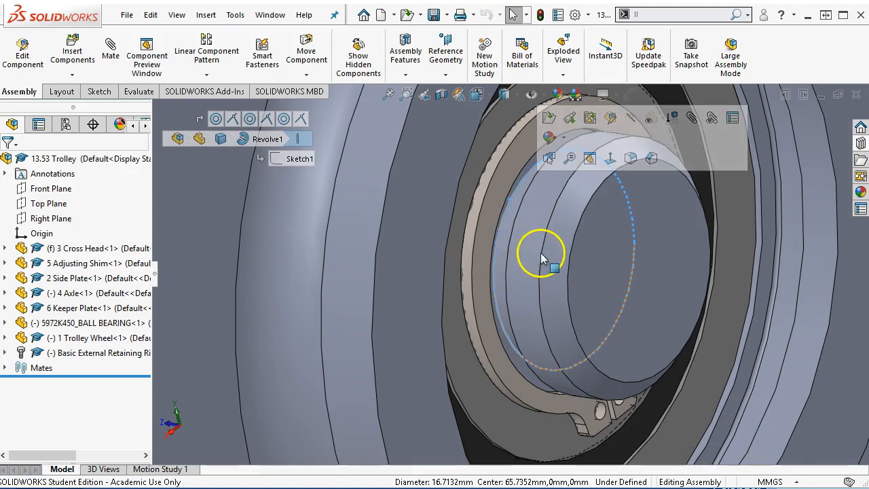
pyautogui.scroll(1, 495, 209)
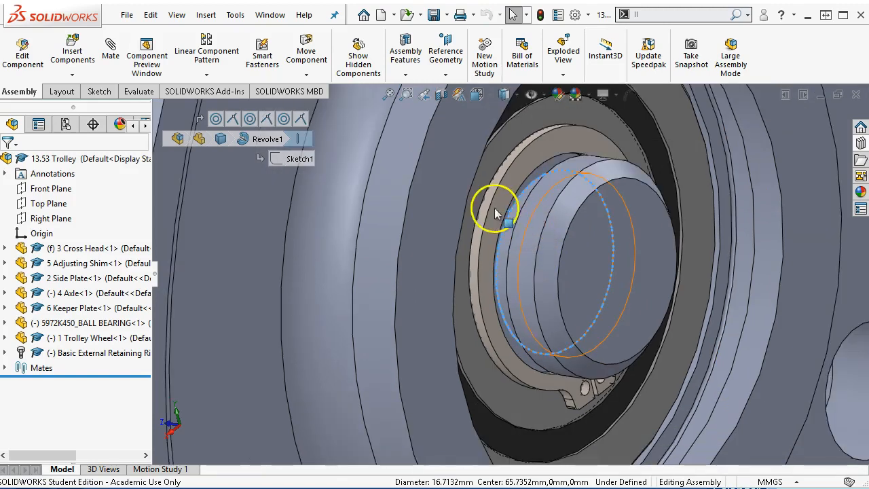
# Edit the retaining ring's Toolbox configuration and set its shaft diameter to 17mm.
pyautogui.rightClick(76, 356)
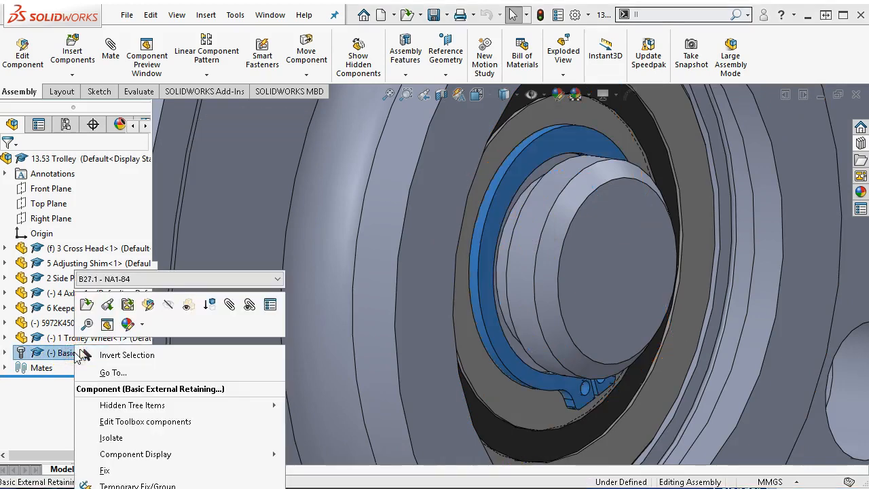
pyautogui.click(152, 421)
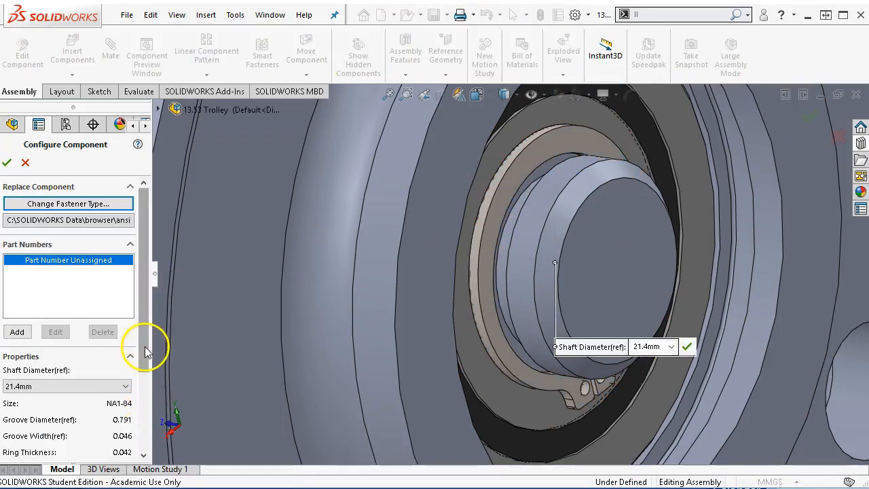
pyautogui.scroll(-1, 145, 344)
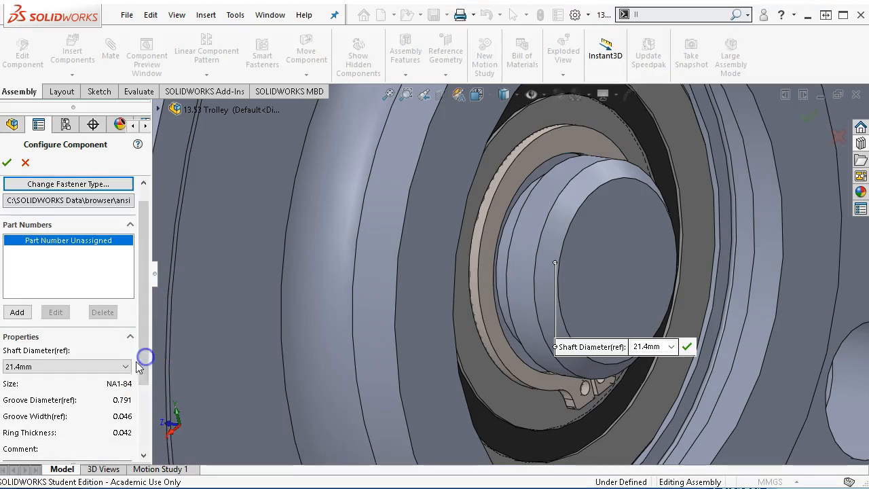
pyautogui.click(126, 366)
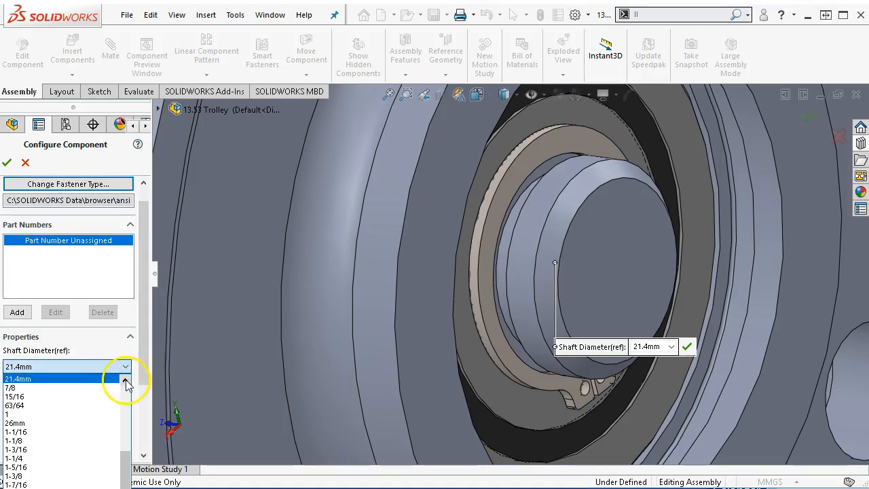
pyautogui.click(126, 380)
pyautogui.click(126, 380)
pyautogui.click(126, 380)
pyautogui.click(125, 380)
pyautogui.click(126, 380)
pyautogui.click(126, 380)
pyautogui.click(125, 380)
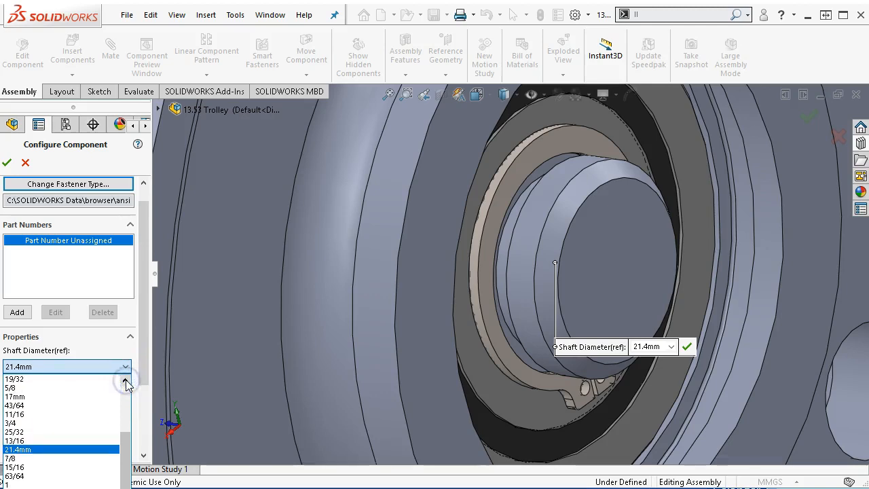
pyautogui.click(47, 398)
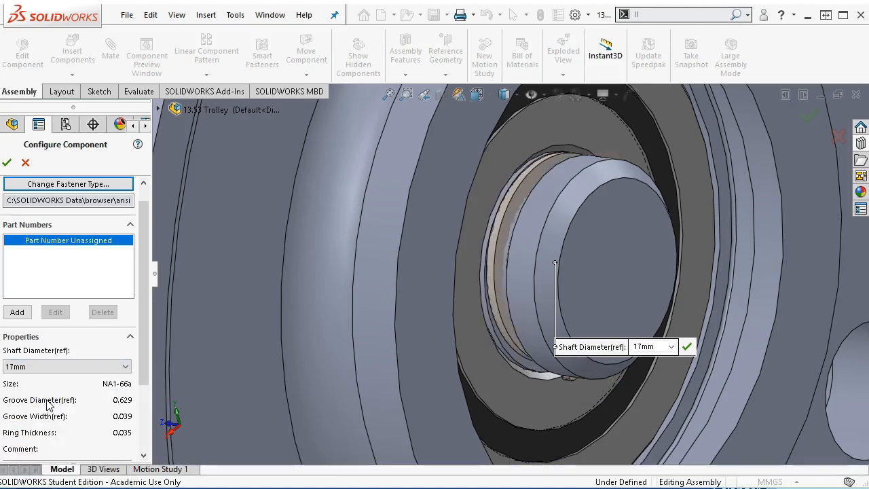
pyautogui.click(72, 388)
# Set the retaining ring's shaft diameter to 11/16 and accept the configuration.
pyautogui.click(128, 367)
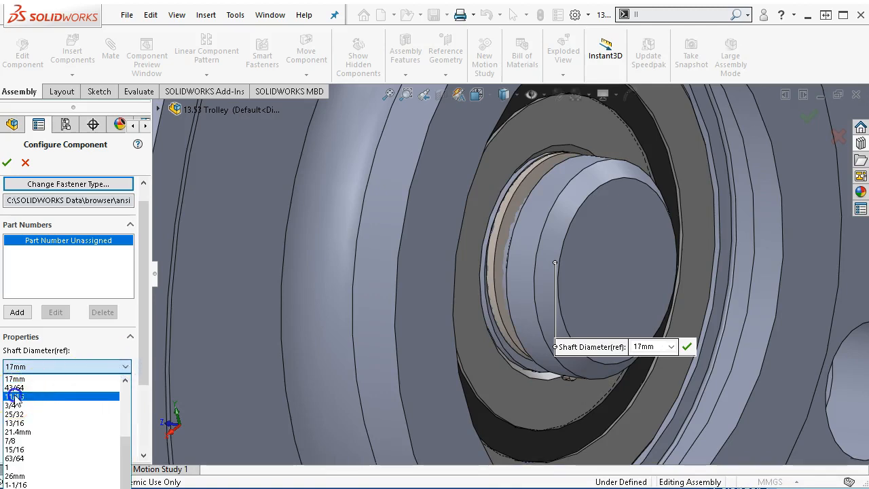
pyautogui.click(67, 404)
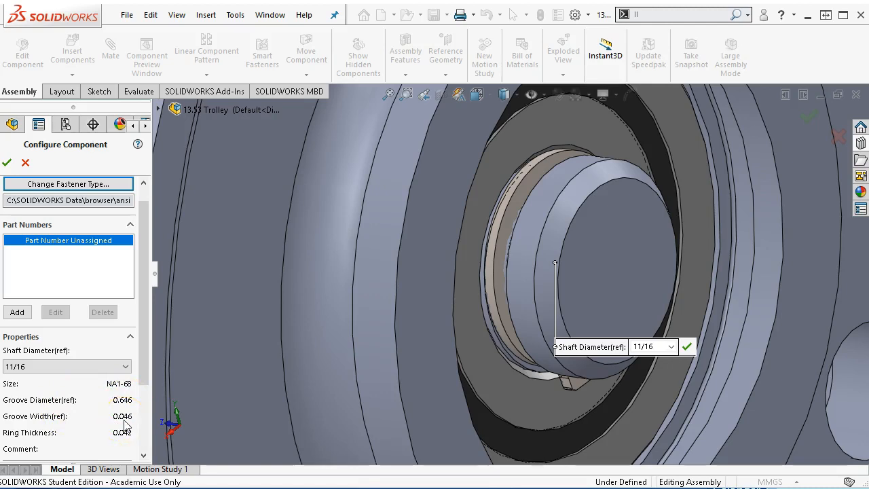
pyautogui.click(7, 162)
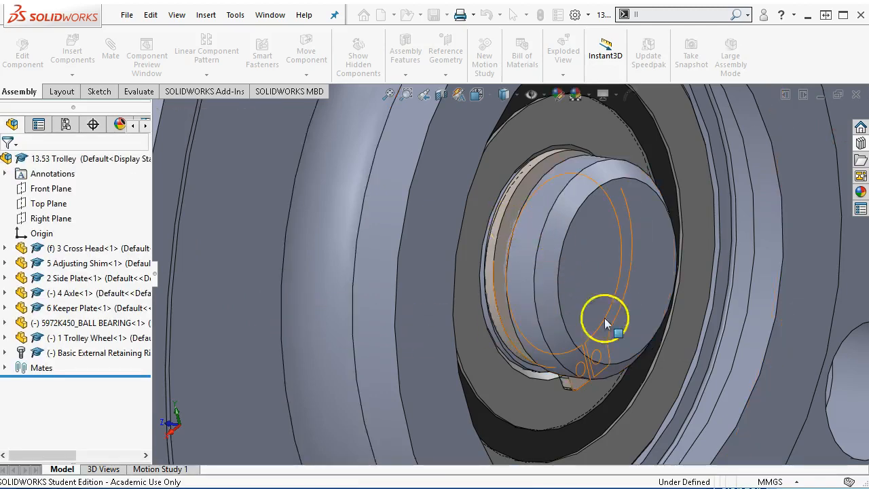
# View the axle's end face head-on and examine how the retaining ring sits around the axle.
pyautogui.click(621, 335)
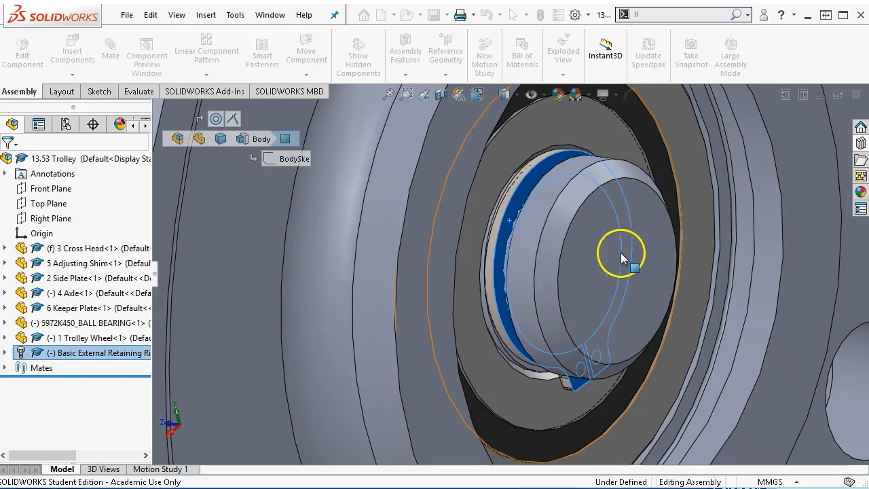
pyautogui.click(595, 257)
pyautogui.hotkey('ctrl', '8')
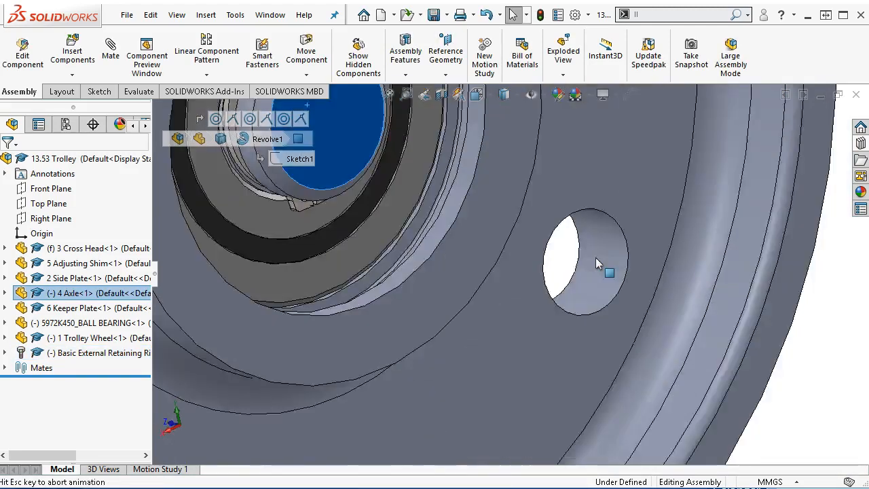
pyautogui.scroll(-2, 516, 214)
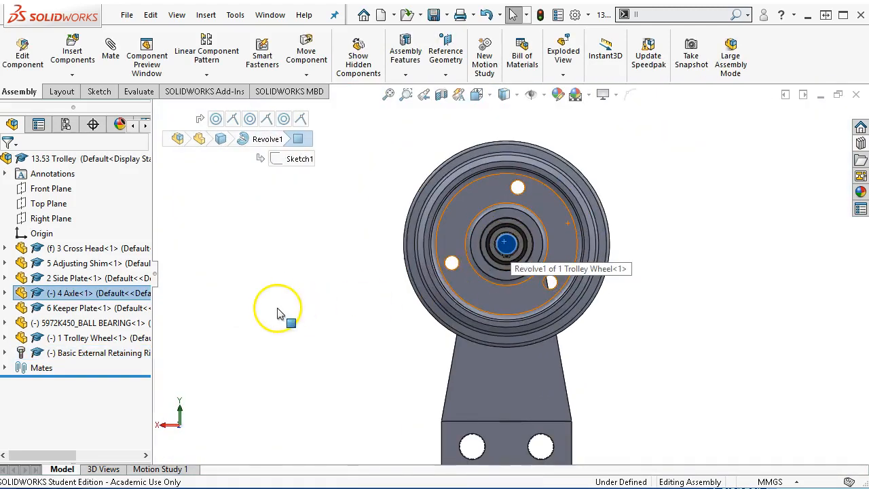
pyautogui.scroll(-3, 343, 271)
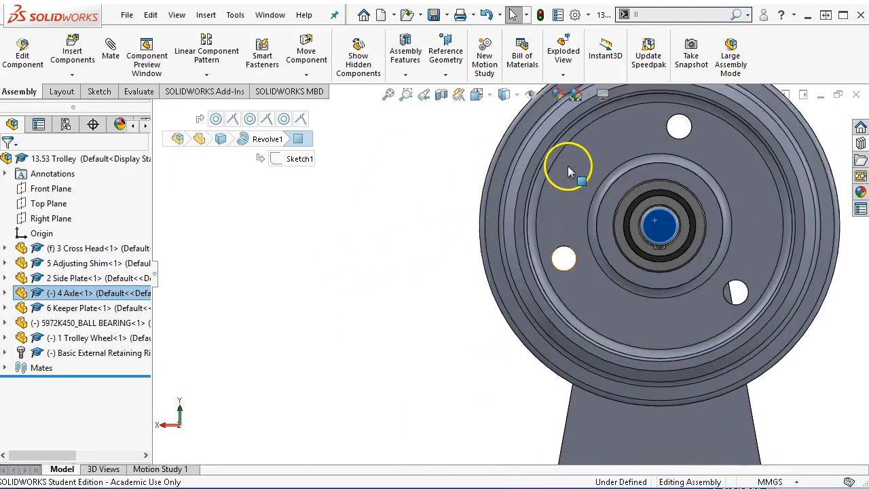
# Hide the trolley wheel and the side plate to expose the bearing, axle end and retaining ring.
pyautogui.press('Tab')
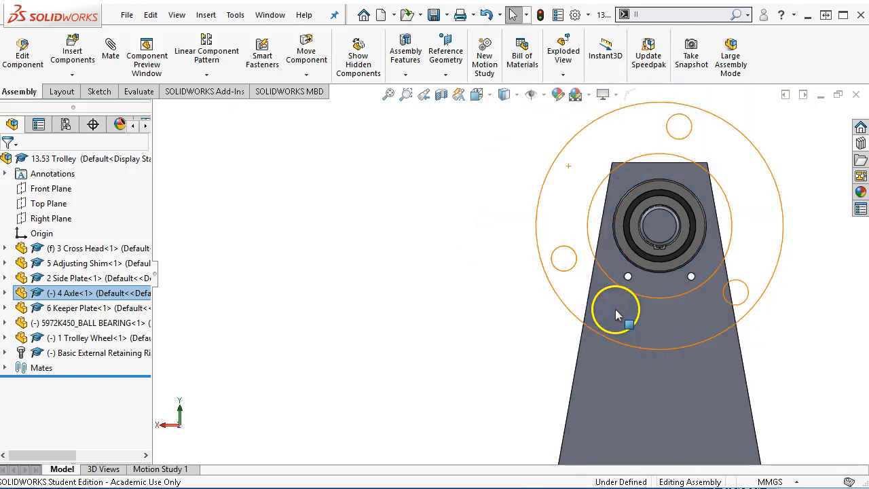
pyautogui.press('Tab')
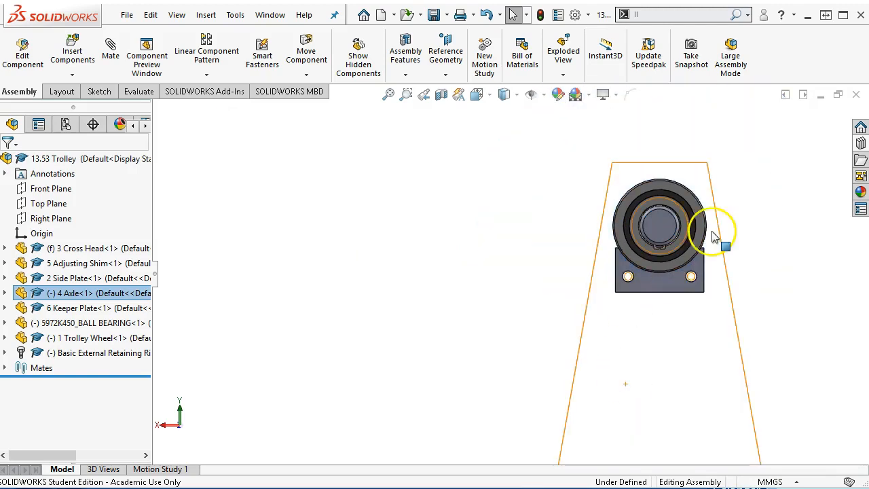
pyautogui.scroll(-5, 708, 211)
pyautogui.moveTo(681, 219); pyautogui.dragTo(720, 268, button='middle')
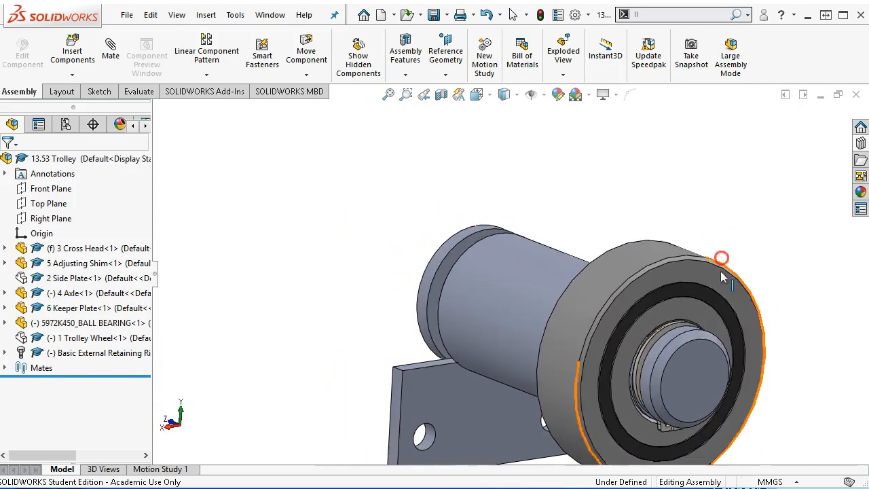
pyautogui.scroll(-5, 676, 341)
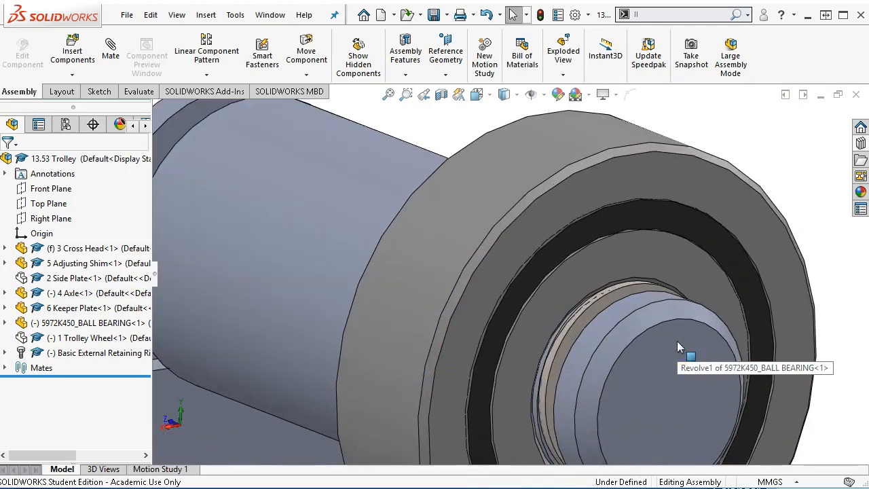
# Examine how the retaining ring sits in the axle groove from the side and read the diameter of the groove's edge.
pyautogui.click(584, 323)
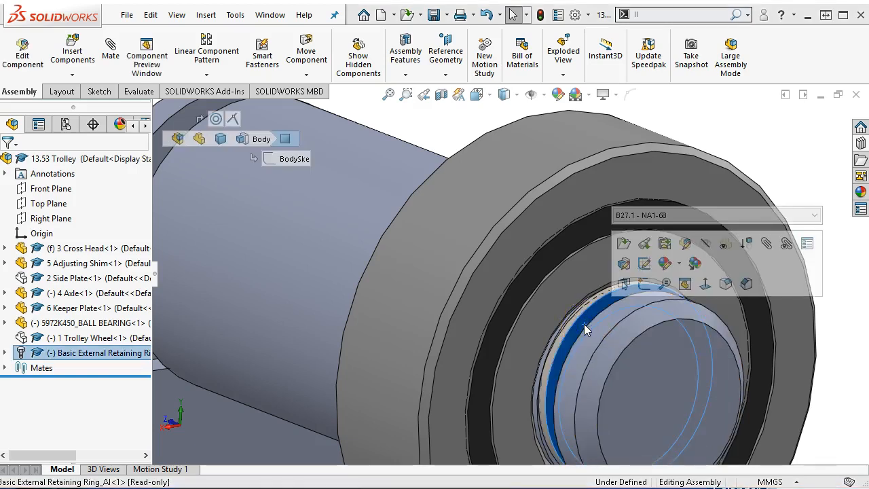
pyautogui.moveTo(753, 153); pyautogui.dragTo(769, 182, button='middle')
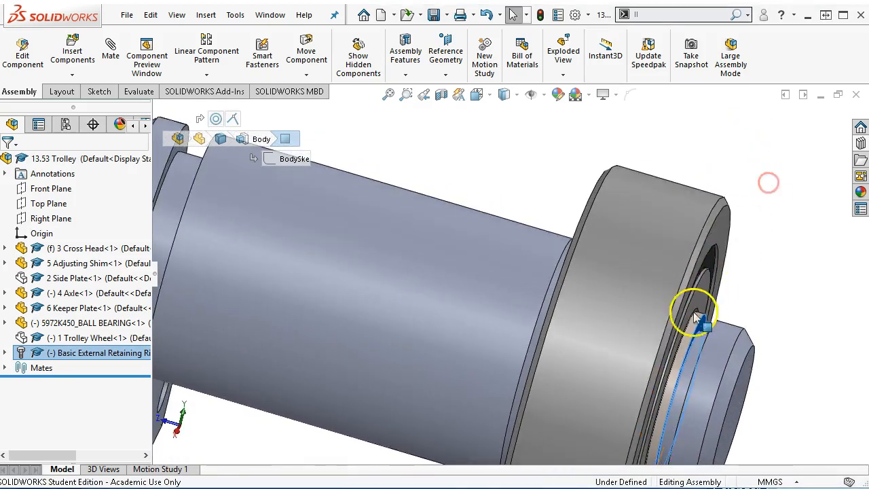
pyautogui.scroll(-1, 675, 348)
pyautogui.scroll(-2, 684, 359)
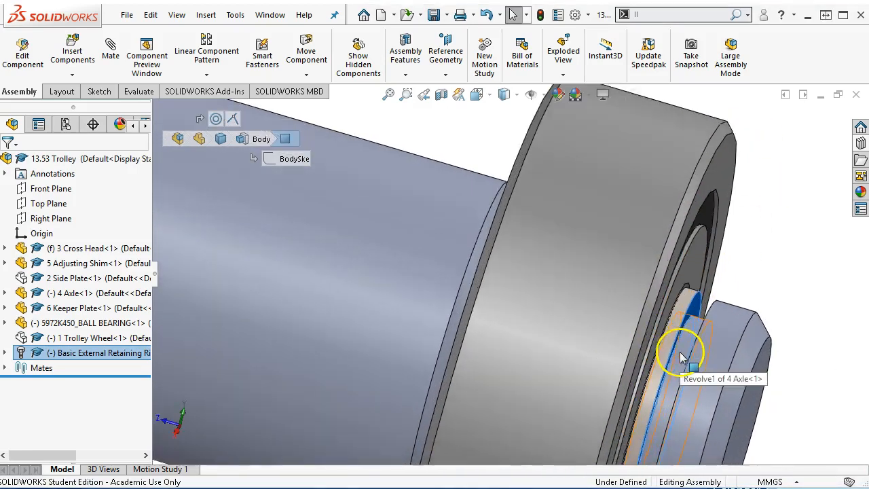
pyautogui.scroll(-2, 681, 346)
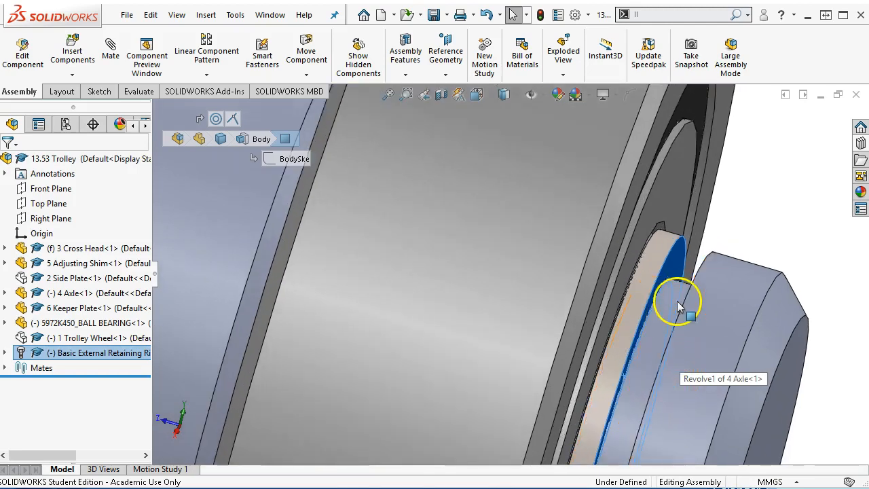
pyautogui.moveTo(721, 301); pyautogui.dragTo(664, 333, button='middle')
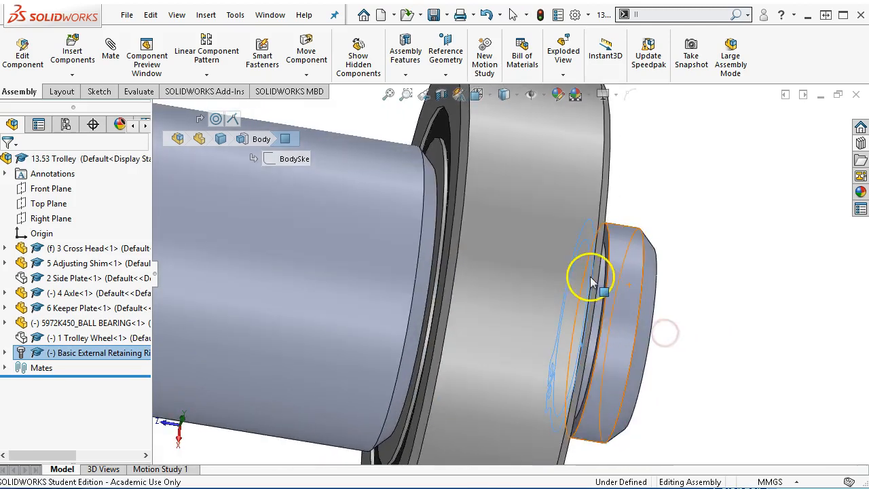
pyautogui.moveTo(590, 276); pyautogui.dragTo(607, 270, button='middle')
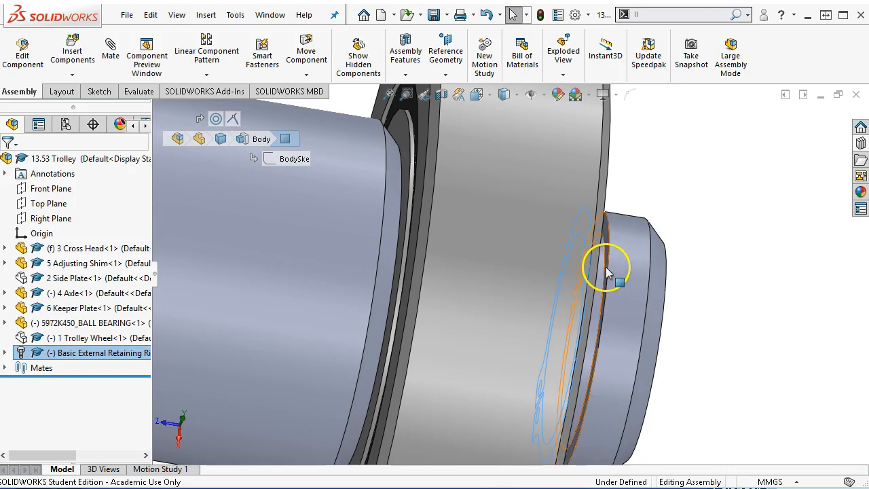
pyautogui.click(604, 269)
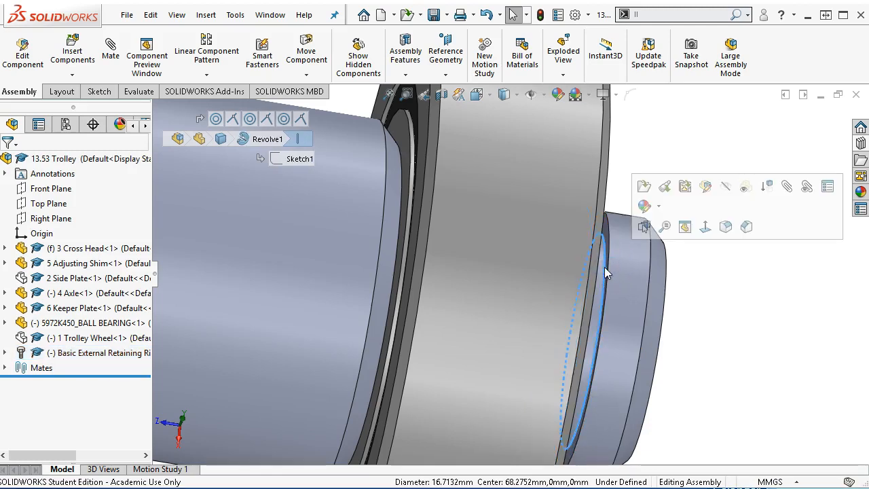
# Edit the retaining ring's Toolbox configuration, set its shaft diameter to 17mm and review the resulting groove properties.
pyautogui.scroll(3, 745, 323)
pyautogui.scroll(1, 681, 315)
pyautogui.moveTo(681, 315); pyautogui.dragTo(633, 315, button='middle')
pyautogui.scroll(3, 633, 316)
pyautogui.moveTo(491, 287); pyautogui.dragTo(368, 258, button='middle')
pyautogui.scroll(-2, 366, 261)
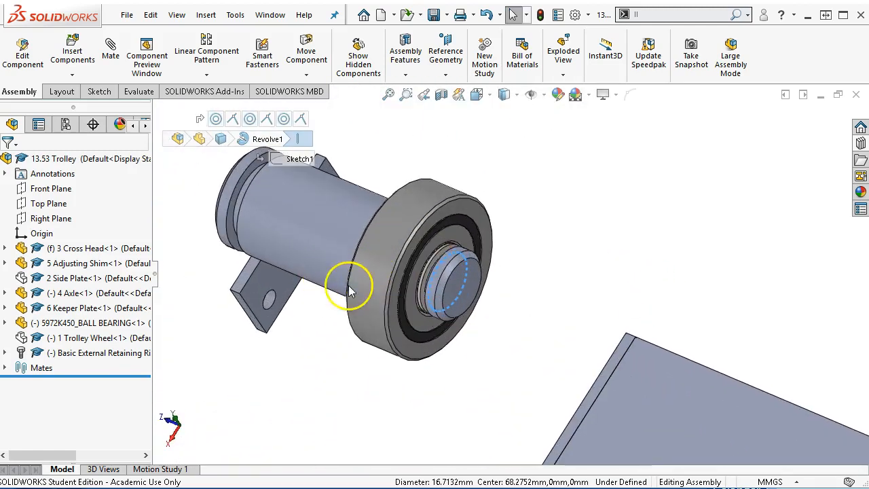
pyautogui.rightClick(82, 352)
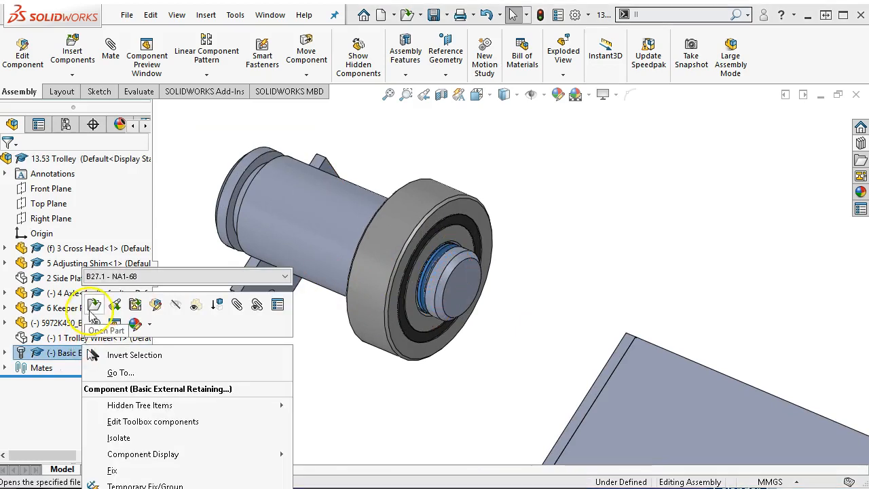
pyautogui.click(135, 425)
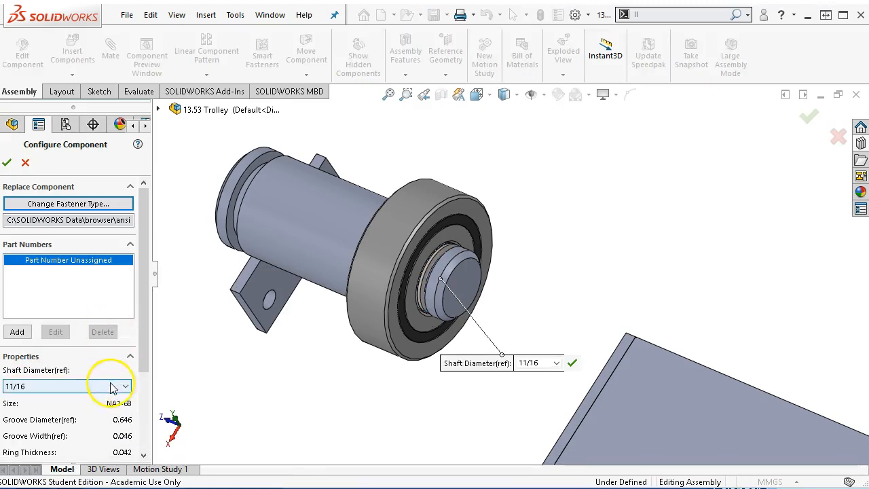
pyautogui.click(125, 385)
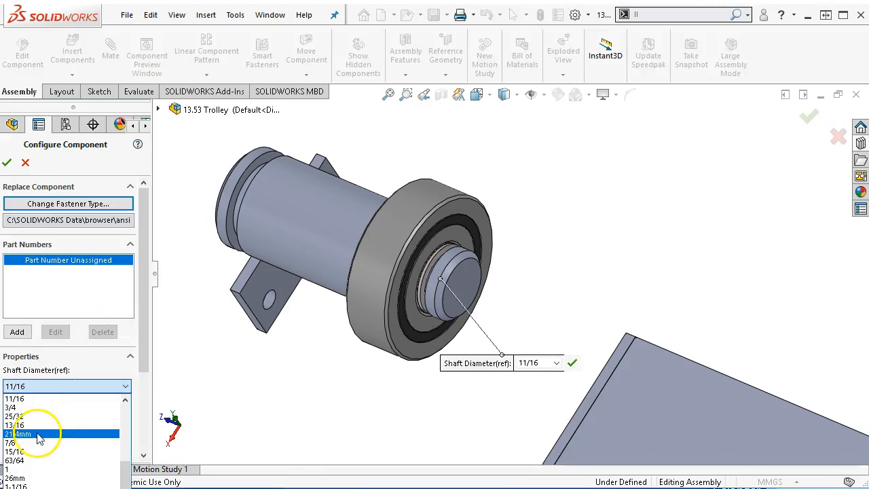
pyautogui.scroll(2, 39, 438)
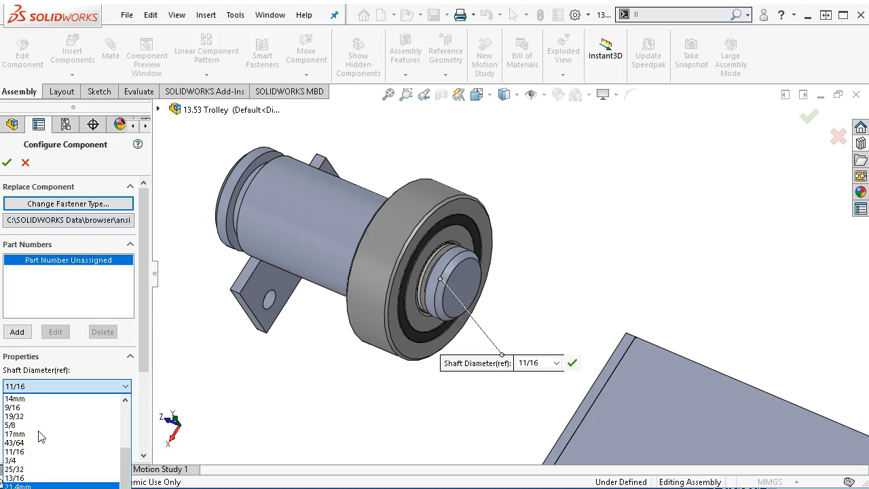
pyautogui.click(32, 437)
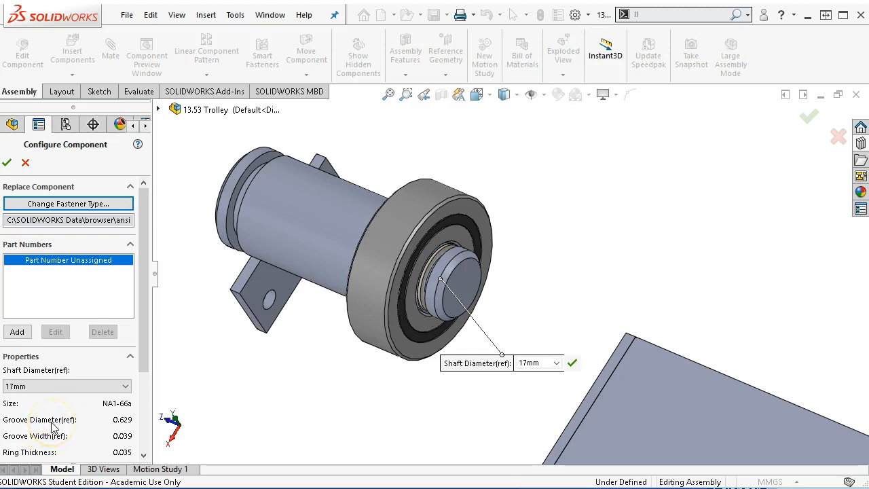
pyautogui.click(145, 376)
pyautogui.scroll(-1, 143, 379)
pyautogui.scroll(2, 142, 374)
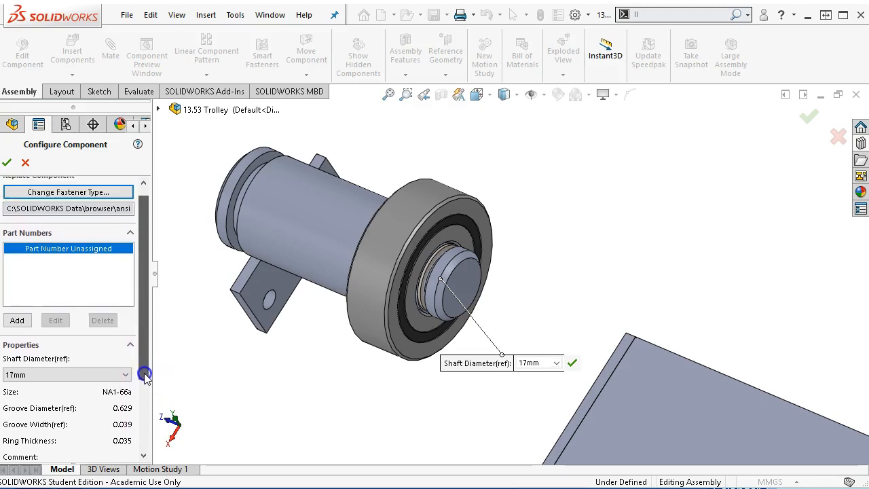
# Try a shaft diameter of 13/16 for the retaining ring and inspect its fit around the axle.
pyautogui.click(109, 380)
pyautogui.click(79, 418)
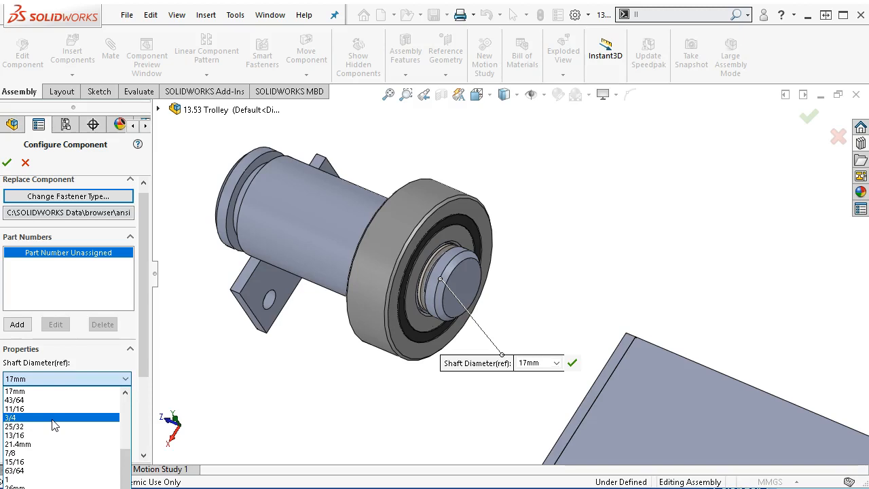
pyautogui.click(55, 435)
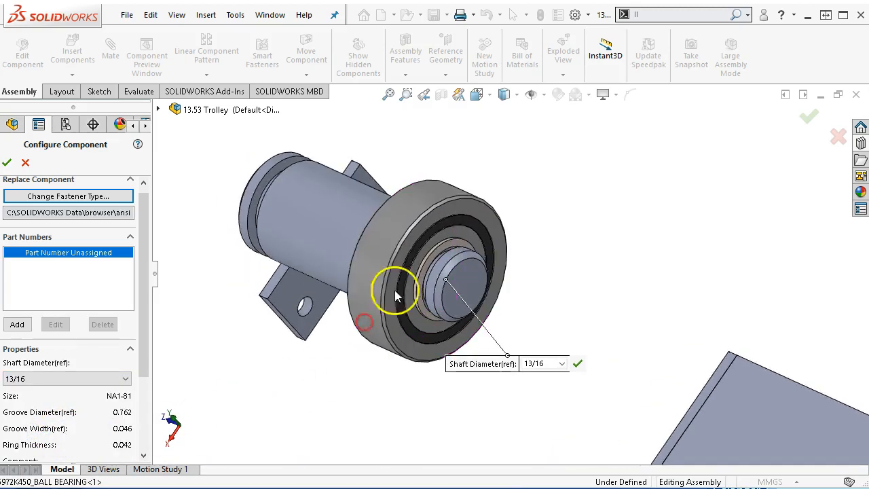
pyautogui.scroll(-3, 408, 285)
pyautogui.scroll(-2, 444, 276)
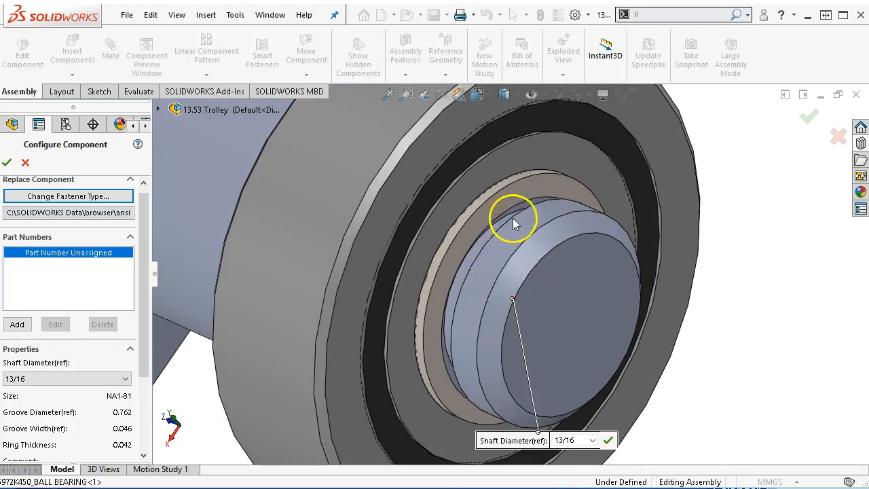
# Set the retaining ring's shaft diameter to 3/4 and accept the configuration.
pyautogui.click(122, 380)
pyautogui.scroll(1, 101, 398)
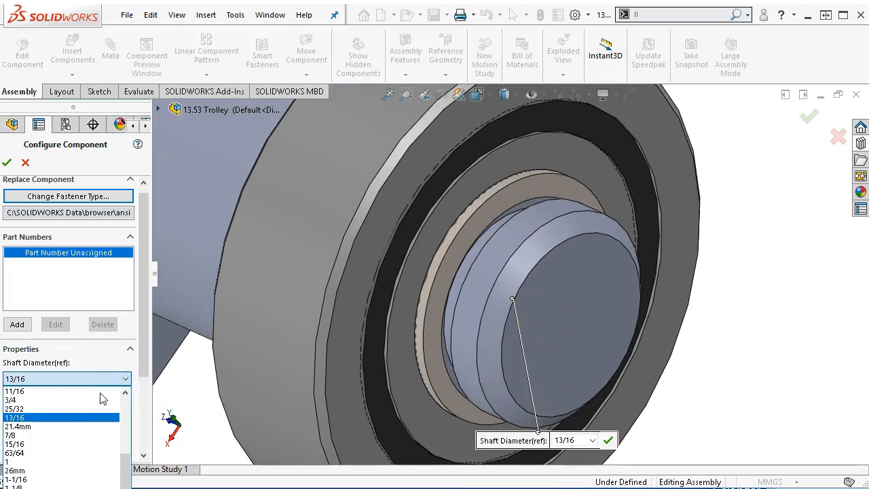
pyautogui.click(77, 400)
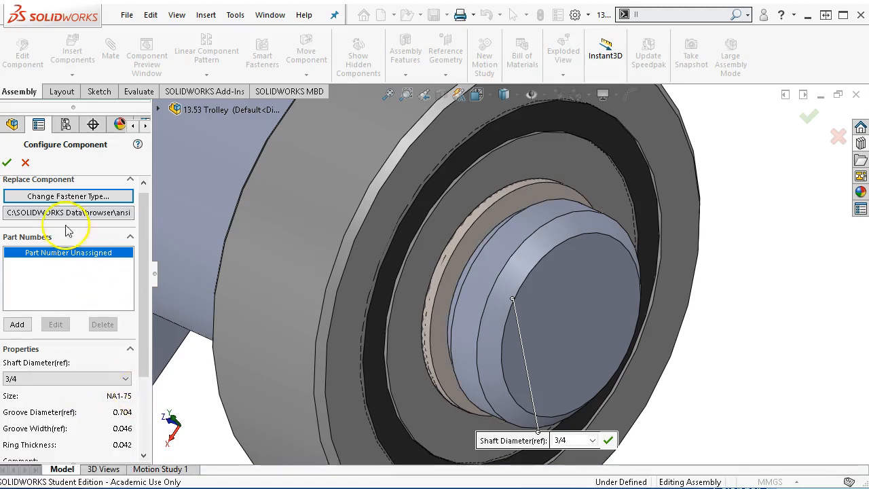
pyautogui.click(6, 162)
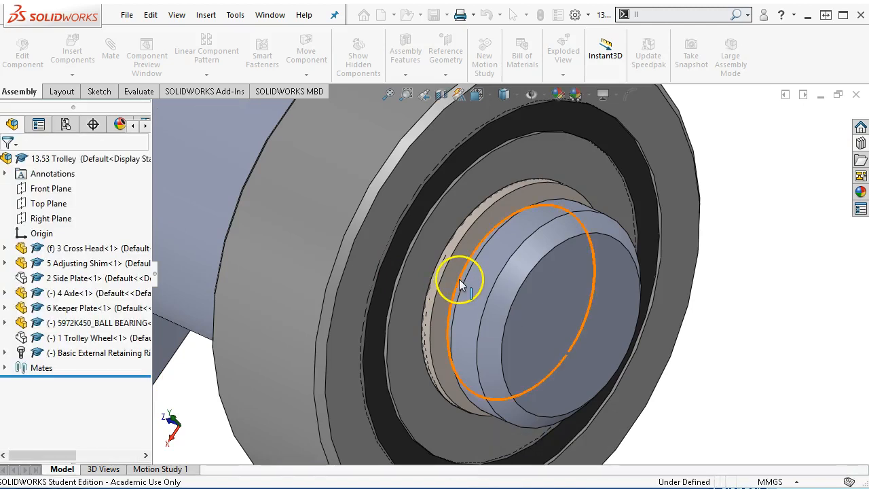
# Rotate the retaining ring around the axle until its two lugs and the gap between them face the view.
pyautogui.click(460, 278)
pyautogui.moveTo(779, 333)
pyautogui.mouseDown(button='middle')
pyautogui.moveTo(794, 308)
pyautogui.moveTo(794, 336)
pyautogui.mouseUp(button='middle')
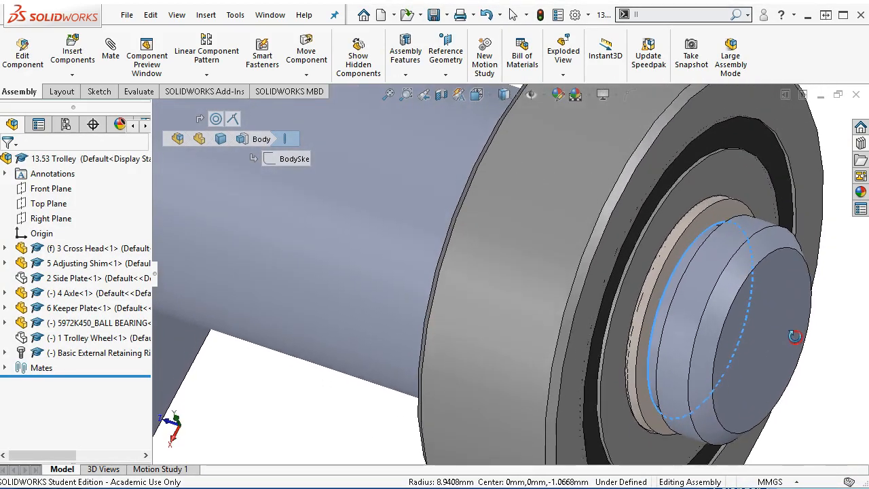
pyautogui.moveTo(665, 279); pyautogui.dragTo(763, 308)
pyautogui.click(818, 363)
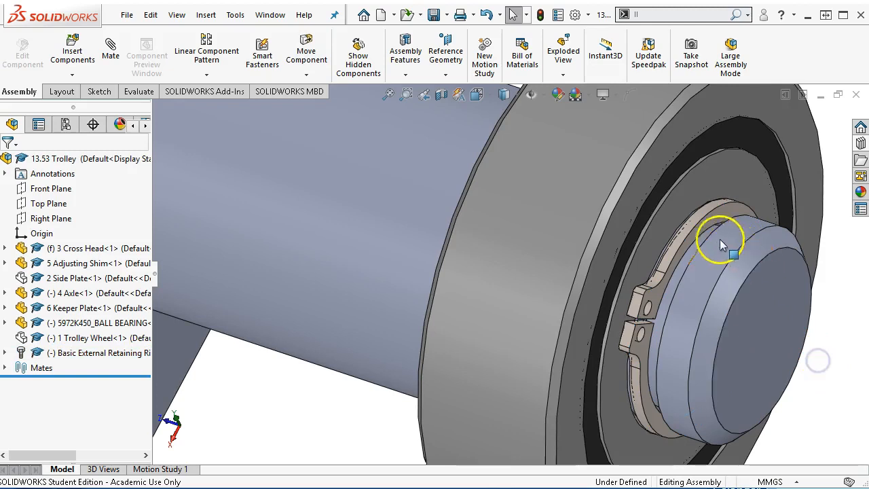
pyautogui.scroll(-1, 705, 238)
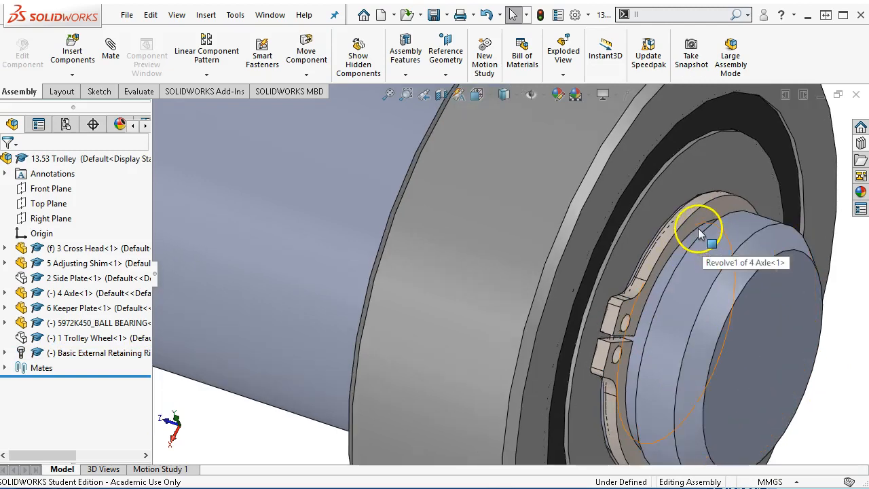
# Change the document units to IPS and read the radii of the retaining ring's inner and outer edges.
pyautogui.click(699, 227)
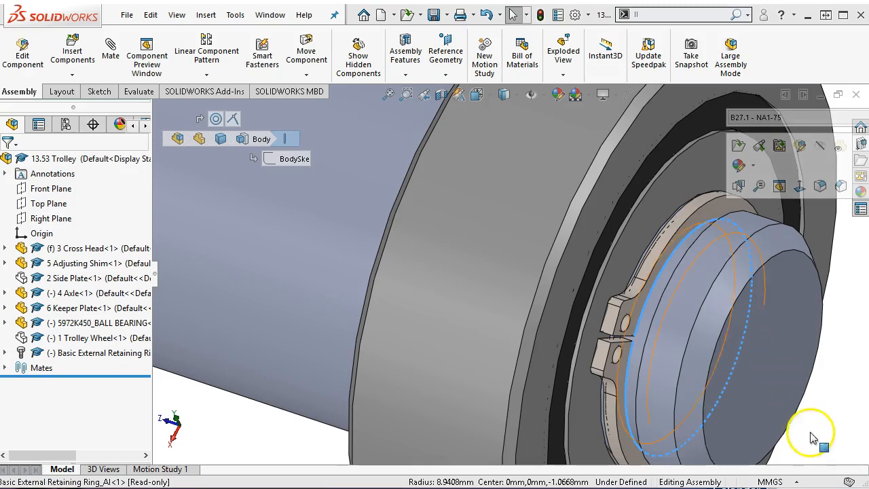
pyautogui.click(780, 480)
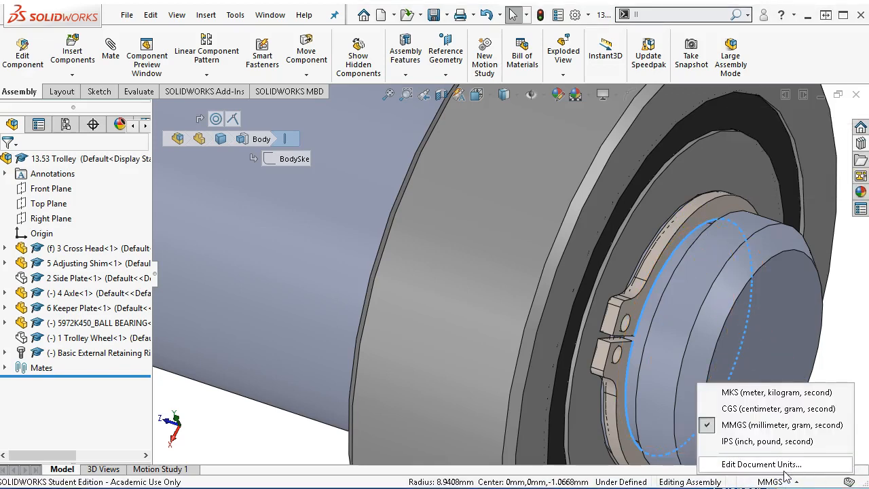
pyautogui.click(767, 441)
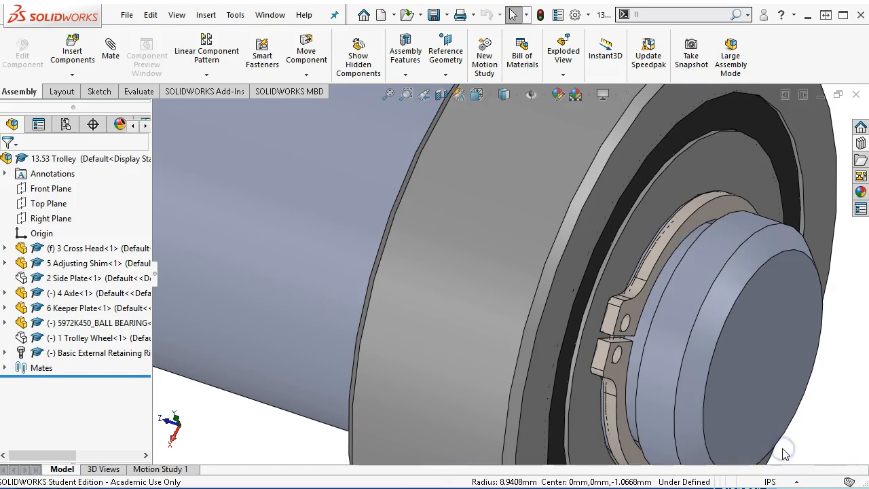
pyautogui.click(701, 231)
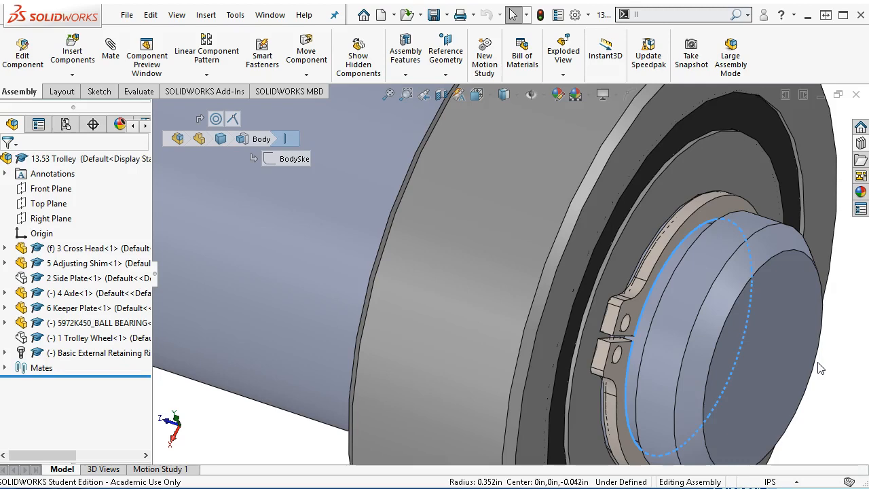
pyautogui.moveTo(678, 232); pyautogui.dragTo(731, 249)
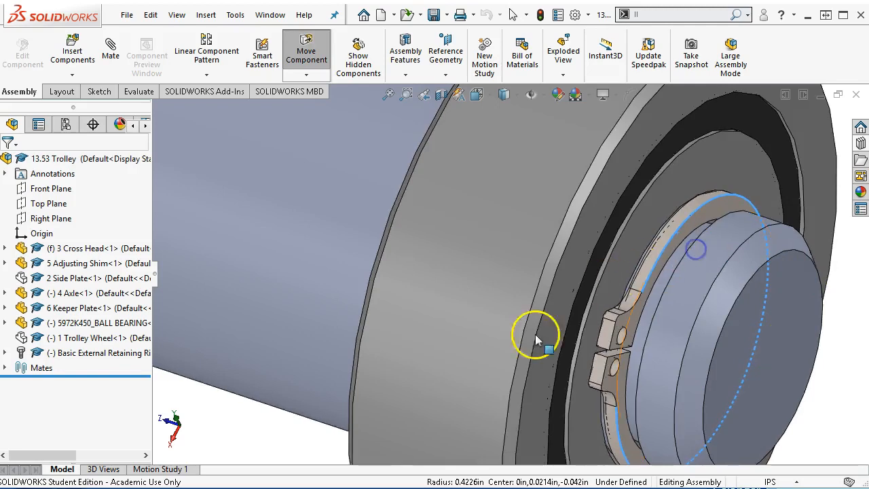
# Open the retaining ring's Toolbox configuration and compare its groove dimensions with the axle's dimensions on the course page drawing.
pyautogui.rightClick(80, 353)
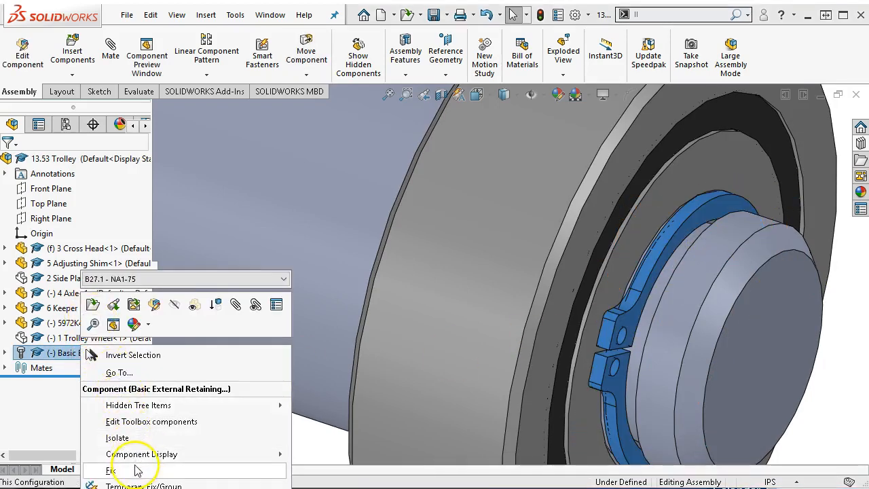
pyautogui.click(136, 421)
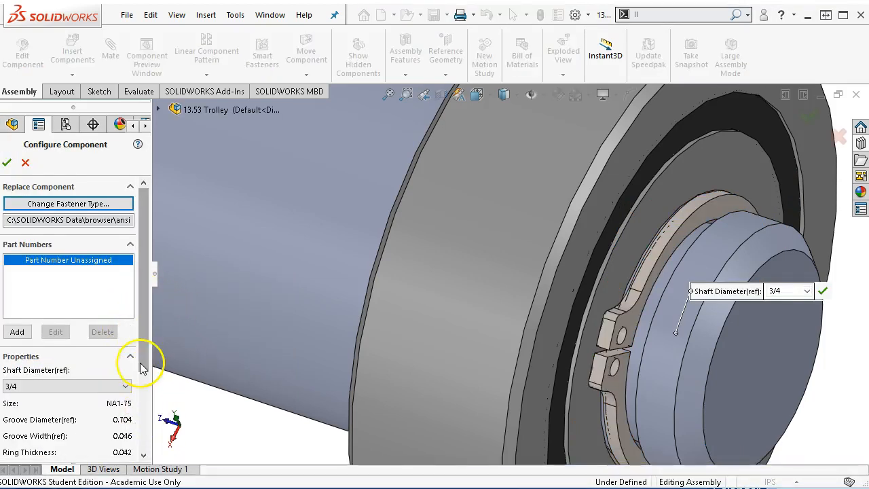
pyautogui.moveTo(143, 366); pyautogui.dragTo(148, 396)
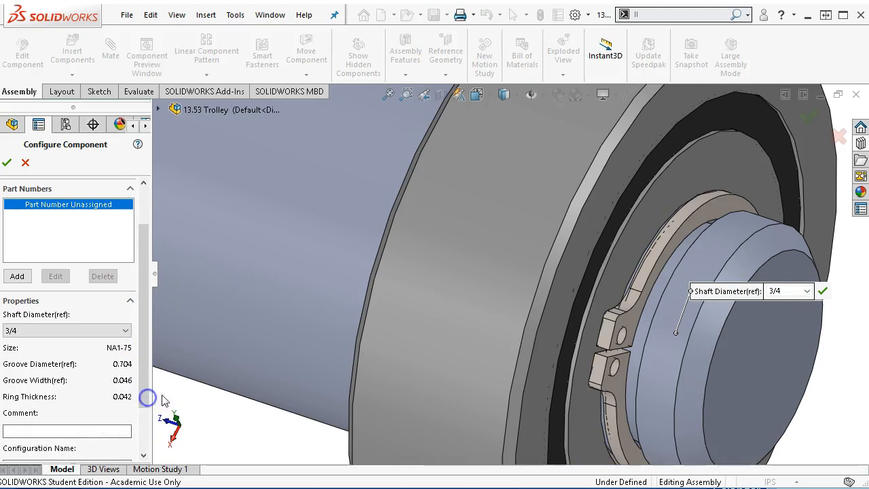
pyautogui.moveTo(868, 151)
pyautogui.mouseDown()
pyautogui.moveTo(868, 139)
pyautogui.moveTo(493, 74)
pyautogui.mouseUp()
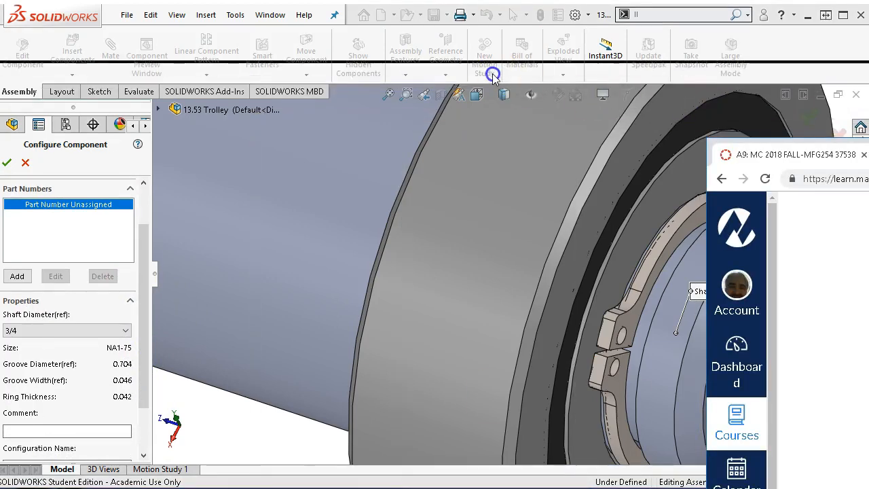
pyautogui.scroll(-3, 671, 343)
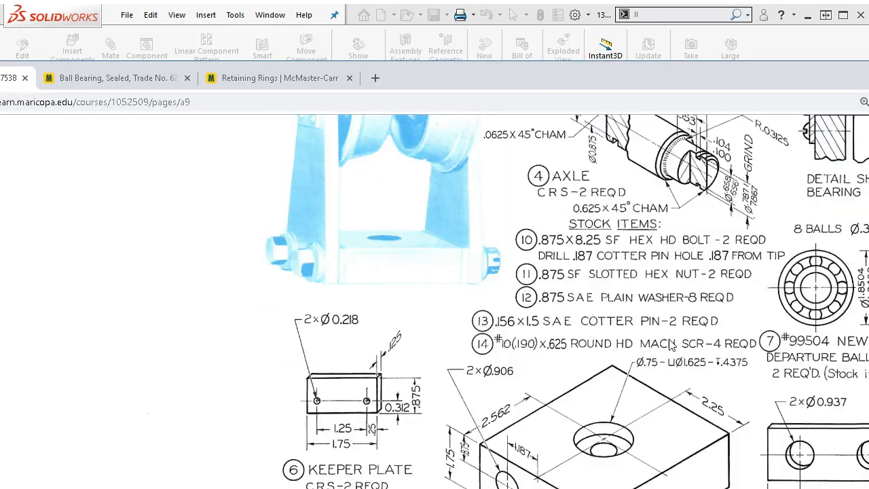
pyautogui.scroll(1, 670, 345)
pyautogui.scroll(1, 670, 342)
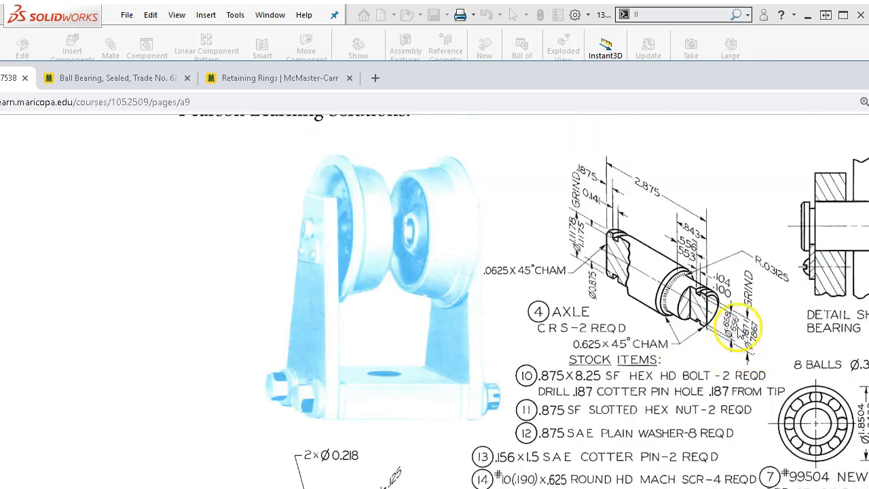
pyautogui.moveTo(576, 80); pyautogui.dragTo(868, 150)
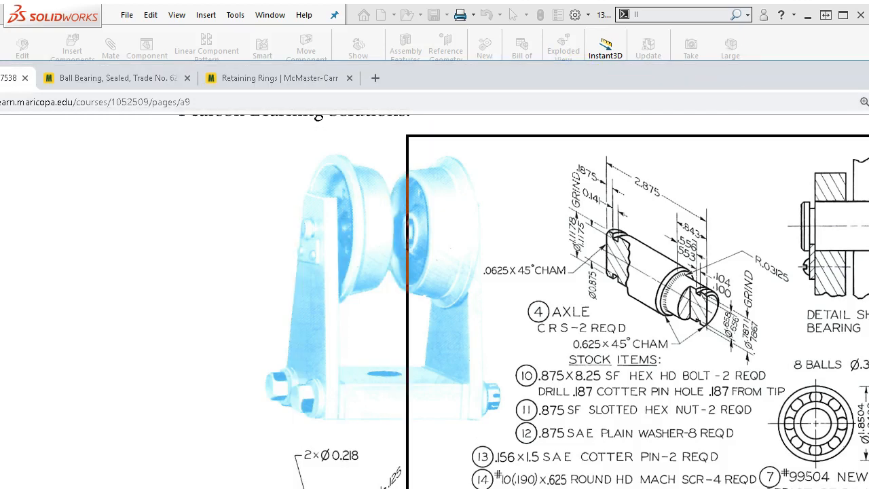
pyautogui.moveTo(868, 150); pyautogui.dragTo(868, 150)
pyautogui.click(242, 407)
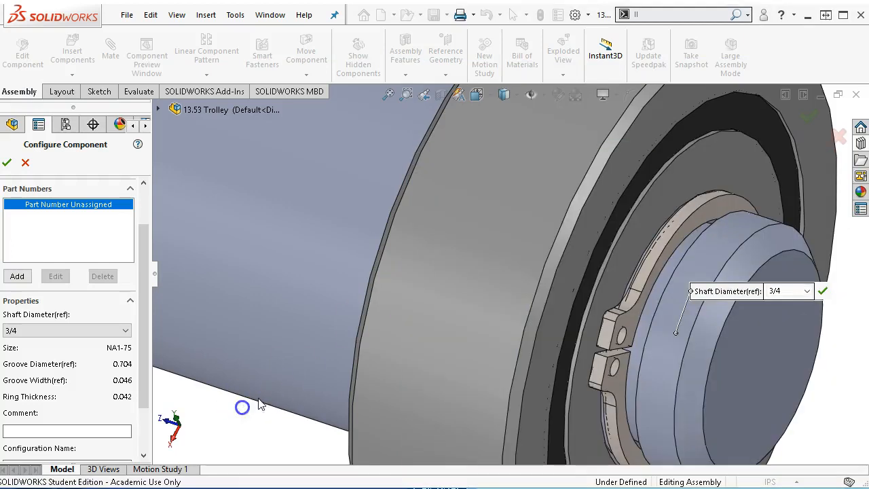
# Set the external retaining ring's shaft diameter to 11/16 and accept the configuration.
pyautogui.scroll(2, 500, 287)
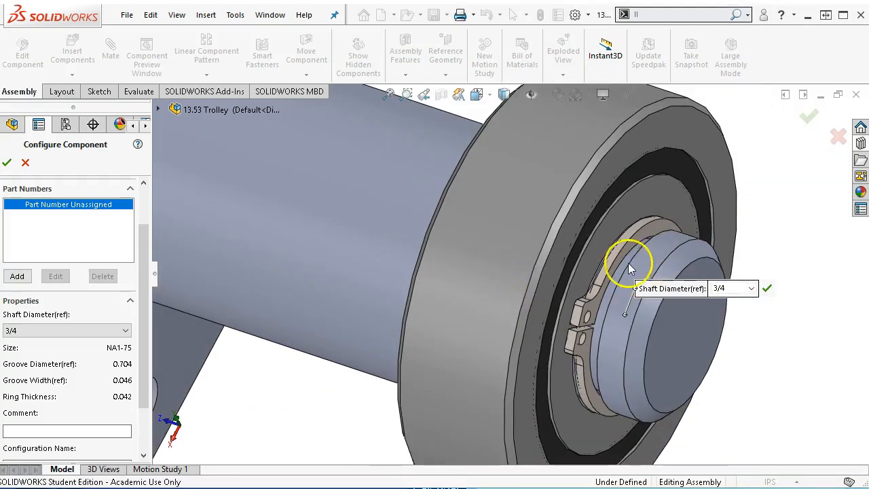
pyautogui.click(98, 330)
pyautogui.scroll(1, 76, 356)
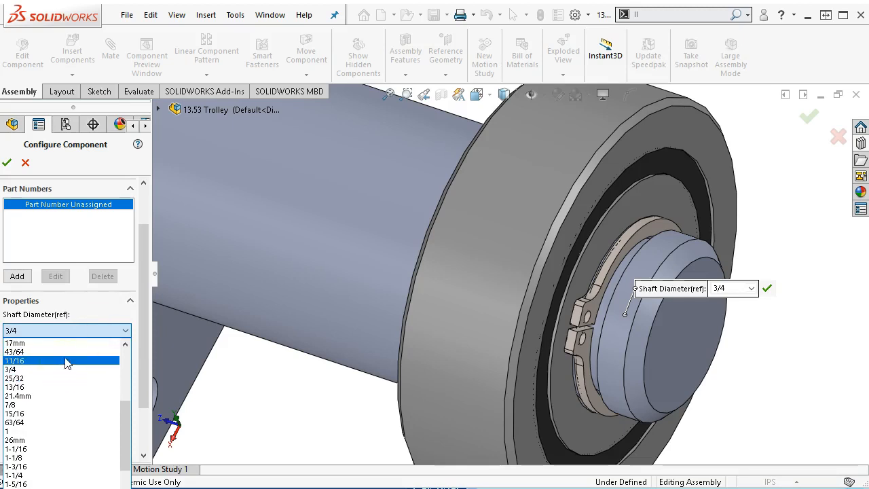
pyautogui.click(69, 352)
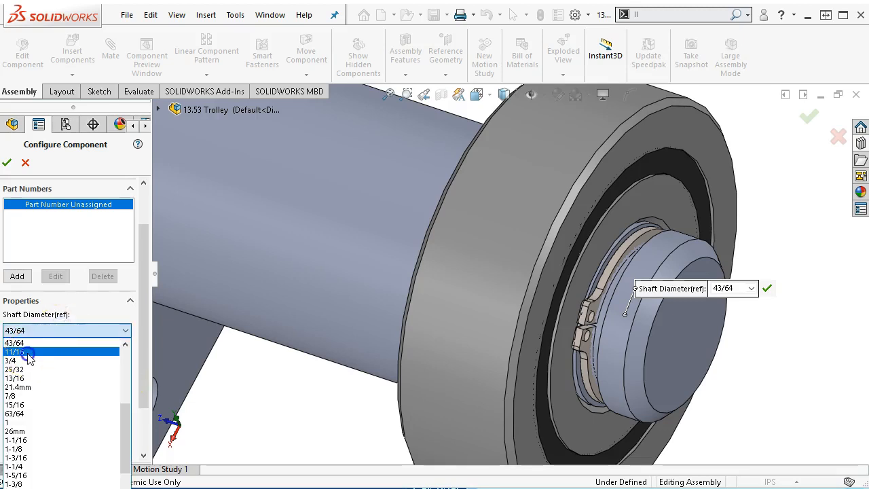
pyautogui.click(21, 352)
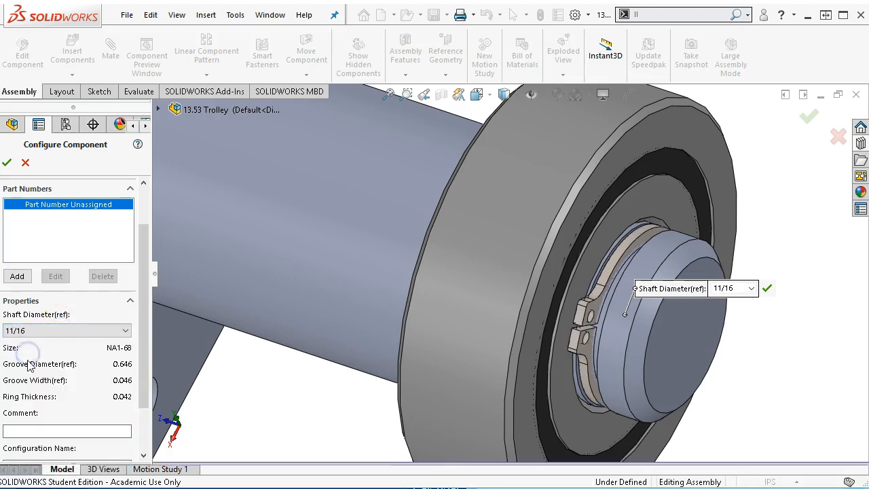
pyautogui.click(7, 163)
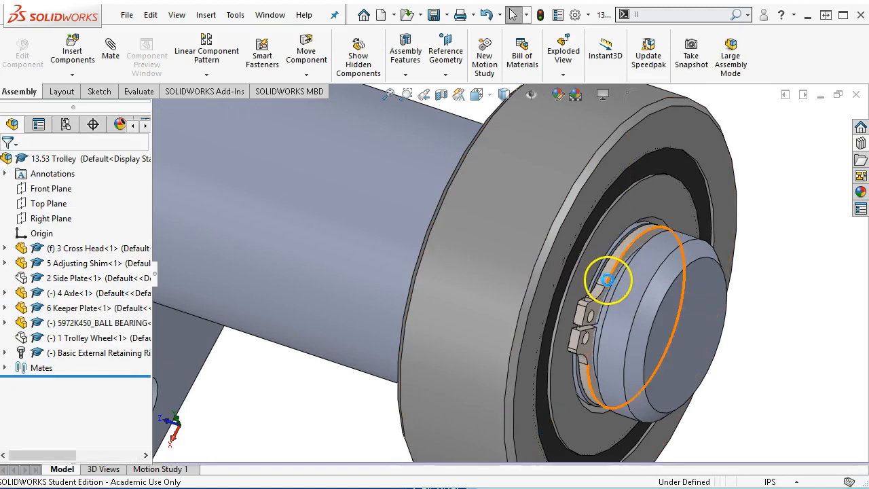
# Test the retaining ring's movement on the axle and examine its concentric and coincident mates.
pyautogui.click(620, 282)
pyautogui.moveTo(621, 281); pyautogui.dragTo(602, 267)
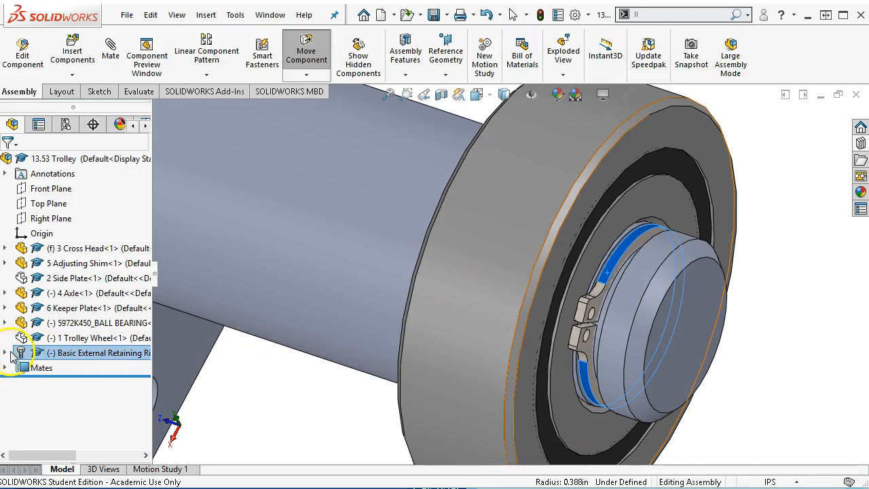
pyautogui.click(5, 353)
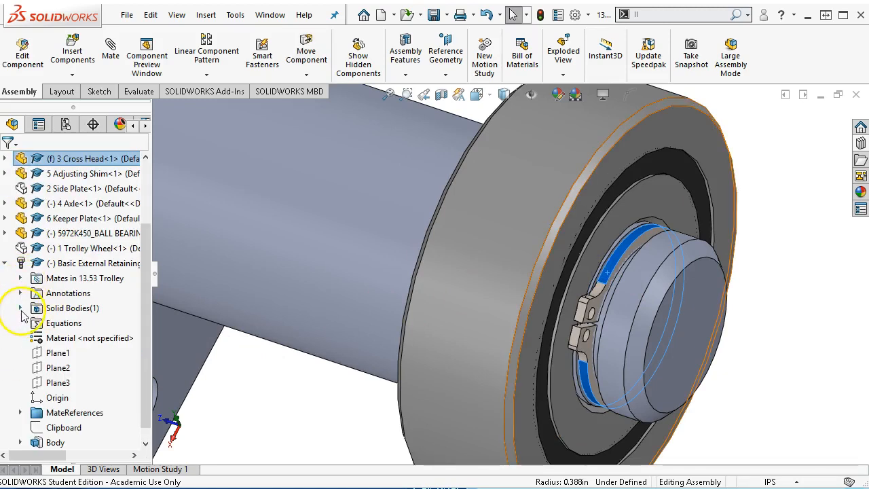
pyautogui.click(21, 279)
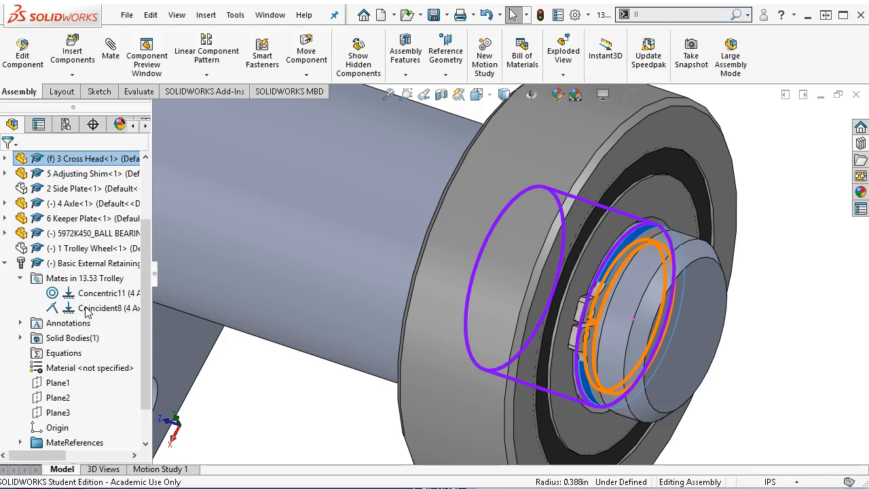
pyautogui.click(124, 309)
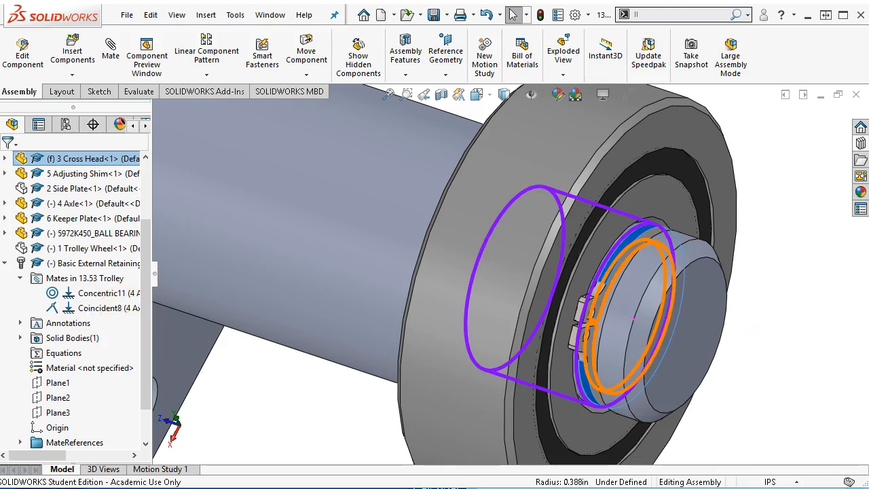
pyautogui.click(772, 321)
pyautogui.click(722, 299)
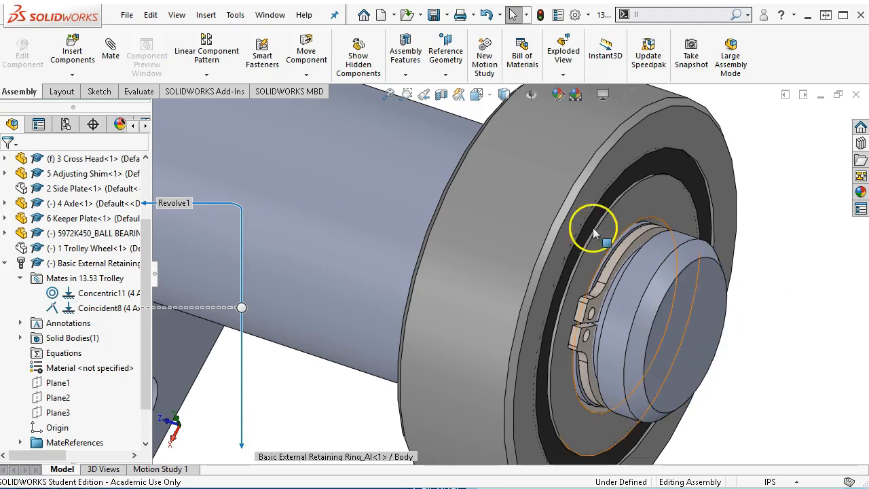
# Hide the ball bearing and inspect how the retaining ring sits in the axle groove.
pyautogui.click(520, 200)
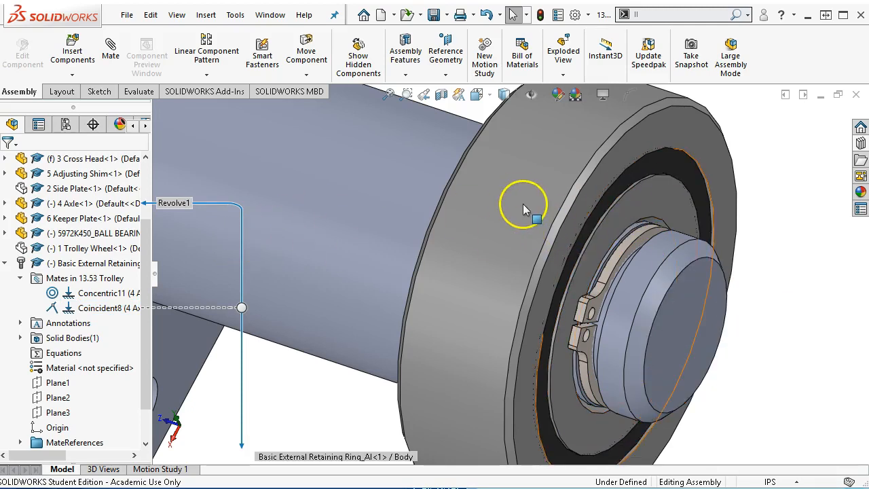
pyautogui.click(777, 248)
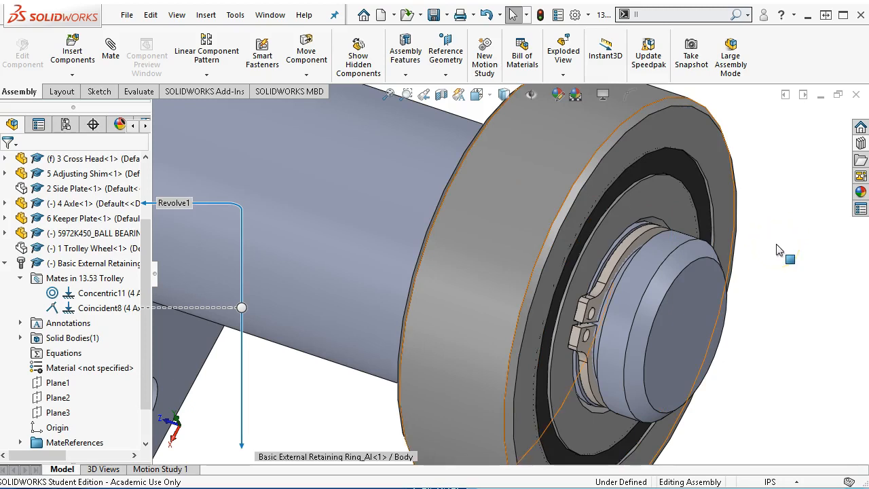
pyautogui.click(539, 190)
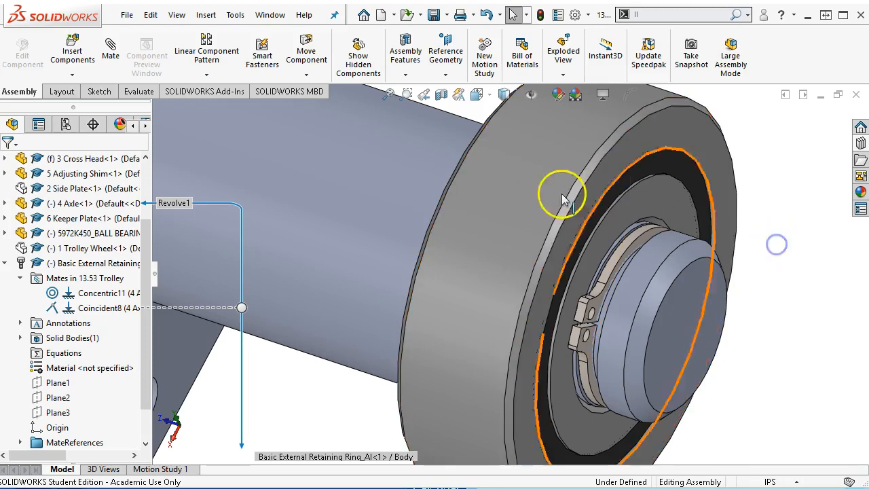
pyautogui.press('Tab')
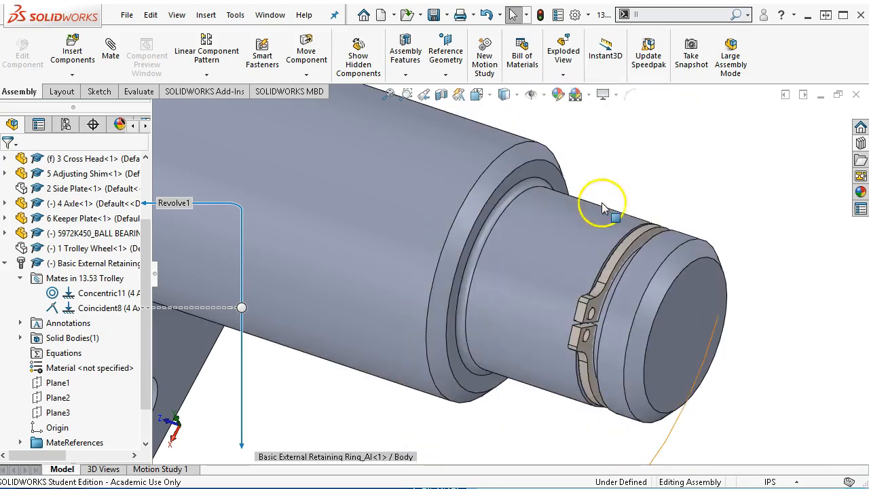
pyautogui.moveTo(757, 227); pyautogui.dragTo(778, 247, button='middle')
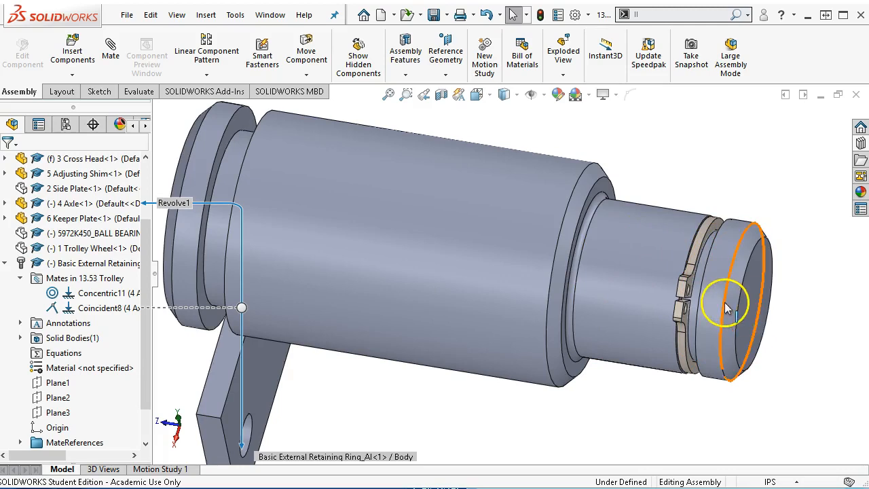
pyautogui.moveTo(605, 380); pyautogui.dragTo(612, 355, button='middle')
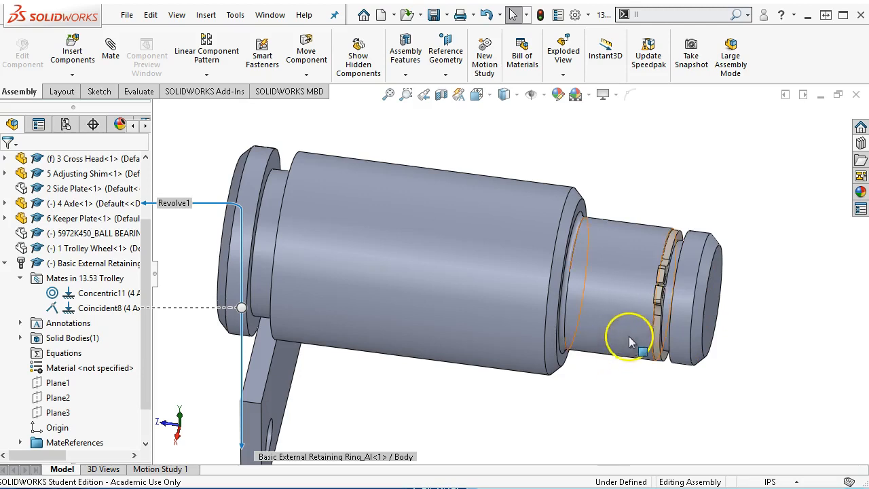
pyautogui.scroll(-3, 669, 281)
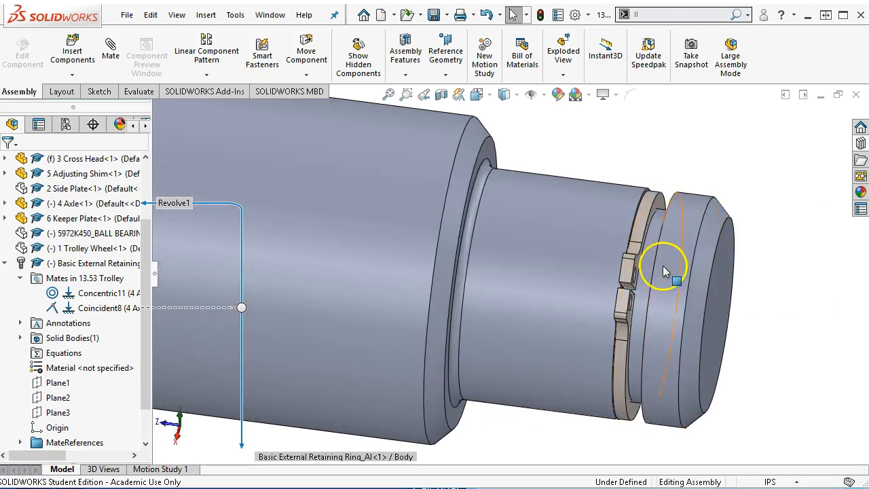
pyautogui.scroll(1, 773, 268)
pyautogui.click(755, 266)
pyautogui.moveTo(693, 270); pyautogui.dragTo(500, 312, button='middle')
pyautogui.scroll(2, 514, 281)
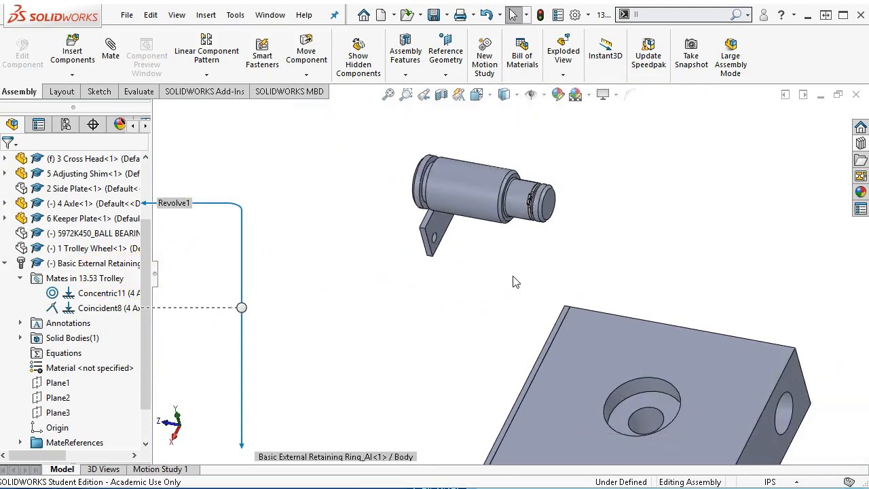
# Show the hidden trolley wheel again and bring its hub bore into view.
pyautogui.hotkey('shift', 'Tab')
pyautogui.moveTo(636, 249); pyautogui.dragTo(595, 256, button='middle')
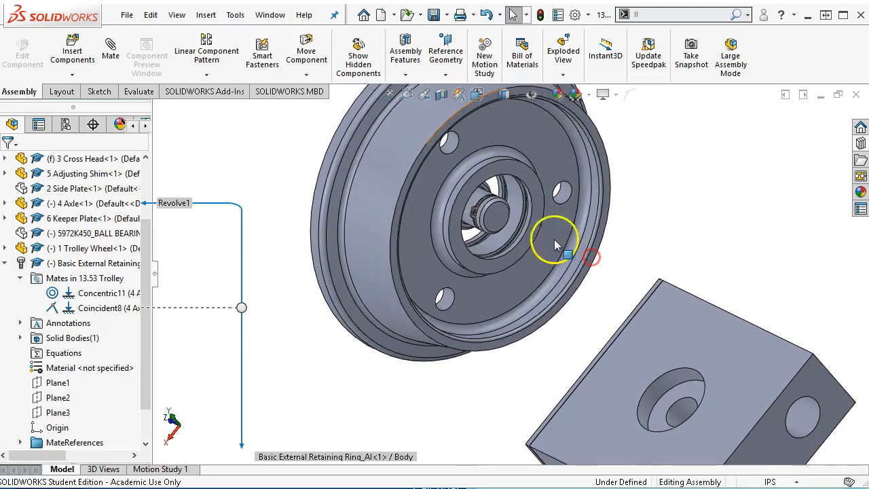
pyautogui.scroll(-1, 476, 203)
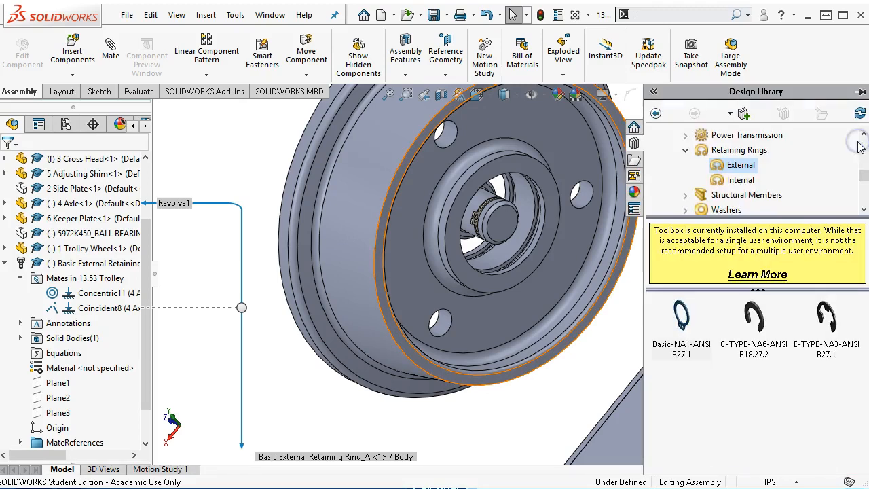
# Insert a Toolbox internal retaining ring, Basic-NA2-ANSI B27.1, into the groove inside the trolley wheel's hub bore.
pyautogui.click(740, 180)
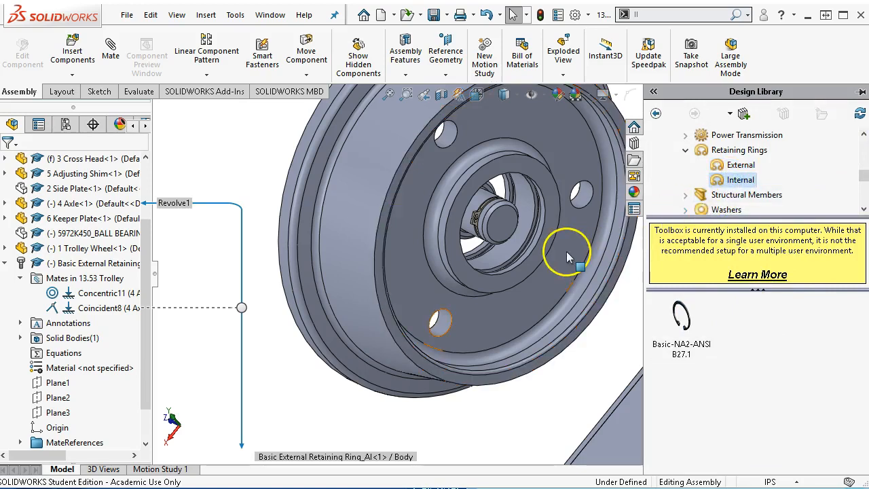
pyautogui.scroll(-5, 513, 214)
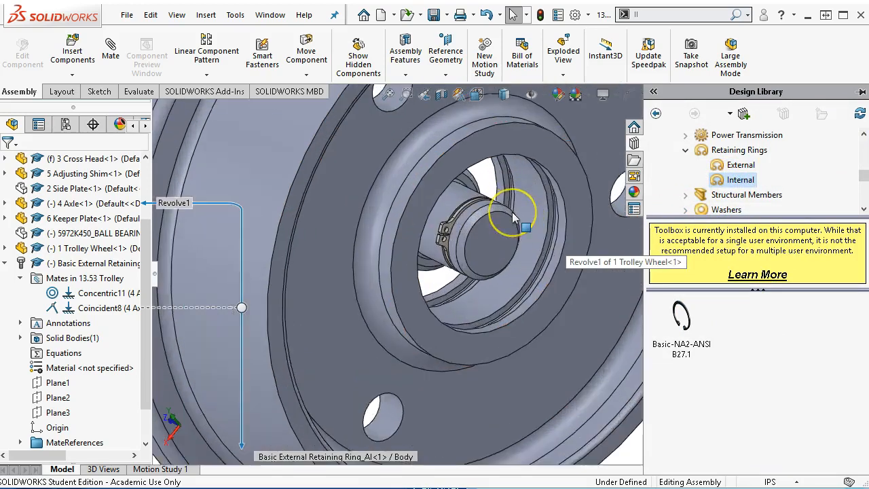
pyautogui.click(681, 312)
pyautogui.moveTo(681, 312); pyautogui.dragTo(512, 202)
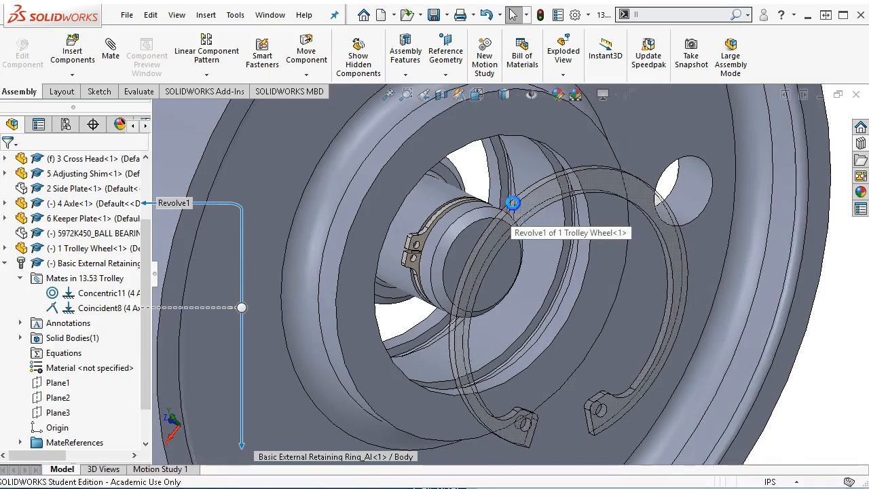
pyautogui.click(565, 260)
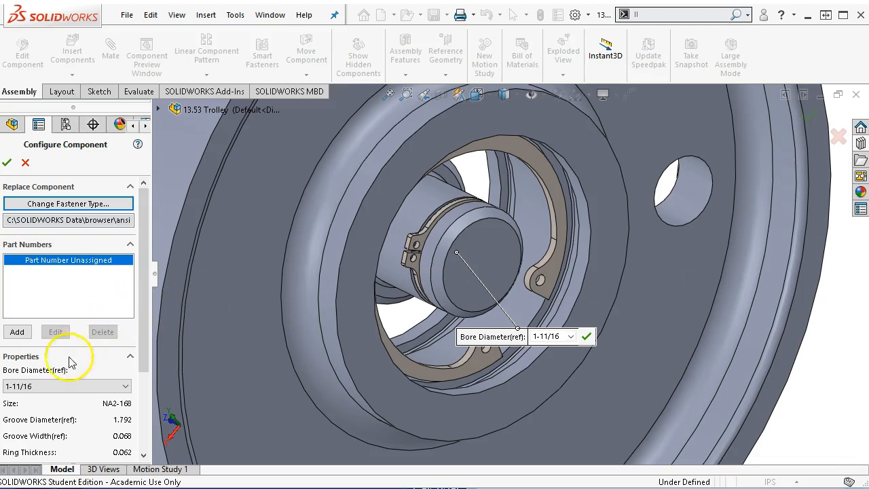
# Set the internal retaining ring's bore diameter to 1-15/16 and accept the component configuration.
pyautogui.click(70, 387)
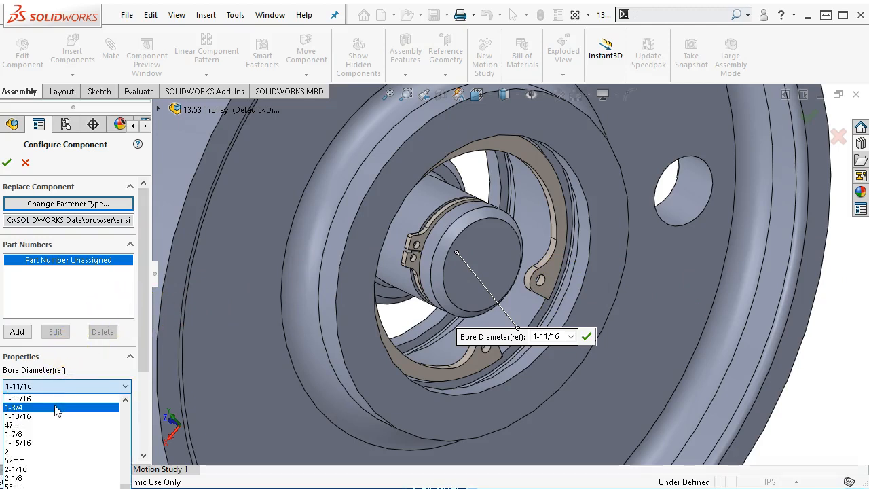
pyautogui.click(27, 452)
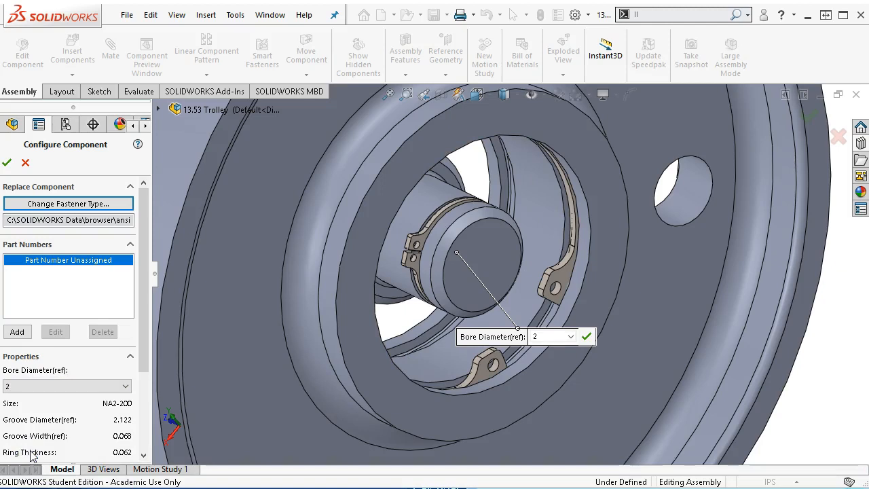
pyautogui.scroll(-2, 144, 354)
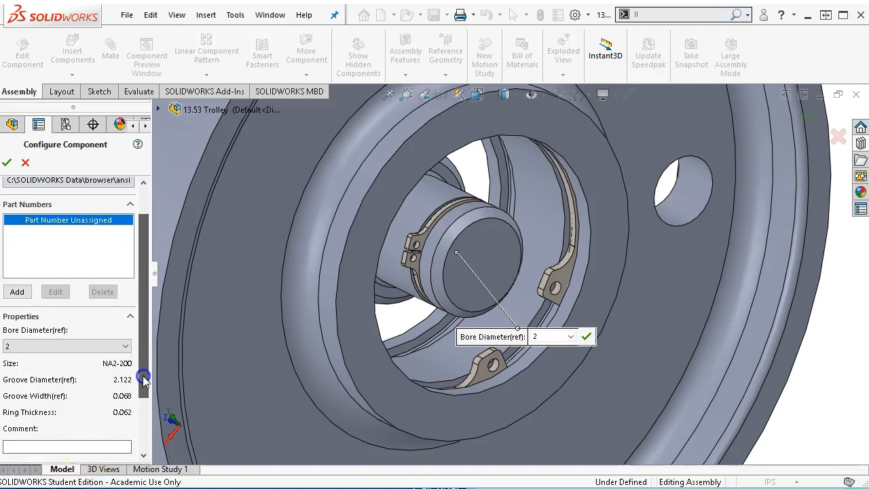
pyautogui.click(98, 345)
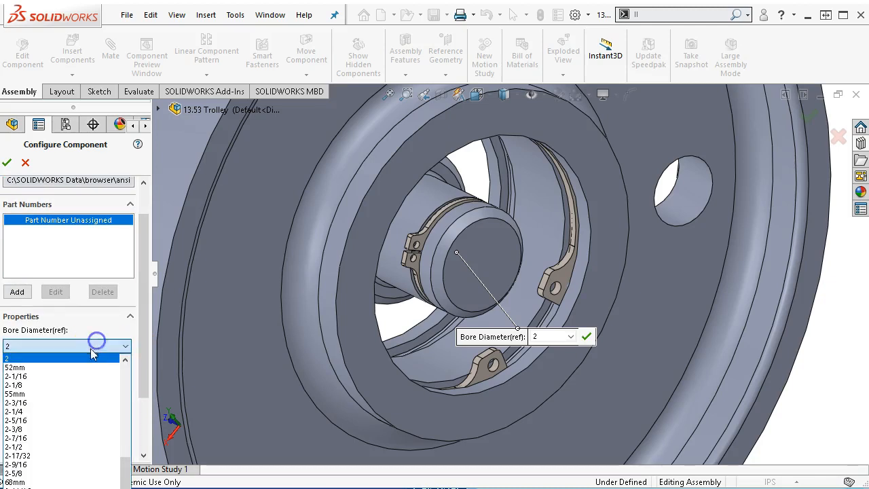
pyautogui.click(126, 360)
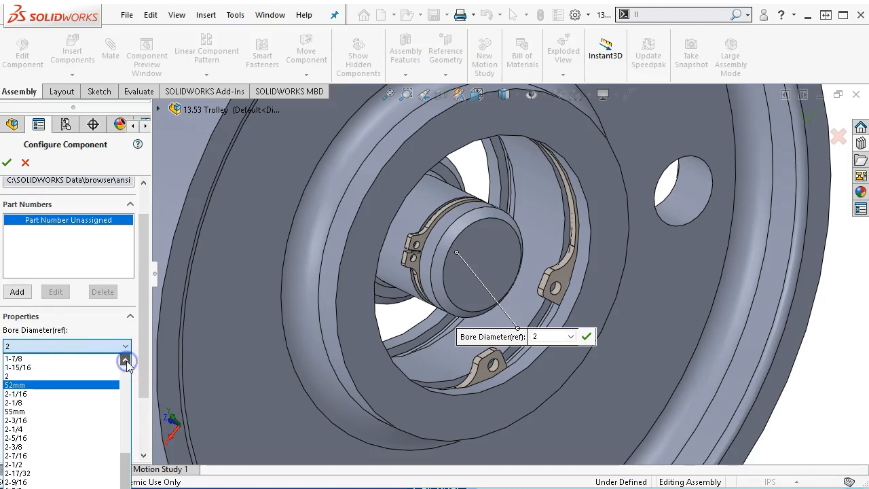
pyautogui.click(48, 367)
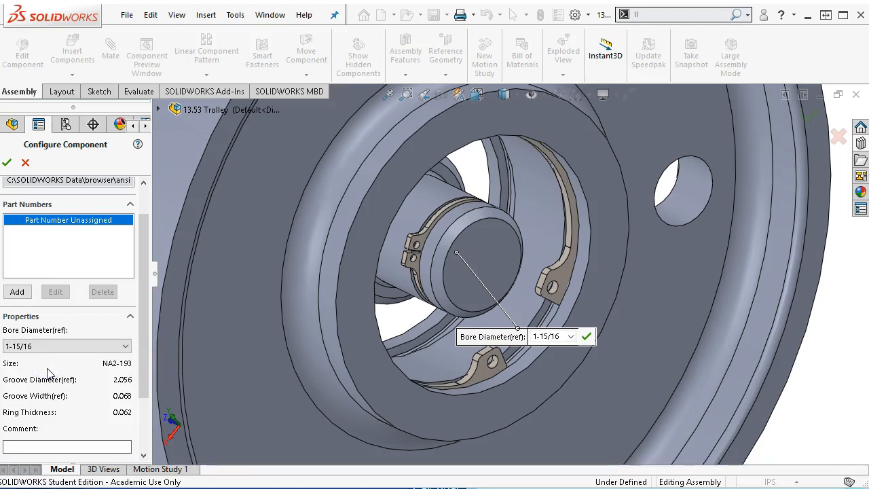
pyautogui.click(146, 379)
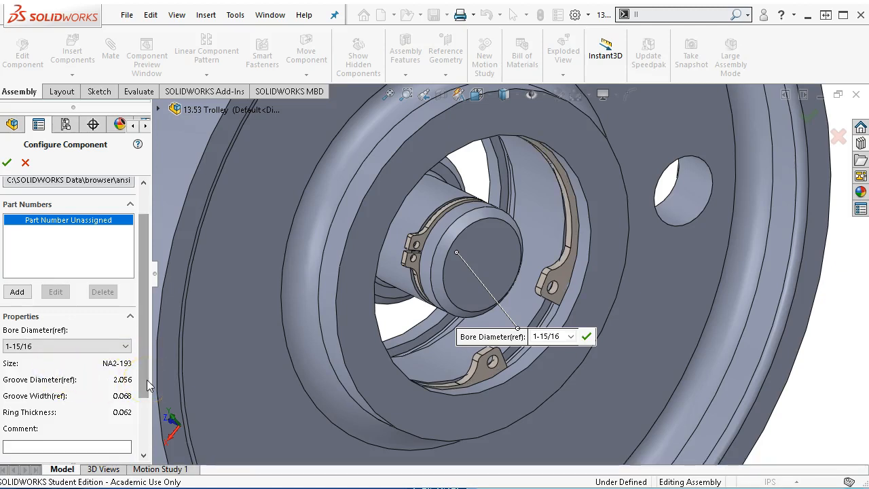
pyautogui.click(537, 341)
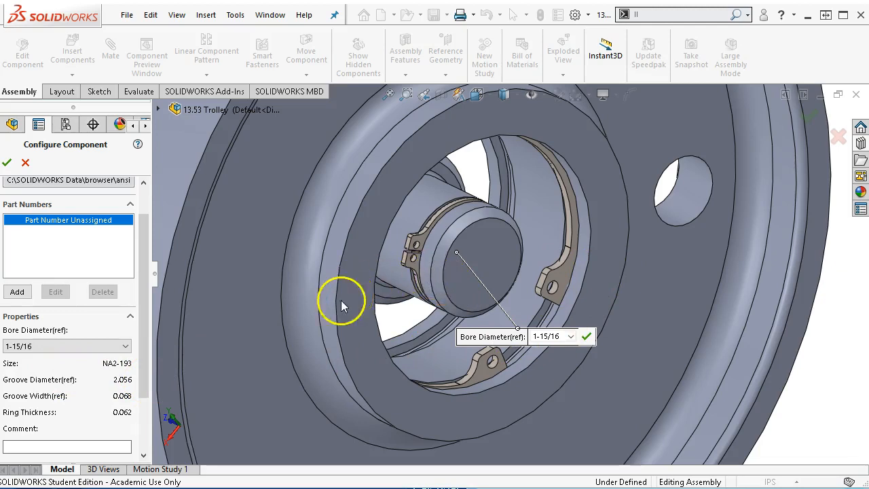
pyautogui.click(8, 164)
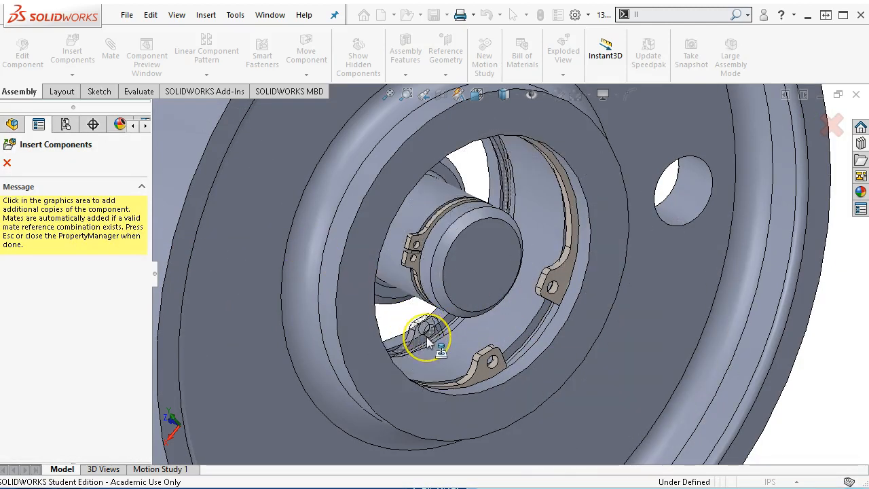
# Place a second copy of the internal retaining ring at the other groove in the wheel's hub bore and end insertion.
pyautogui.click(426, 337)
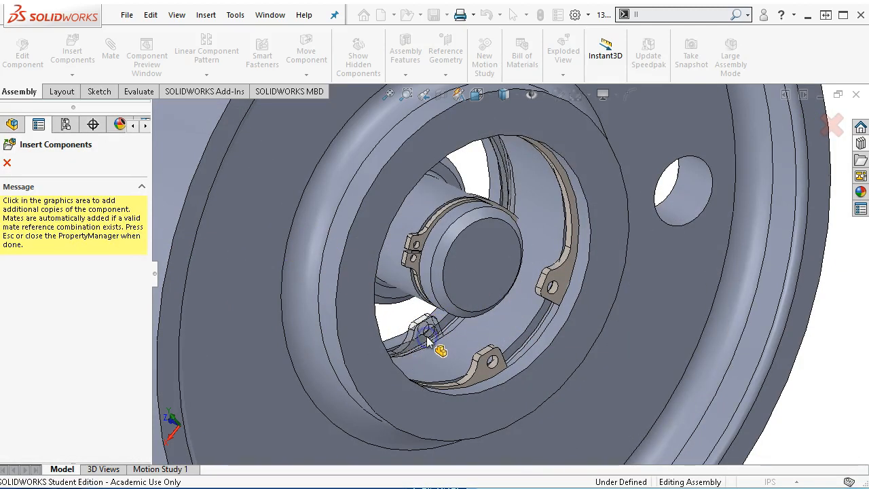
pyautogui.click(275, 297)
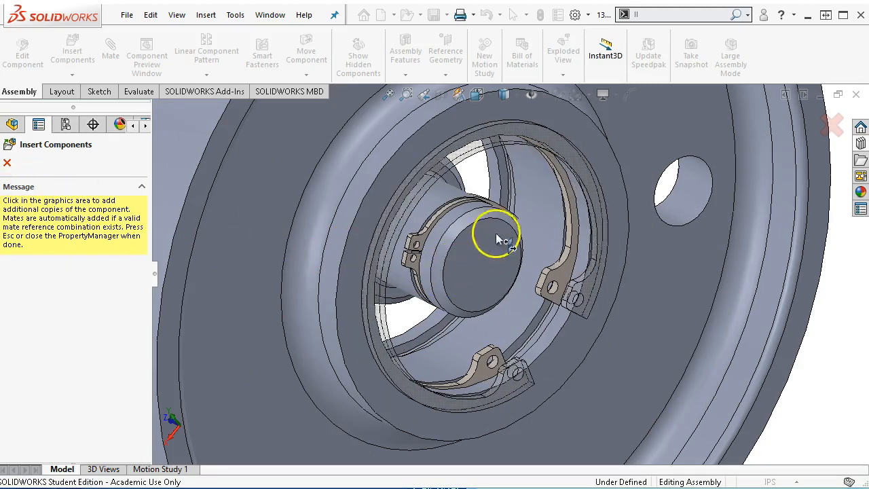
pyautogui.scroll(-5, 509, 194)
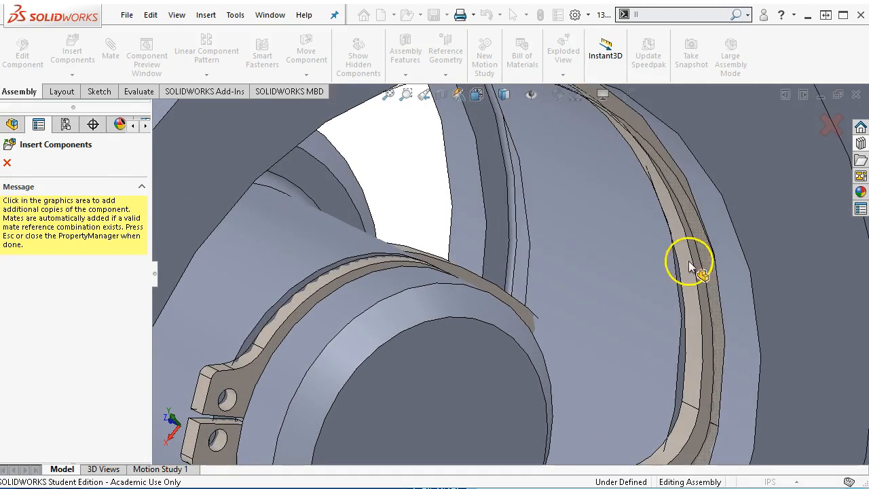
pyautogui.click(7, 165)
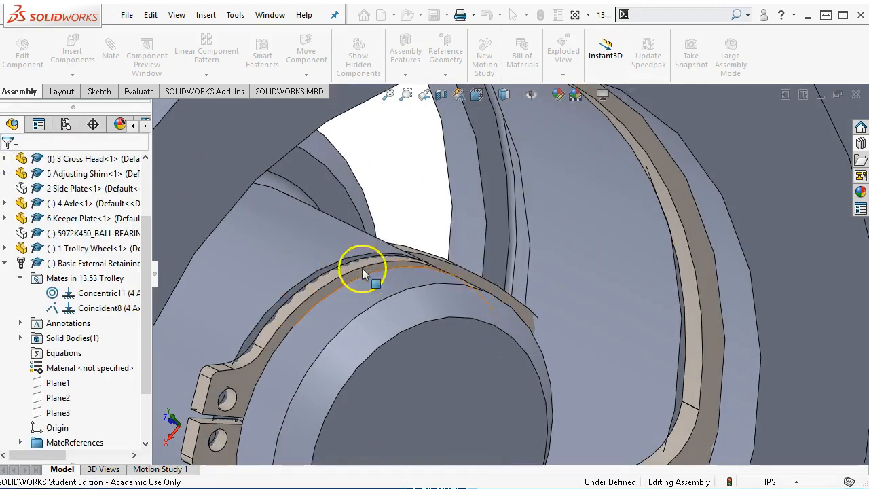
# Mate the second internal retaining ring's outer face concentric with the rear groove face inside the trolley wheel's hub bore.
pyautogui.scroll(2, 506, 284)
pyautogui.moveTo(493, 286); pyautogui.dragTo(485, 170)
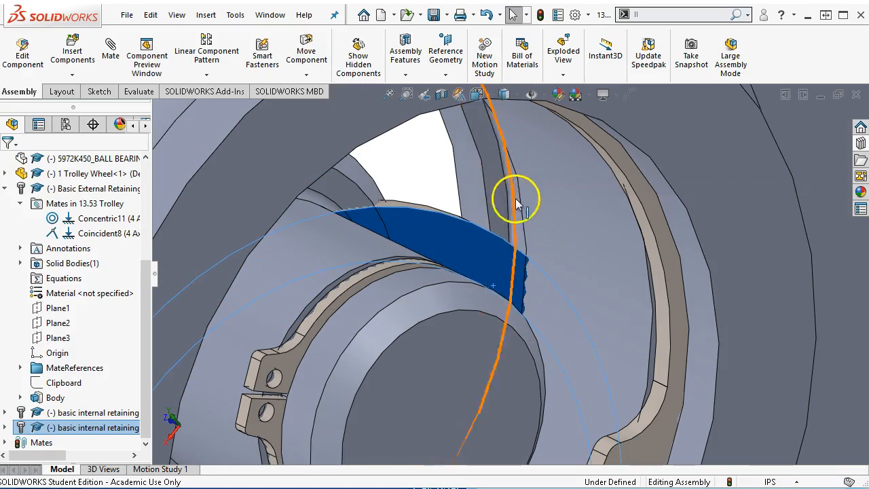
pyautogui.click(519, 243)
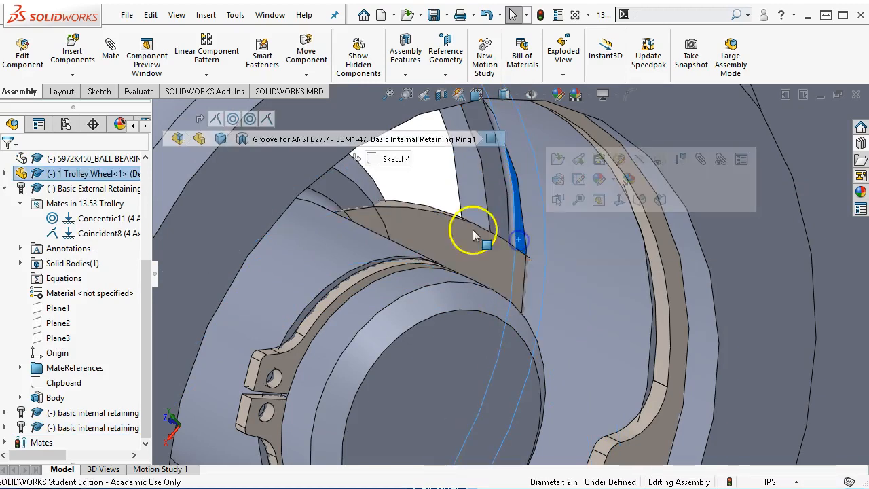
pyautogui.keyDown('ctrl'); pyautogui.click(400, 205); pyautogui.keyUp('ctrl')
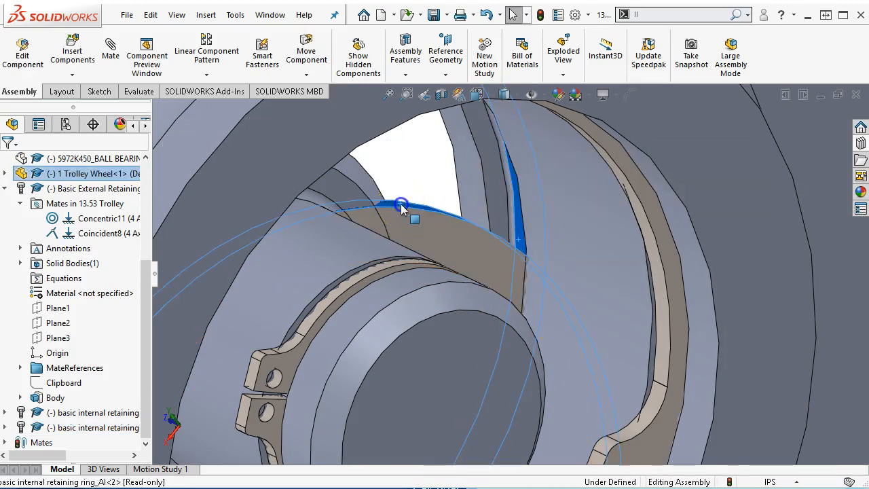
pyautogui.click(488, 193)
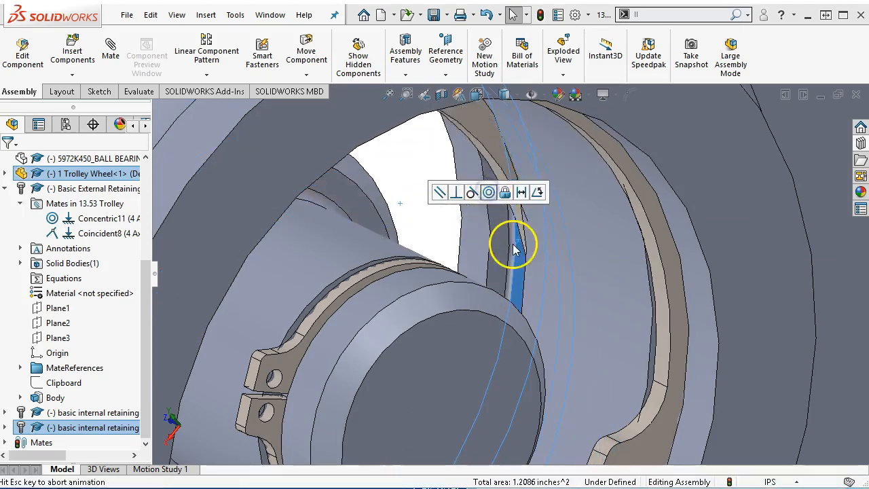
# Examine from several angles how the internal retaining rings sit in the trolley wheel's hub bore.
pyautogui.scroll(5, 521, 255)
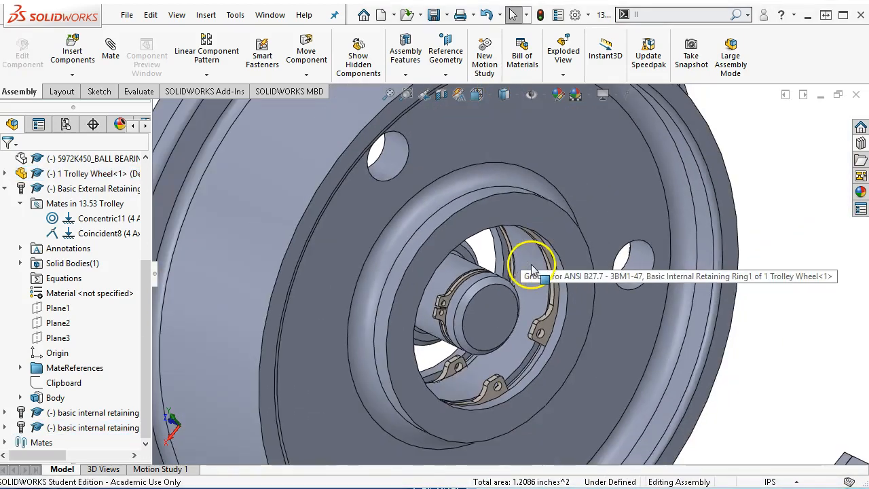
pyautogui.moveTo(487, 265); pyautogui.dragTo(682, 371, button='middle')
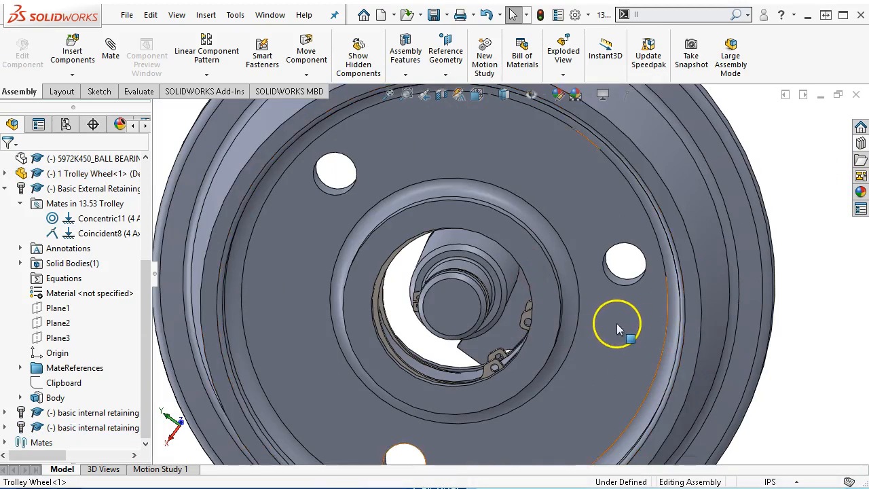
pyautogui.hotkey('ctrl', '7')
pyautogui.click(781, 407)
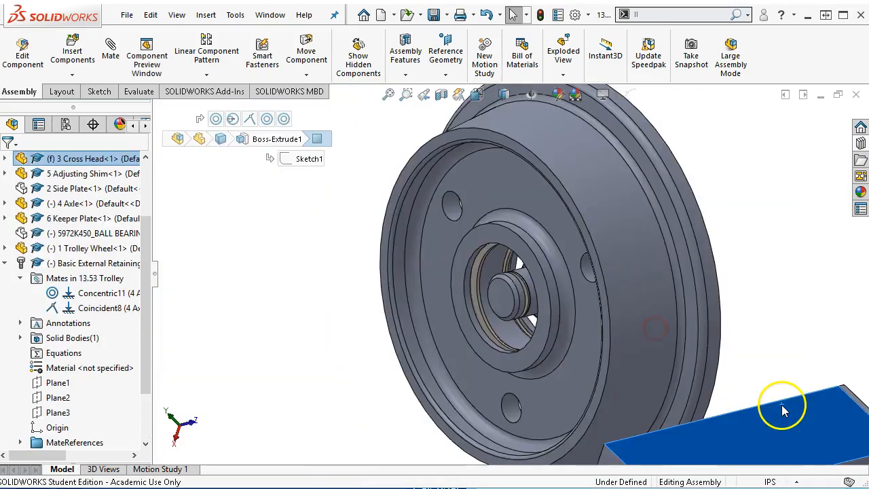
pyautogui.moveTo(607, 301); pyautogui.dragTo(487, 250, button='middle')
pyautogui.scroll(-5, 489, 252)
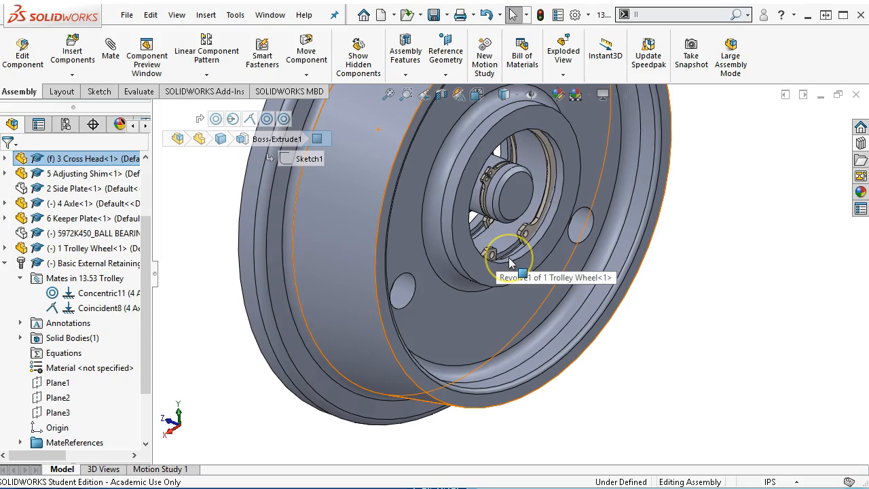
pyautogui.click(504, 271)
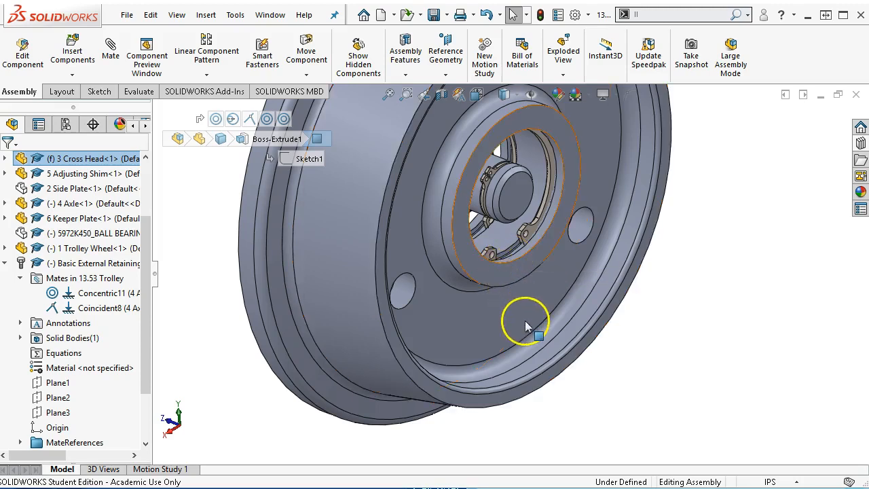
pyautogui.moveTo(607, 351); pyautogui.dragTo(618, 324, button='middle')
pyautogui.click(493, 302)
pyautogui.click(542, 292)
pyautogui.moveTo(543, 297); pyautogui.dragTo(532, 238)
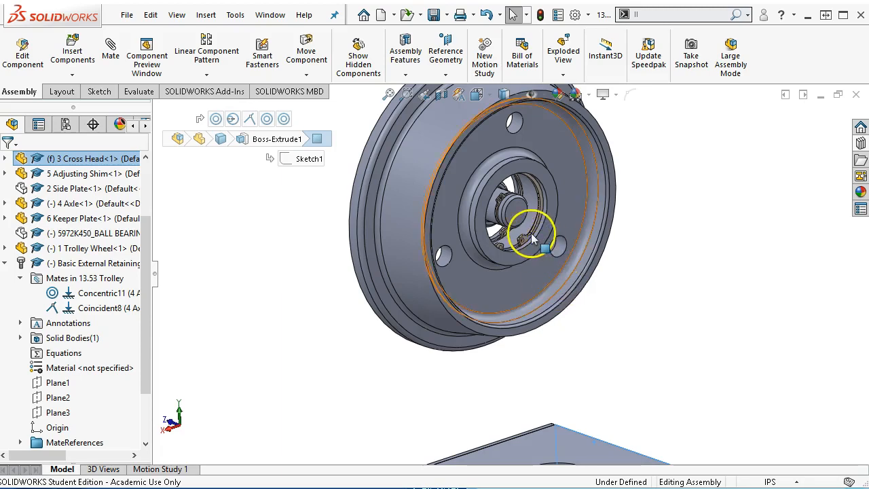
# Hide the trolley wheel to expose both internal retaining rings around the axle.
pyautogui.scroll(-3, 532, 237)
pyautogui.press('Tab')
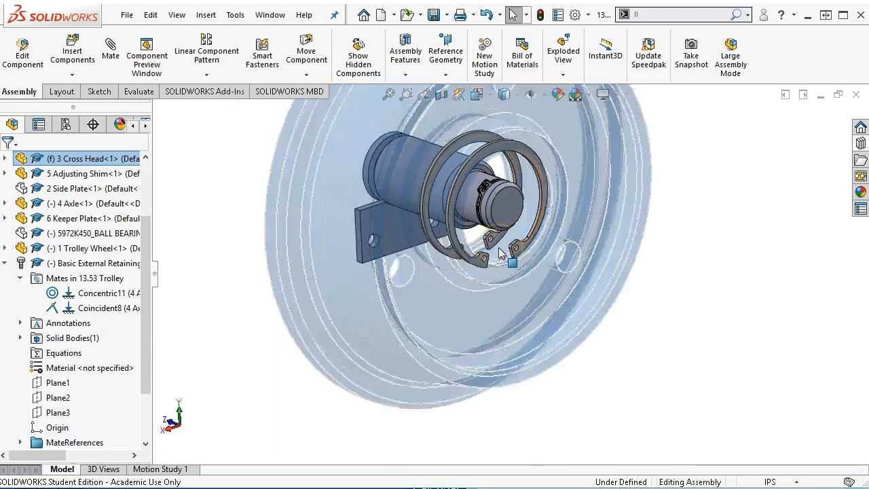
pyautogui.click(323, 282)
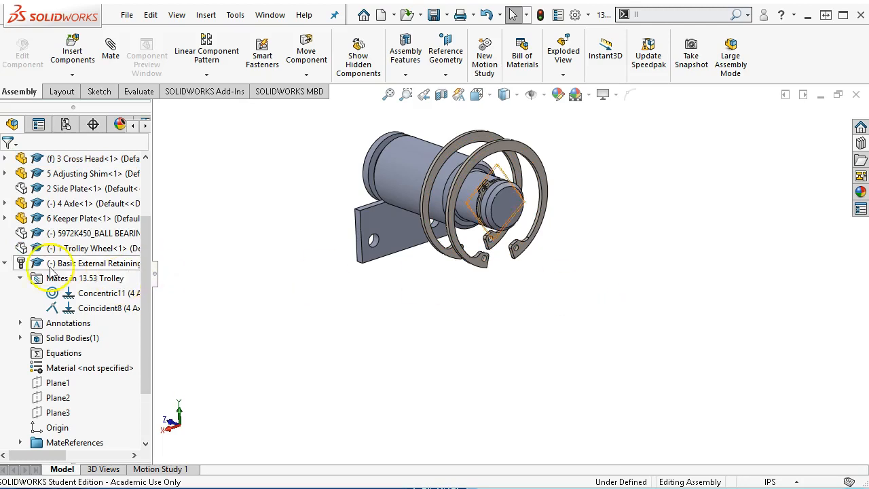
# Show the hidden side plate, ball bearing and trolley wheel again using the component display settings.
pyautogui.click(5, 262)
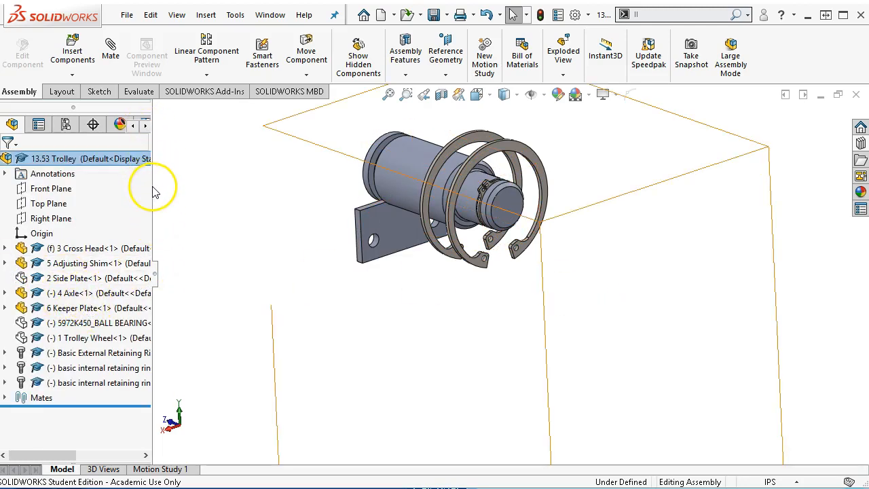
pyautogui.moveTo(152, 185); pyautogui.dragTo(218, 188)
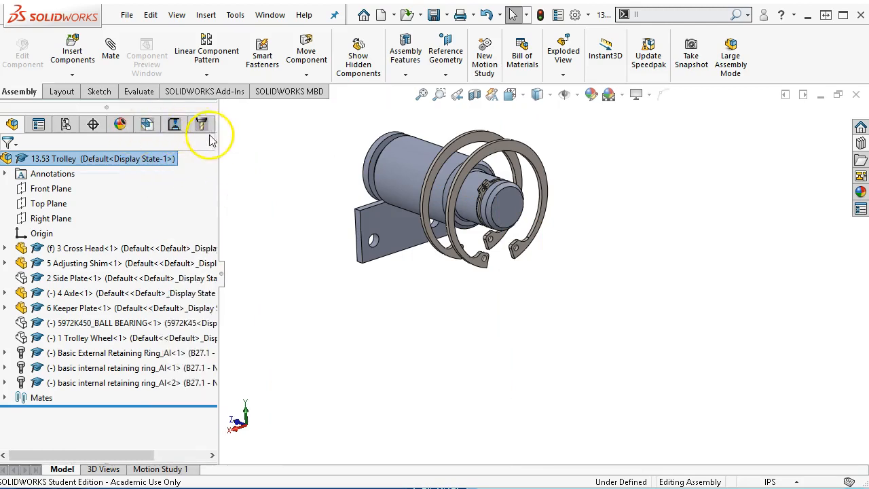
pyautogui.click(220, 156)
pyautogui.moveTo(219, 172); pyautogui.dragTo(260, 175)
pyautogui.click(251, 123)
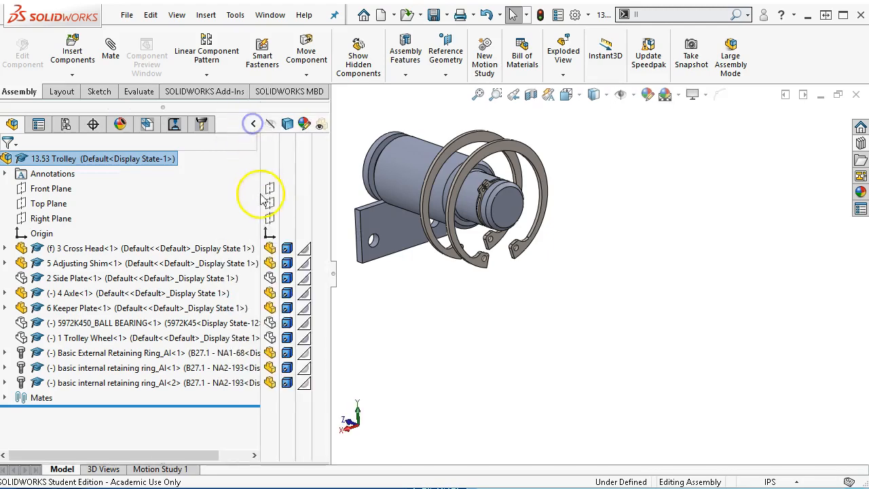
pyautogui.click(269, 279)
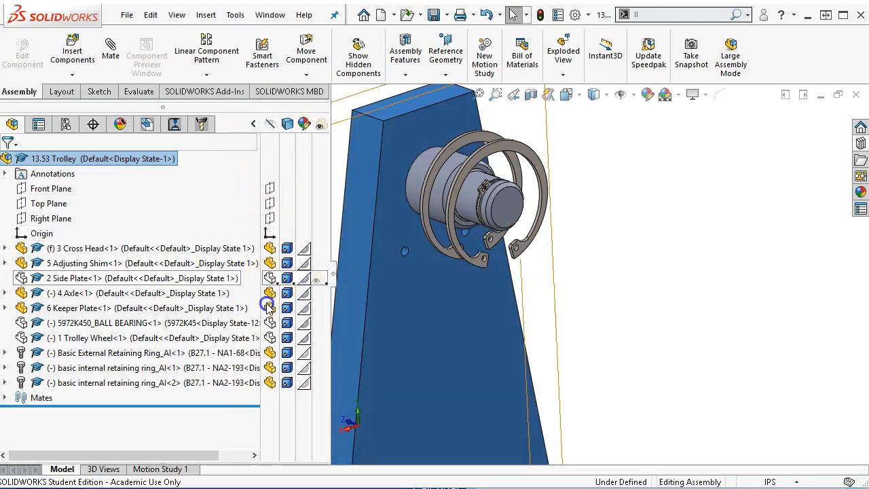
pyautogui.click(270, 322)
pyautogui.click(268, 336)
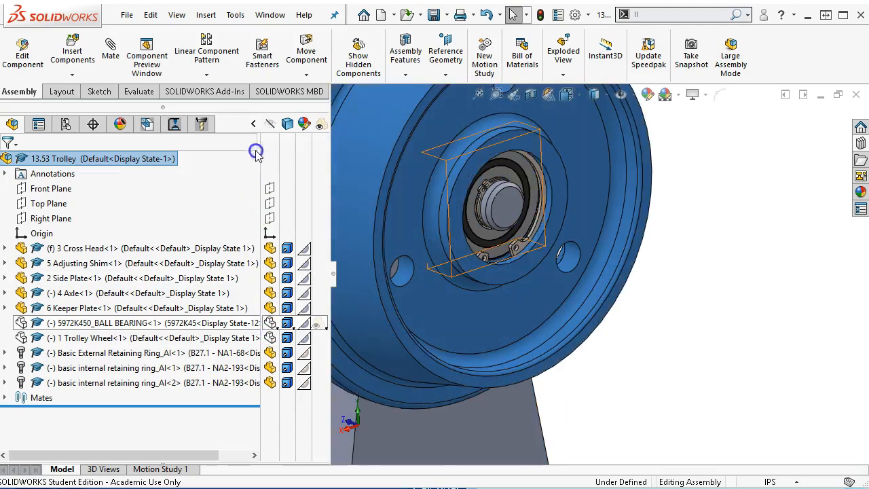
pyautogui.click(255, 151)
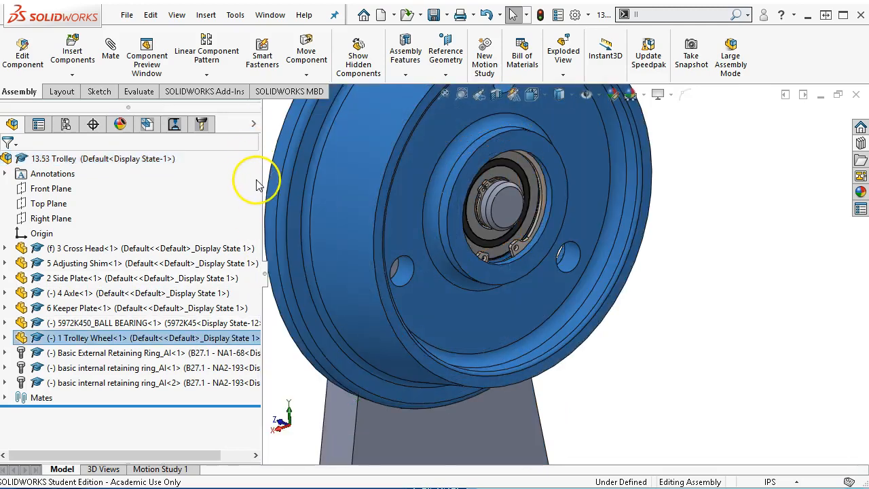
pyautogui.moveTo(261, 179); pyautogui.dragTo(141, 184)
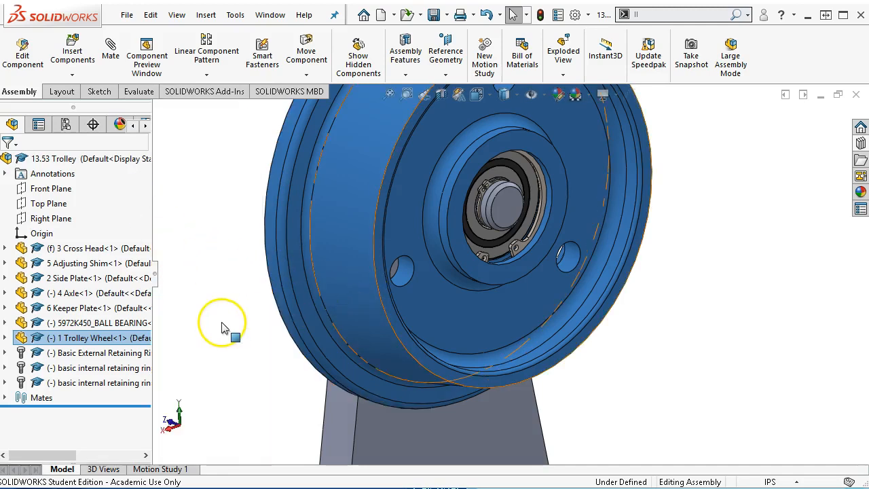
pyautogui.click(222, 324)
# Bring the keeper plate and its two holes on the outer side of the side plate into view.
pyautogui.scroll(3, 243, 292)
pyautogui.moveTo(250, 272); pyautogui.dragTo(335, 315, button='middle')
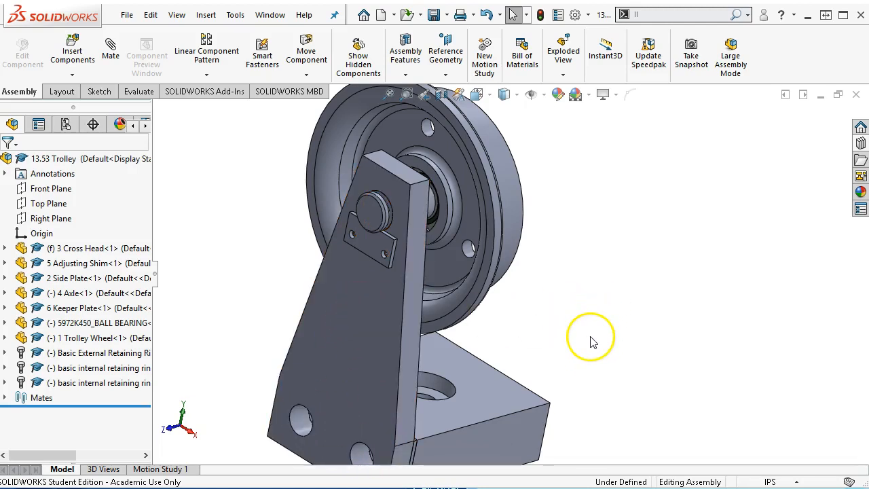
pyautogui.moveTo(582, 344)
pyautogui.mouseDown(button='middle')
pyautogui.moveTo(577, 306)
pyautogui.moveTo(595, 333)
pyautogui.mouseUp(button='middle')
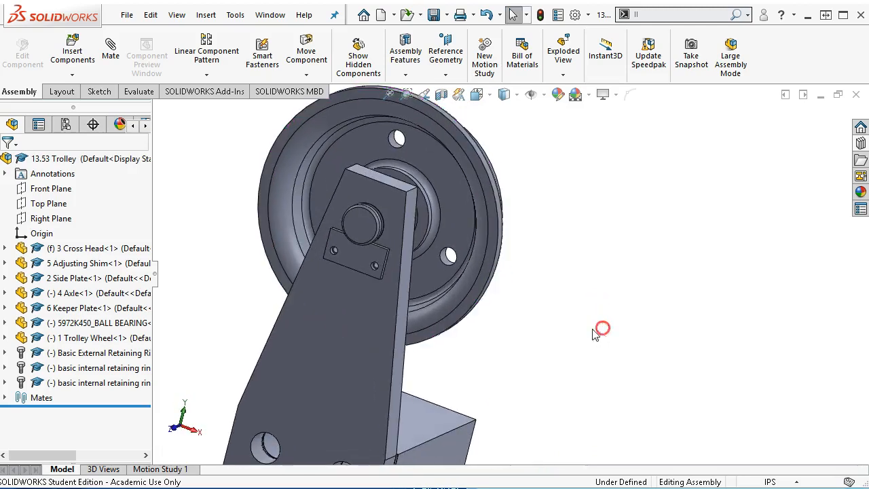
pyautogui.scroll(-4, 291, 262)
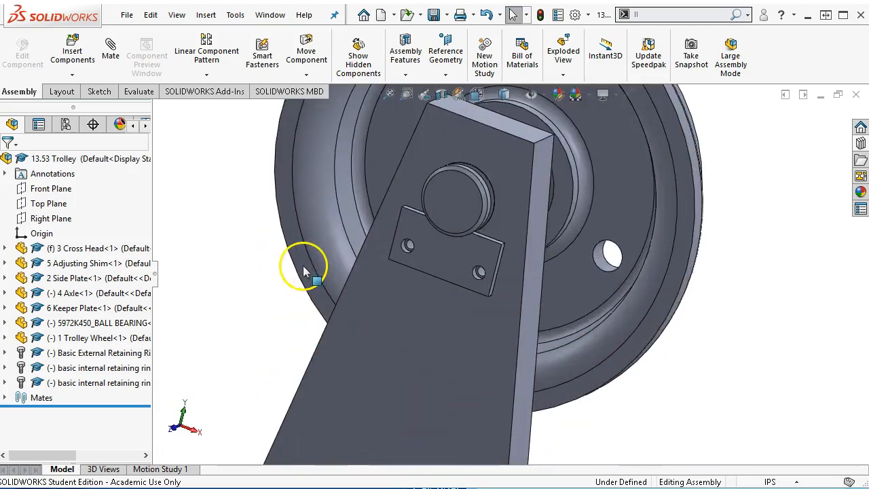
# Open the ANSI Inch Machine Screws category under Bolts and Screws in the Toolbox library.
pyautogui.scroll(-2, 303, 272)
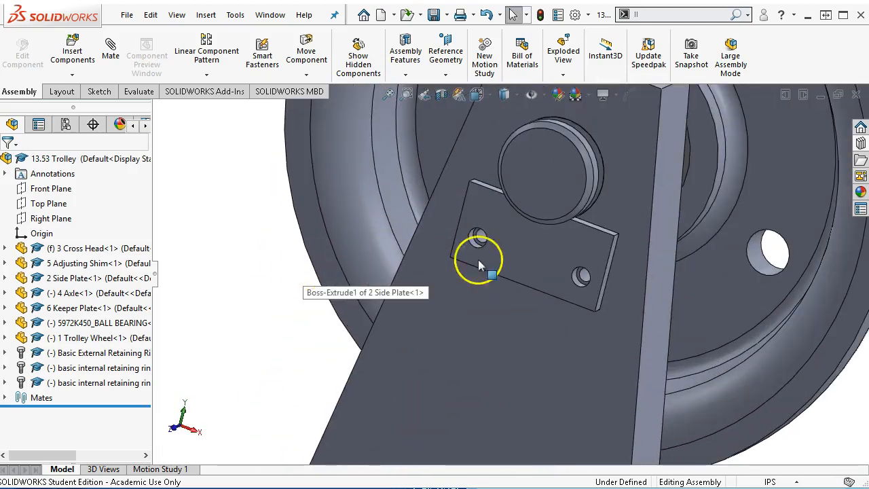
pyautogui.click(860, 144)
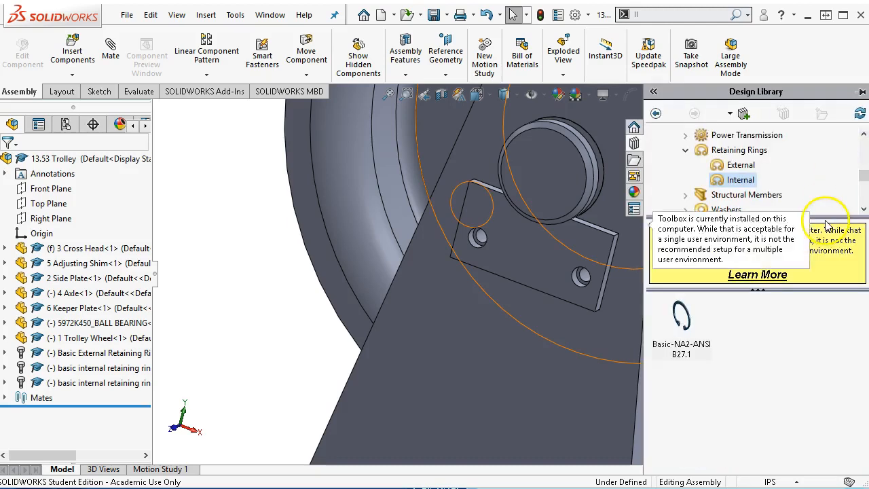
pyautogui.scroll(1, 780, 185)
pyautogui.scroll(5, 782, 185)
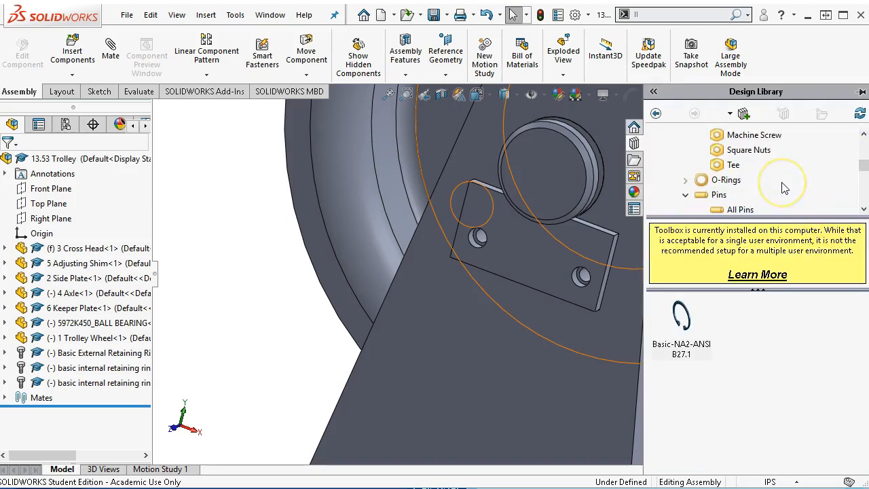
pyautogui.scroll(1, 717, 189)
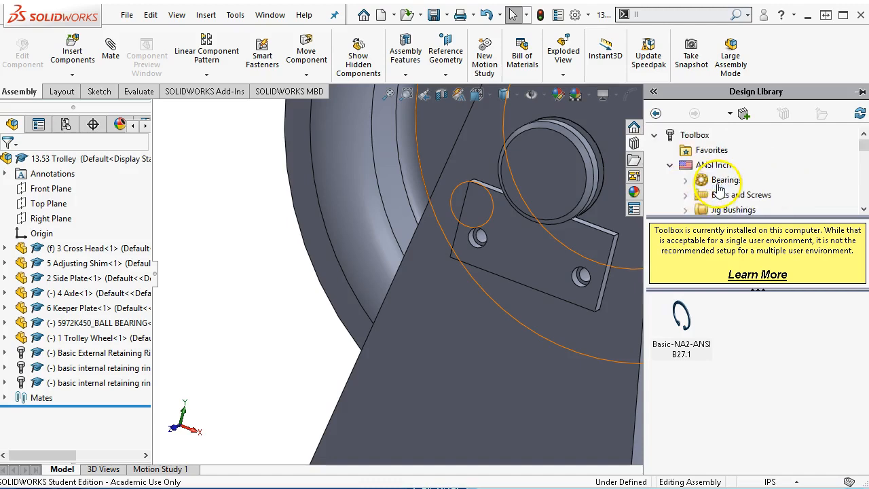
pyautogui.click(684, 198)
pyautogui.scroll(-1, 738, 197)
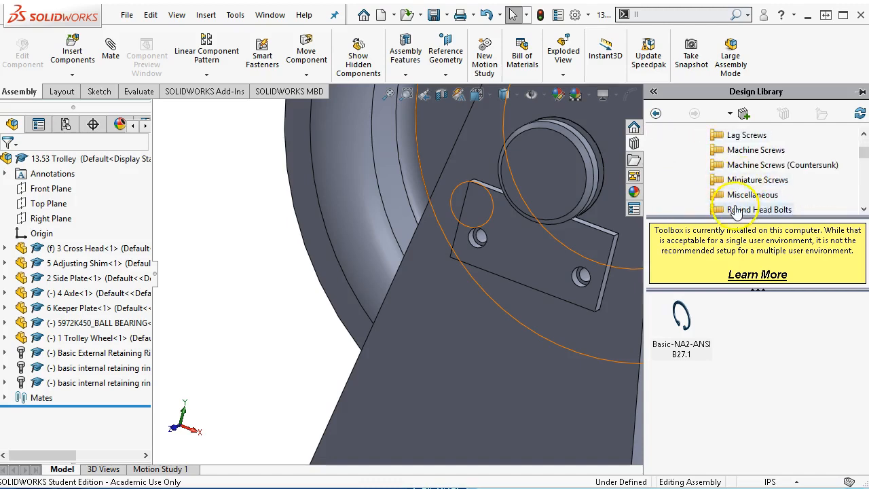
pyautogui.click(753, 152)
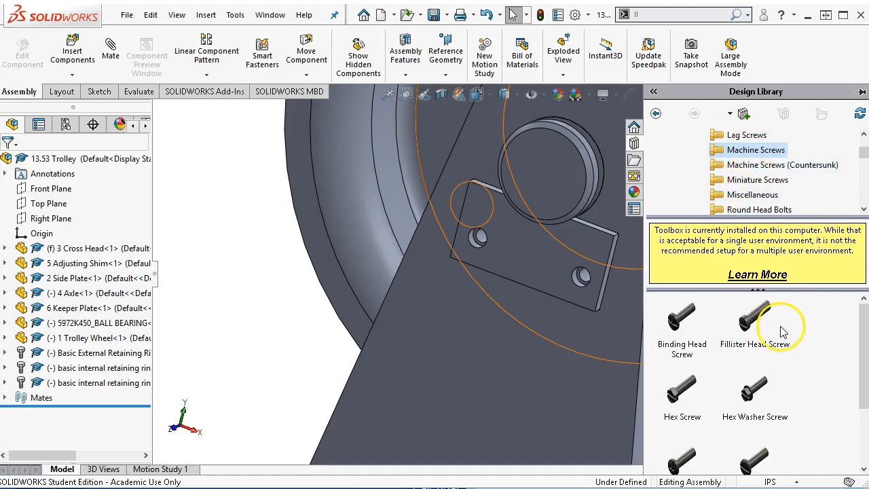
# Place a Round Head Screw in one of the keeper plate's two holes and set its size to #10-24.
pyautogui.moveTo(864, 344); pyautogui.dragTo(854, 416)
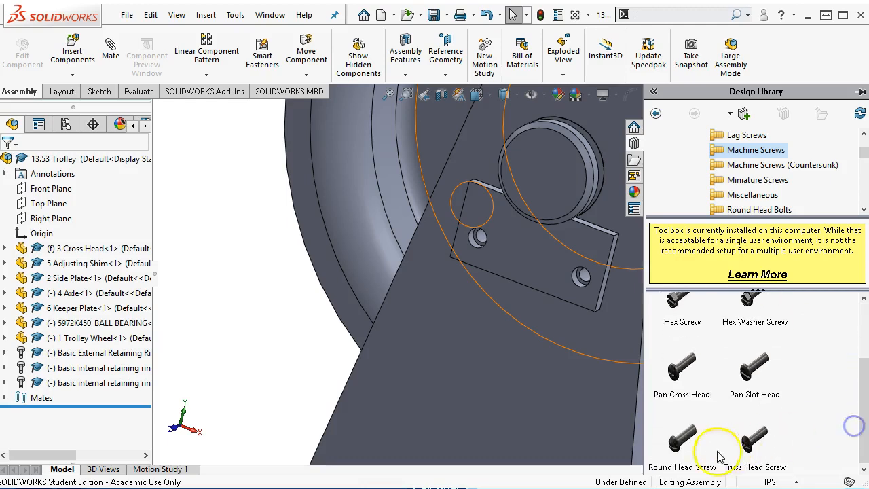
pyautogui.moveTo(678, 443); pyautogui.dragTo(483, 249)
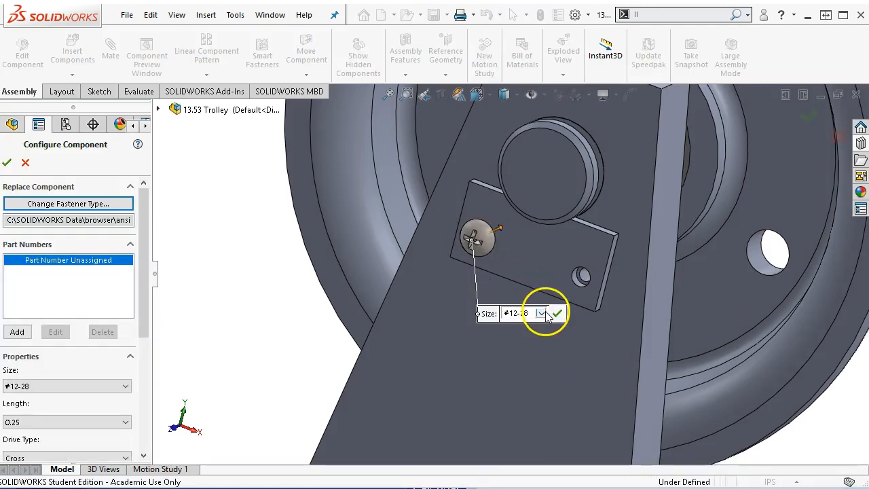
pyautogui.click(542, 312)
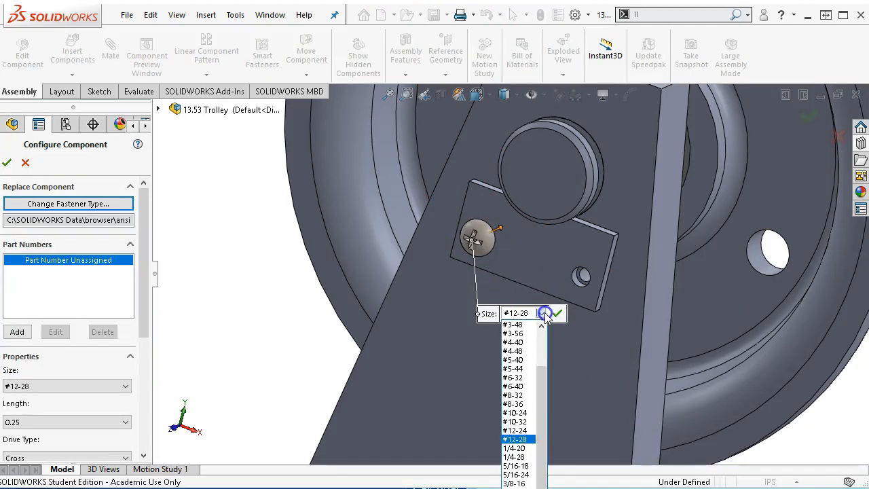
pyautogui.click(514, 413)
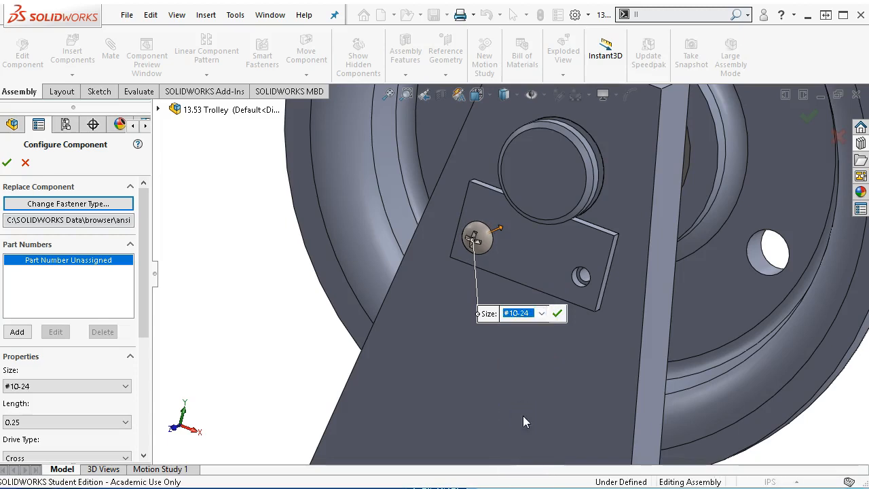
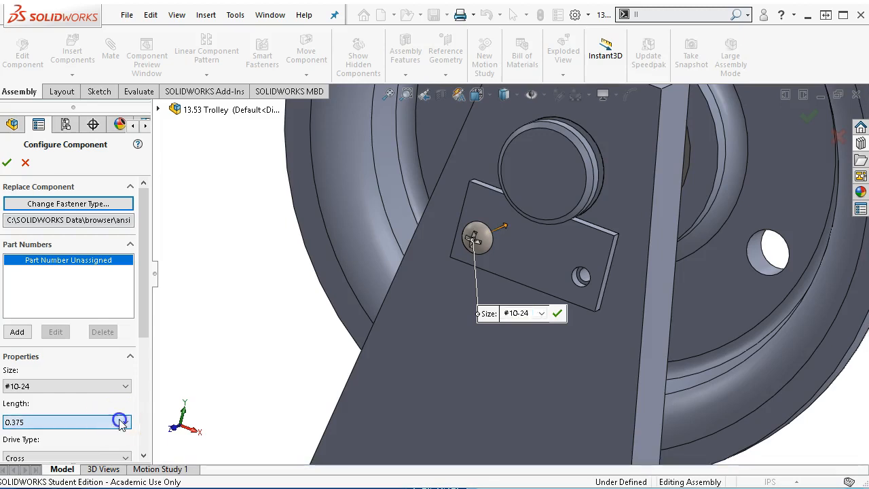
# Set the round head screw's length to 0.5 and place a second copy in the keeper plate's other hole.
pyautogui.click(125, 421)
pyautogui.click(41, 468)
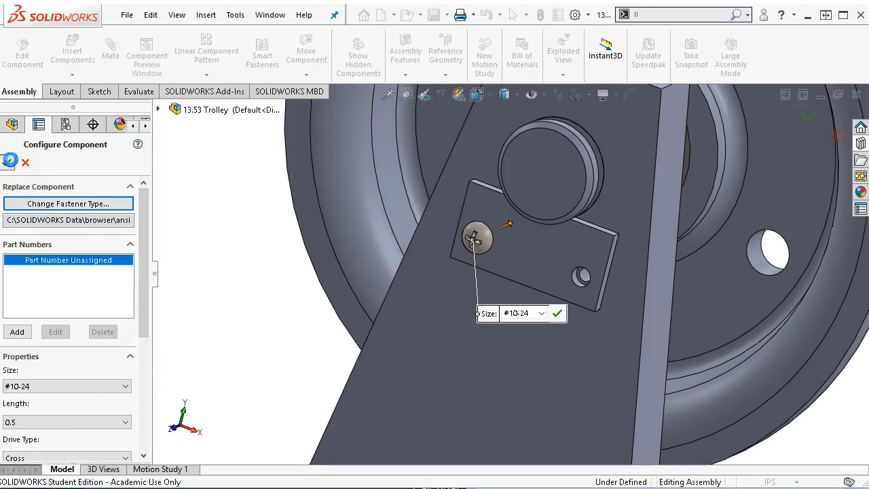
pyautogui.click(585, 296)
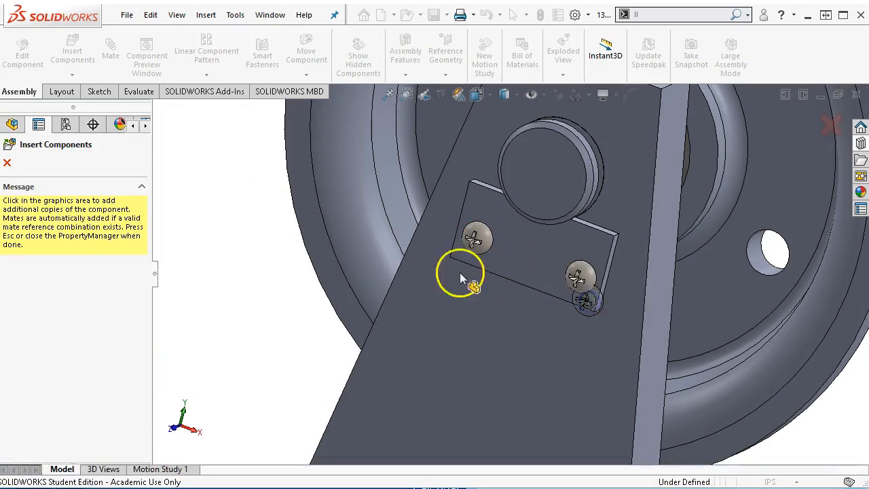
pyautogui.click(6, 163)
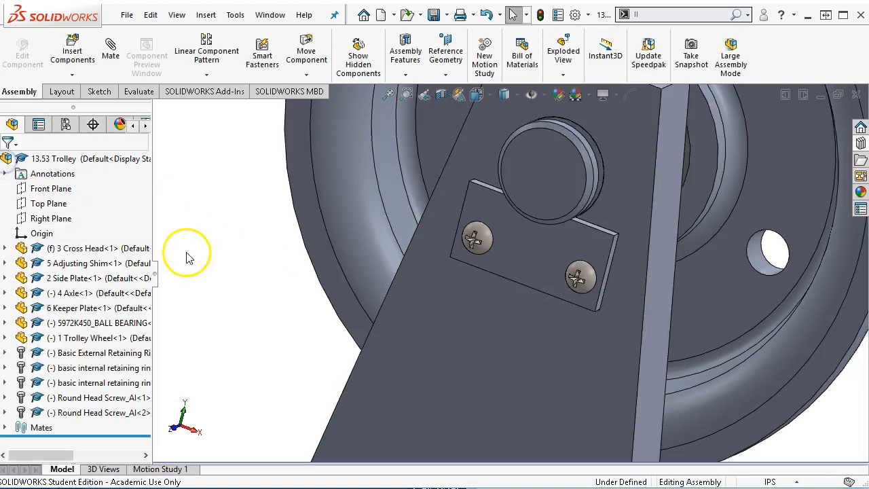
# Save the trolley assembly together with the modified ball bearing part, rebuilding the document before saving.
pyautogui.scroll(5, 214, 261)
pyautogui.moveTo(216, 260); pyautogui.dragTo(189, 238, button='middle')
pyautogui.hotkey('ctrl', 's')
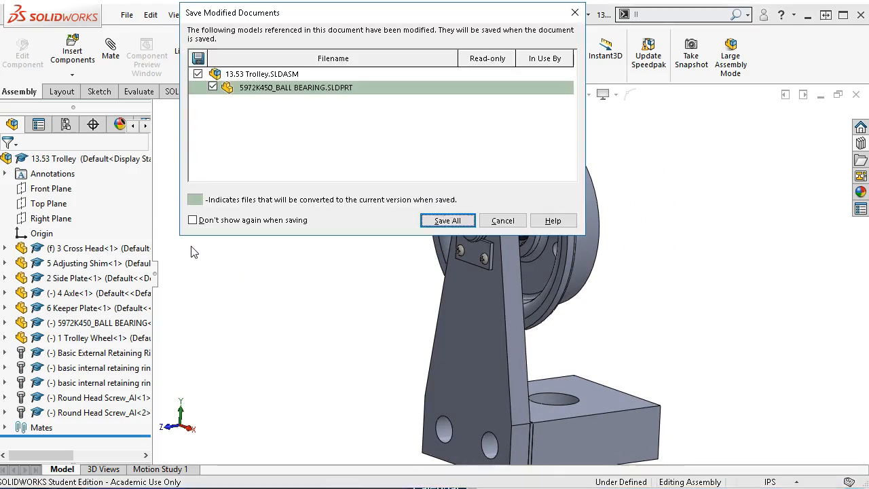
pyautogui.click(445, 220)
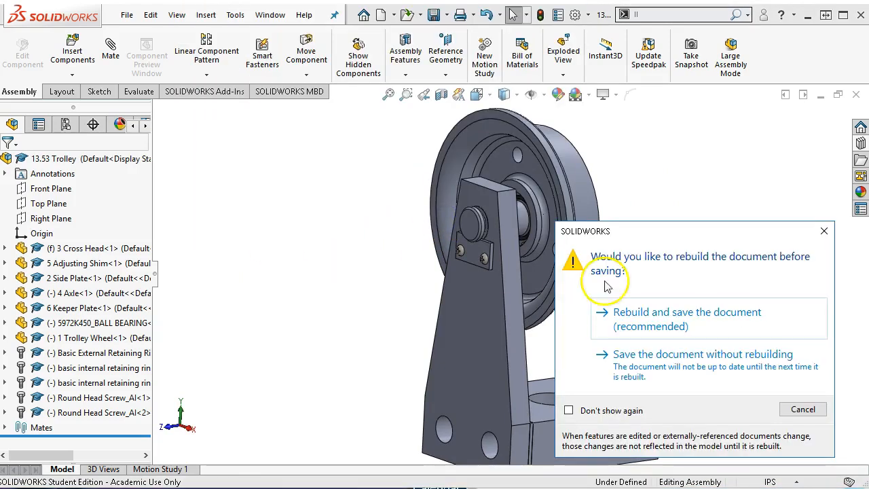
pyautogui.click(713, 317)
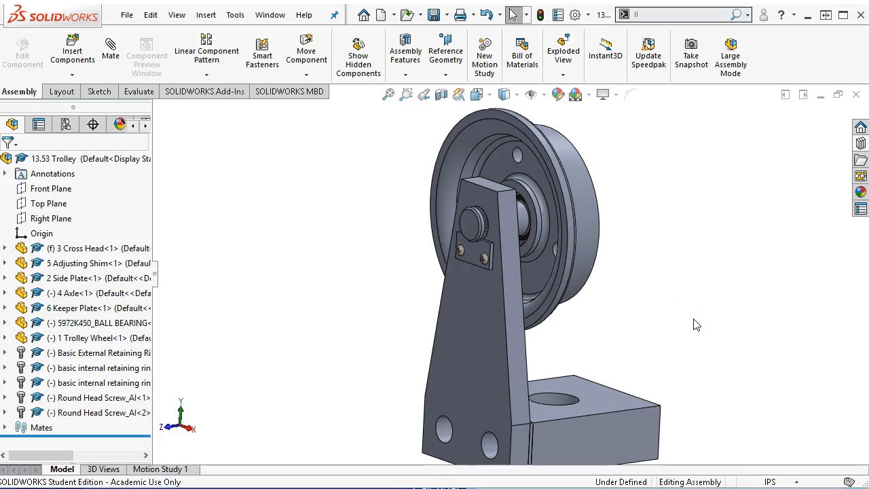
# Check the hex head bolt specification in the drawing's stock items list in the browser and return to the SOLIDWORKS assembly.
pyautogui.scroll(3, 682, 322)
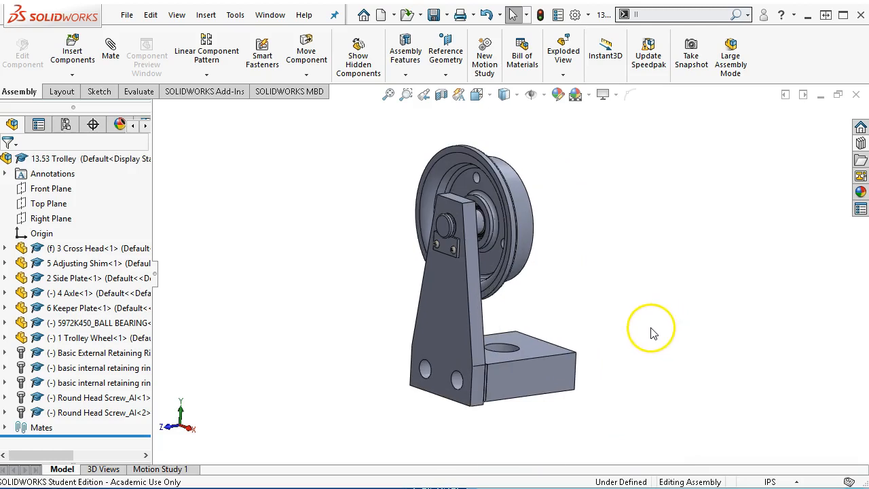
pyautogui.moveTo(419, 354)
pyautogui.mouseDown(button='middle')
pyautogui.moveTo(393, 326)
pyautogui.moveTo(390, 343)
pyautogui.mouseUp(button='middle')
pyautogui.scroll(-3, 431, 395)
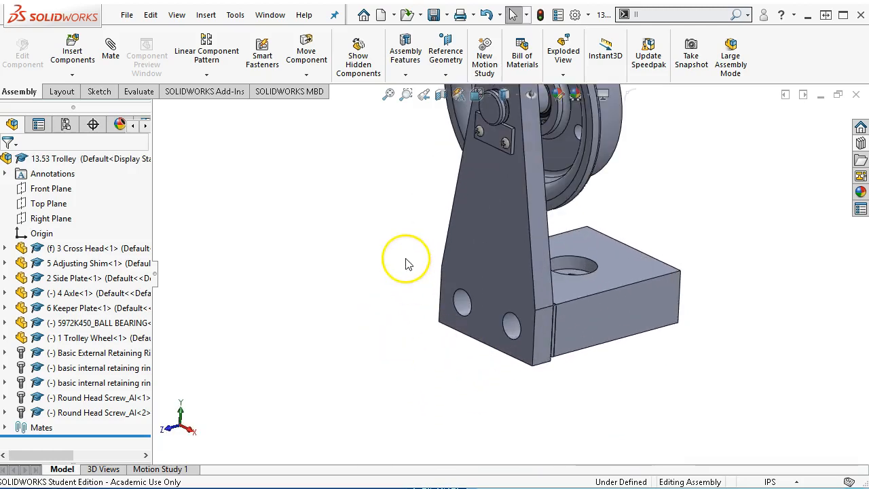
pyautogui.scroll(-3, 403, 259)
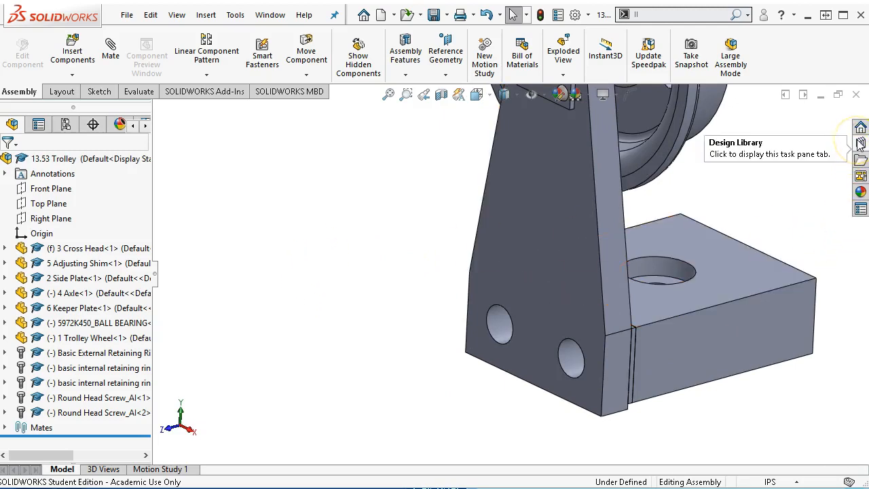
pyautogui.hotkey('alt', 'Tab')
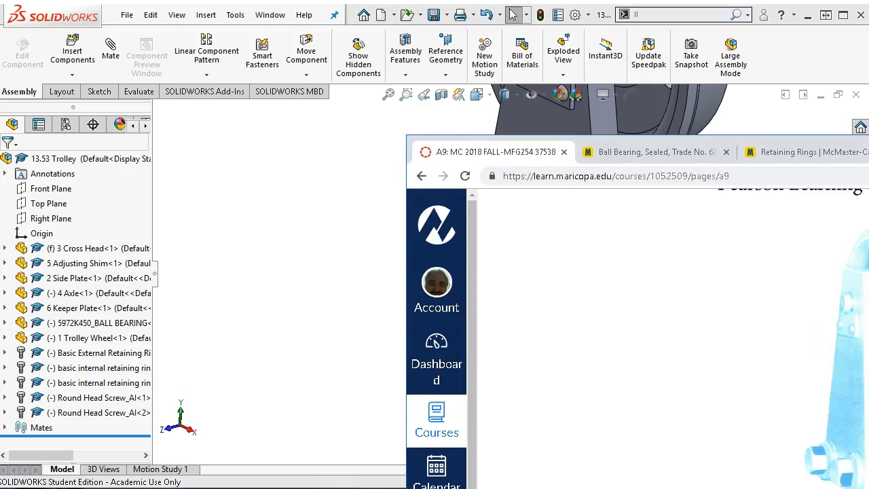
pyautogui.moveTo(868, 149)
pyautogui.mouseDown()
pyautogui.moveTo(809, 74)
pyautogui.moveTo(547, 64)
pyautogui.mouseUp()
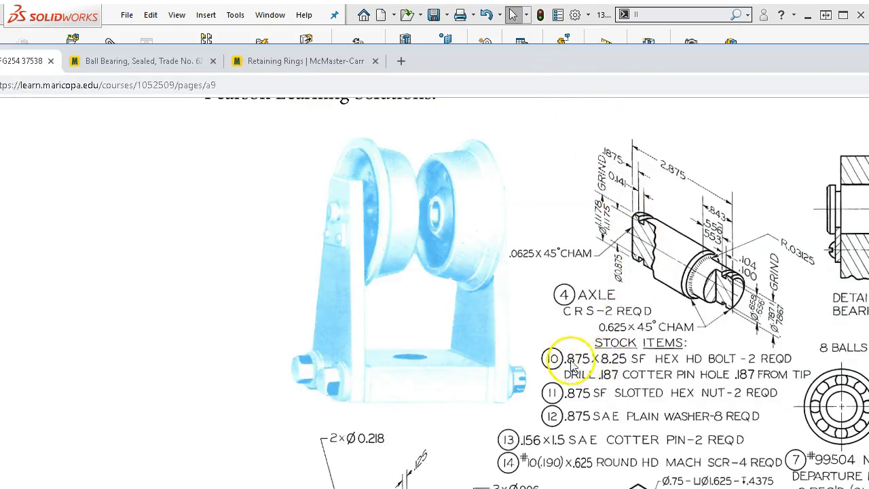
pyautogui.moveTo(529, 63); pyautogui.dragTo(868, 116)
pyautogui.click(446, 276)
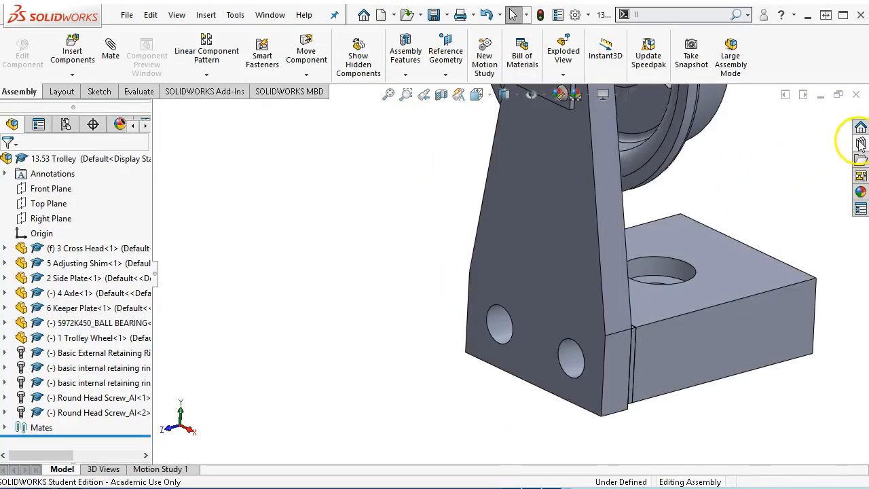
# Open the Hex Head category under Bolts and Screws in the Toolbox library.
pyautogui.click(860, 145)
pyautogui.scroll(-1, 793, 180)
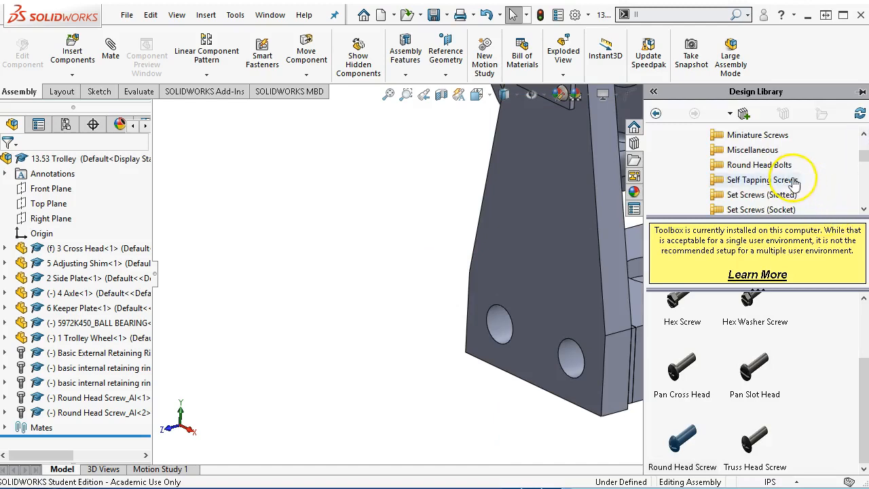
pyautogui.scroll(-2, 790, 182)
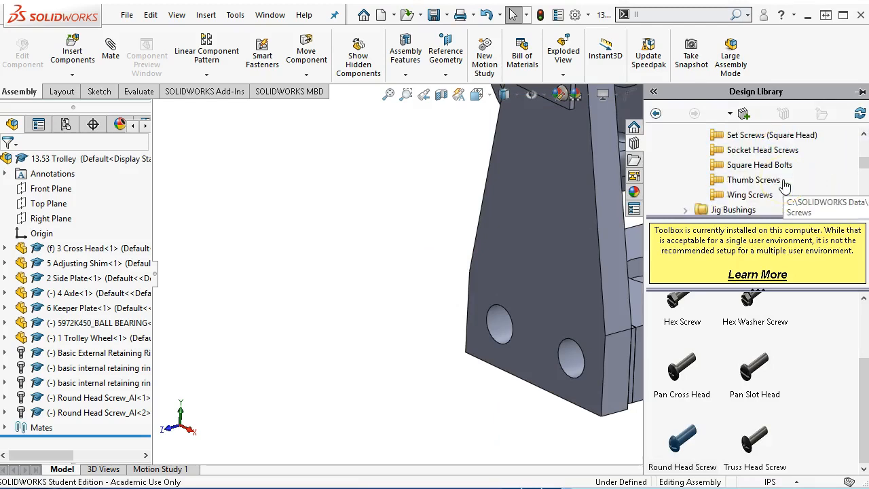
pyautogui.scroll(3, 785, 184)
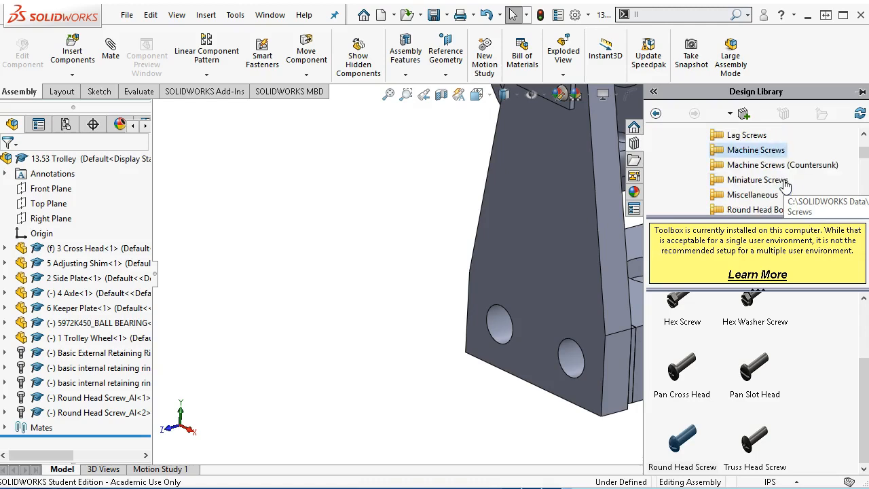
pyautogui.scroll(1, 785, 184)
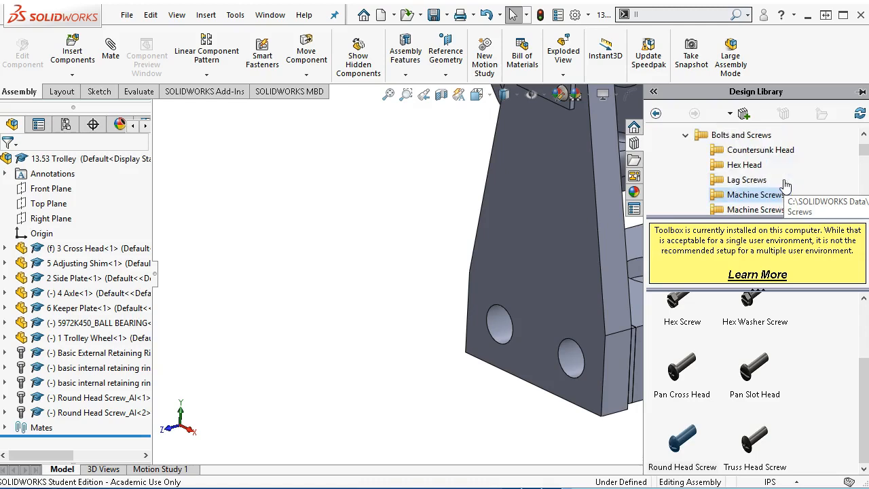
pyautogui.click(732, 167)
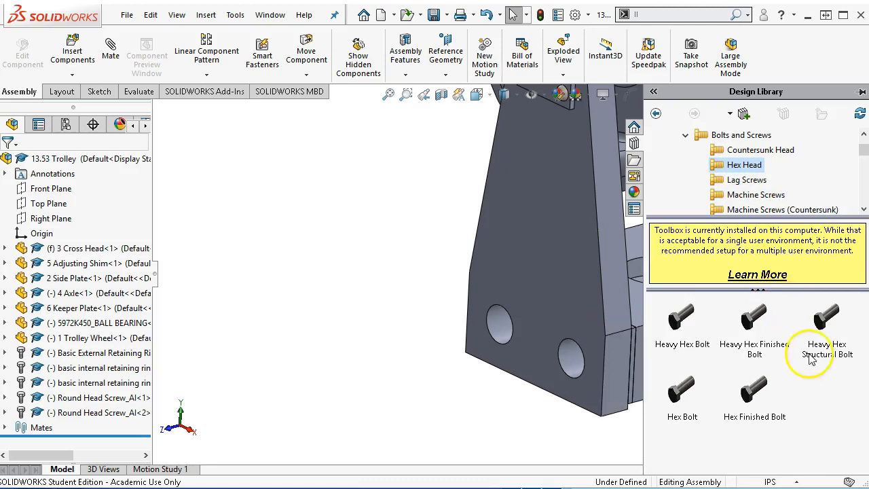
# Insert a Hex Bolt into one of the side plate's two lower holes and set its size to 7/8-9.
pyautogui.click(679, 394)
pyautogui.moveTo(629, 388); pyautogui.dragTo(502, 342)
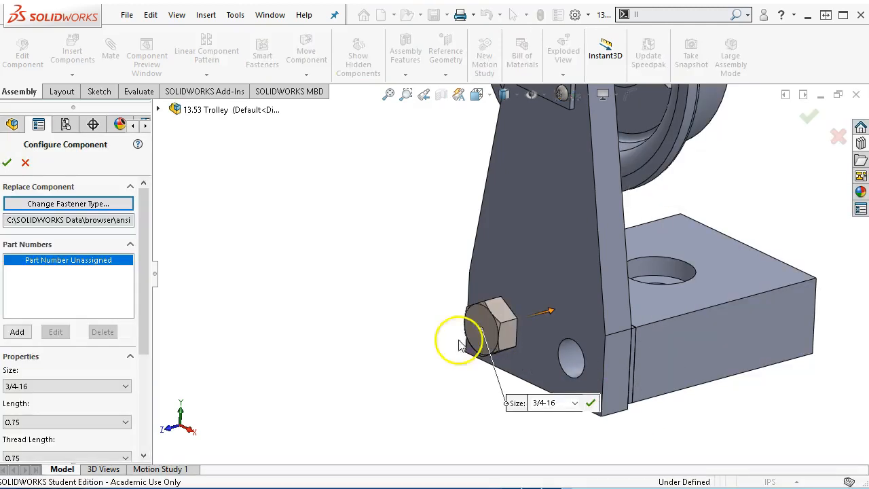
pyautogui.click(120, 386)
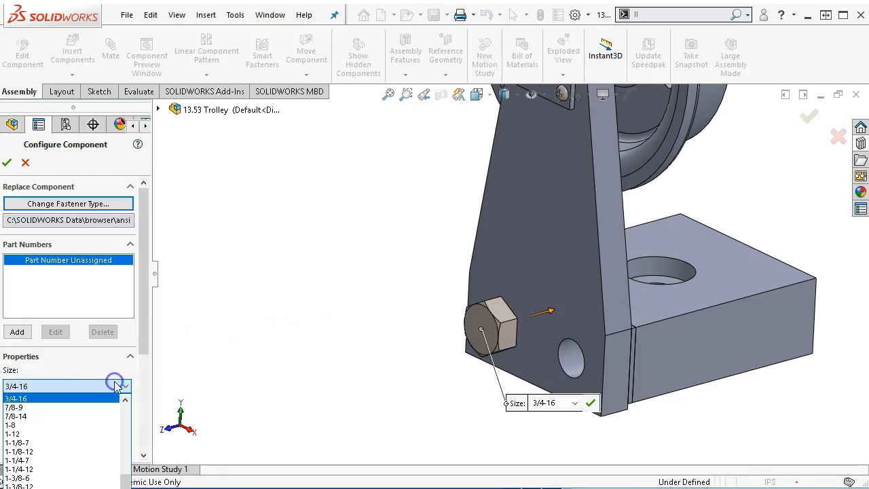
pyautogui.click(75, 410)
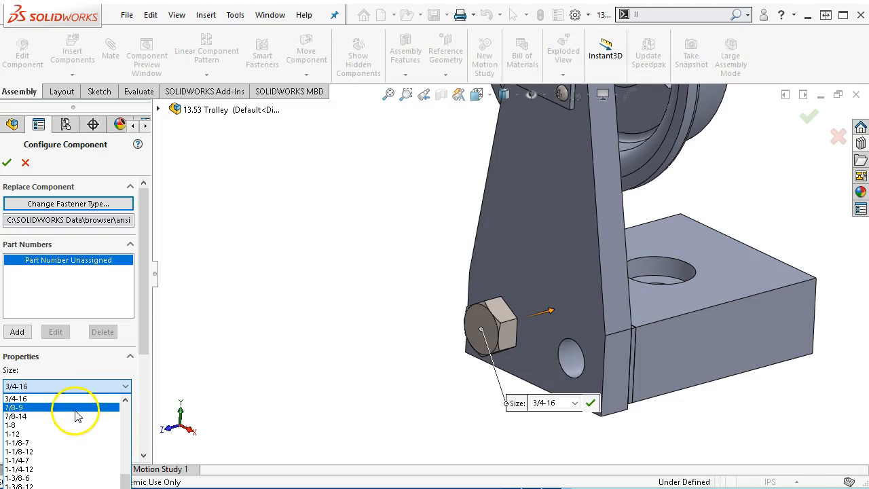
pyautogui.click(206, 362)
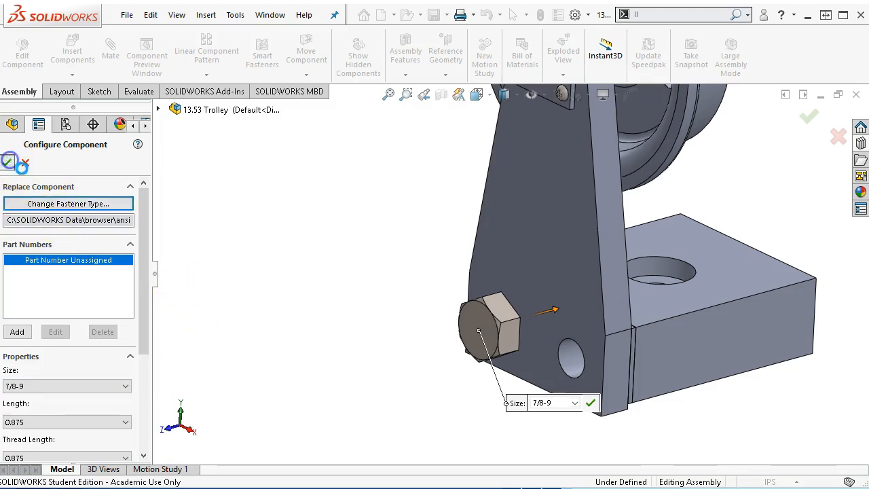
# Place a second copy of the hex bolt in the side plate's other lower hole and finish inserting copies.
pyautogui.click(585, 345)
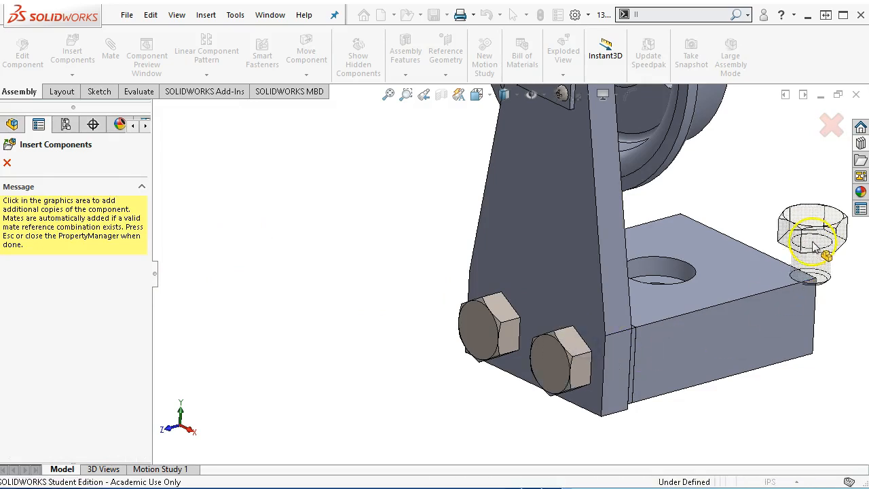
pyautogui.click(818, 128)
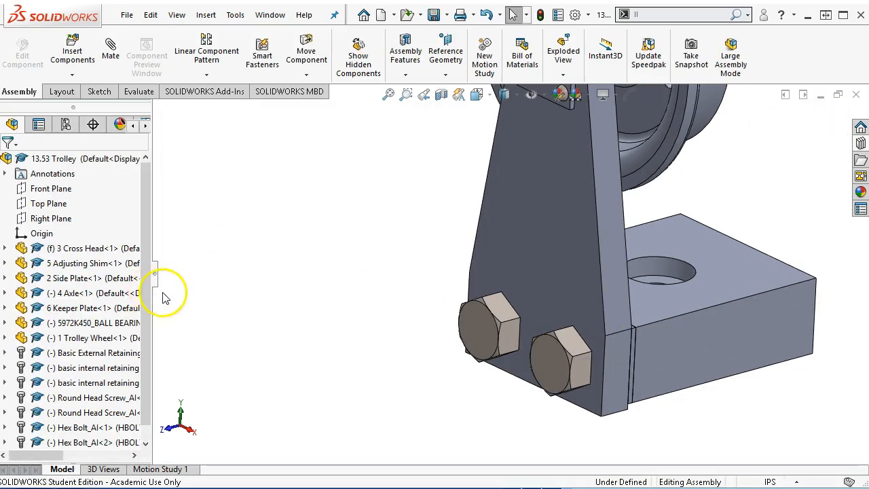
pyautogui.scroll(-1, 146, 333)
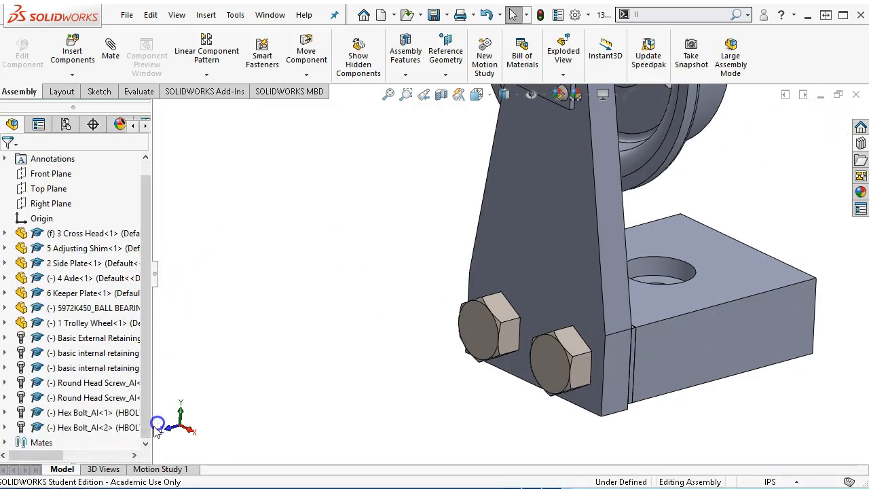
# Try to set the length of both Toolbox hex bolts to 8.5.
pyautogui.click(80, 427)
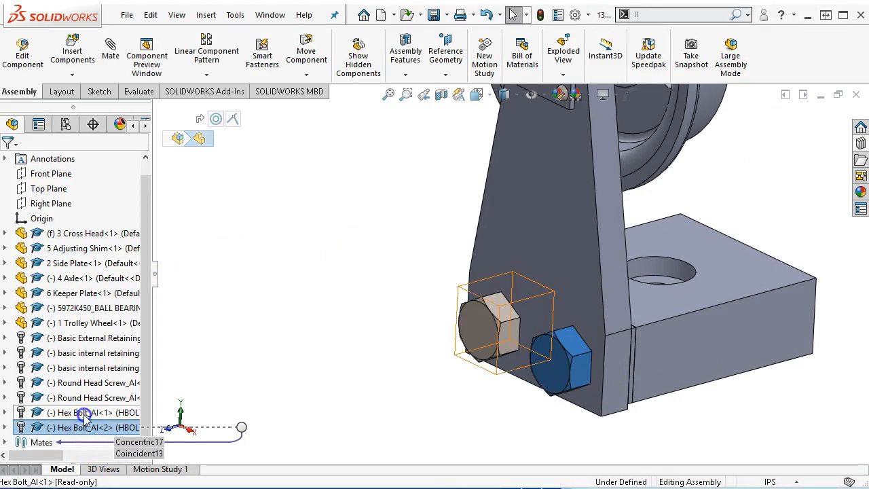
pyautogui.keyDown('ctrl'); pyautogui.click(83, 413); pyautogui.keyUp('ctrl')
pyautogui.rightClick(85, 415)
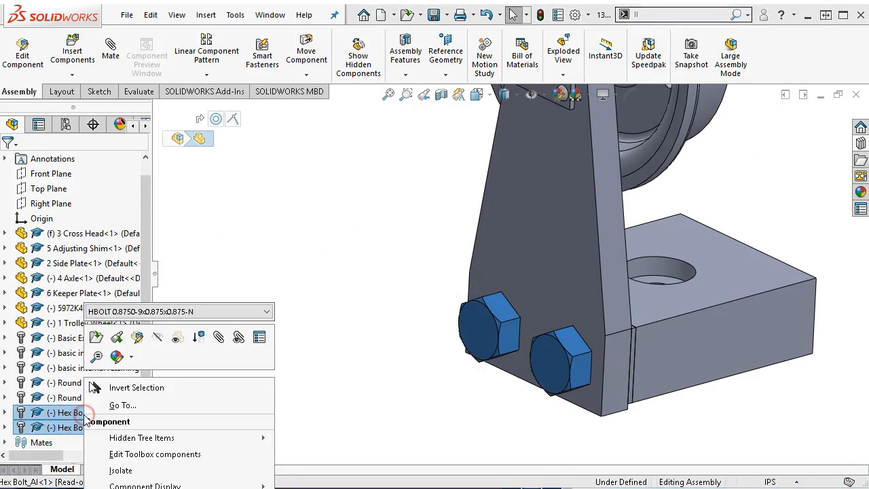
pyautogui.click(134, 454)
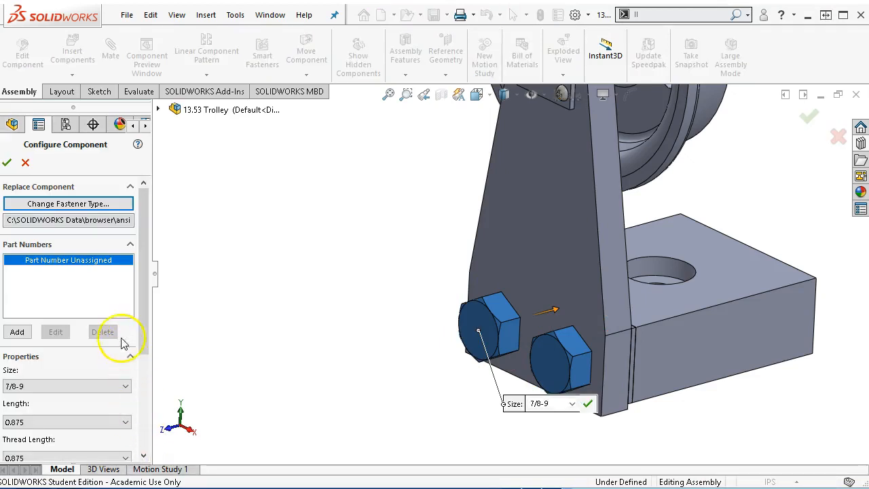
pyautogui.moveTo(148, 327); pyautogui.dragTo(151, 401)
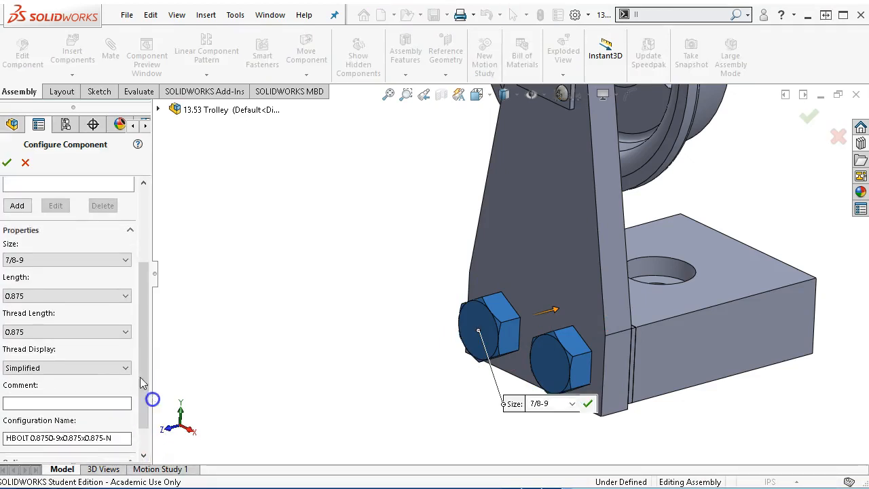
pyautogui.click(75, 297)
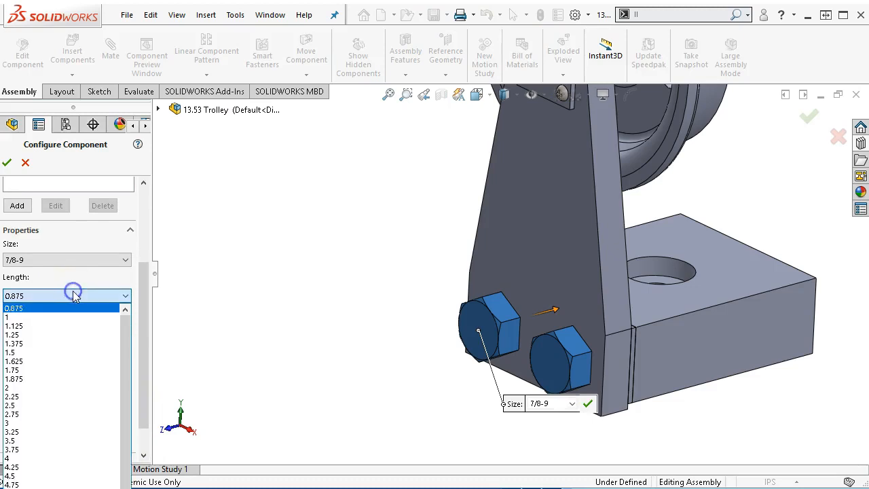
pyautogui.scroll(-2, 83, 374)
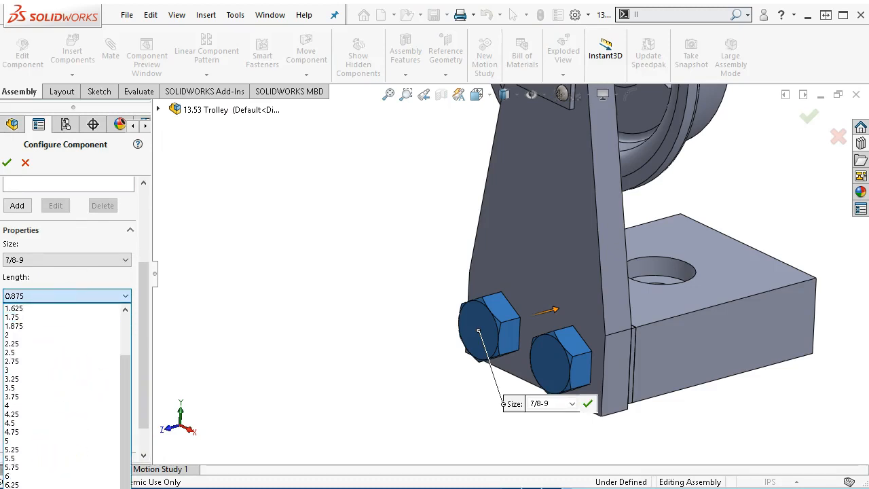
pyautogui.click(81, 488)
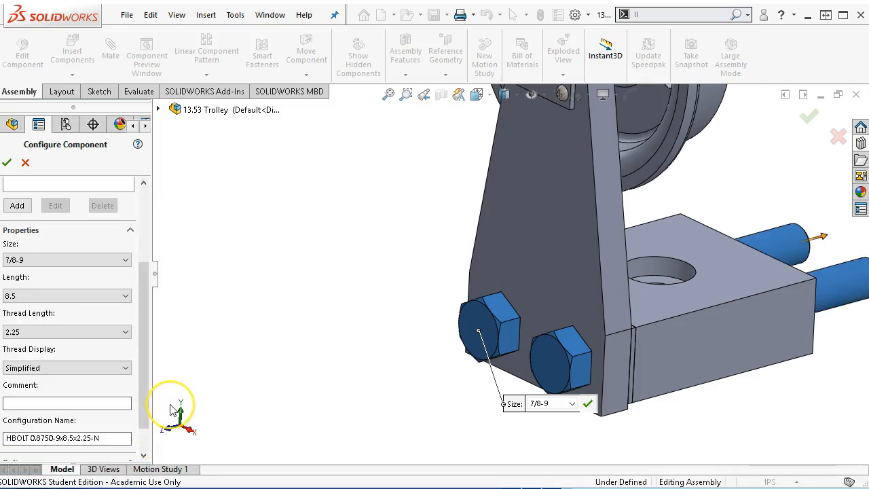
pyautogui.moveTo(355, 382); pyautogui.dragTo(329, 403, button='middle')
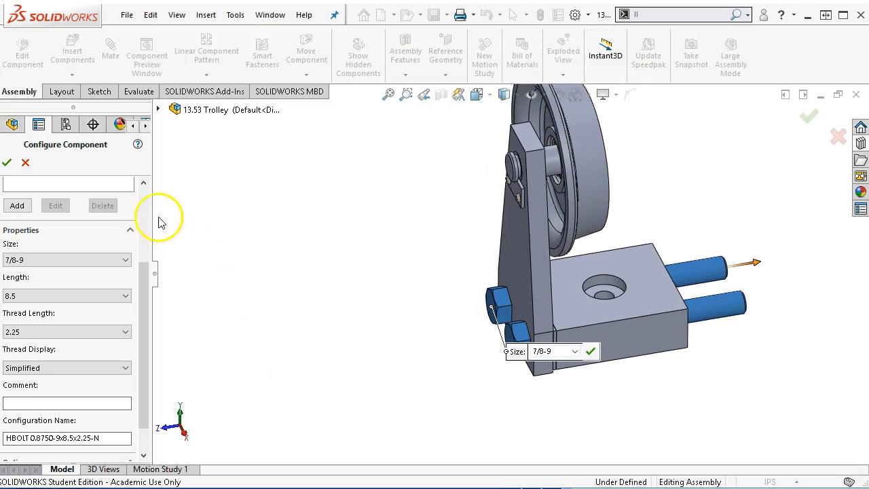
pyautogui.click(25, 163)
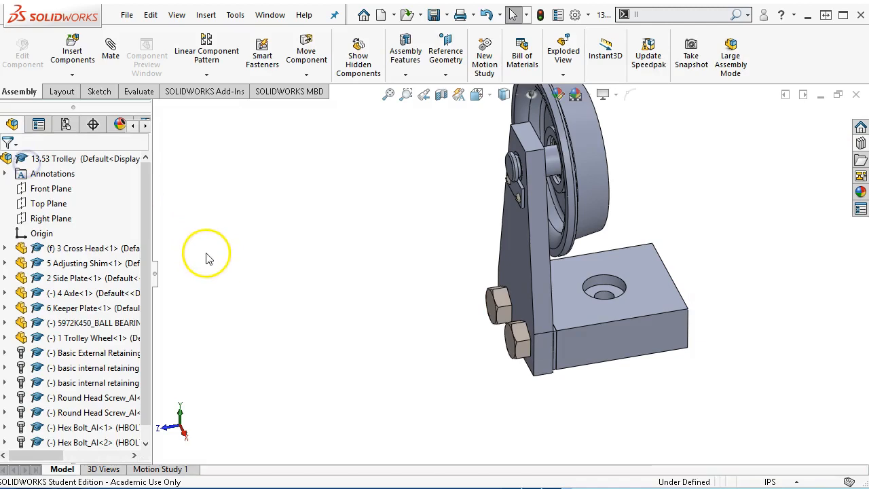
# Undo the insertion of both hex bolts in the side plate's lower holes.
pyautogui.hotkey('ctrl', 'z')
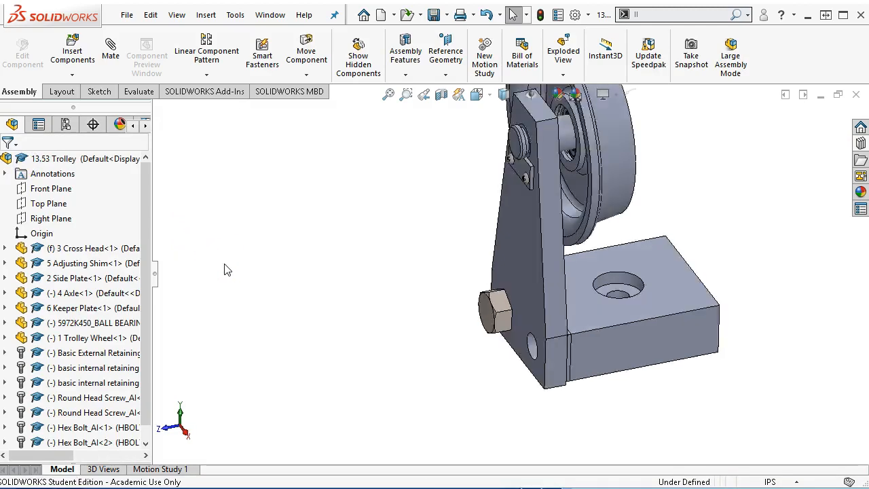
pyautogui.hotkey('ctrl', 'z')
pyautogui.click(204, 163)
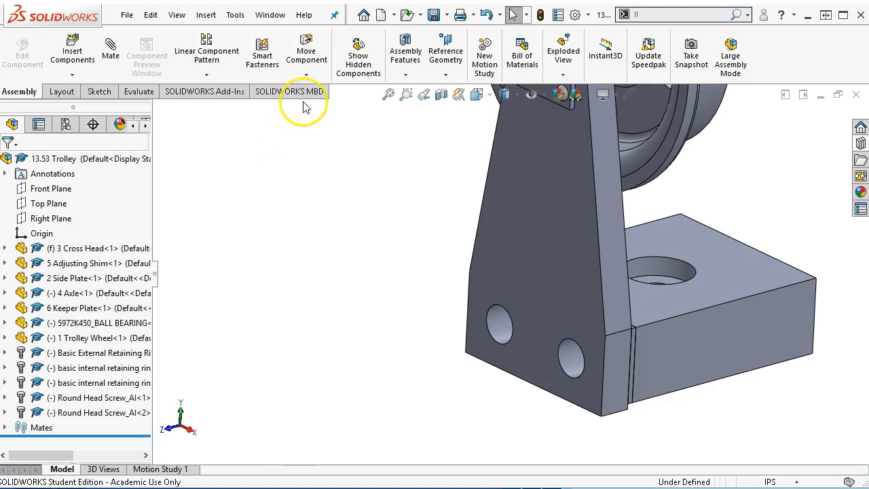
# Try to fill the side plate's lower holes with Smart Fasteners.
pyautogui.click(262, 59)
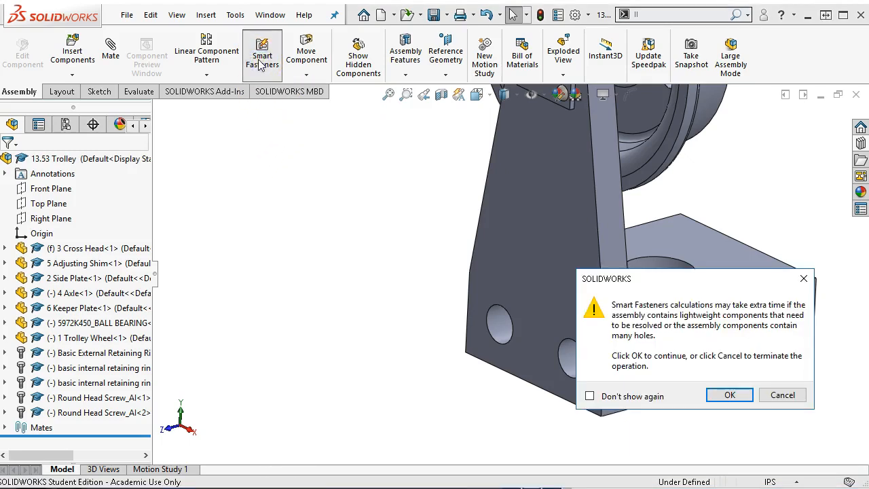
pyautogui.click(727, 397)
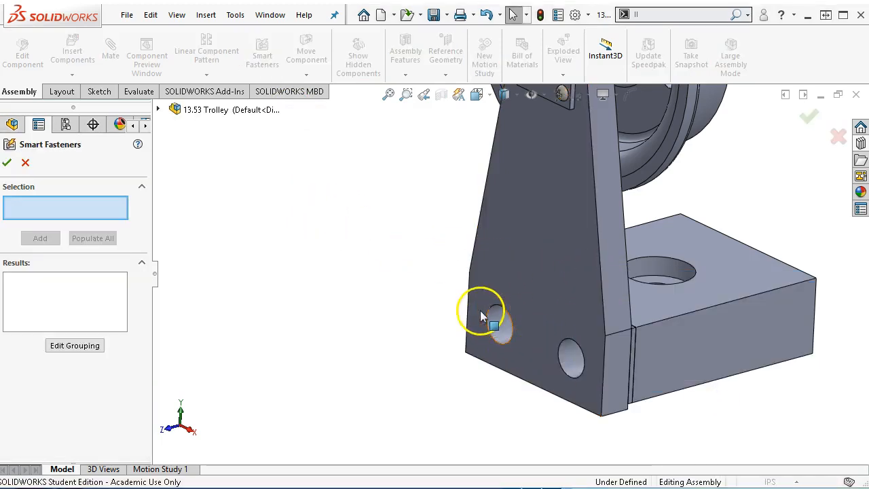
pyautogui.click(496, 323)
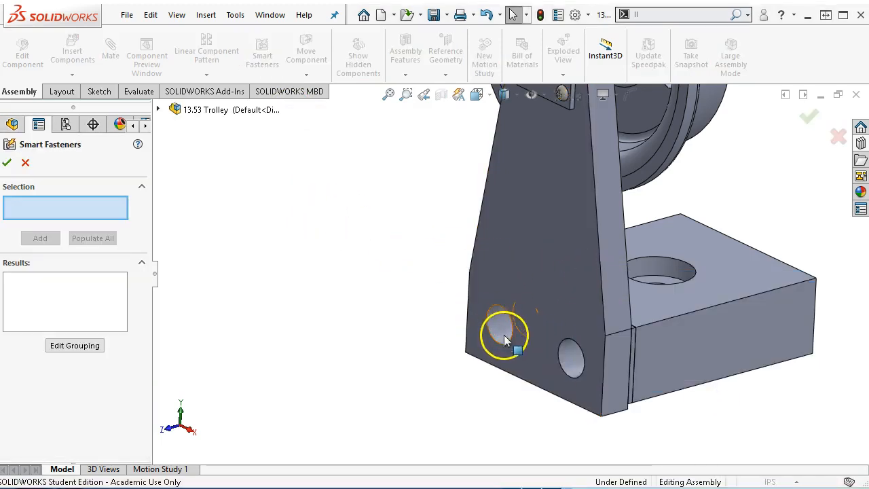
pyautogui.click(565, 360)
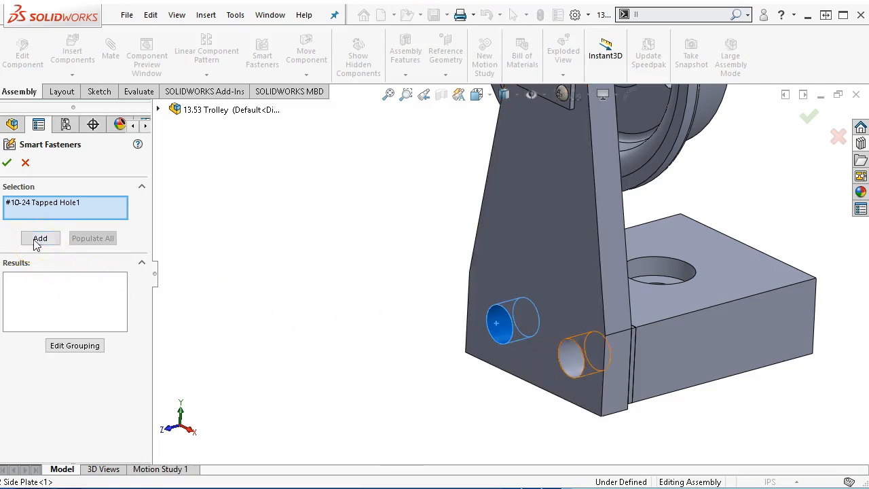
pyautogui.scroll(2, 425, 327)
pyautogui.moveTo(424, 331); pyautogui.dragTo(423, 333, button='middle')
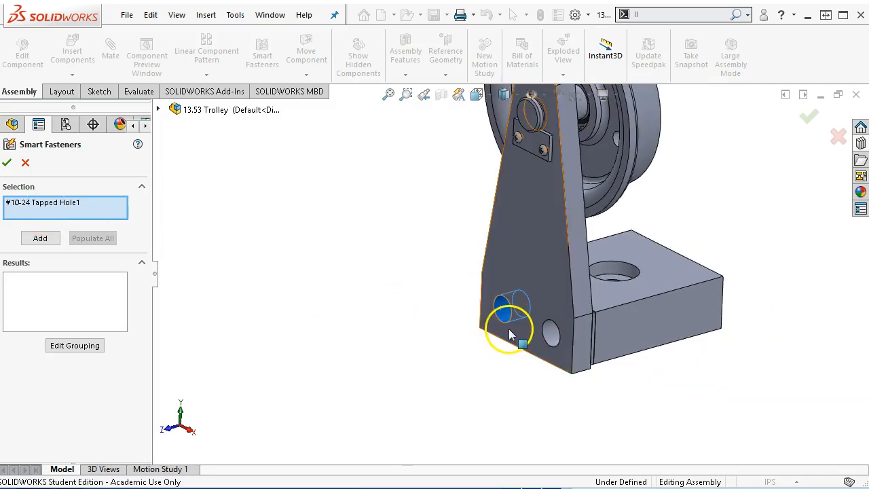
pyautogui.scroll(-1, 508, 328)
pyautogui.click(39, 239)
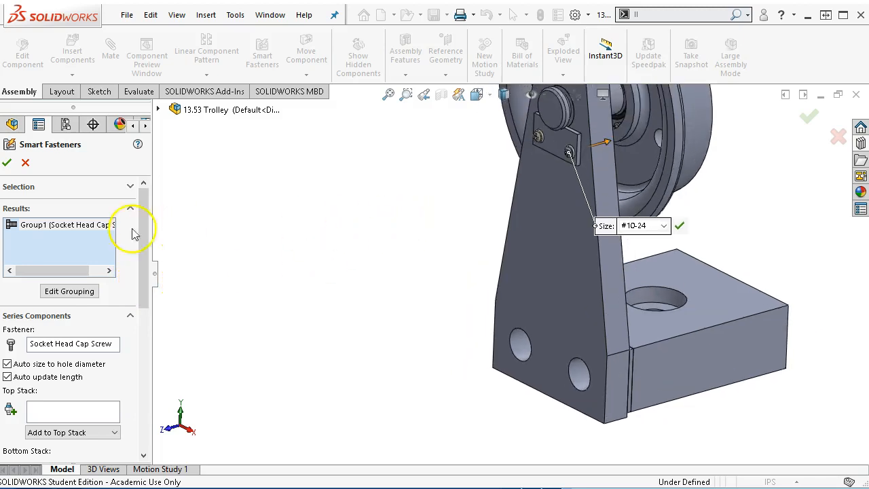
pyautogui.click(26, 164)
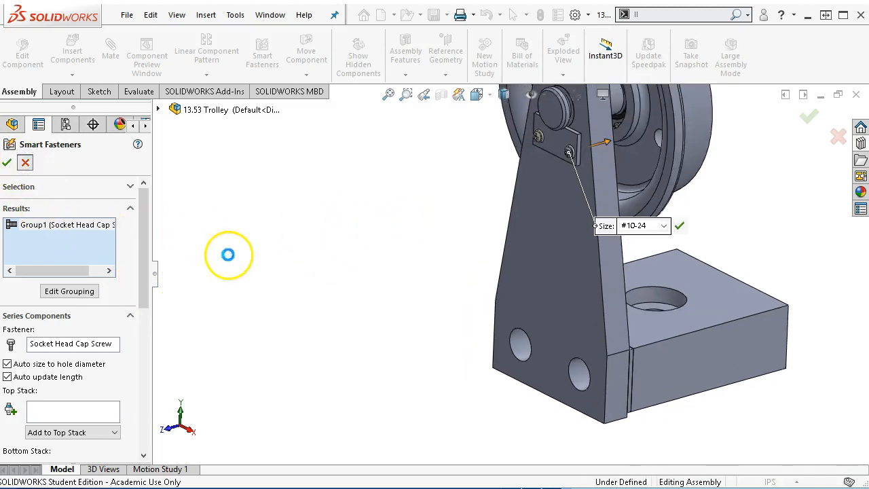
# Restart Smart Fasteners, suppressing its calculation warning for future runs, and select a lower hole and the outer face of the side plate.
pyautogui.click(510, 341)
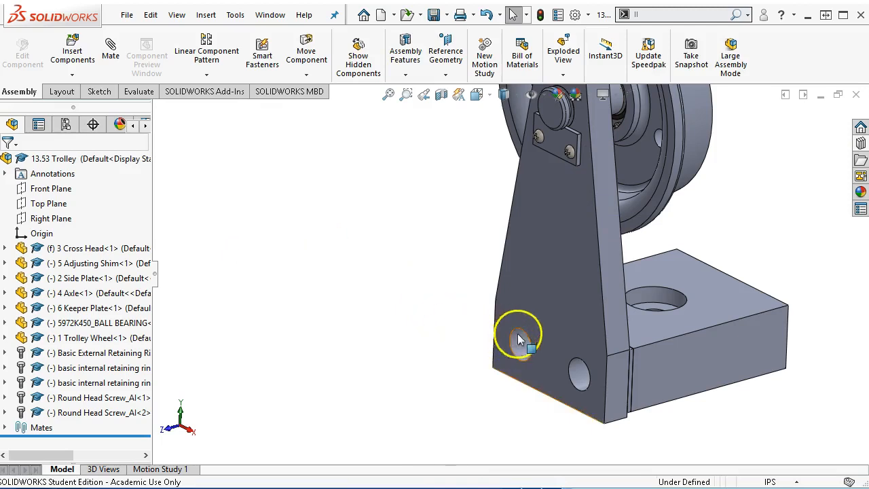
pyautogui.click(262, 56)
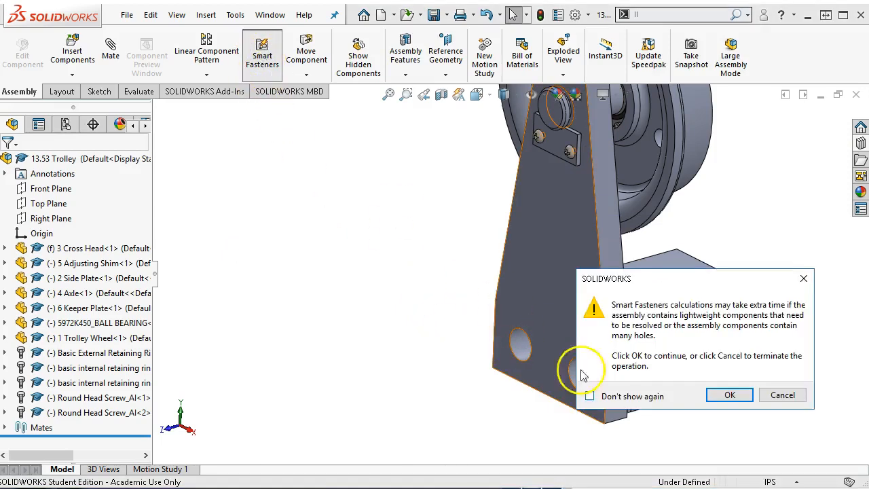
pyautogui.click(628, 398)
pyautogui.click(727, 395)
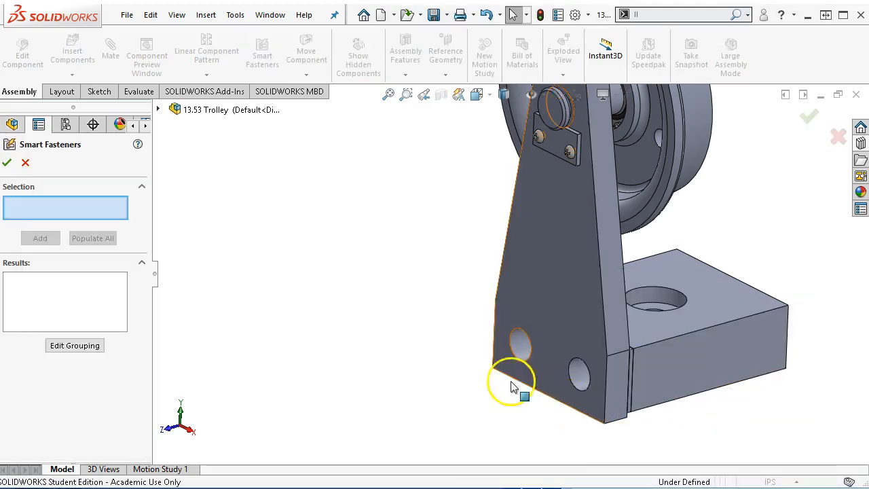
pyautogui.click(514, 335)
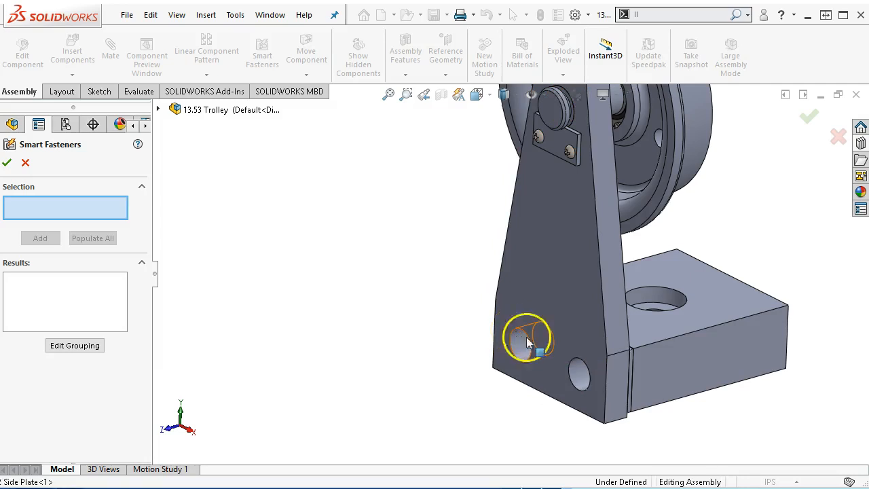
pyautogui.click(542, 378)
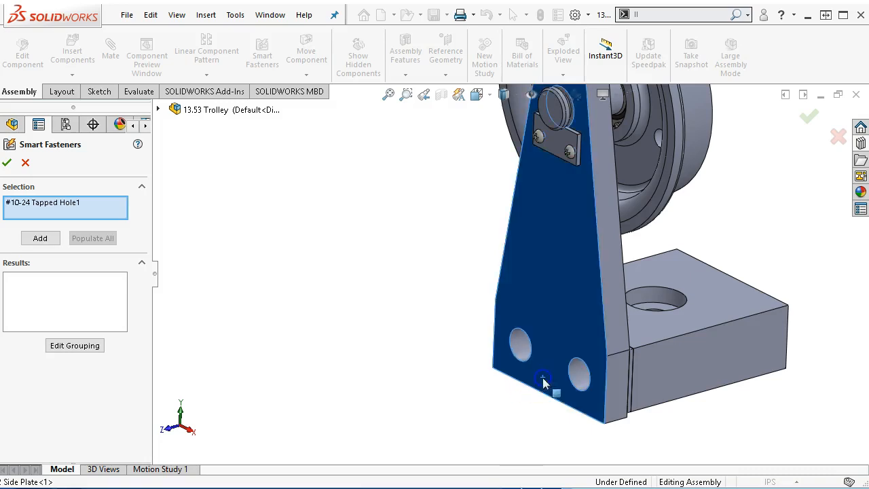
# Open the Smart Fasteners grouping, select both lower holes of the side plate, and return to editing the fasteners.
pyautogui.click(68, 346)
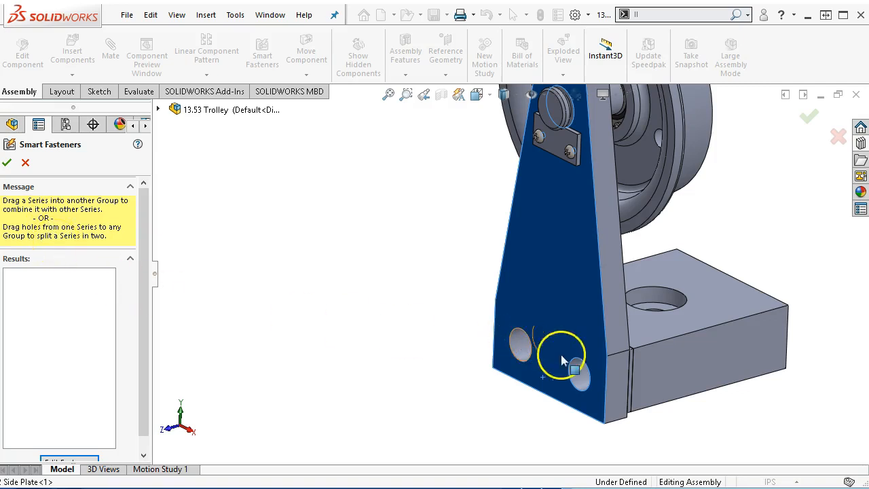
pyautogui.click(582, 375)
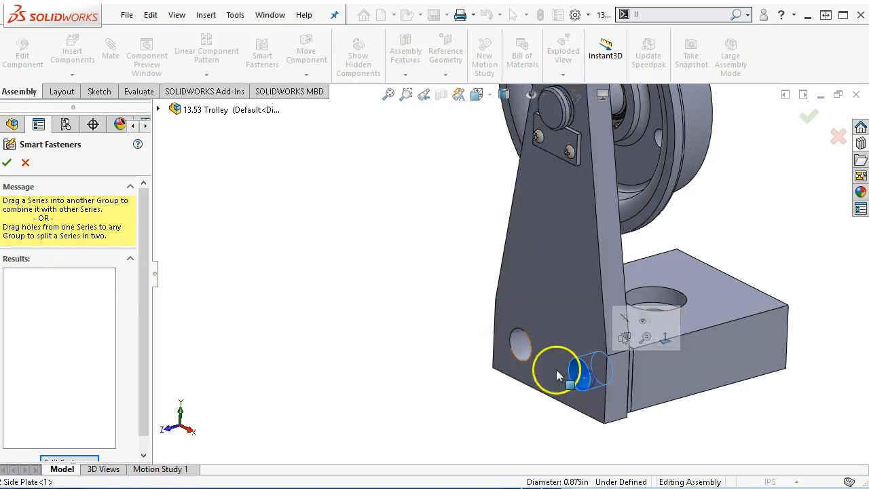
pyautogui.keyDown('ctrl'); pyautogui.click(520, 349); pyautogui.keyUp('ctrl')
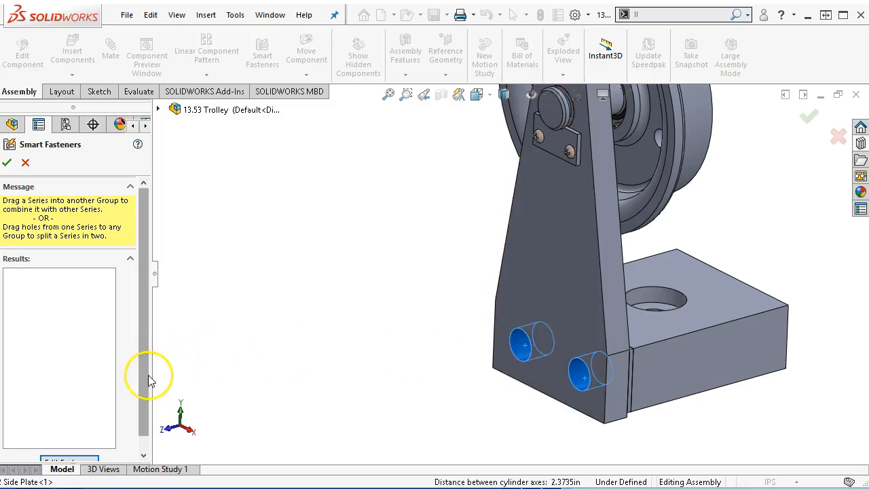
pyautogui.moveTo(149, 380); pyautogui.dragTo(141, 398)
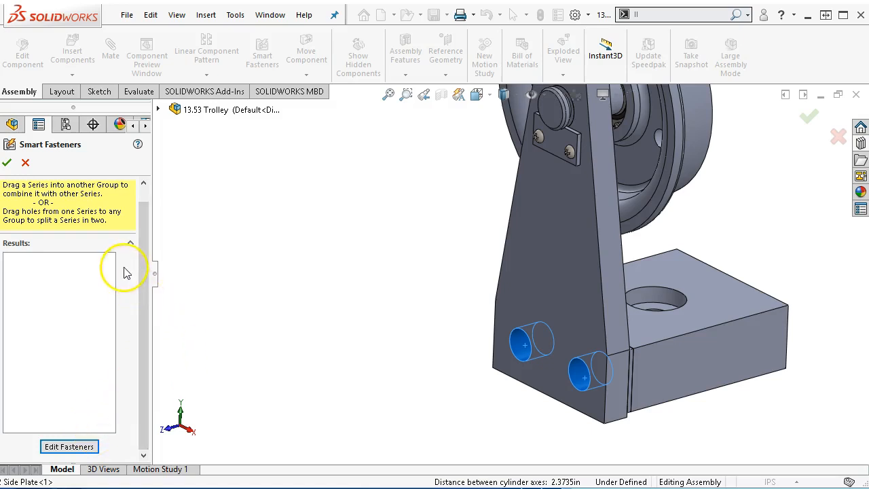
pyautogui.moveTo(142, 257); pyautogui.dragTo(140, 287)
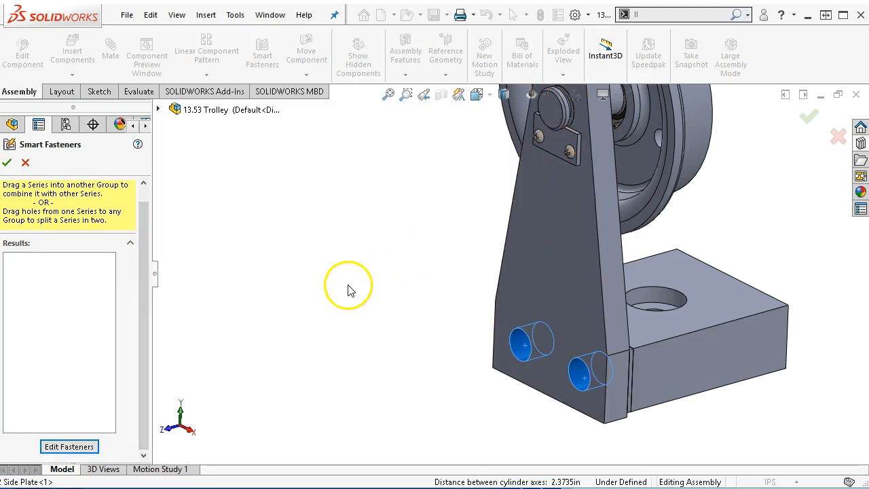
pyautogui.click(51, 283)
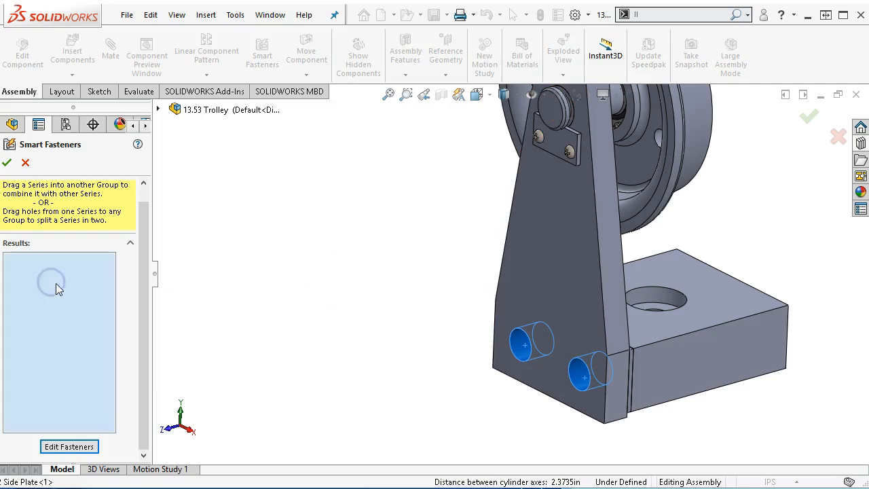
pyautogui.click(47, 448)
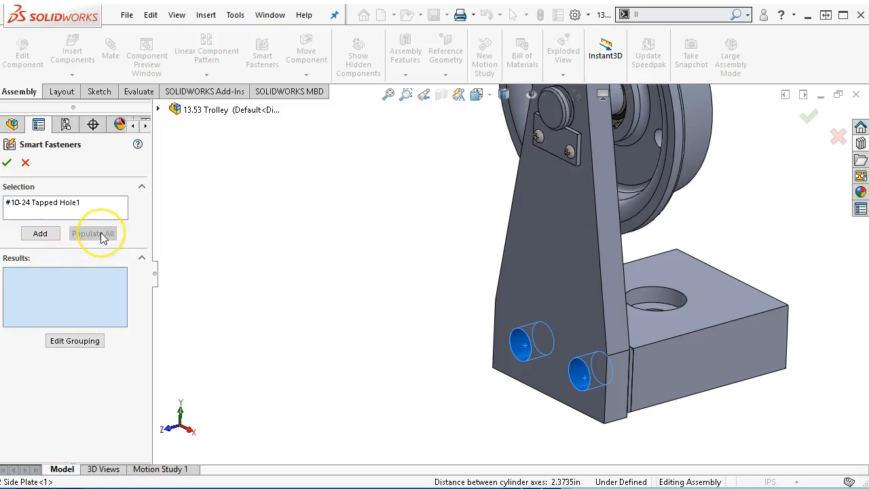
# Check the side plate's features and solid bodies in the feature tree, and add Smart Fasteners for #10-24 Tapped Hole1.
pyautogui.click(40, 236)
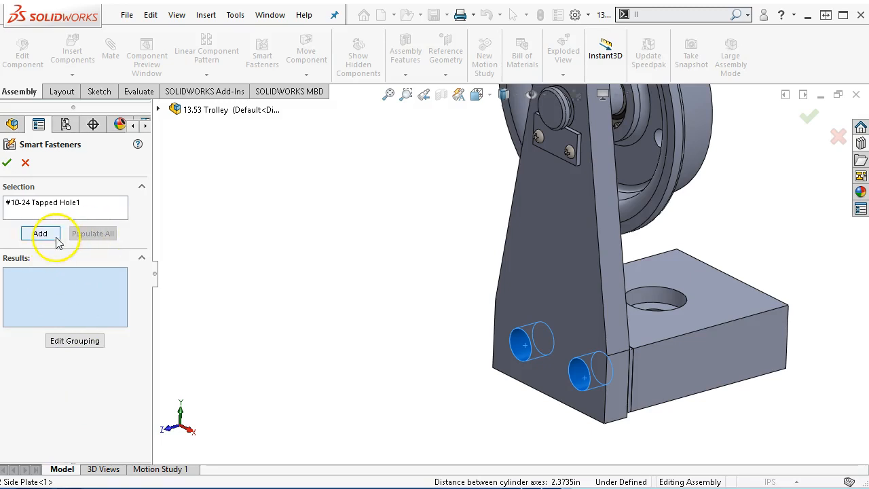
pyautogui.click(40, 205)
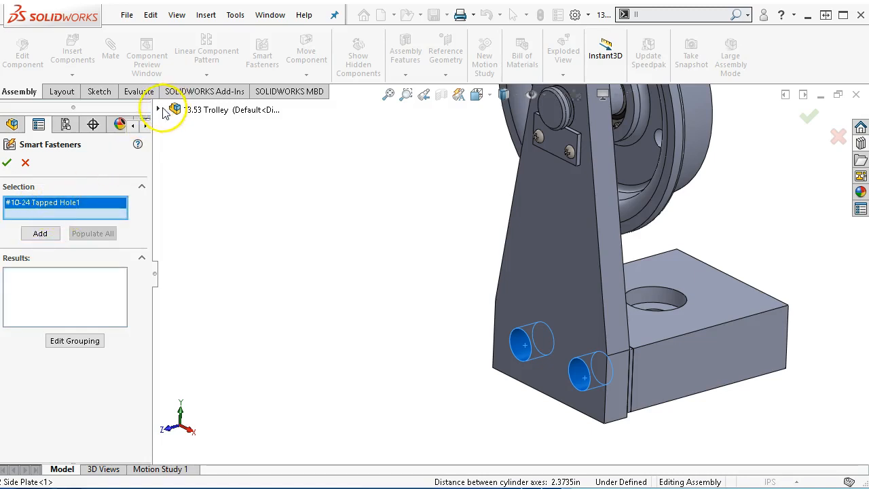
pyautogui.click(158, 109)
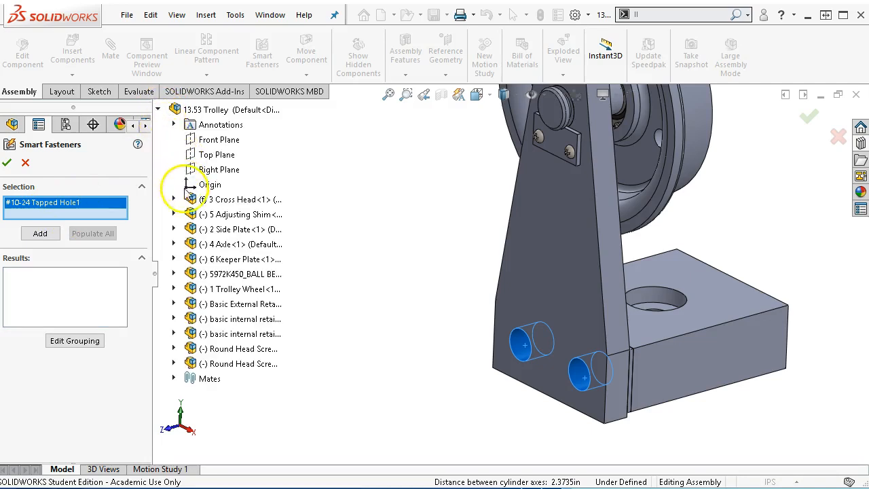
pyautogui.click(174, 230)
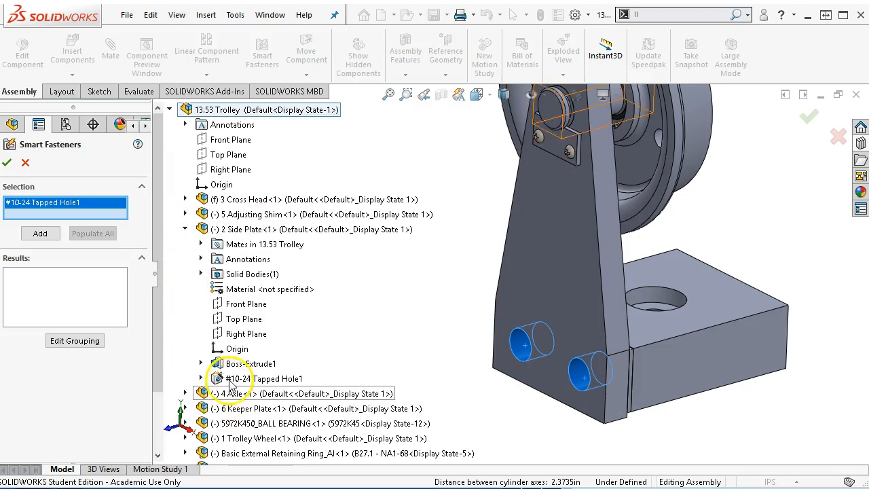
pyautogui.click(201, 273)
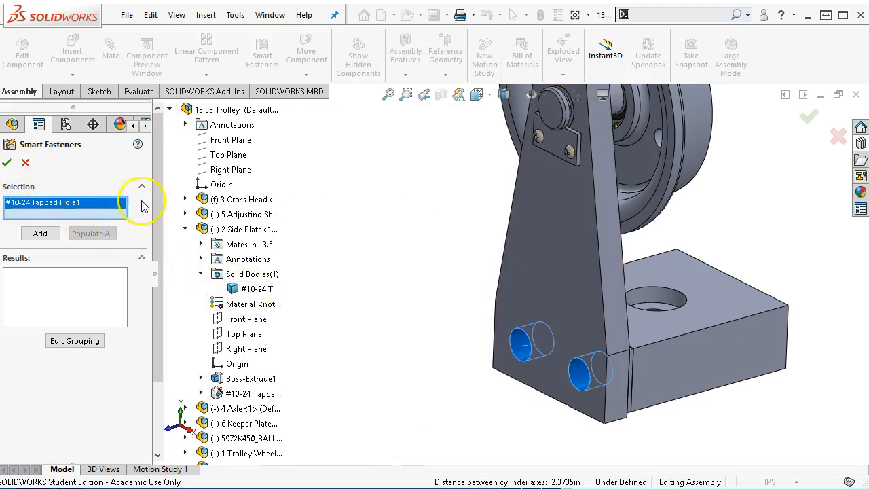
pyautogui.click(169, 110)
pyautogui.click(36, 234)
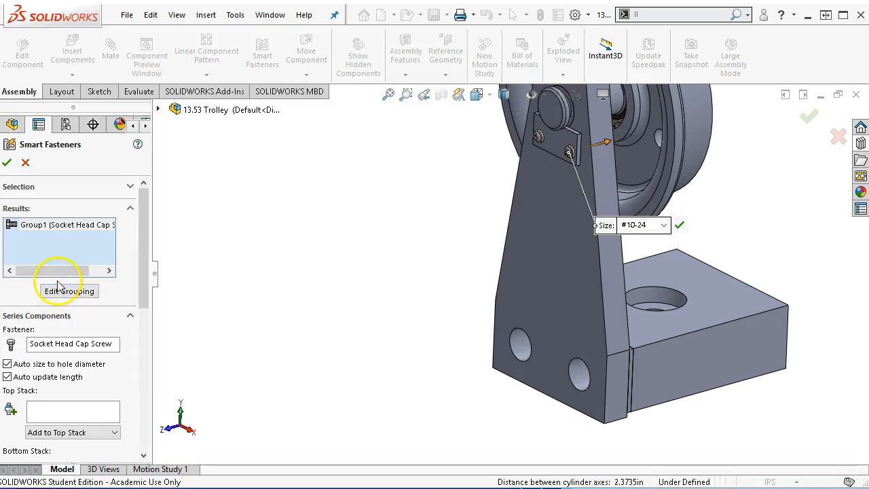
# Review the grouping and component settings of the socket head cap screw group, and delete the group from the results.
pyautogui.moveTo(545, 224); pyautogui.dragTo(79, 234)
pyautogui.click(69, 291)
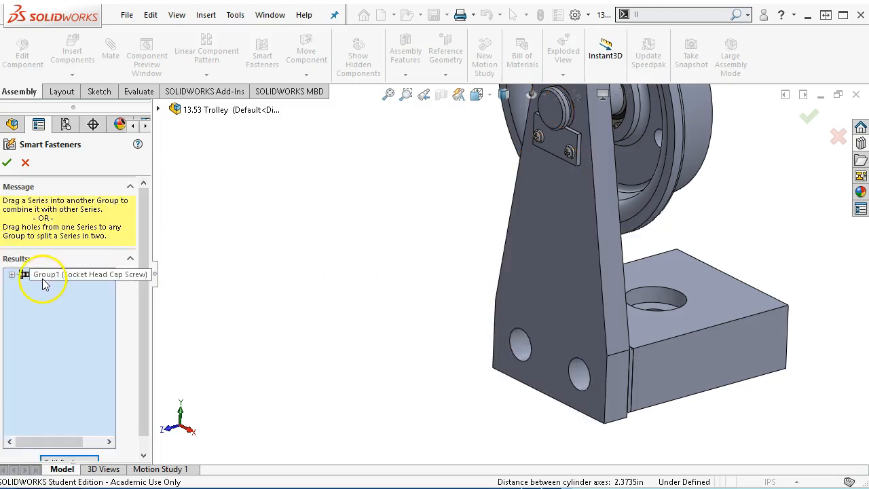
pyautogui.scroll(-2, 53, 319)
pyautogui.scroll(2, 53, 320)
pyautogui.moveTo(150, 305); pyautogui.dragTo(139, 367)
pyautogui.click(71, 447)
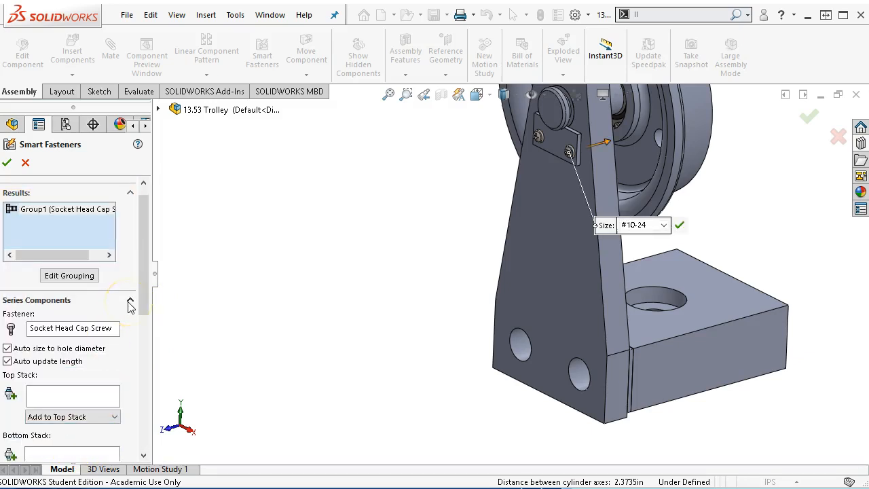
pyautogui.moveTo(140, 295); pyautogui.dragTo(159, 263)
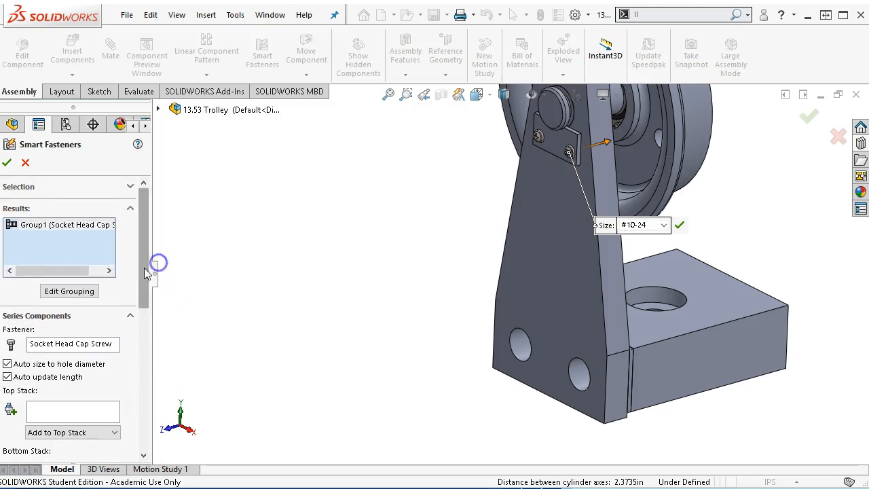
pyautogui.rightClick(59, 231)
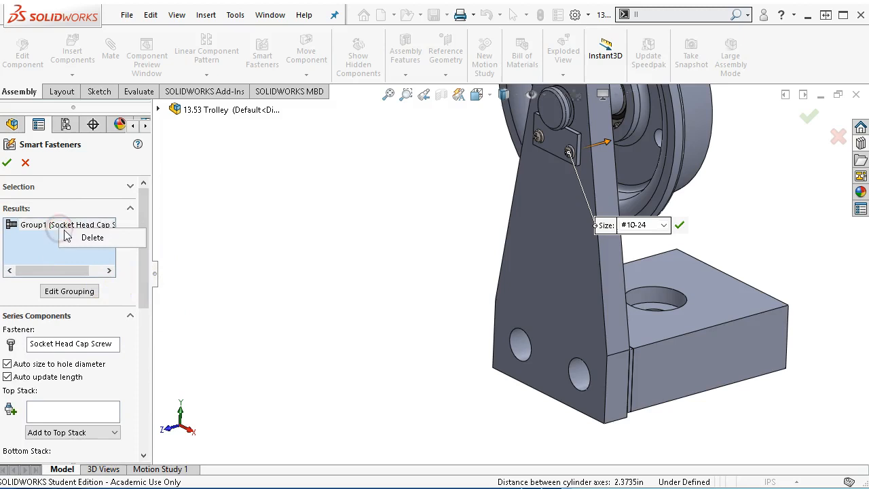
pyautogui.click(67, 237)
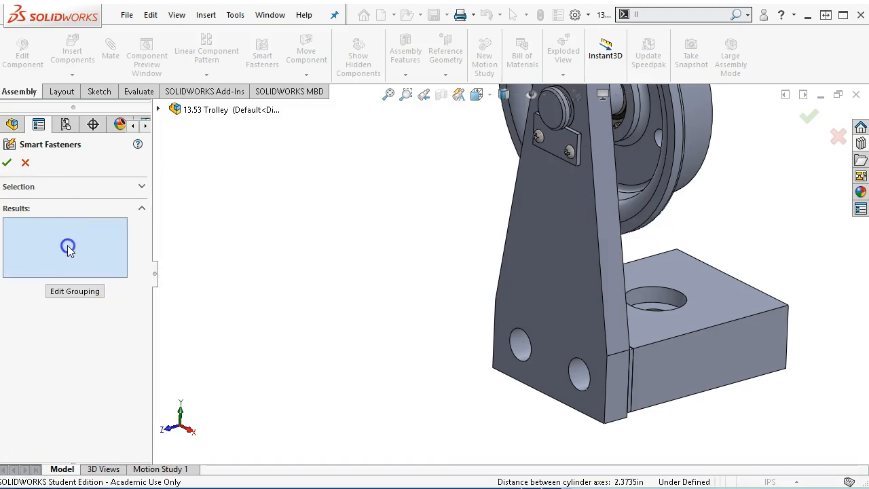
# Try selecting each lower hole of the side plate for Smart Fasteners, close the command, and collapse the side plate's features.
pyautogui.click(516, 343)
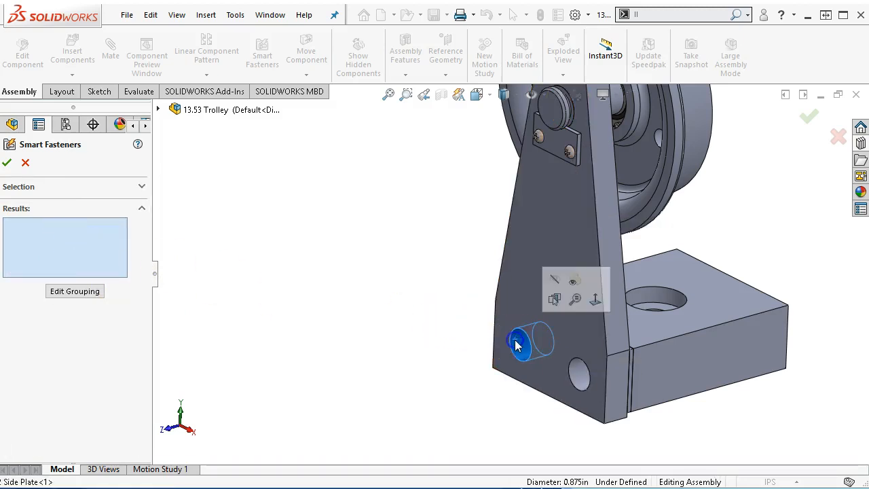
pyautogui.click(578, 373)
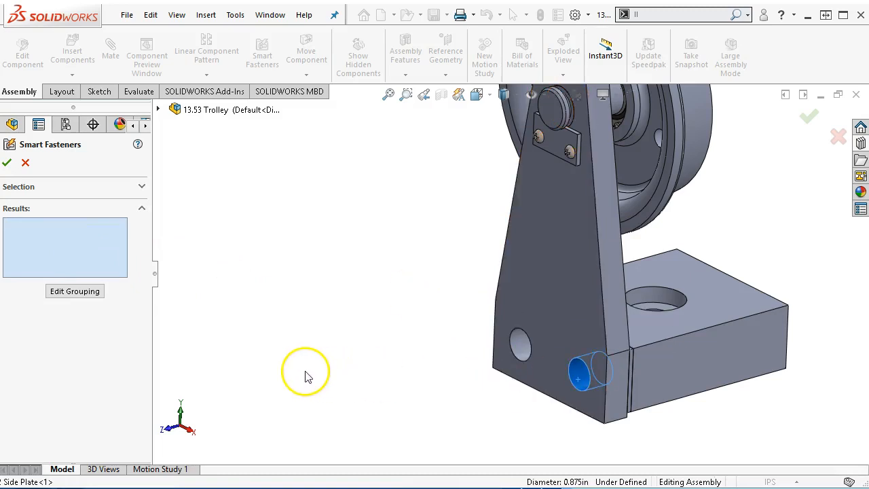
pyautogui.click(9, 164)
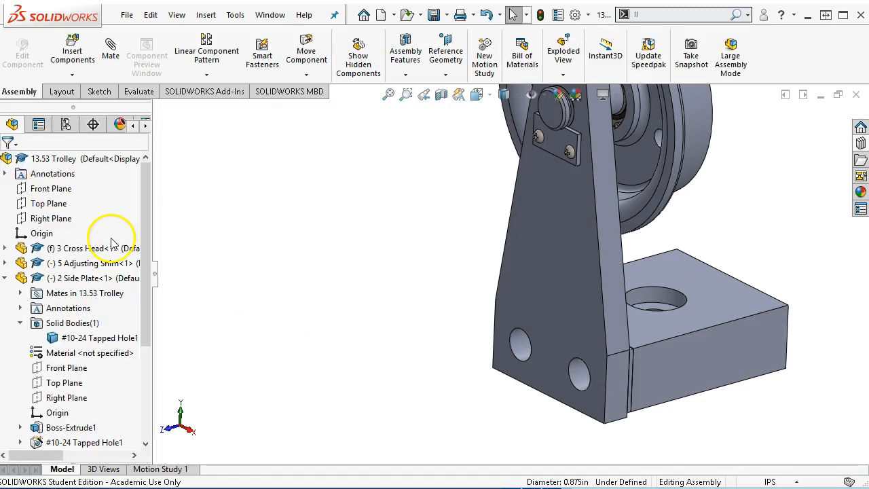
pyautogui.click(7, 277)
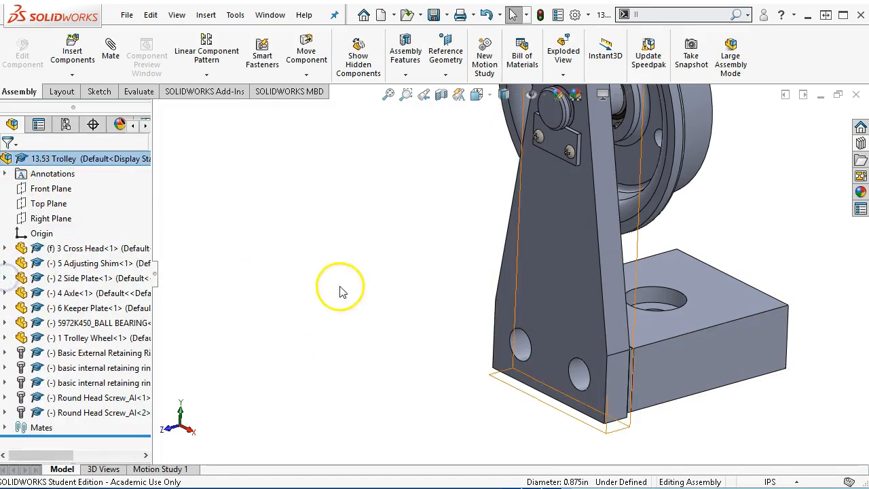
# Try to add Smart Fasteners from the outer face of the side plate.
pyautogui.click(262, 55)
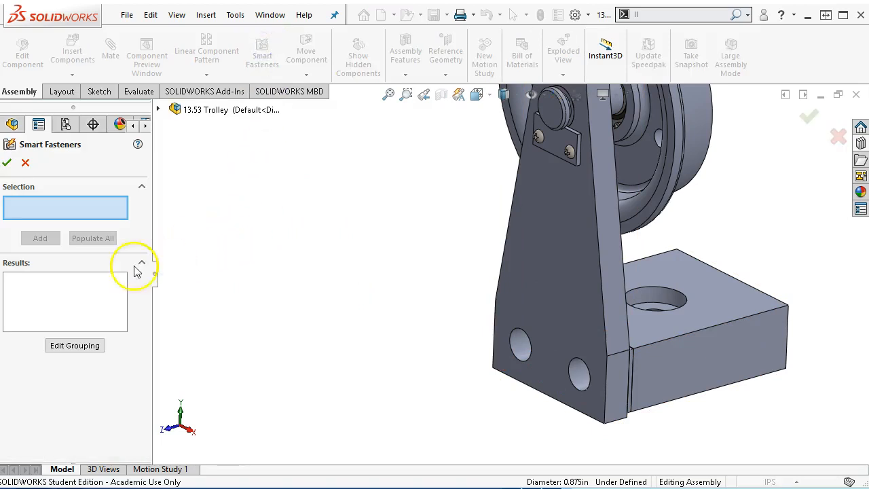
pyautogui.click(589, 295)
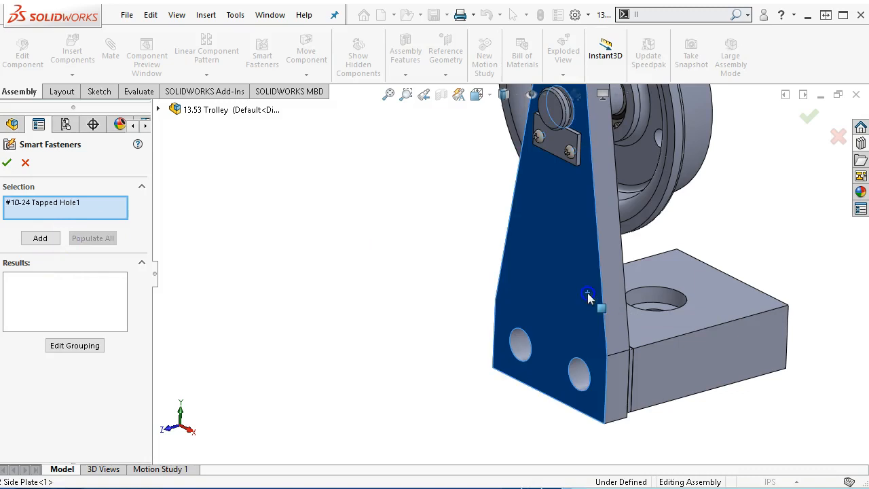
pyautogui.click(50, 241)
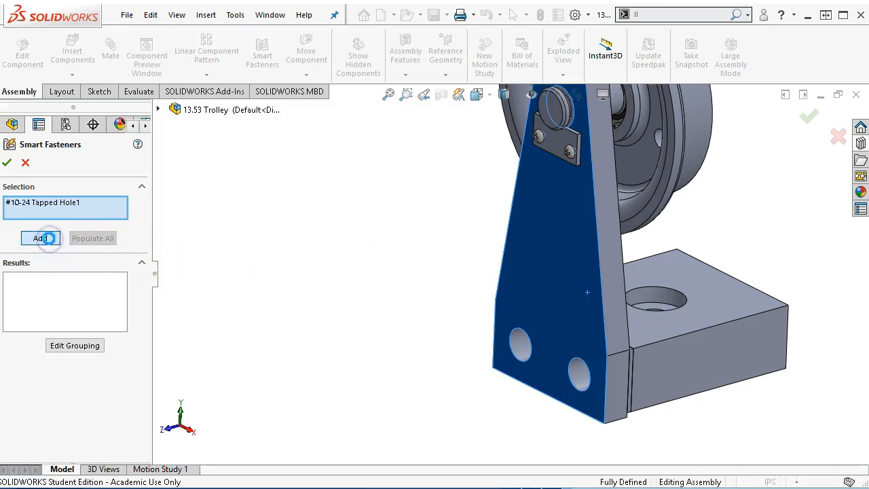
pyautogui.click(68, 282)
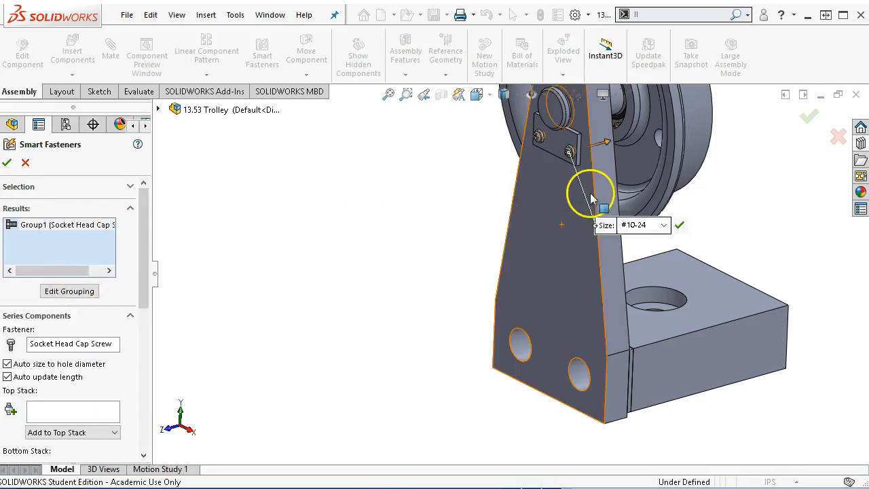
pyautogui.scroll(-1, 584, 189)
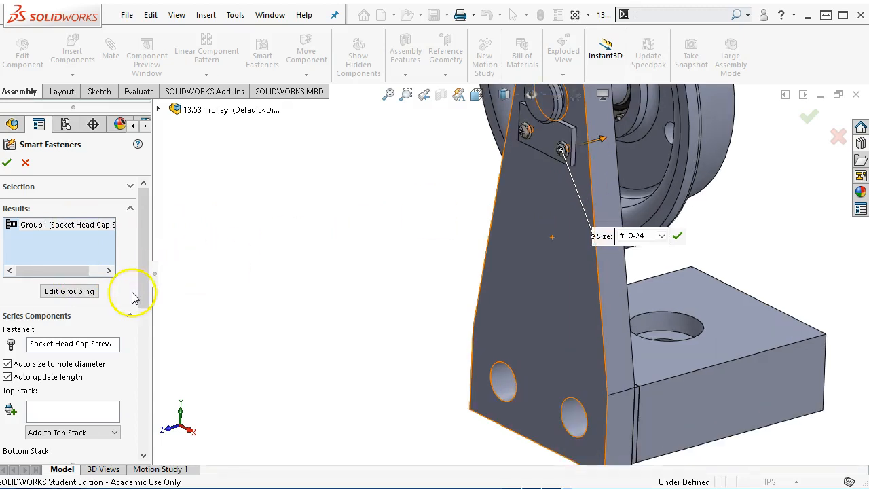
pyautogui.moveTo(145, 281); pyautogui.dragTo(137, 226)
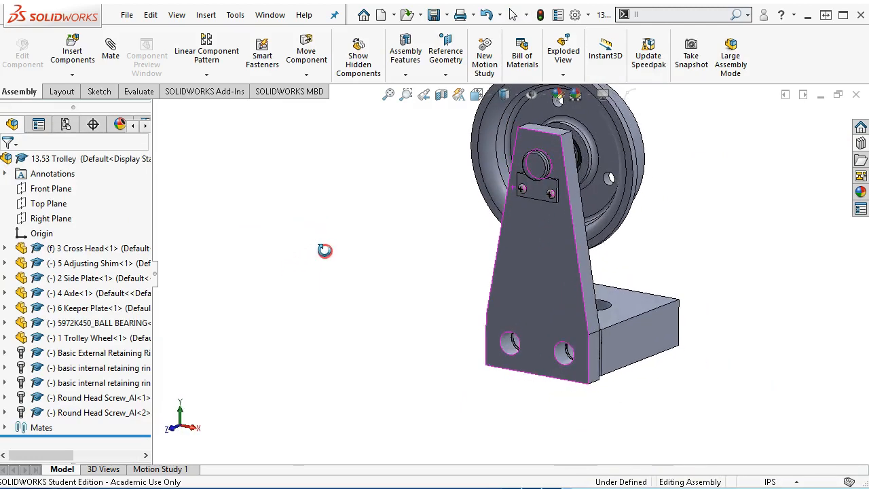
# Try Smart Fasteners on the cross head's 29/32 diameter hole behind the side plate's lower hole, and discard the 7/8-14 socket head cap screws.
pyautogui.scroll(-4, 492, 332)
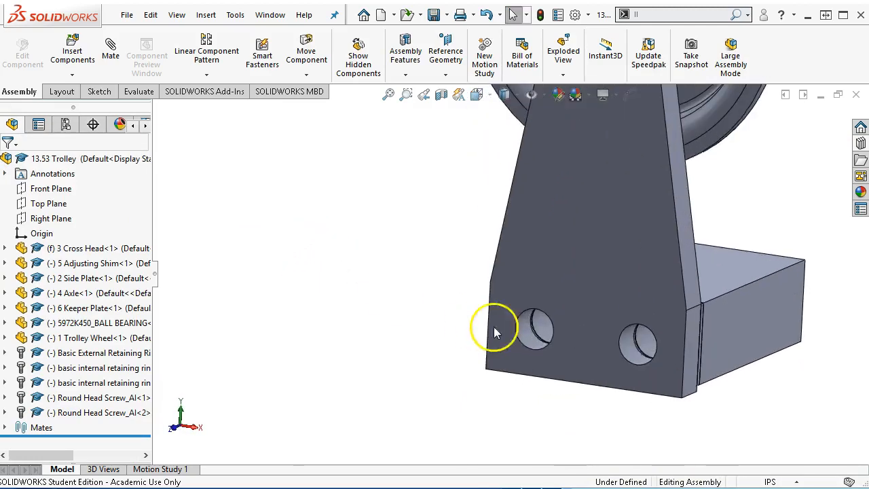
pyautogui.click(543, 323)
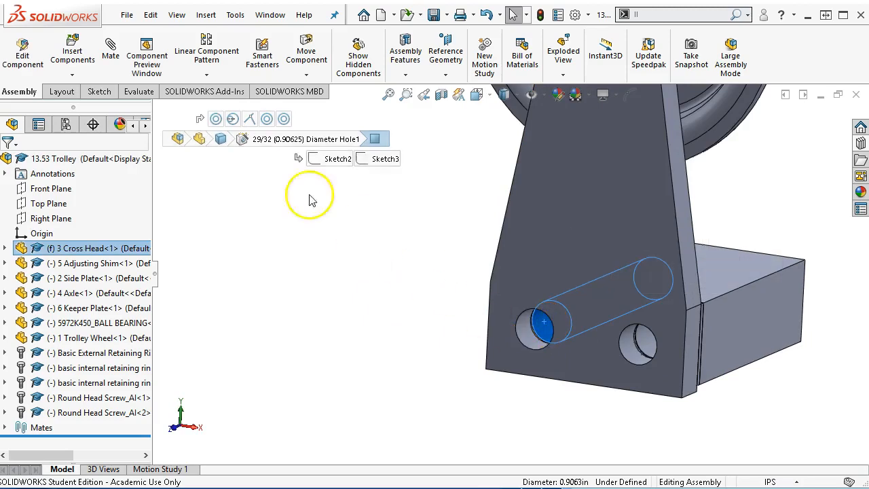
pyautogui.click(263, 57)
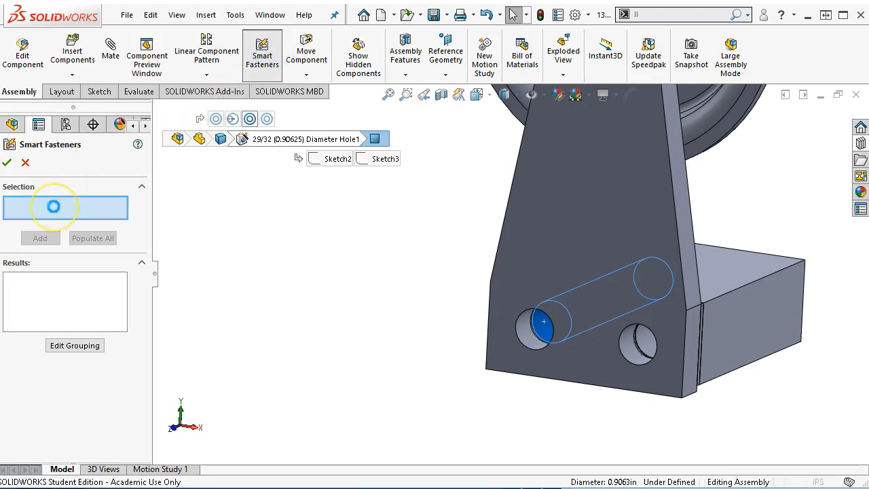
pyautogui.click(90, 279)
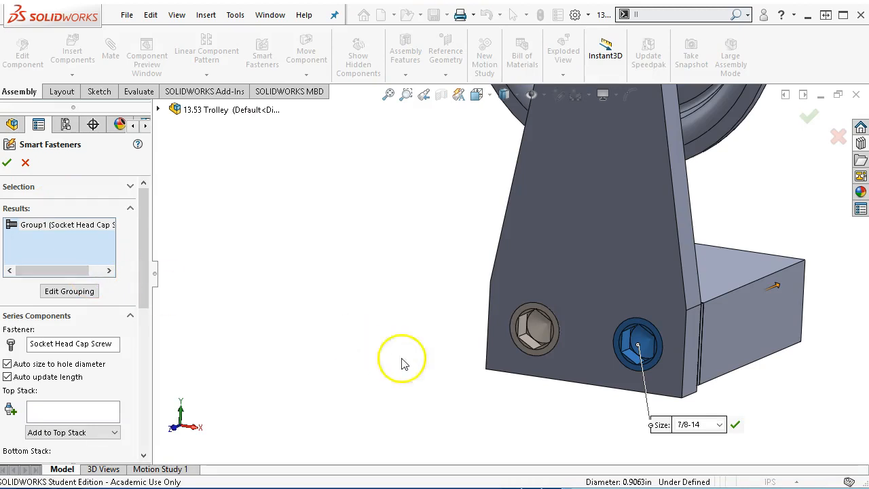
pyautogui.click(25, 165)
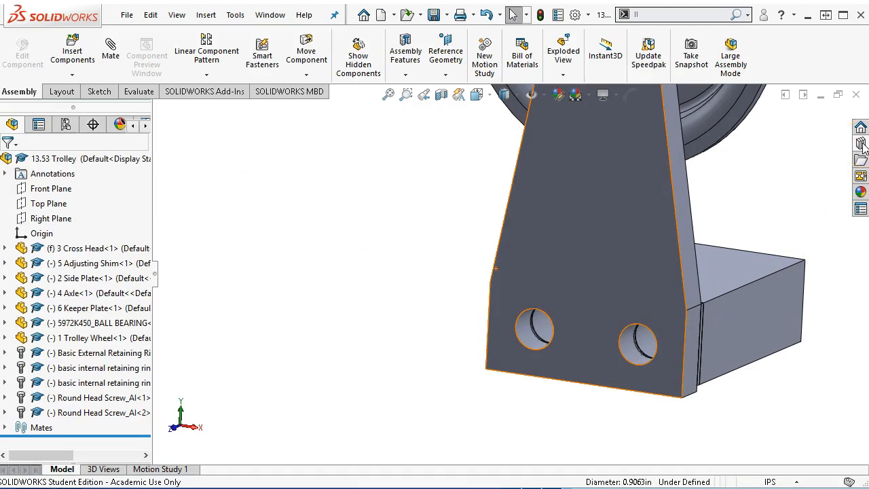
# Place a Preferred - Narrow Flat Washer Type A from the Toolbox plain washers on the side plate's left lower hole.
pyautogui.click(861, 143)
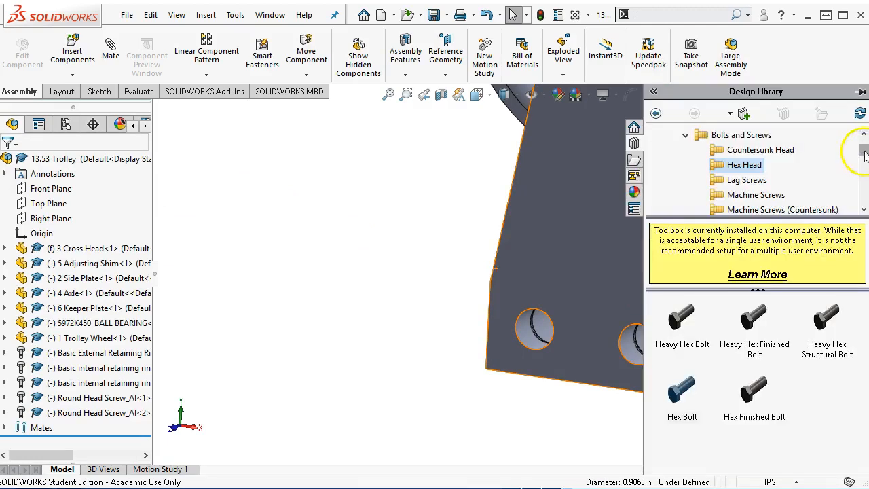
pyautogui.moveTo(864, 150); pyautogui.dragTo(859, 190)
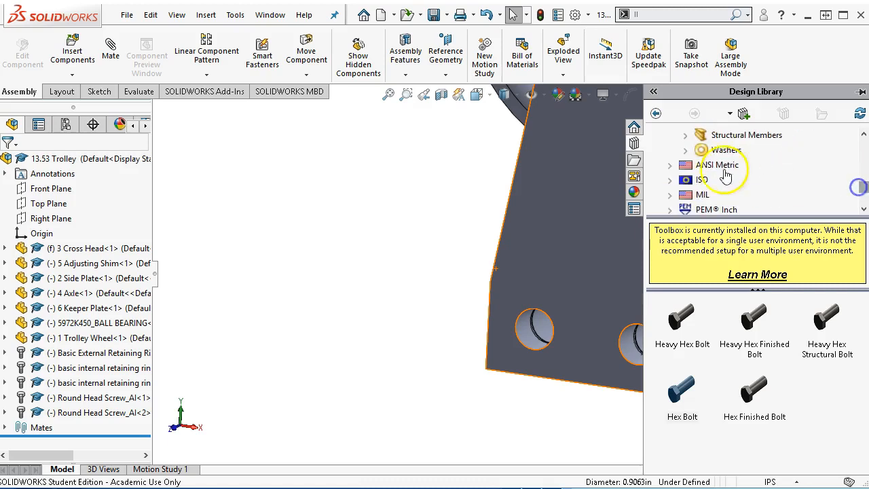
pyautogui.click(684, 150)
pyautogui.click(732, 150)
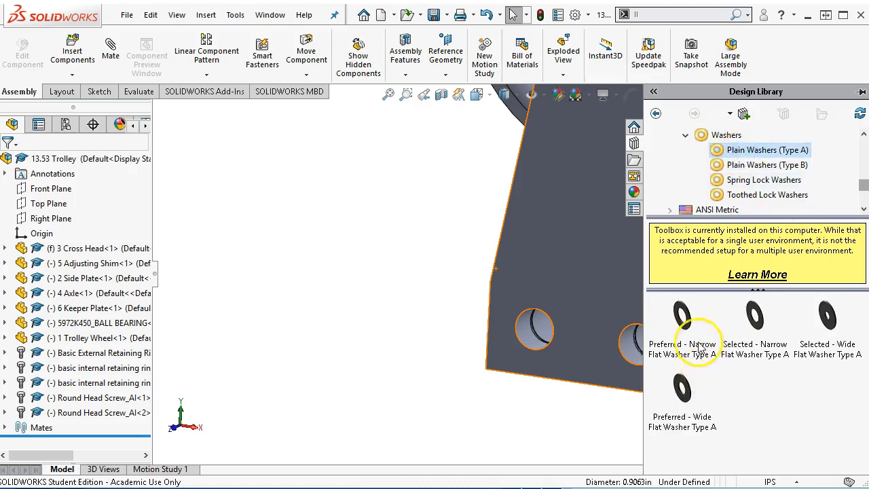
pyautogui.moveTo(681, 316); pyautogui.dragTo(522, 349)
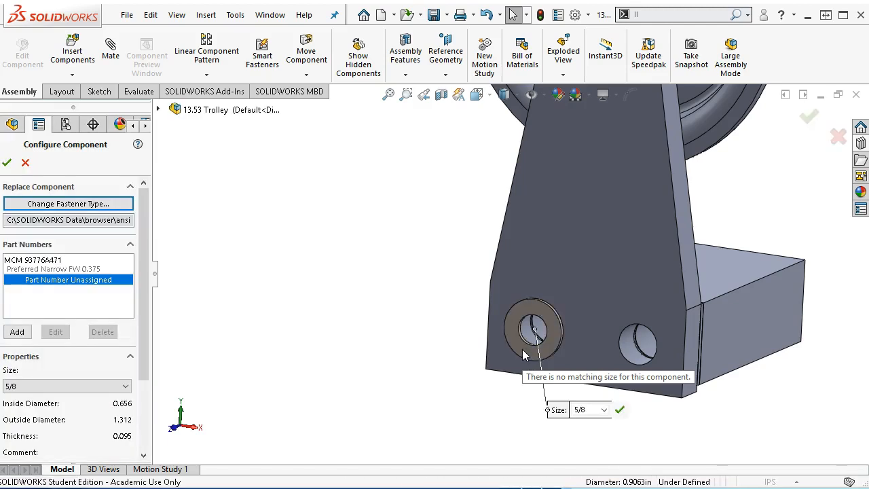
# Set the washer size to 7/8 and place a second copy on the side plate's right lower hole.
pyautogui.click(603, 410)
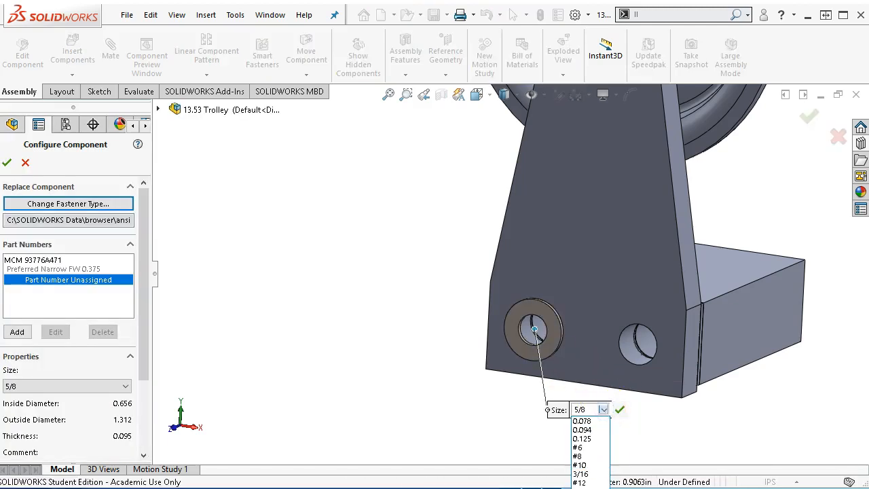
pyautogui.click(590, 481)
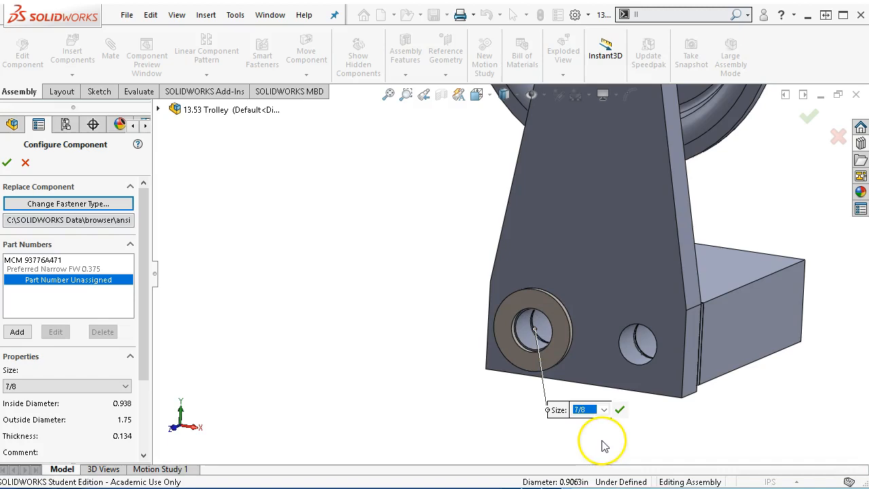
pyautogui.click(620, 409)
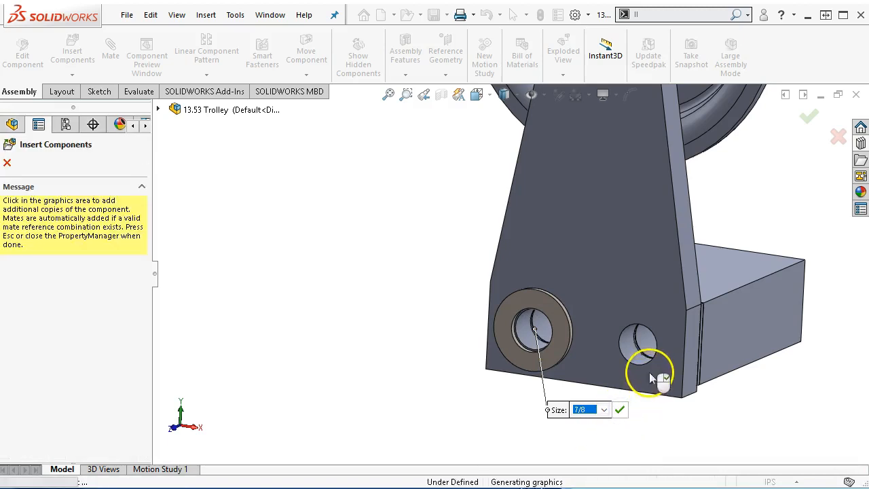
pyautogui.click(681, 388)
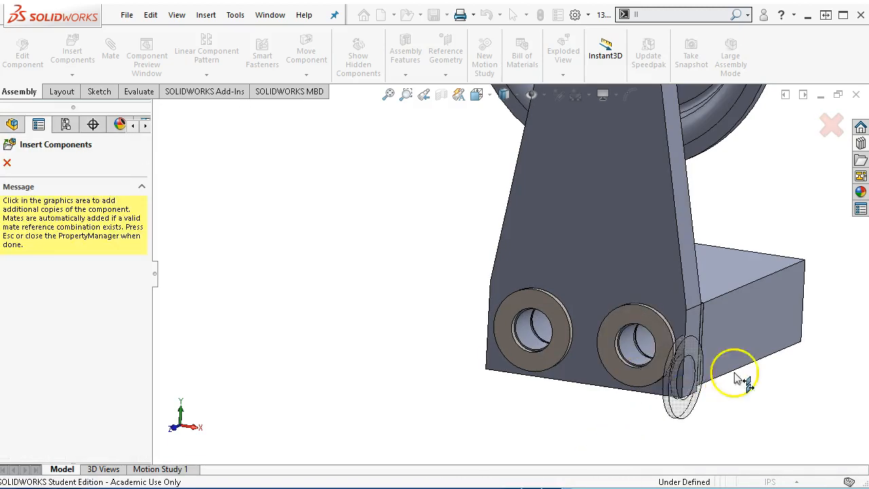
pyautogui.click(830, 124)
pyautogui.moveTo(775, 170); pyautogui.dragTo(680, 277, button='middle')
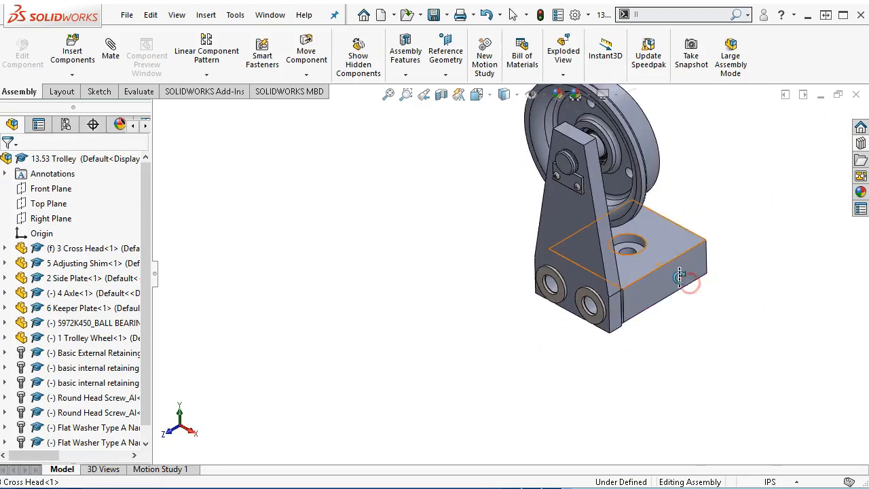
# Mirror all components except the cross head, from the adjusting shim through both flat washers, about the assembly's Front Plane.
pyautogui.scroll(-3, 648, 237)
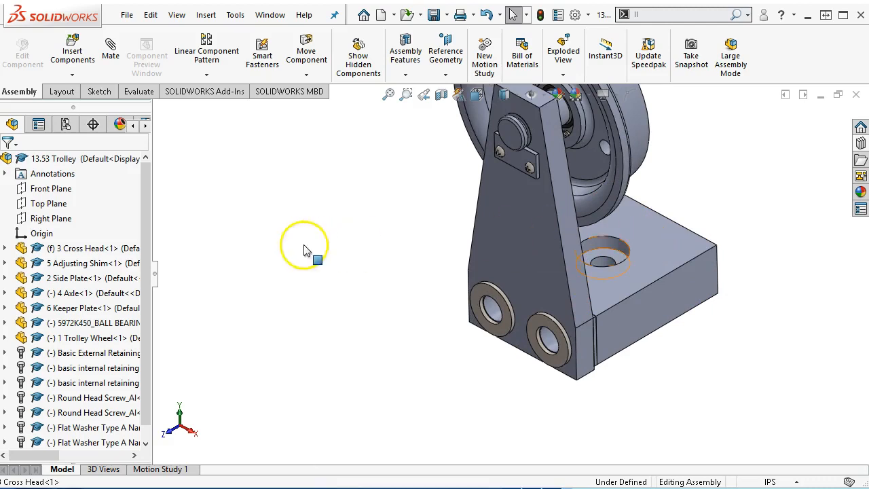
pyautogui.click(66, 265)
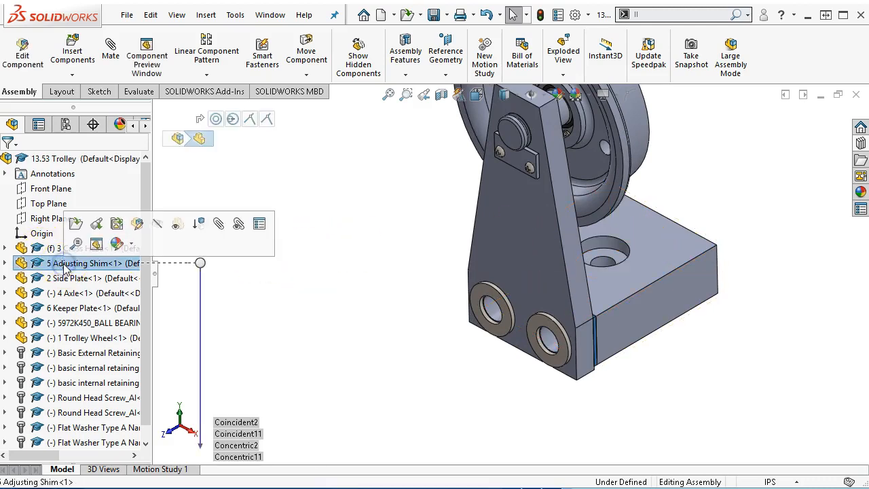
pyautogui.scroll(-1, 88, 429)
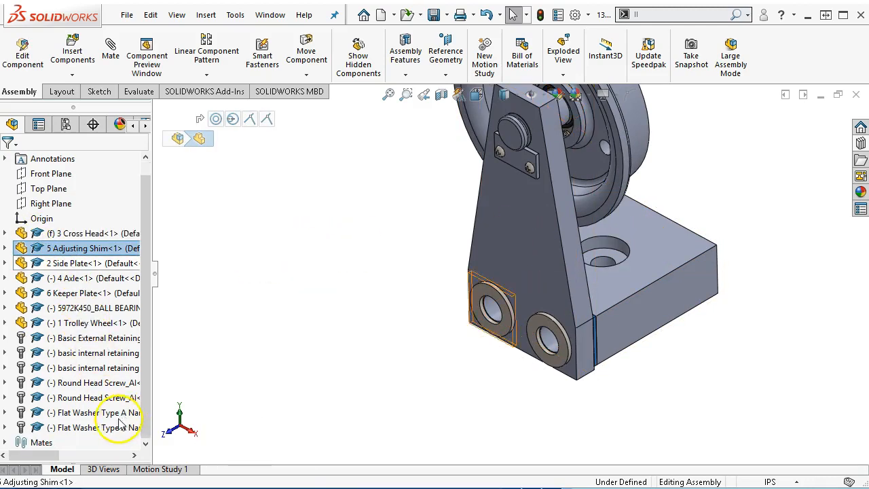
pyautogui.keyDown('shift'); pyautogui.click(85, 432); pyautogui.keyUp('shift')
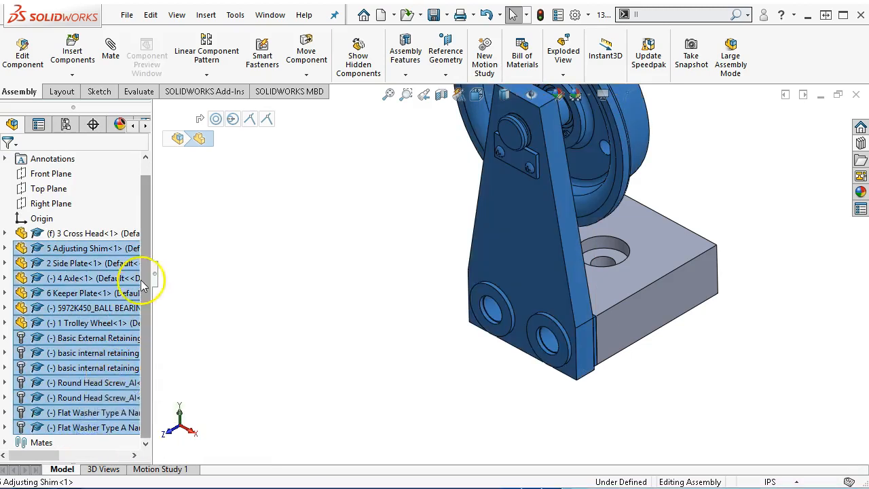
pyautogui.scroll(1, 147, 269)
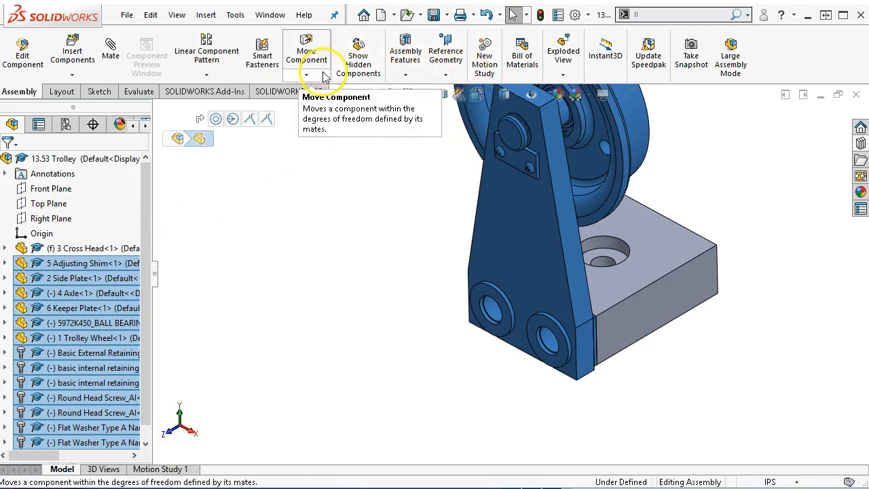
pyautogui.click(218, 74)
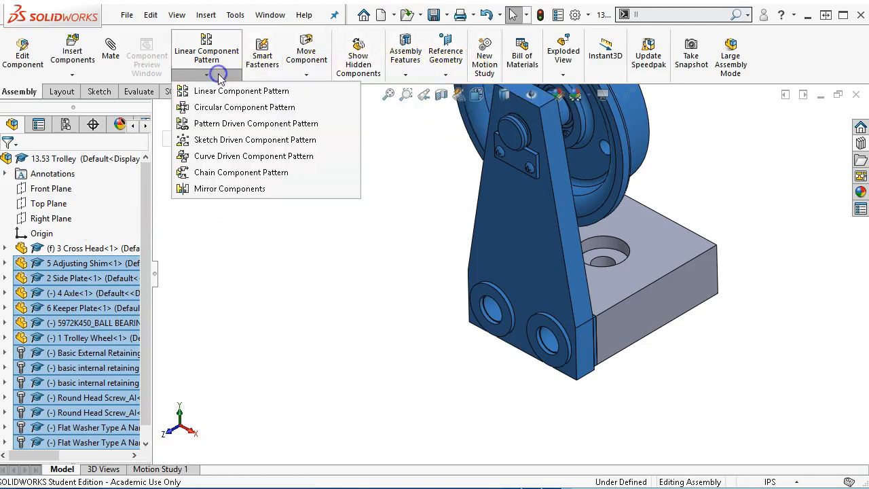
pyautogui.click(211, 189)
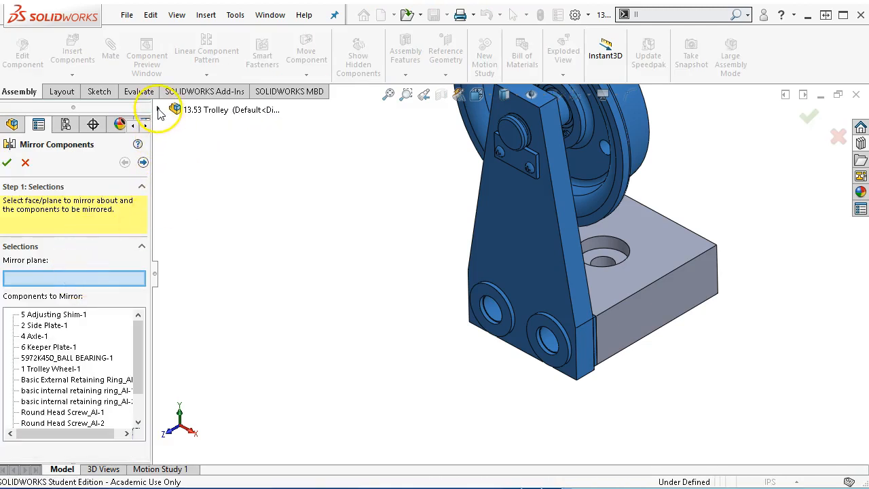
pyautogui.click(158, 110)
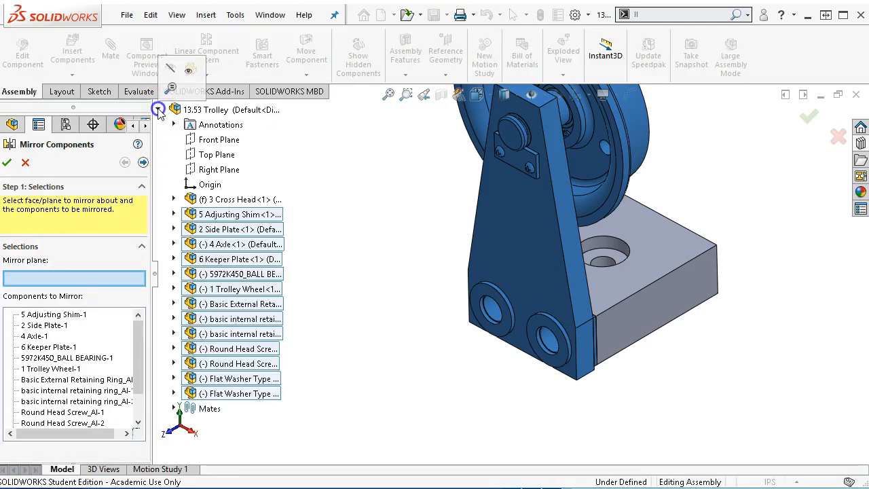
pyautogui.click(212, 142)
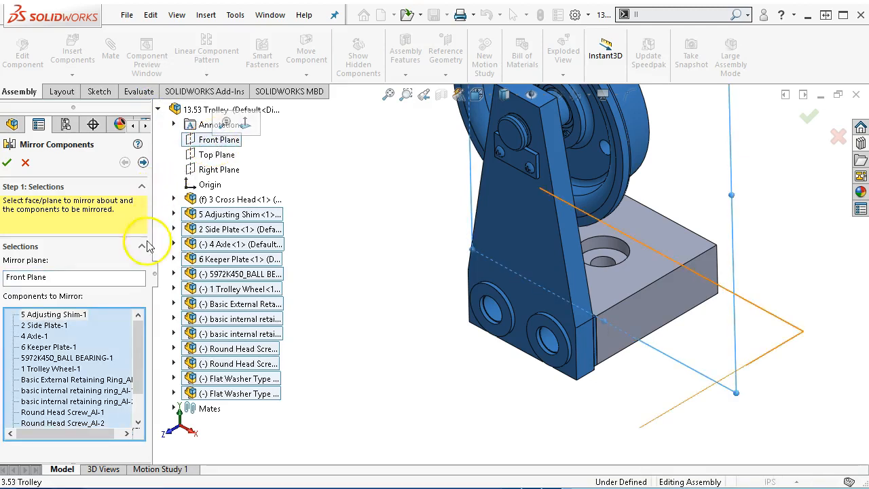
pyautogui.scroll(-1, 114, 323)
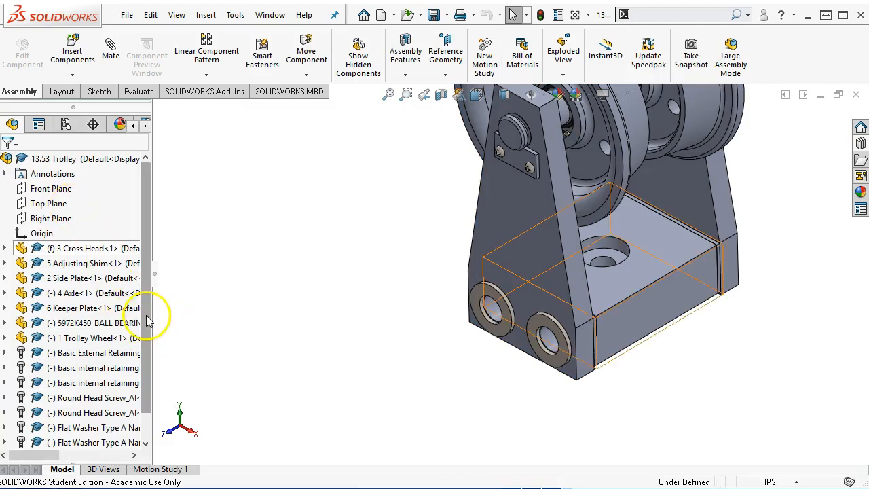
# Reopen the component mirror and review the orientation and mirror type options for the mirrored parts.
pyautogui.scroll(-1, 136, 394)
pyautogui.click(68, 442)
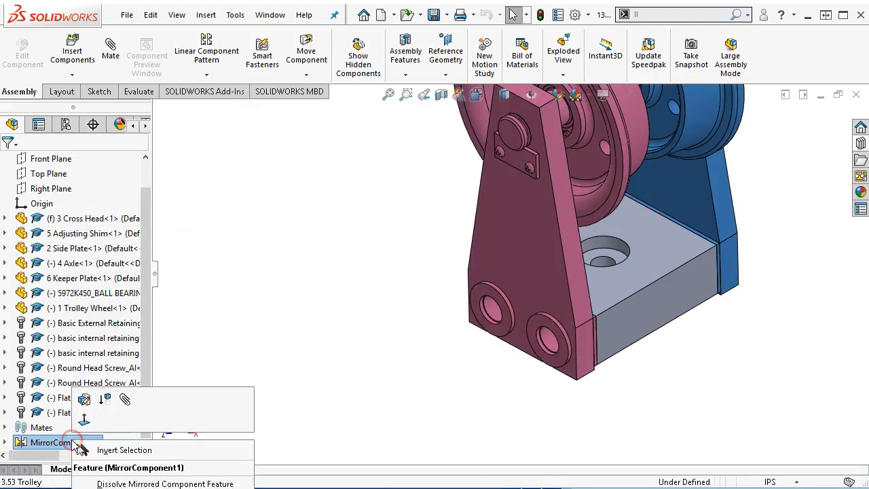
pyautogui.click(88, 402)
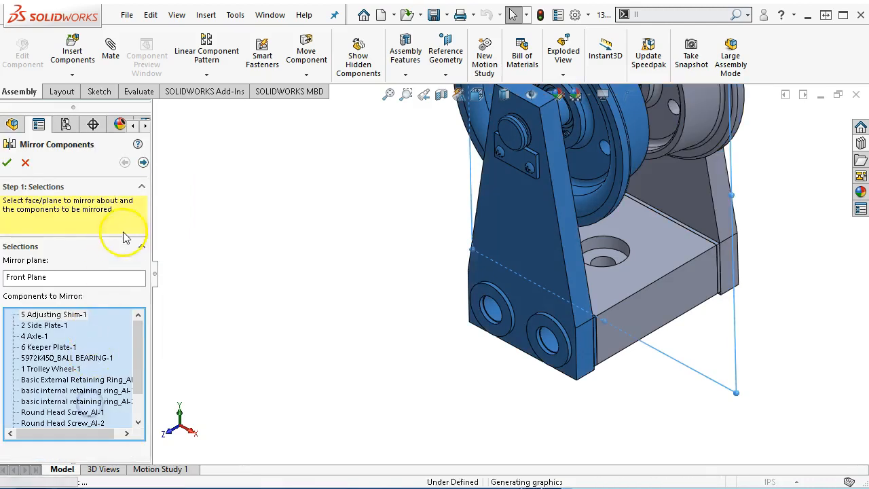
pyautogui.click(142, 163)
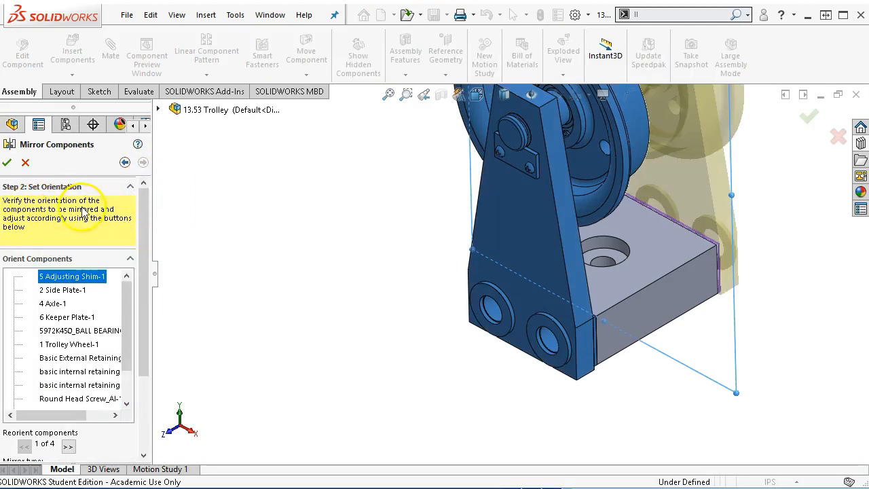
pyautogui.moveTo(305, 291); pyautogui.dragTo(236, 322, button='middle')
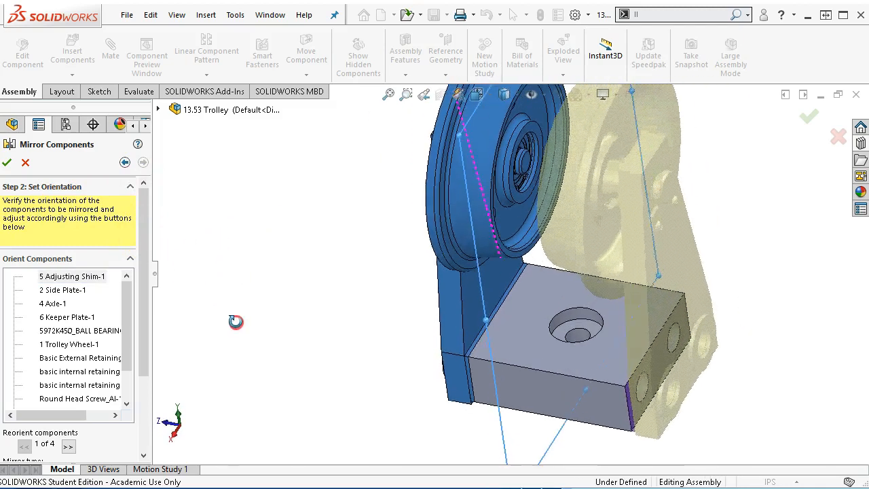
pyautogui.moveTo(145, 339); pyautogui.dragTo(154, 415)
pyautogui.moveTo(375, 323); pyautogui.dragTo(384, 284, button='middle')
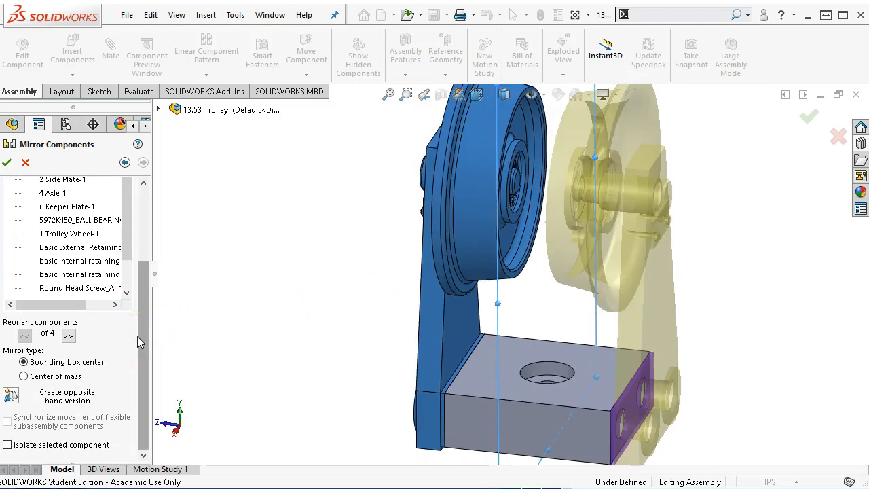
pyautogui.click(68, 337)
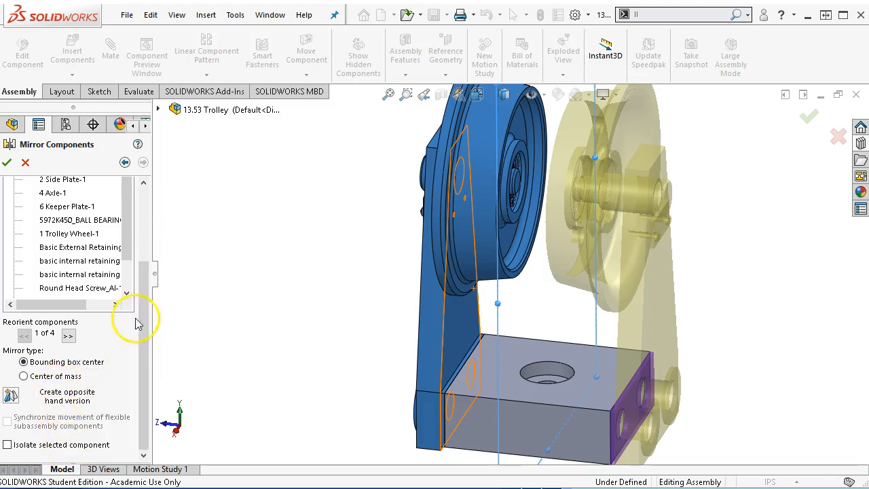
pyautogui.moveTo(140, 304); pyautogui.dragTo(135, 209)
pyautogui.click(7, 162)
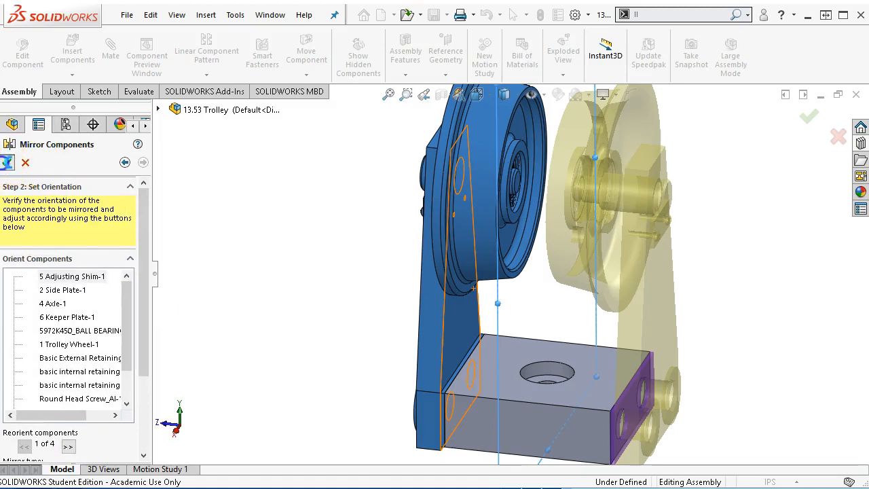
# Place a Heavy Hex Bolt from the Toolbox hex head bolts on the washer at the side plate's left lower hole.
pyautogui.moveTo(208, 291); pyautogui.dragTo(267, 303, button='middle')
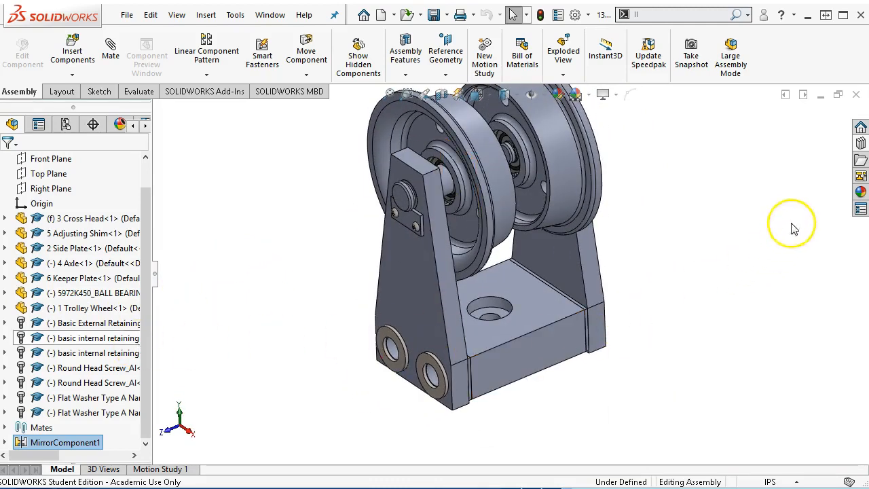
pyautogui.click(860, 143)
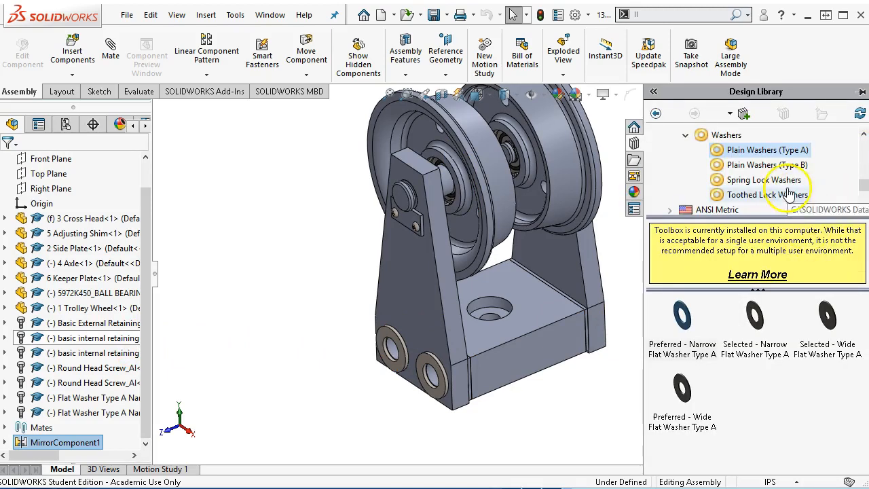
pyautogui.moveTo(862, 182); pyautogui.dragTo(861, 169)
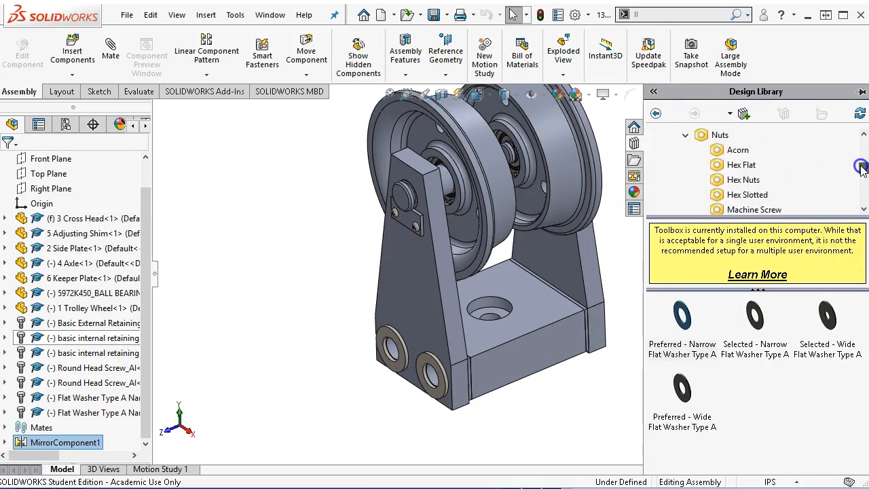
pyautogui.scroll(3, 739, 170)
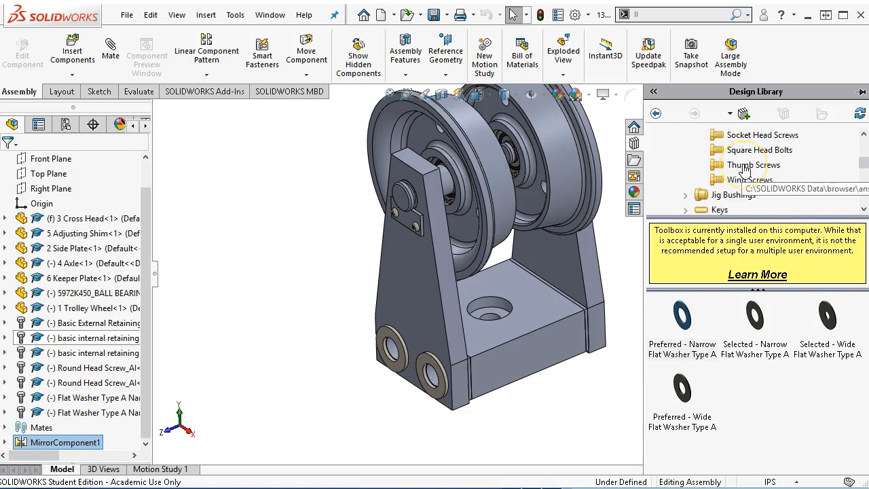
pyautogui.scroll(3, 745, 170)
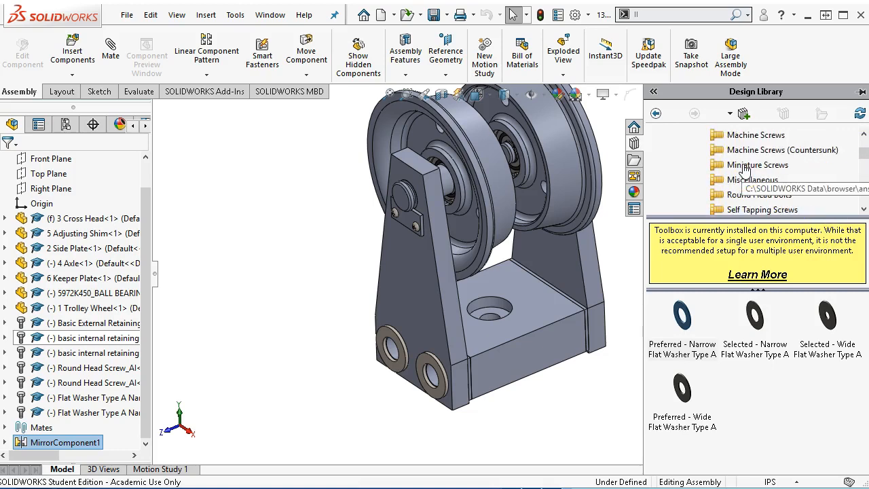
pyautogui.click(766, 183)
pyautogui.scroll(1, 770, 190)
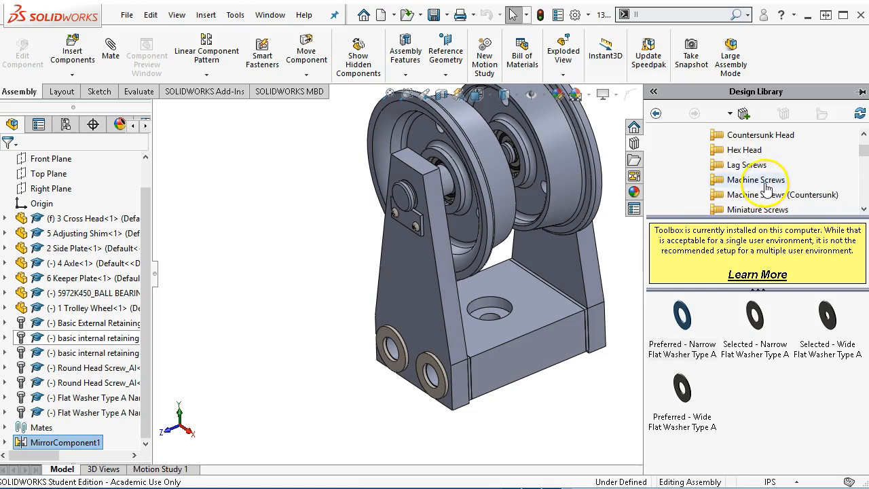
pyautogui.click(744, 150)
pyautogui.moveTo(682, 318); pyautogui.dragTo(388, 342)
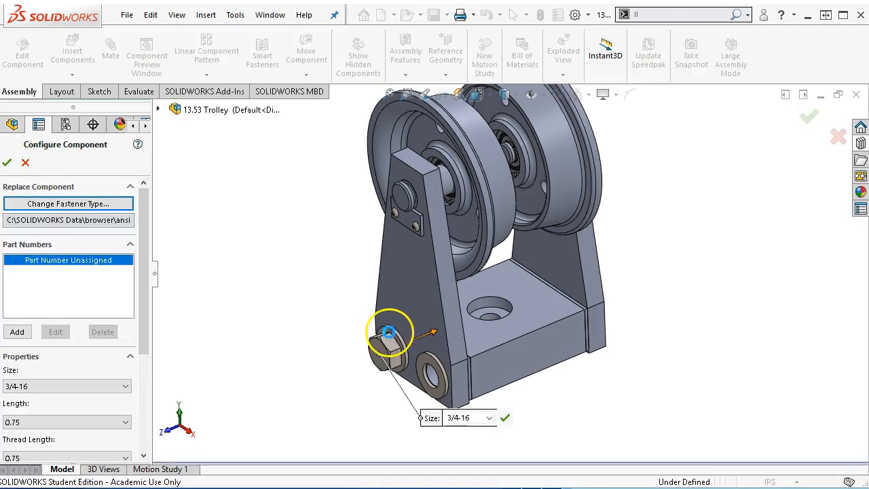
# Set the bolt size to 7/8-9 and its length to 8.5, and place a second copy on the side plate's right lower washer.
pyautogui.click(73, 386)
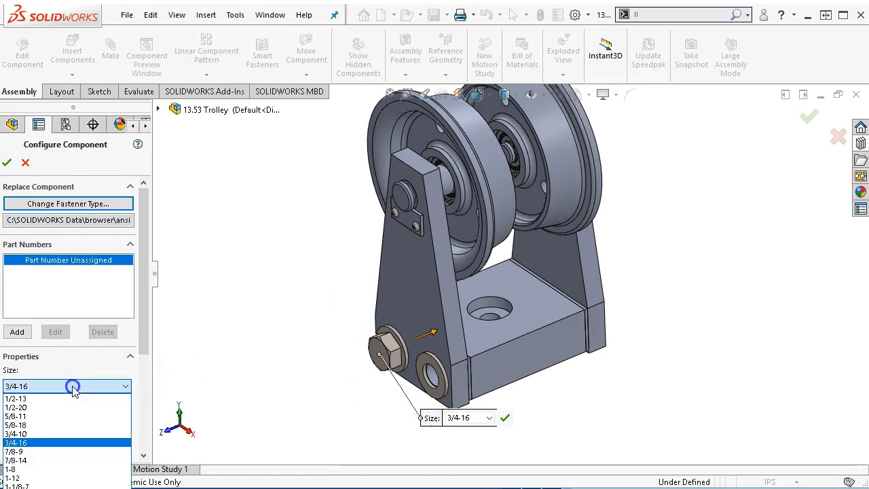
pyautogui.click(50, 451)
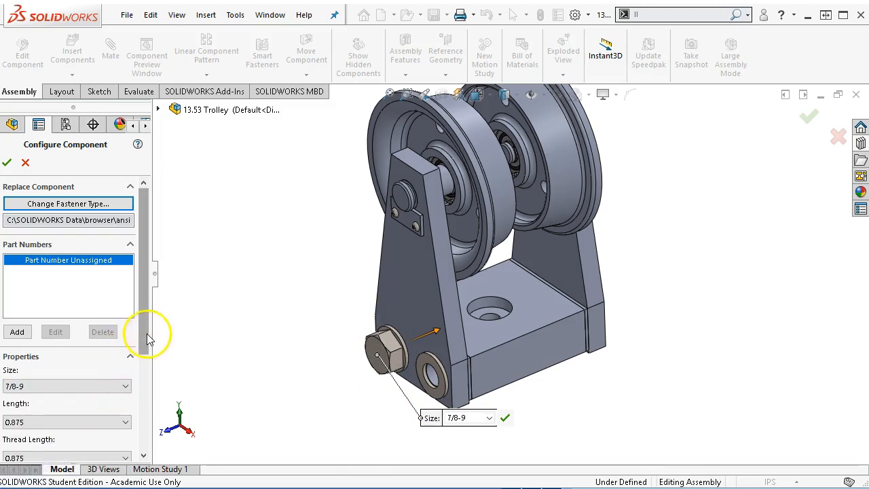
pyautogui.click(145, 424)
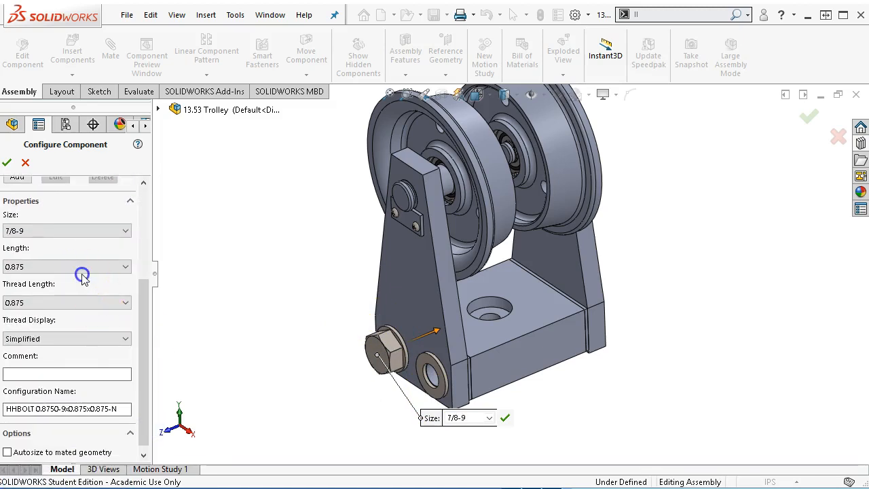
pyautogui.click(82, 274)
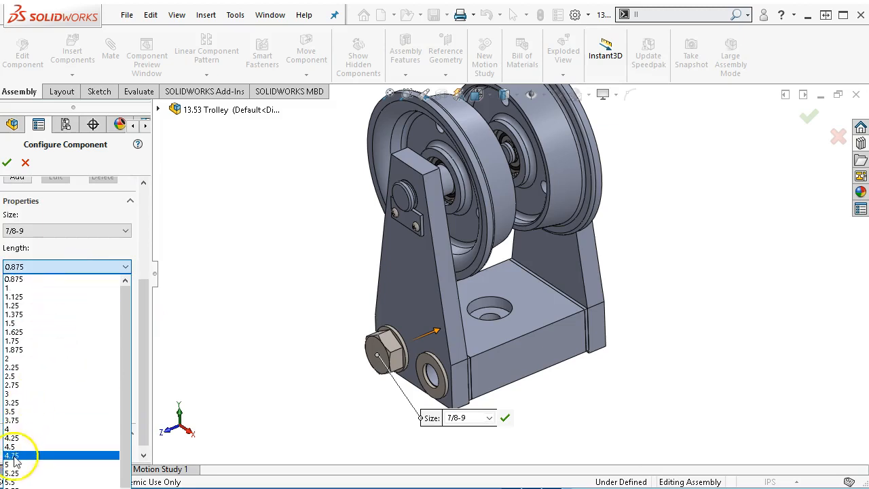
pyautogui.scroll(-2, 34, 459)
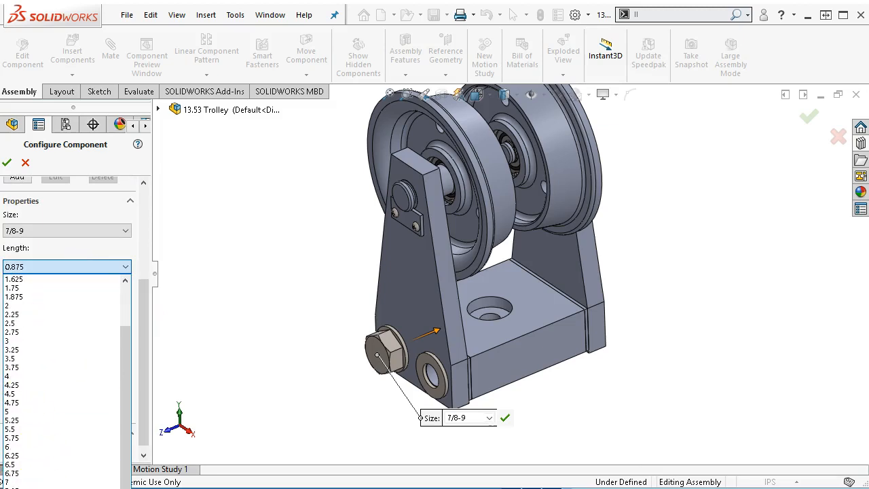
pyautogui.click(37, 487)
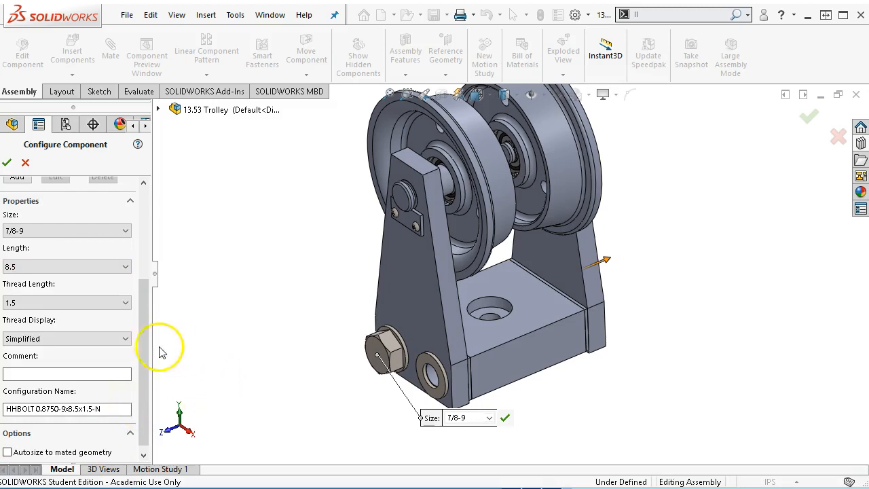
pyautogui.scroll(-1, 149, 350)
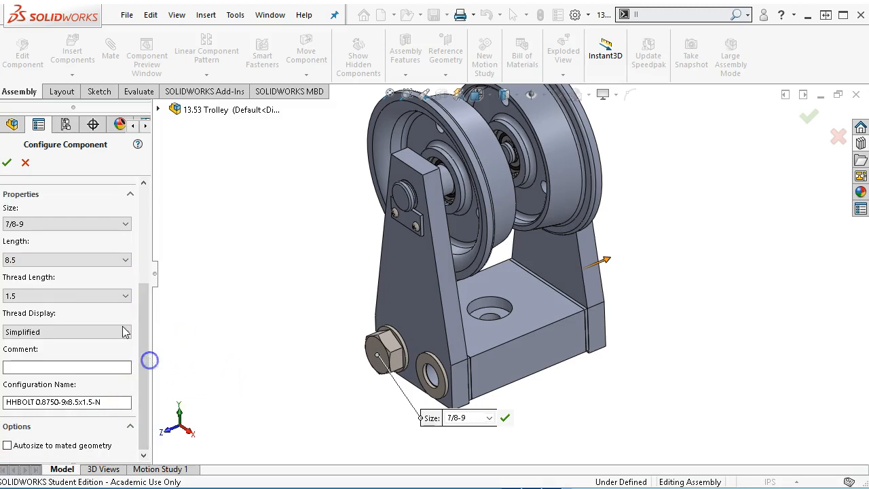
pyautogui.click(34, 298)
pyautogui.click(34, 297)
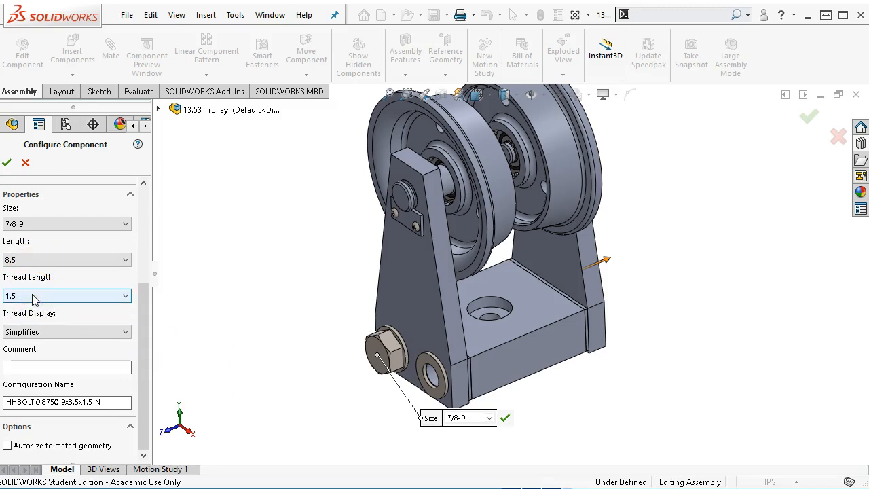
pyautogui.click(6, 164)
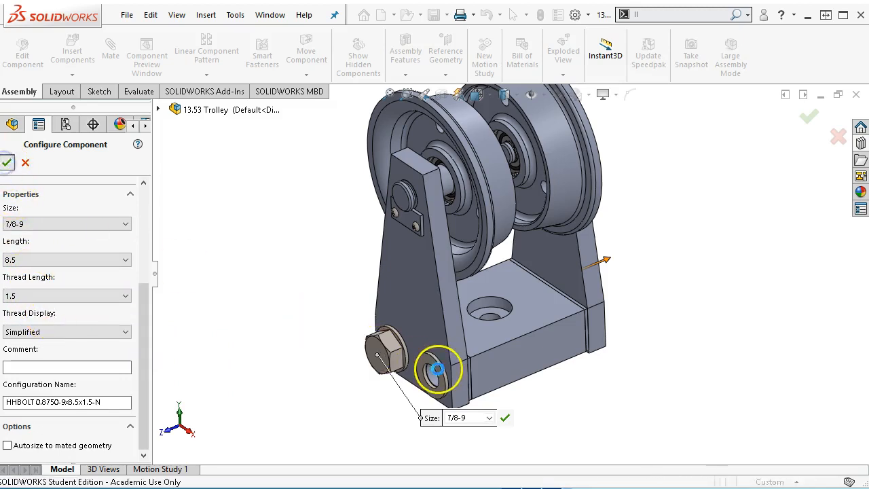
pyautogui.click(436, 375)
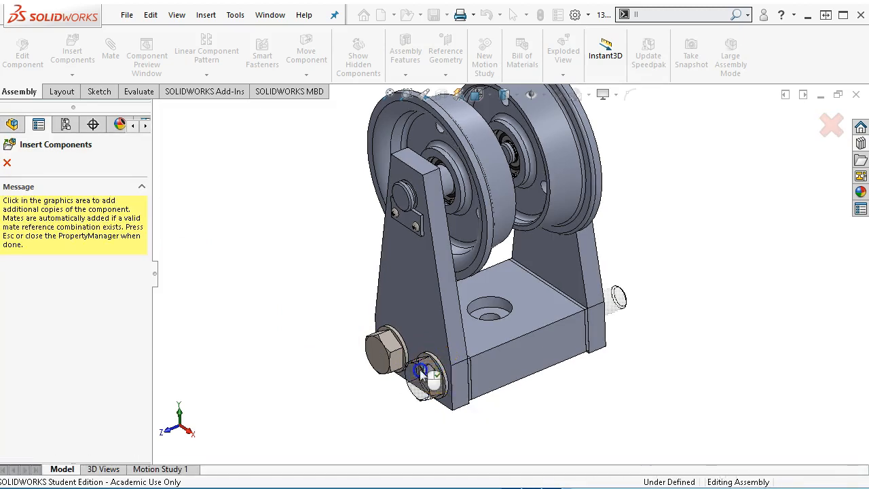
pyautogui.click(7, 164)
# Finish inserting bolts and open the Hex Slotted category among the Toolbox nuts.
pyautogui.moveTo(591, 374); pyautogui.dragTo(597, 339, button='middle')
pyautogui.scroll(-3, 595, 327)
pyautogui.moveTo(739, 197); pyautogui.dragTo(728, 216, button='middle')
pyautogui.click(860, 142)
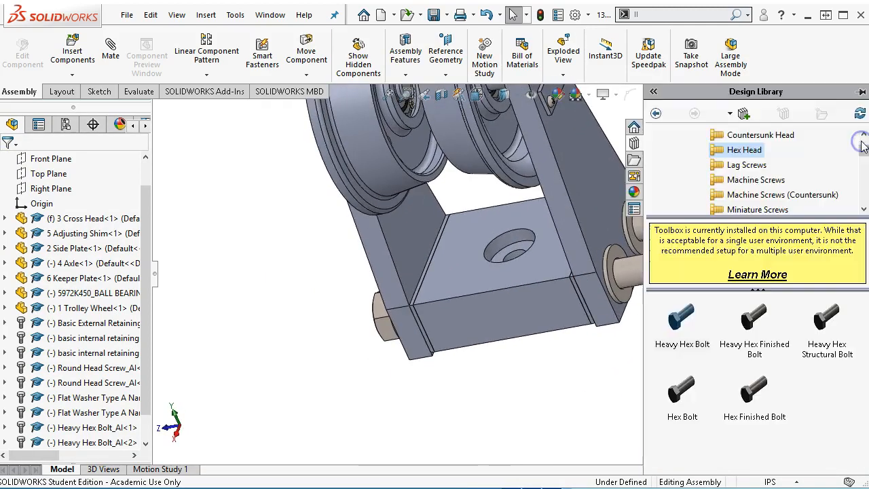
pyautogui.scroll(-3, 756, 181)
pyautogui.scroll(2, 758, 183)
pyautogui.scroll(-6, 758, 185)
pyautogui.click(746, 139)
pyautogui.click(743, 148)
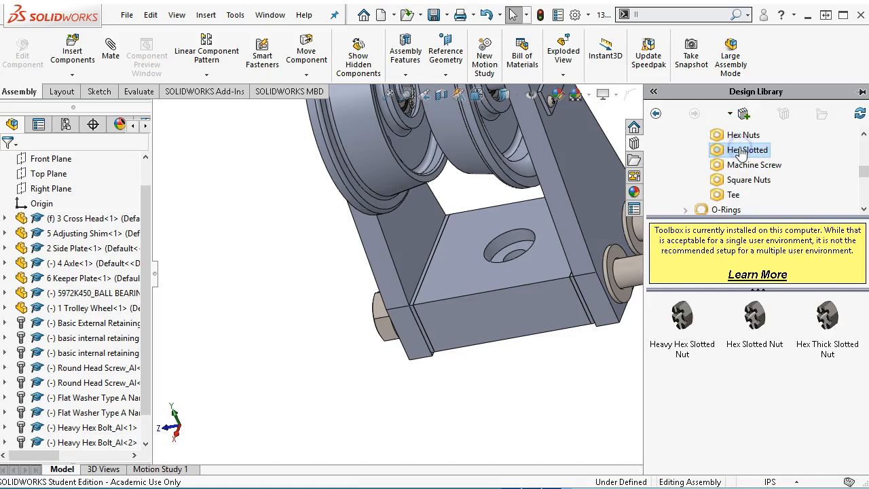
pyautogui.click(756, 344)
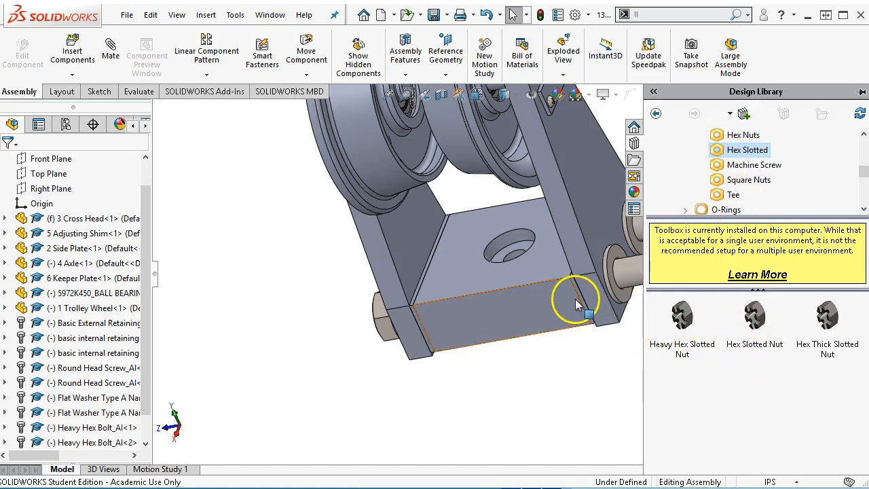
# Place a 7/8-9 Hex Slotted Nut against the washer on each of the two threaded bolt ends.
pyautogui.scroll(2, 575, 298)
pyautogui.scroll(-1, 574, 297)
pyautogui.scroll(-2, 560, 217)
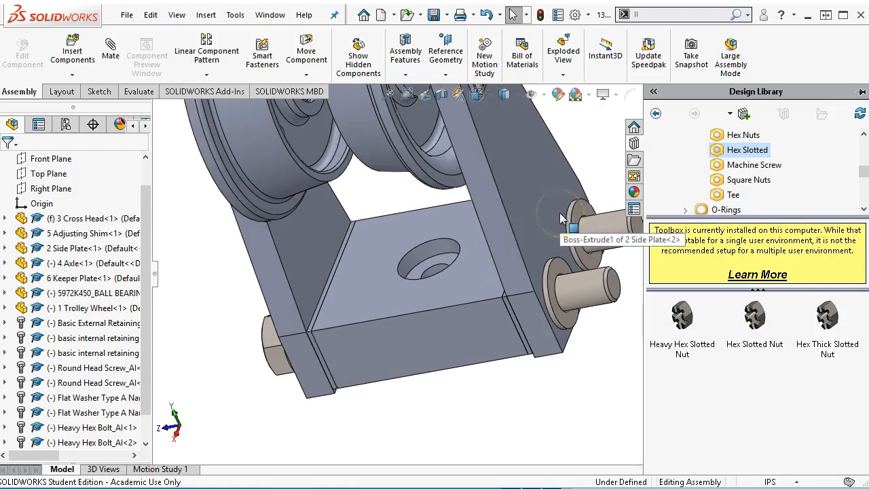
pyautogui.moveTo(754, 316); pyautogui.dragTo(586, 314)
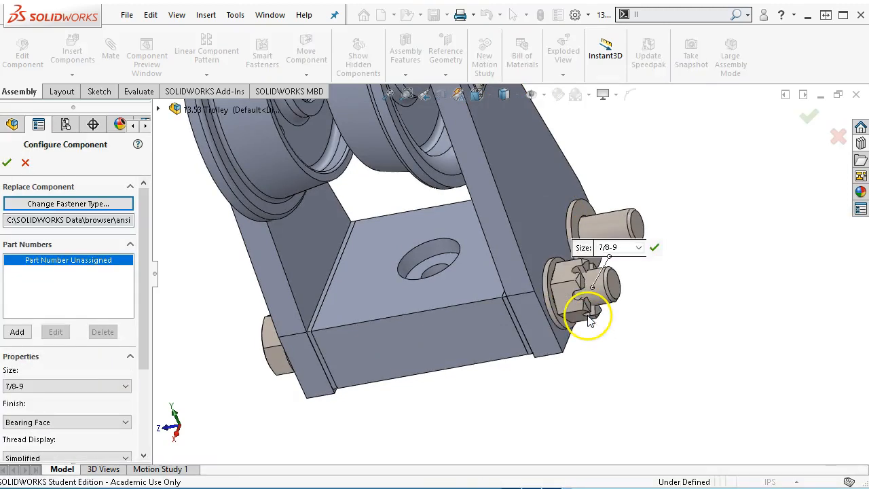
pyautogui.click(654, 247)
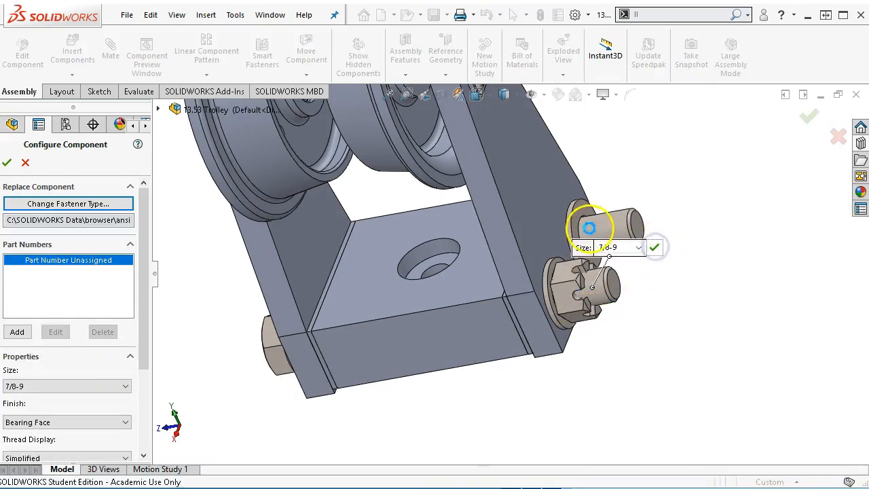
pyautogui.click(585, 228)
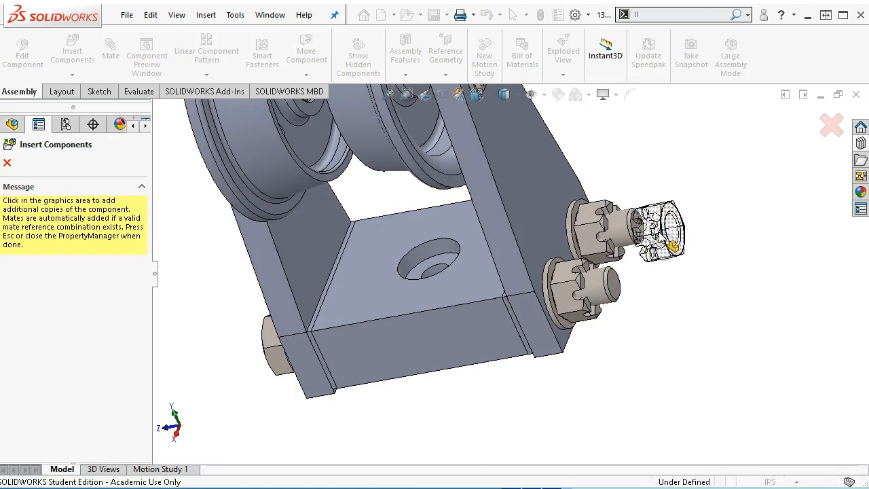
pyautogui.press('Escape')
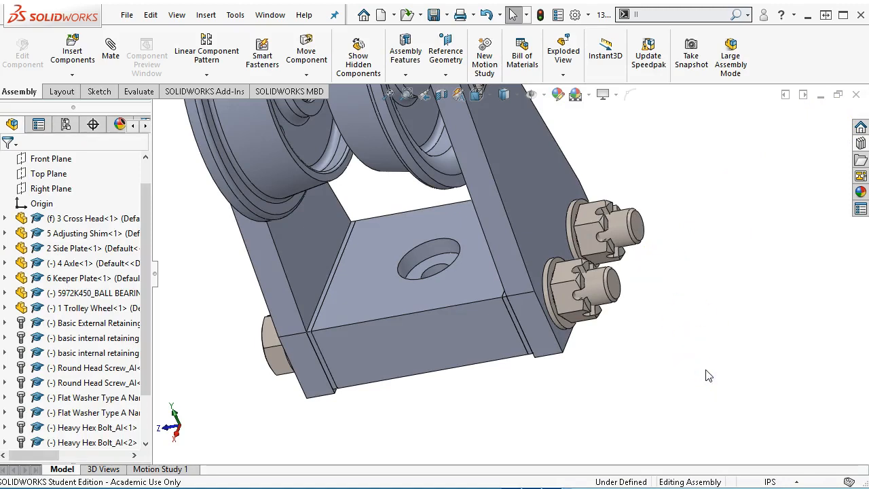
# Open the Toolbox's All Pins category and look through the available pin types.
pyautogui.hotkey('ctrl', '7')
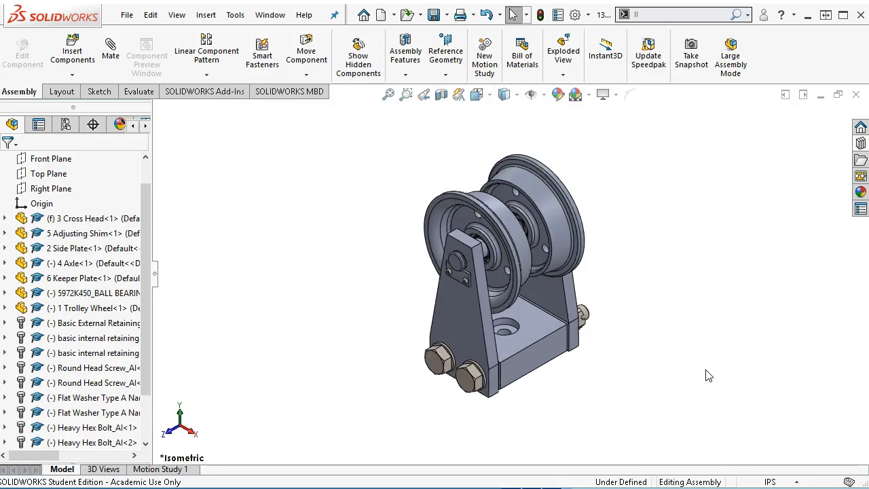
pyautogui.click(860, 159)
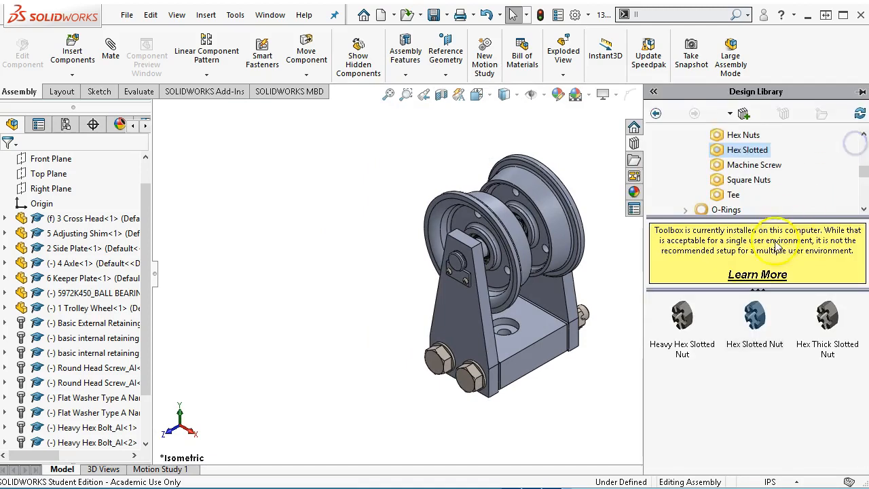
pyautogui.scroll(-5, 788, 194)
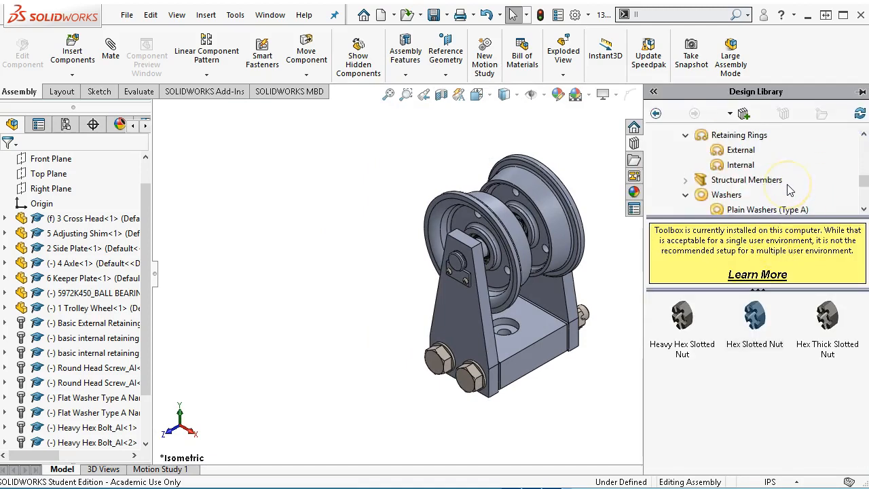
pyautogui.scroll(5, 780, 183)
pyautogui.scroll(-2, 770, 188)
pyautogui.click(729, 151)
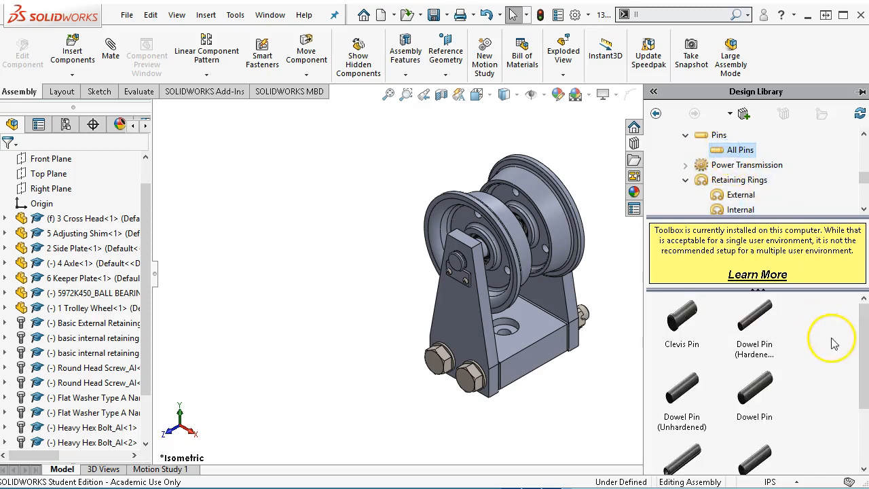
pyautogui.moveTo(859, 361); pyautogui.dragTo(859, 309)
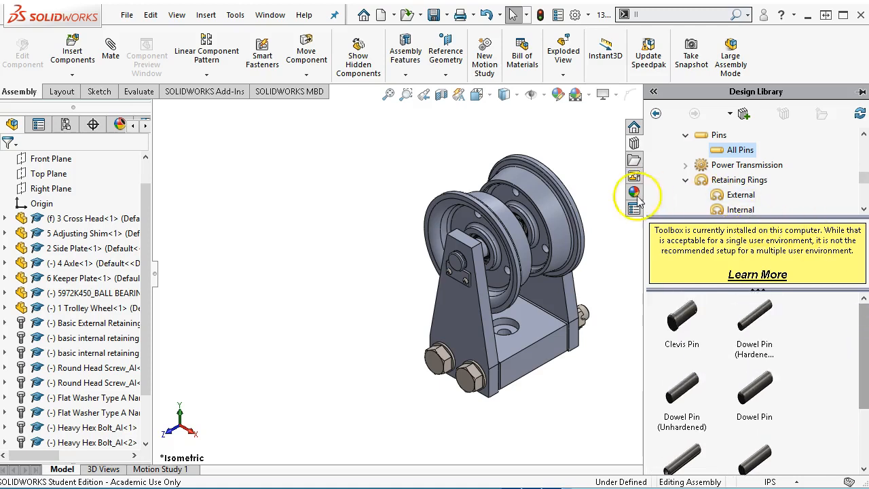
pyautogui.click(607, 368)
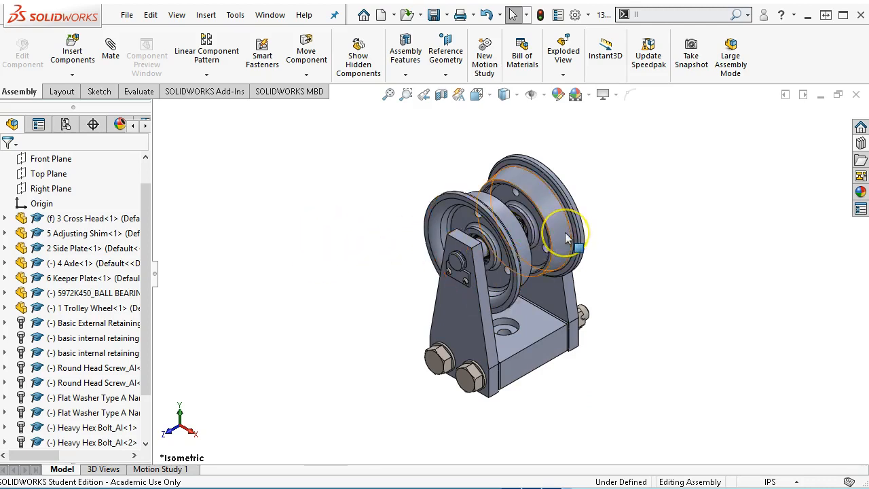
# Group all Toolbox hardware, from the Basic External Retaining Ring through the second Hex Slotted Nut, in a folder named Fasteners.
pyautogui.scroll(-2, 567, 237)
pyautogui.scroll(1, 523, 251)
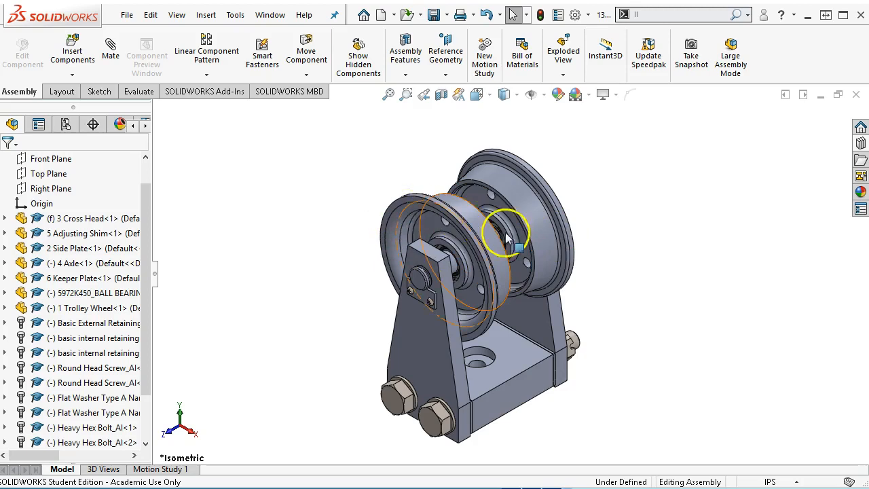
pyautogui.click(77, 324)
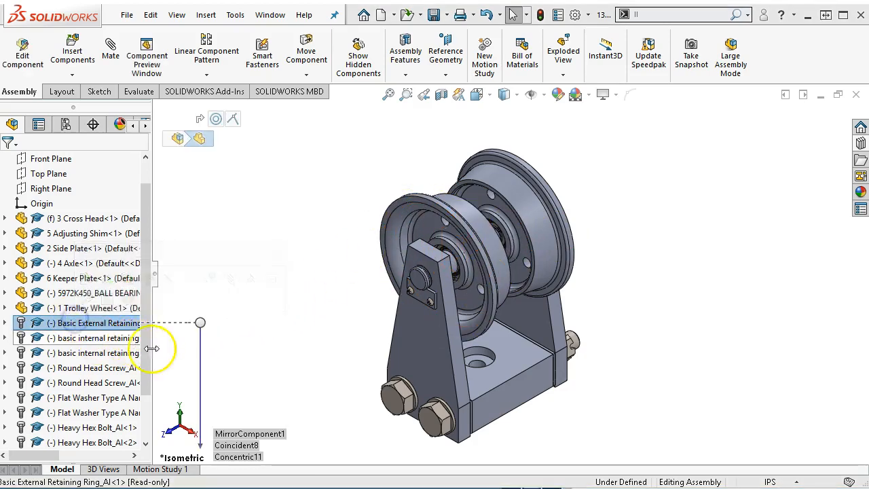
pyautogui.scroll(-1, 150, 365)
pyautogui.scroll(-3, 151, 365)
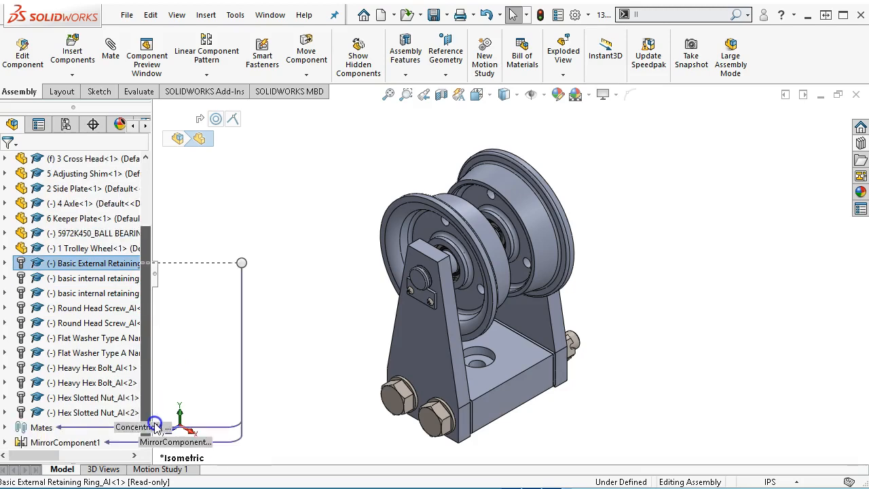
pyautogui.keyDown('shift'); pyautogui.click(99, 418); pyautogui.keyUp('shift')
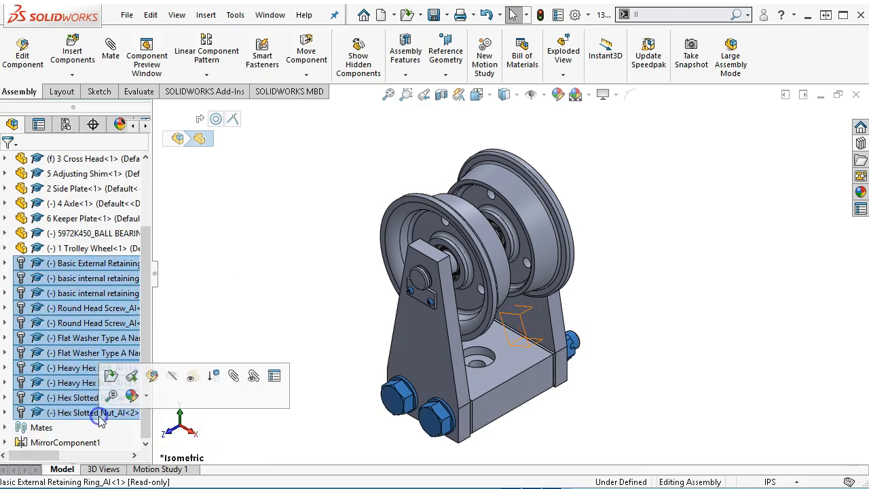
pyautogui.rightClick(77, 346)
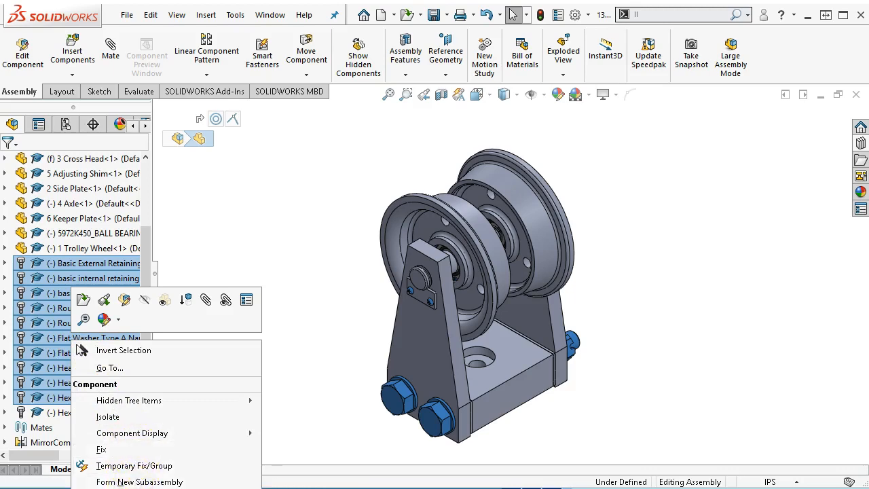
pyautogui.click(83, 299)
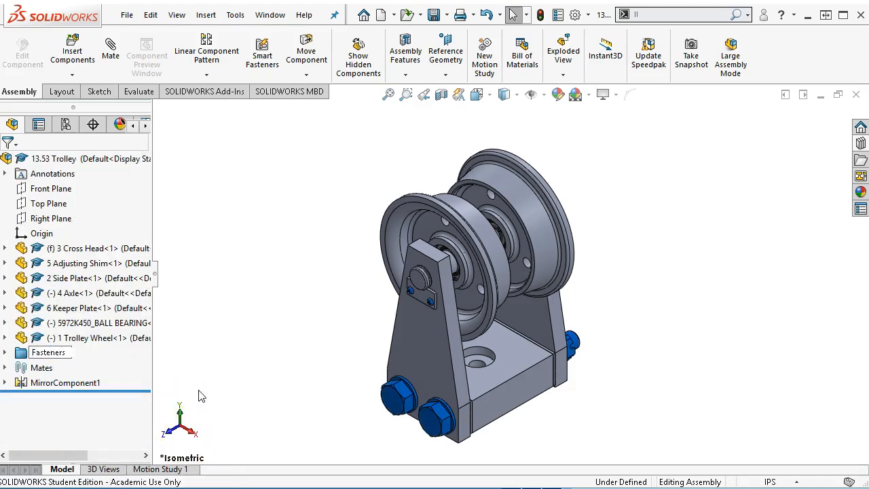
pyautogui.press('Return')
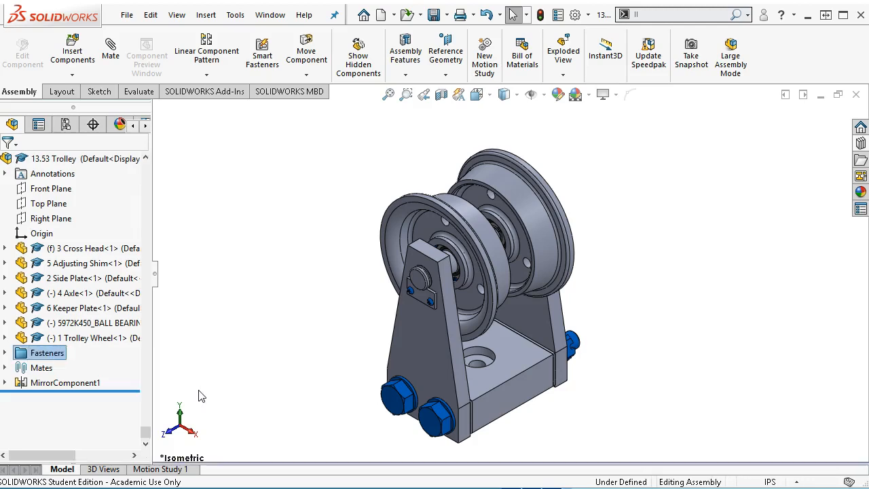
# Assign AISI 1010 Steel, hot rolled bar as the material of the cross head.
pyautogui.click(5, 382)
pyautogui.click(5, 248)
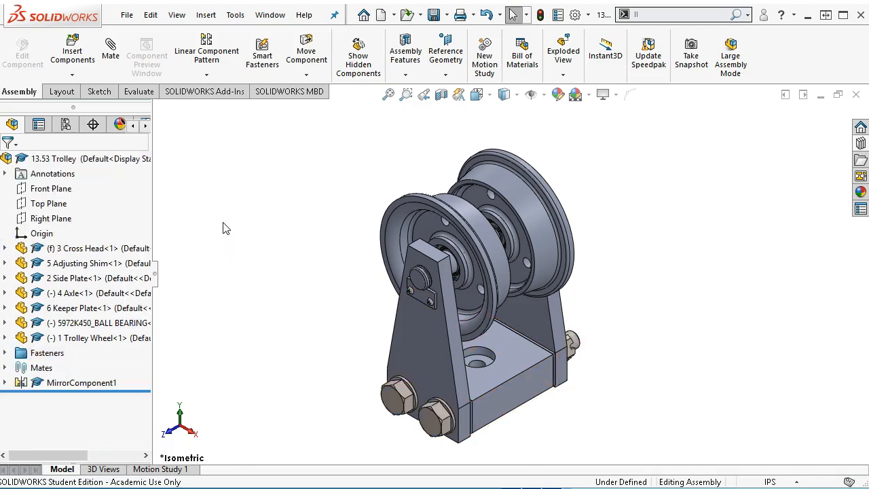
pyautogui.moveTo(251, 231); pyautogui.dragTo(250, 253, button='middle')
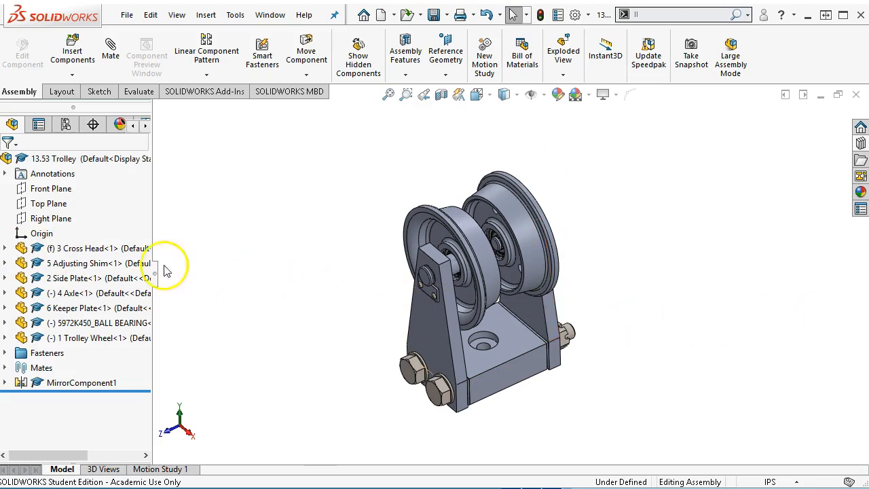
pyautogui.click(4, 248)
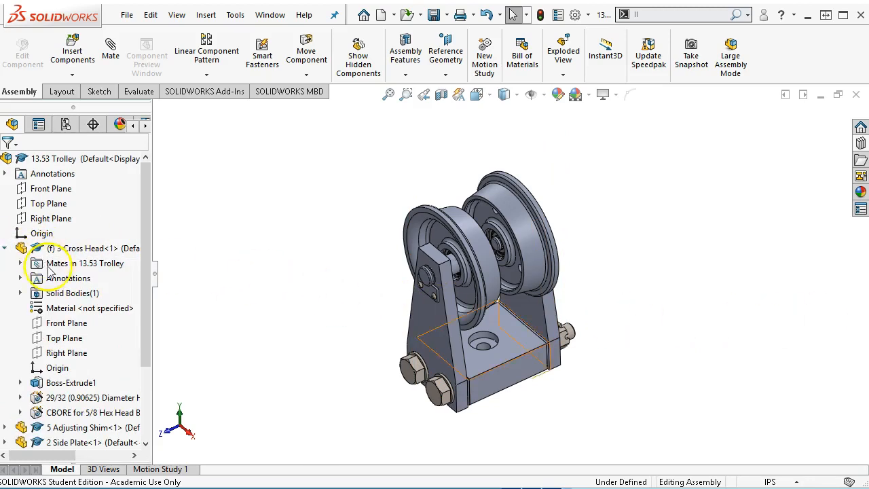
pyautogui.rightClick(60, 310)
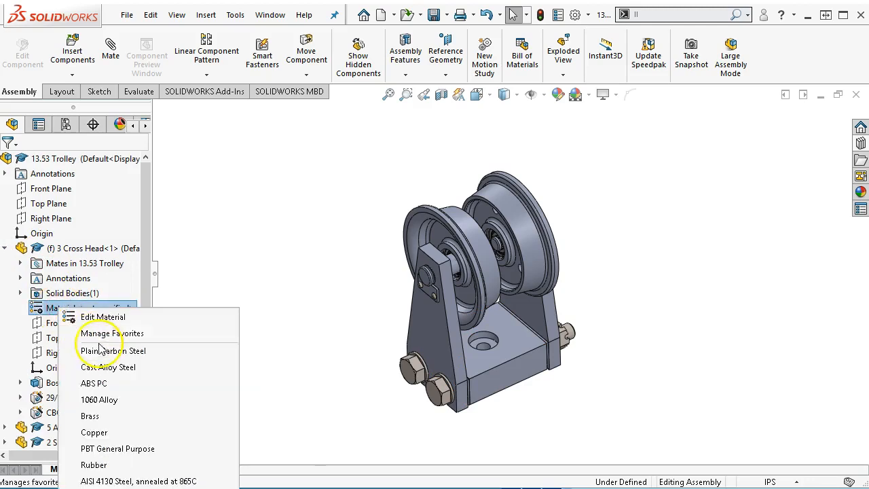
pyautogui.click(109, 317)
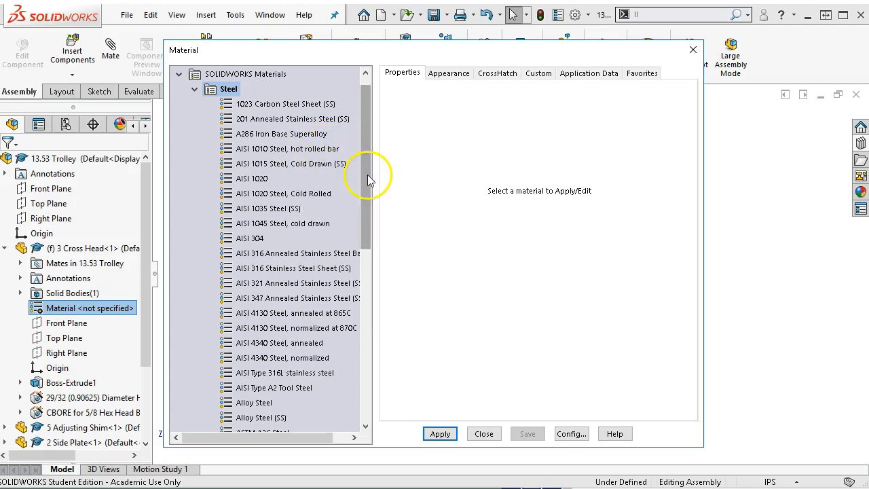
pyautogui.click(278, 148)
pyautogui.click(440, 433)
pyautogui.click(483, 434)
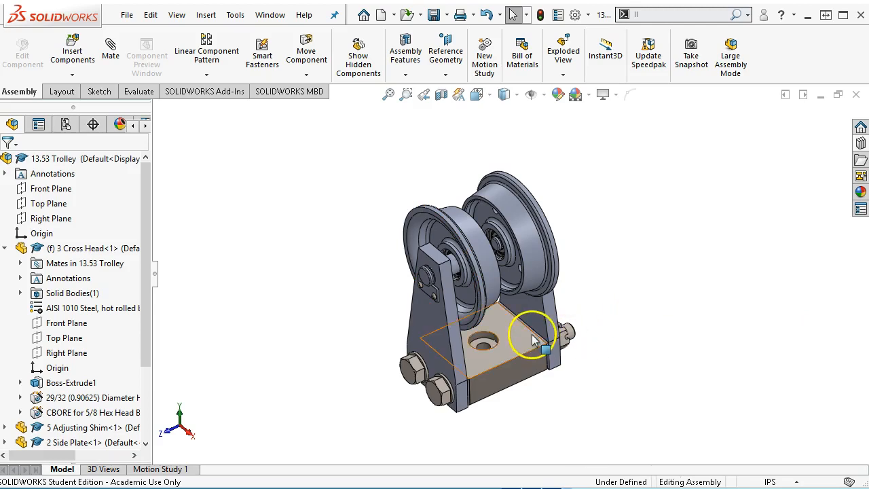
pyautogui.scroll(-2, 531, 334)
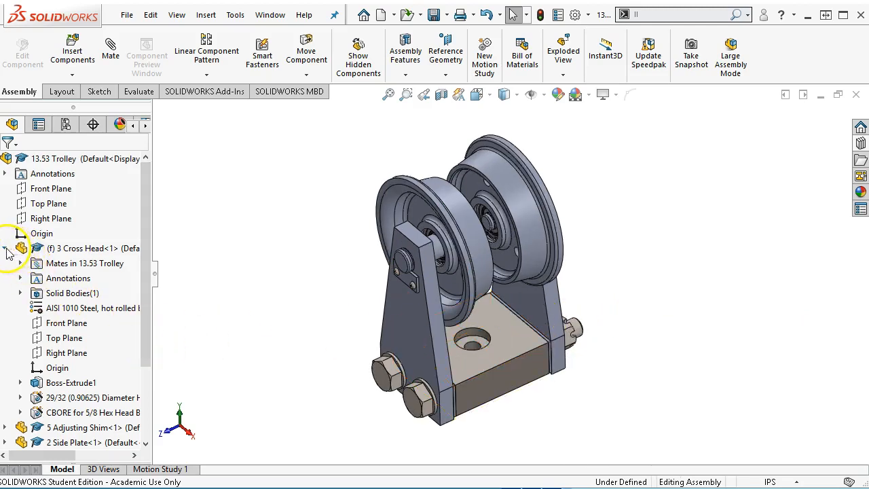
pyautogui.click(5, 248)
# Assign AISI 1010 Steel, hot rolled bar as the material of the adjusting shim.
pyautogui.moveTo(61, 270)
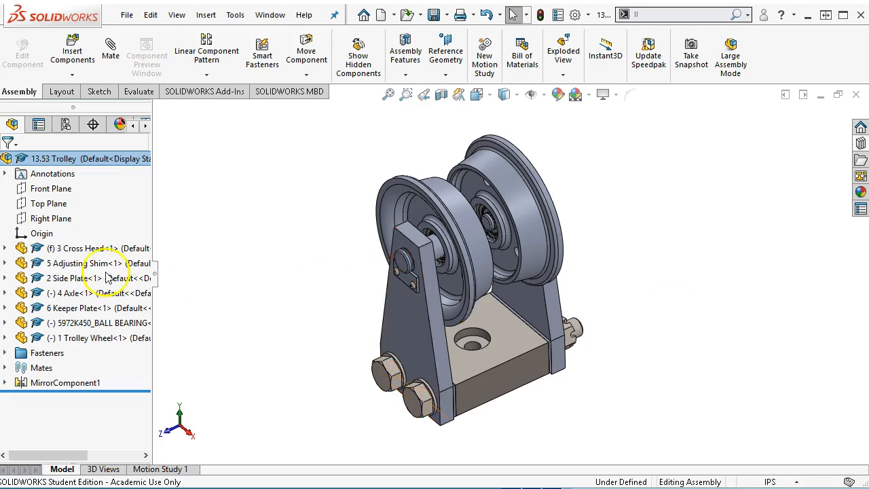
pyautogui.rightClick(123, 266)
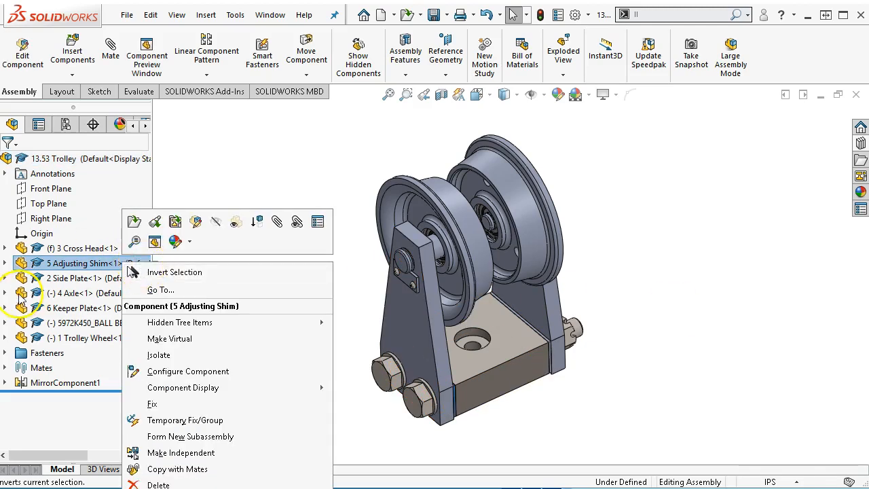
pyautogui.click(5, 262)
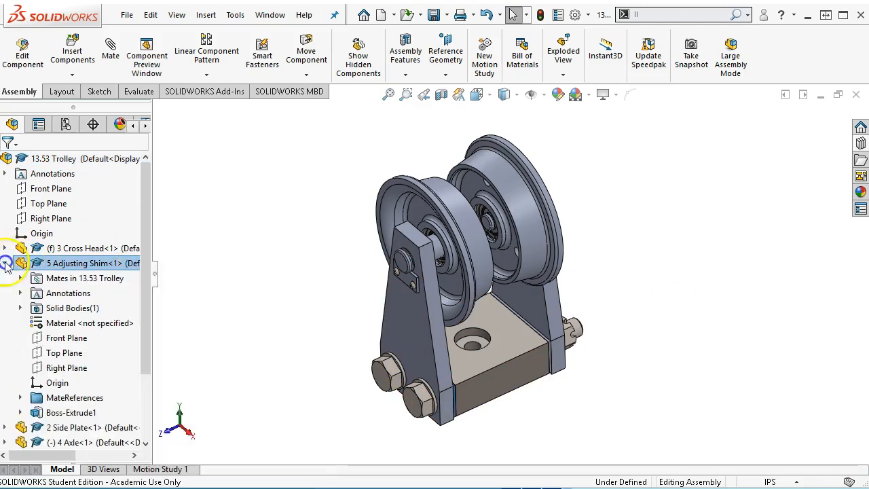
pyautogui.rightClick(71, 323)
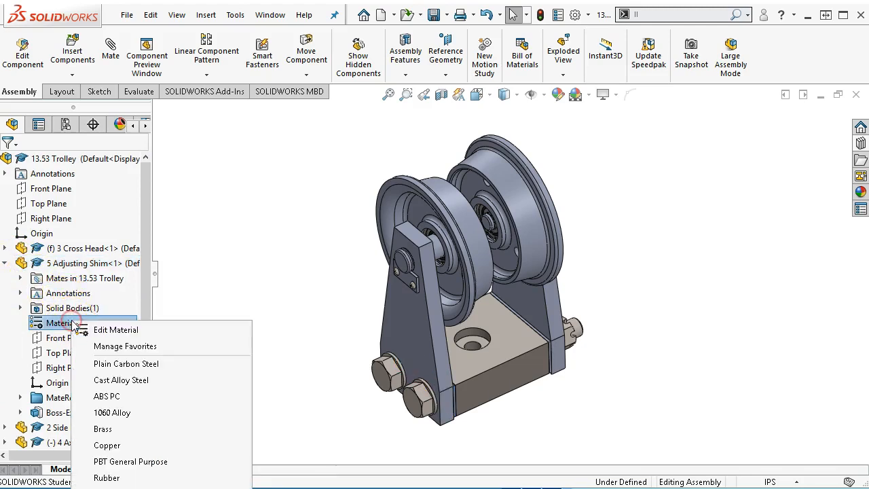
pyautogui.click(112, 330)
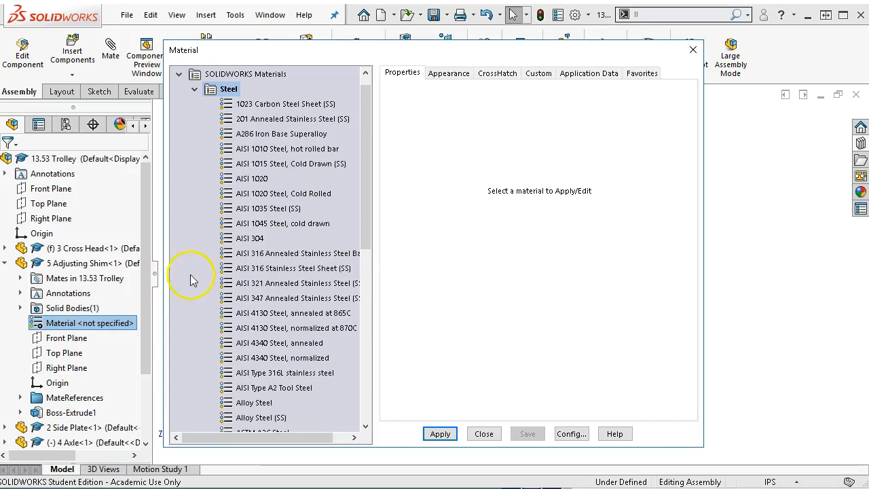
pyautogui.click(279, 151)
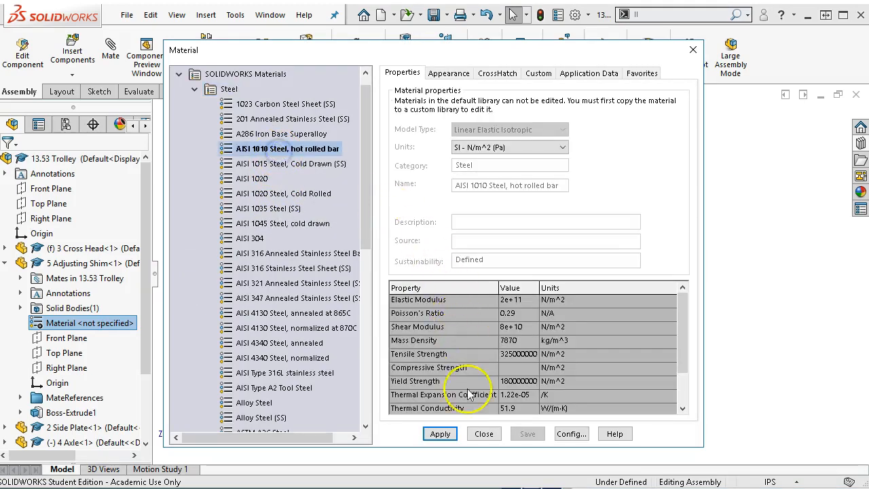
pyautogui.click(440, 433)
pyautogui.click(483, 433)
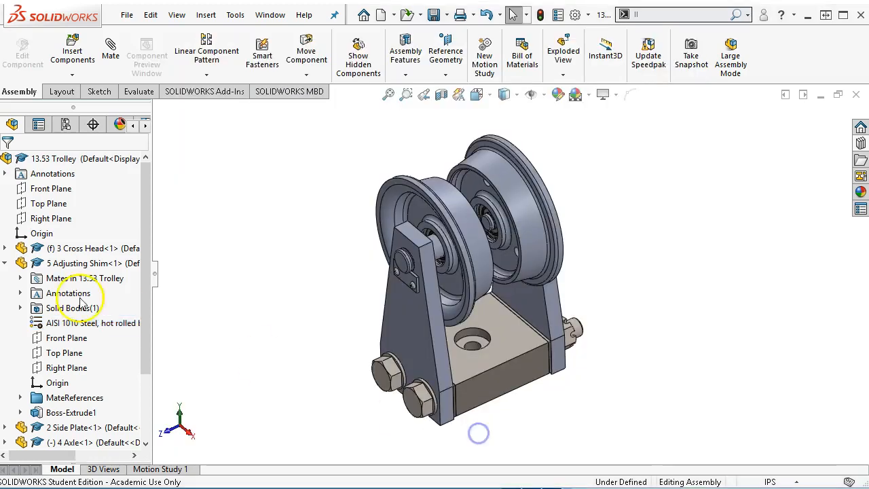
# Assign AISI 1010 Steel, hot rolled bar as the material of the side plate.
pyautogui.click(6, 263)
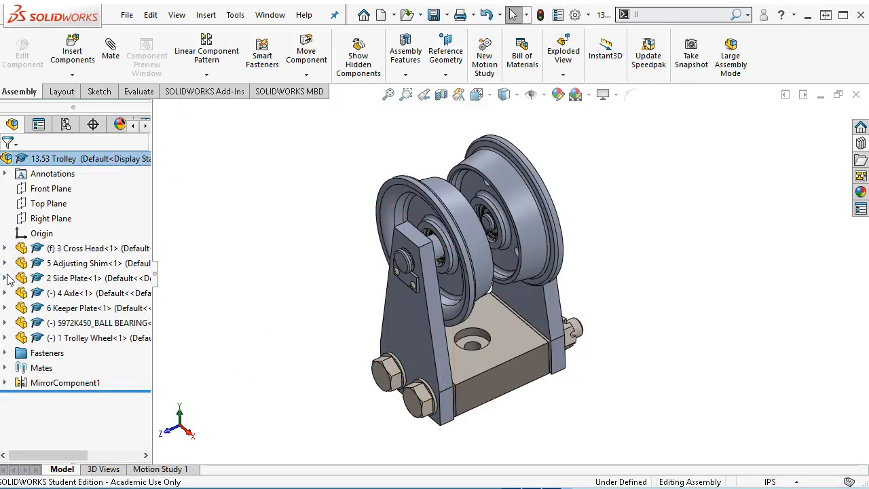
pyautogui.click(4, 278)
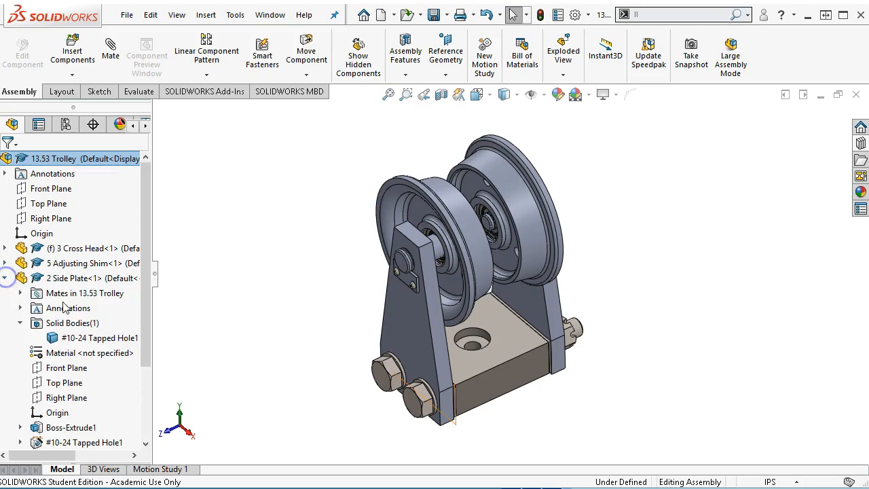
pyautogui.rightClick(61, 353)
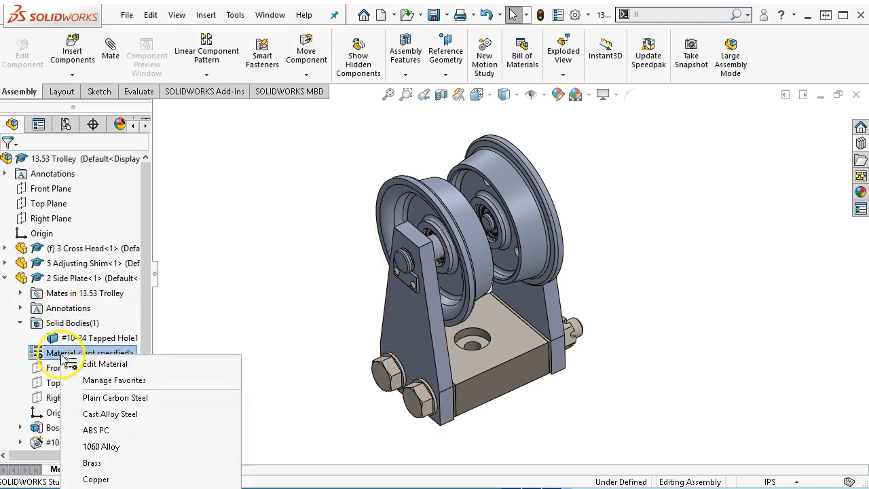
pyautogui.click(122, 367)
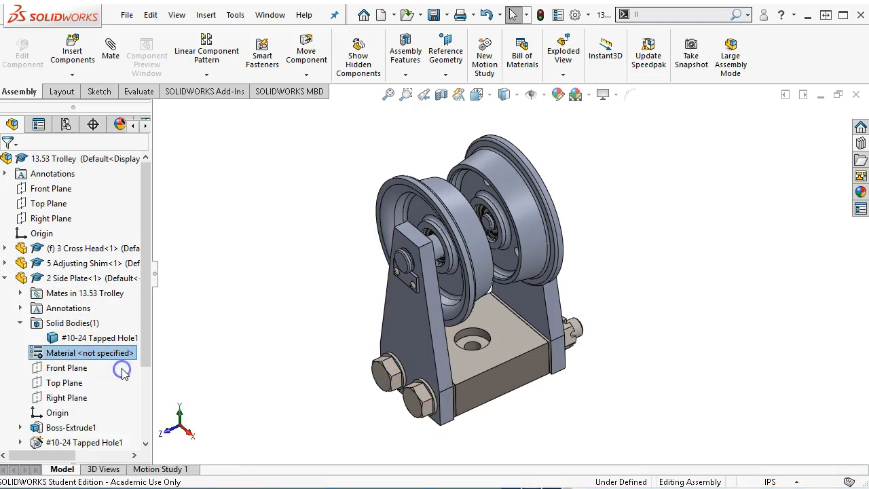
pyautogui.click(253, 149)
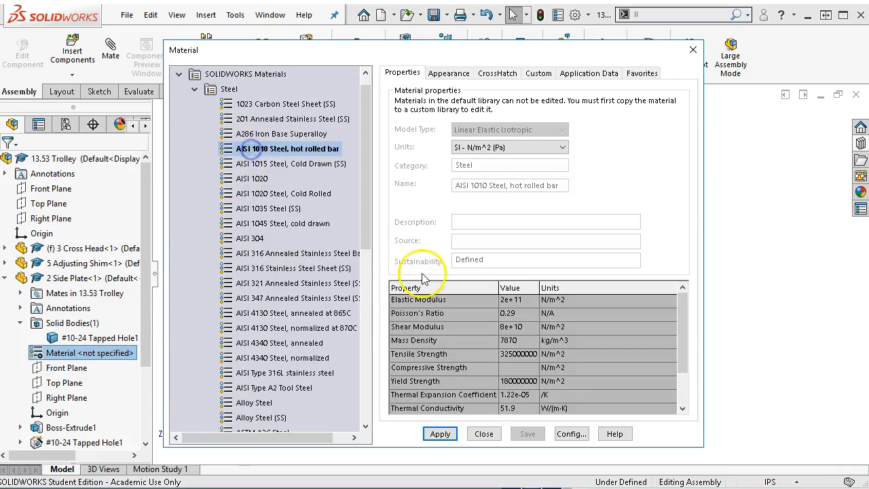
pyautogui.click(440, 433)
pyautogui.click(480, 433)
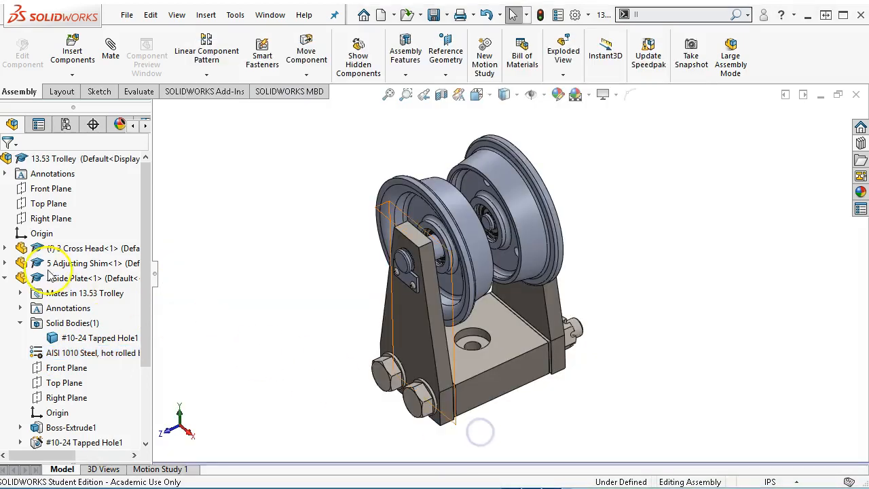
pyautogui.click(5, 277)
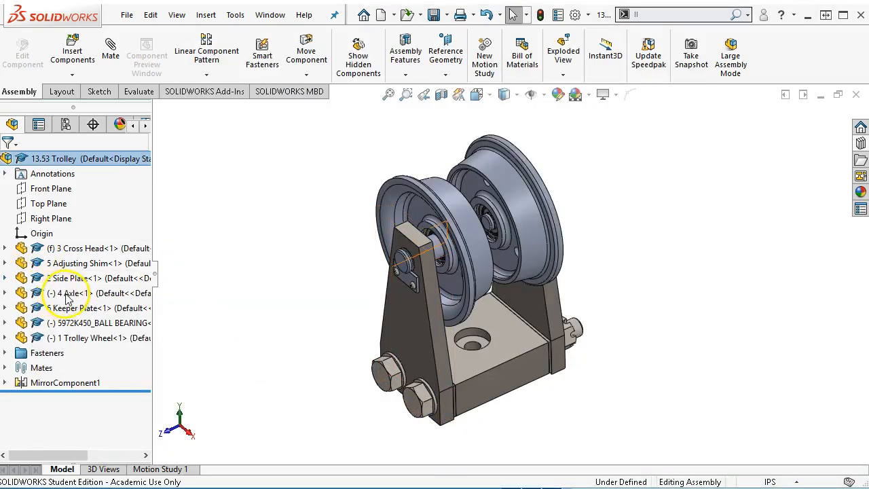
# Assign AISI 1020 Steel, Cold Rolled as the material of the axle.
pyautogui.hotkey('alt', 'Tab')
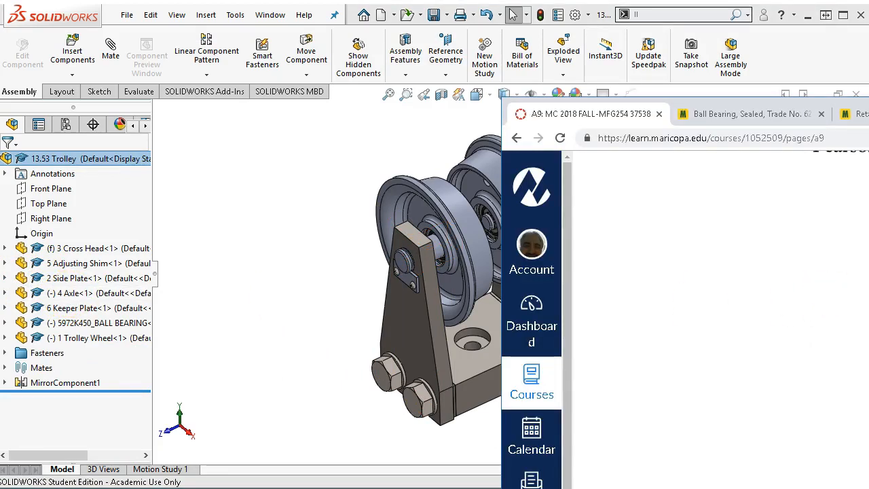
pyautogui.click(69, 296)
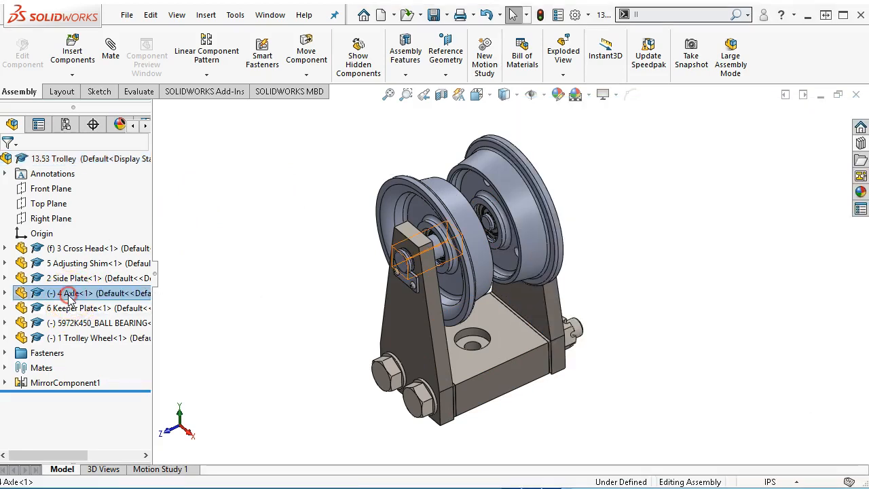
pyautogui.rightClick(68, 295)
pyautogui.click(5, 293)
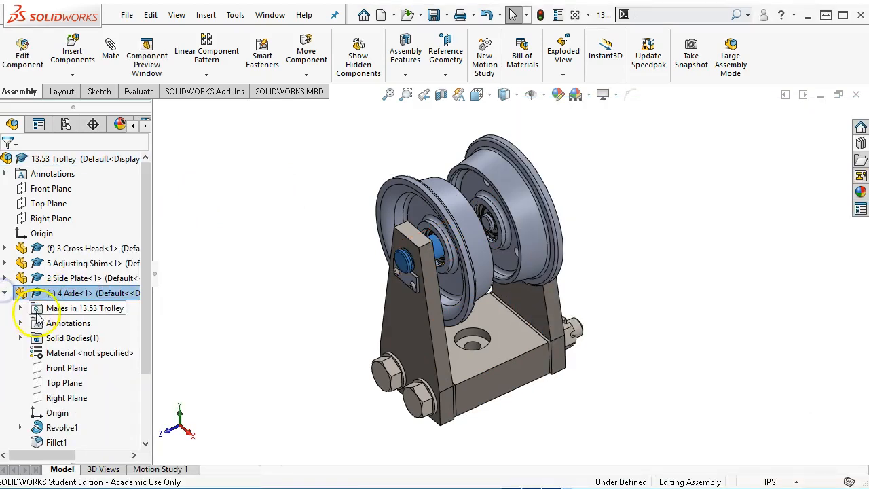
pyautogui.rightClick(68, 353)
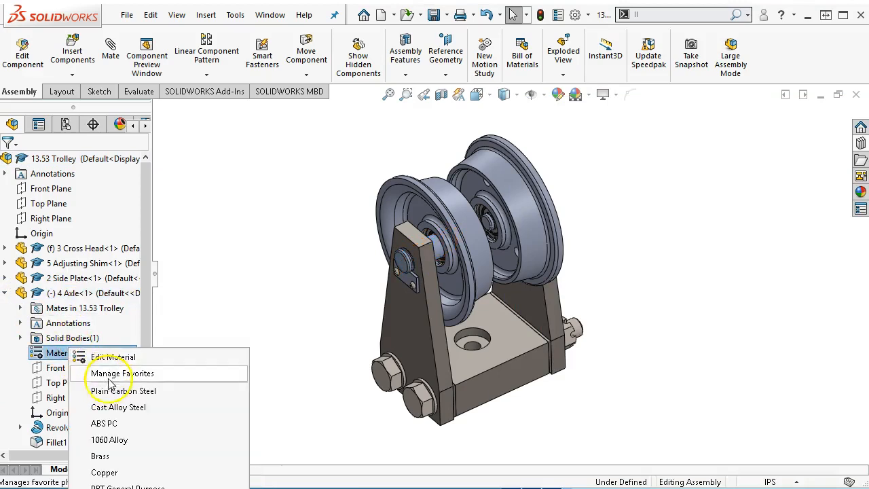
pyautogui.click(107, 357)
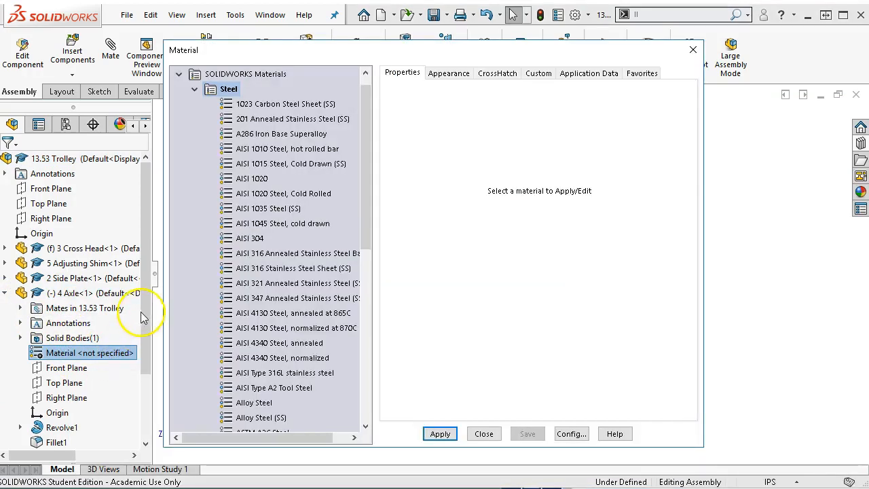
pyautogui.click(284, 195)
pyautogui.click(437, 437)
pyautogui.click(484, 434)
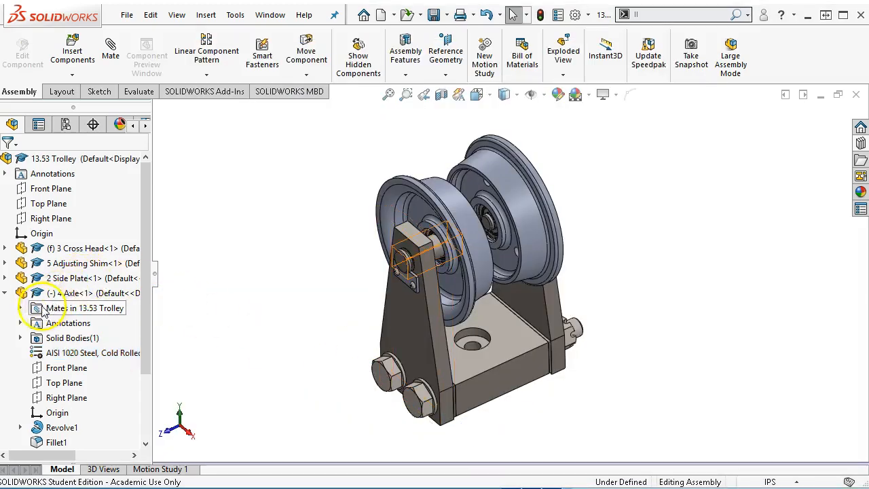
pyautogui.click(5, 293)
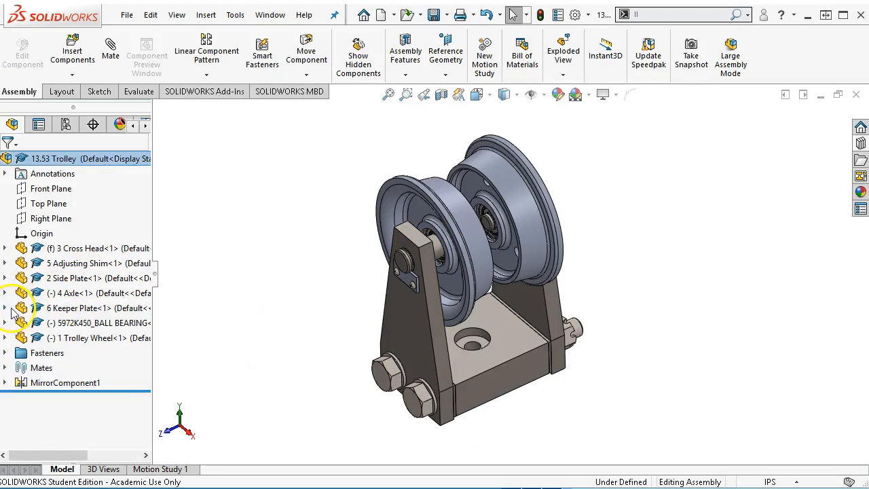
# Assign AISI 1020 Steel, Cold Rolled as the material of the keeper plate.
pyautogui.click(6, 309)
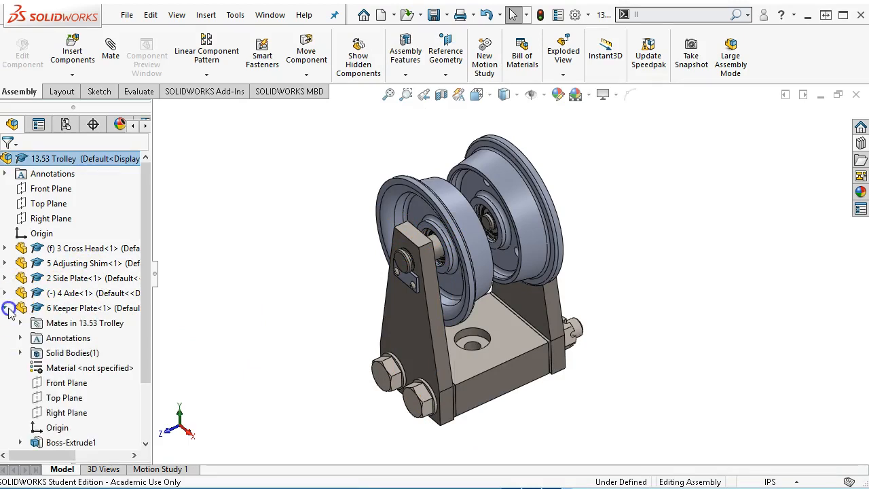
pyautogui.rightClick(72, 369)
pyautogui.click(110, 384)
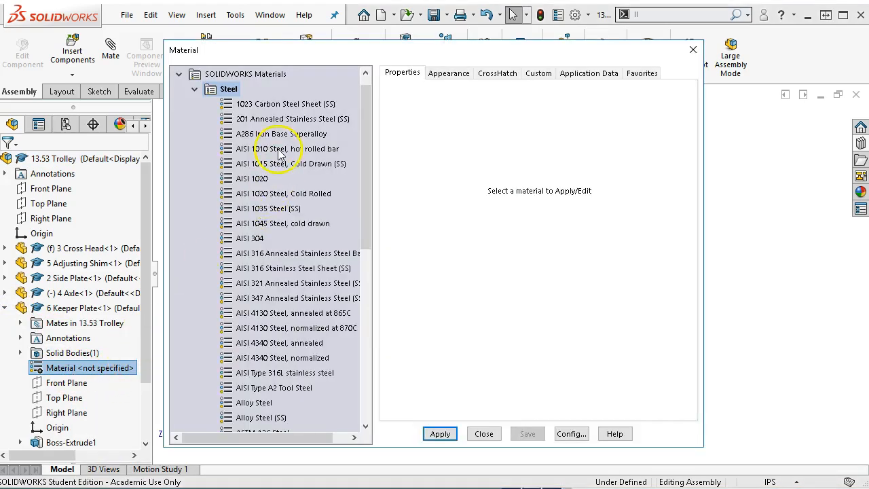
pyautogui.click(283, 195)
pyautogui.click(439, 434)
pyautogui.click(483, 434)
pyautogui.click(5, 307)
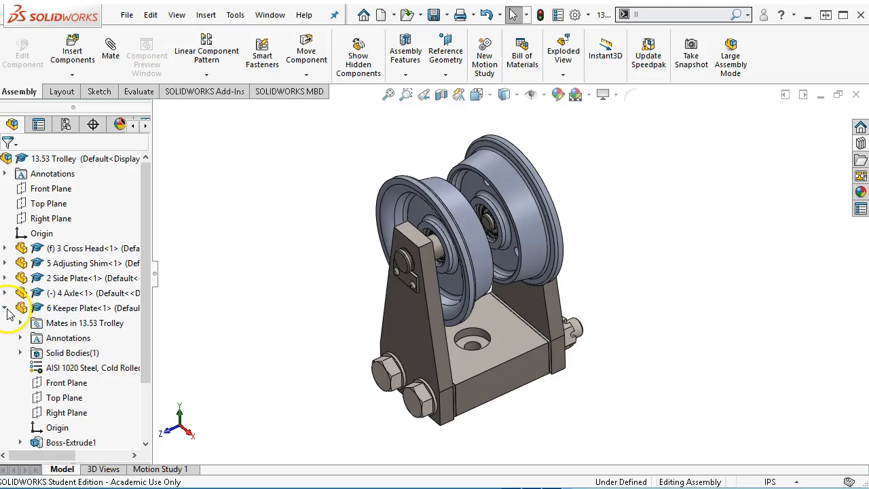
pyautogui.click(85, 324)
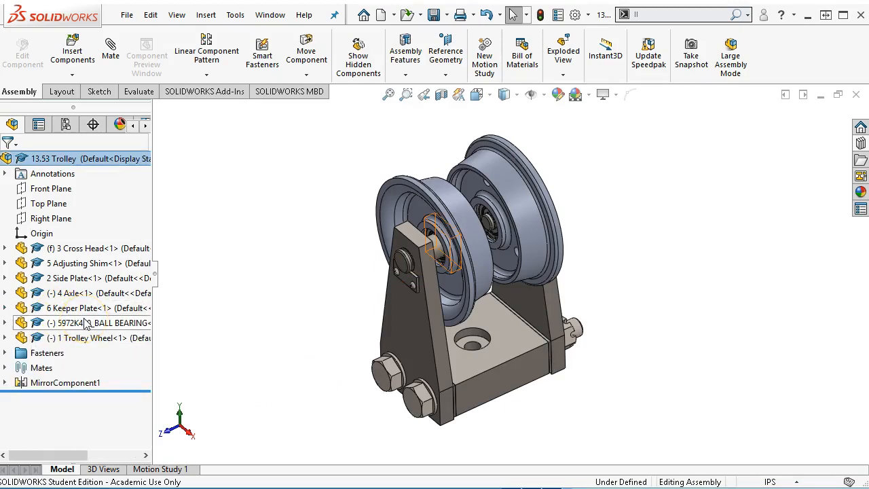
pyautogui.click(85, 309)
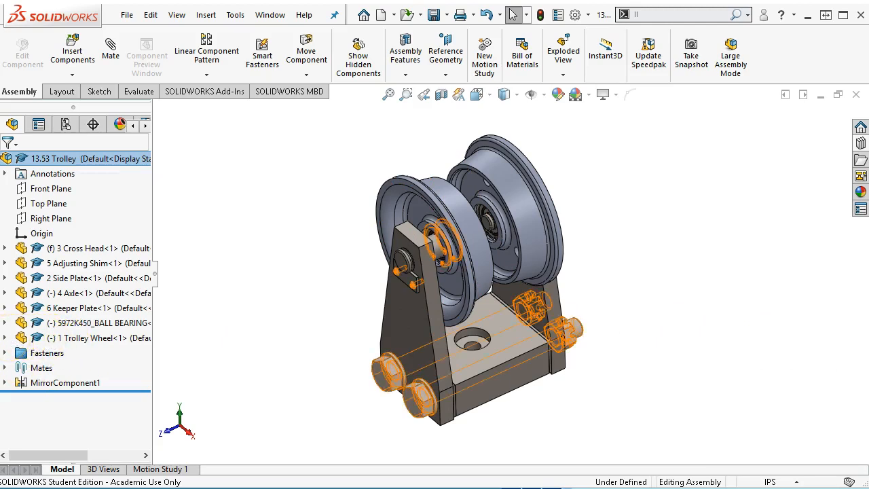
# Assign the favorite material Plain Carbon Steel to the trolley wheel.
pyautogui.click(5, 337)
pyautogui.rightClick(66, 290)
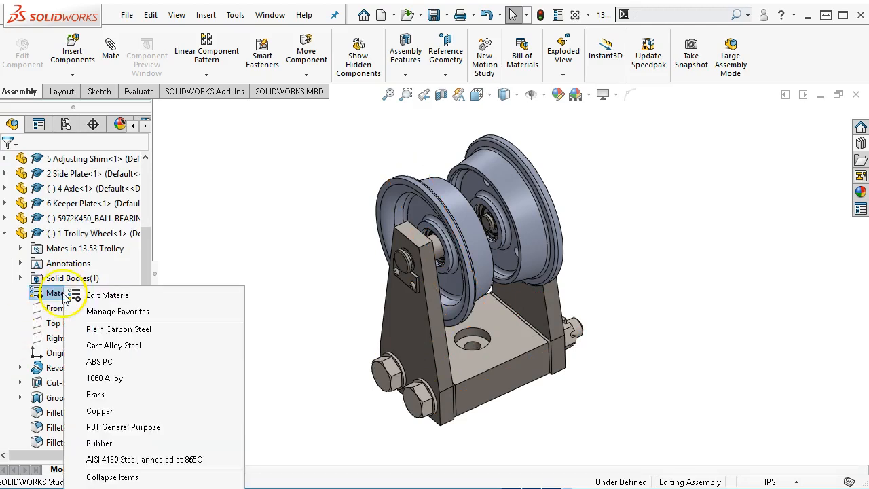
pyautogui.click(93, 328)
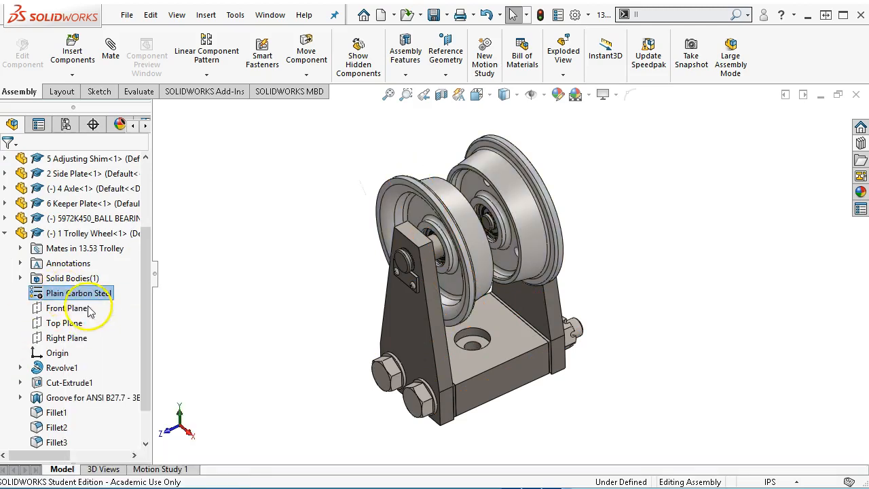
pyautogui.click(5, 233)
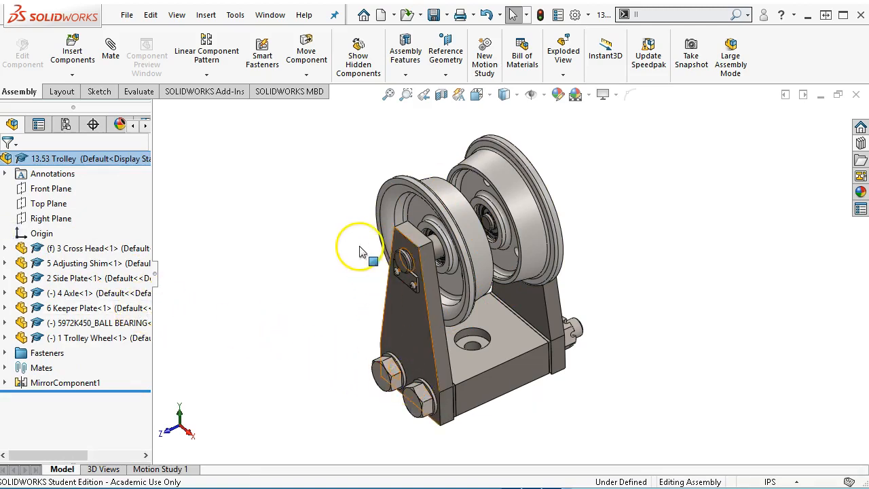
# Save the 13.53 Trolley assembly together with all of its modified part files.
pyautogui.scroll(-2, 362, 249)
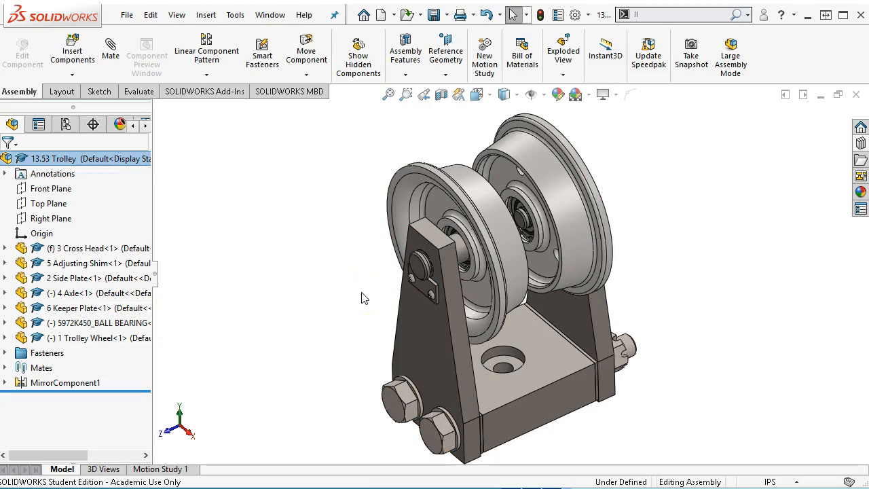
pyautogui.click(297, 251)
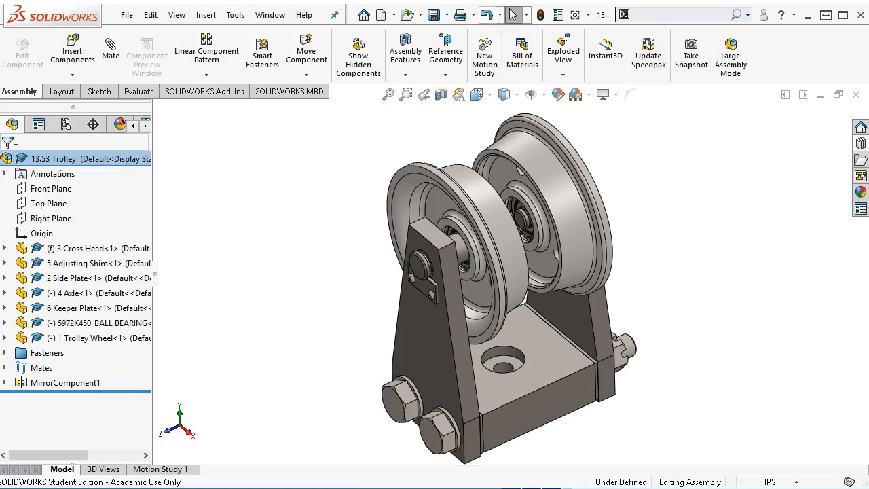
pyautogui.click(435, 15)
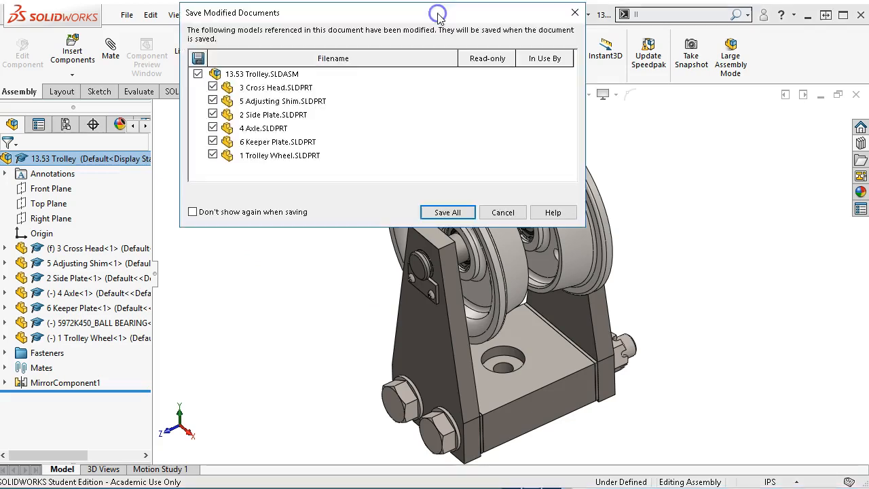
pyautogui.click(444, 213)
pyautogui.click(650, 320)
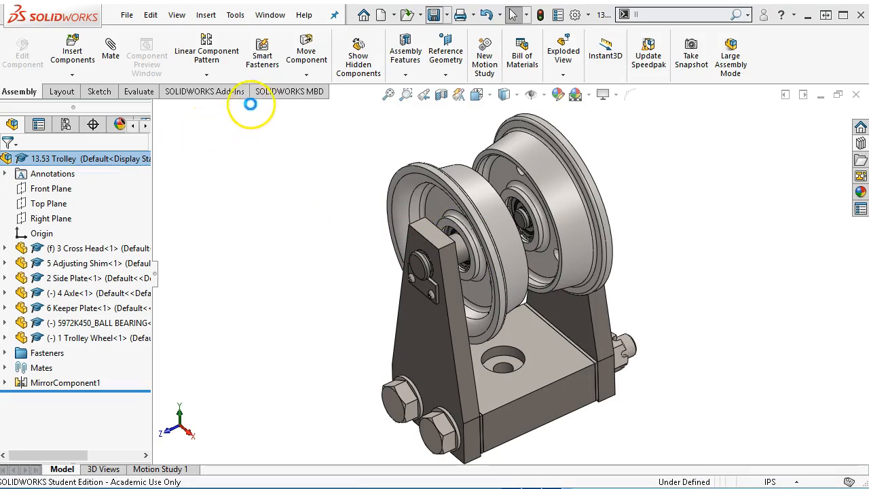
# Check the mass properties of the whole trolley assembly.
pyautogui.click(131, 92)
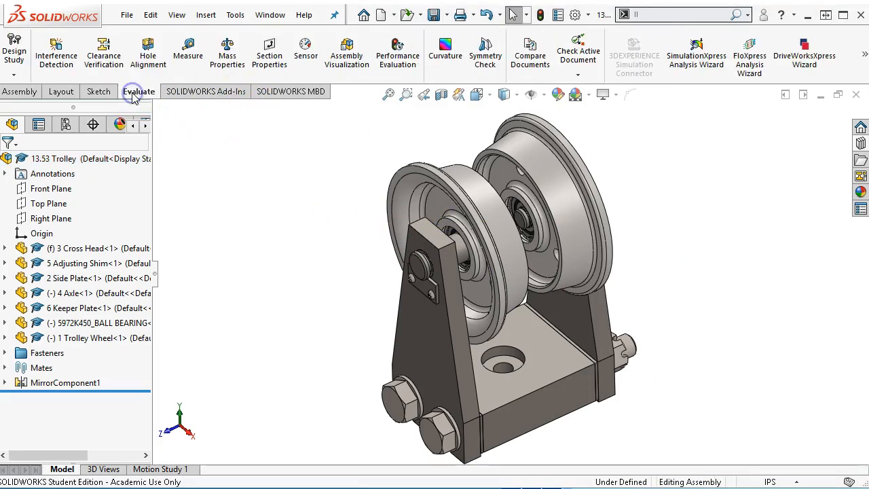
pyautogui.click(219, 56)
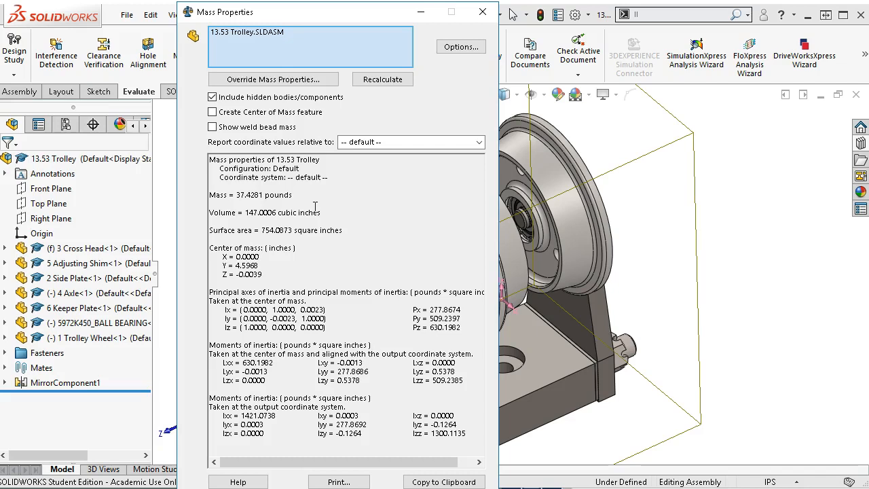
pyautogui.click(480, 14)
pyautogui.click(648, 224)
pyautogui.moveTo(647, 229); pyautogui.dragTo(582, 288, button='middle')
pyautogui.scroll(-1, 557, 290)
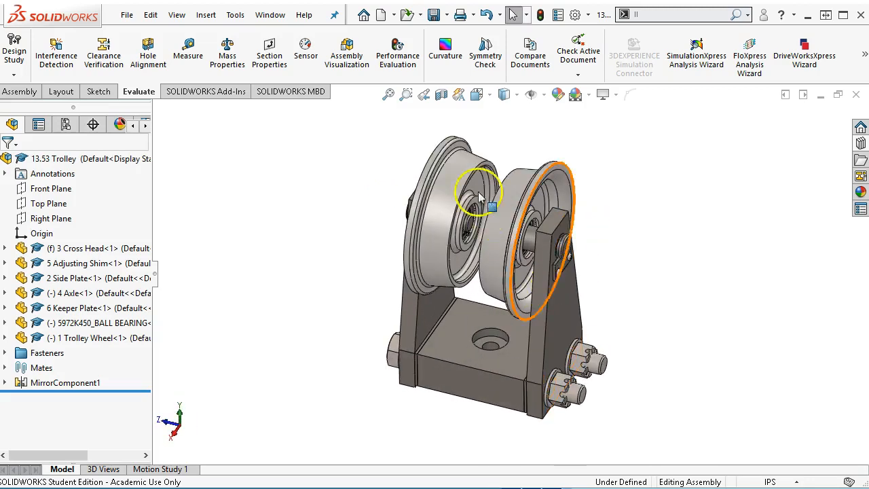
pyautogui.moveTo(498, 162); pyautogui.dragTo(497, 170, button='middle')
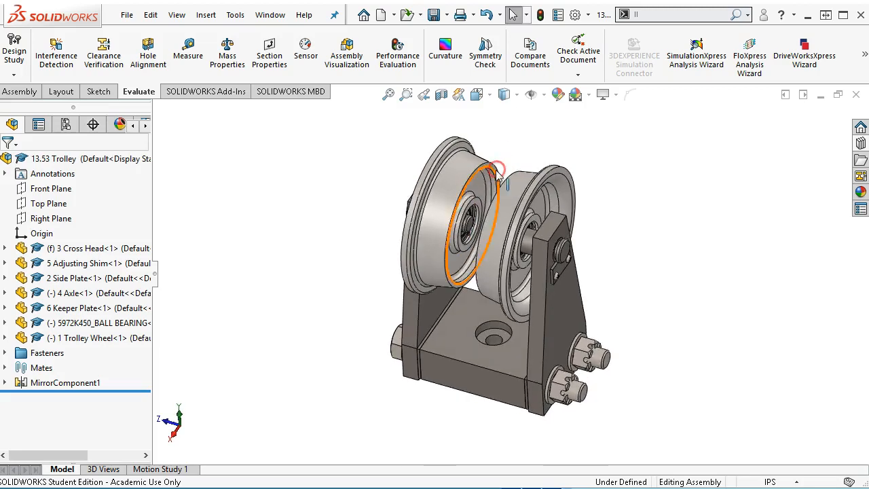